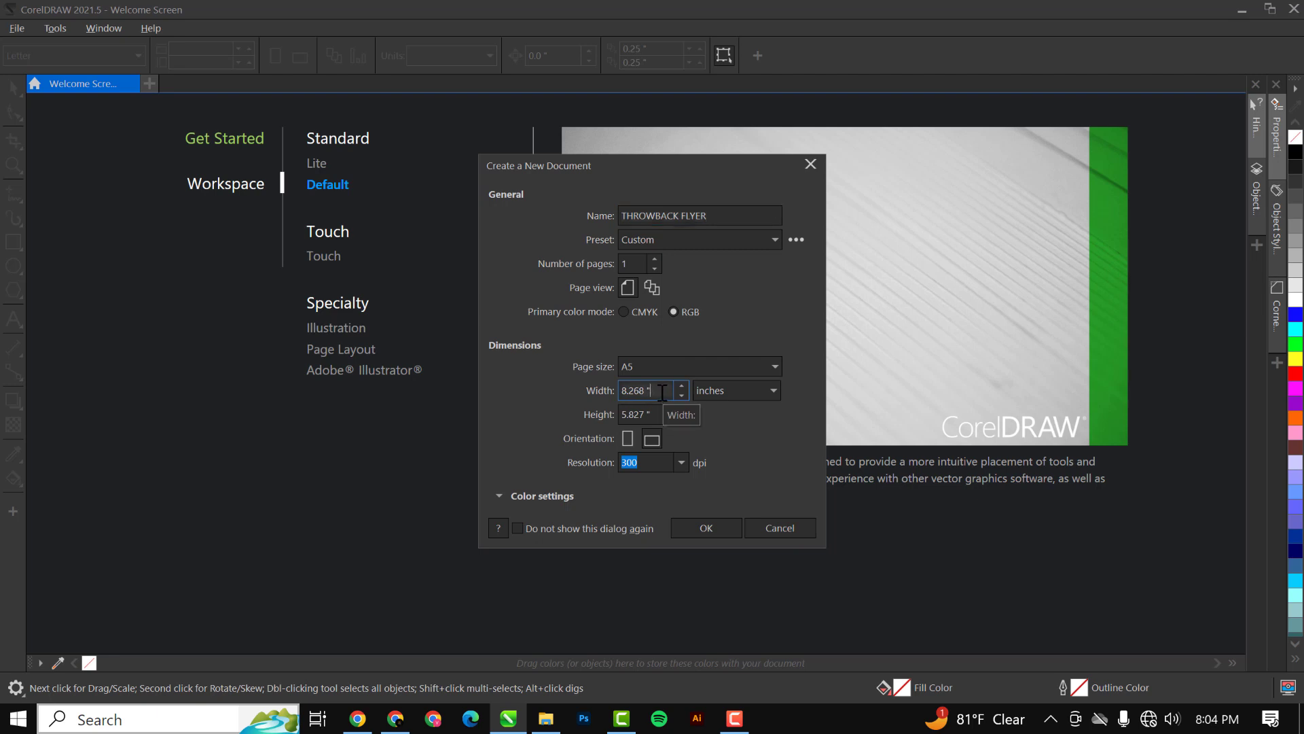
Set the new document's width and height to 5 inches each and create it
drag(651, 389, 601, 394)
text(5)
key(Tab)
text(5)
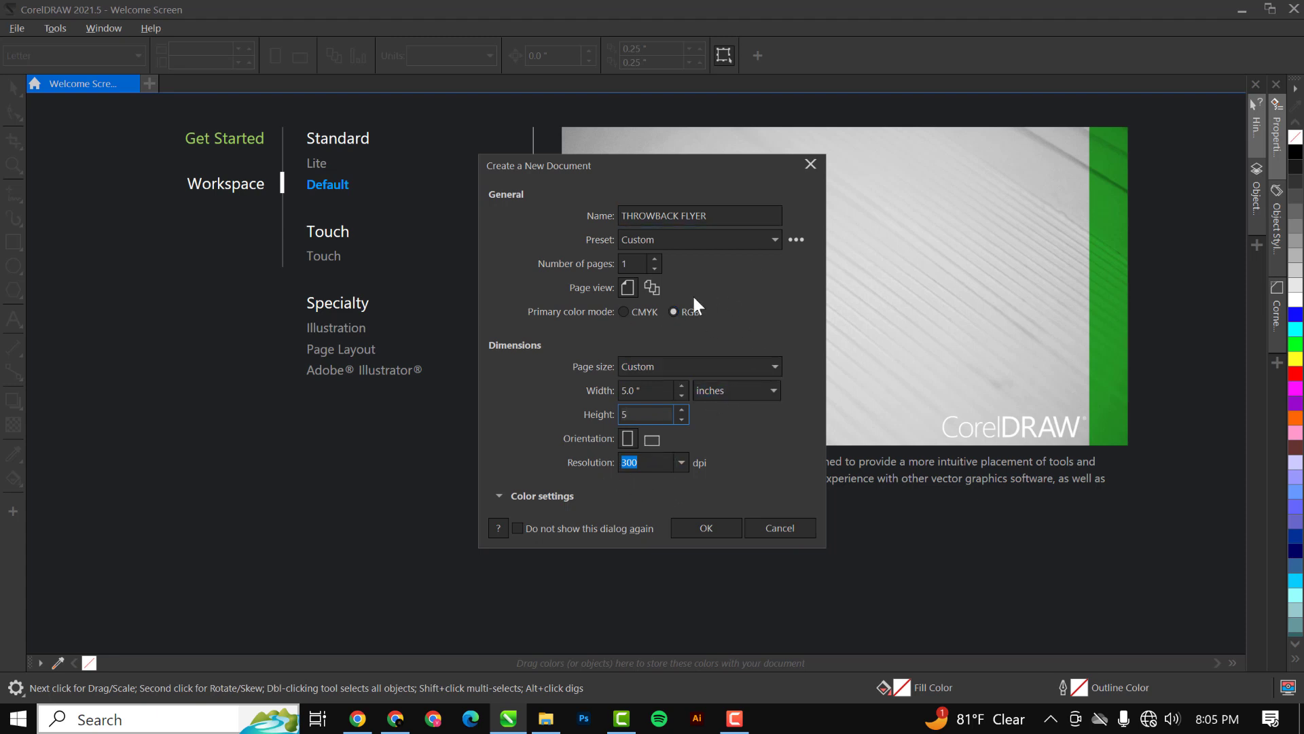
click(705, 529)
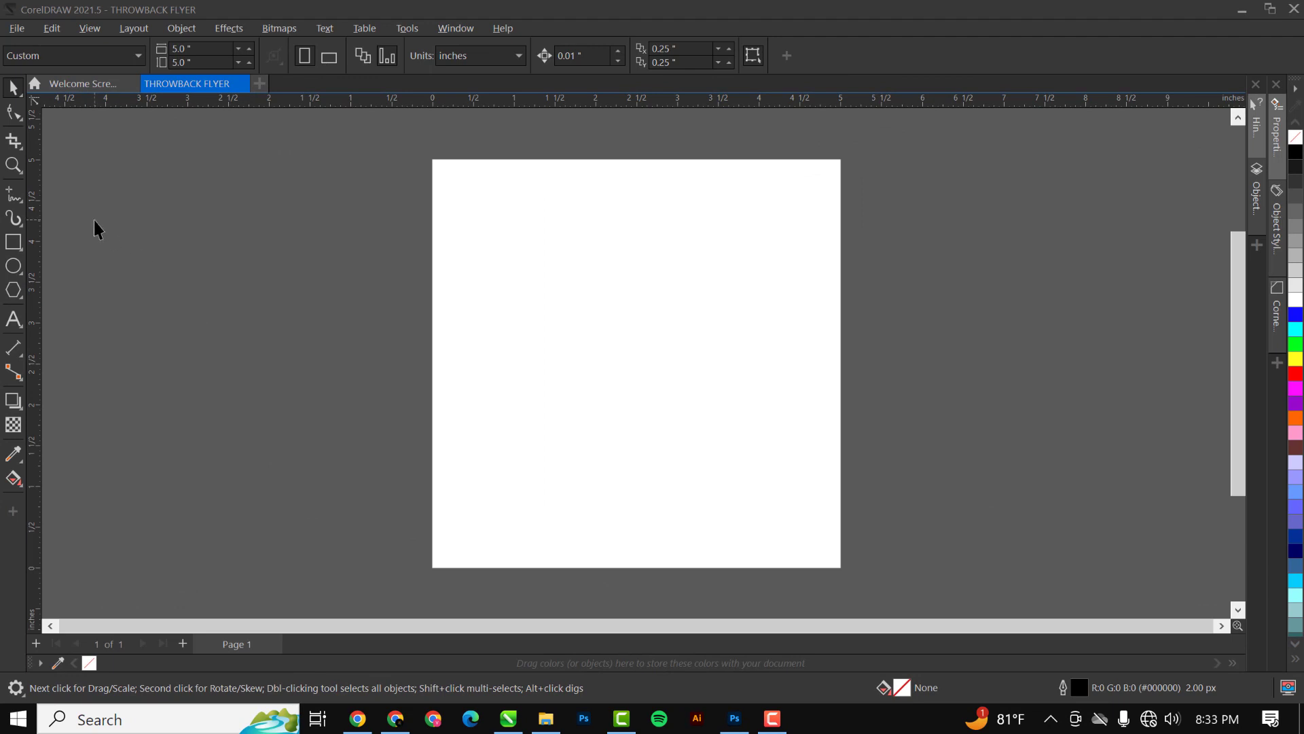
Add a page-sized rectangle, fill it white and centre it on the page
click(11, 241)
double_click(14, 241)
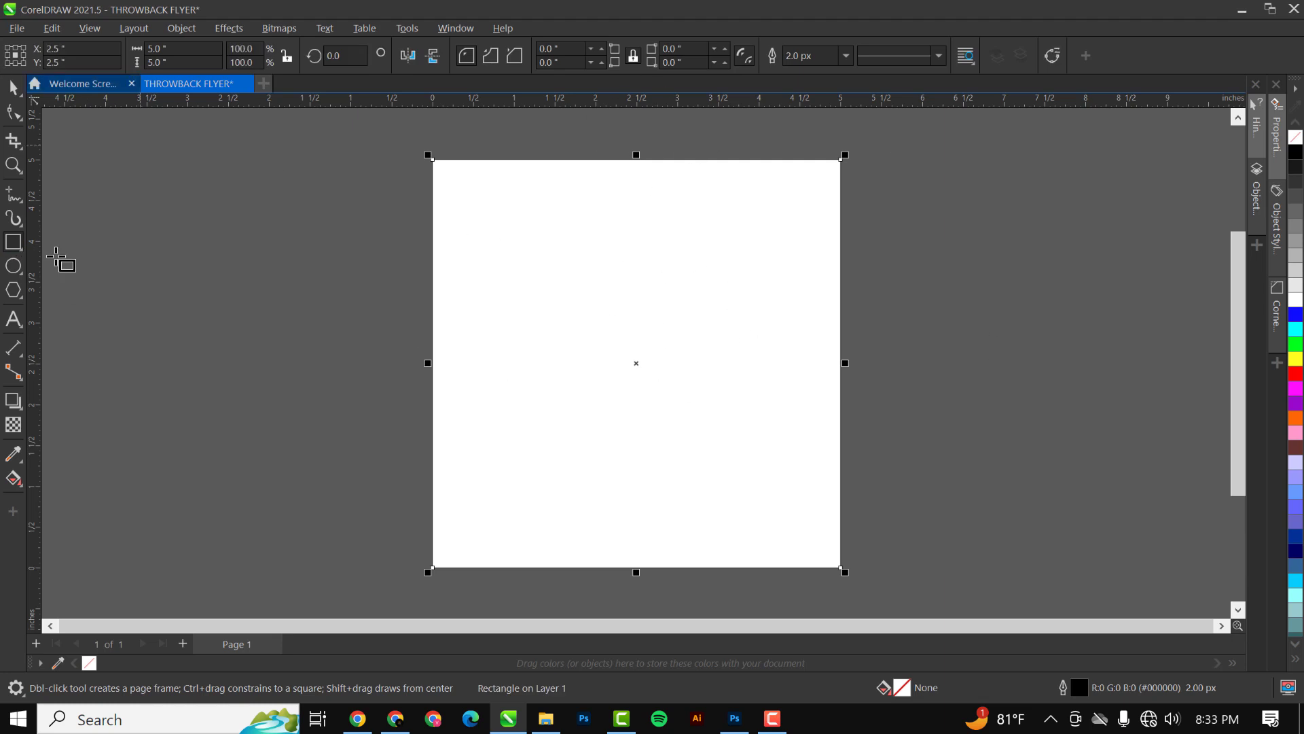
click(13, 87)
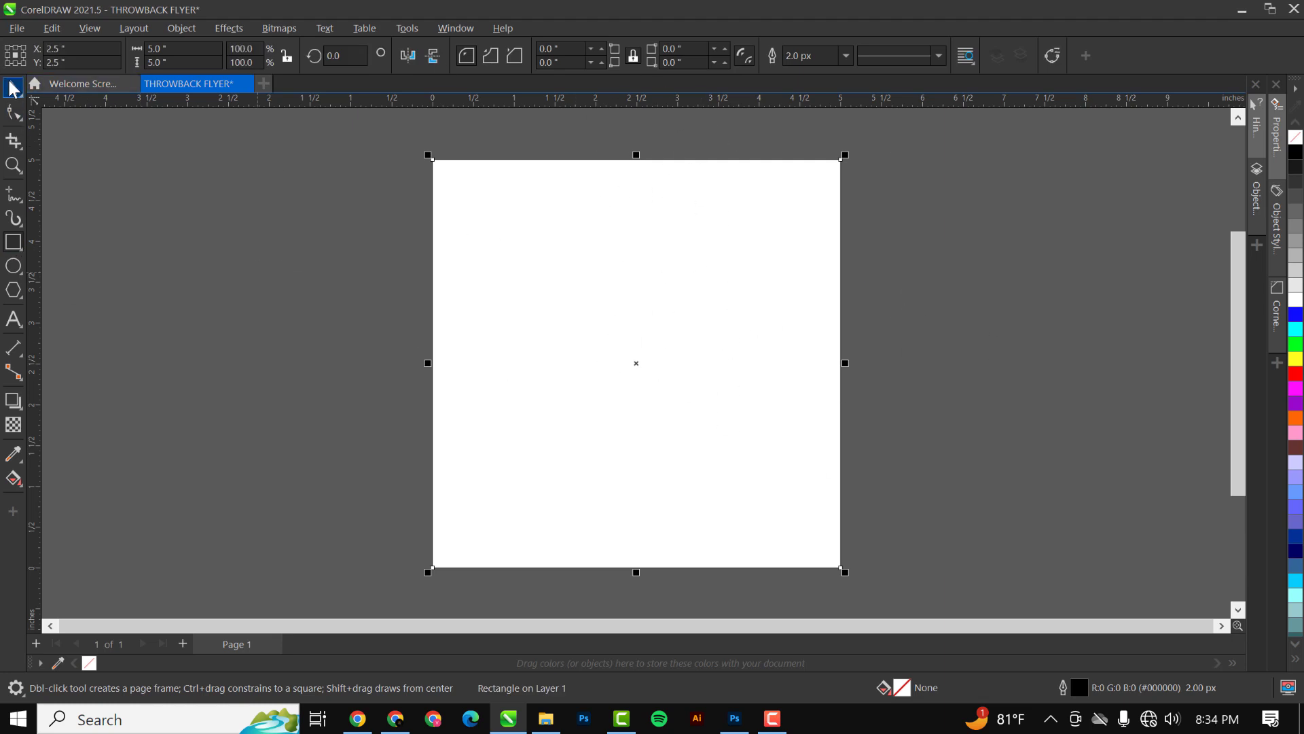
drag(586, 286, 395, 267)
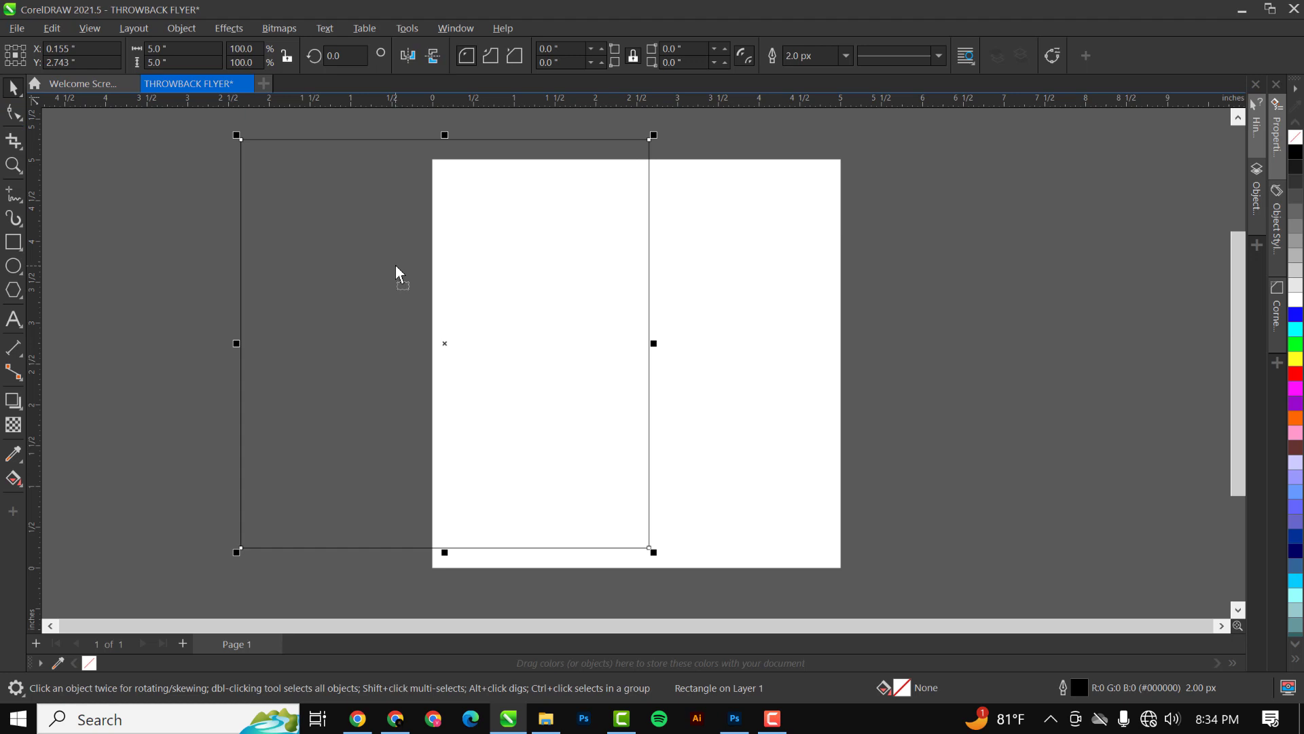
key(p)
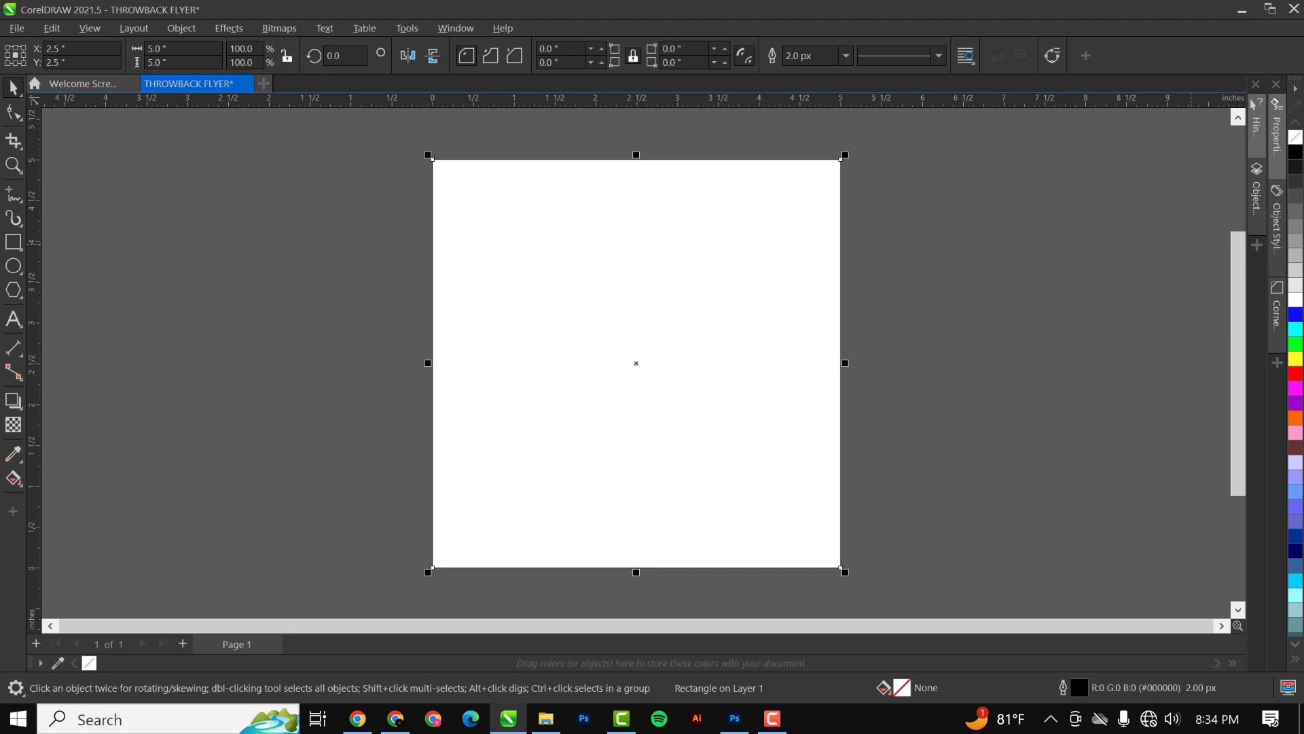
click(1296, 304)
drag(604, 246, 236, 315)
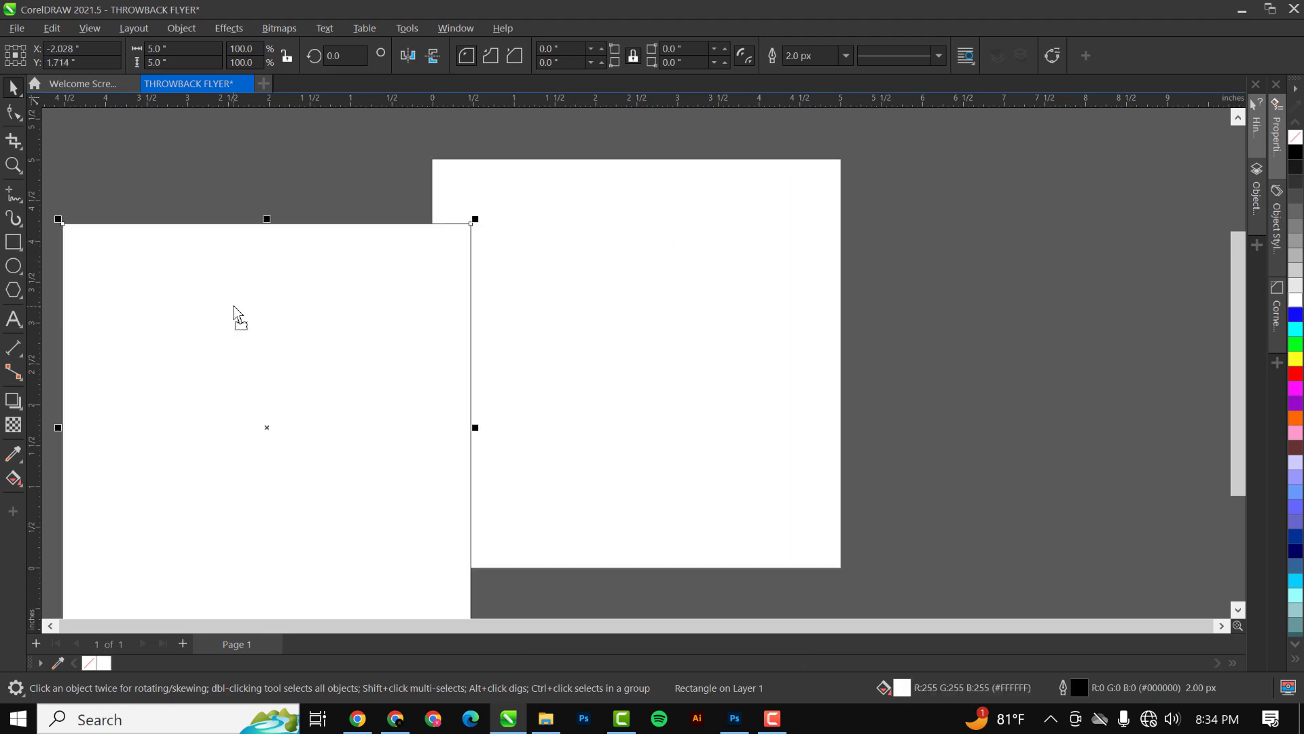
key(p)
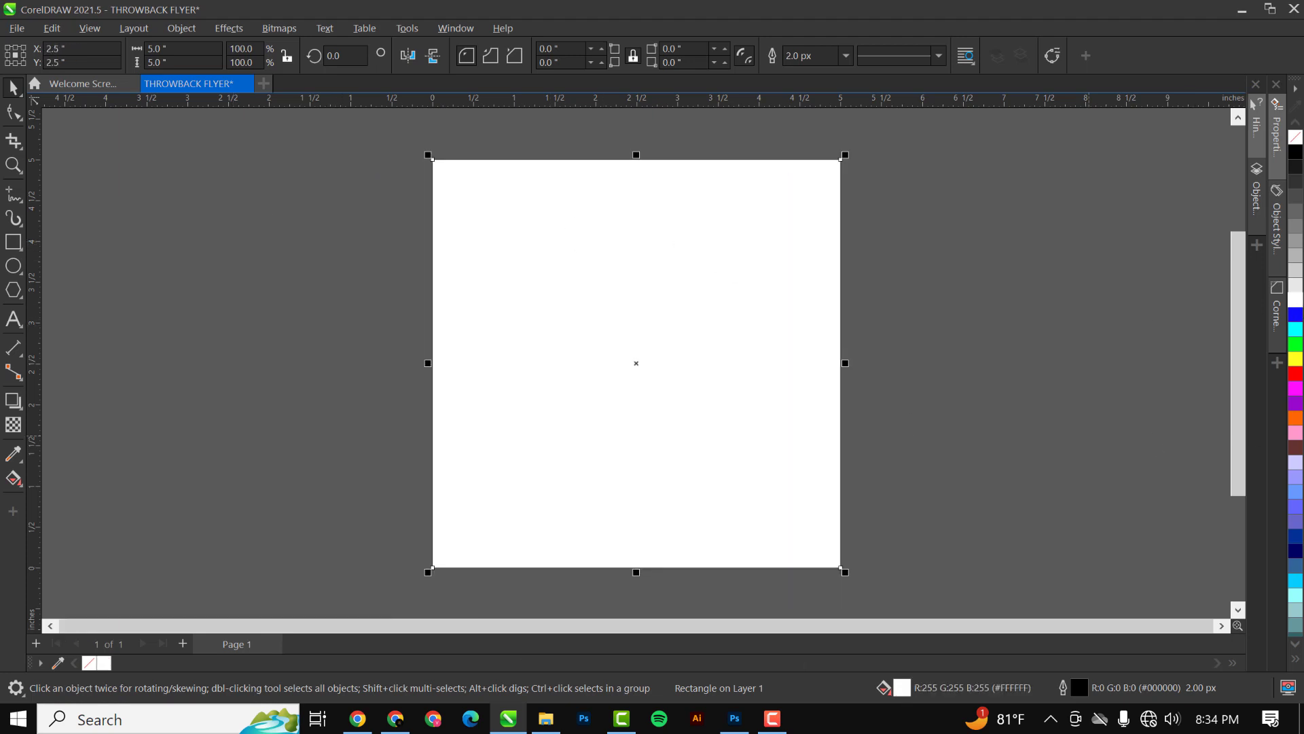
drag(725, 233, 626, 246)
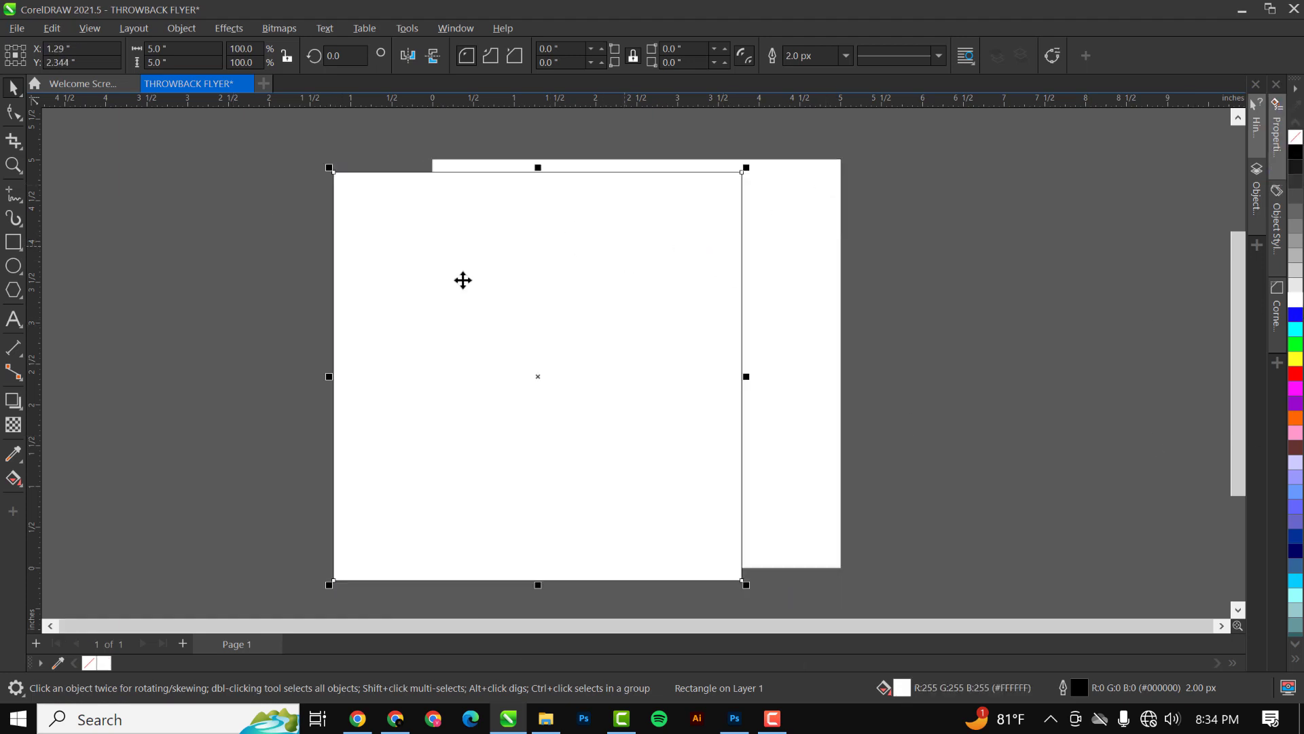
scroll(352, 172, up, 2)
scroll(406, 108, up, 3)
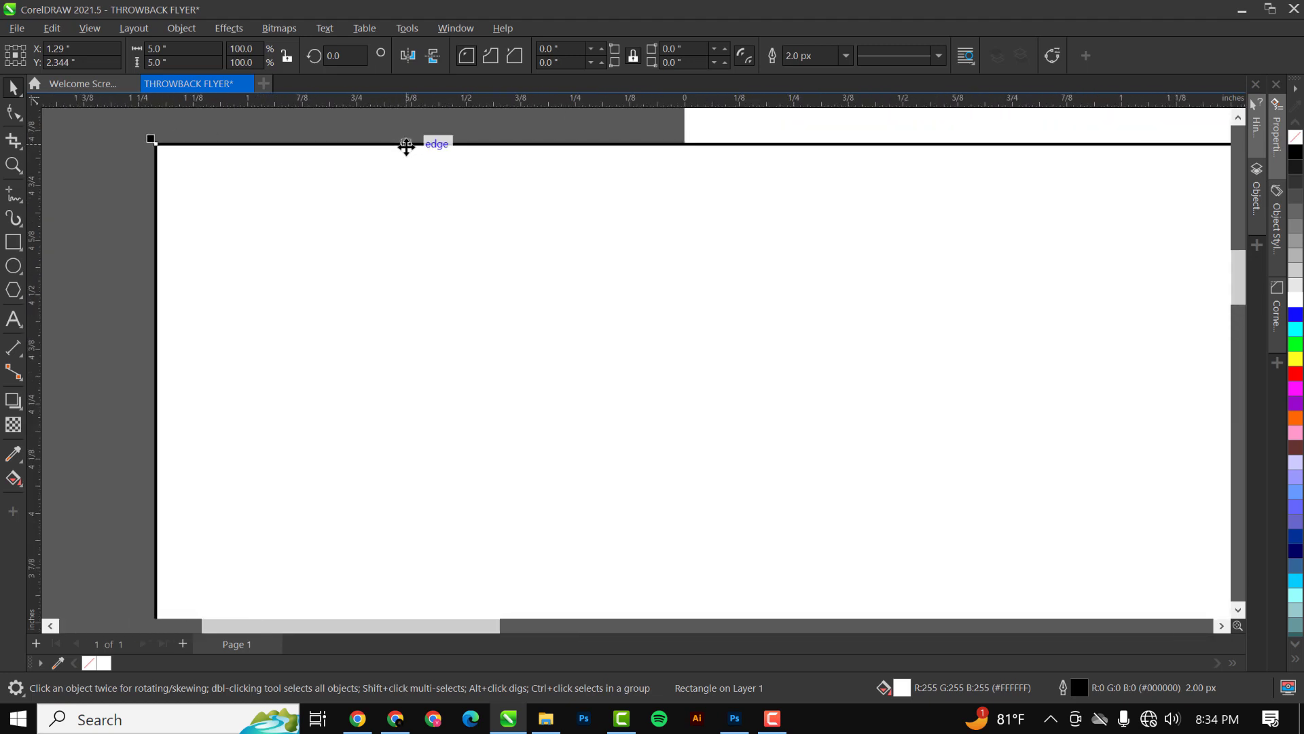
scroll(406, 147, down, 1)
scroll(430, 226, down, 3)
key(ctrl+z)
scroll(561, 242, down, 1)
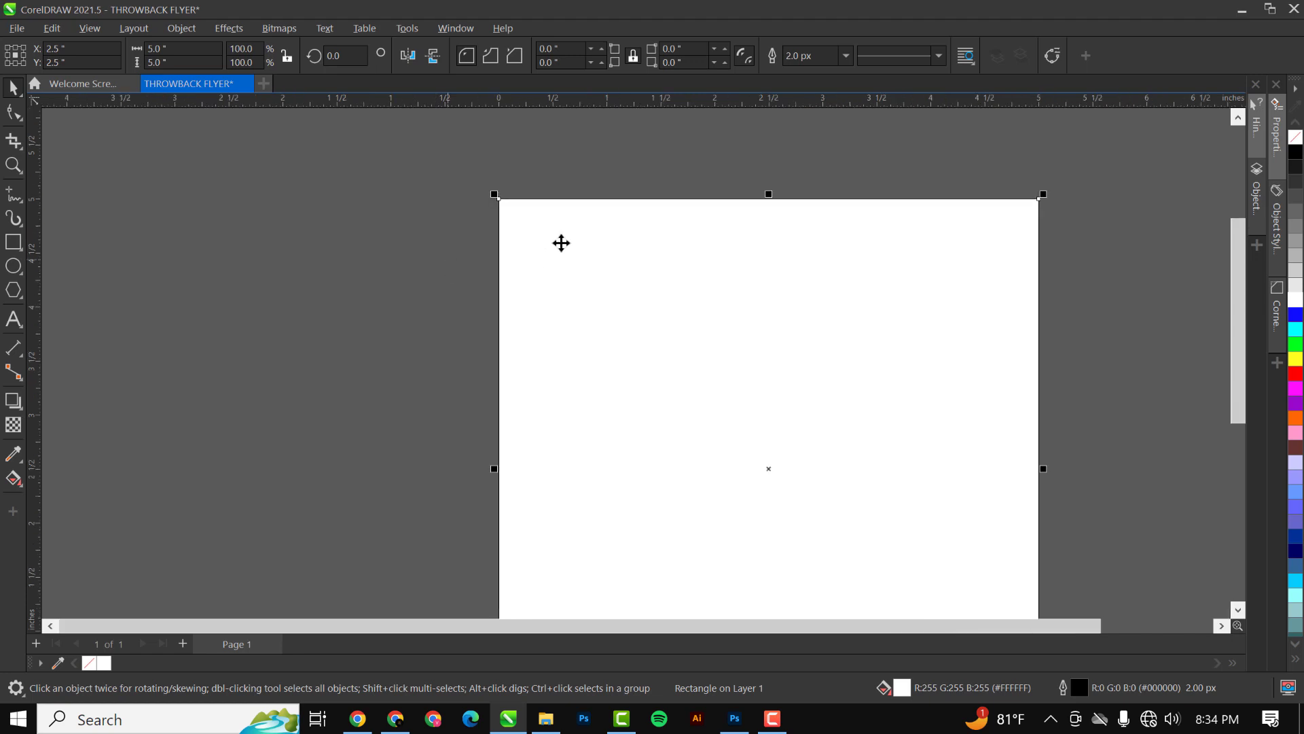
Remove the outline from the white background rectangle
right_click(1296, 138)
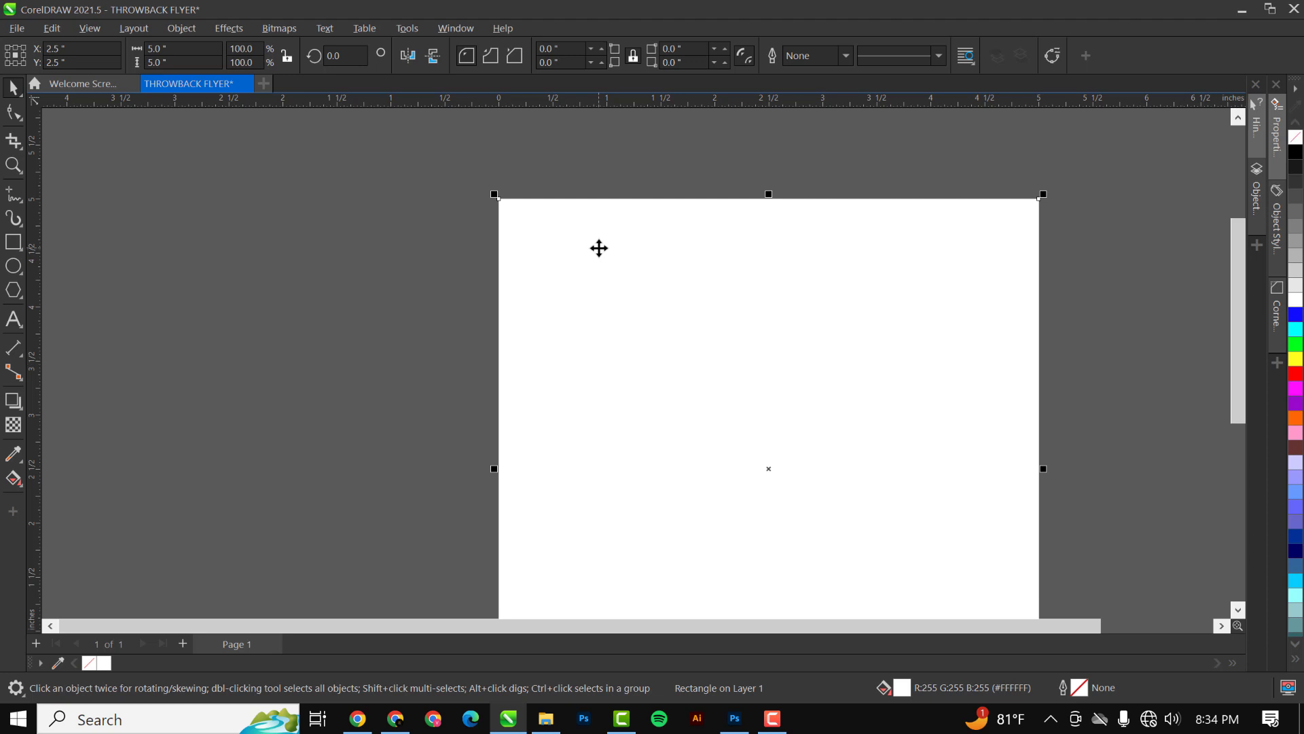
key(F4)
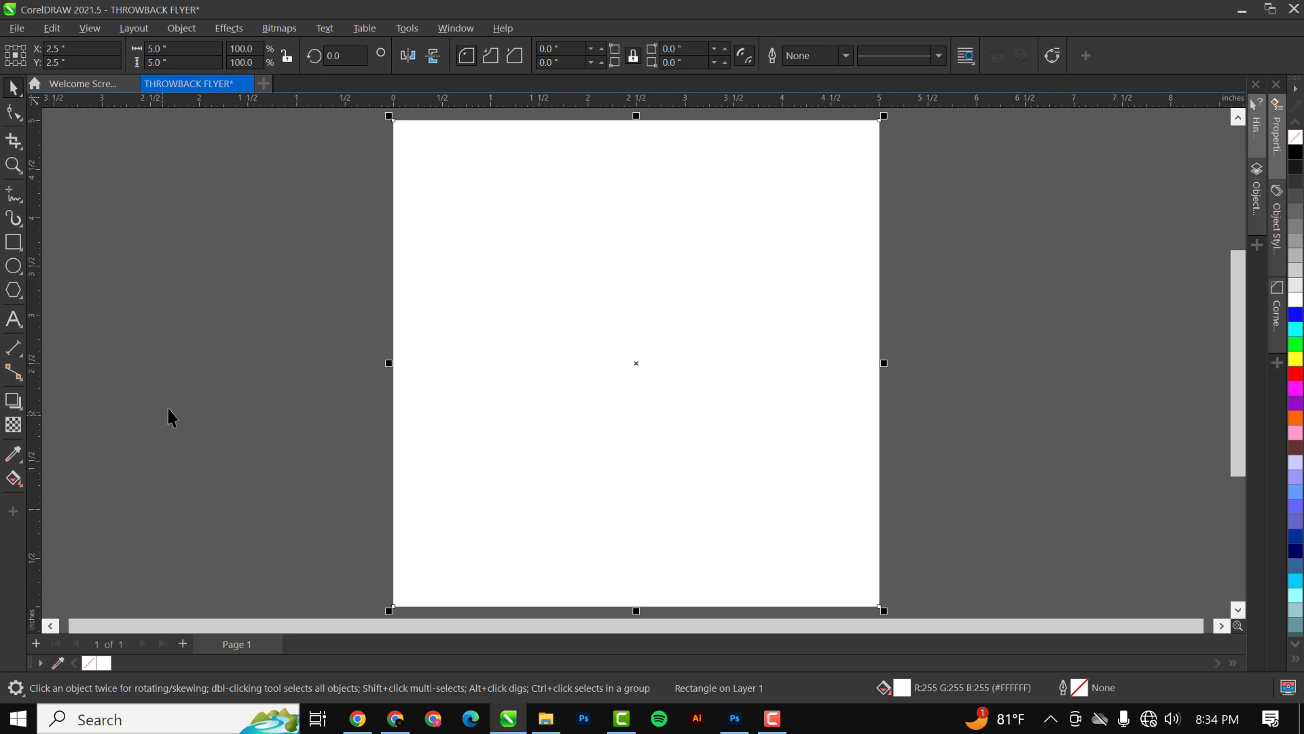
Add artistic text reading THROW and BACK on two lines in the page's upper half
click(15, 318)
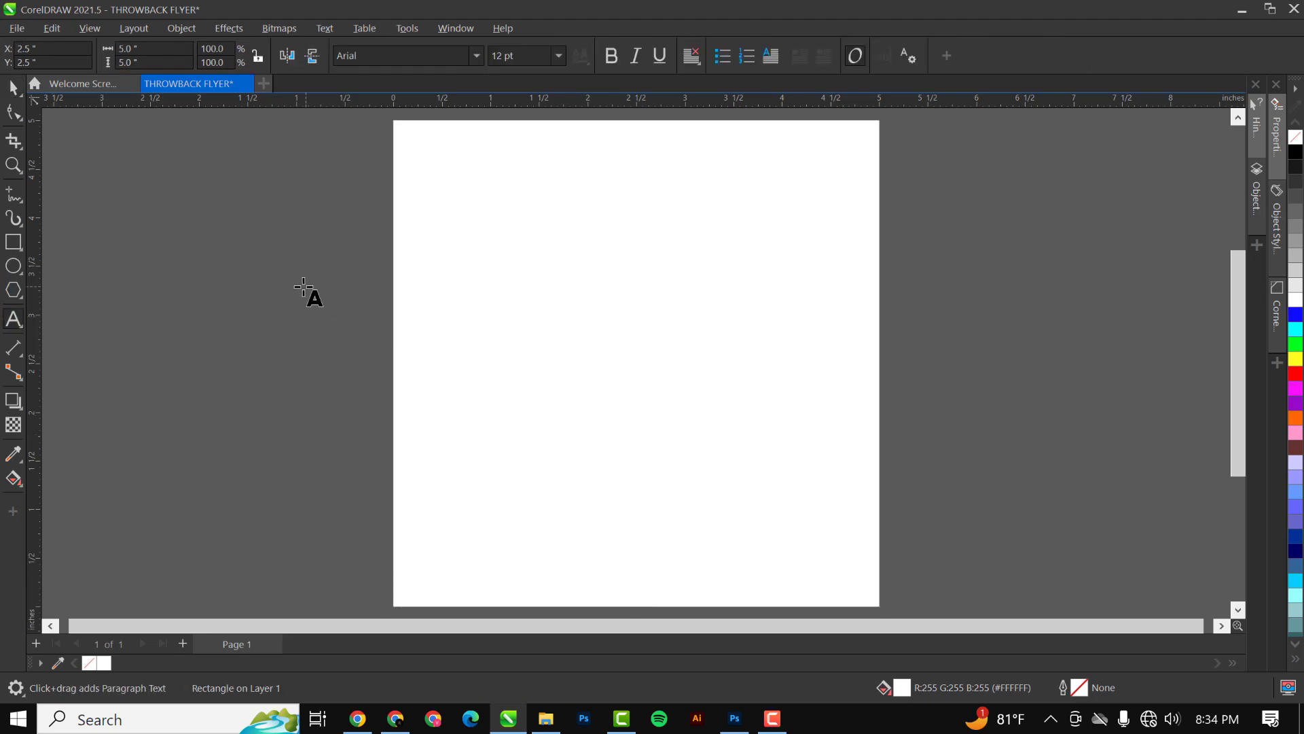
click(518, 250)
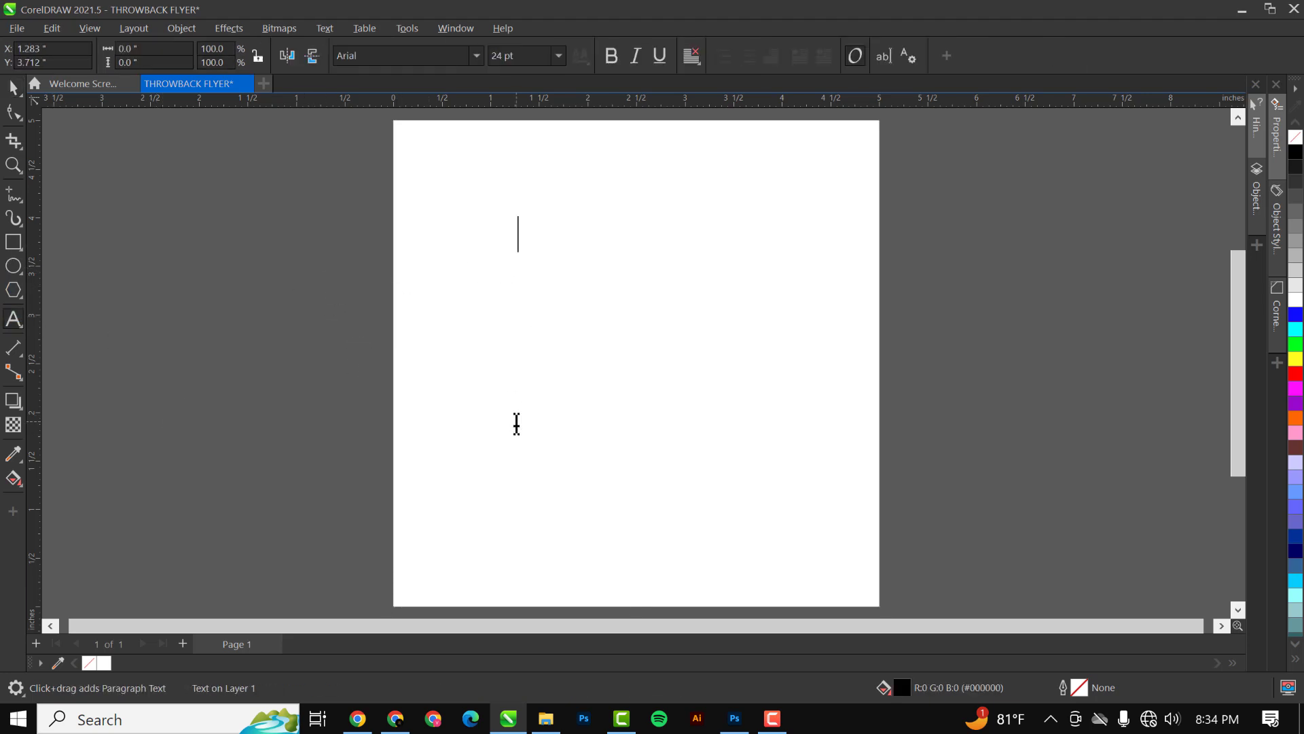
text(THROW)
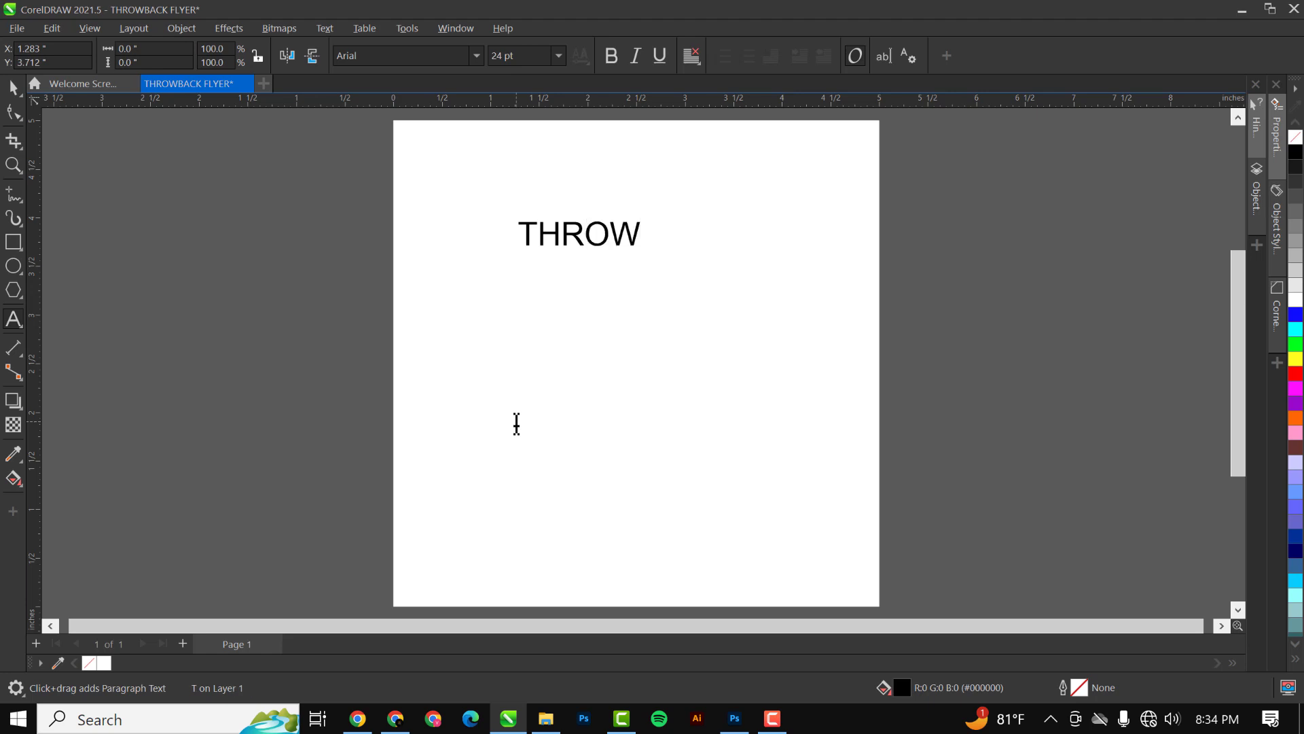
key(Return)
text(BACK)
key(ctrl+space)
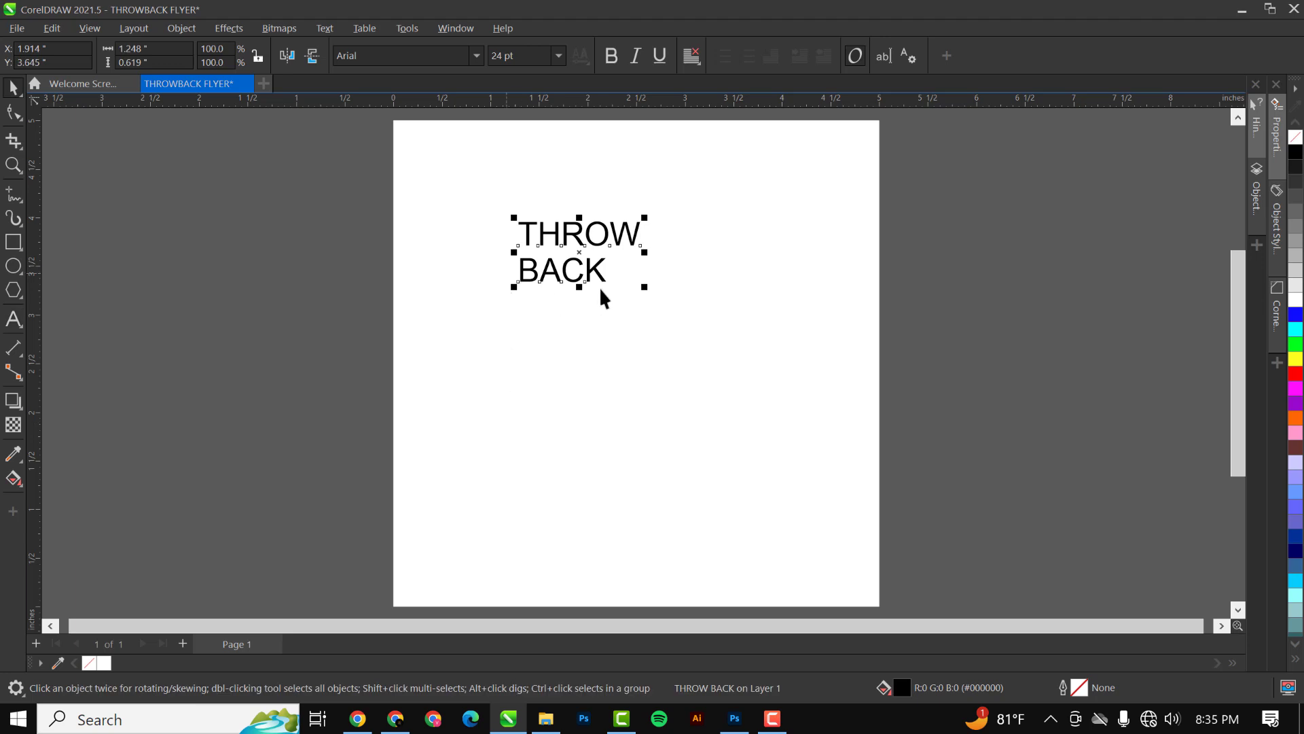
Set the THROW BACK text's font to Cataclysmo and enlarge it to about 96 pt
click(389, 57)
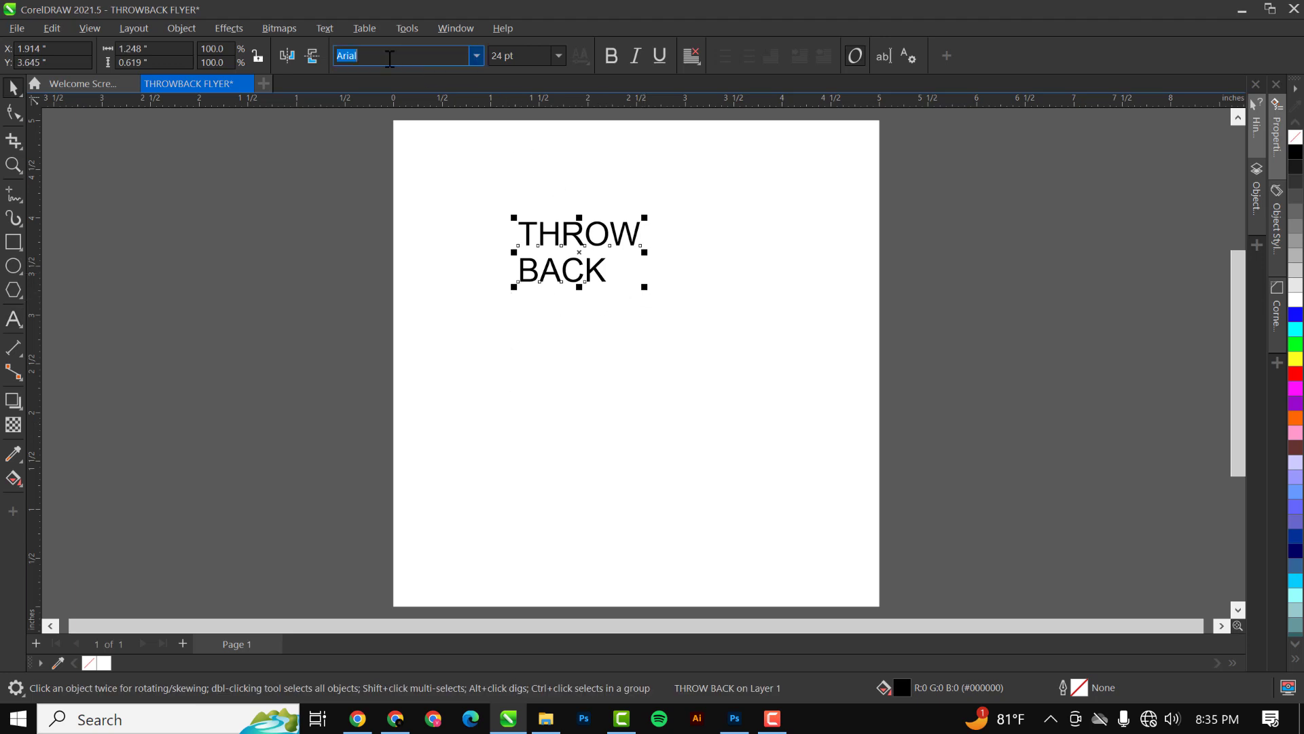
text(Cataclysmo)
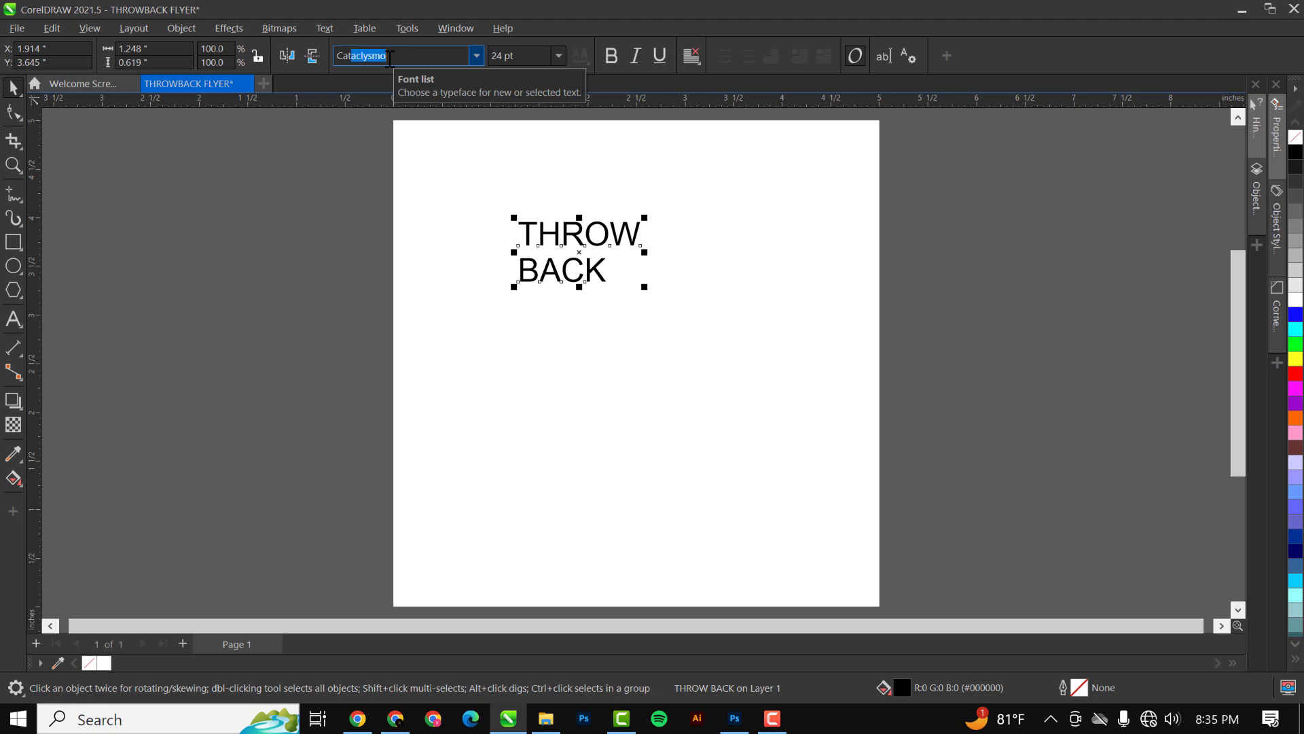
key(Return)
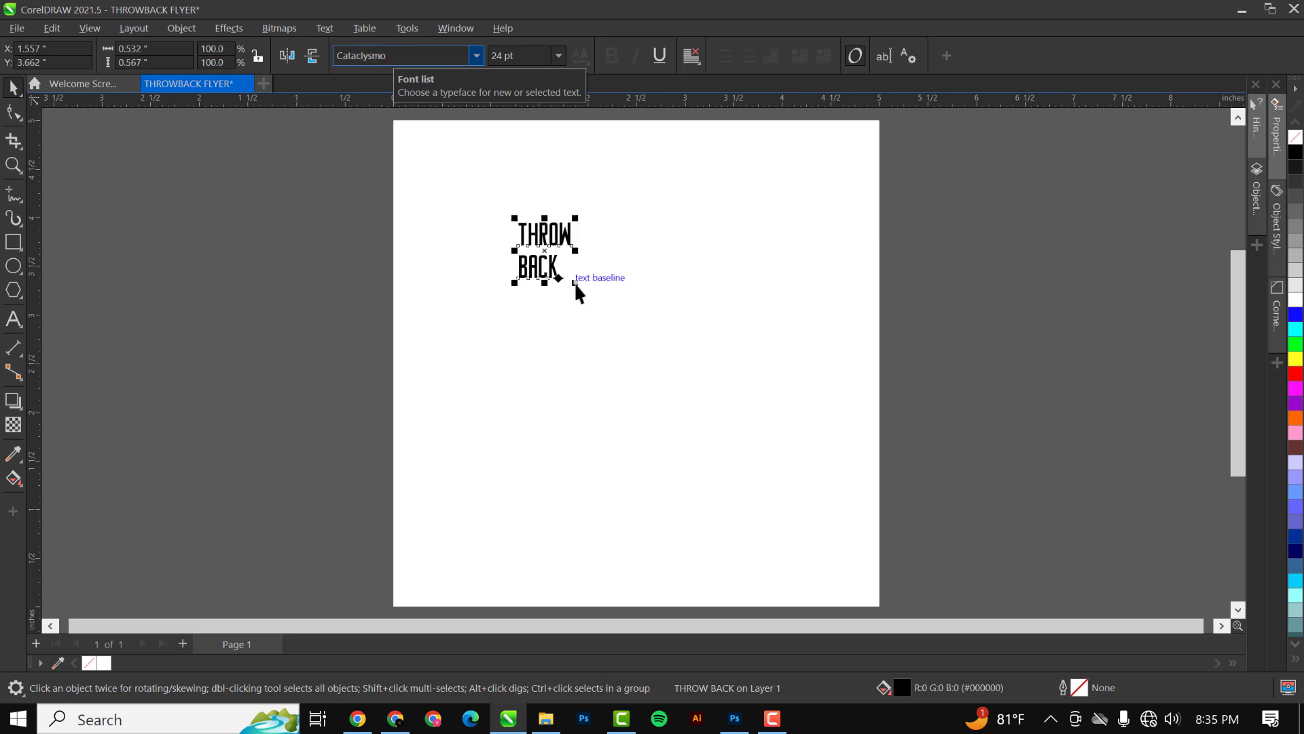
drag(578, 285, 732, 447)
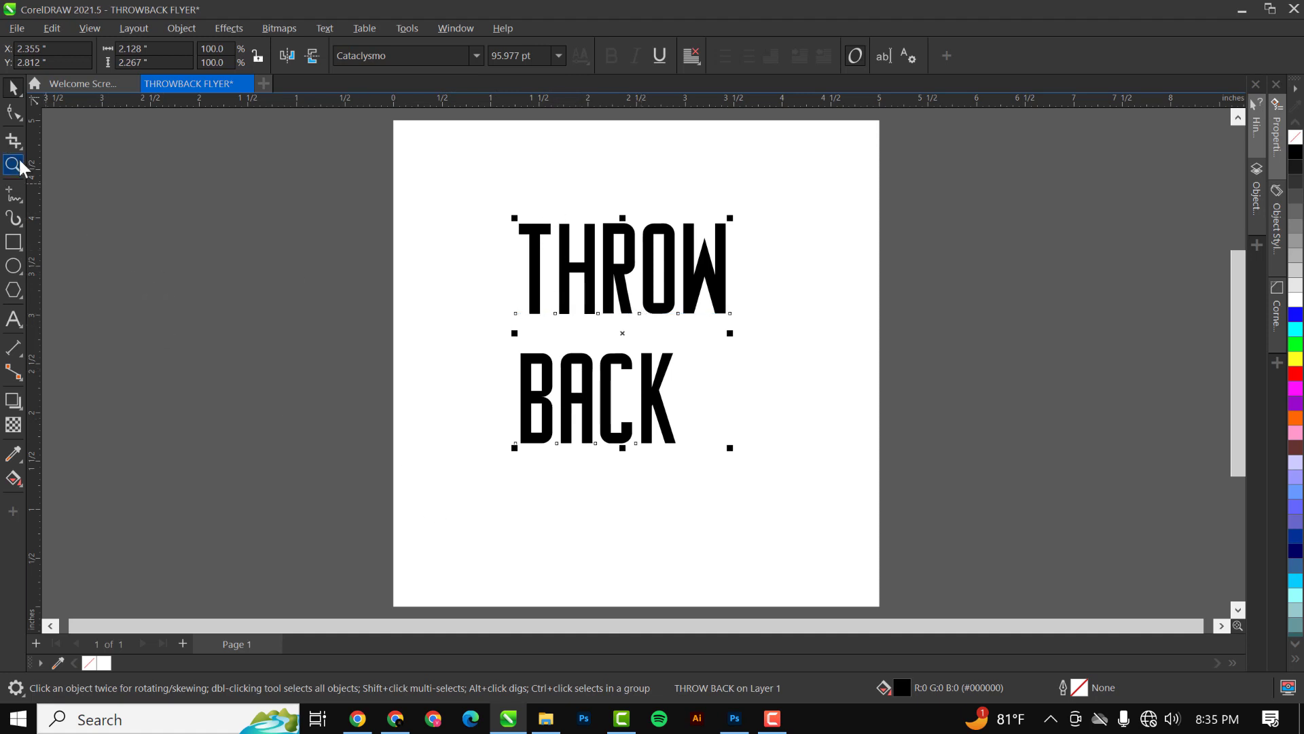
Tighten the THROW BACK text's line spacing and character spacing with the Shape tool
click(14, 114)
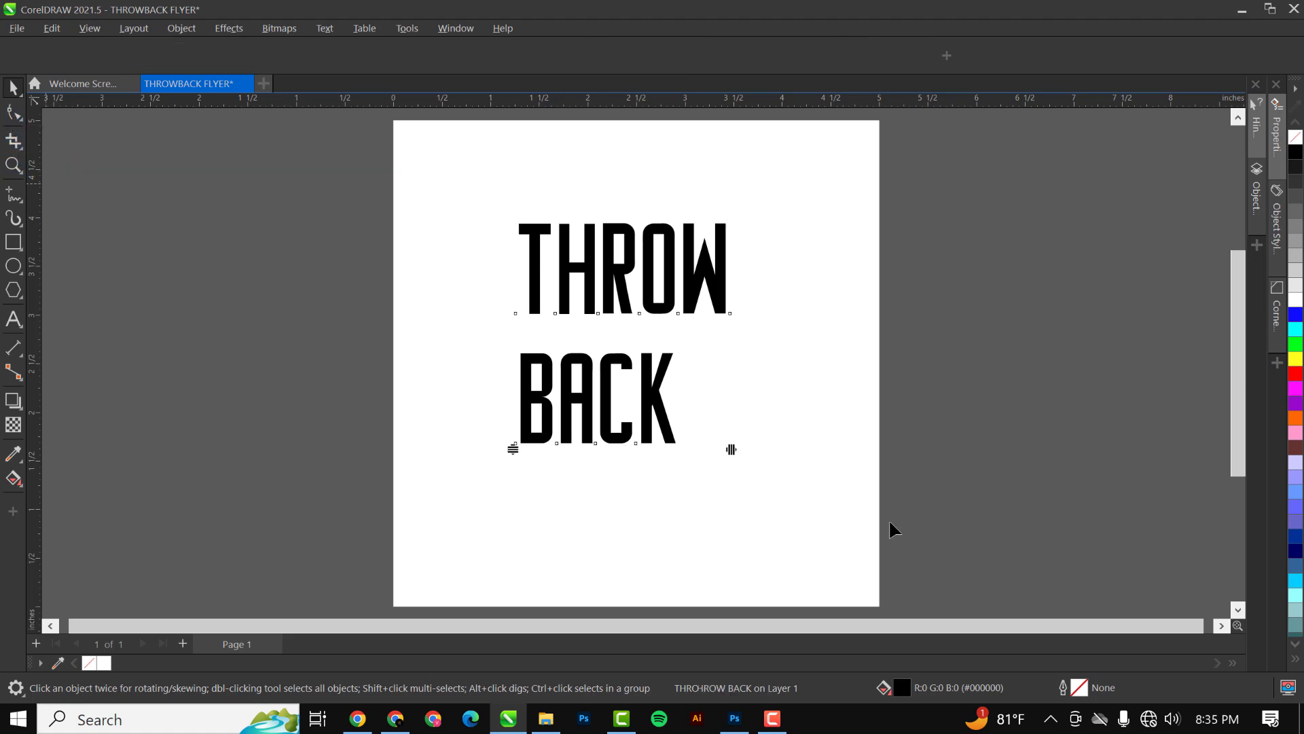
drag(513, 449, 521, 381)
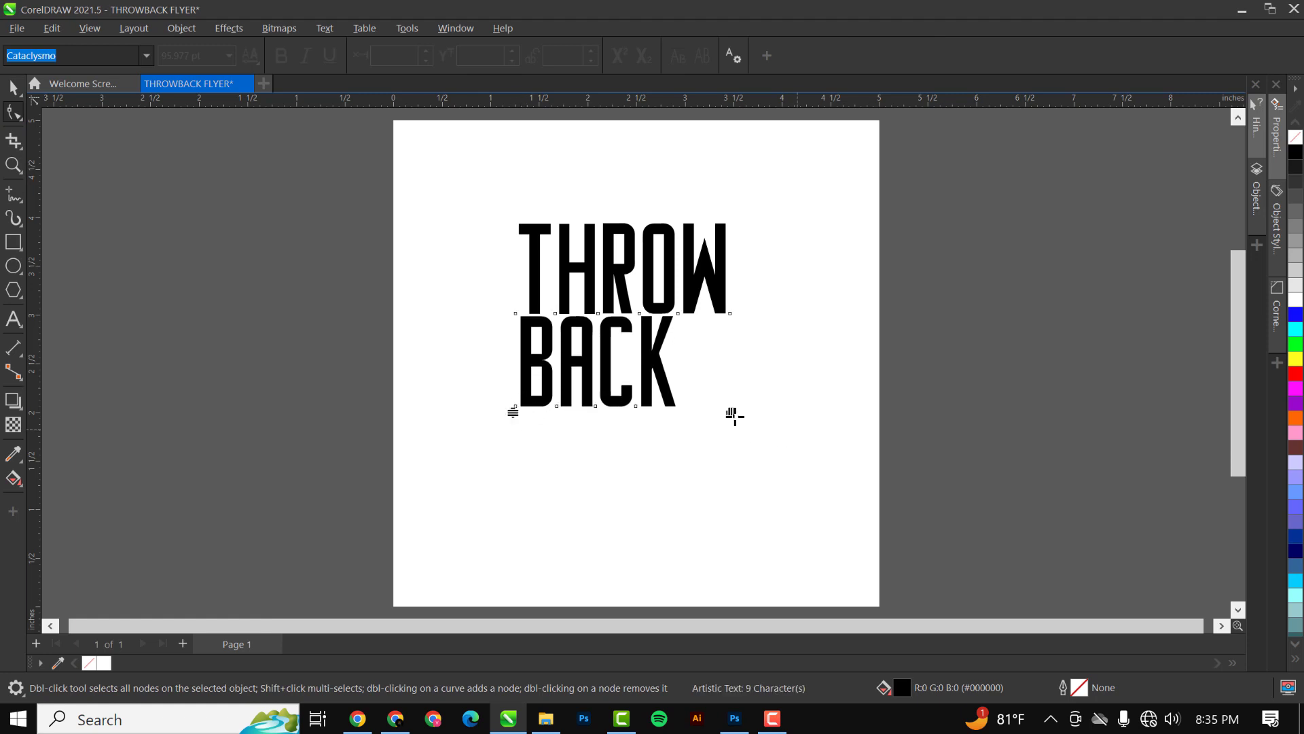
drag(735, 416, 705, 417)
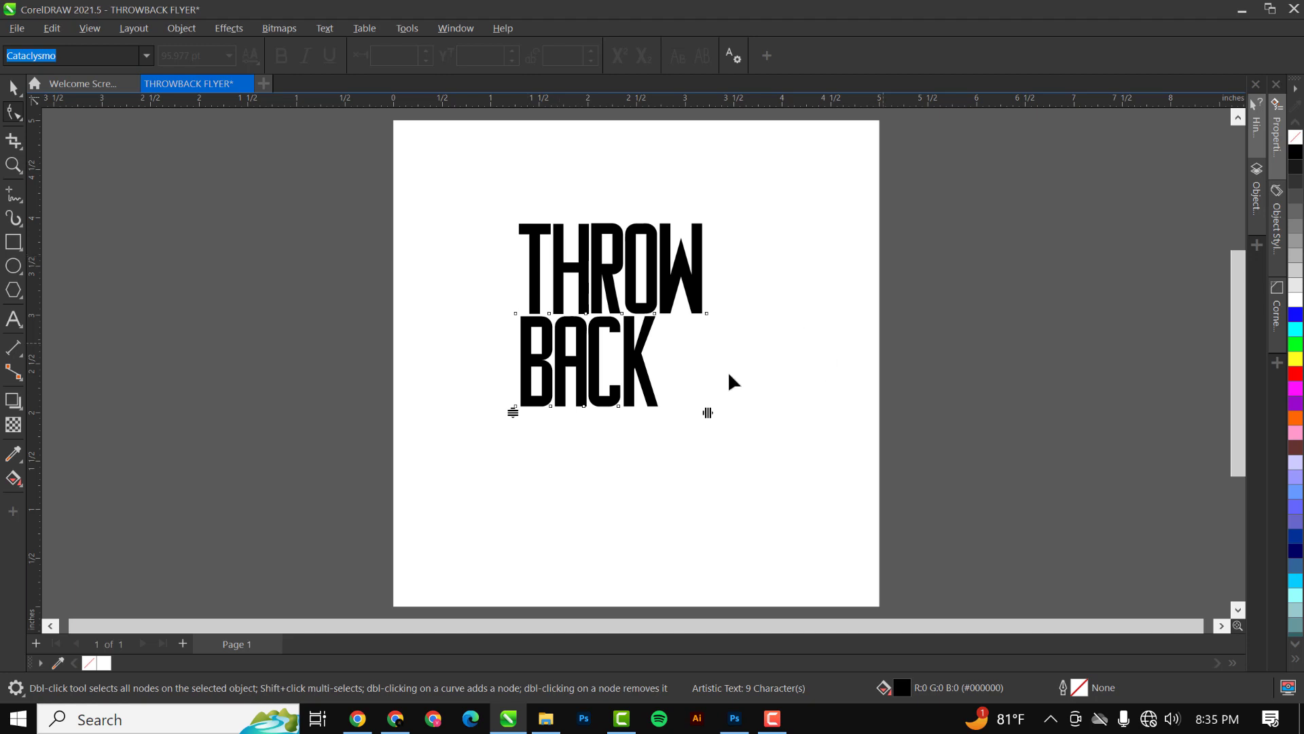
key(space)
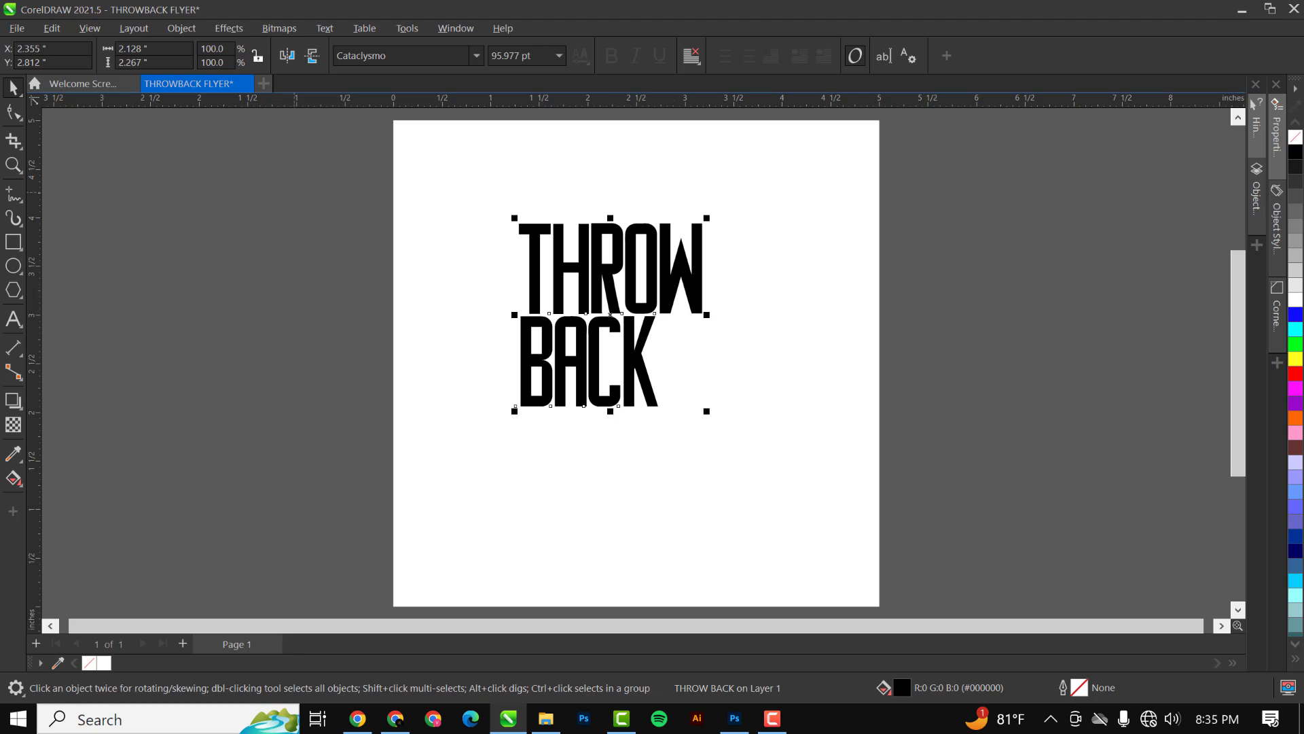
Break the THROW BACK text apart into separate THROW and BACK objects
click(183, 28)
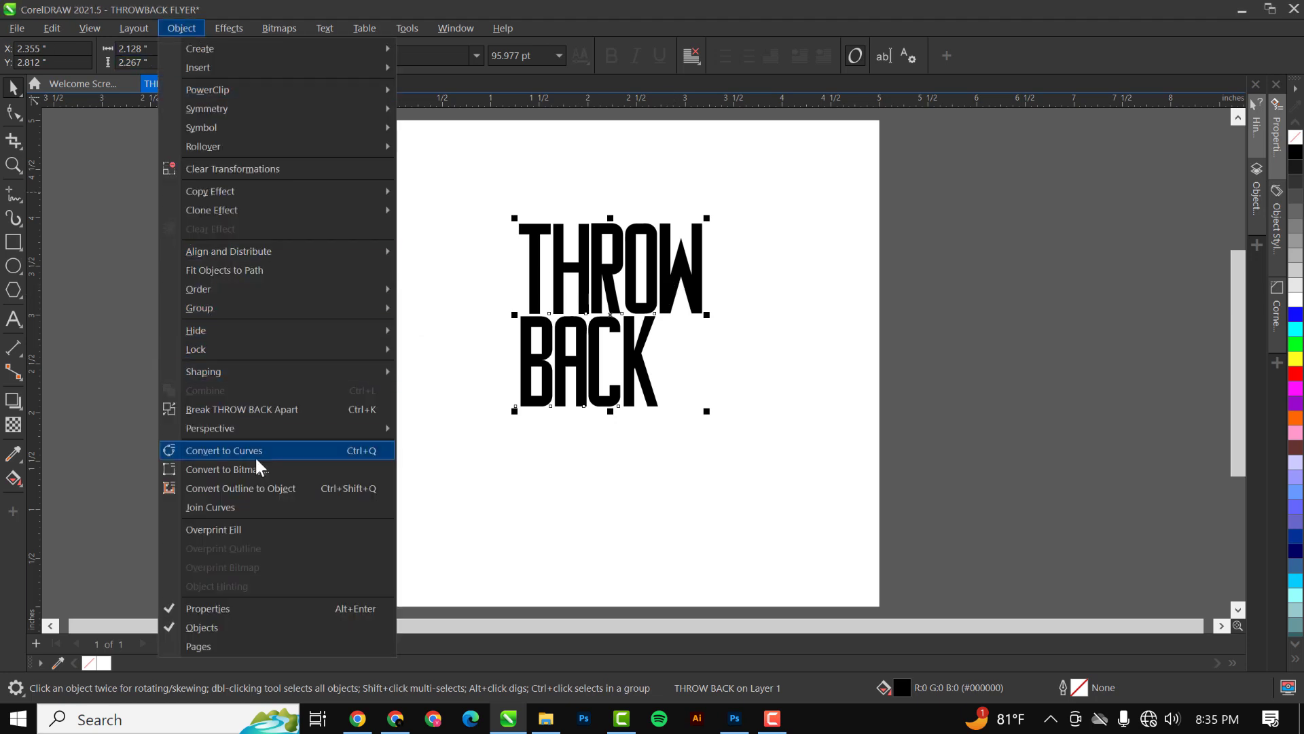
click(270, 410)
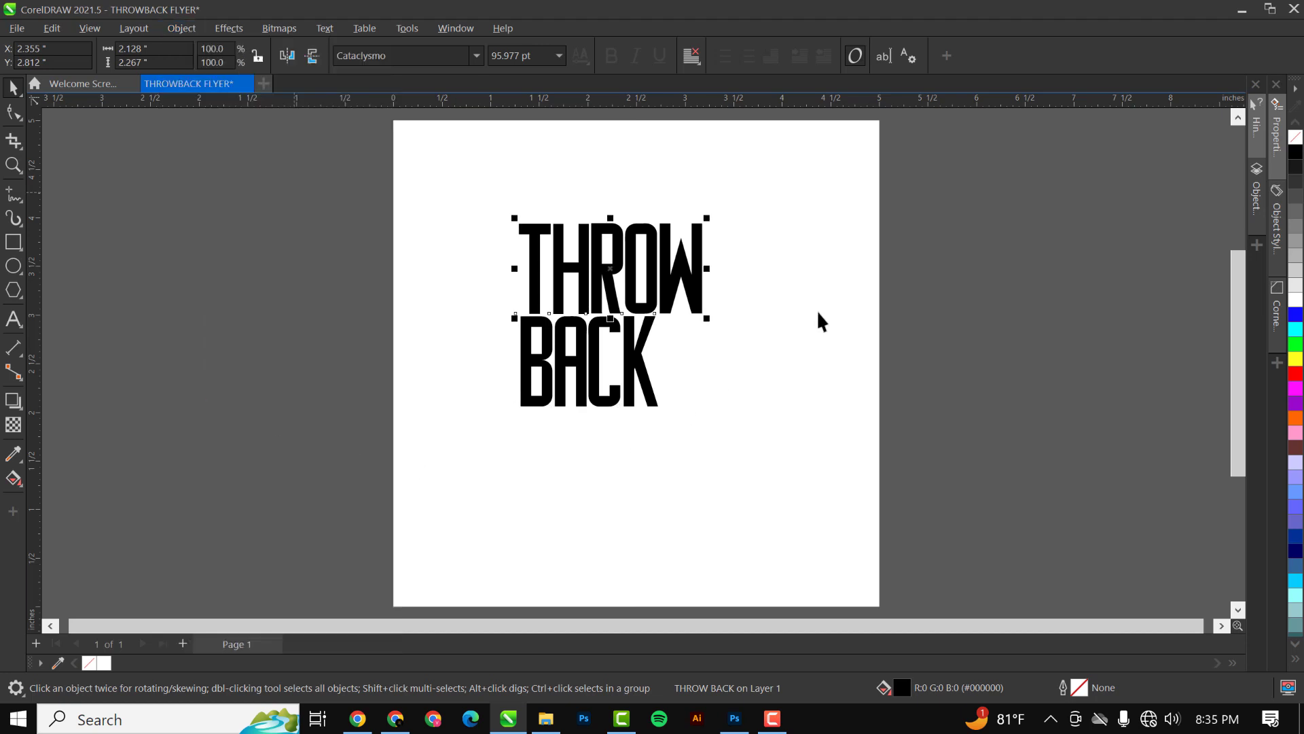
click(900, 271)
click(611, 311)
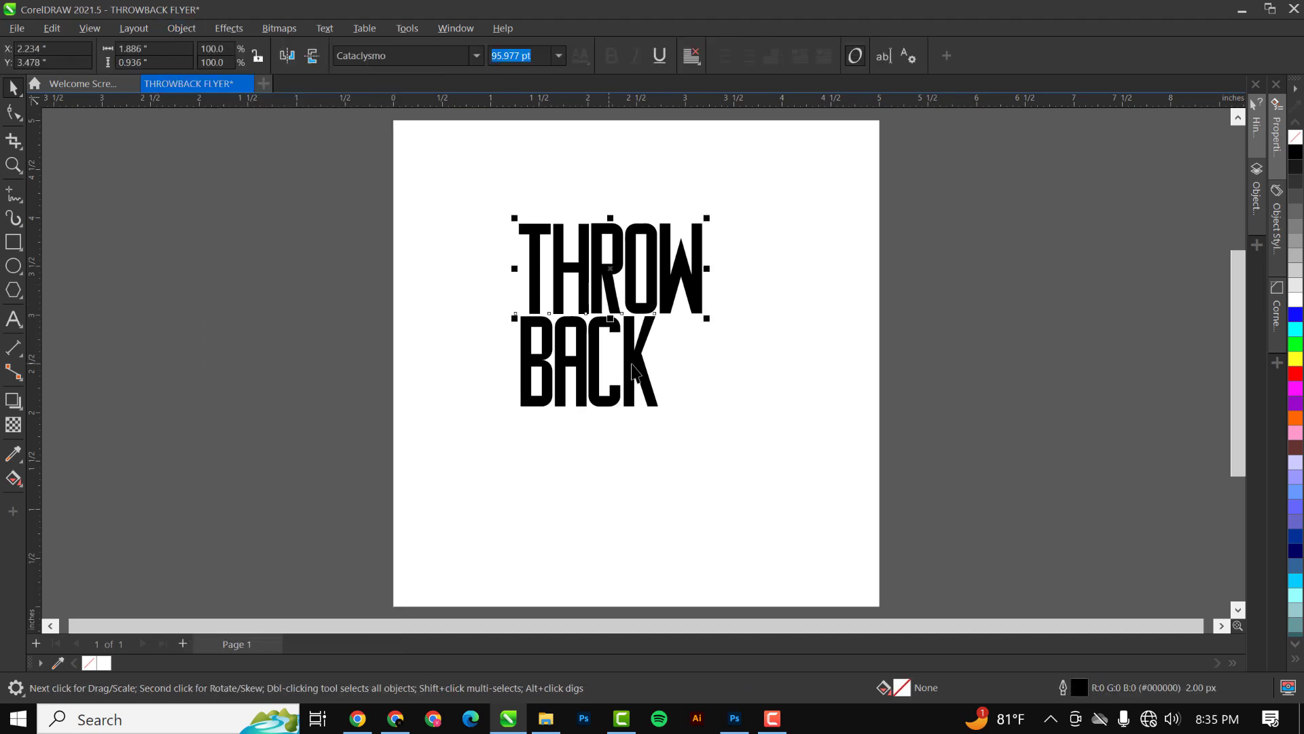
click(639, 370)
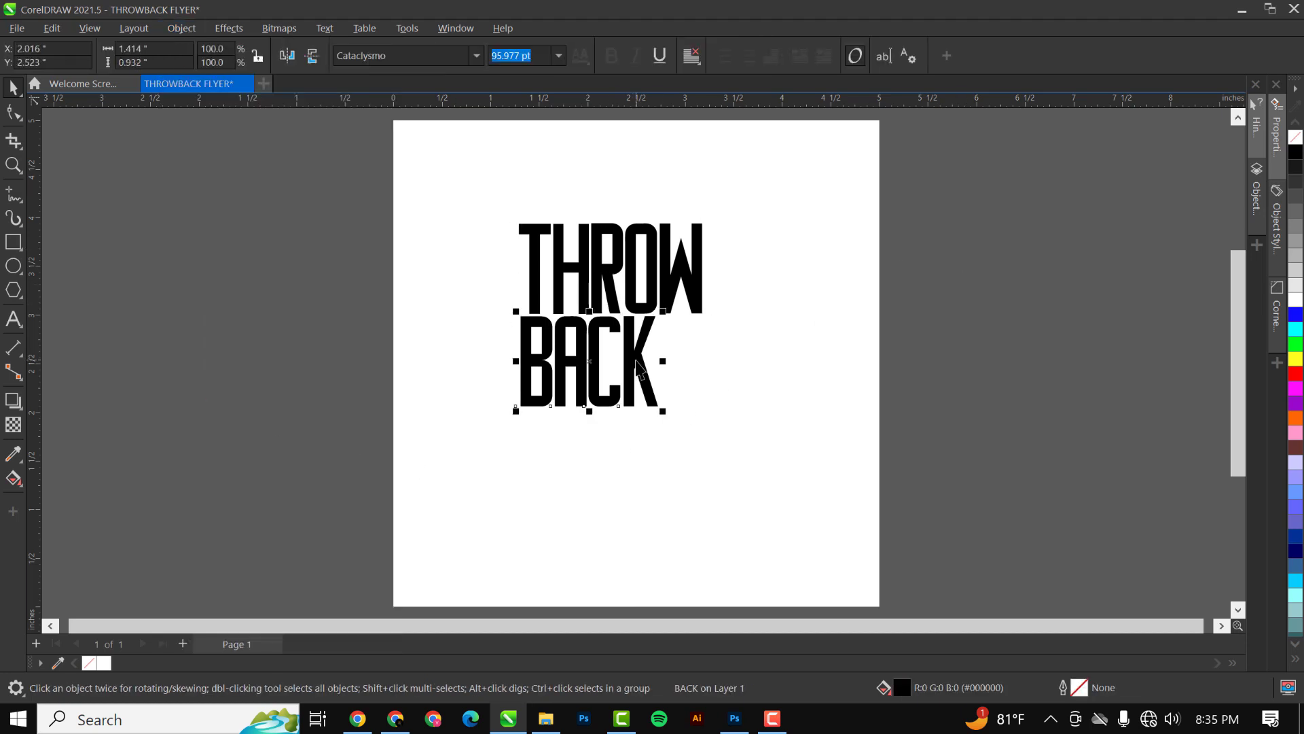
click(631, 298)
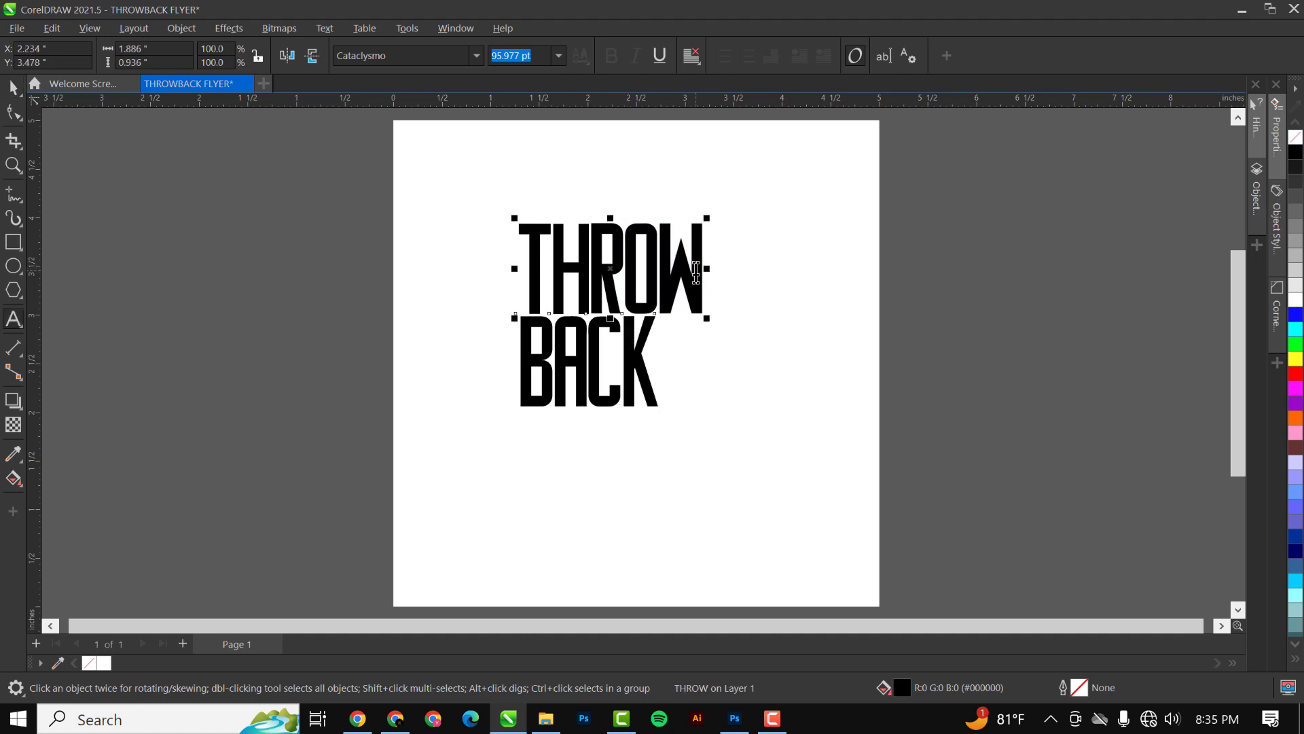
Enlarge BACK to about 131 pt to roughly match THROW's width, and centre the two words horizontally on each other
click(646, 378)
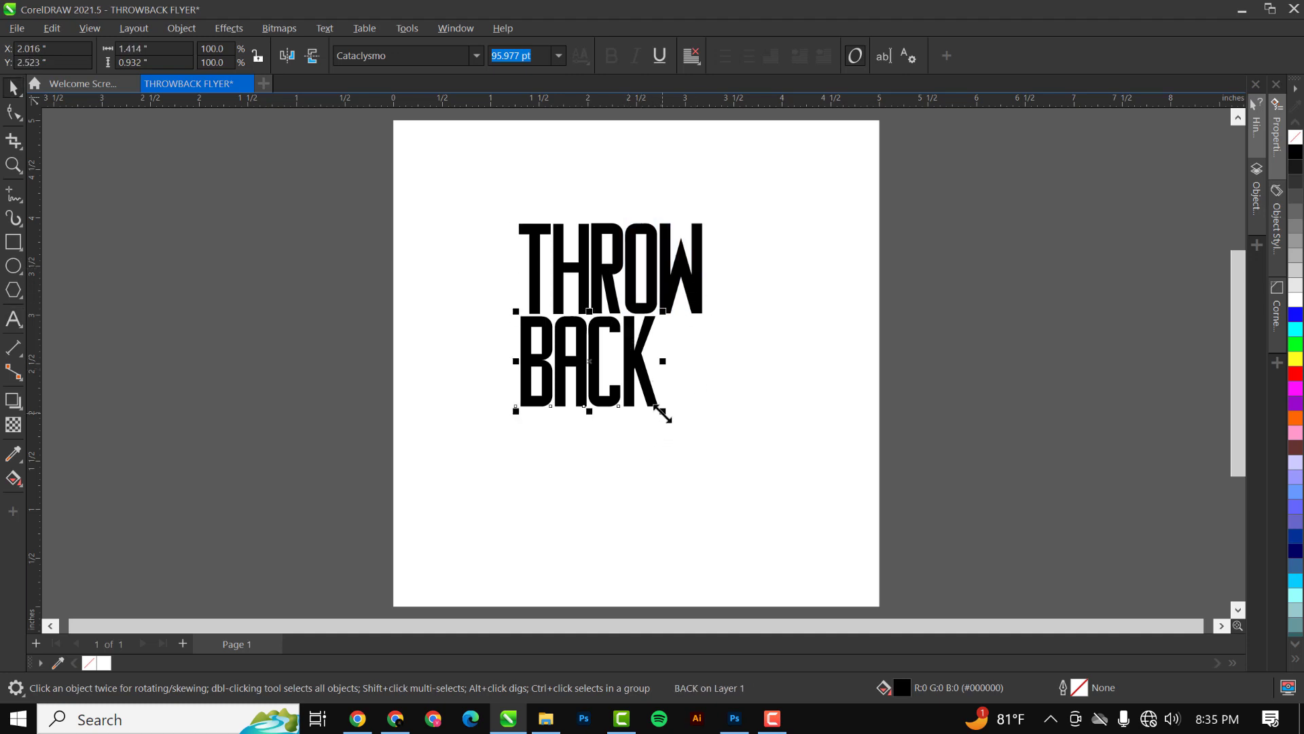
drag(663, 413, 712, 451)
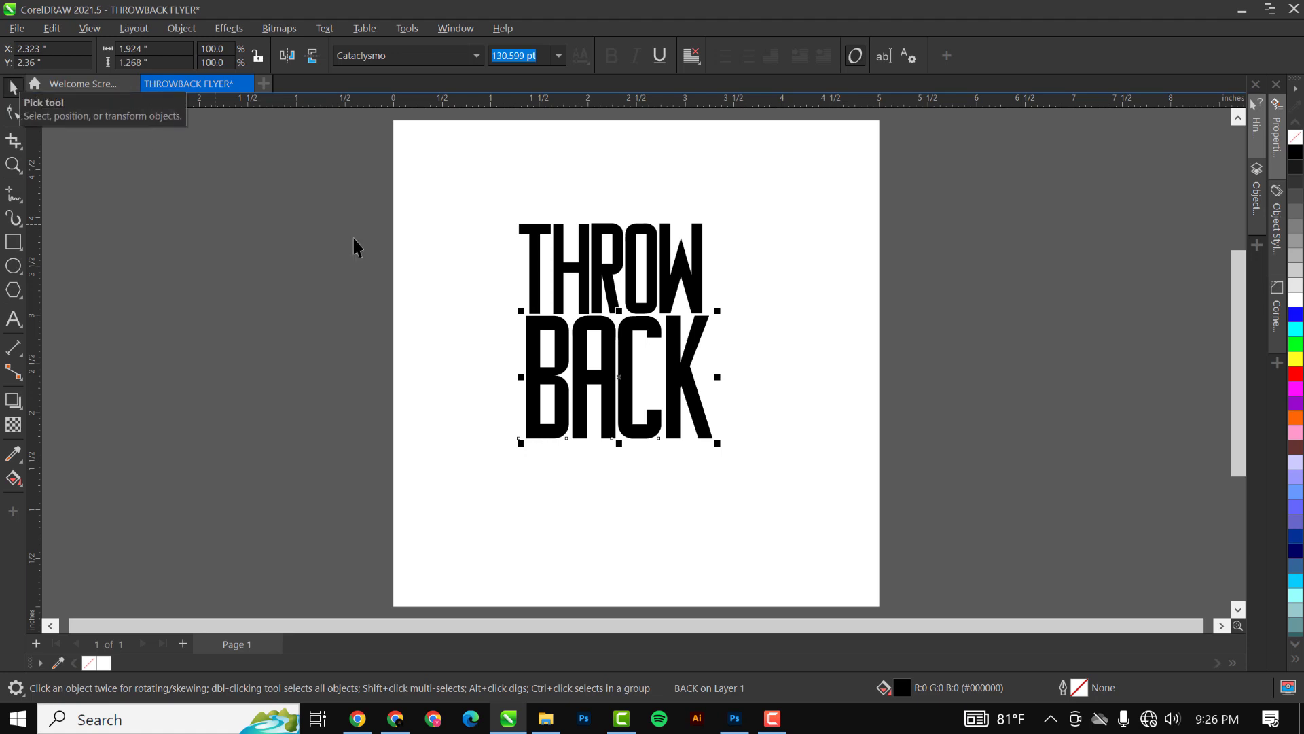
drag(339, 181, 818, 478)
key(c)
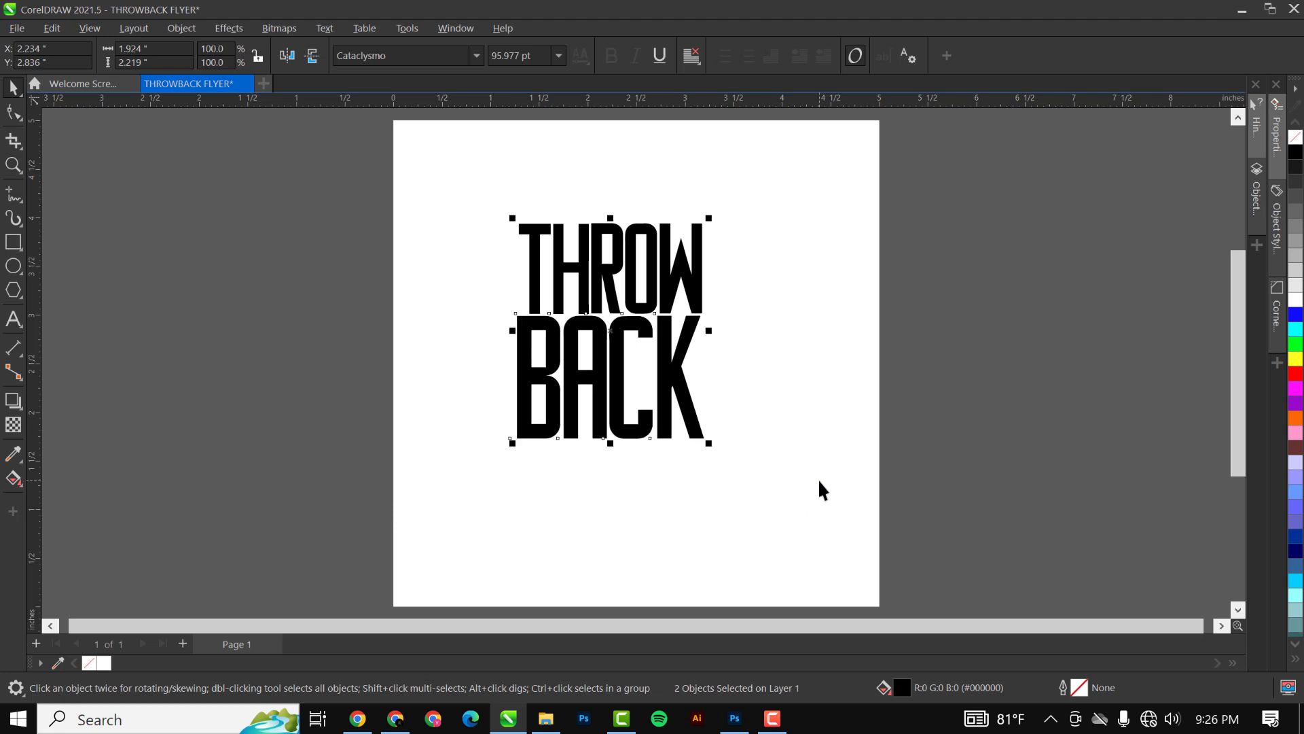
Shift the word BACK about 0.1 inch to the right beneath THROW
click(962, 297)
drag(665, 352, 673, 353)
scroll(604, 331, up, 3)
scroll(604, 331, down, 3)
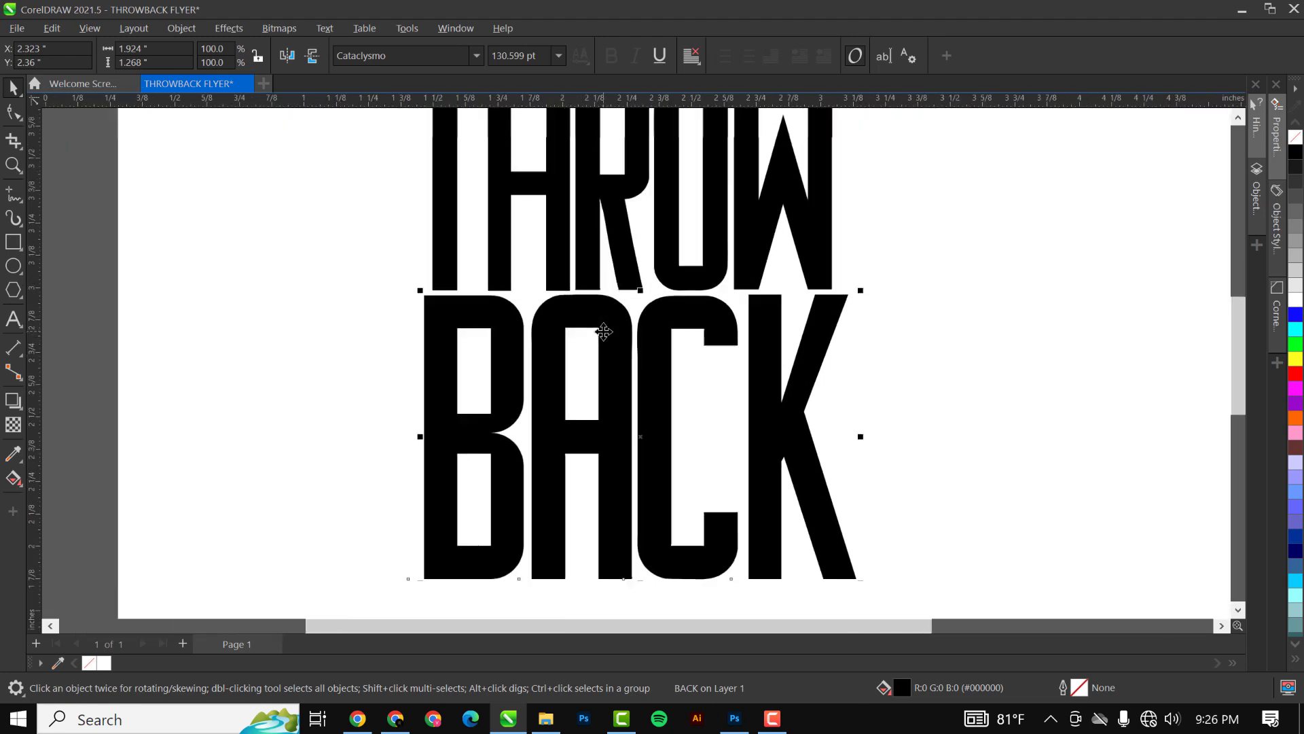
drag(604, 332, 606, 332)
scroll(606, 331, down, 3)
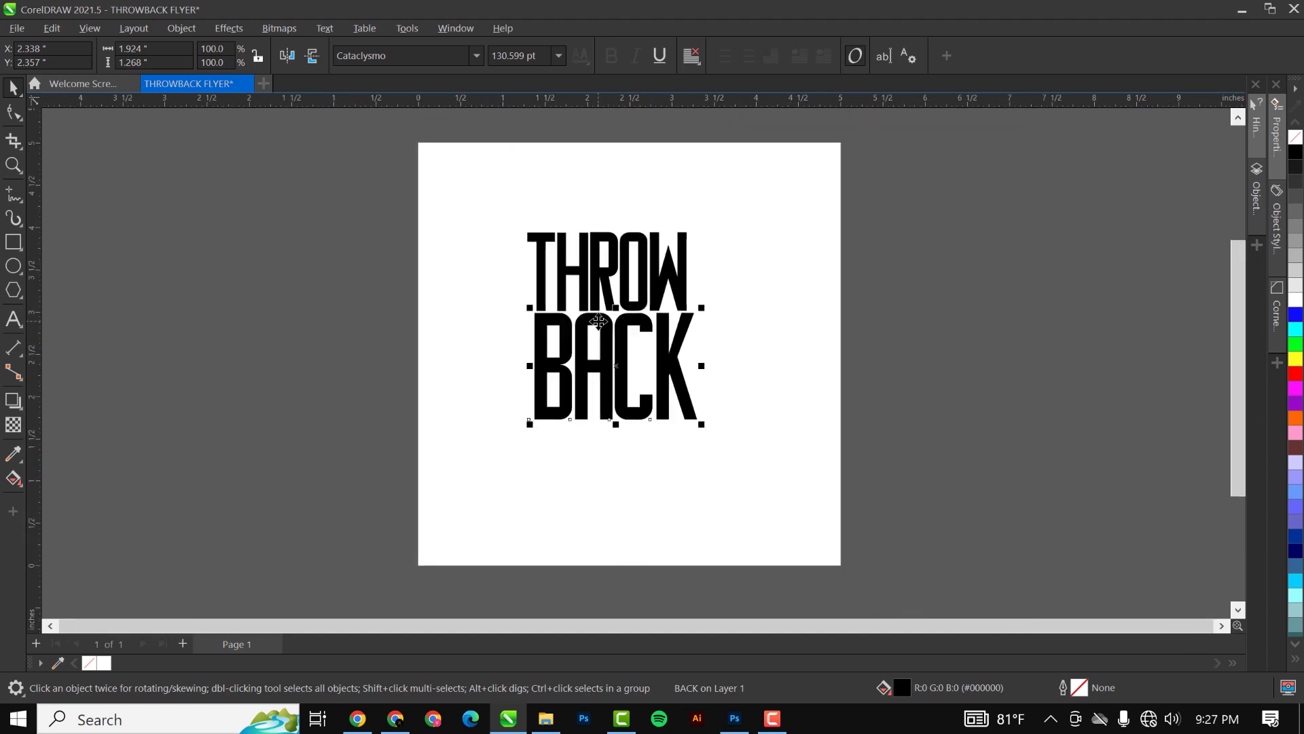
Nudge BACK down about 0.05 inch to open a small gap beneath THROW
scroll(598, 322, up, 3)
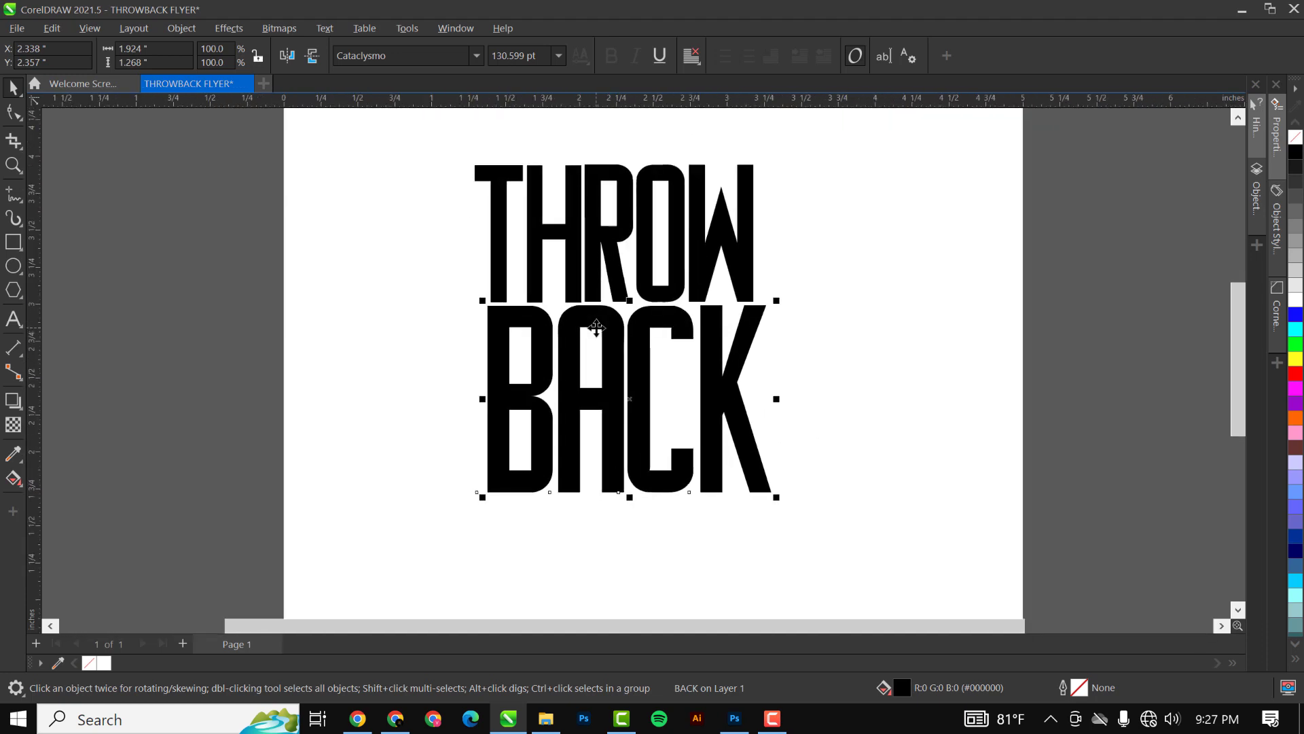
key(Down)
key(Down)
key(Down)
key(Down)
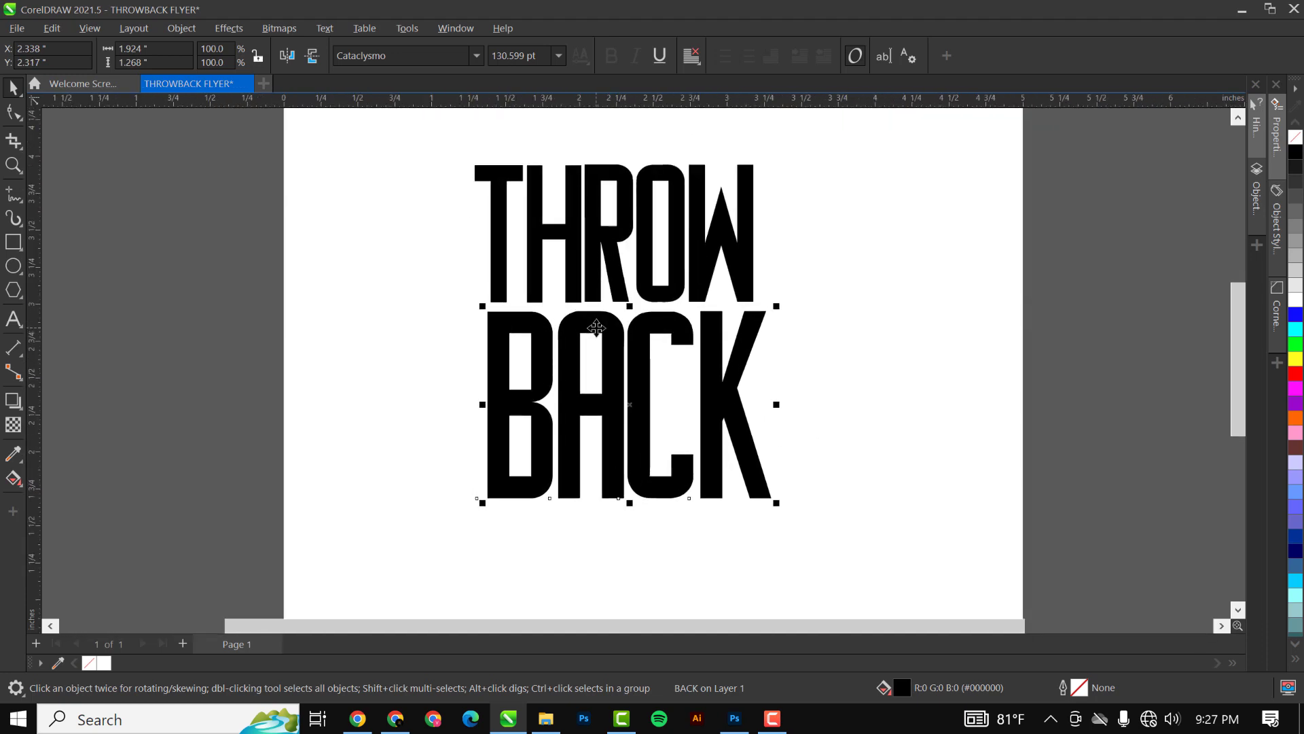
scroll(596, 328, down, 1)
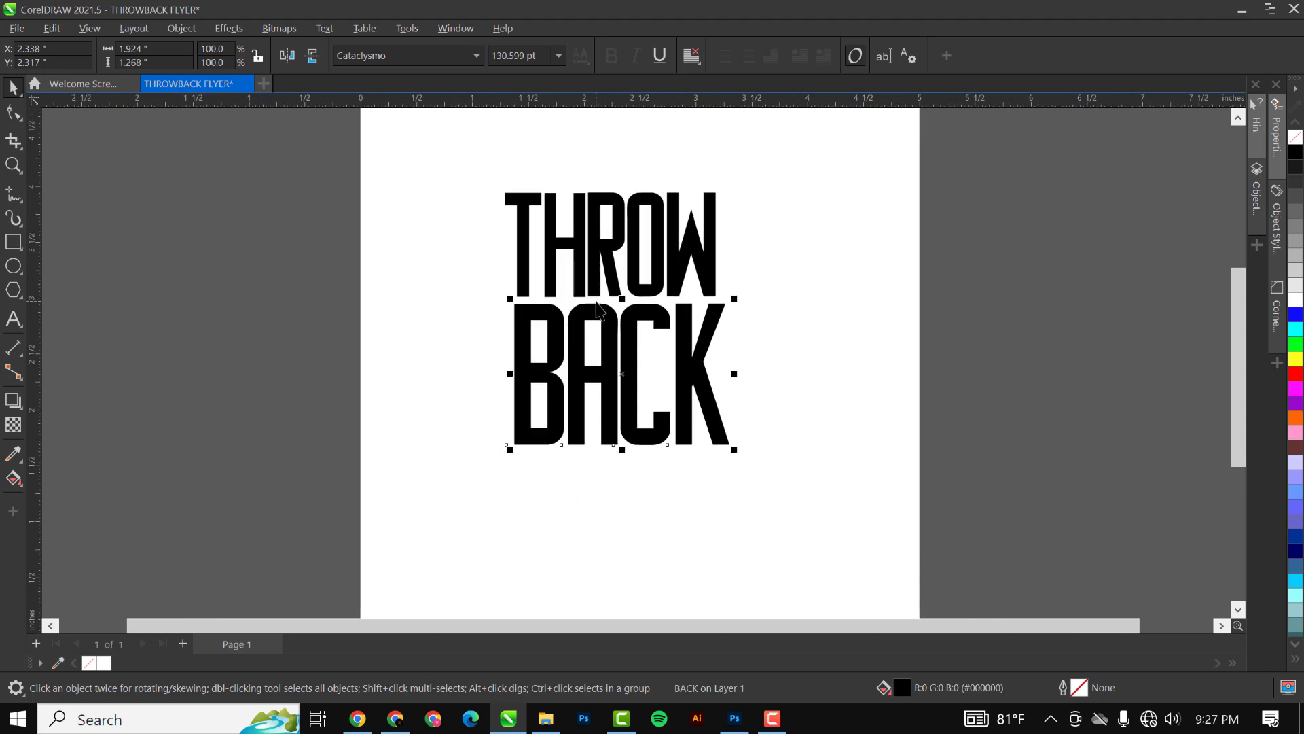
key(Down)
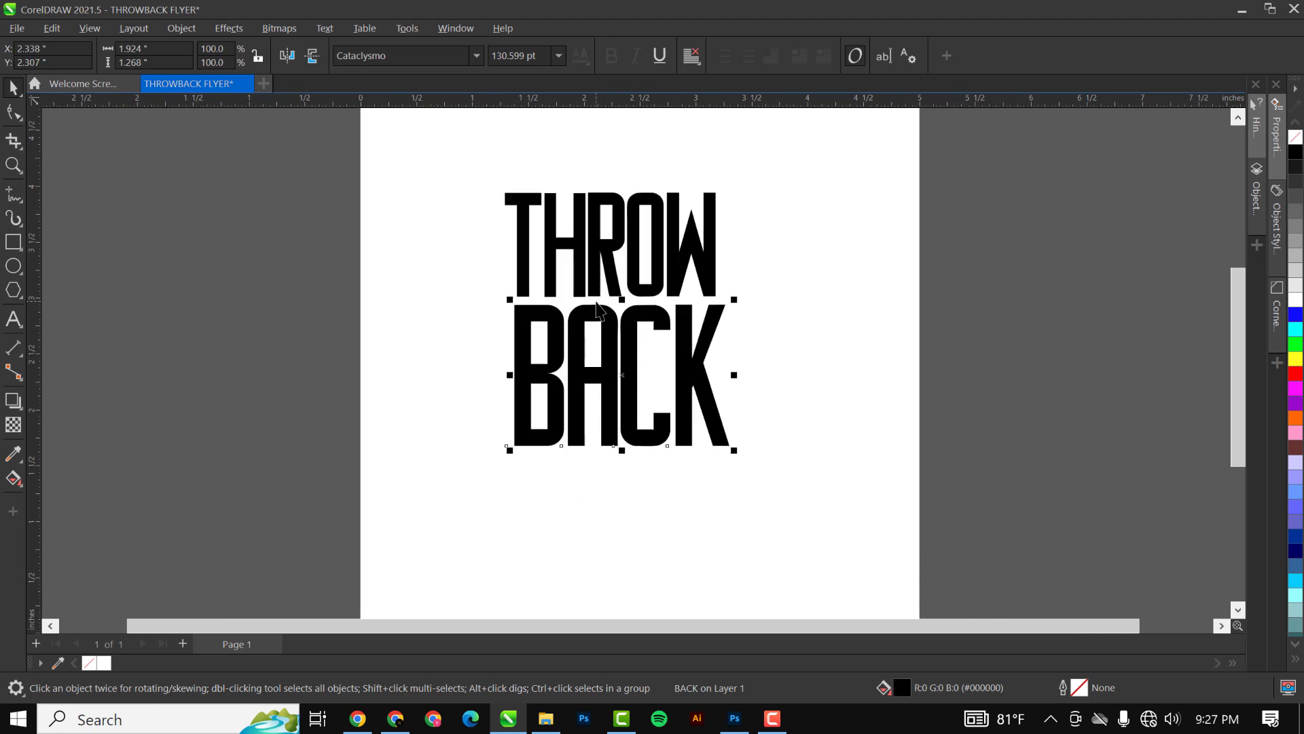
Draw a rectangle about 2.26 by 2.74 inches around THROW BACK, filled red with no outline
click(12, 244)
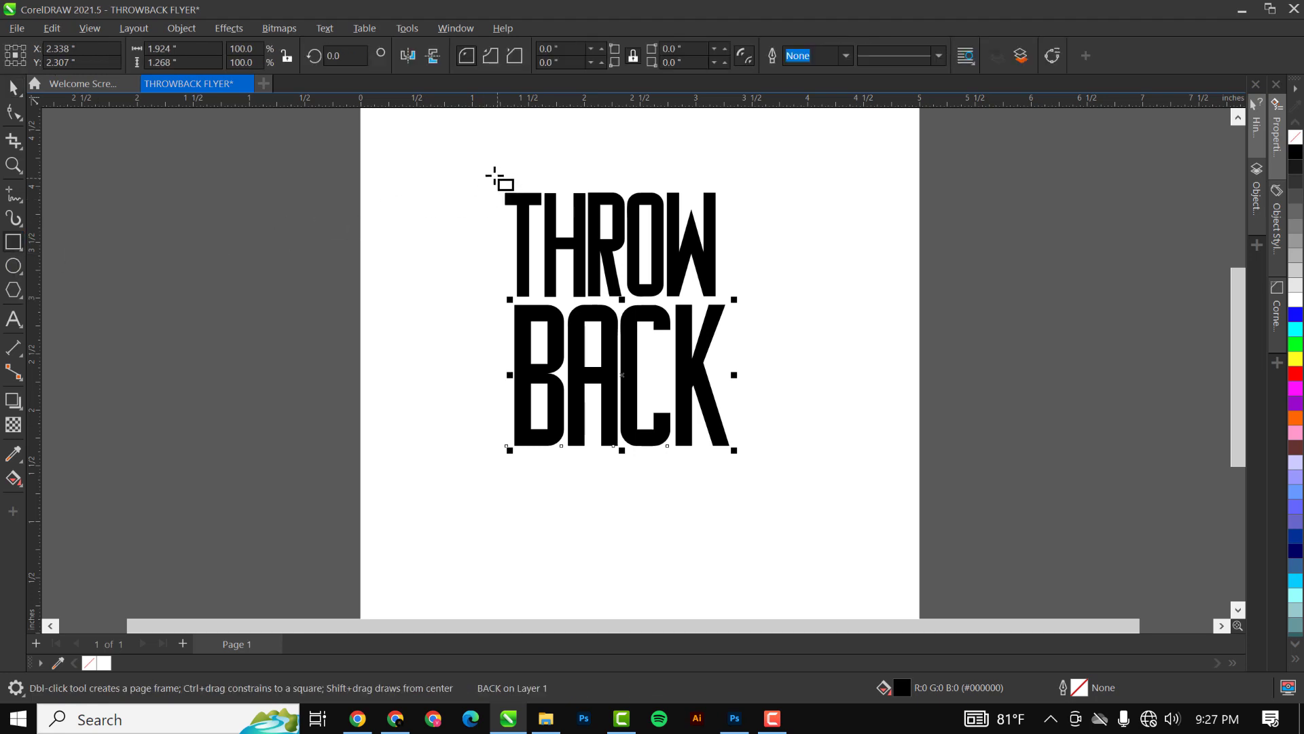
drag(494, 175, 746, 481)
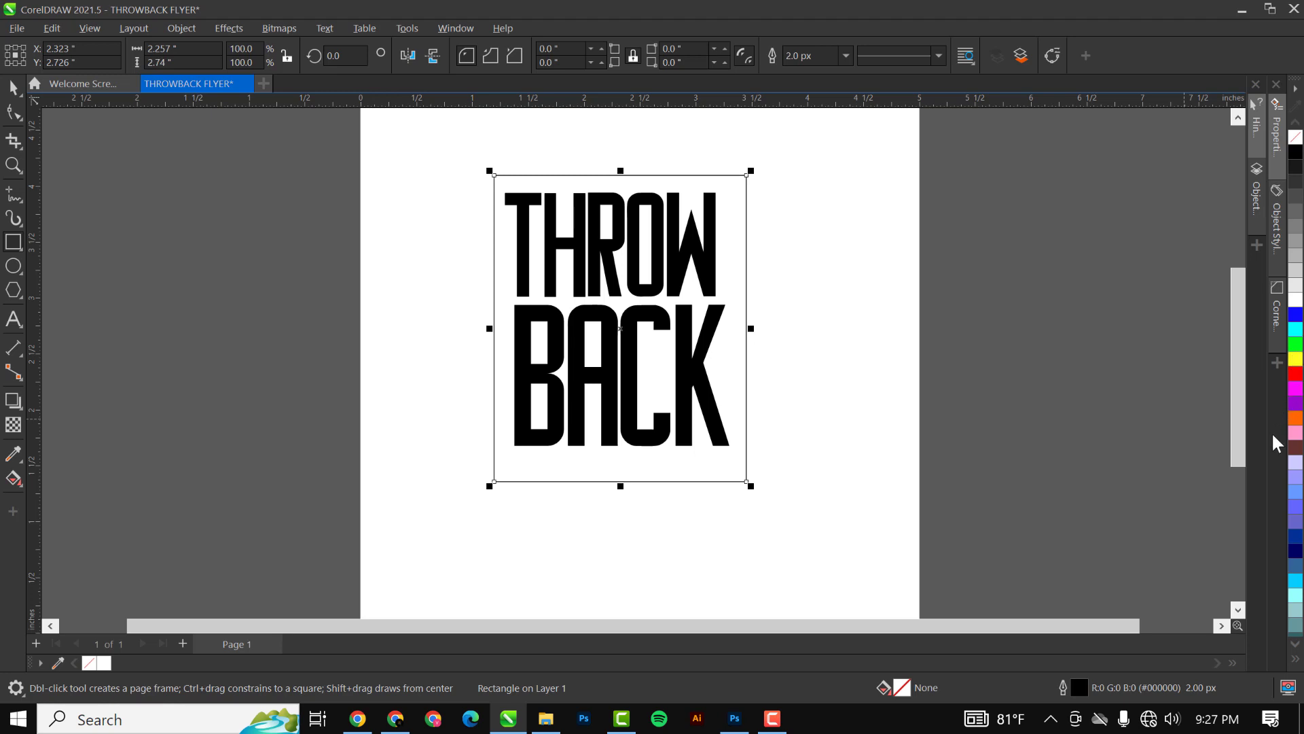
click(1296, 375)
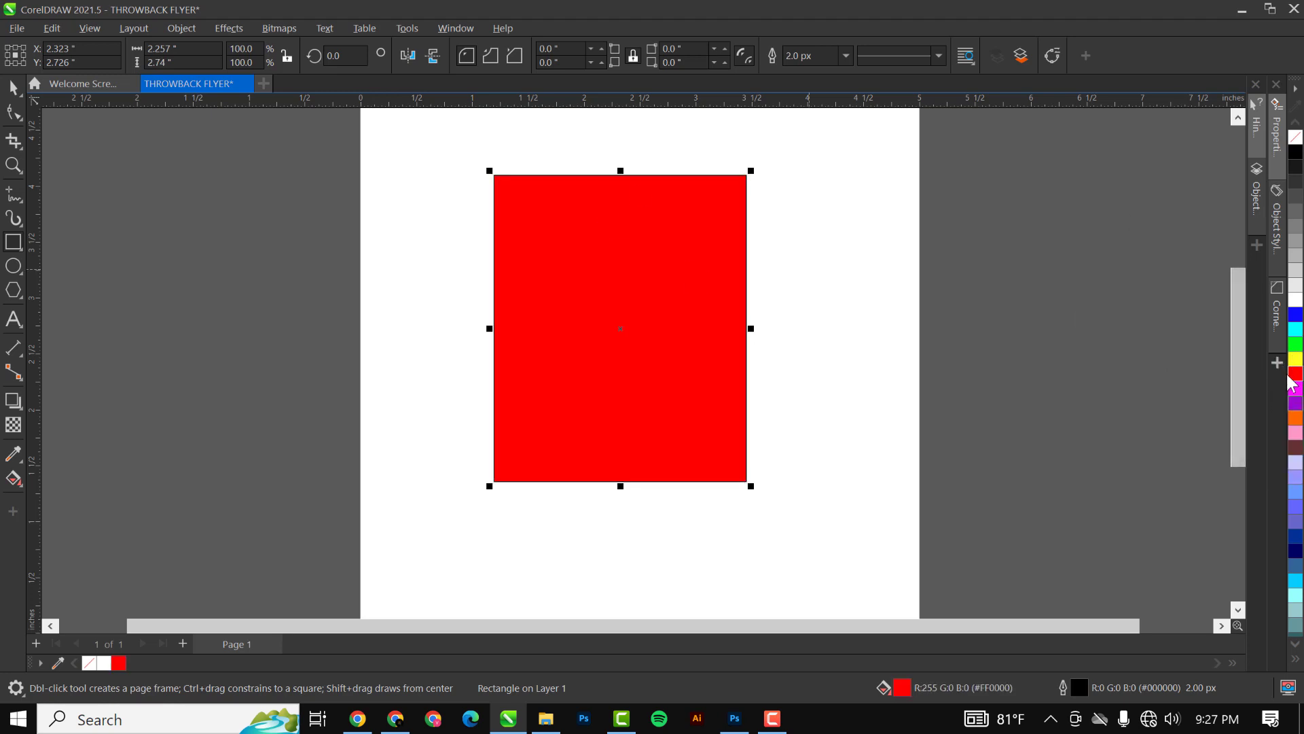
right_click(1296, 140)
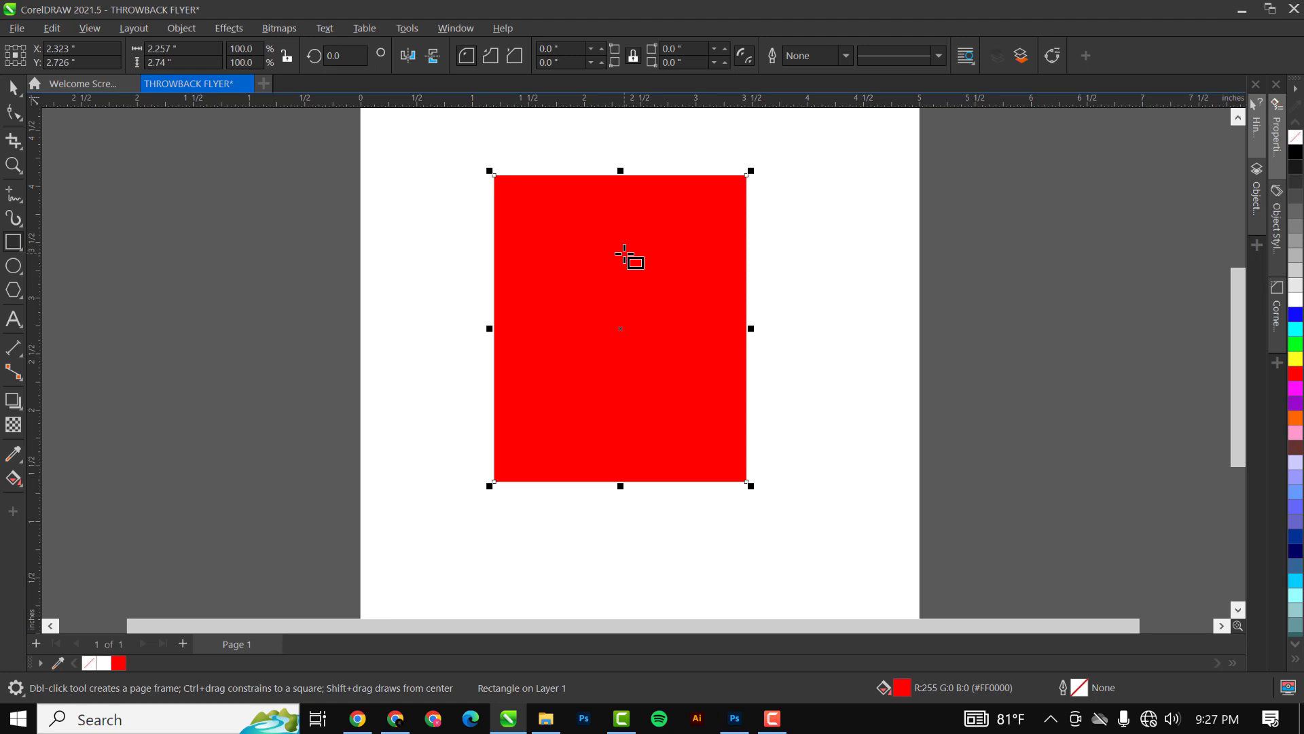
Send the red rectangle back in the stacking order, one level at a time, until it sits behind both words
click(12, 87)
right_click(640, 266)
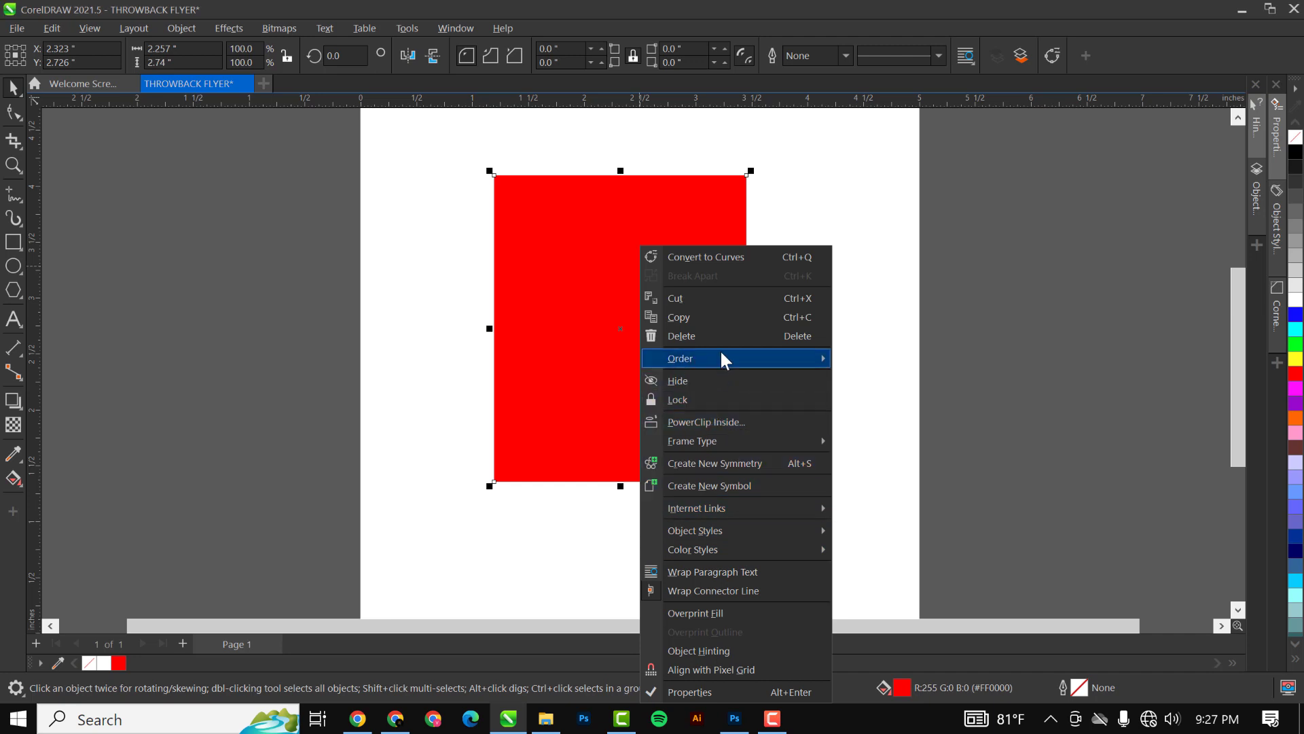
mouse_move(722, 357)
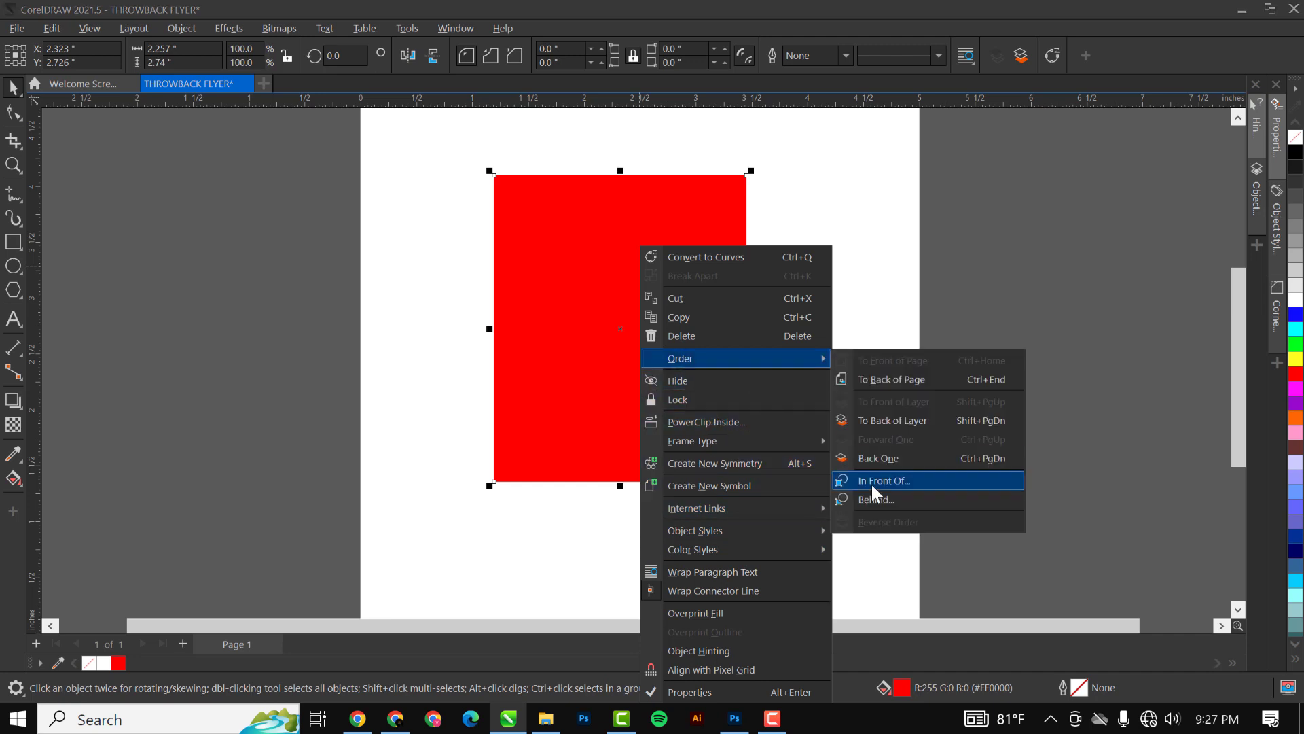
click(885, 456)
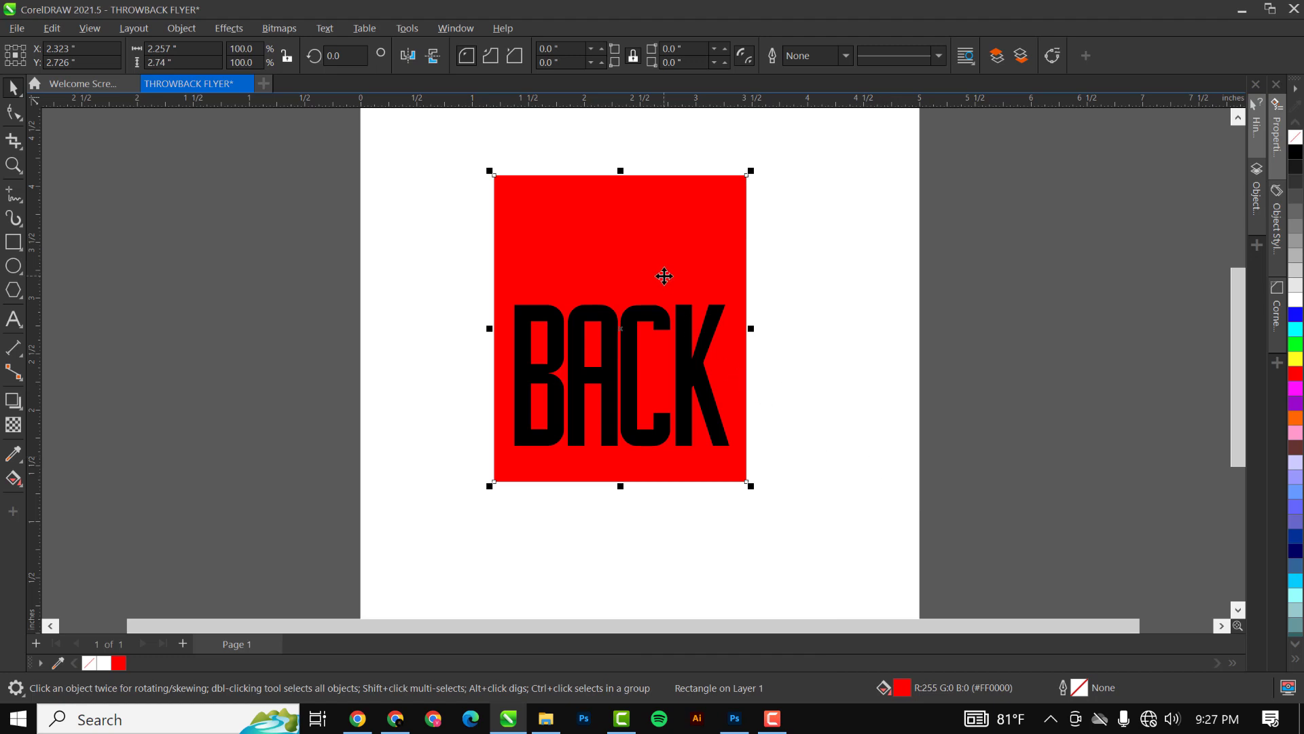
right_click(640, 220)
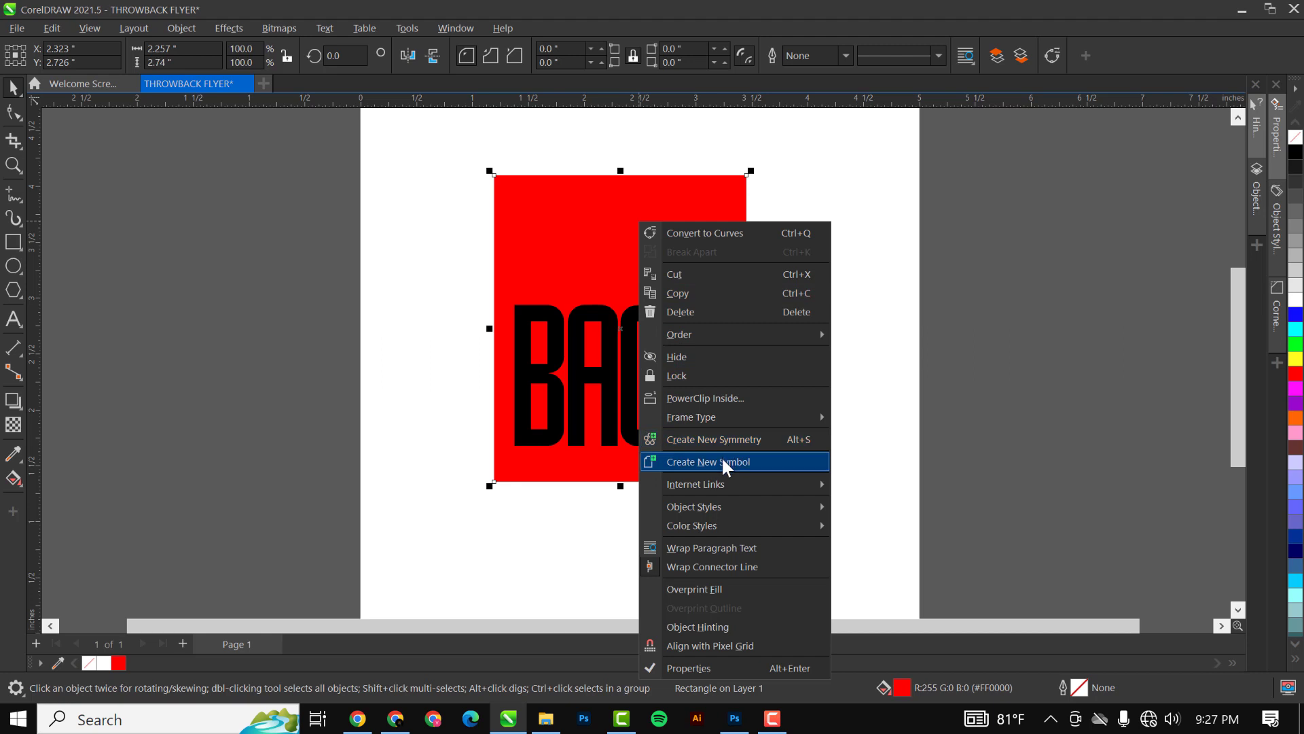
mouse_move(720, 333)
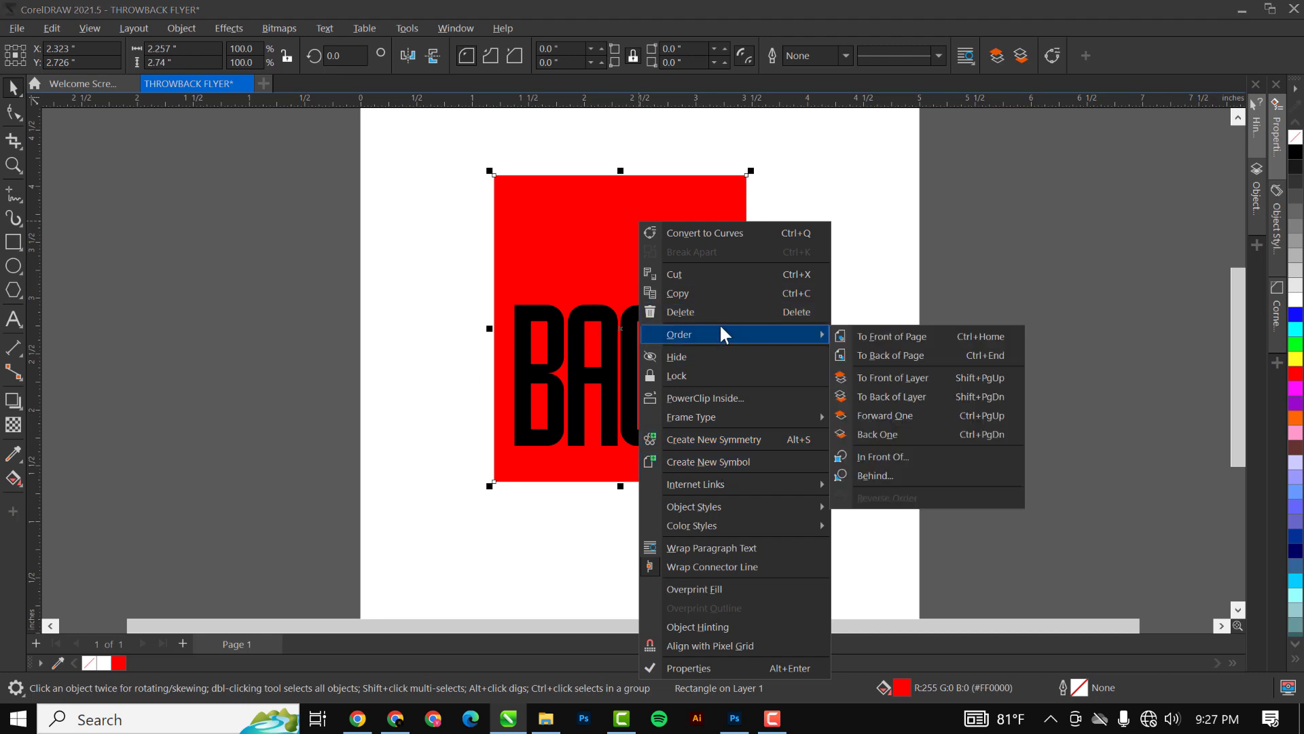
click(892, 431)
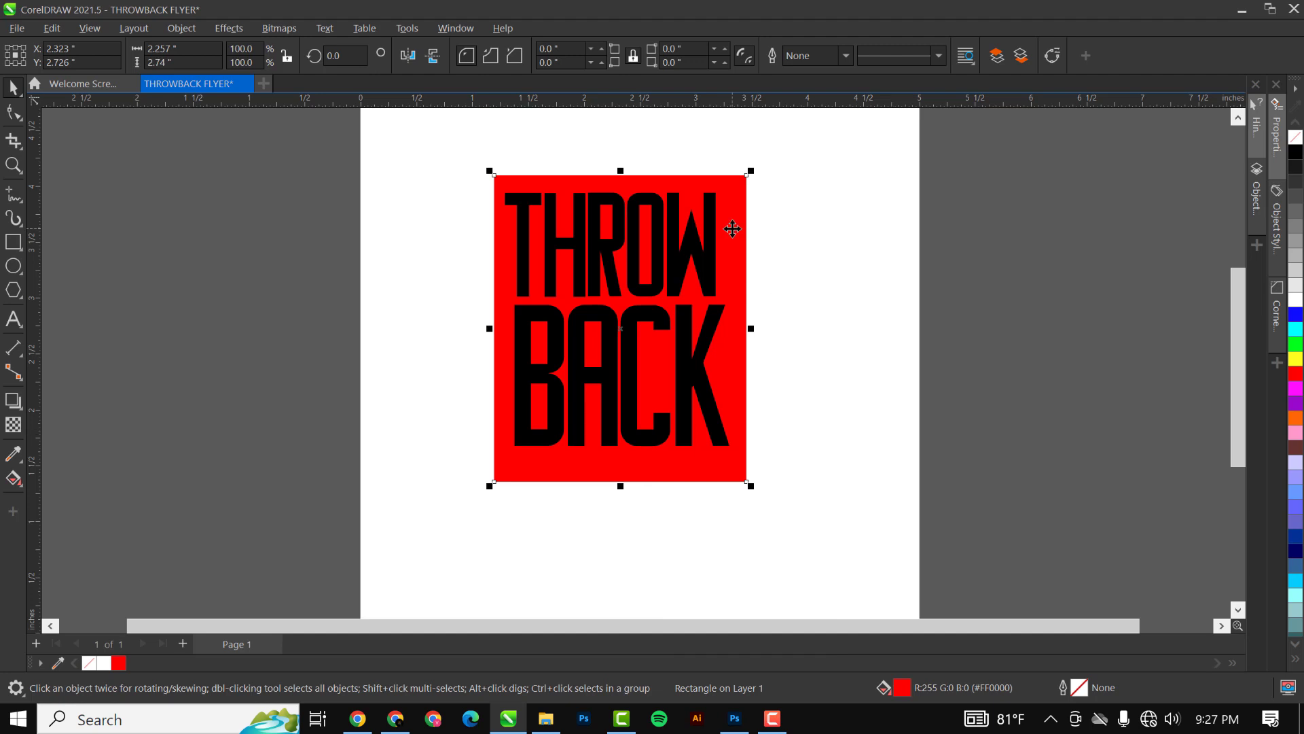
Recolour both THROW and BACK white
click(674, 224)
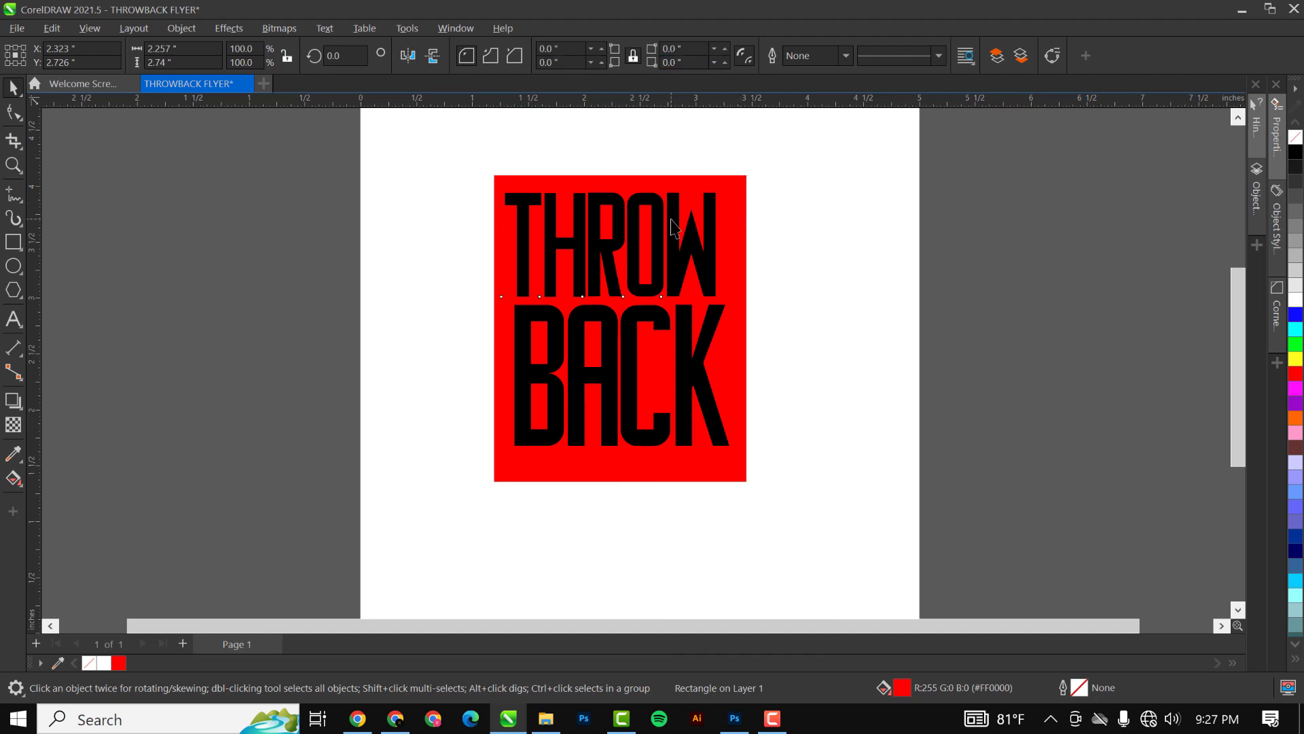
shift+click(640, 382)
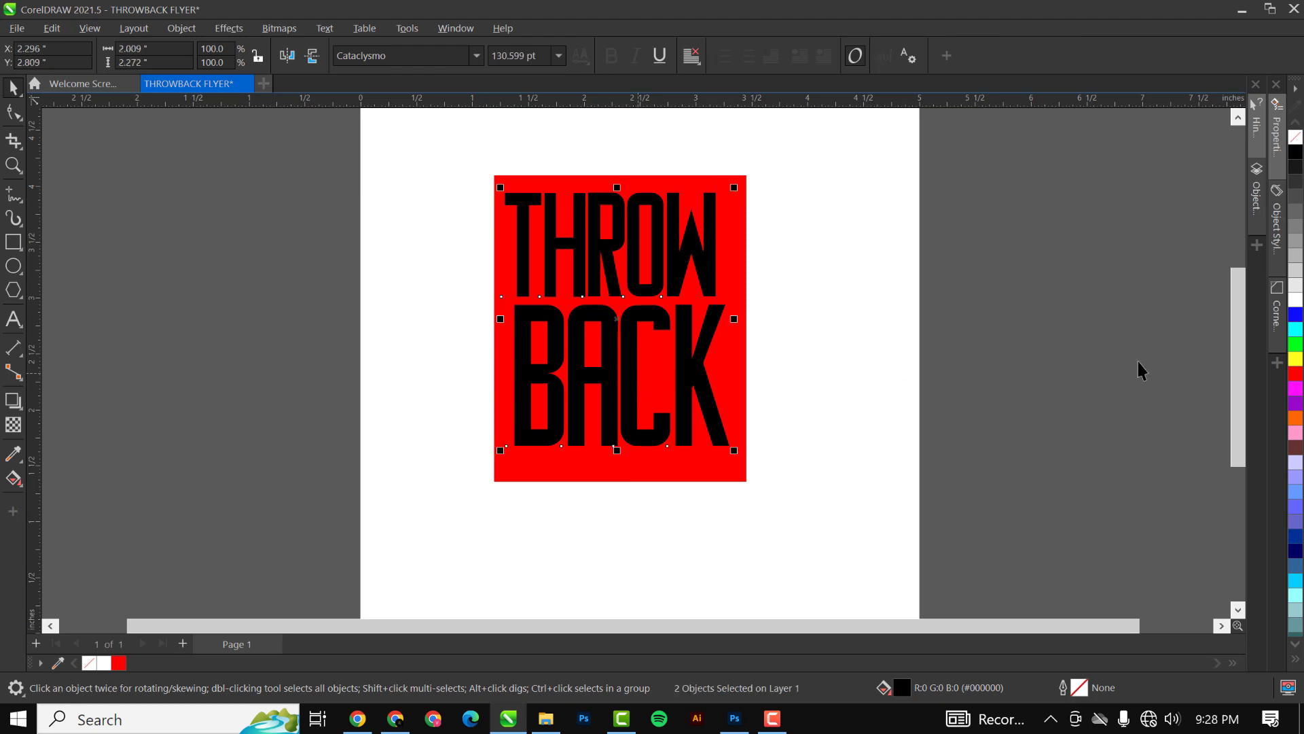
click(1296, 303)
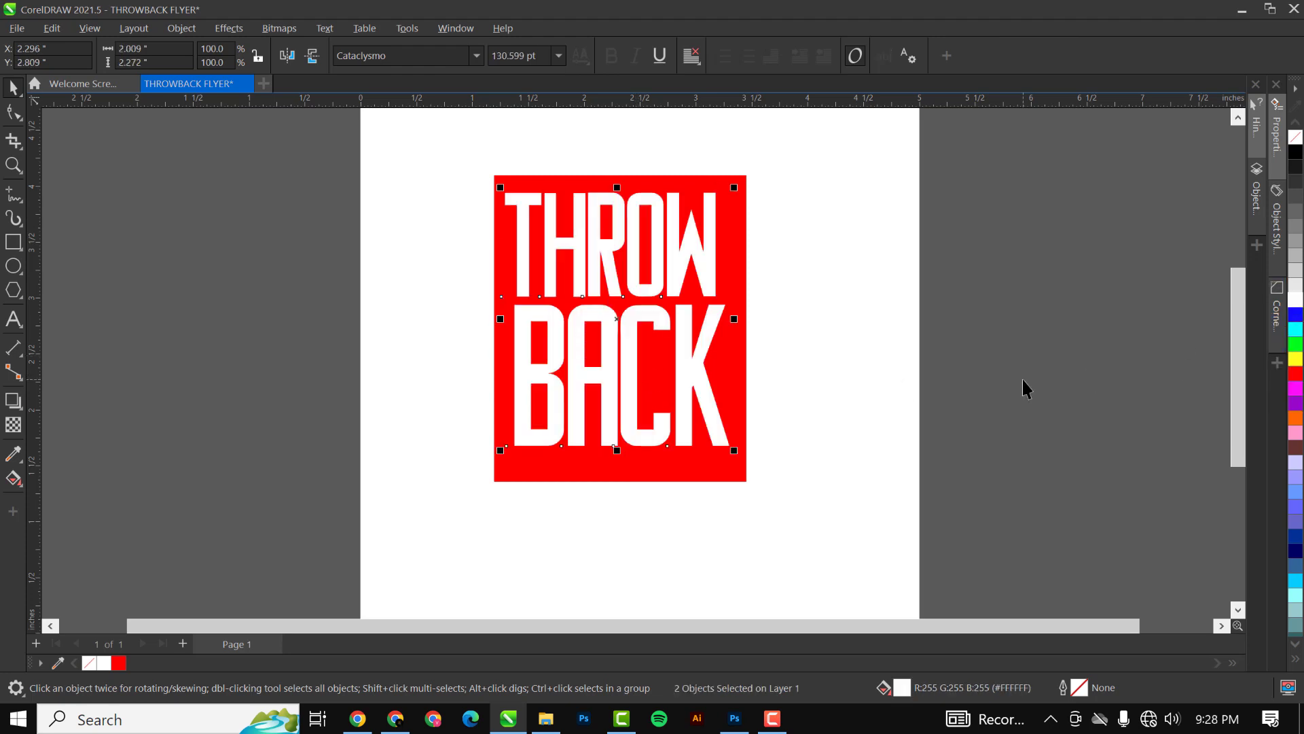
click(828, 352)
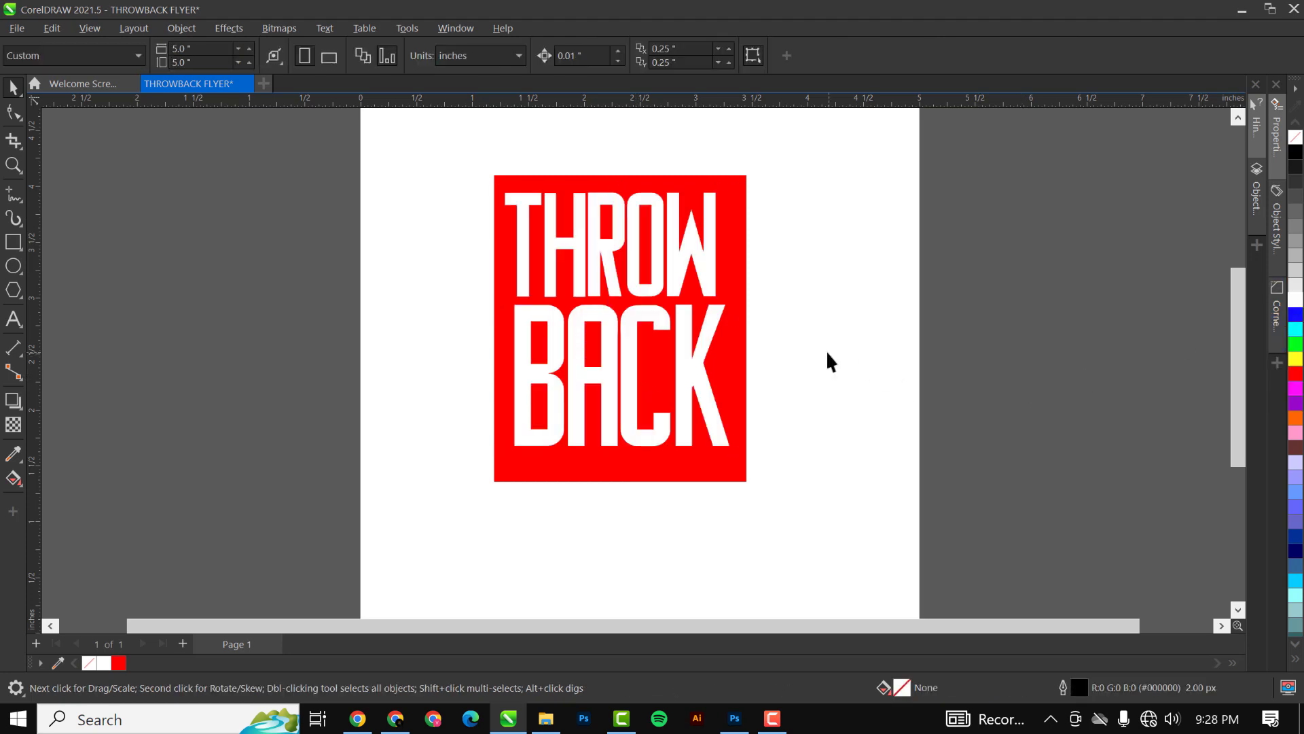
Nudge BACK down about 0.05 inch more to widen the red gap between the two words
click(687, 356)
key(Down)
key(Down)
key(Down)
key(Down)
key(Down)
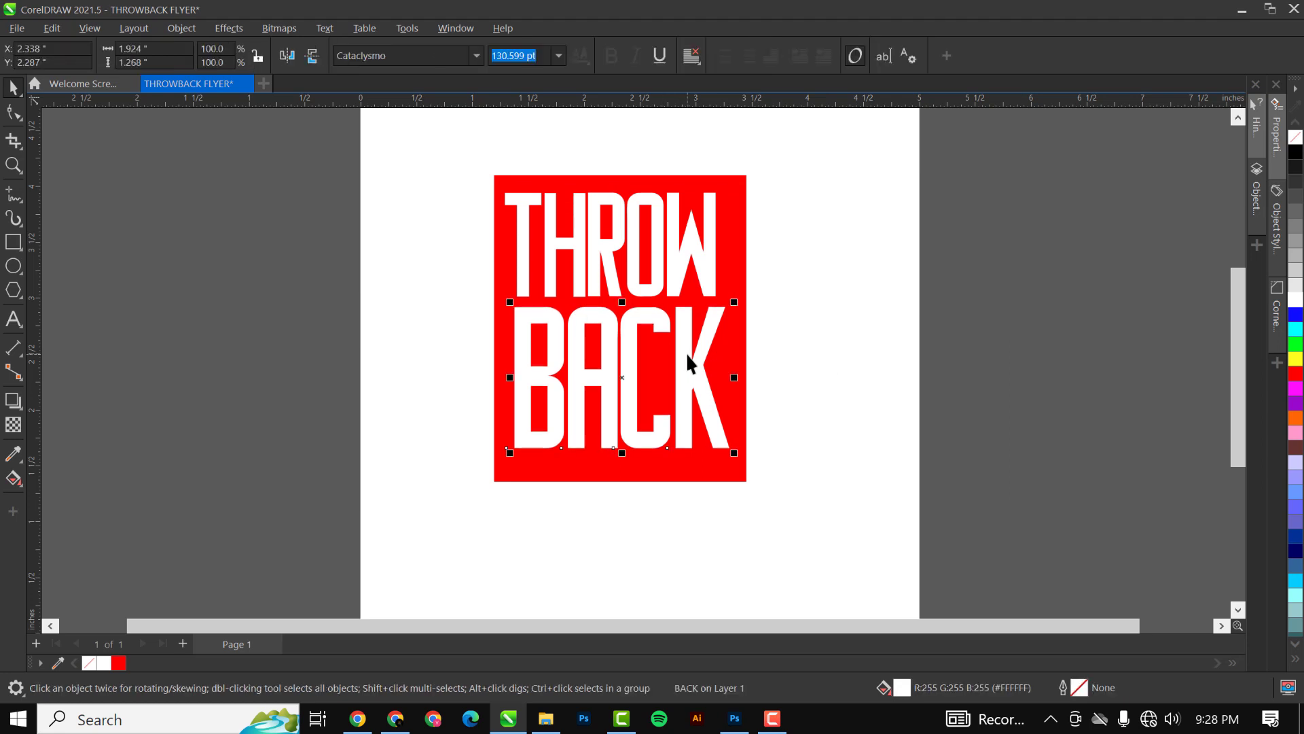
scroll(604, 300, up, 3)
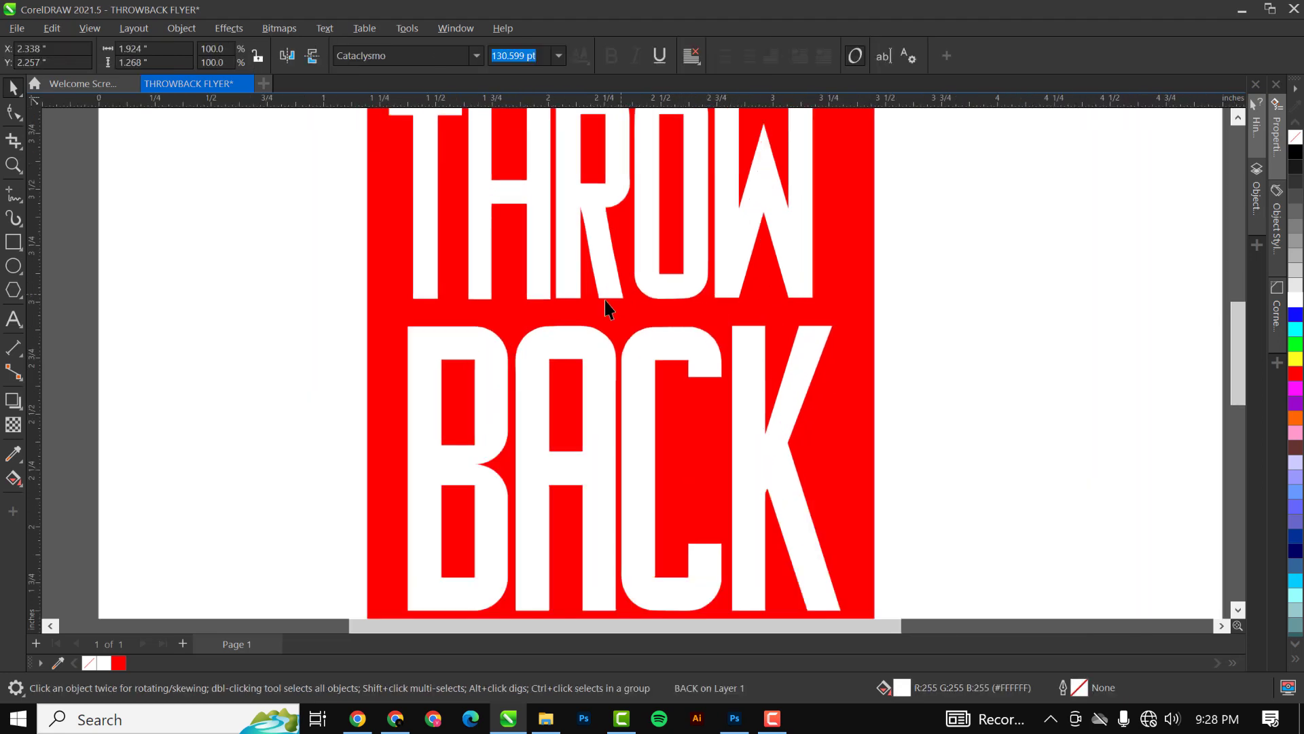
scroll(631, 360, down, 3)
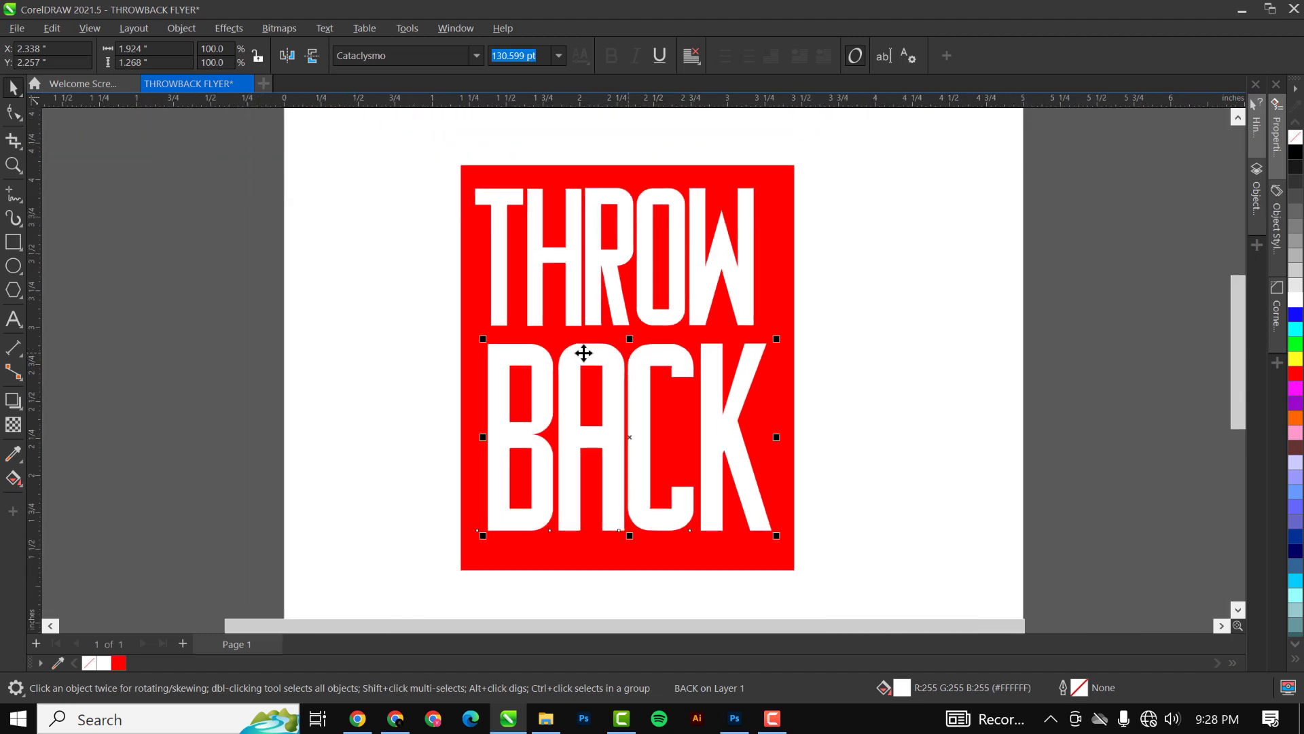
Draw a thin rectangle across the red block's left edge between THROW and BACK, and reduce its height to about 0.107 inch to fit the gap
click(12, 243)
scroll(450, 319, up, 1)
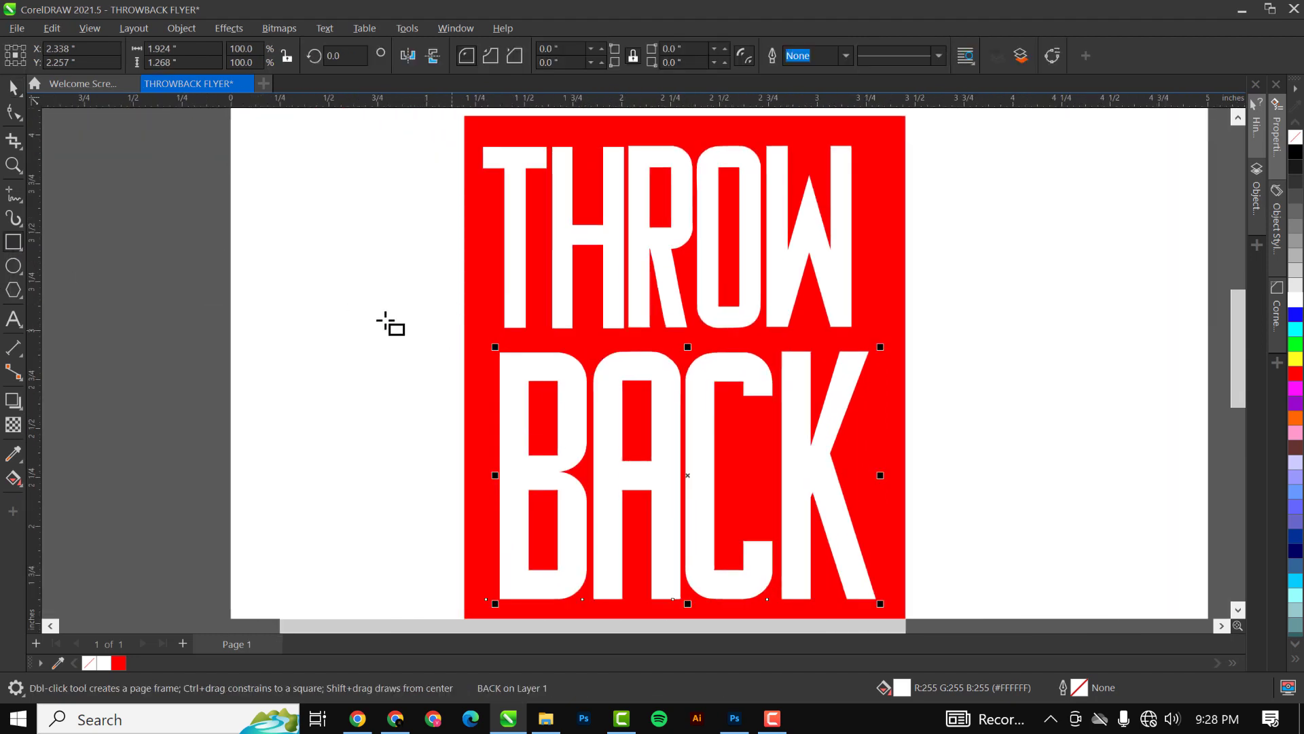
drag(388, 329, 510, 353)
scroll(489, 360, up, 6)
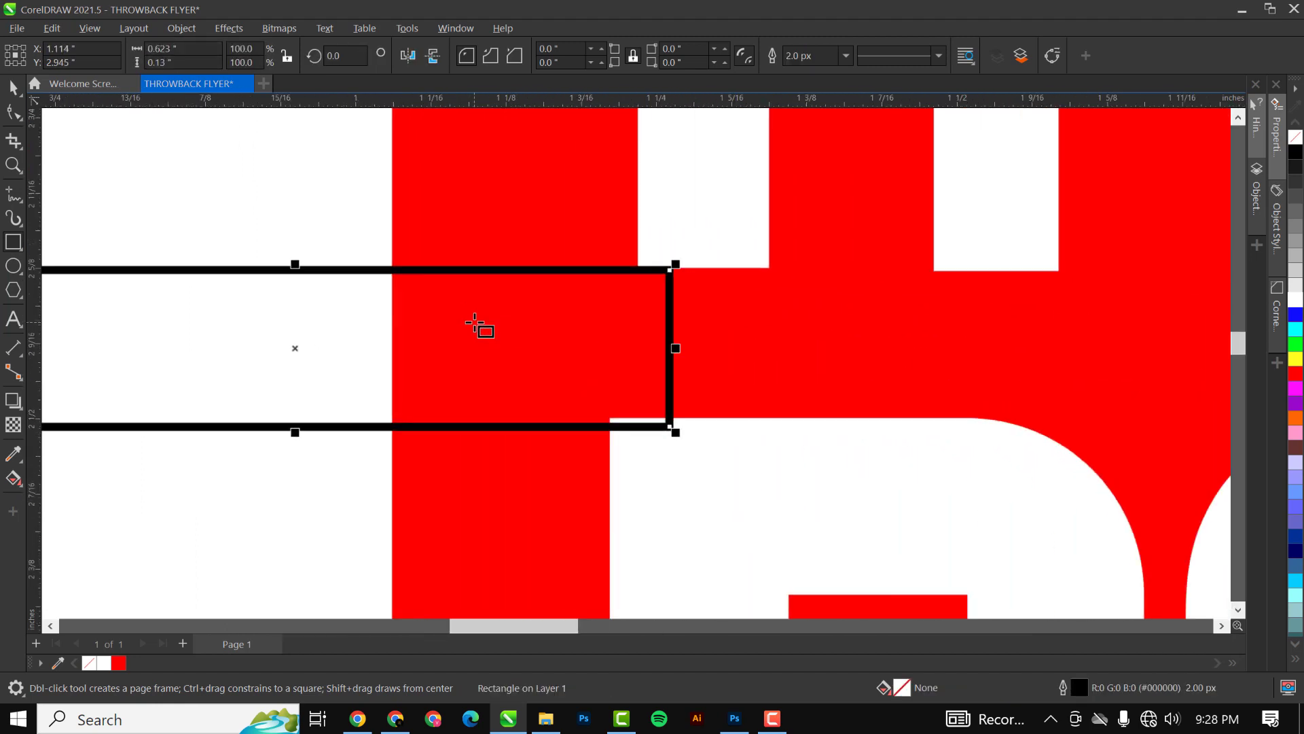
drag(295, 266, 293, 277)
drag(294, 430, 336, 374)
scroll(370, 294, down, 2)
scroll(303, 366, up, 3)
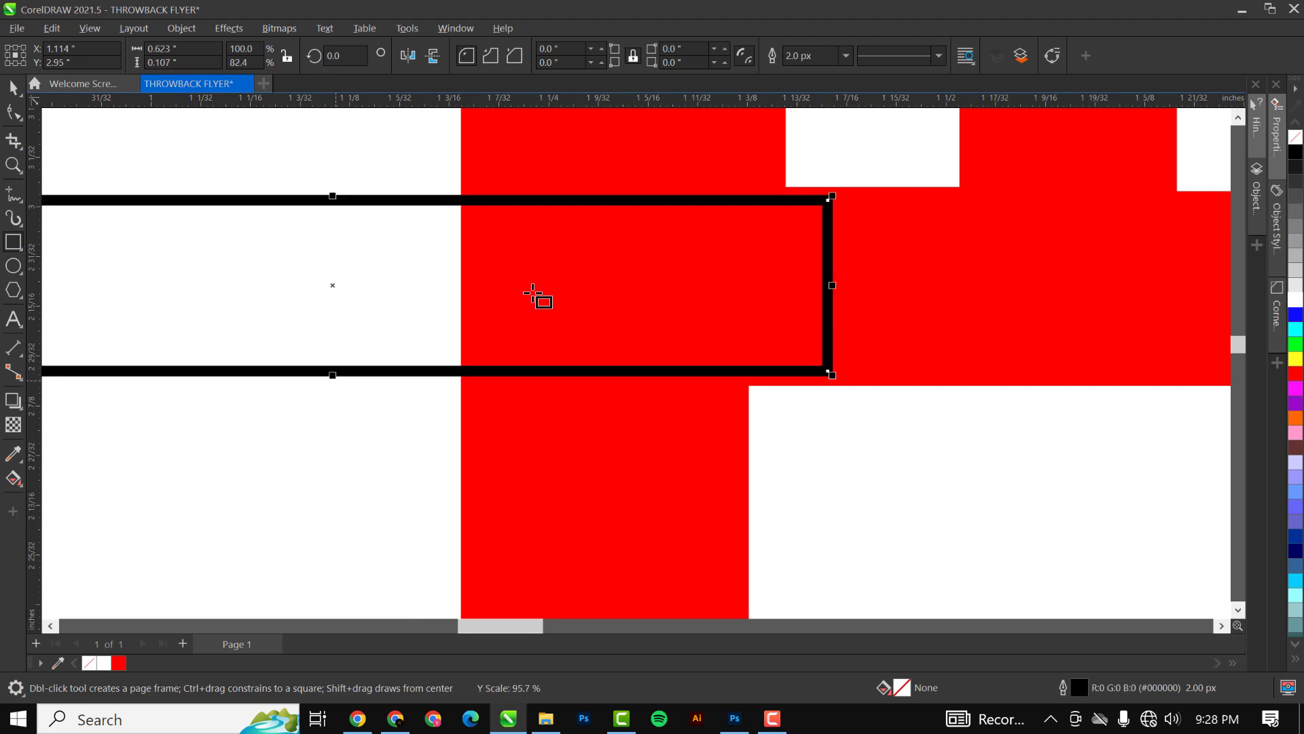
scroll(537, 286, down, 2)
scroll(540, 285, down, 3)
scroll(540, 284, up, 1)
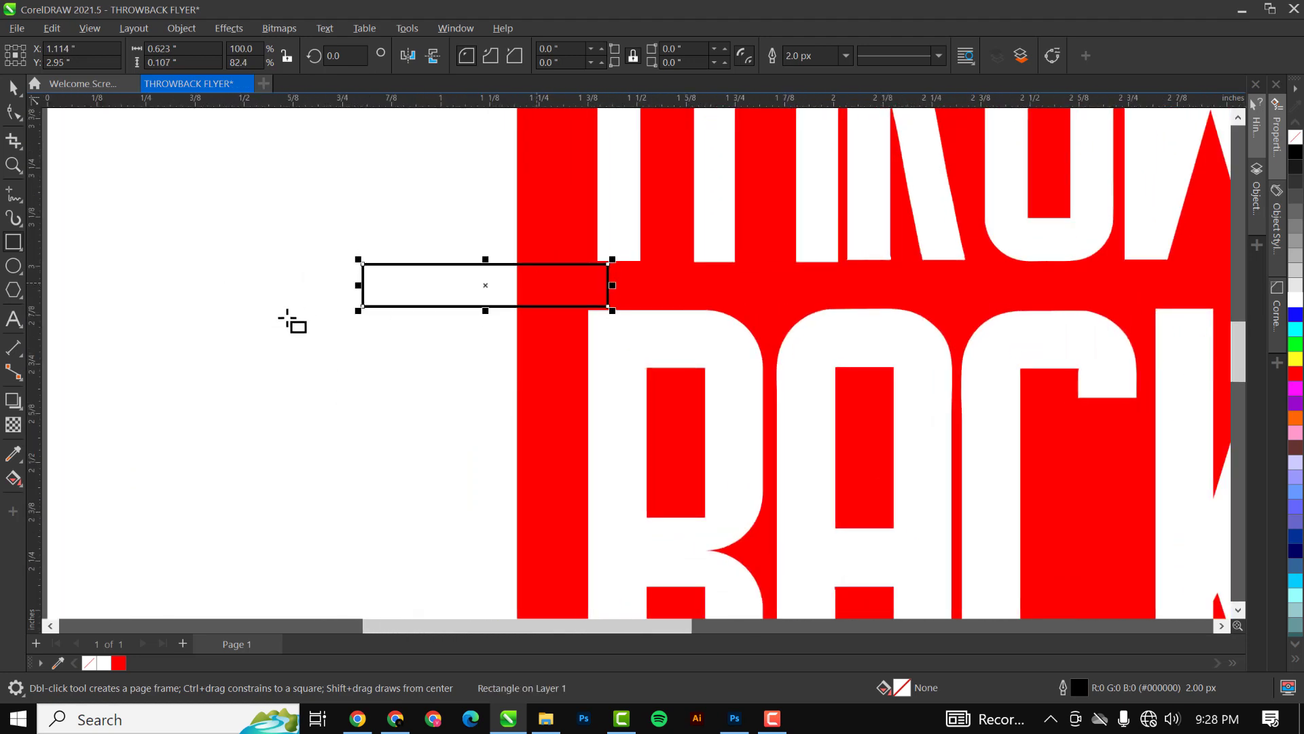
Extend the thin rectangle leftward to about 1.14 inches wide and shift it 0.06 inch to the left
scroll(362, 285, down, 1)
drag(356, 285, 224, 286)
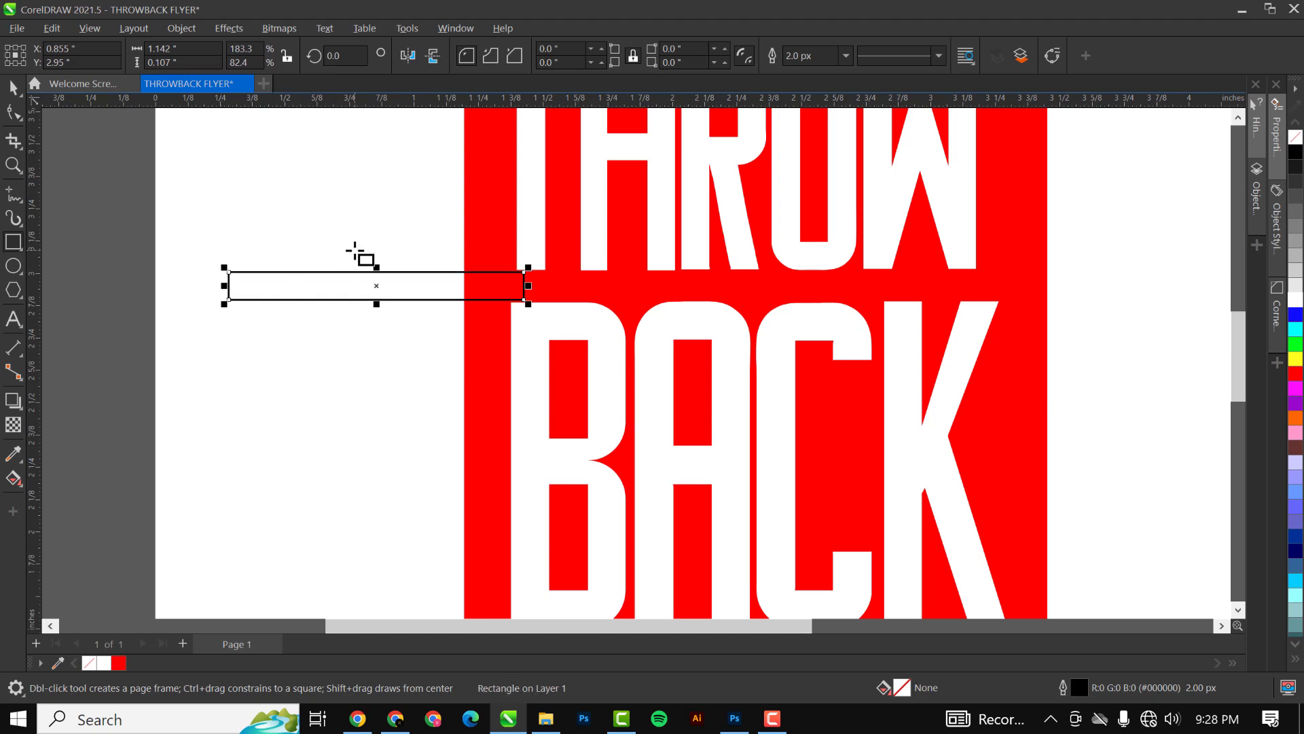
scroll(362, 256, down, 2)
scroll(323, 277, up, 2)
scroll(405, 263, up, 3)
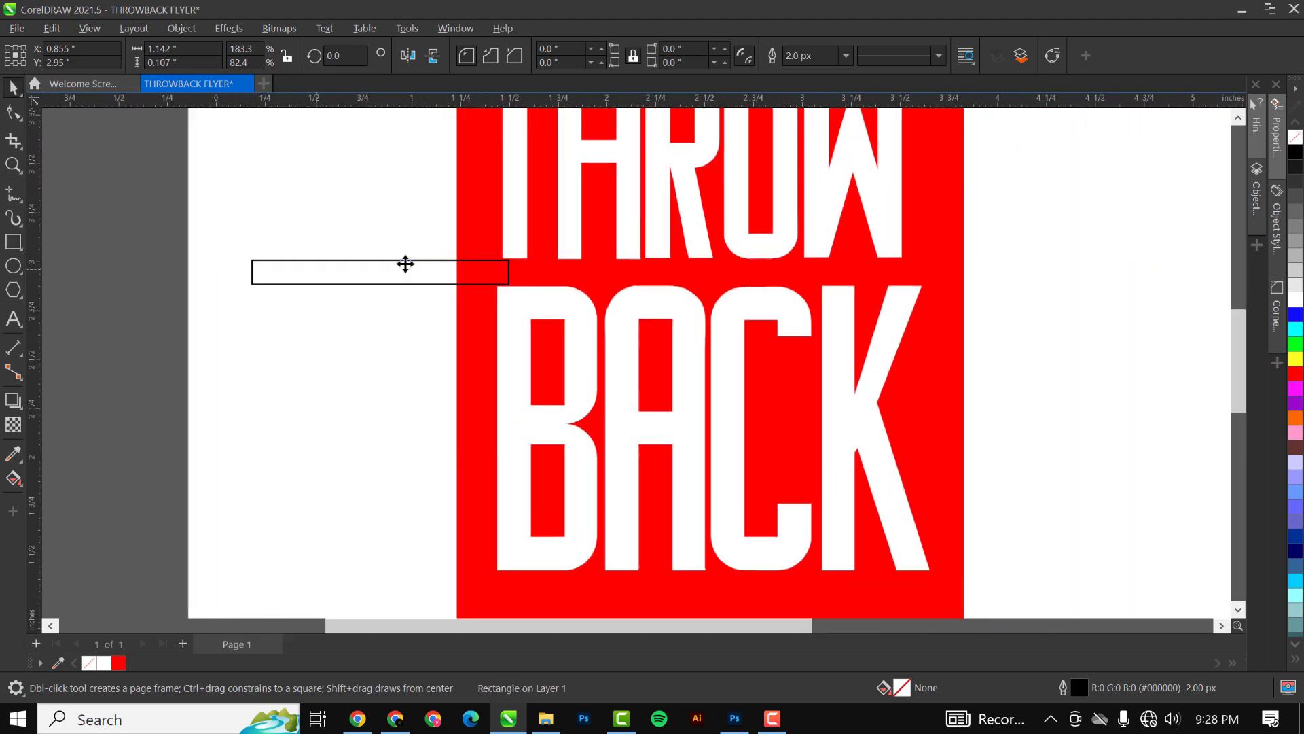
key(space)
drag(457, 276, 436, 279)
scroll(469, 279, down, 3)
scroll(437, 280, up, 2)
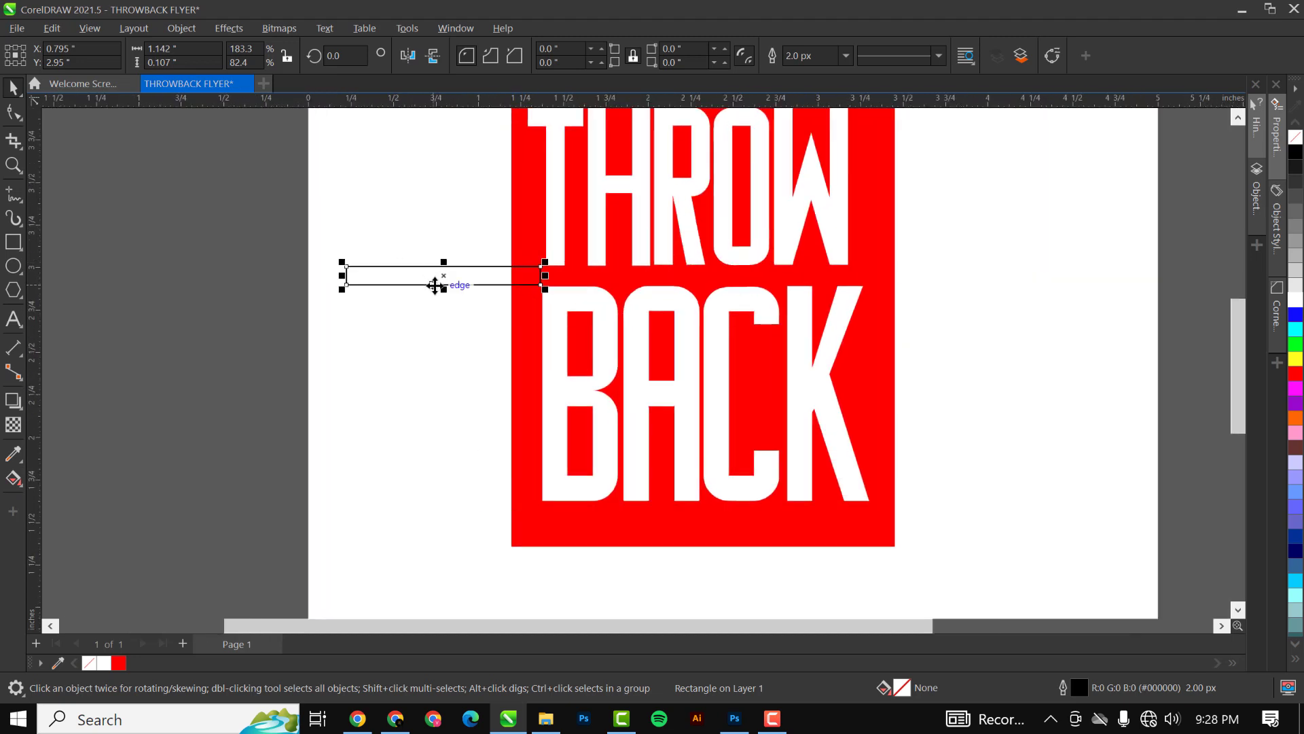
scroll(442, 282, down, 1)
scroll(516, 239, up, 2)
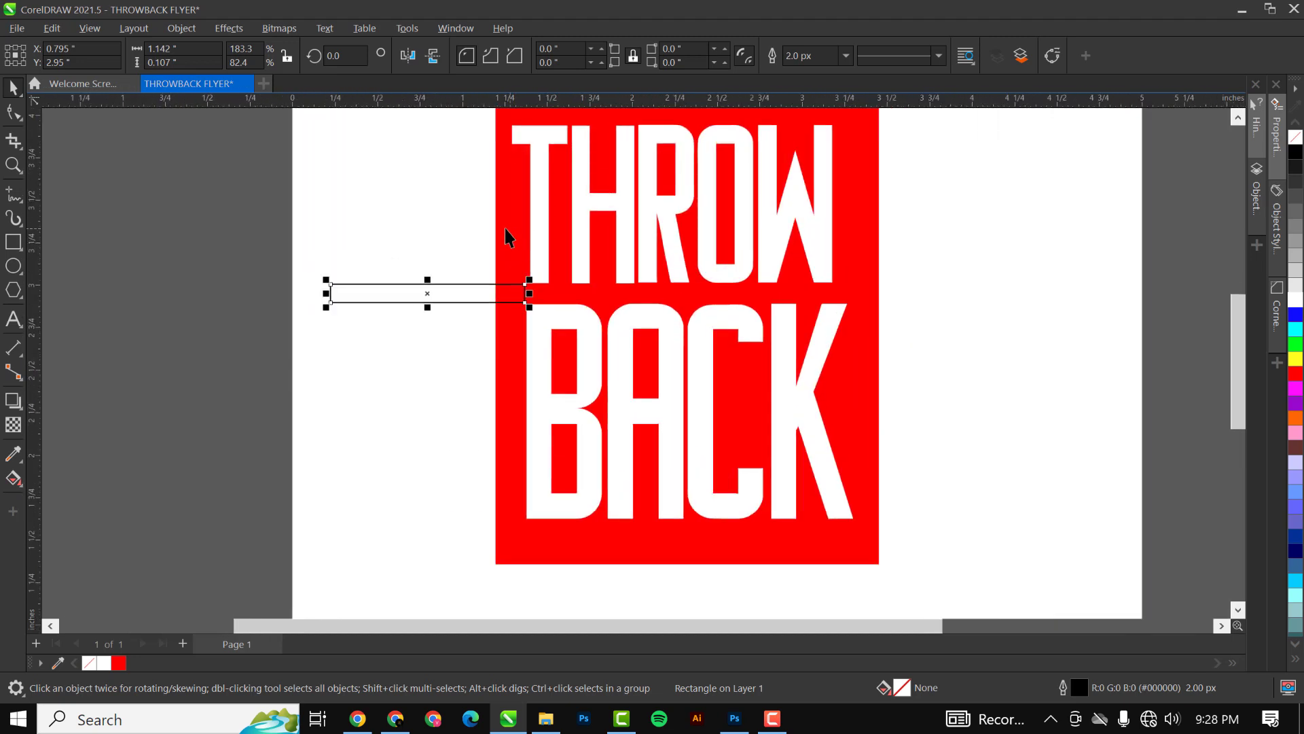
Trim the red block with the thin rectangle to cut a notch in its left edge
shift+click(506, 237)
scroll(495, 279, down, 2)
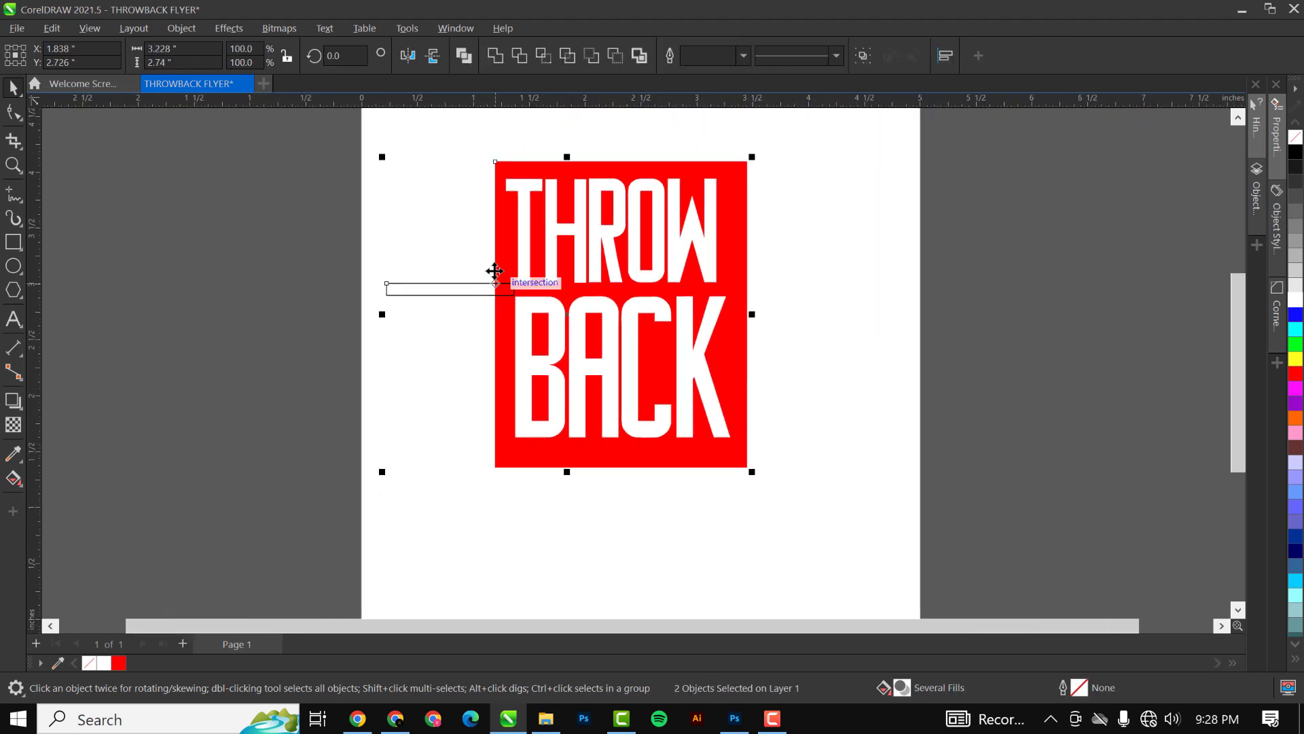
click(524, 53)
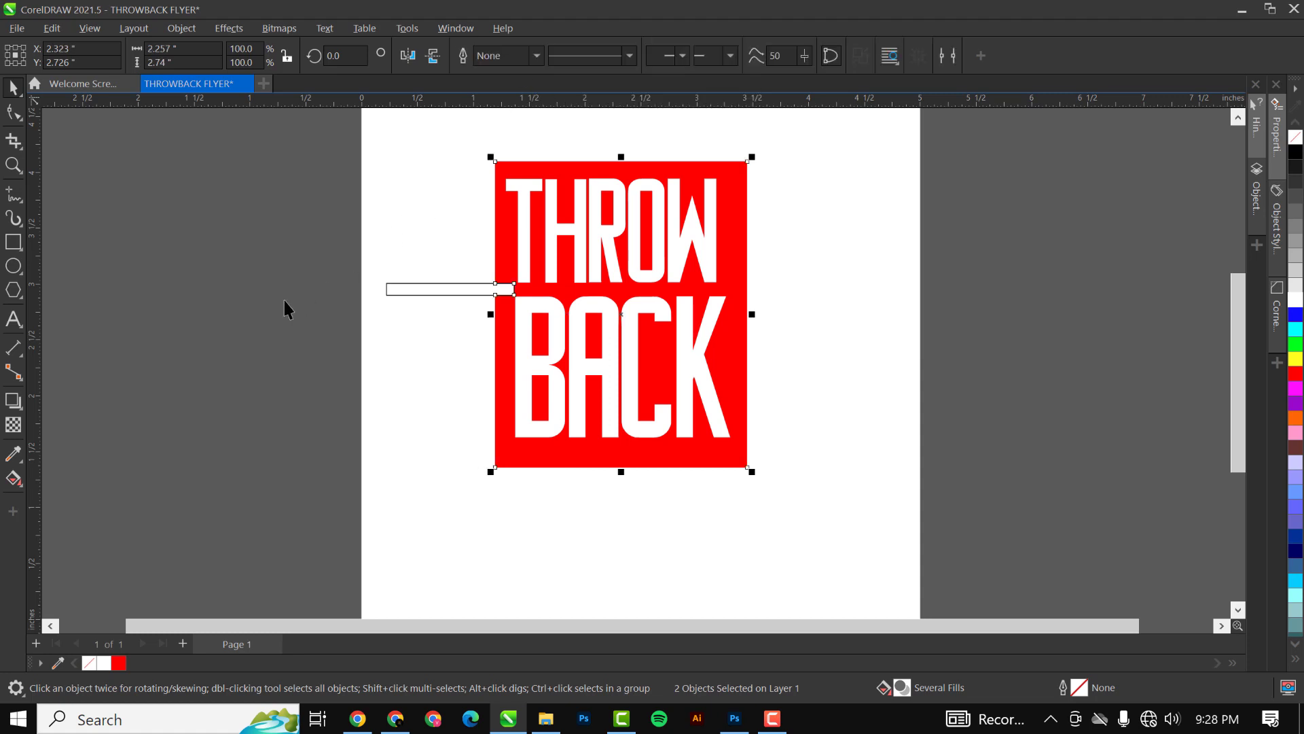
click(457, 328)
Move the thin rectangle horizontally across to overlap the red block's right edge, level with the left notch
click(400, 288)
scroll(408, 292, up, 1)
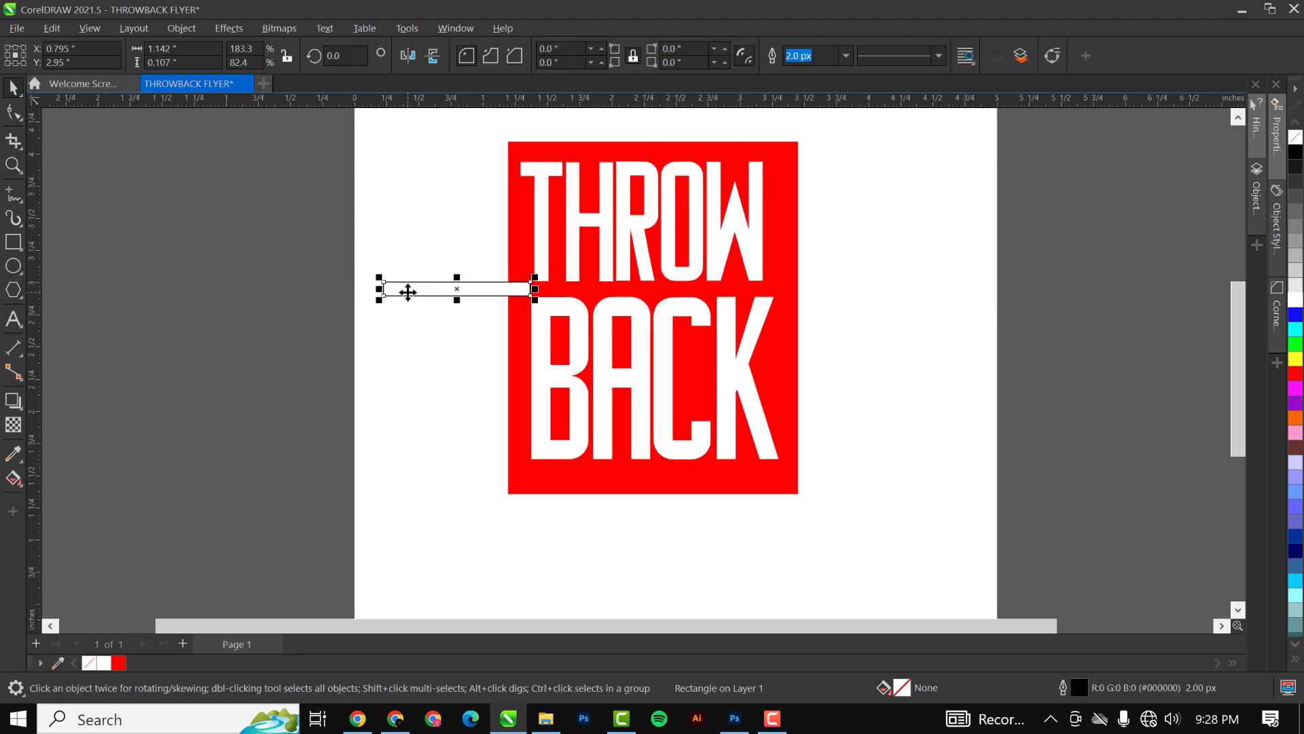
drag(407, 293, 792, 296)
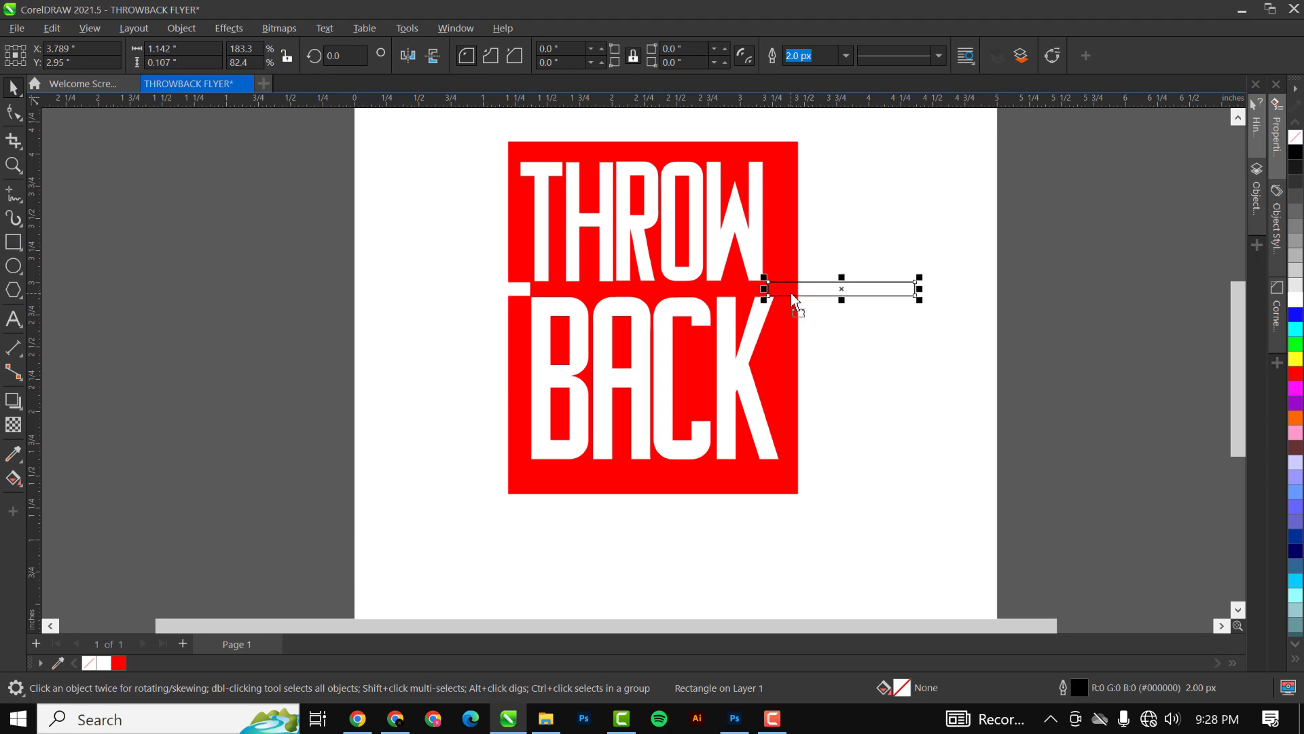
scroll(784, 283, up, 1)
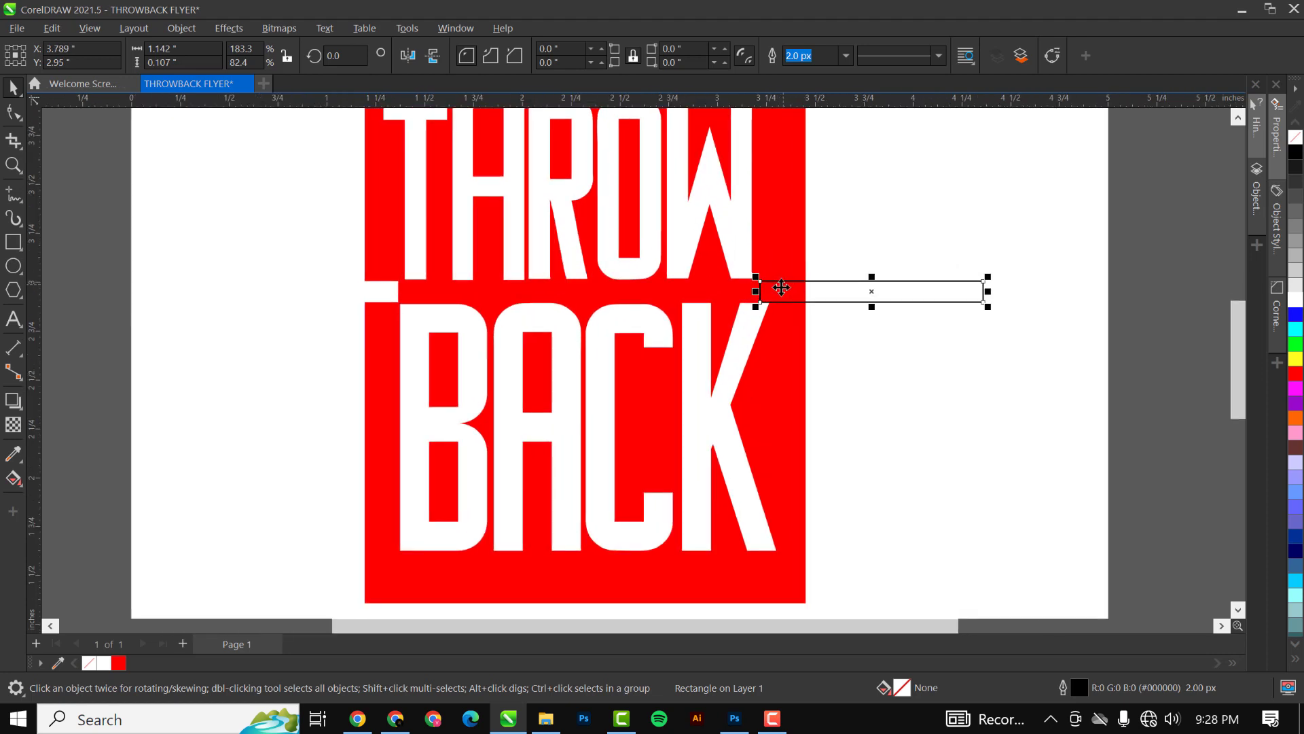
scroll(780, 292, up, 1)
scroll(788, 262, down, 1)
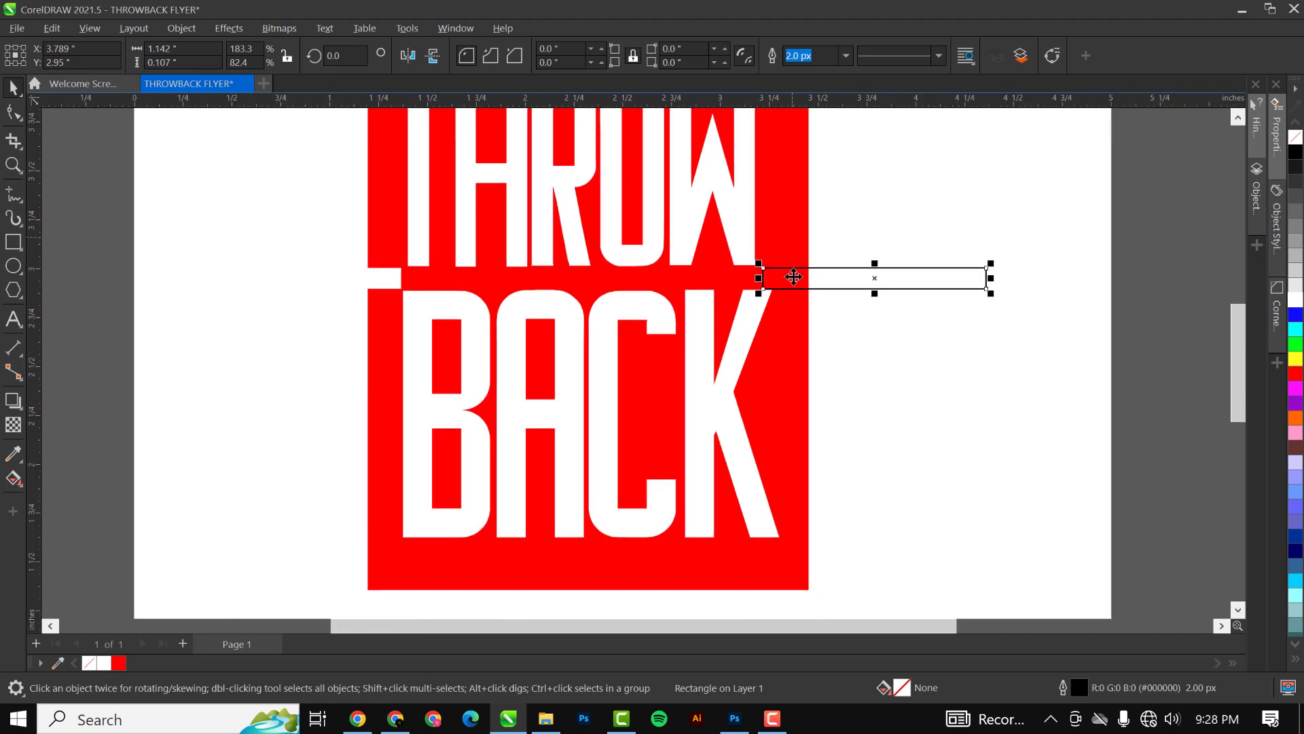
Shift the thin rectangle about 0.07 inch to the right across the red block's right edge, keeping it level
drag(794, 280, 802, 282)
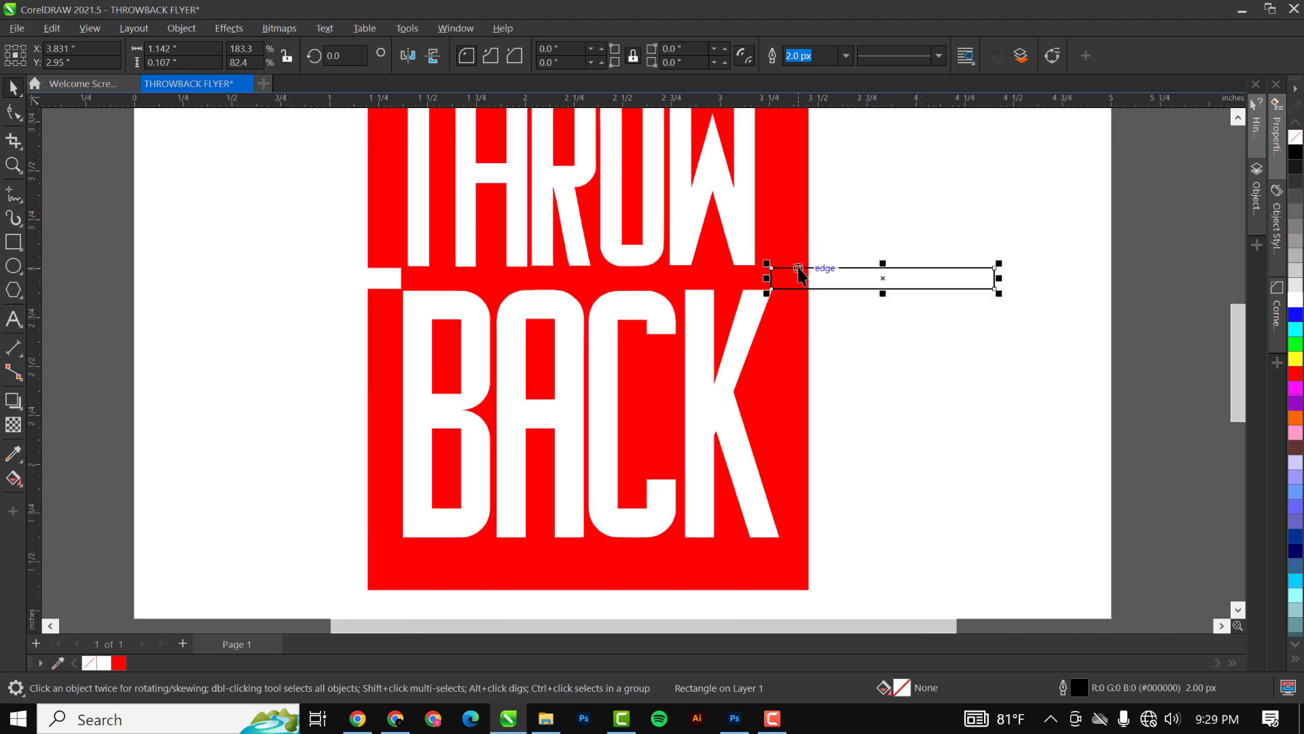
drag(800, 270, 807, 274)
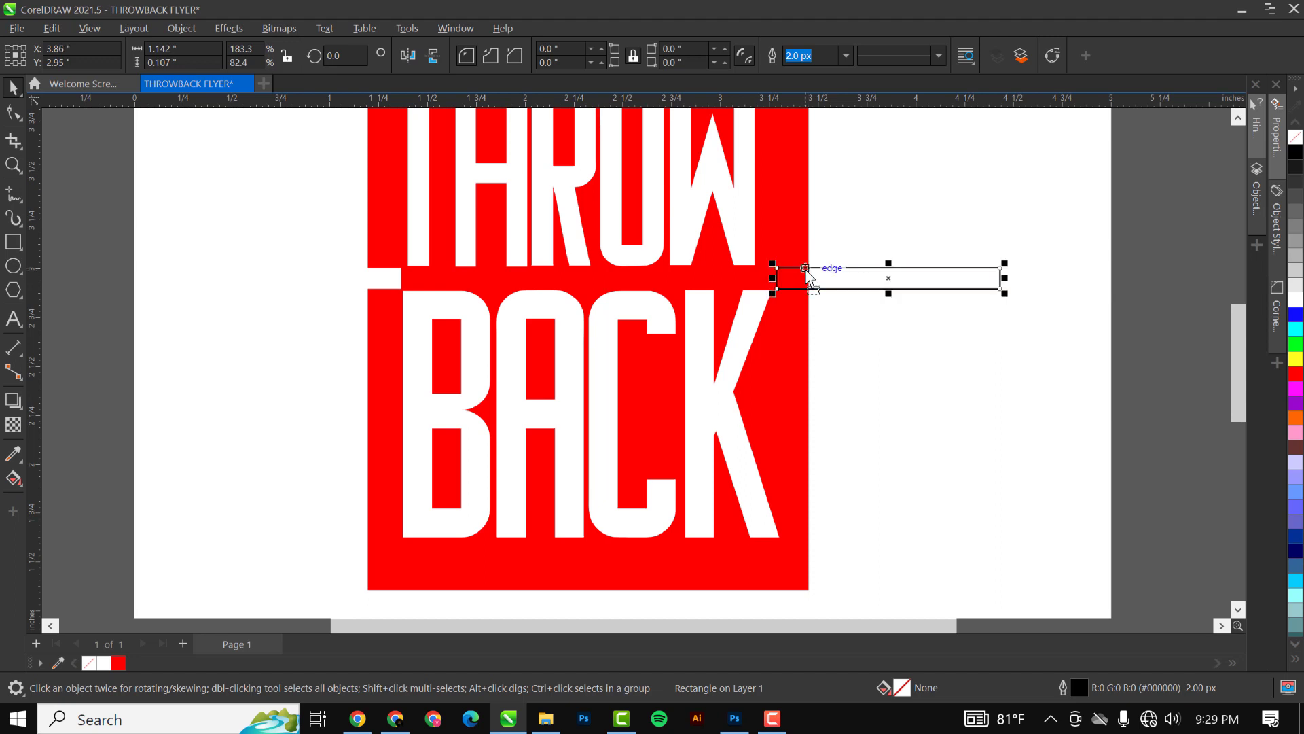
click(805, 271)
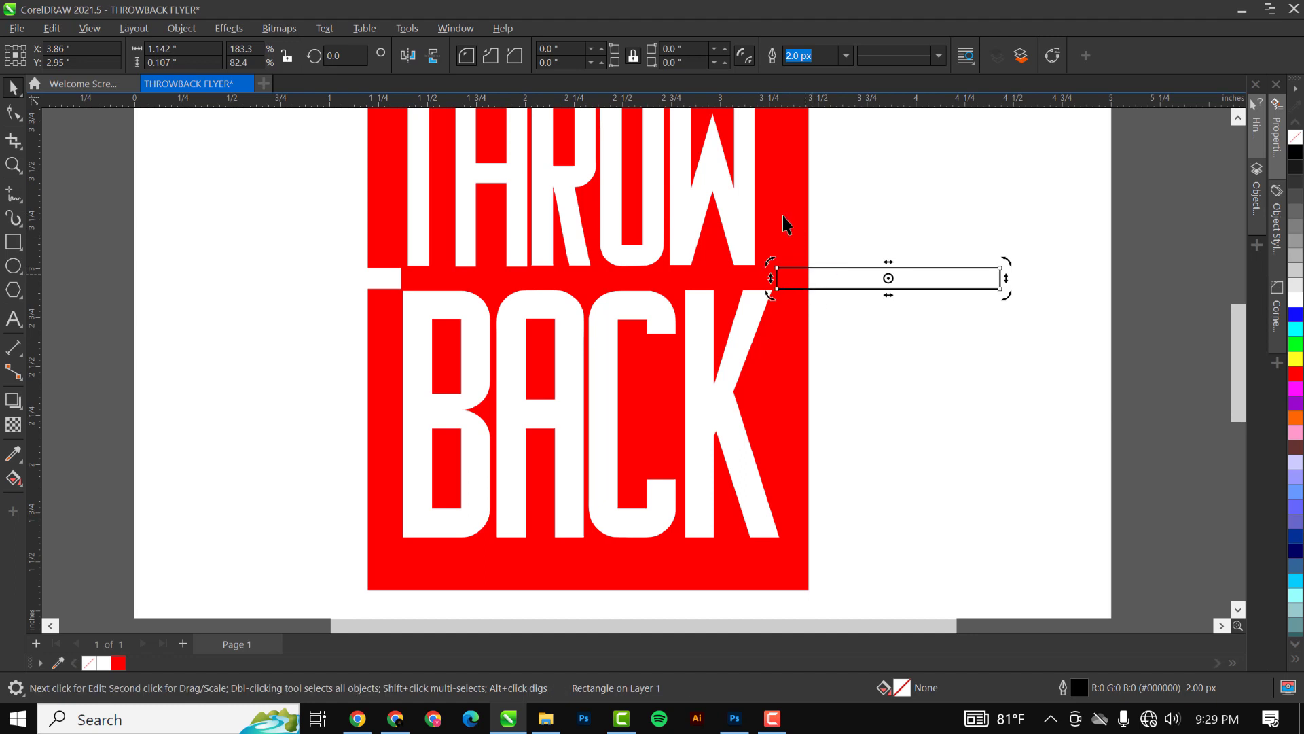
Trim the red block with the thin rectangle to cut a matching notch in its right edge
shift+click(787, 195)
scroll(750, 360, down, 2)
drag(761, 226, 902, 217)
key(Escape)
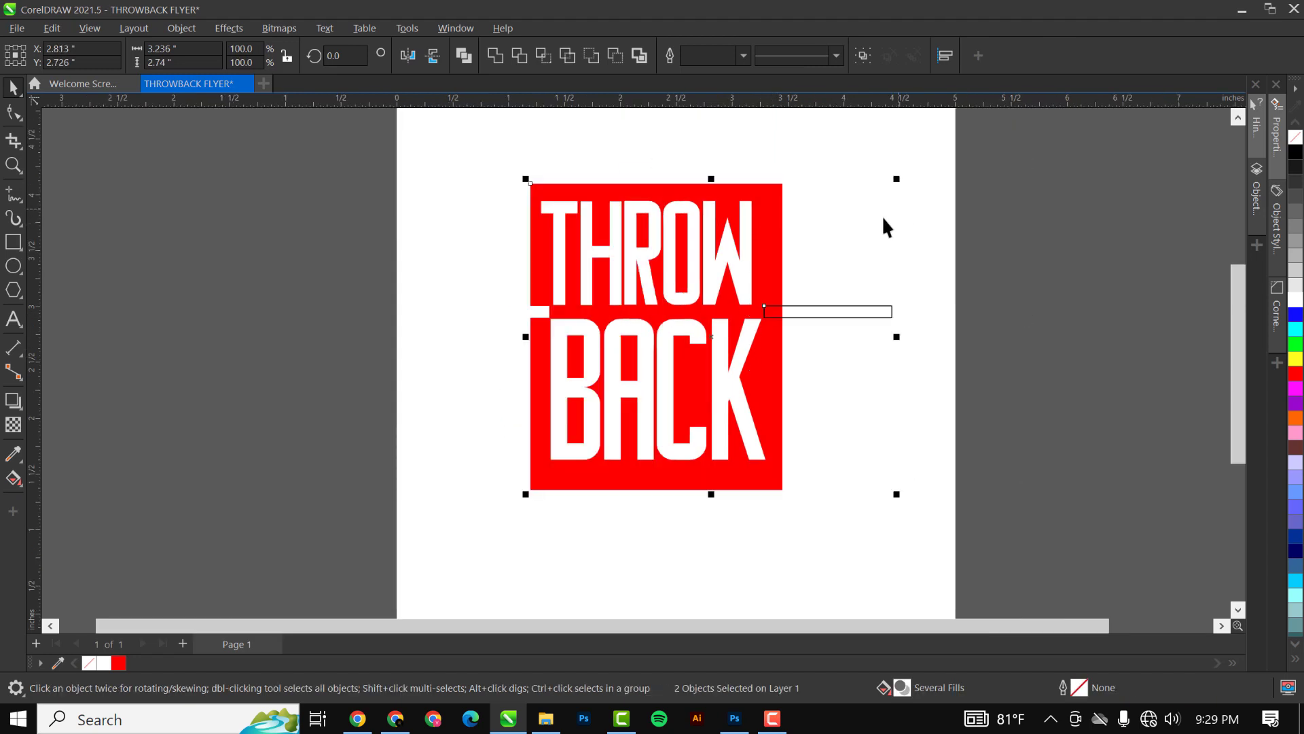
click(518, 56)
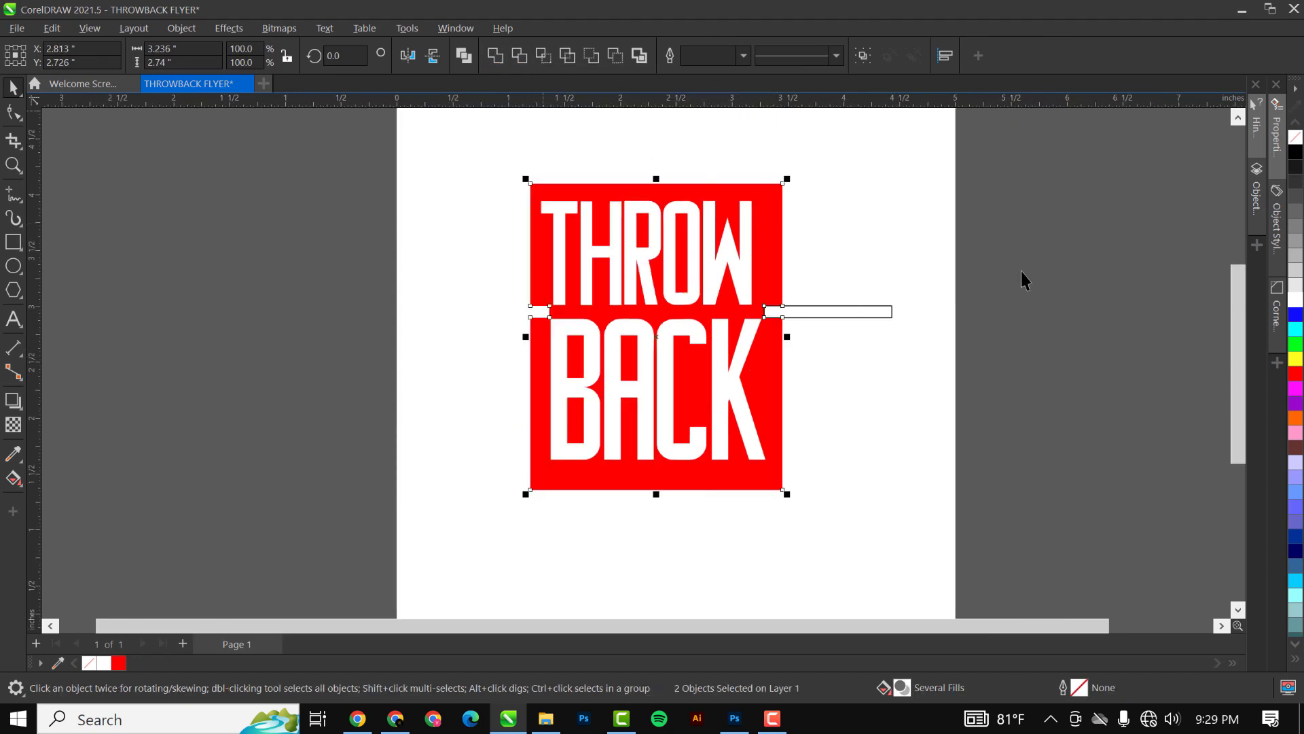
Move the thin rectangle onto the red block's bottom edge and enlarge it to about 1.65 by 0.155 inch
click(829, 320)
click(827, 317)
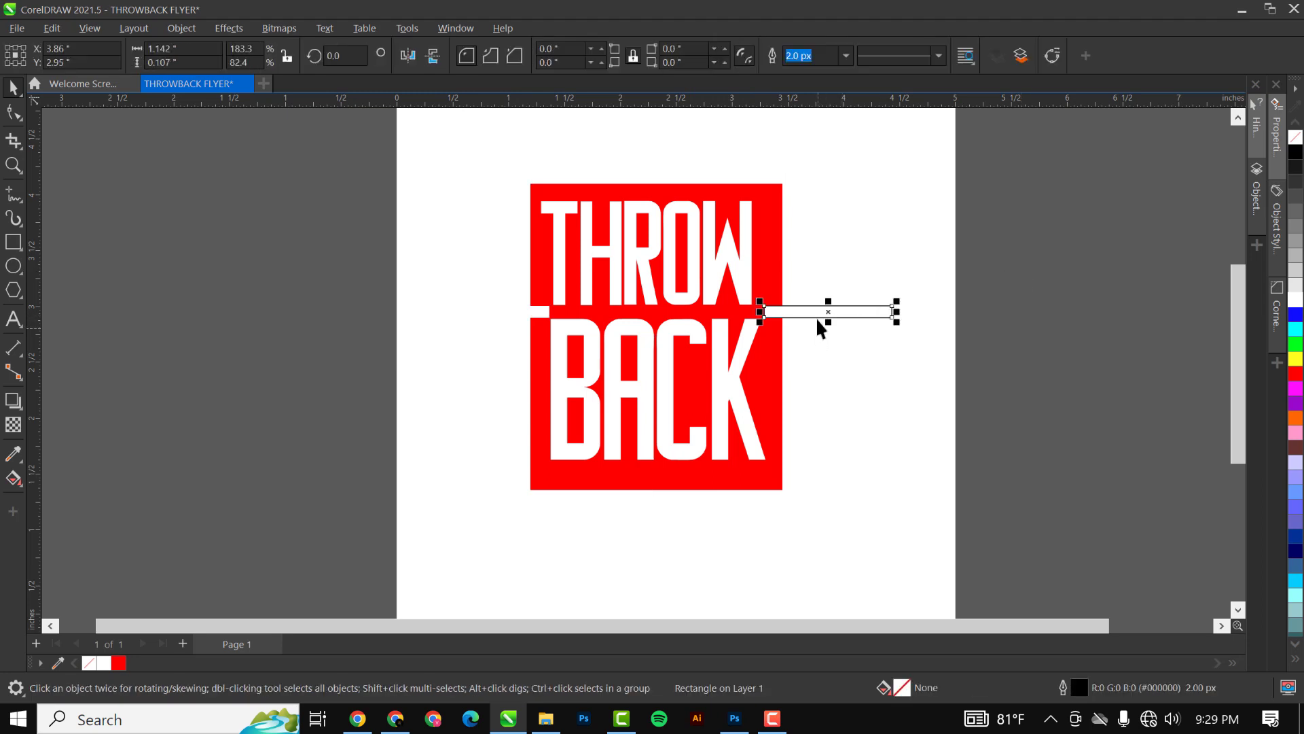
drag(832, 313, 625, 496)
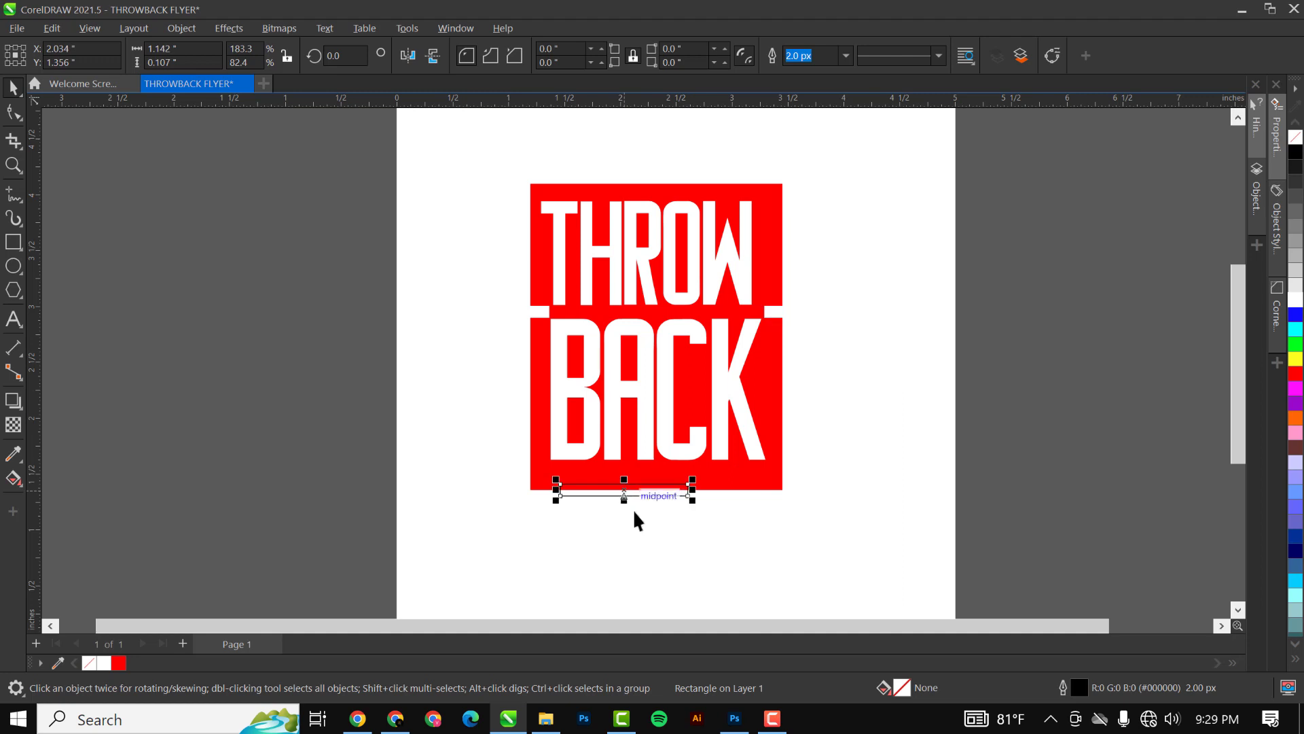
scroll(634, 511, up, 3)
drag(743, 485, 856, 502)
scroll(678, 457, down, 2)
scroll(676, 477, up, 1)
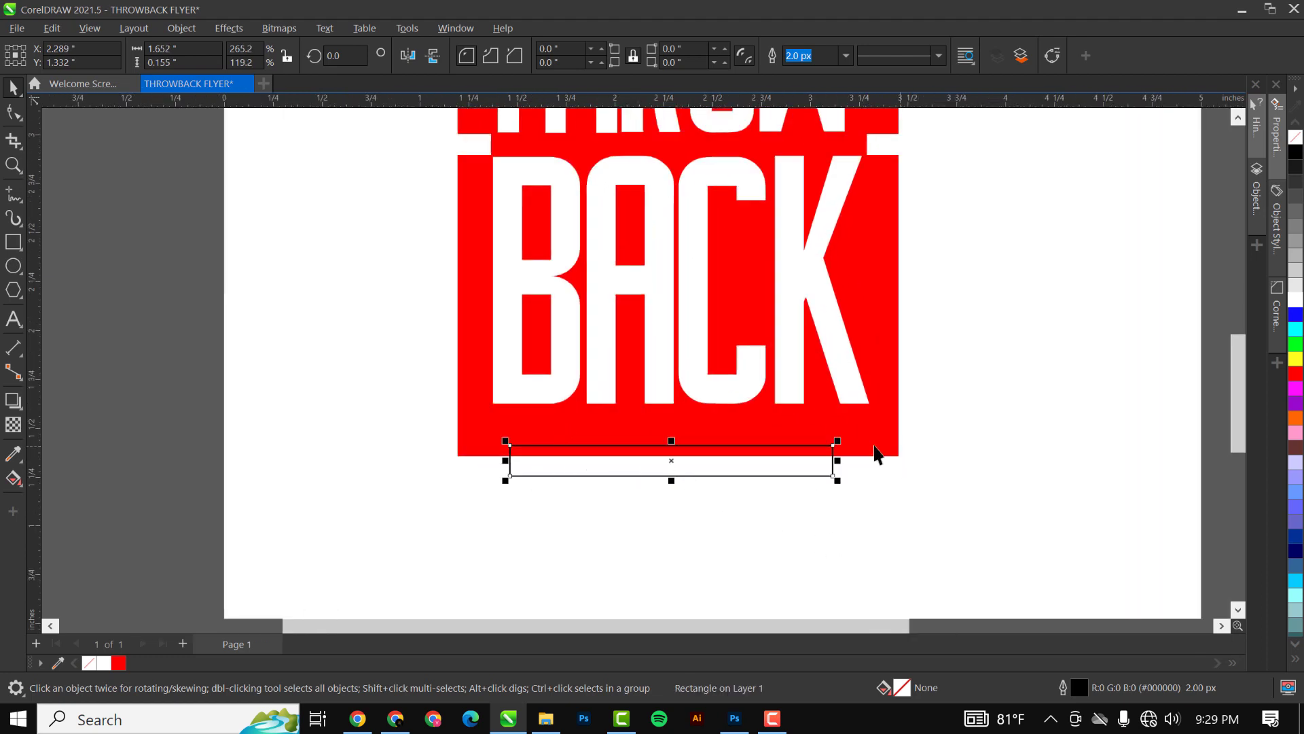
Trim the red block with the enlarged rectangle to cut a wide, shallow recess in its bottom edge
scroll(597, 466, down, 1)
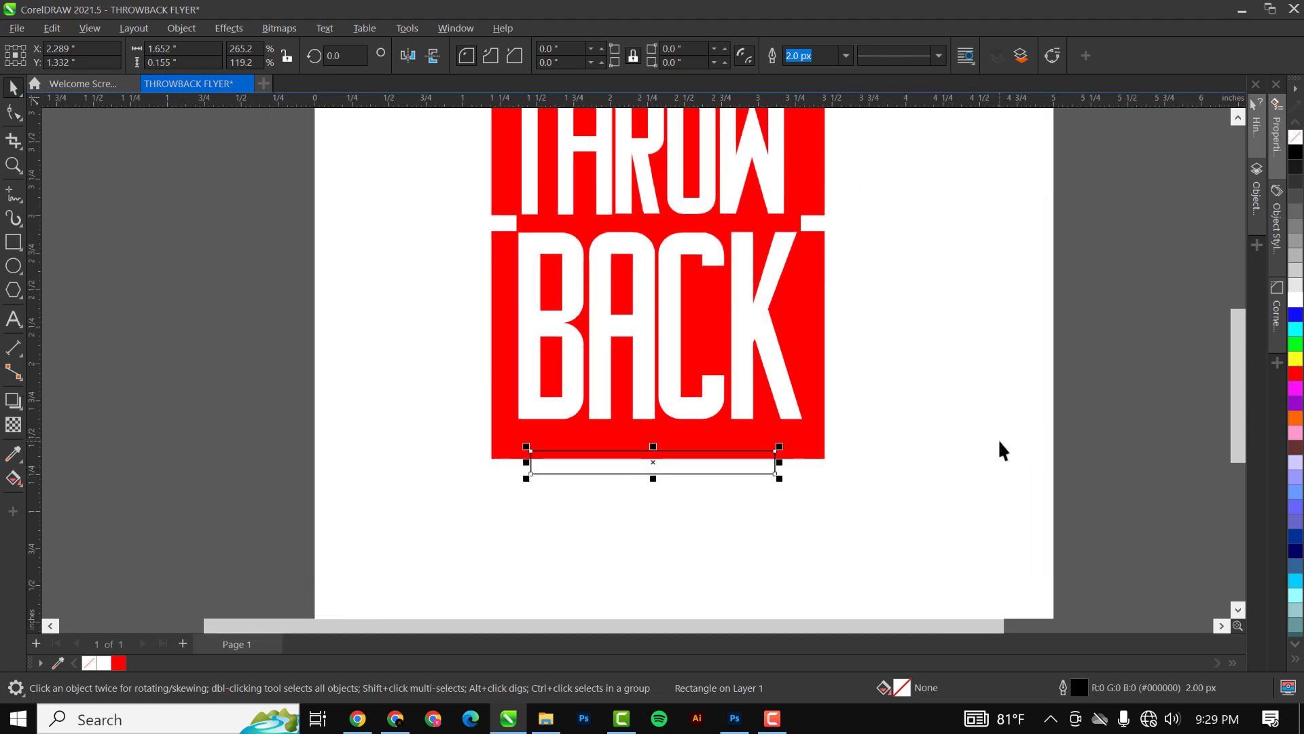
shift+click(801, 449)
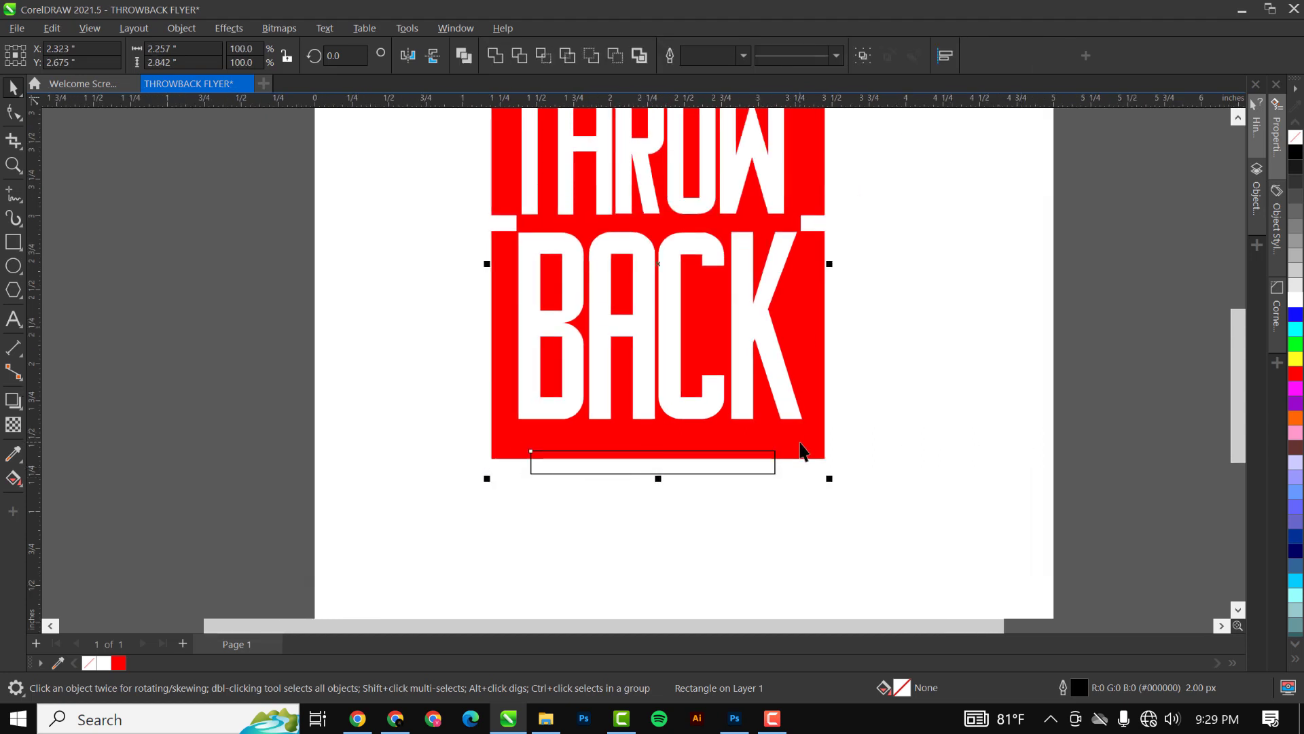
scroll(774, 408, down, 2)
drag(784, 416, 1027, 407)
key(Escape)
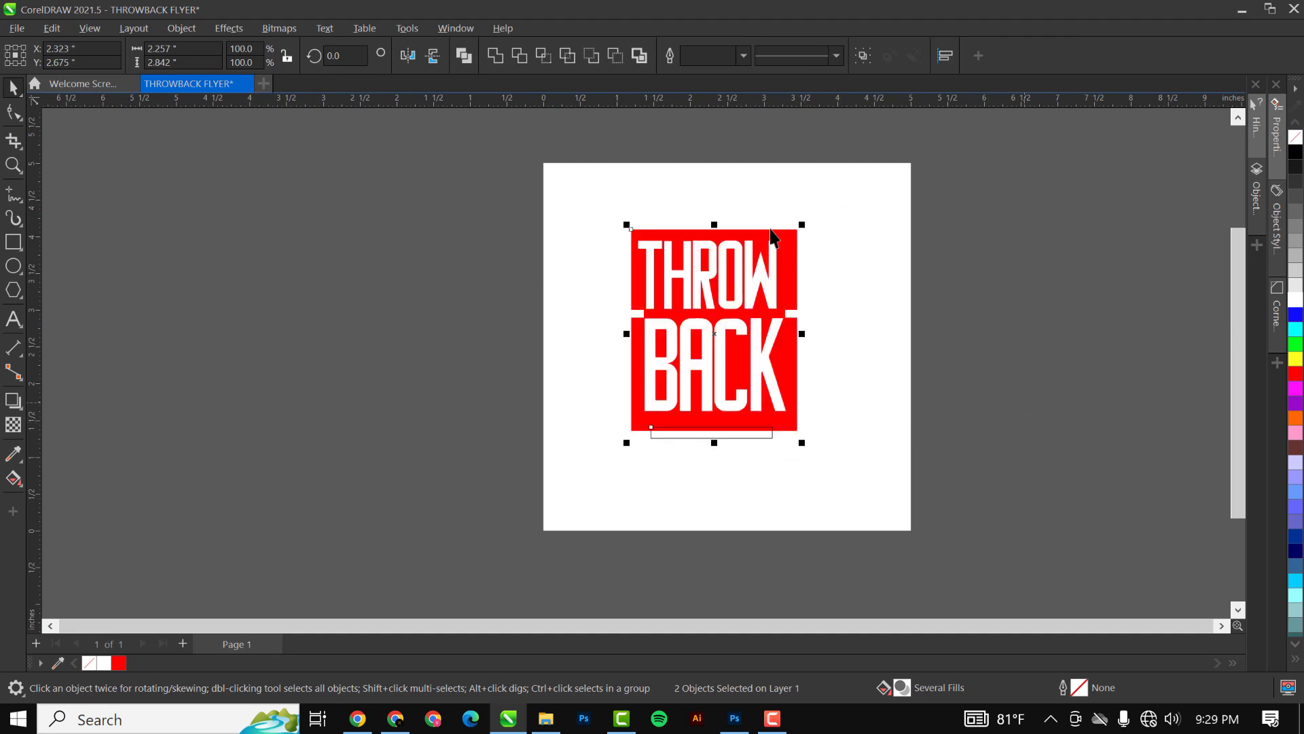
click(519, 55)
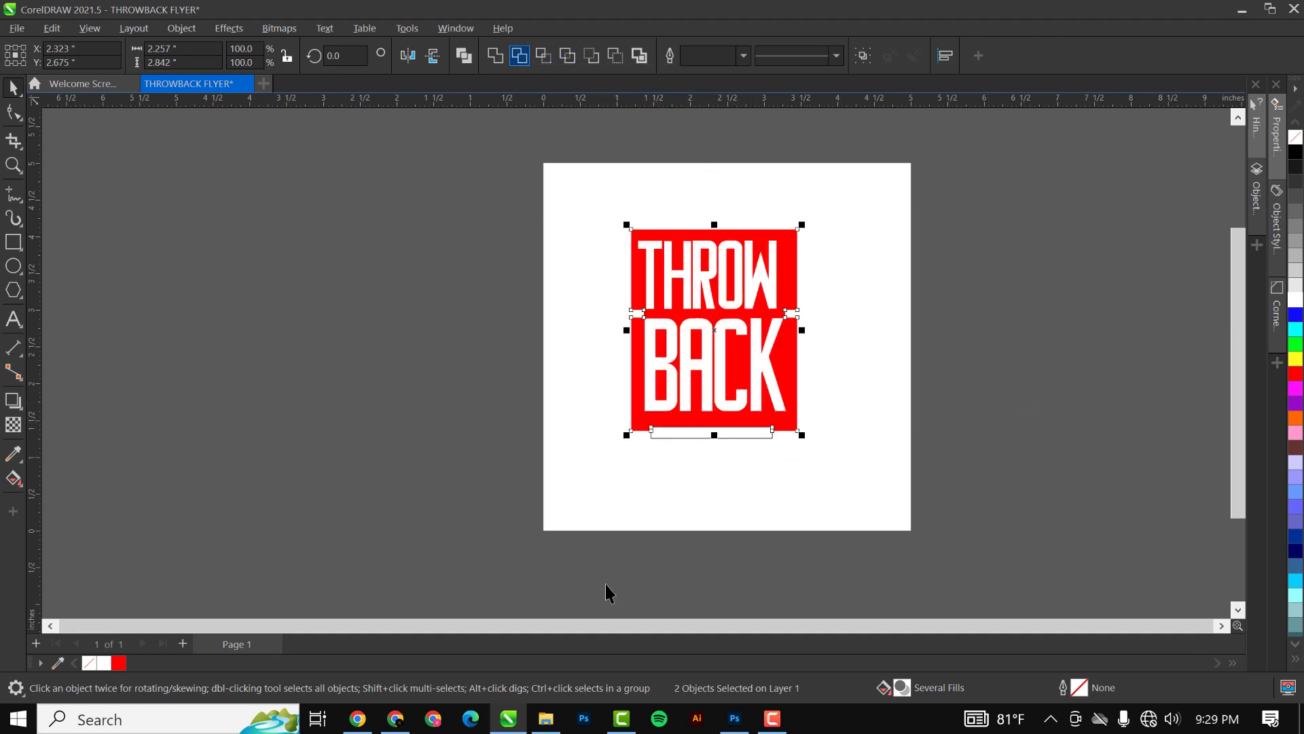
Pull the cutting rectangle down clear of the red block and delete it
click(718, 433)
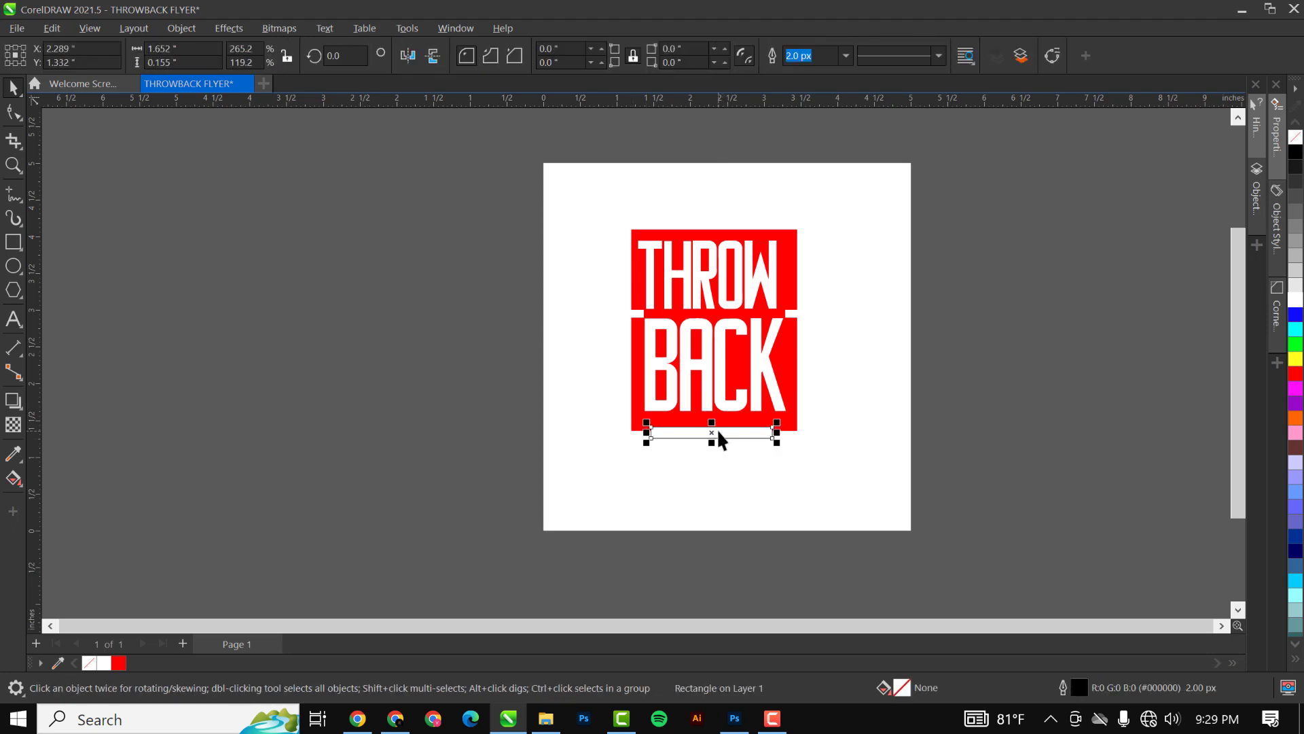
scroll(718, 433, up, 3)
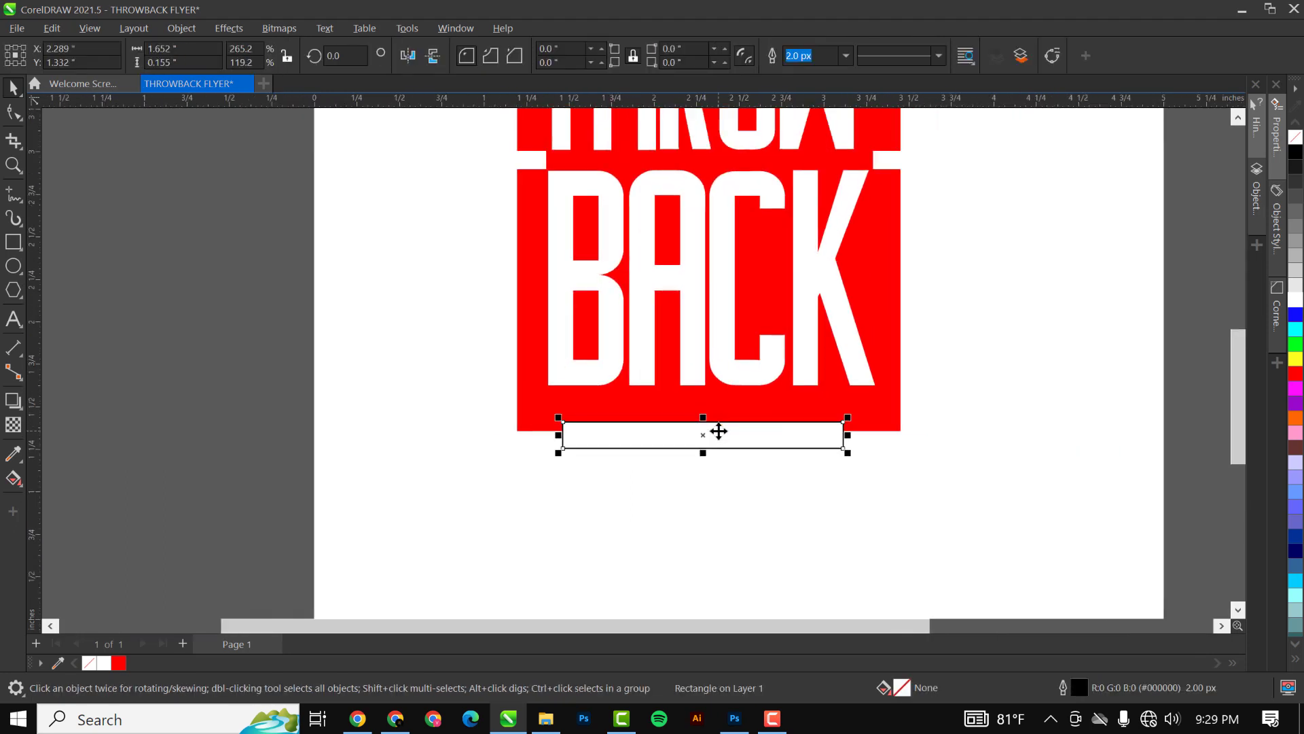
drag(719, 432, 723, 471)
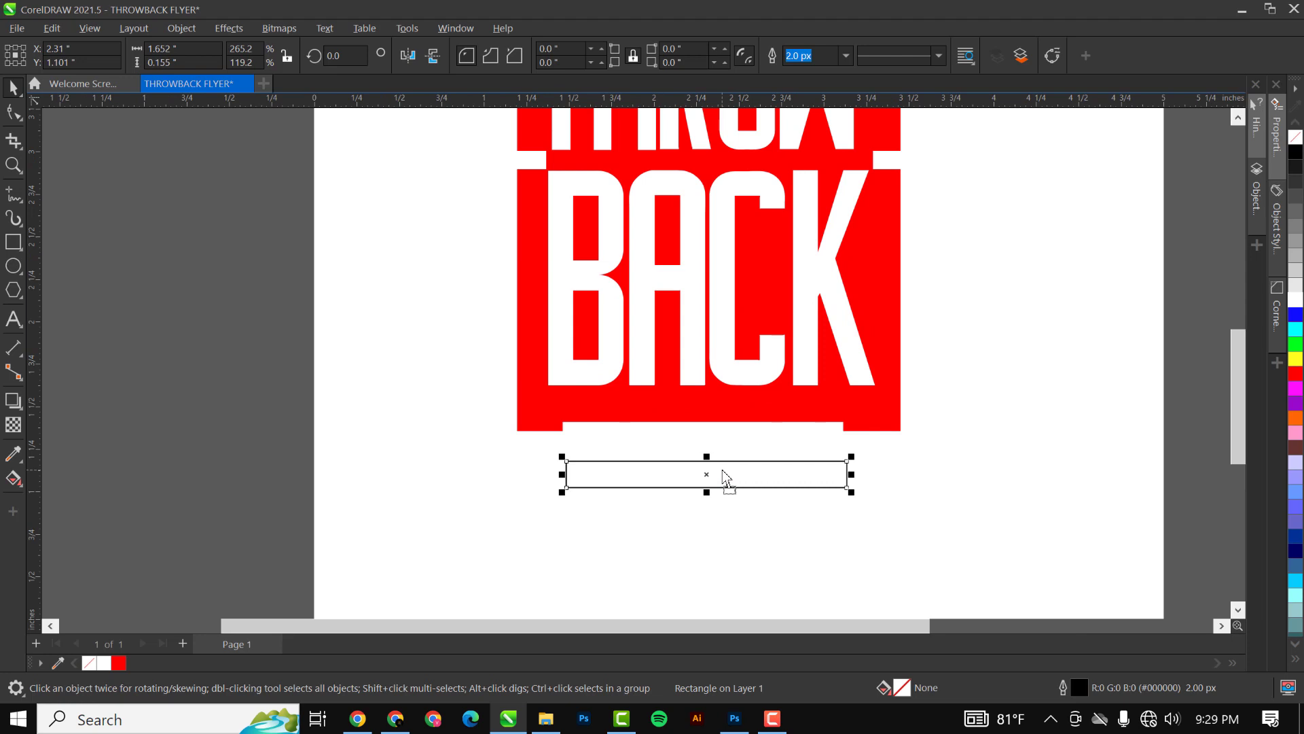
key(Delete)
scroll(721, 462, down, 3)
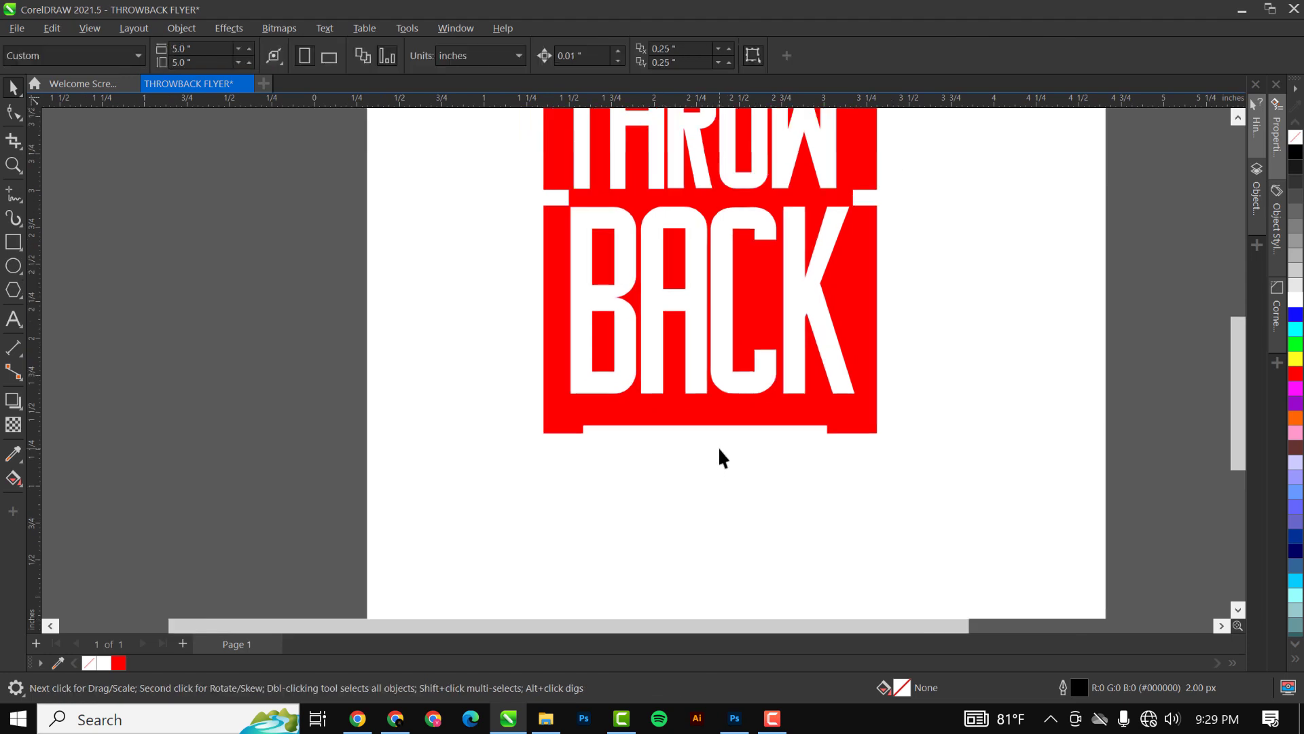
Group the THROW and BACK texts and move the group off the page to its left, keeping it level
scroll(680, 303, up, 1)
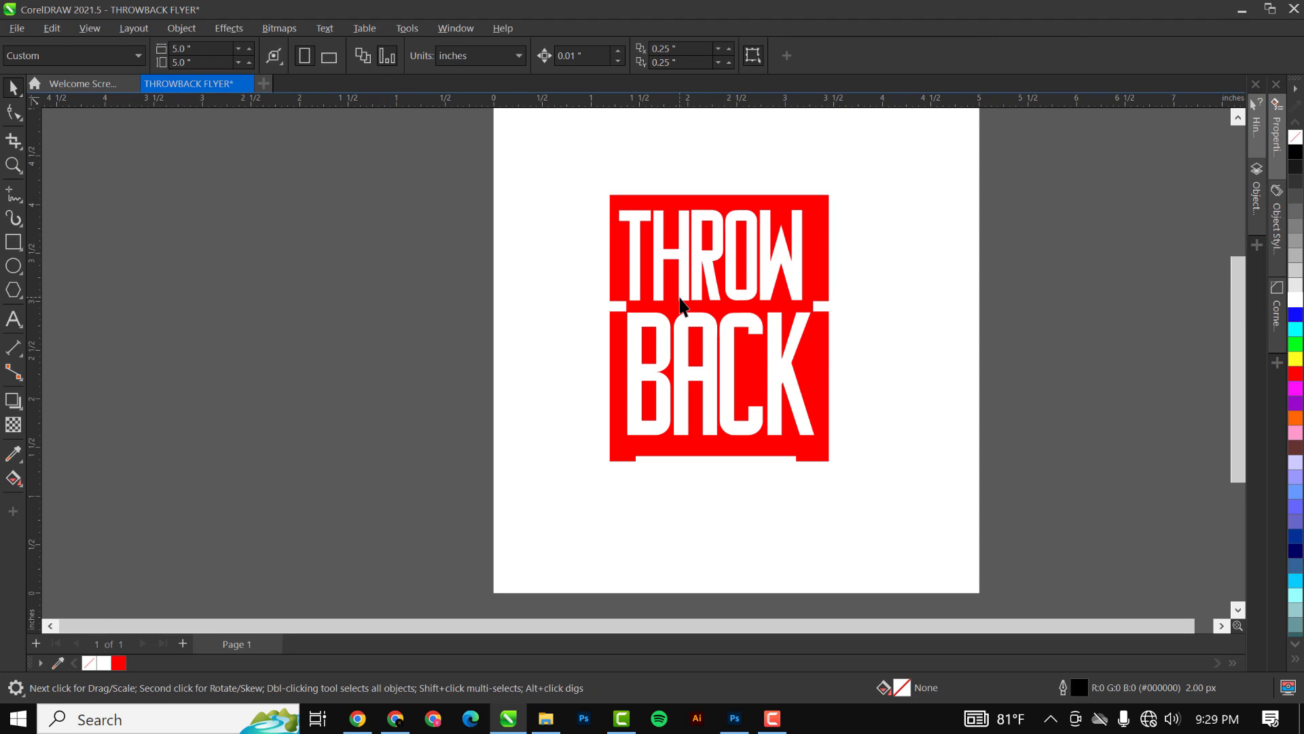
scroll(660, 319, up, 1)
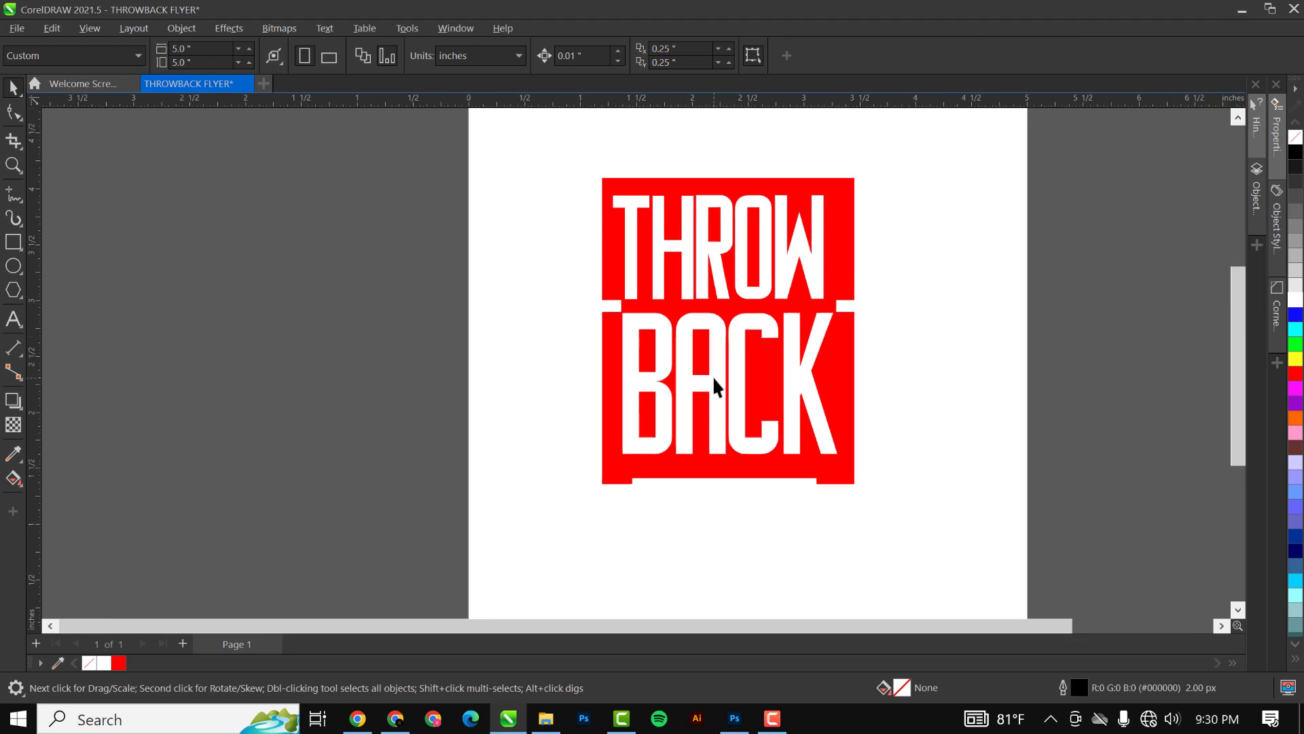
scroll(713, 378, up, 2)
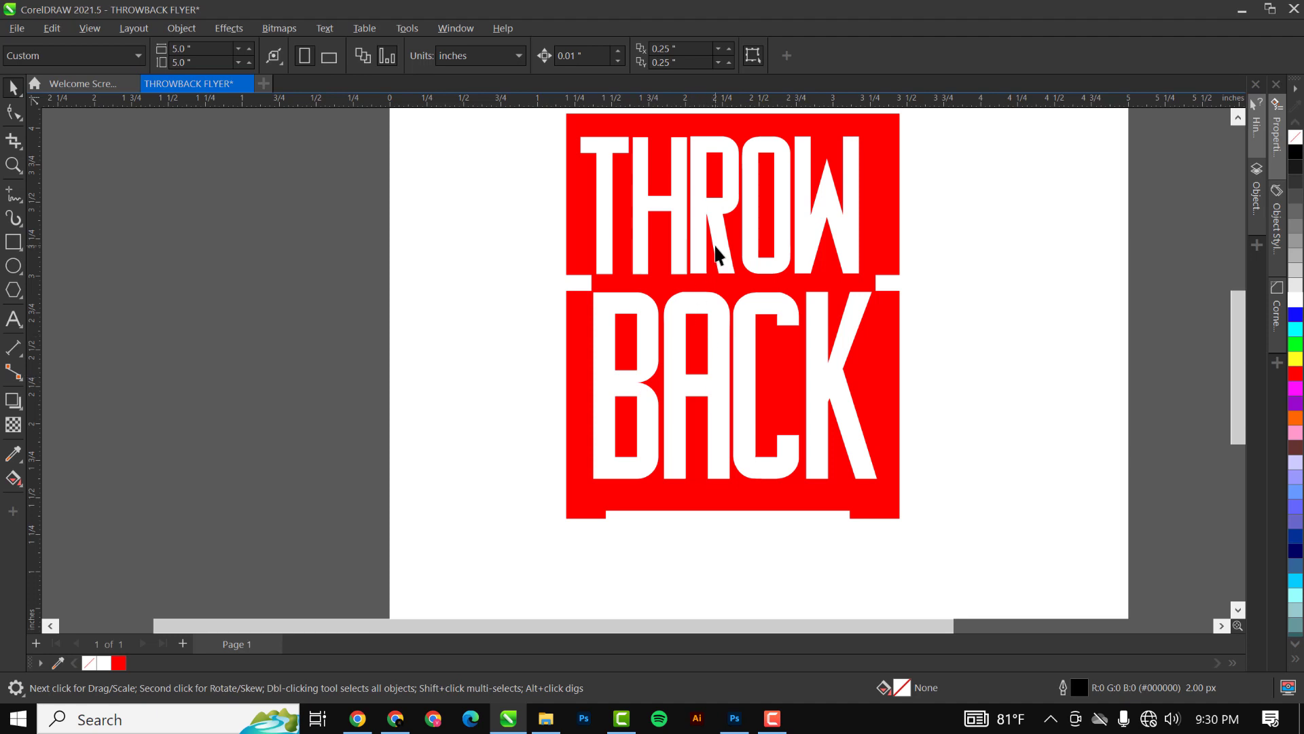
click(717, 255)
scroll(720, 279, down, 1)
shift+click(720, 333)
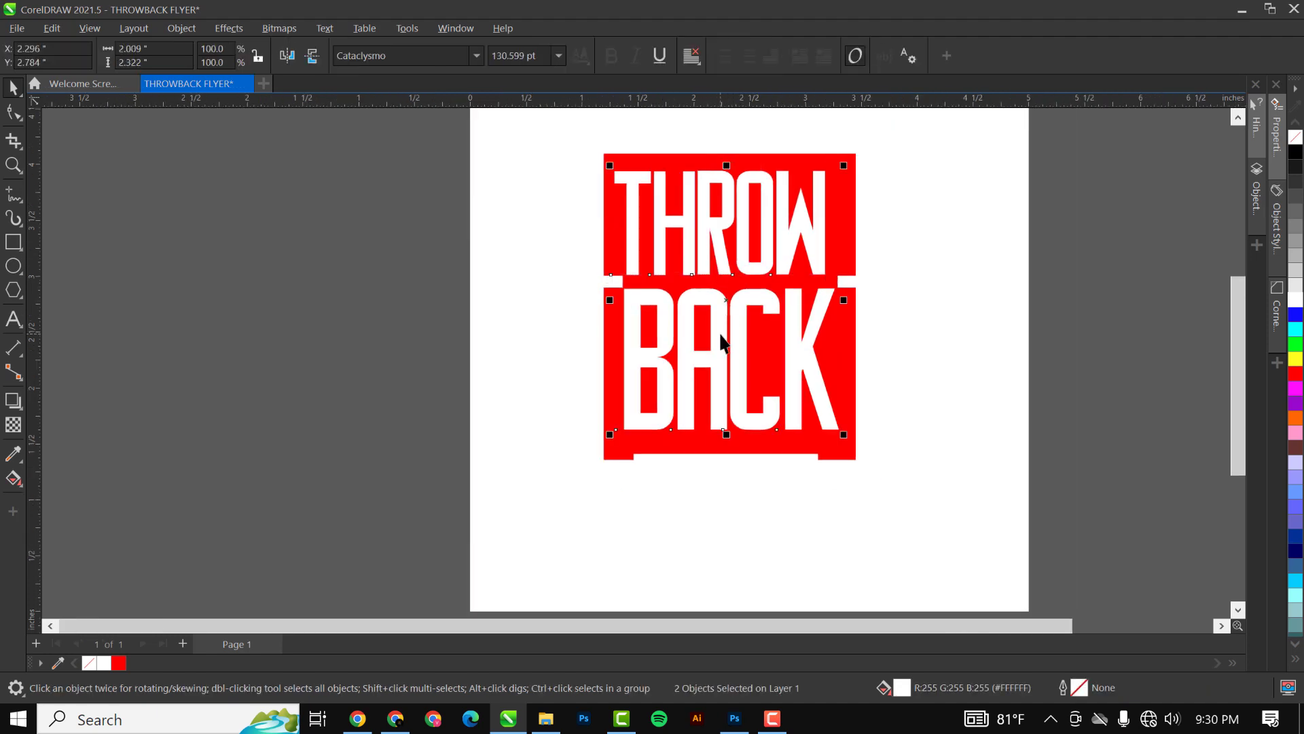
right_click(720, 333)
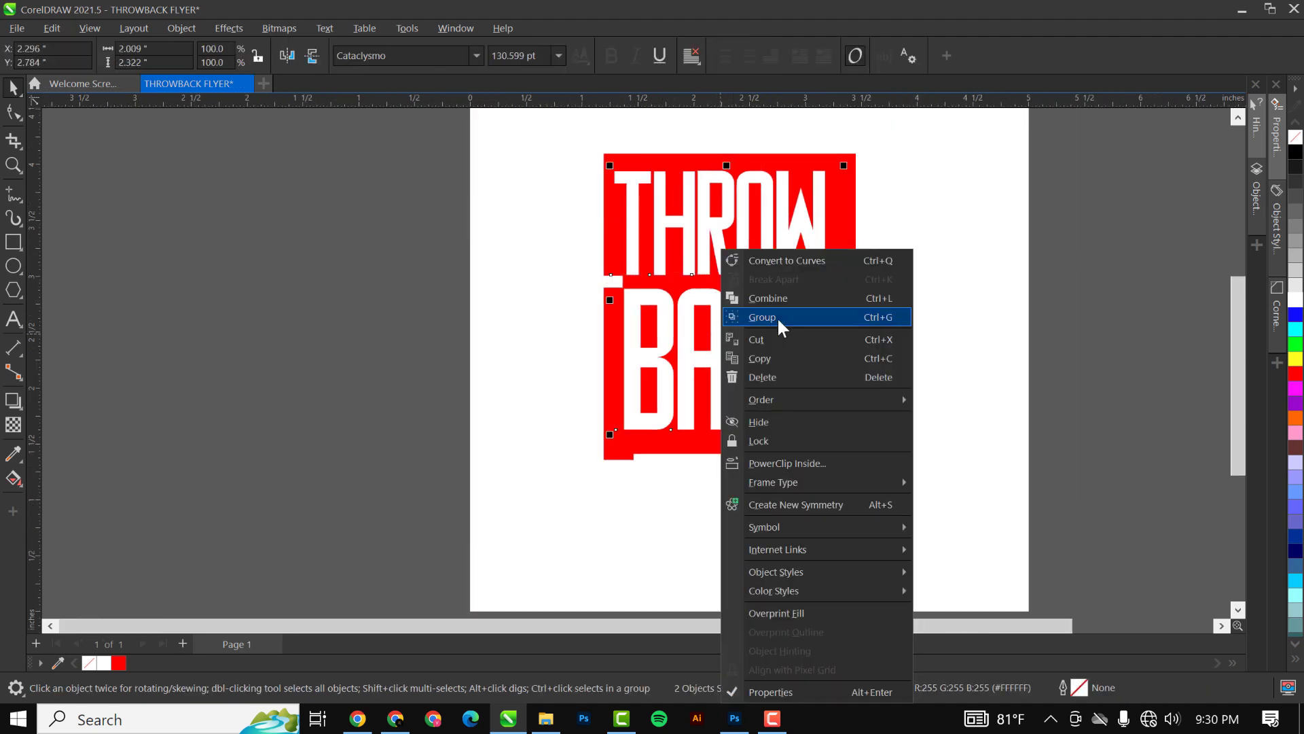
click(780, 322)
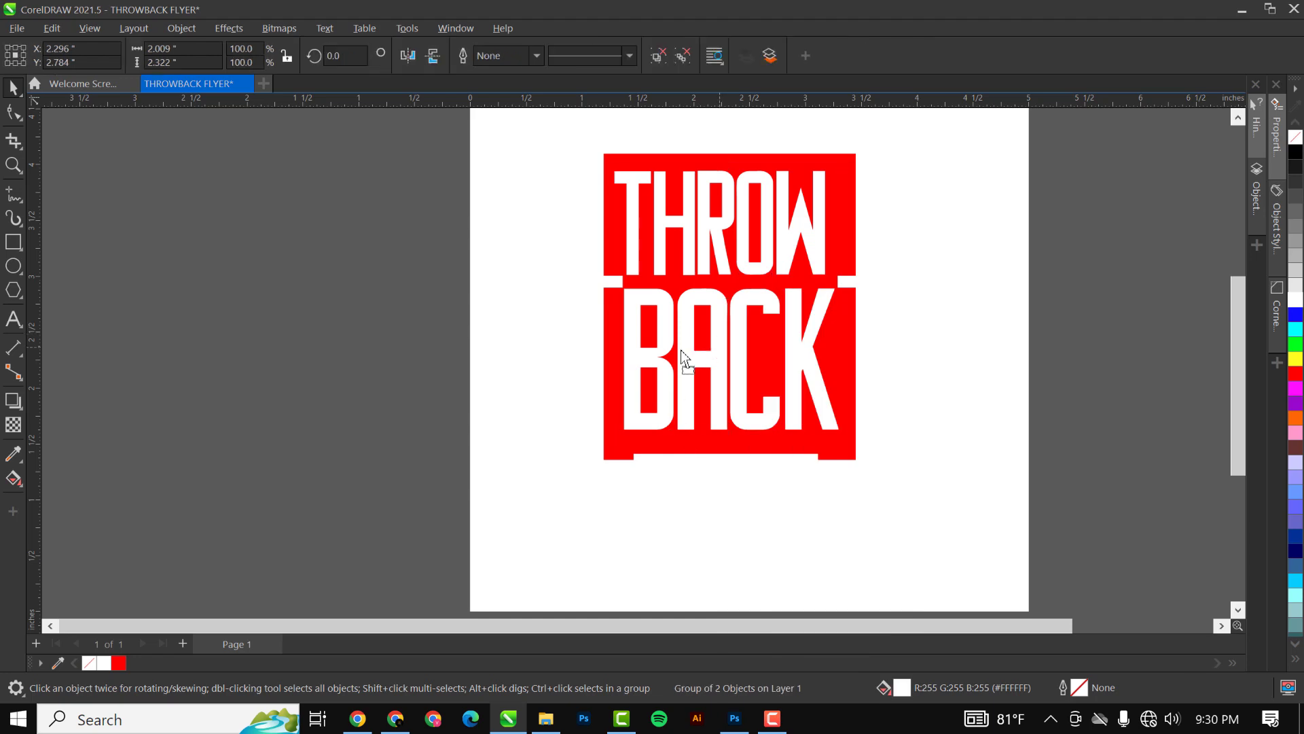
drag(680, 349, 180, 349)
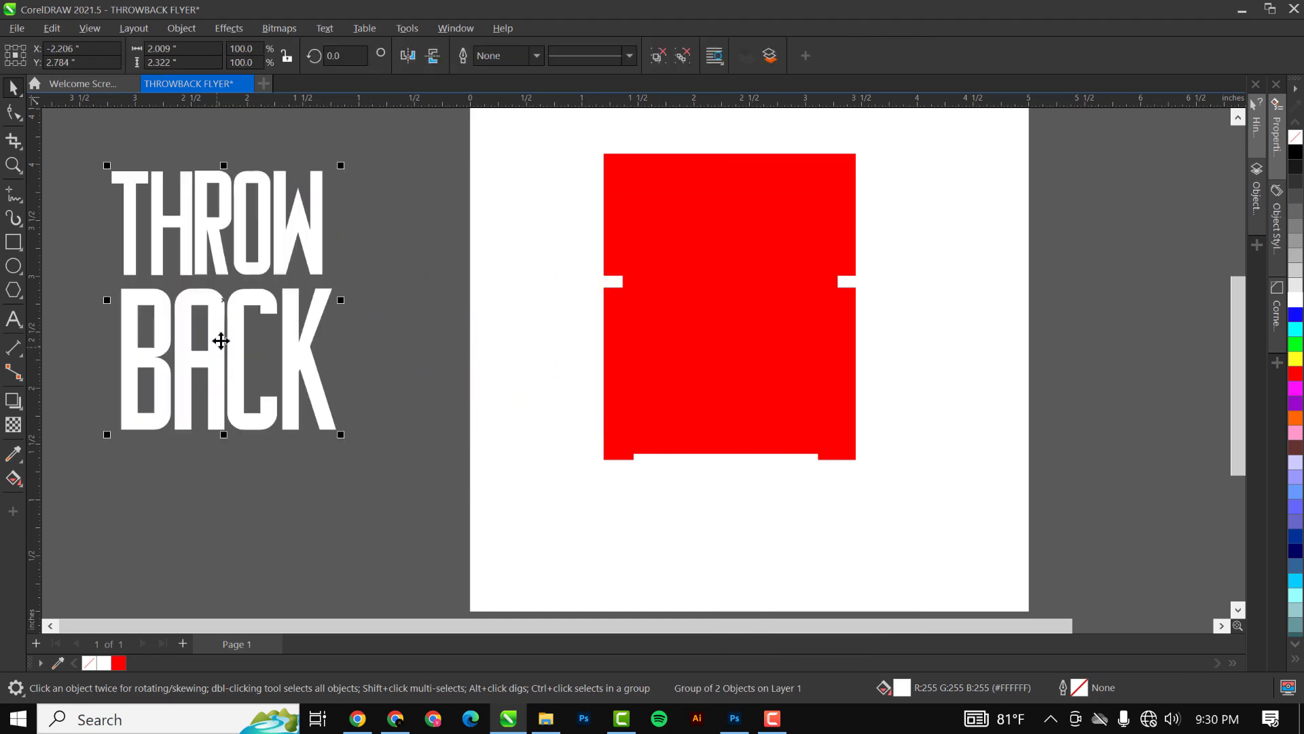
Draw a horizontal Pen line about 2.49 inches long across the red block, through the middle of both side notches
click(688, 312)
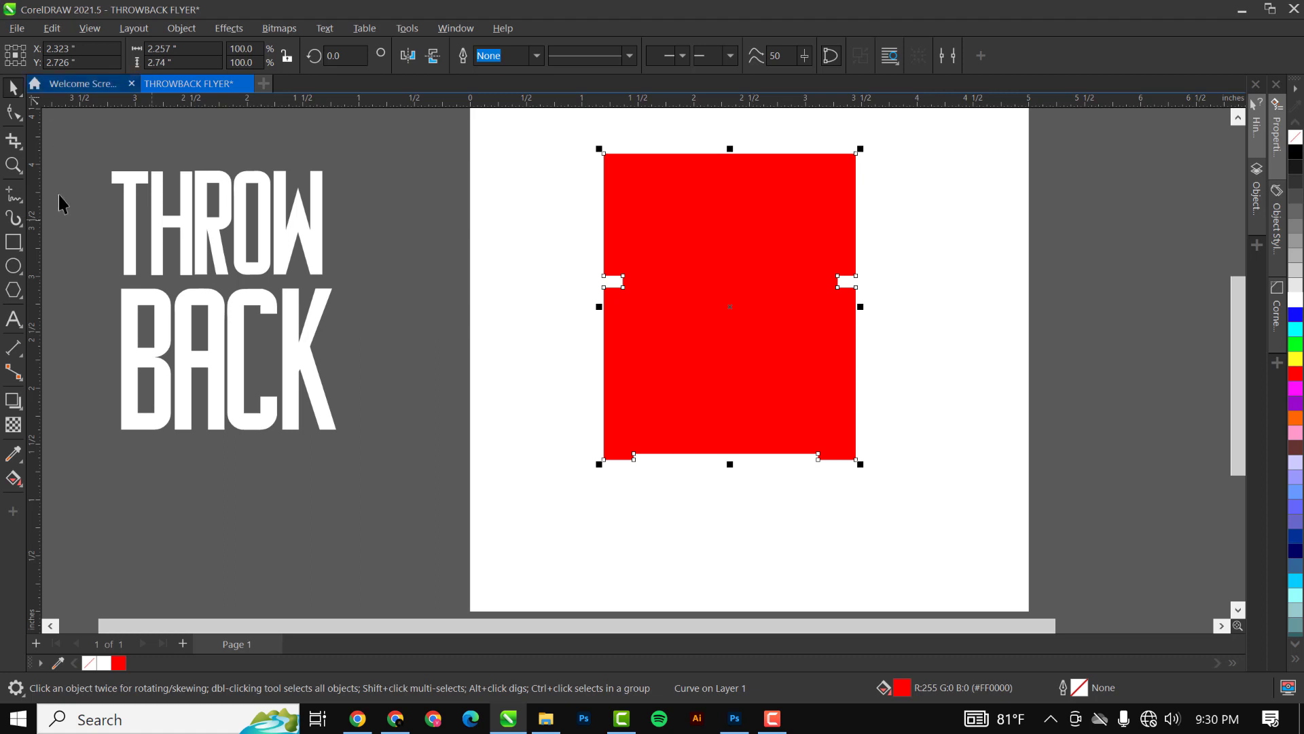
click(10, 202)
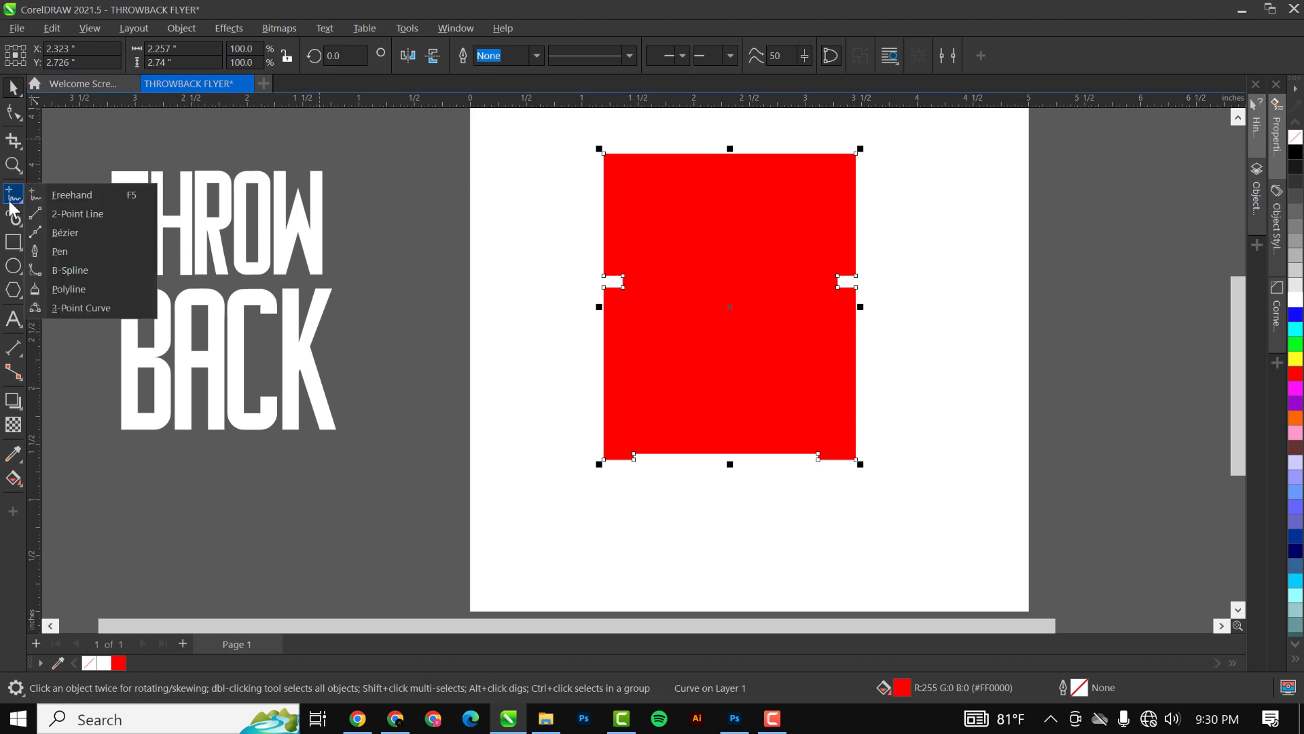
click(63, 250)
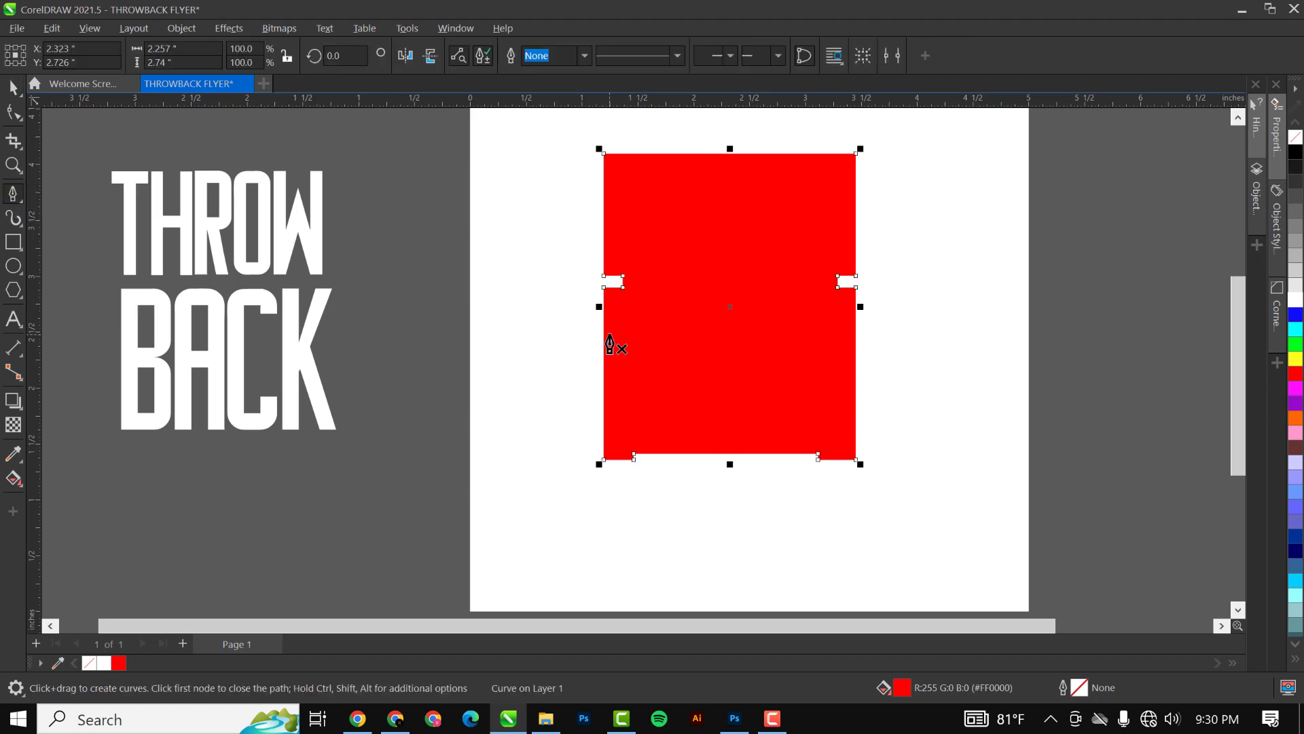
scroll(632, 292, up, 2)
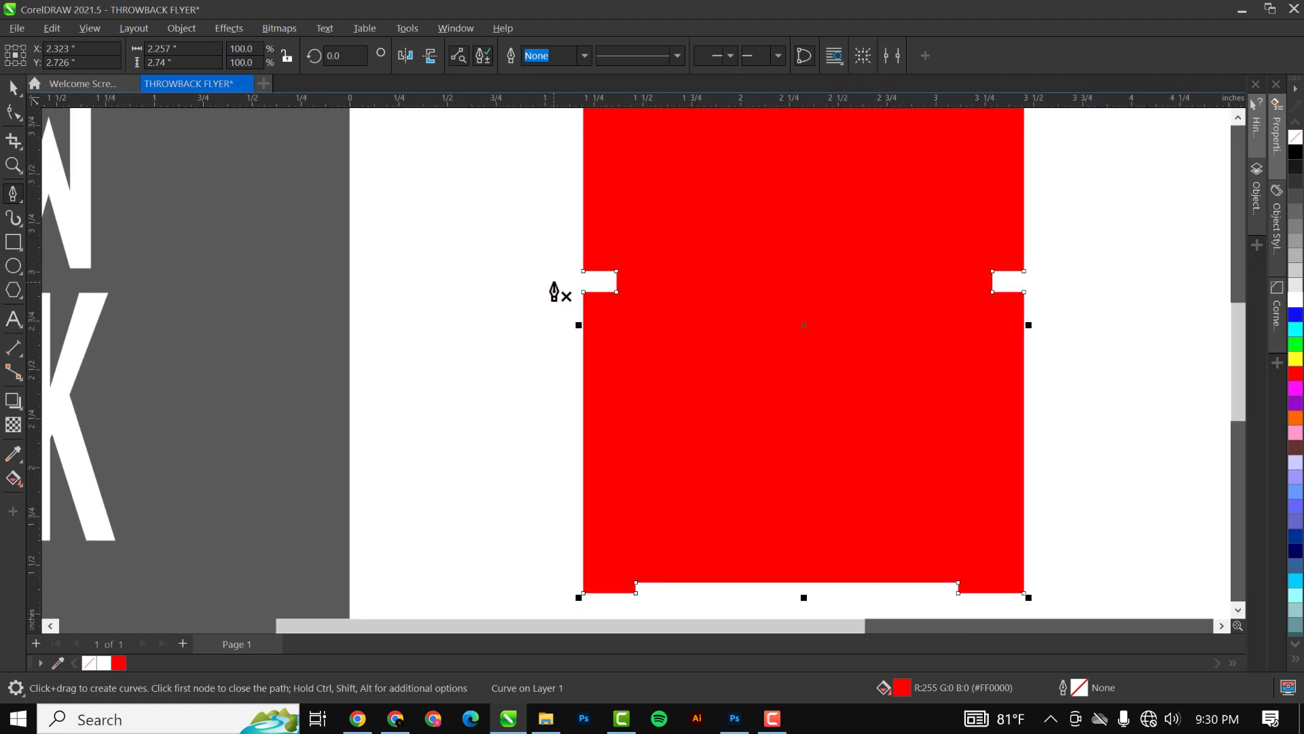
click(555, 282)
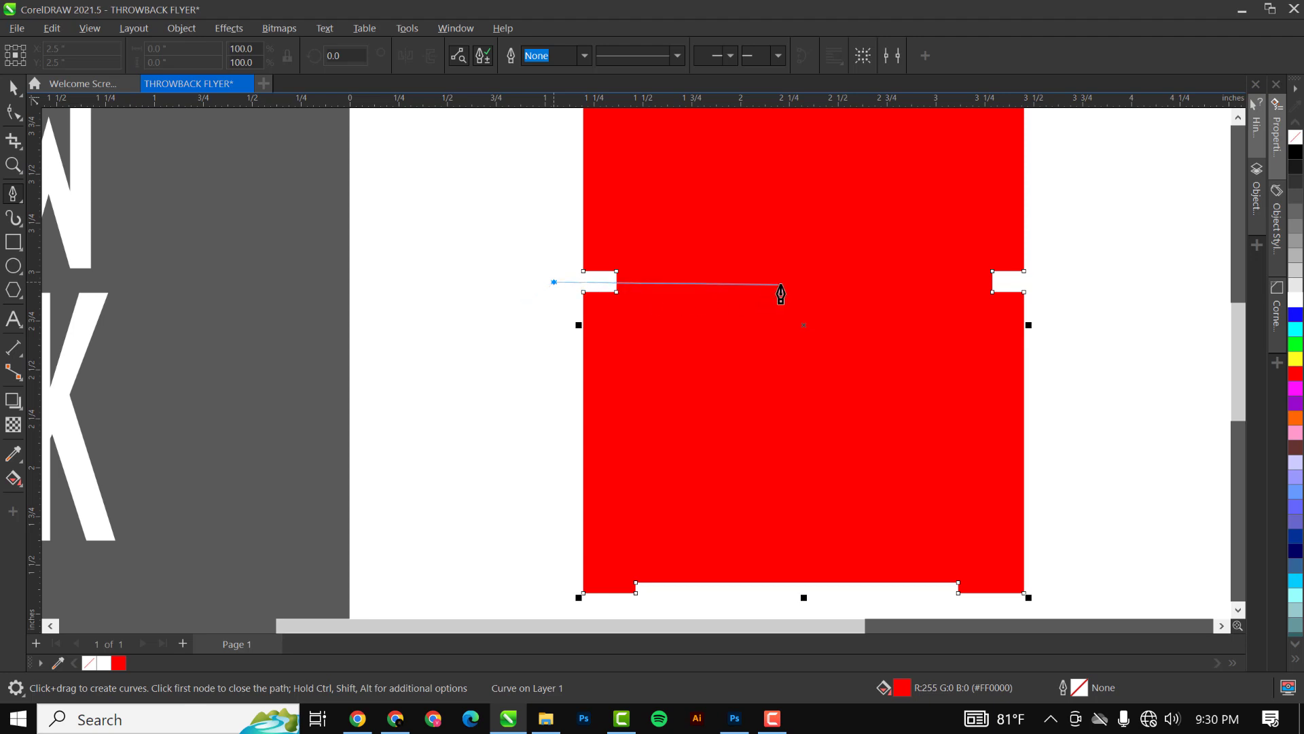
double_click(1039, 289)
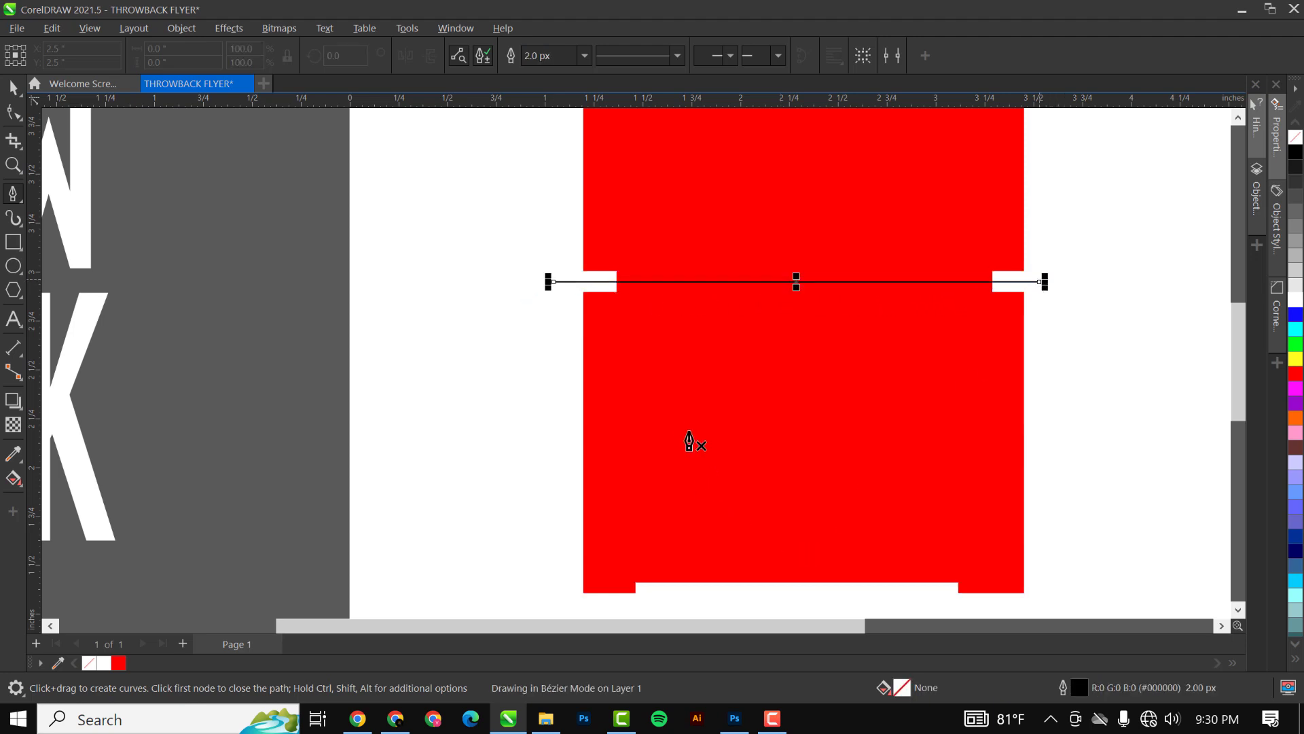
Smart Fill the block's area above the line with blue-grey and move the new shape up and left, off the block
scroll(679, 435, down, 2)
scroll(679, 435, down, 1)
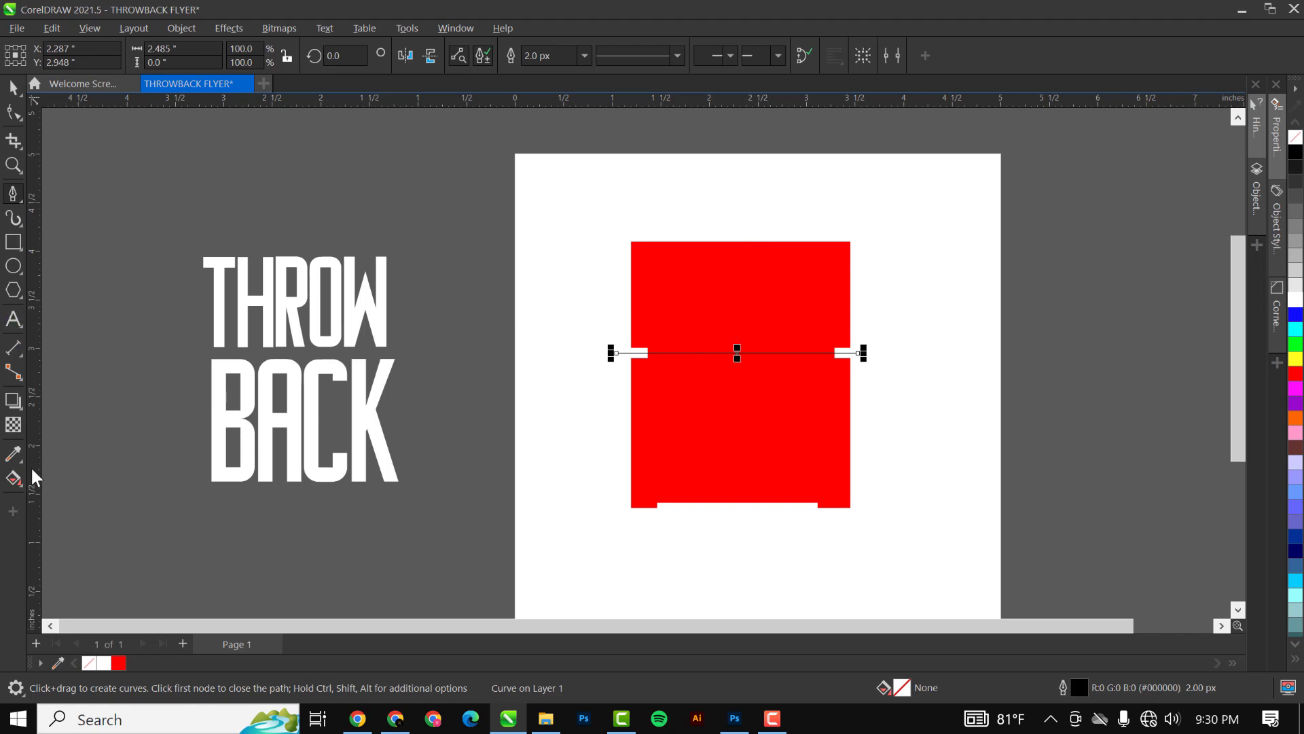
click(19, 484)
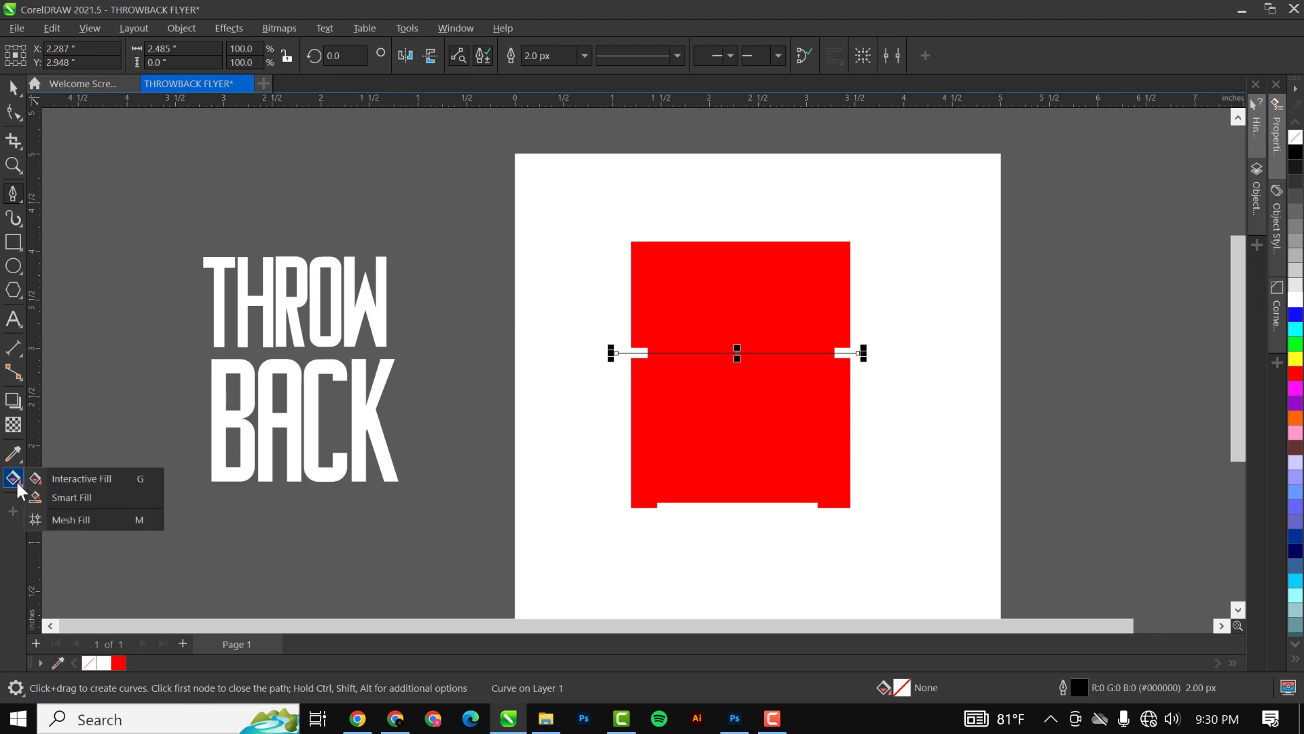
click(73, 496)
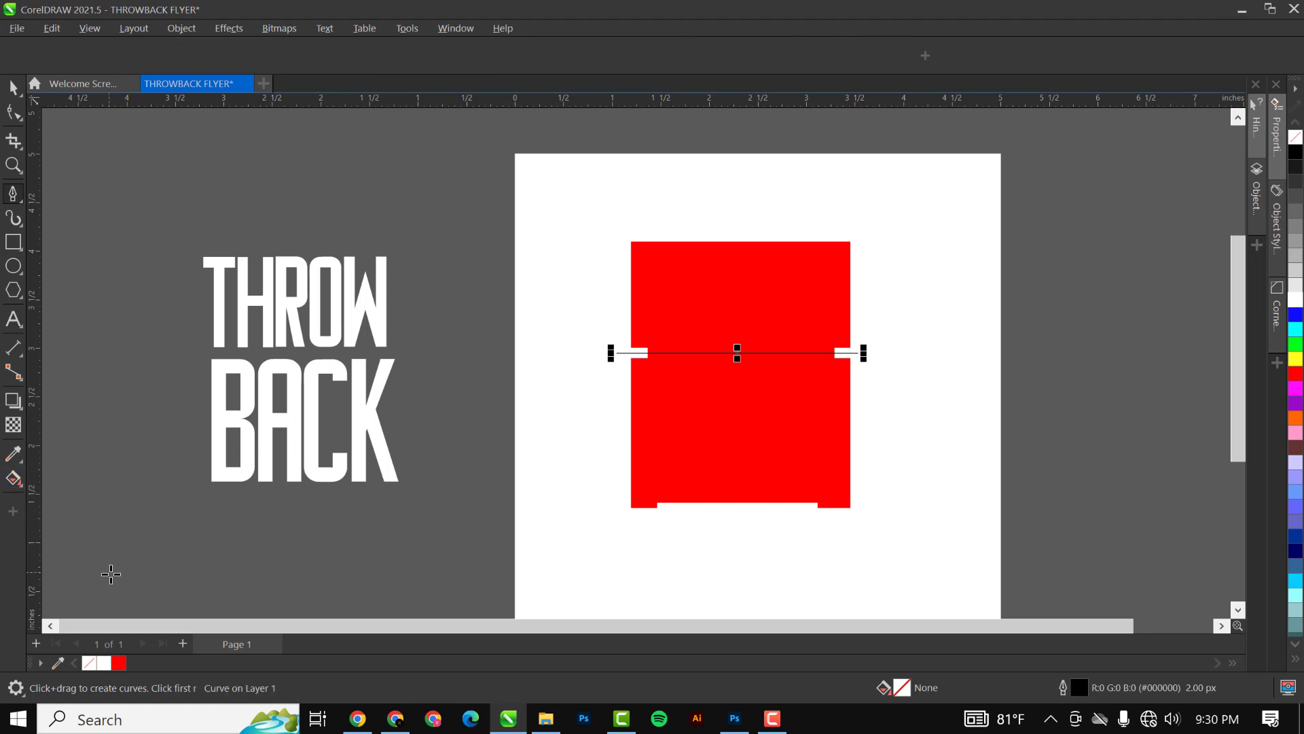
click(731, 293)
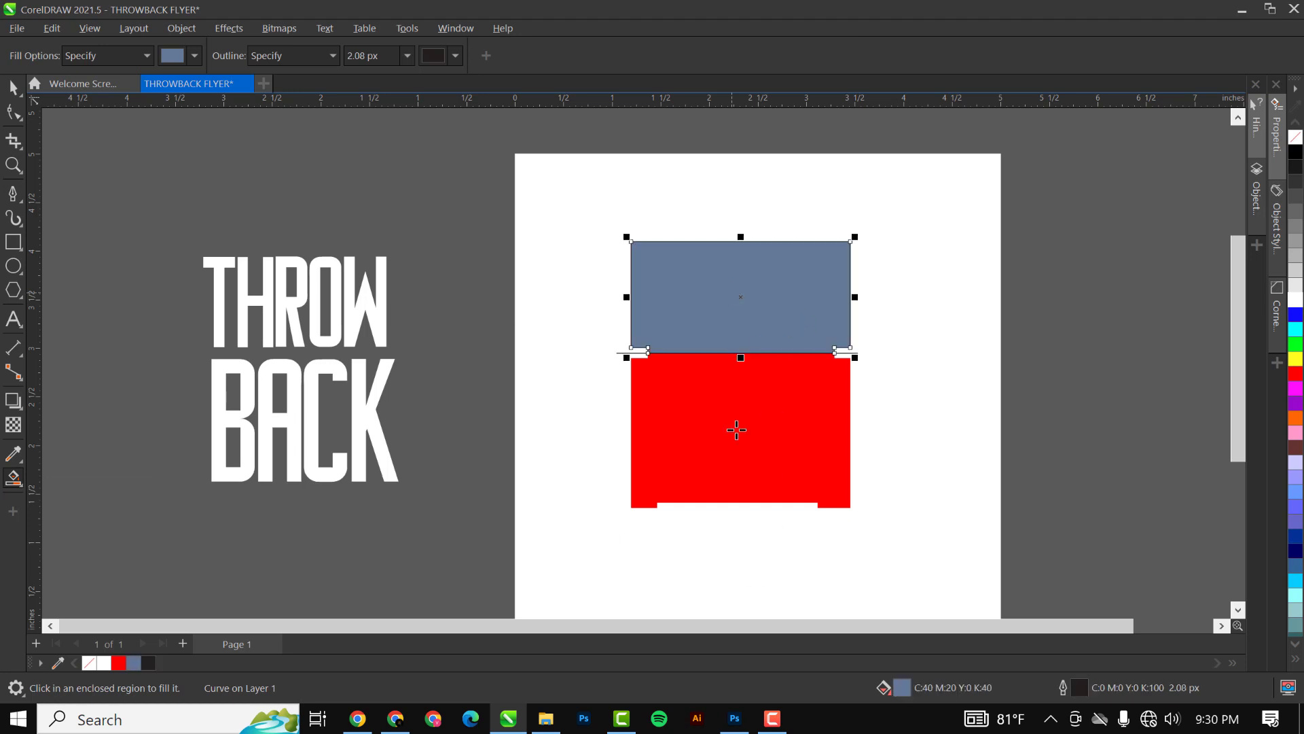
key(space)
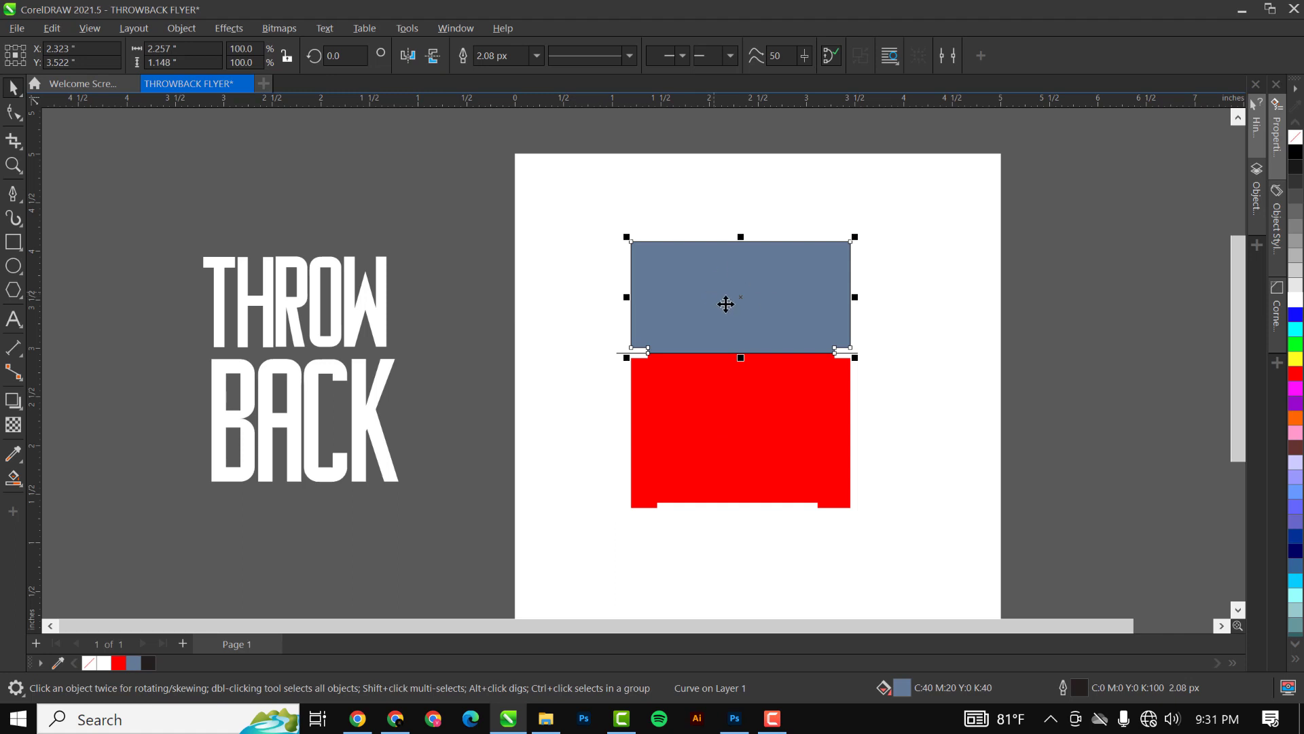
drag(731, 304, 493, 230)
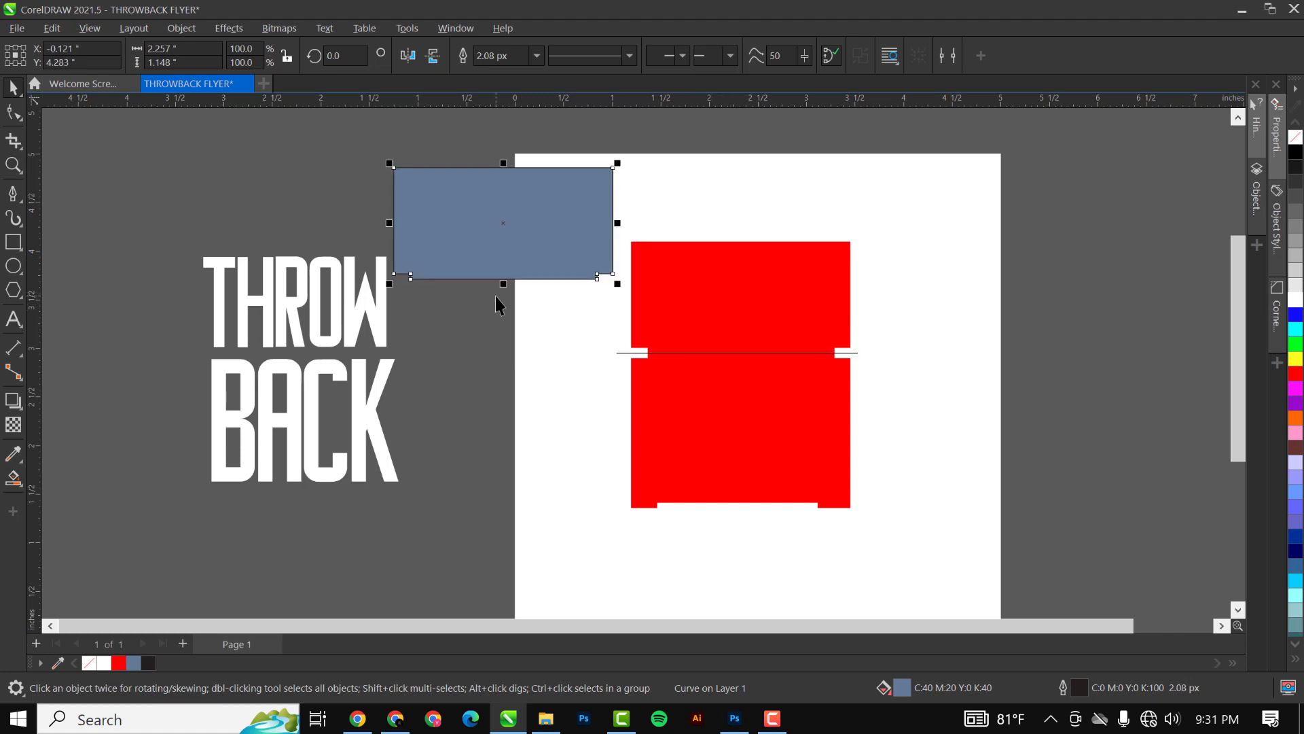
Undo the move of the blue-grey shape off the red block
key(ctrl+z)
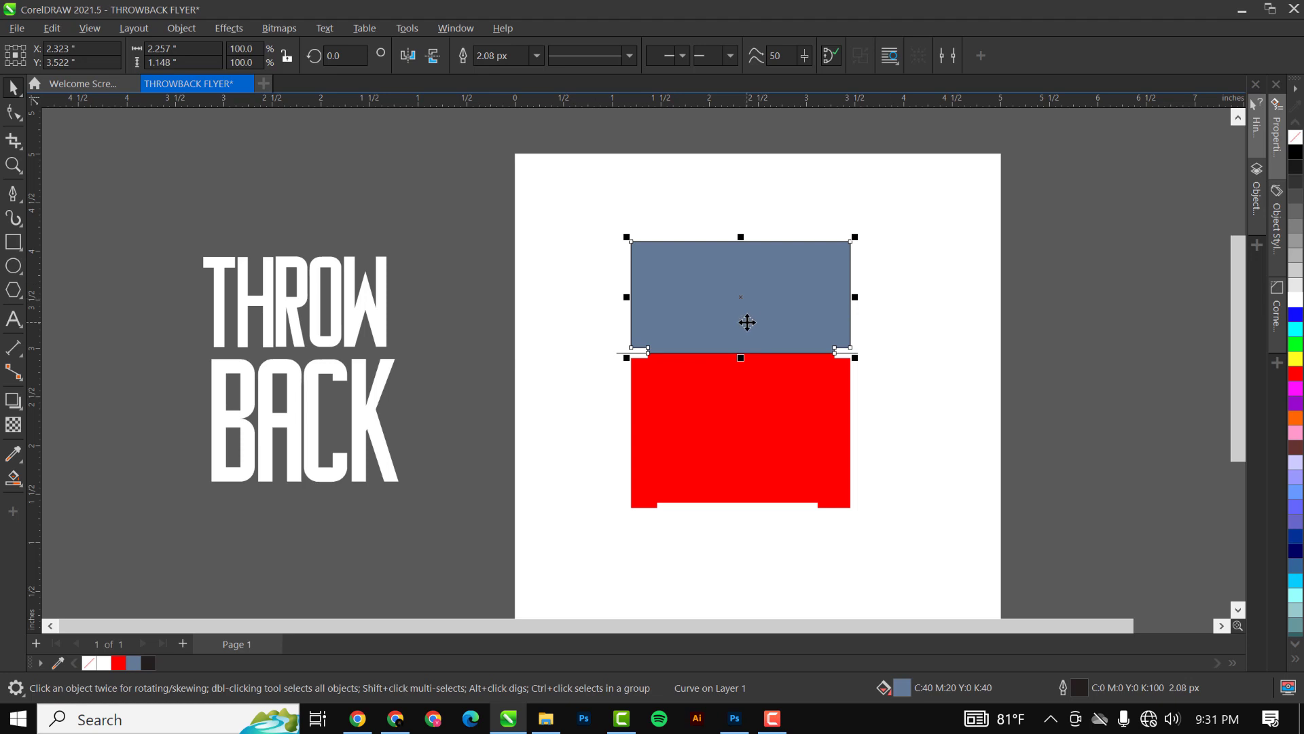
scroll(742, 300, up, 1)
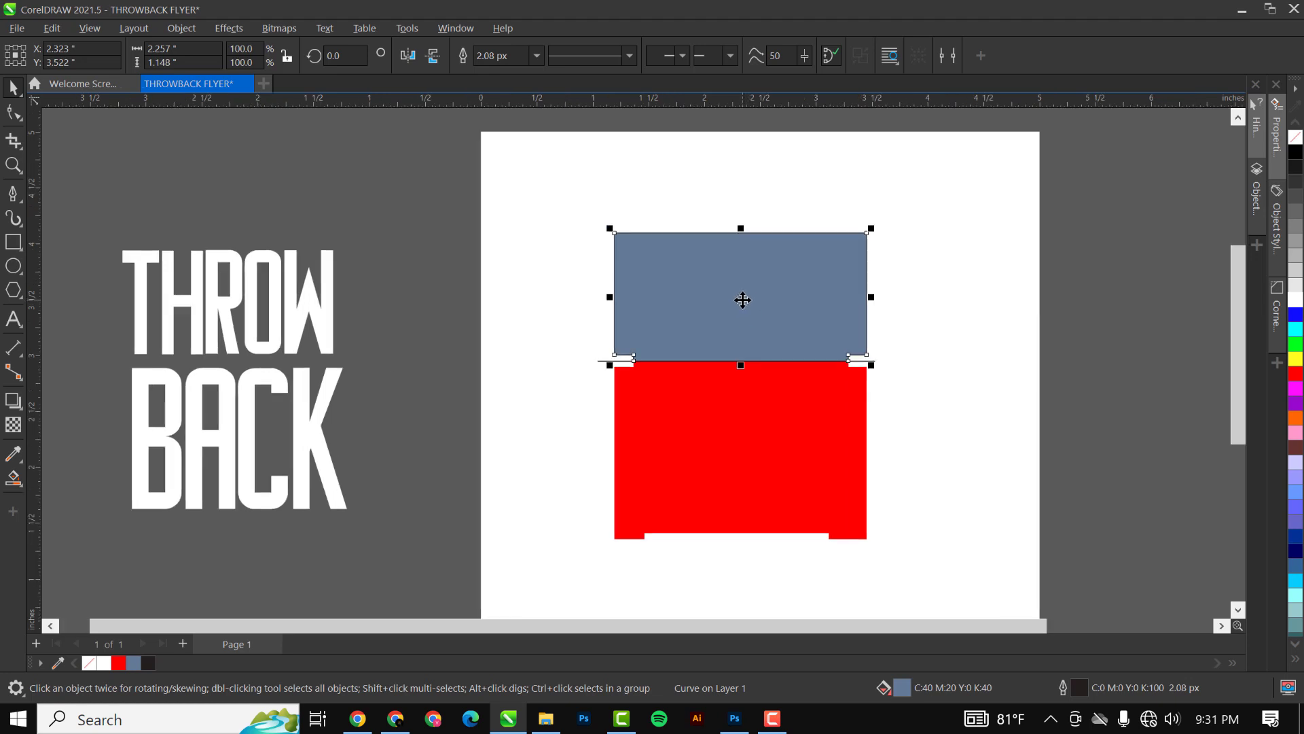
scroll(743, 300, down, 1)
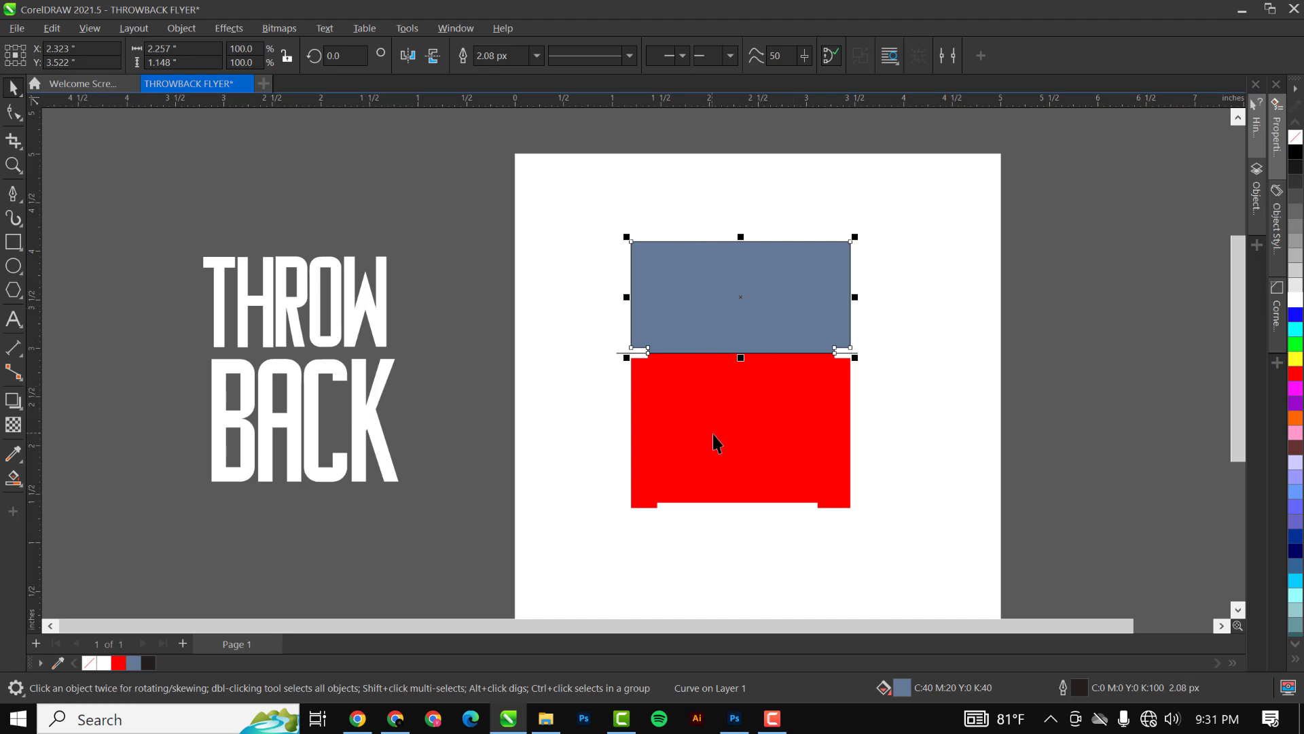
Change the blue-grey upper shape's uniform fill to dark brown, C40 M84 Y94 K61
double_click(902, 688)
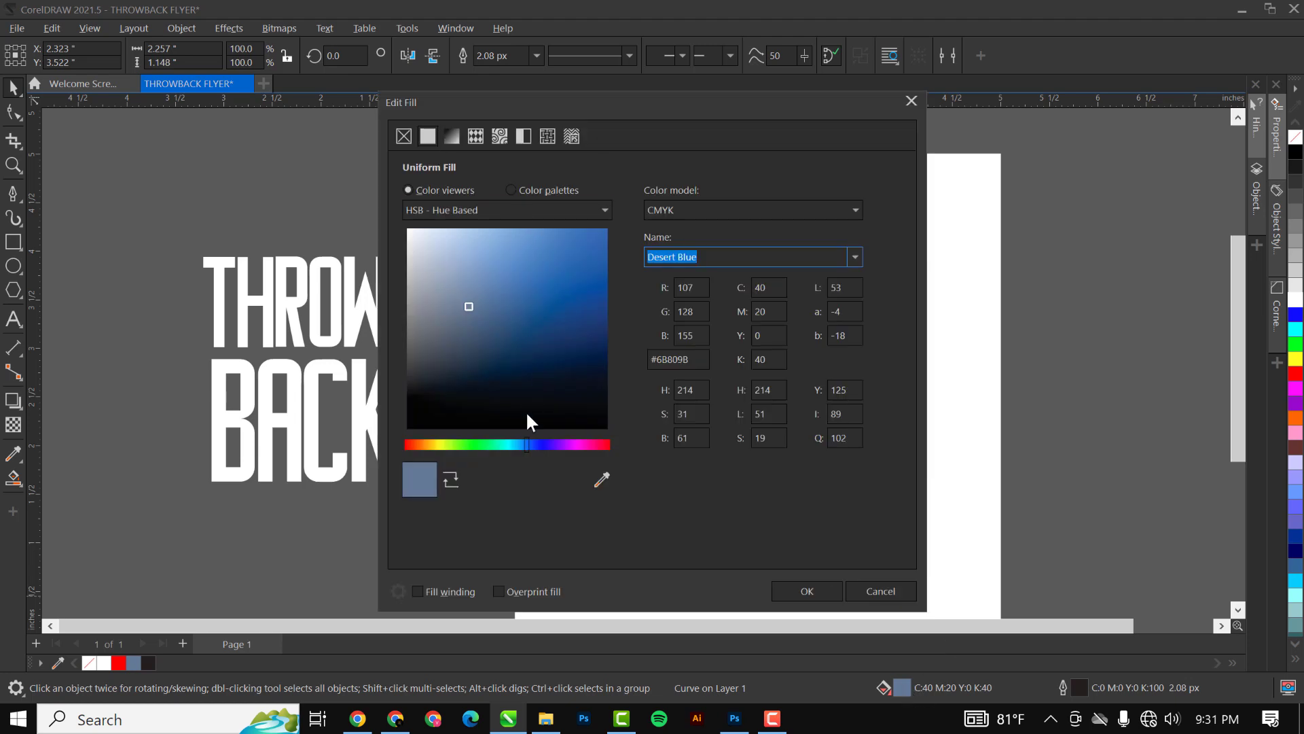
drag(523, 448, 414, 449)
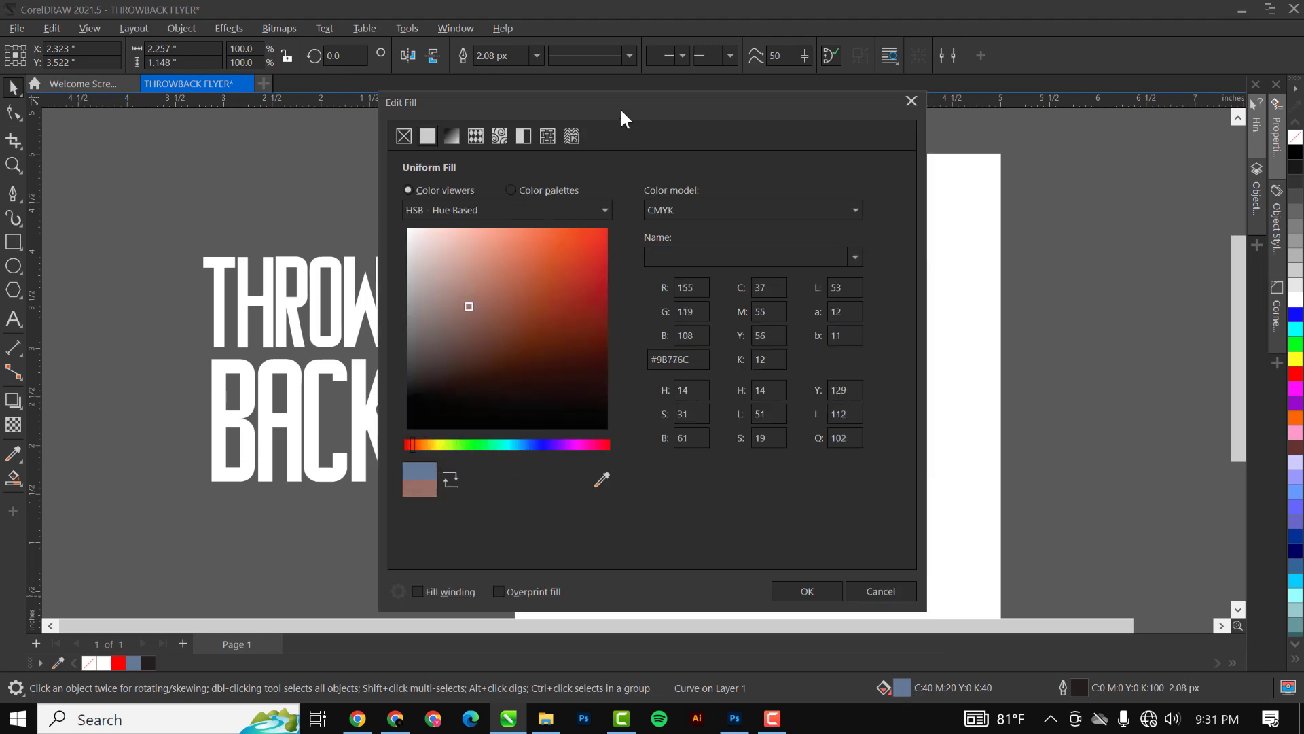
drag(621, 107, 1097, 79)
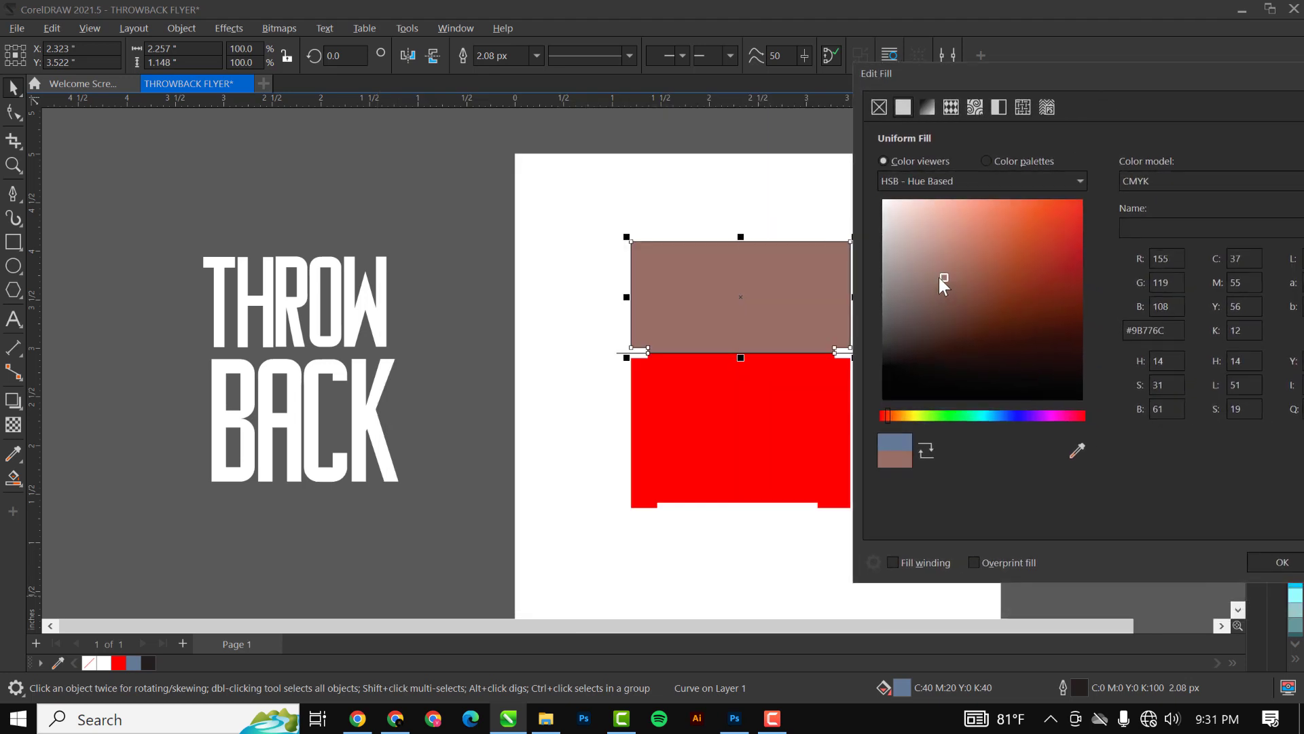
mouse_move(961, 272)
mouse_down()
mouse_move(1021, 293)
mouse_move(1030, 316)
mouse_up()
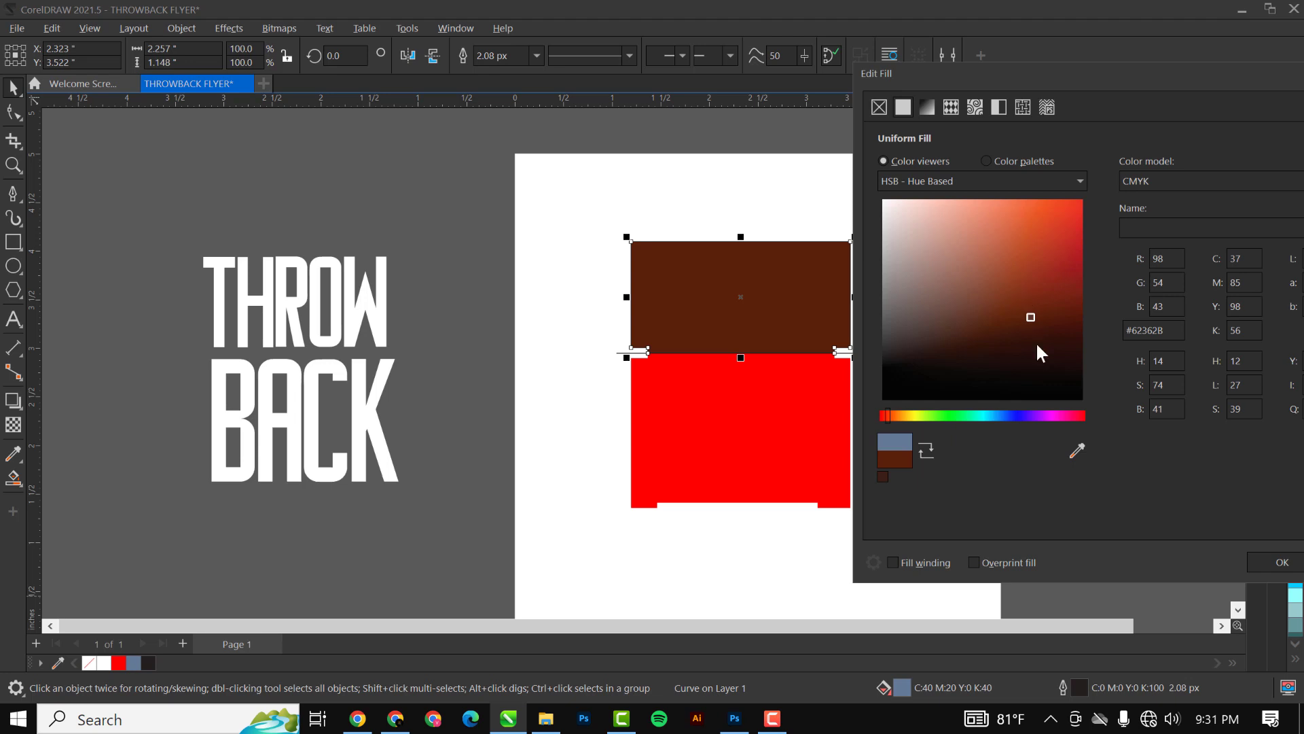
drag(1032, 315, 1036, 320)
click(1269, 564)
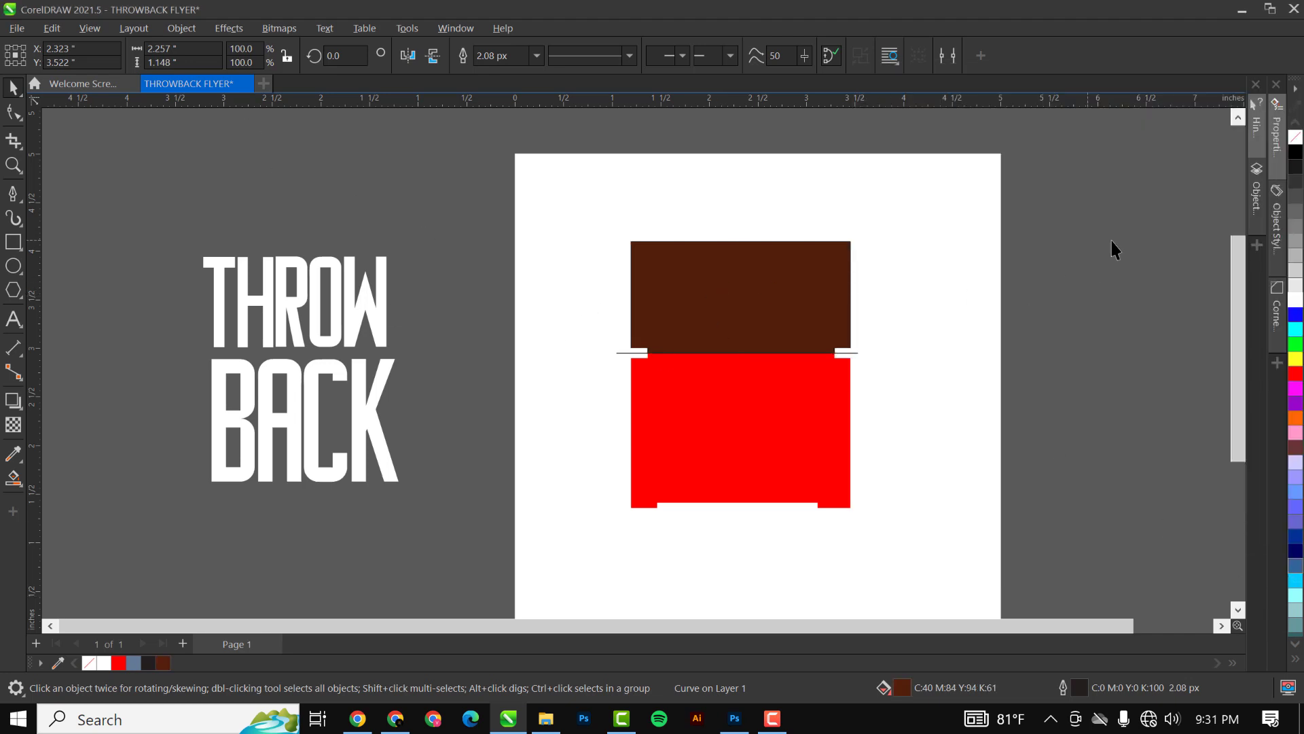
Delete the horizontal dividing line that runs through the two side notches
click(1134, 216)
scroll(816, 358, up, 4)
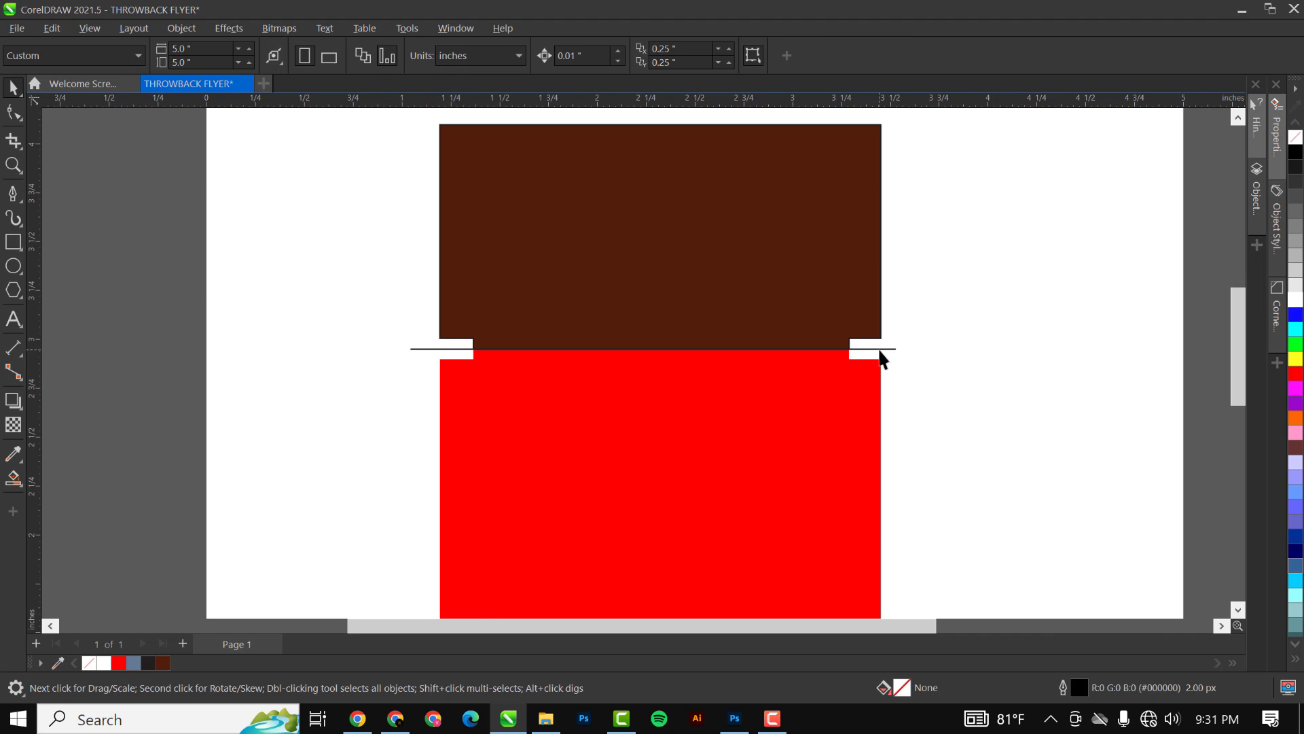
click(880, 350)
key(Delete)
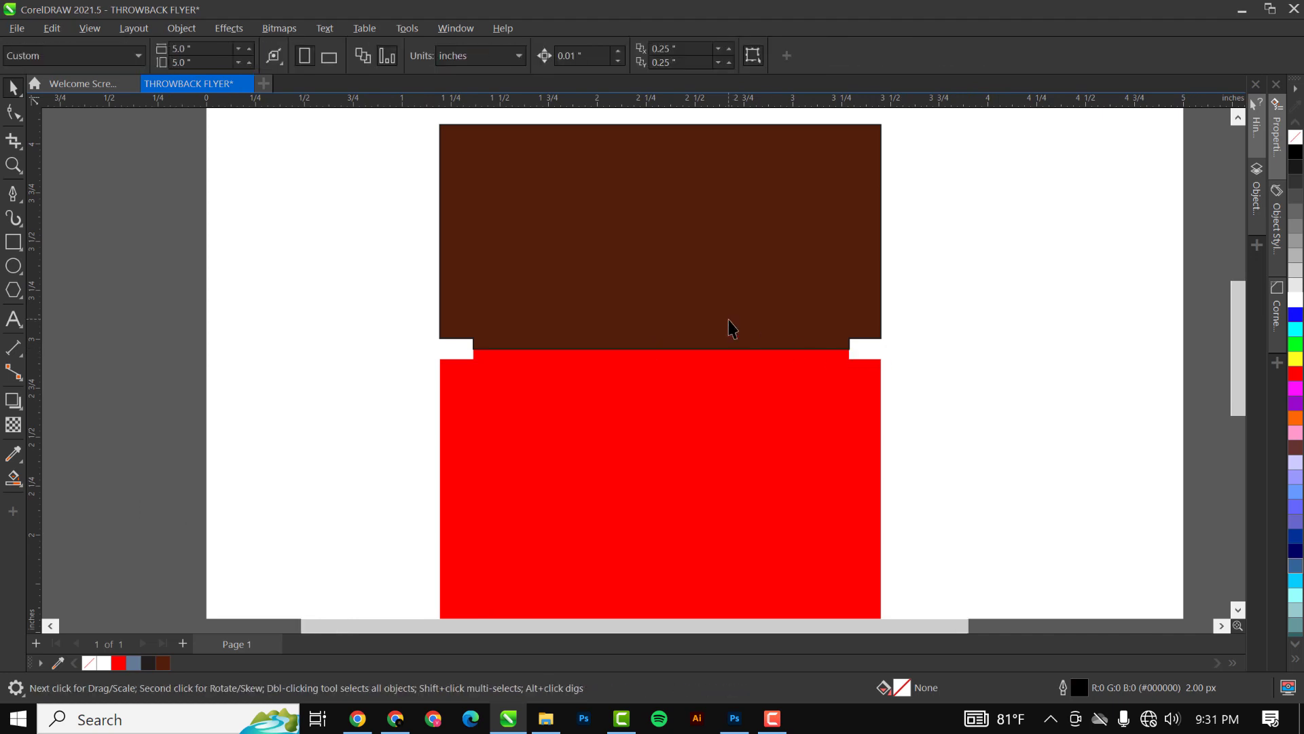
Try moving the dark brown upper shape sideways off the red block, and undo the move
scroll(729, 328, down, 2)
click(716, 288)
drag(716, 288, 315, 283)
scroll(312, 348, up, 2)
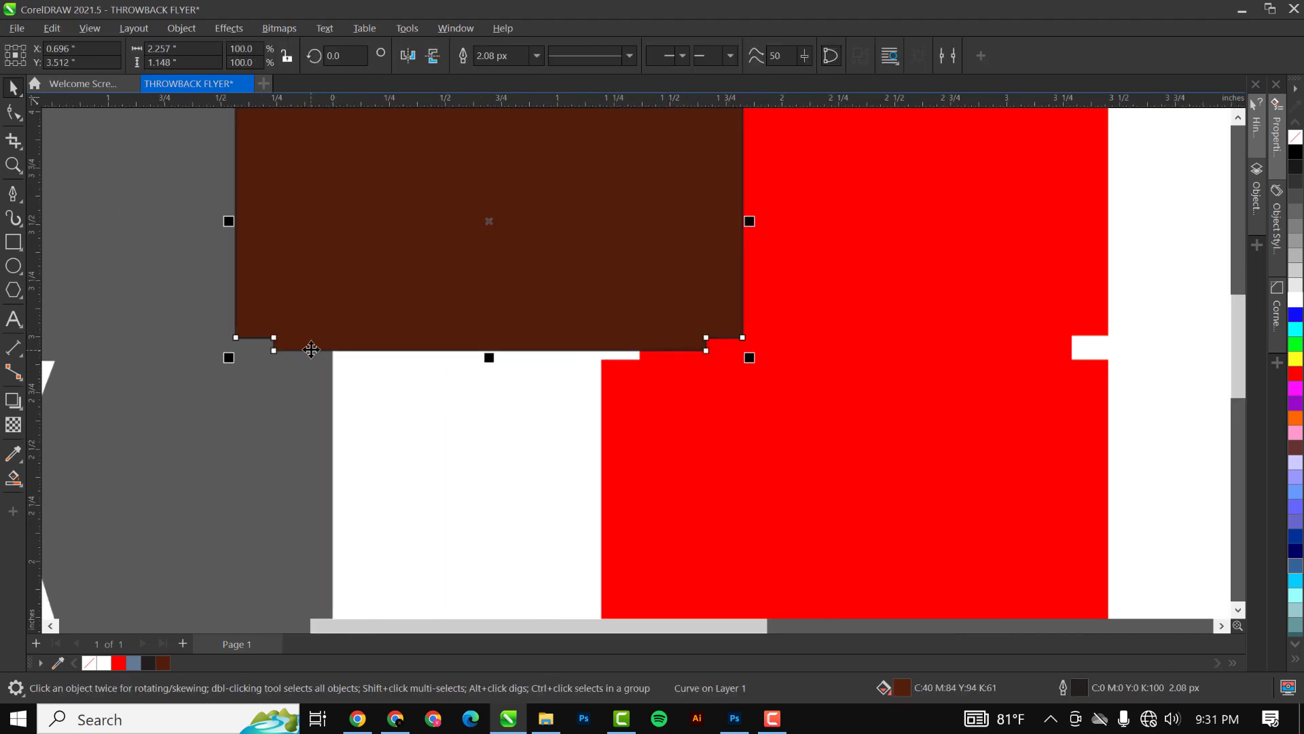
scroll(311, 349, up, 2)
key(ctrl+z)
Remove the outline from the dark brown upper shape
scroll(417, 436, down, 2)
scroll(937, 321, down, 1)
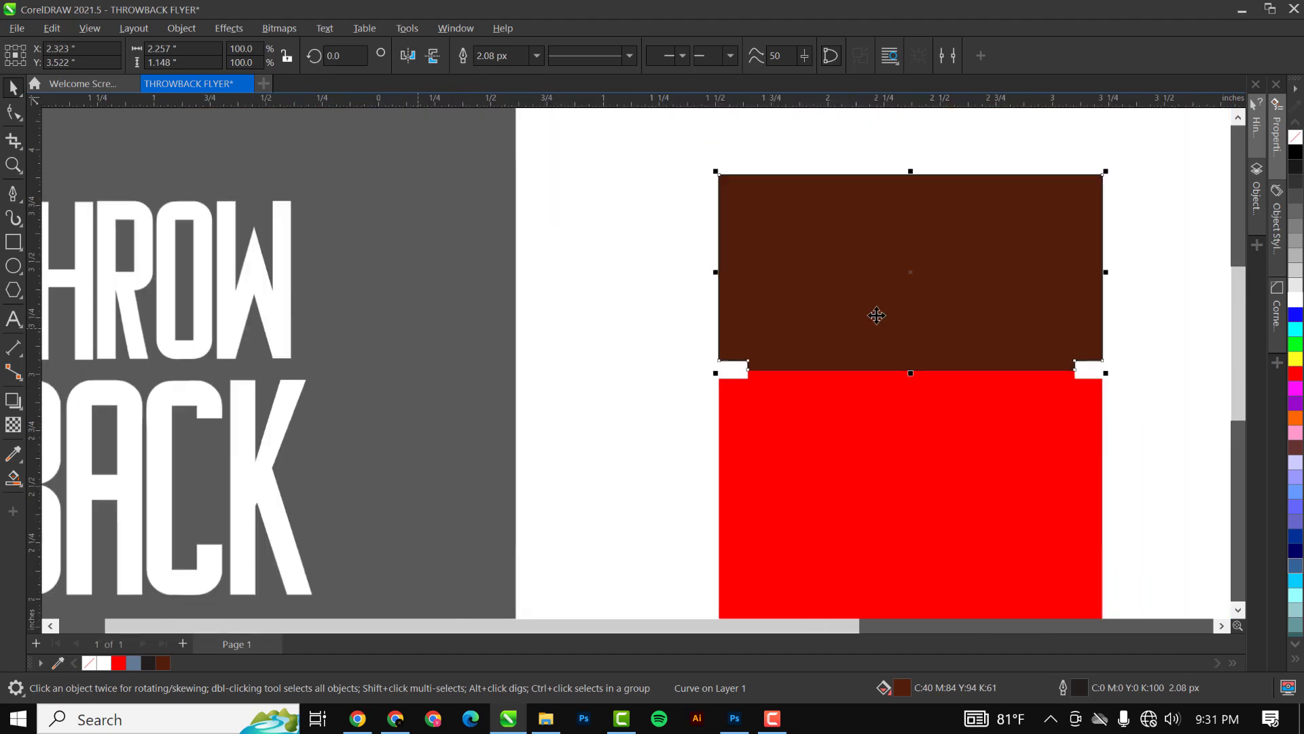
scroll(877, 315, down, 1)
scroll(729, 315, down, 1)
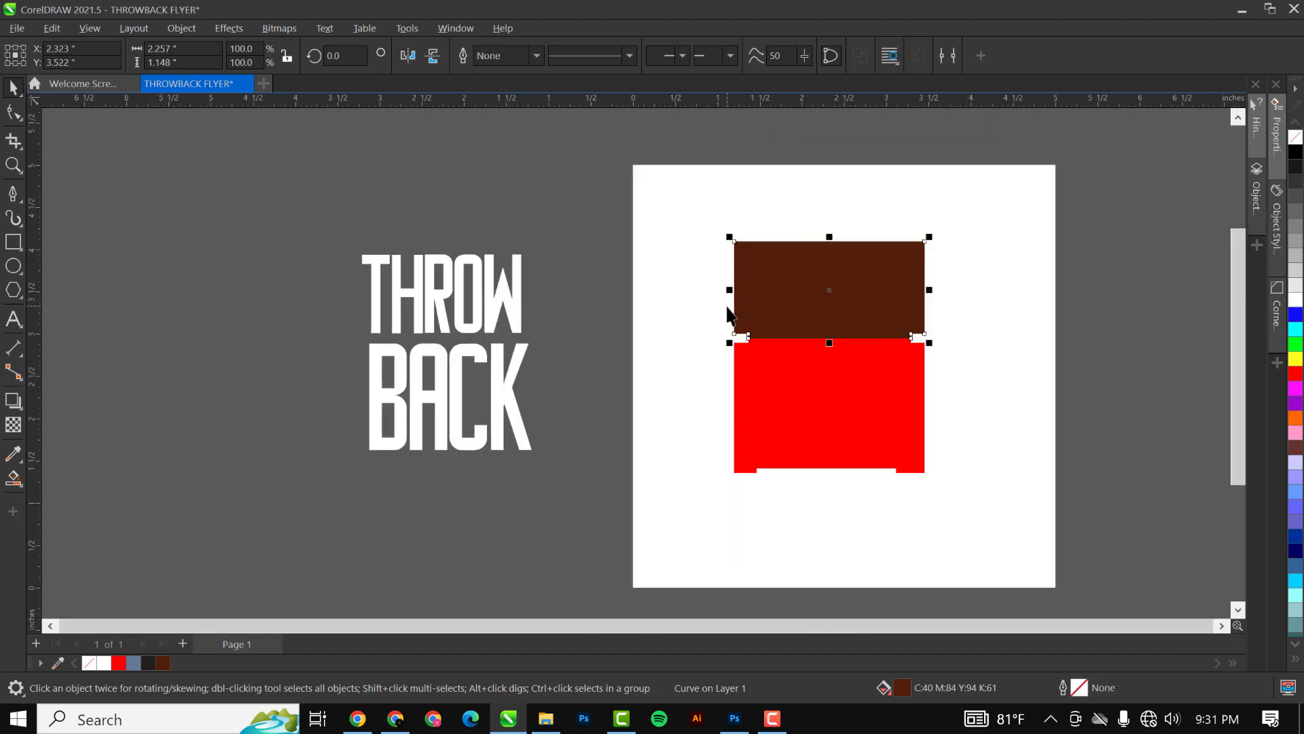
Move the THROW BACK text group onto the brown and red block and bring it to the front
click(490, 331)
drag(496, 333, 871, 336)
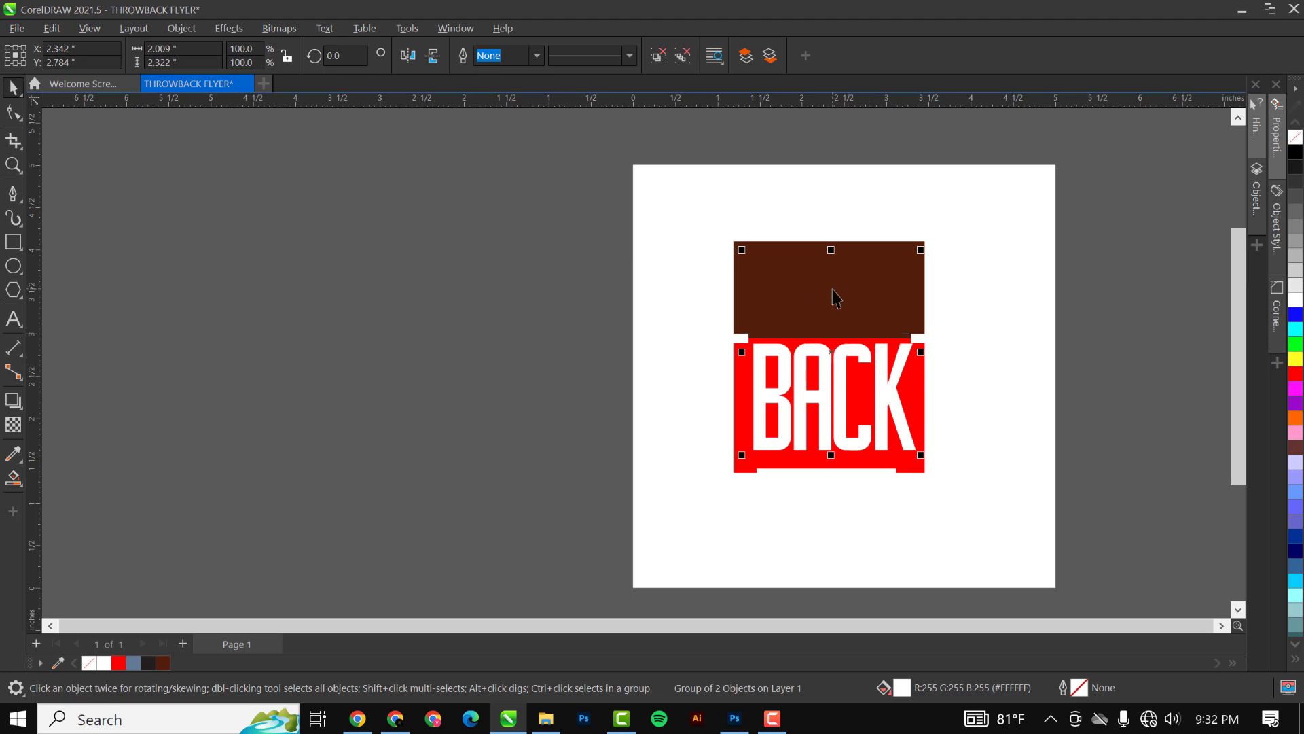
key(shift+Page_Up)
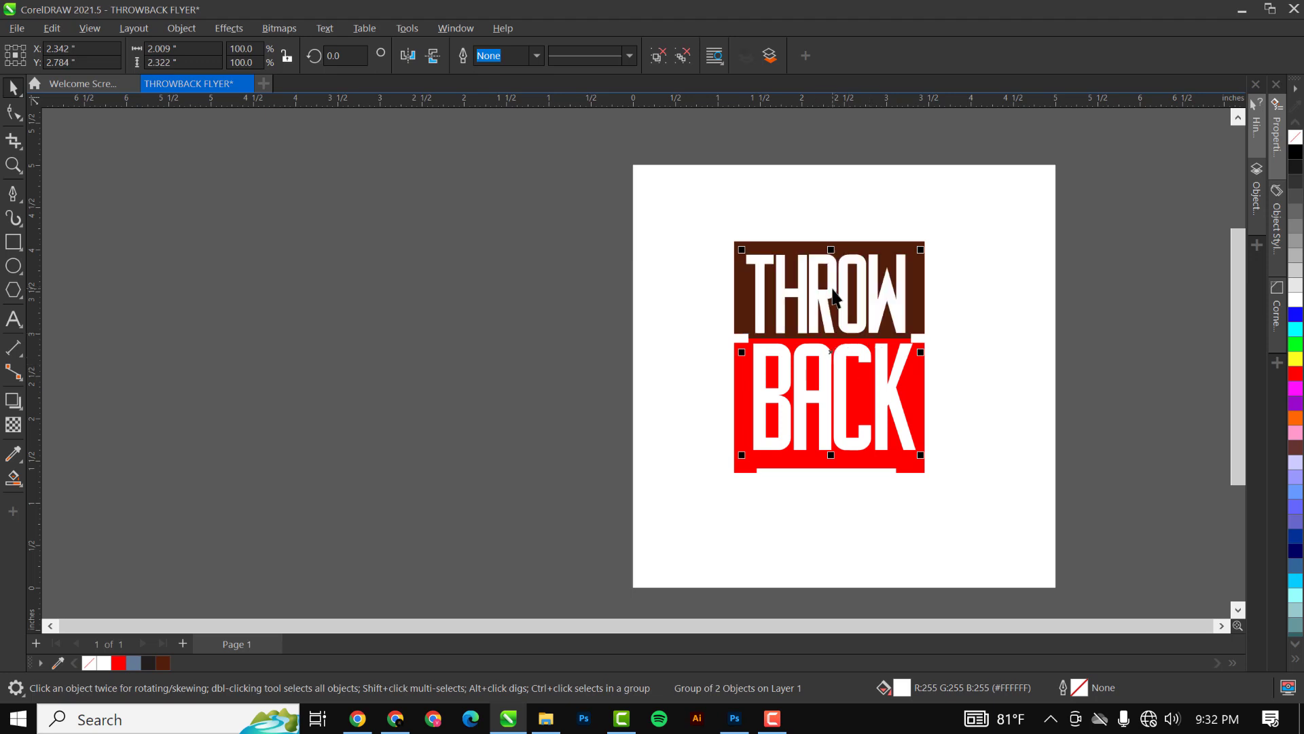
scroll(897, 348, up, 3)
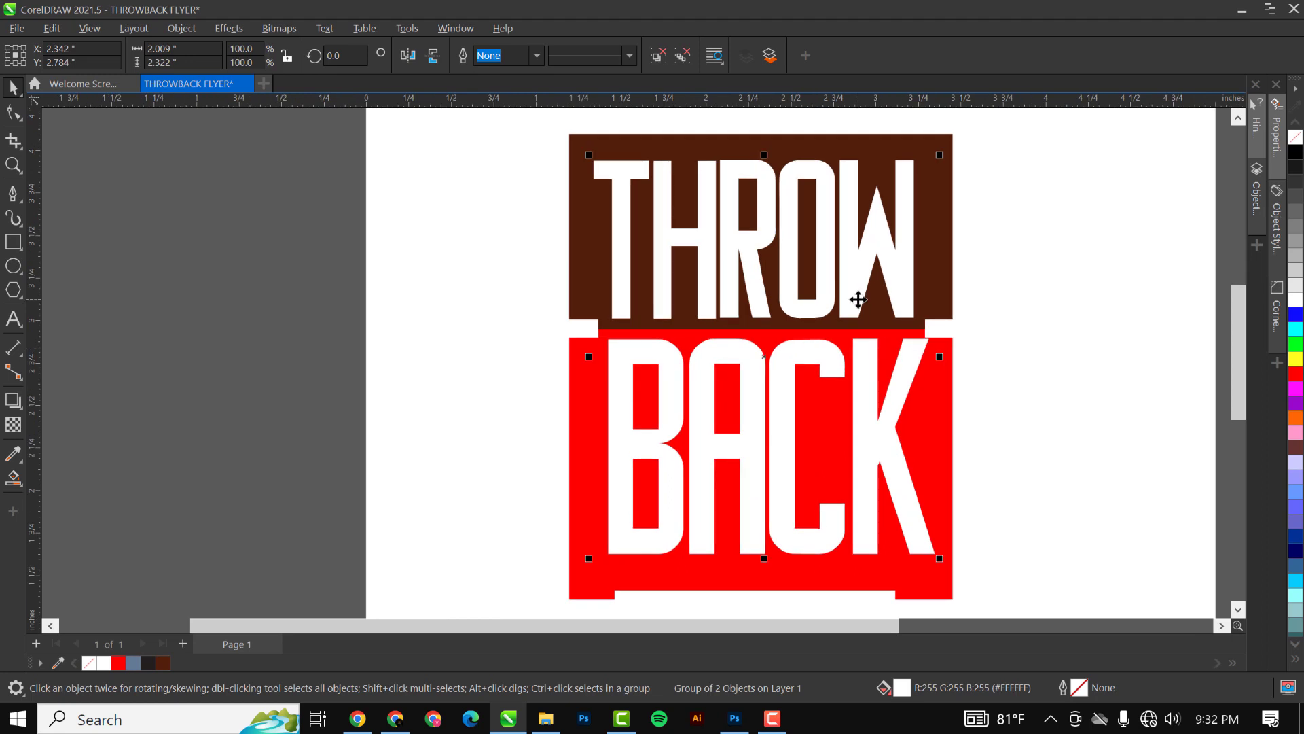
scroll(693, 337, down, 4)
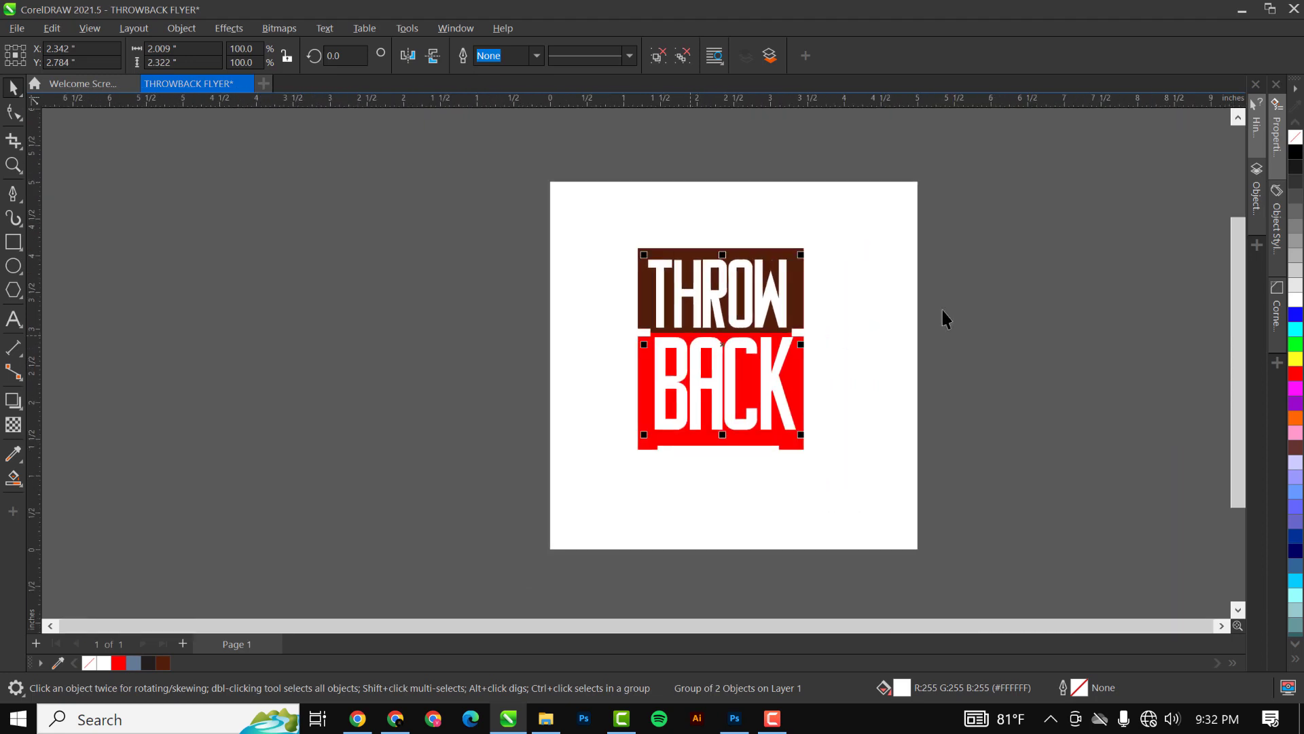
Select the white 5 by 5 inch background rectangle, try moving it partly off the page twice, and undo each move
click(908, 248)
click(858, 233)
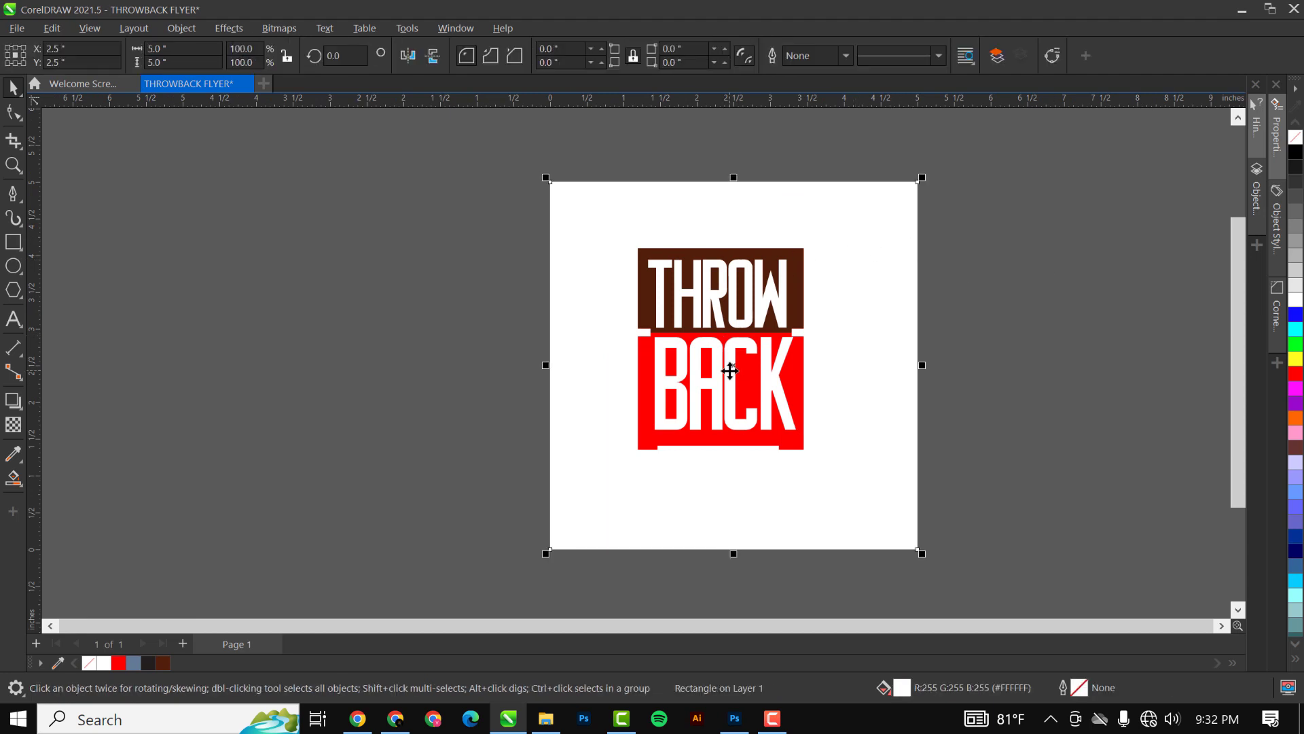
scroll(725, 394, up, 2)
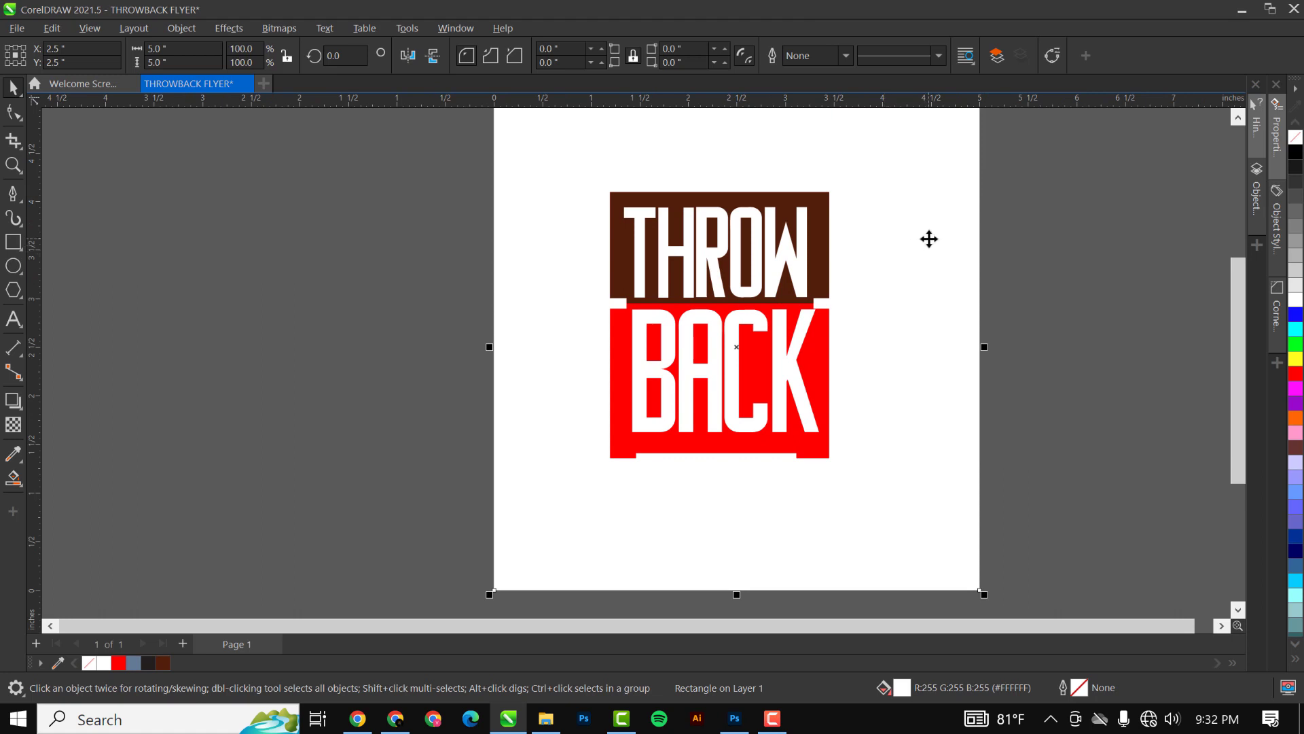
scroll(928, 262, down, 1)
drag(908, 194, 653, 215)
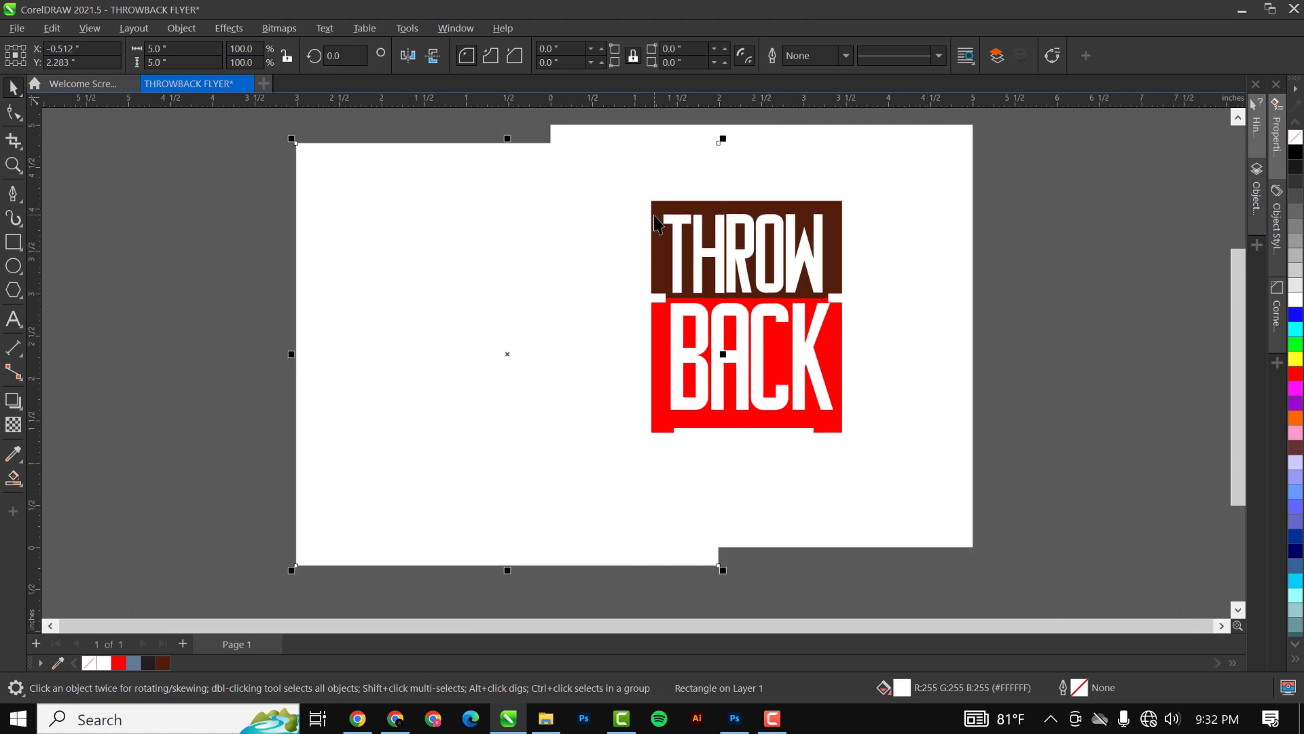
key(ctrl+z)
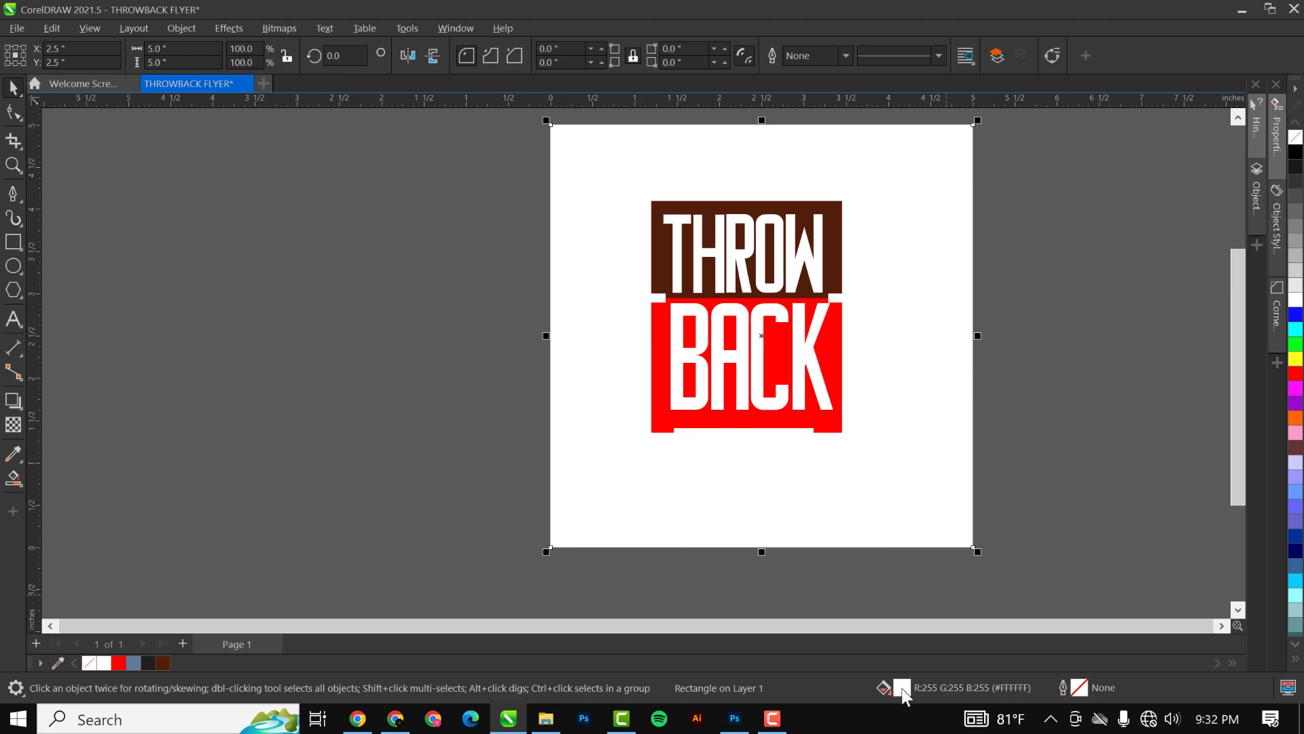
drag(911, 471, 720, 496)
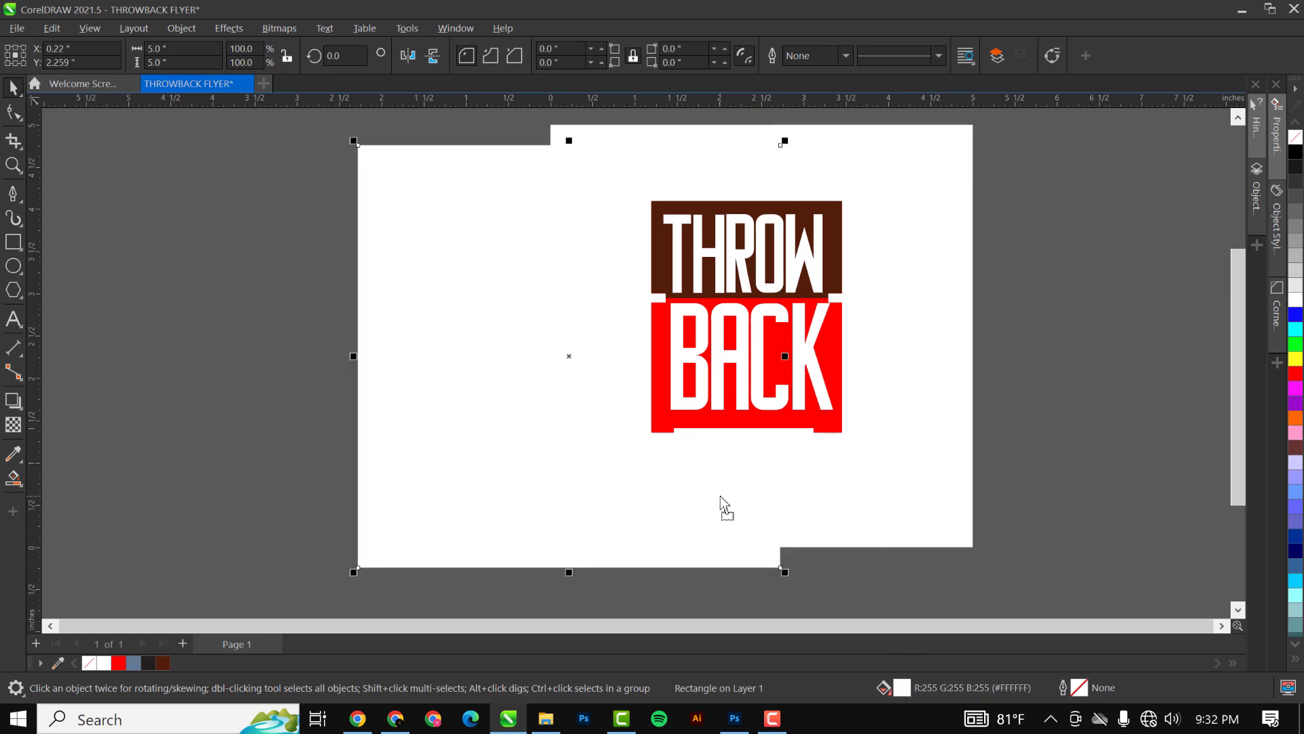
key(ctrl+z)
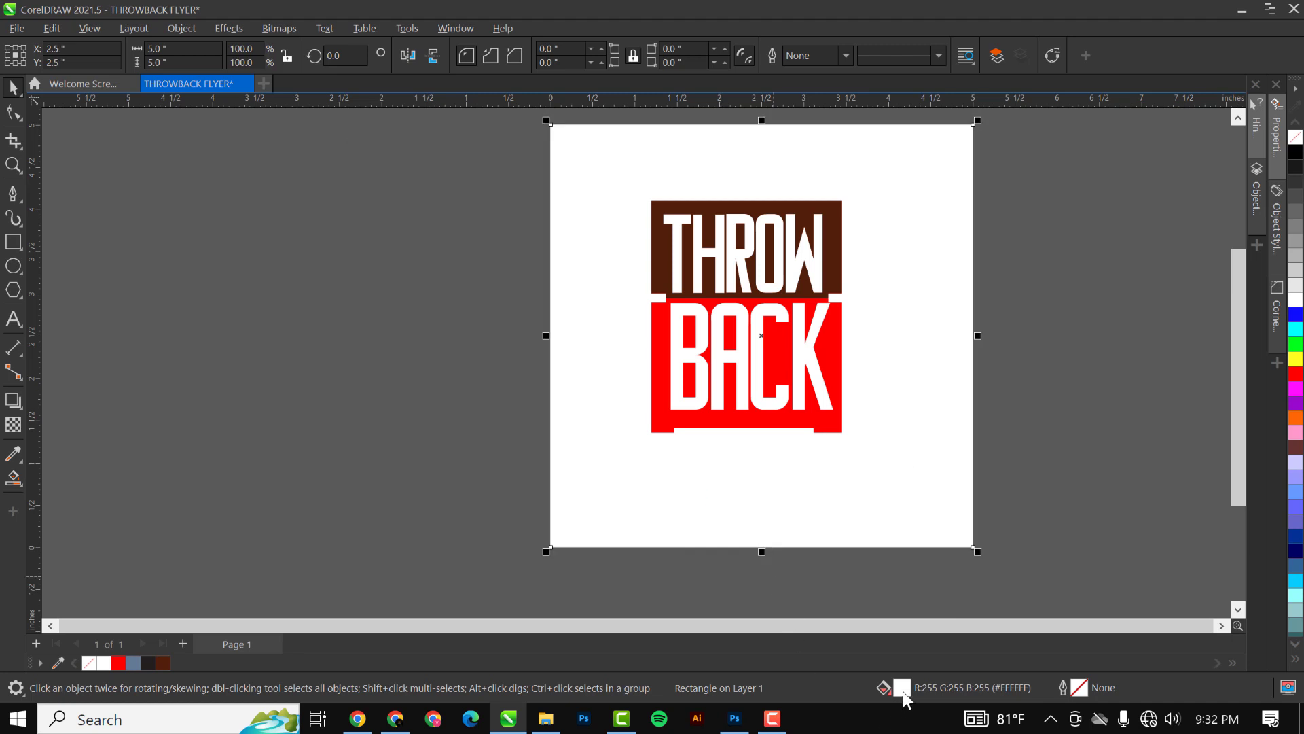
Fill the background rectangle with the uniform dark maroon colour #310000 and deselect it
double_click(903, 692)
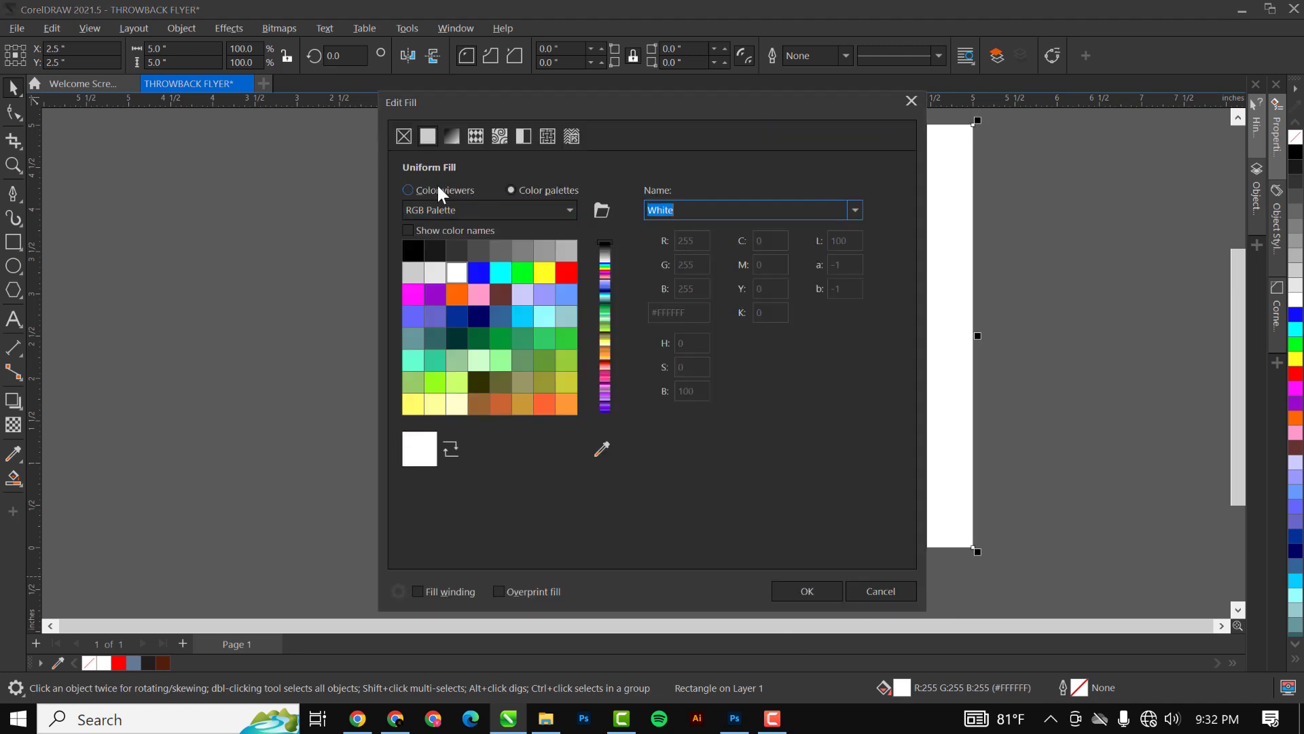
click(420, 189)
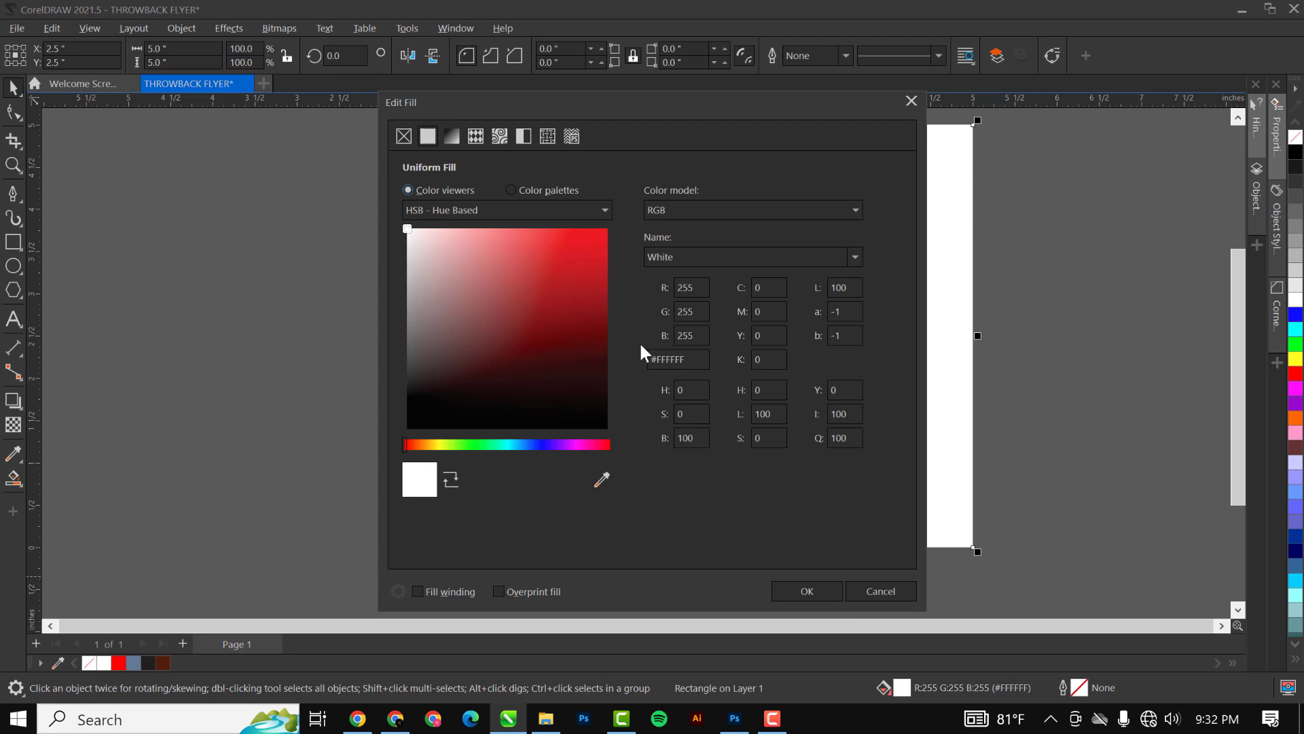
drag(691, 361, 608, 368)
text(310000)
click(799, 590)
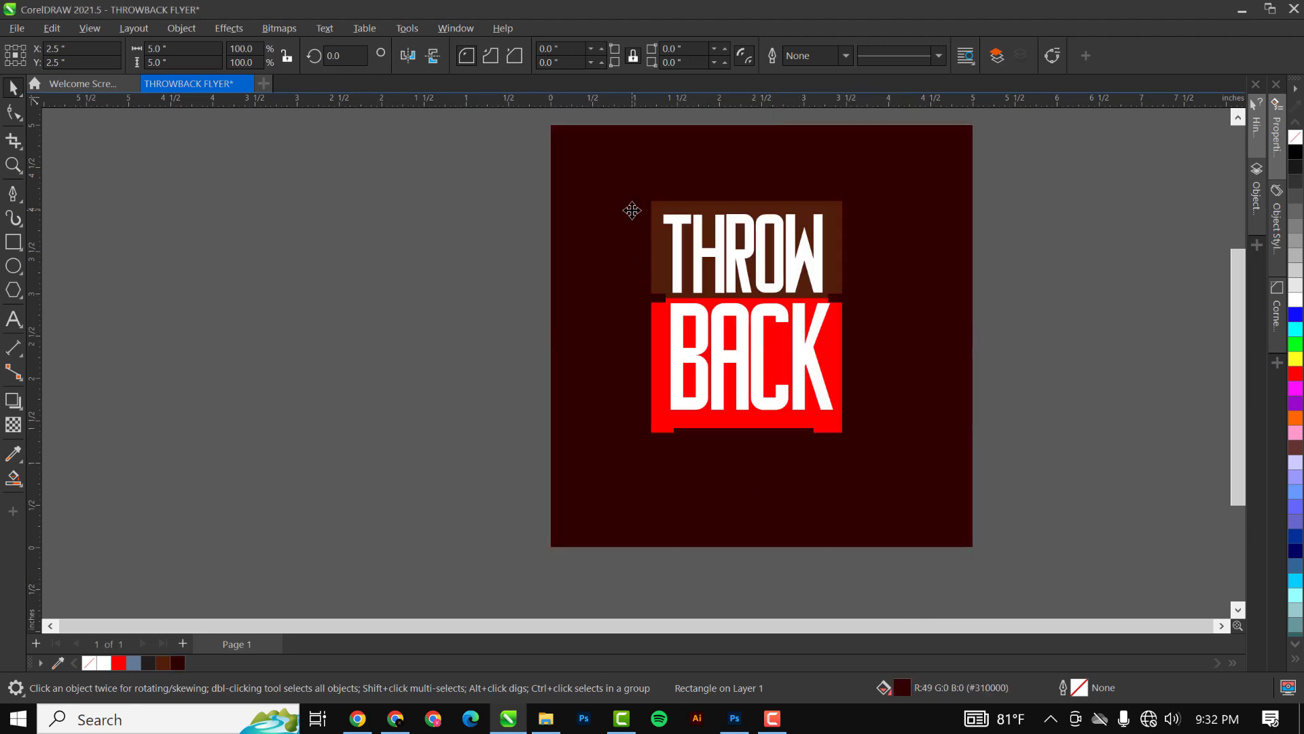
click(917, 182)
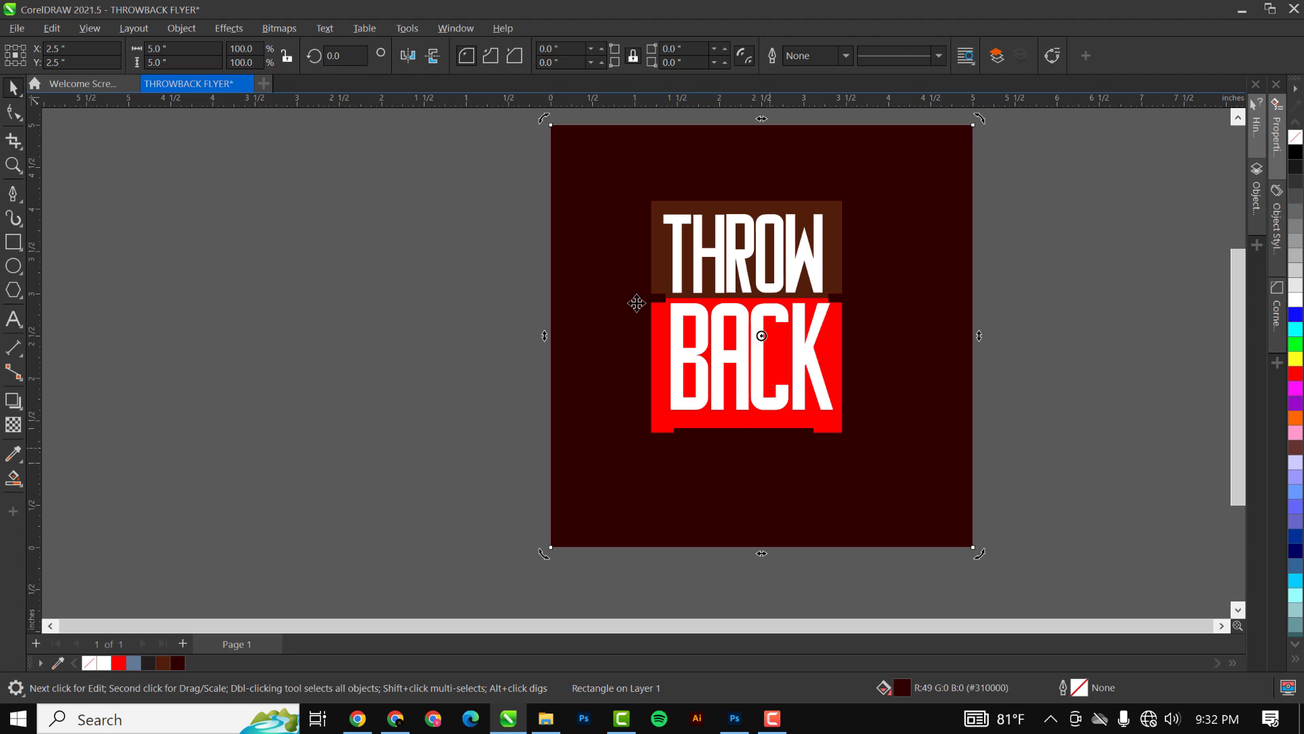
click(387, 262)
Draw a rectangle about 1.94 by 0.41 inches overlapping the lower edge of the red block
scroll(872, 440, up, 1)
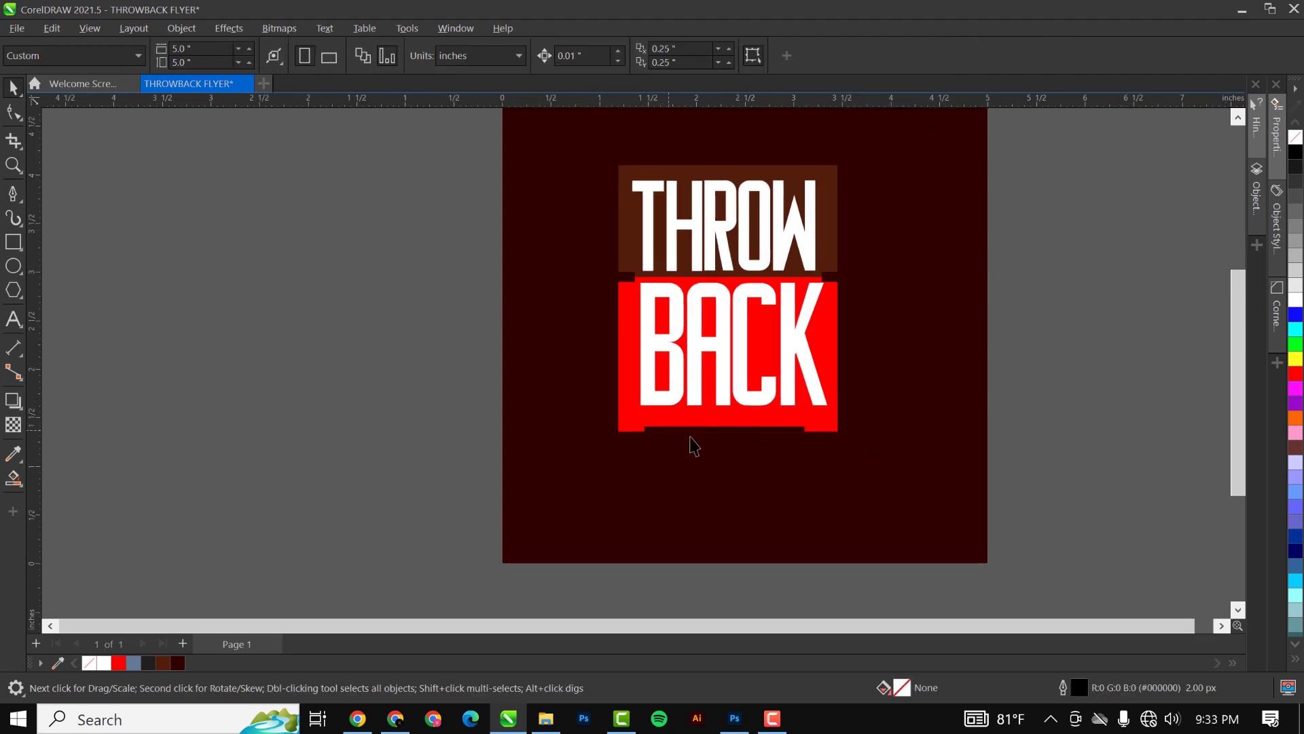
click(13, 241)
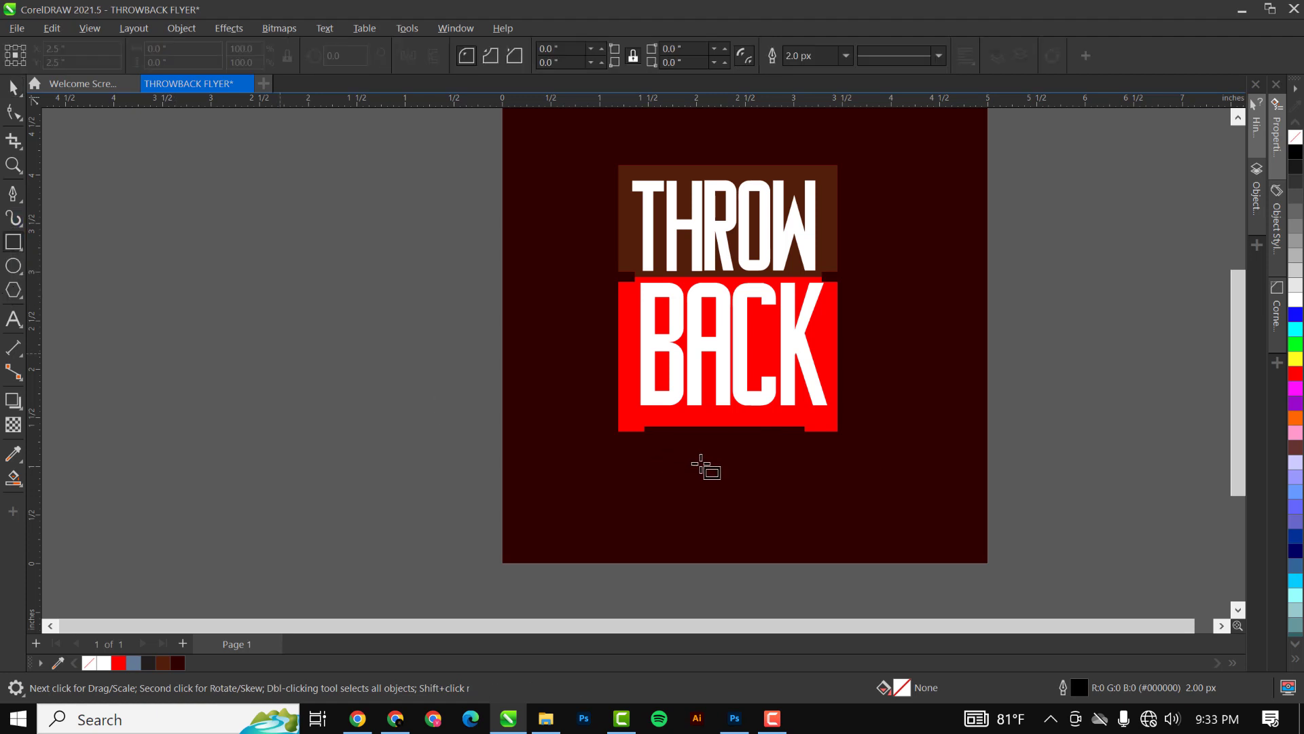
scroll(732, 465, up, 1)
scroll(733, 465, up, 1)
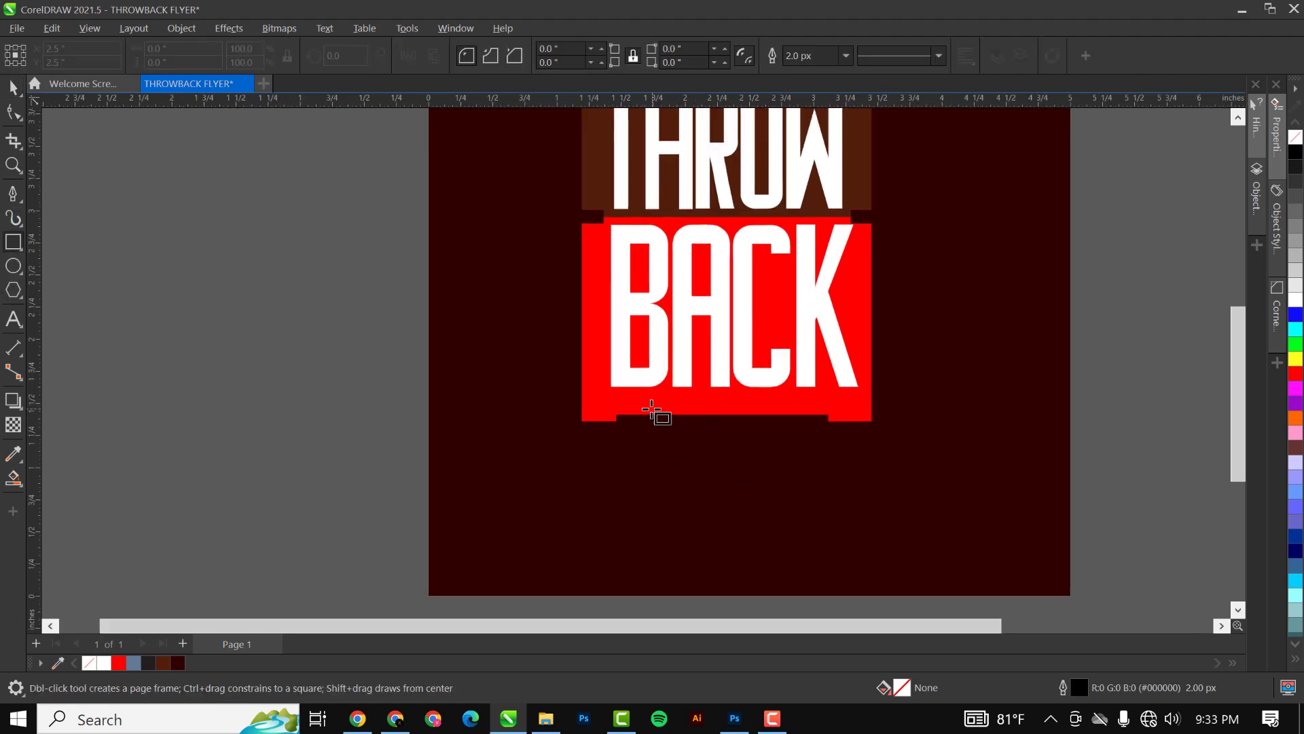
drag(640, 400, 889, 453)
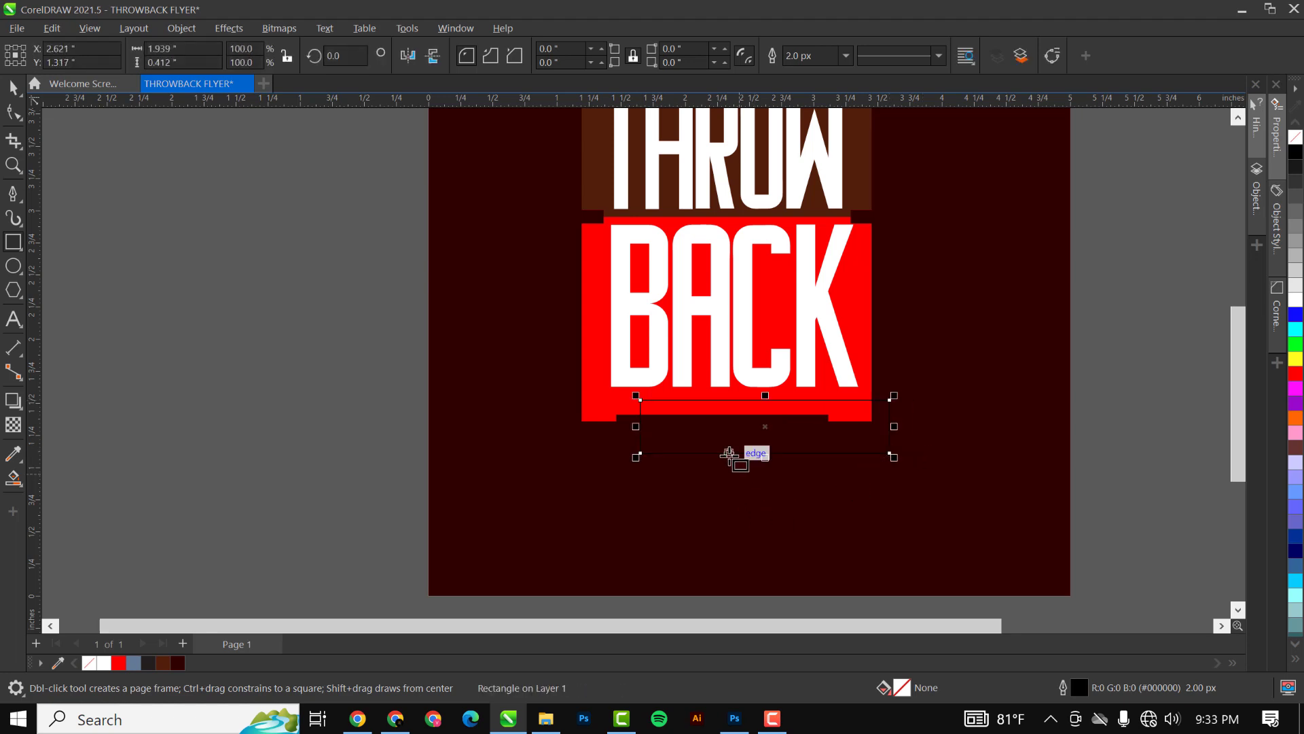
scroll(744, 452, down, 1)
scroll(825, 194, up, 2)
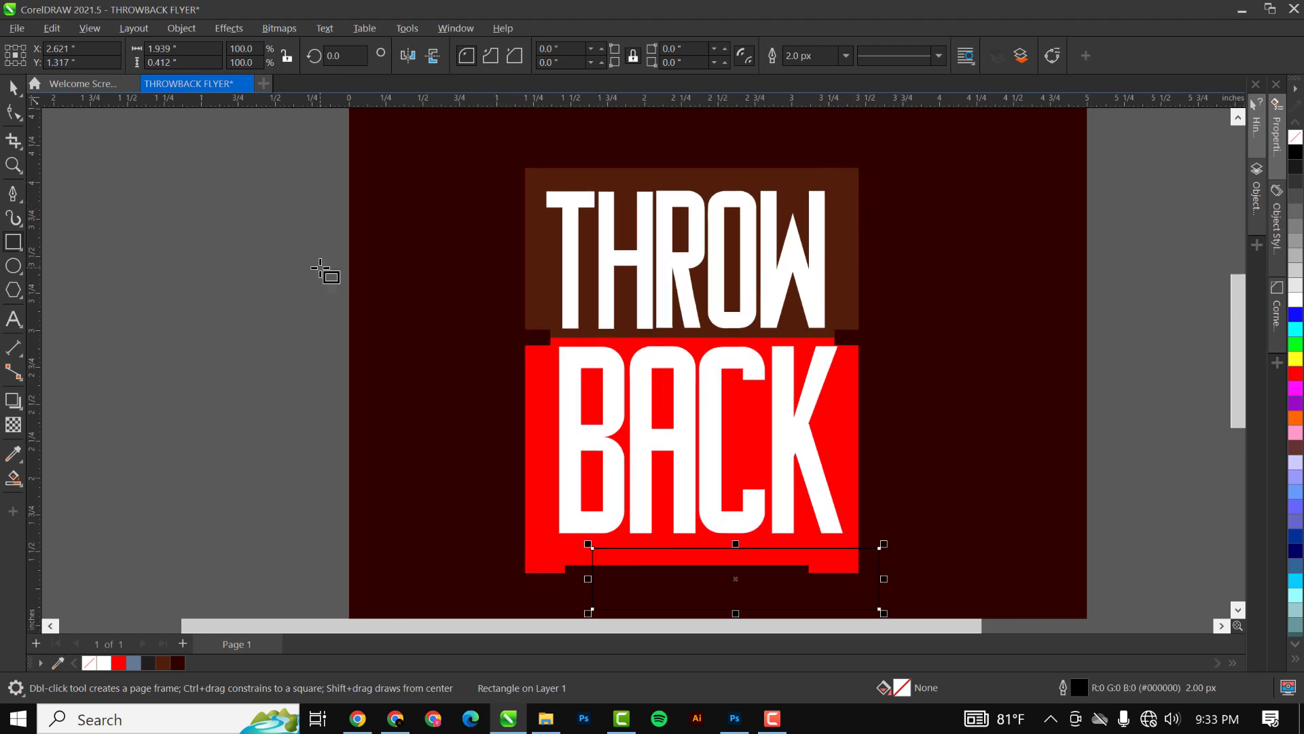
Sample the brown behind THROW, C40 M84 Y94 K61, with the Color Eyedropper and fill the new rectangle with it
click(14, 455)
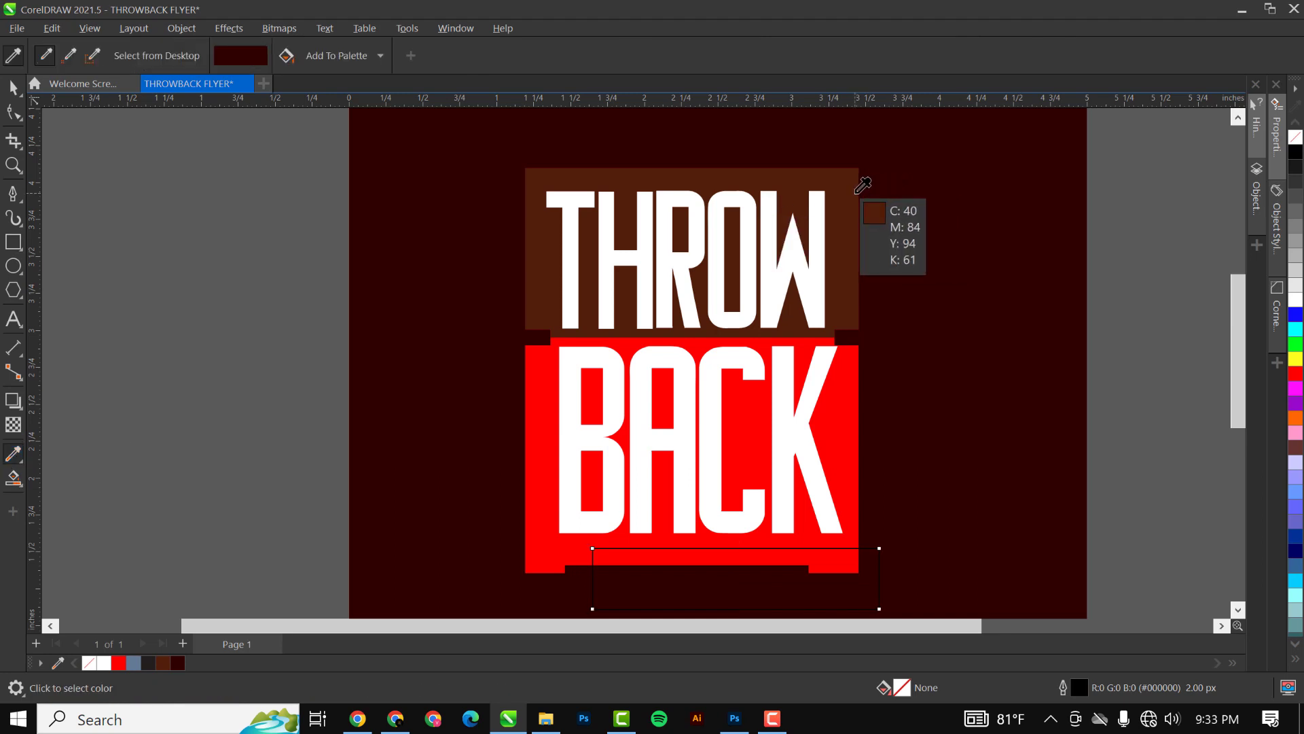
click(857, 192)
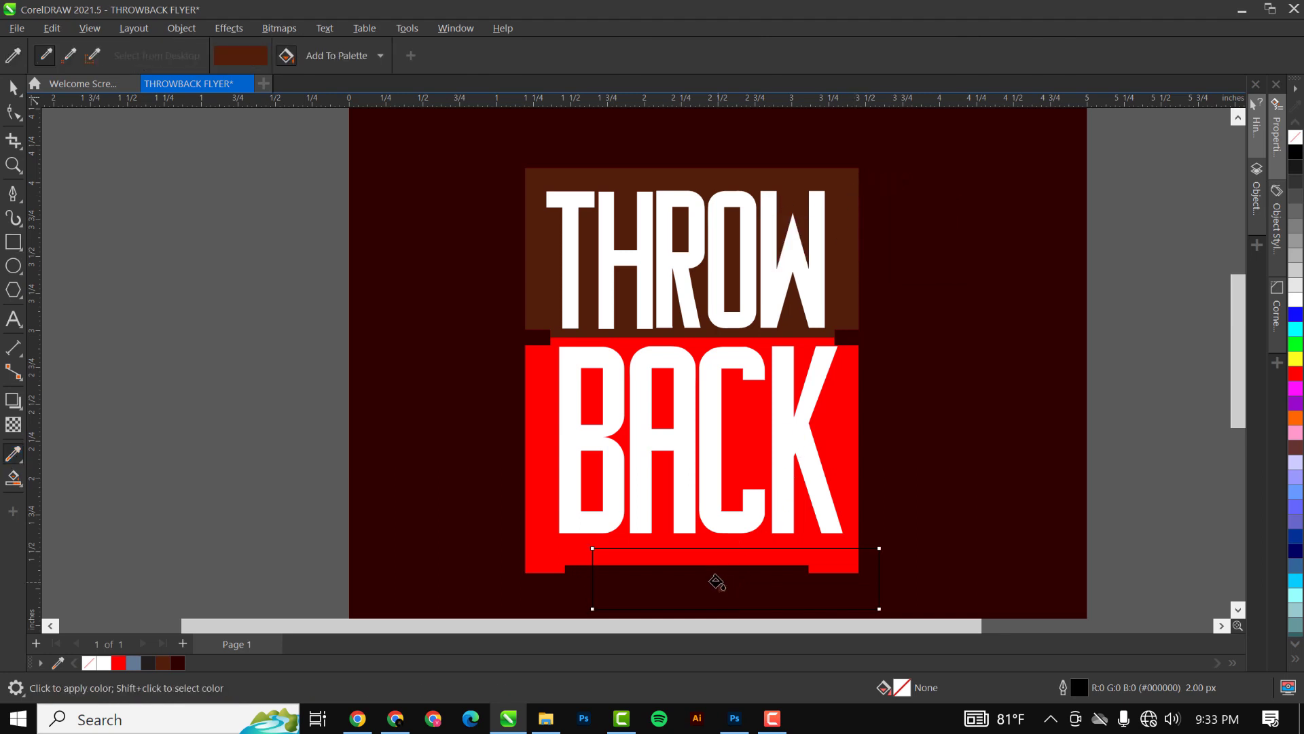
click(716, 581)
key(space)
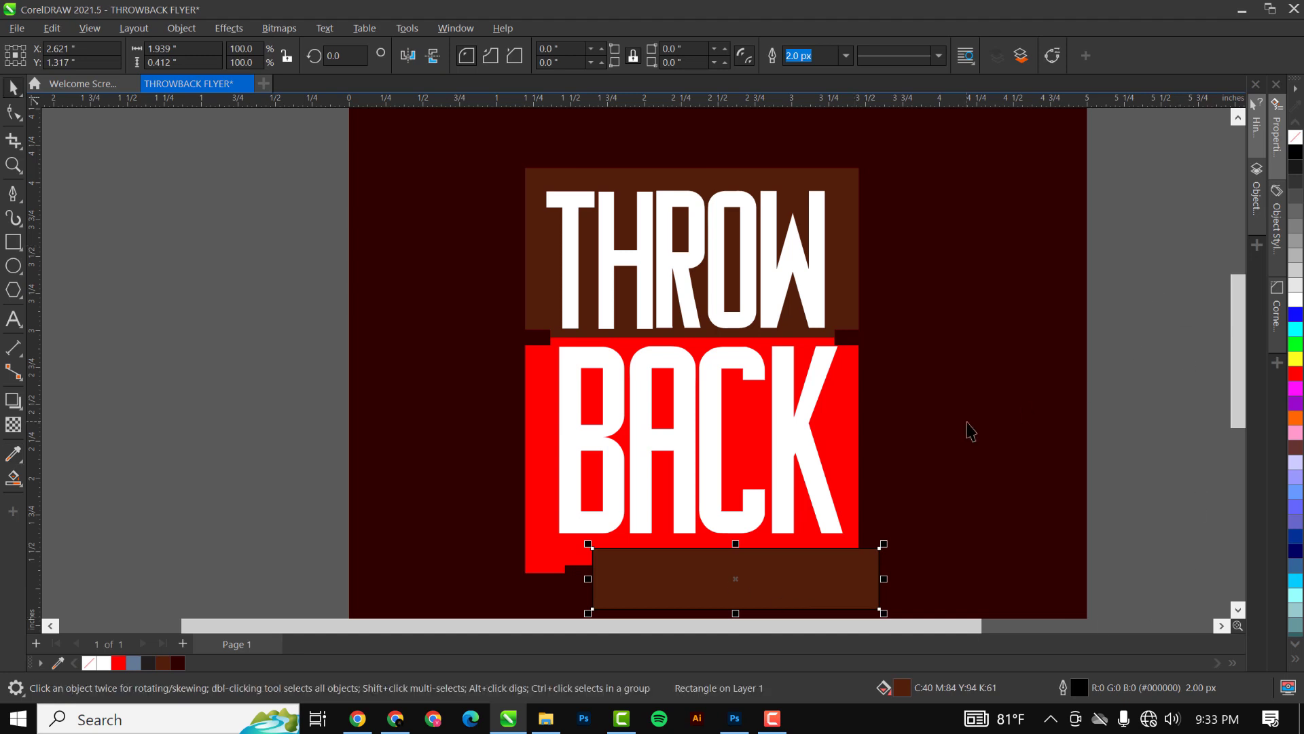
Select the brown block behind THROW and fill it with the RGB dark brown #30140E
click(971, 431)
click(809, 579)
click(849, 174)
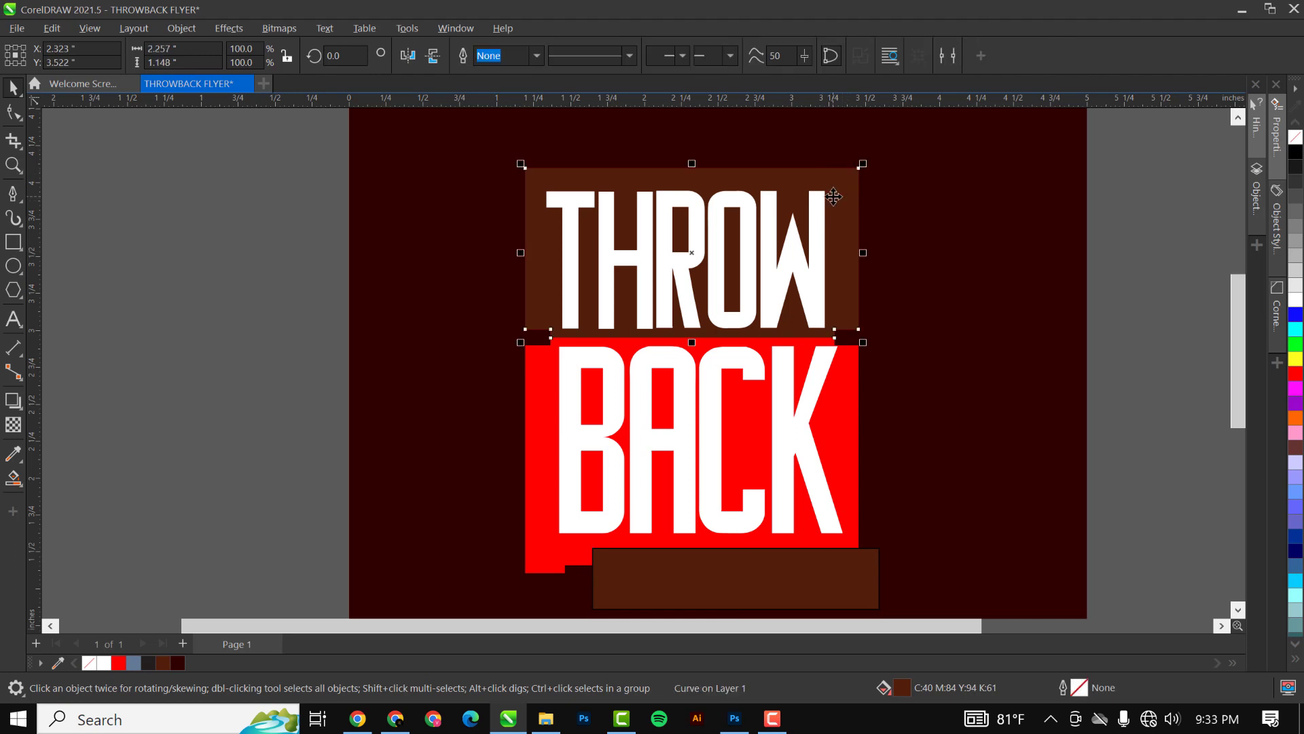
scroll(835, 193, up, 2)
scroll(835, 192, down, 2)
scroll(835, 192, up, 2)
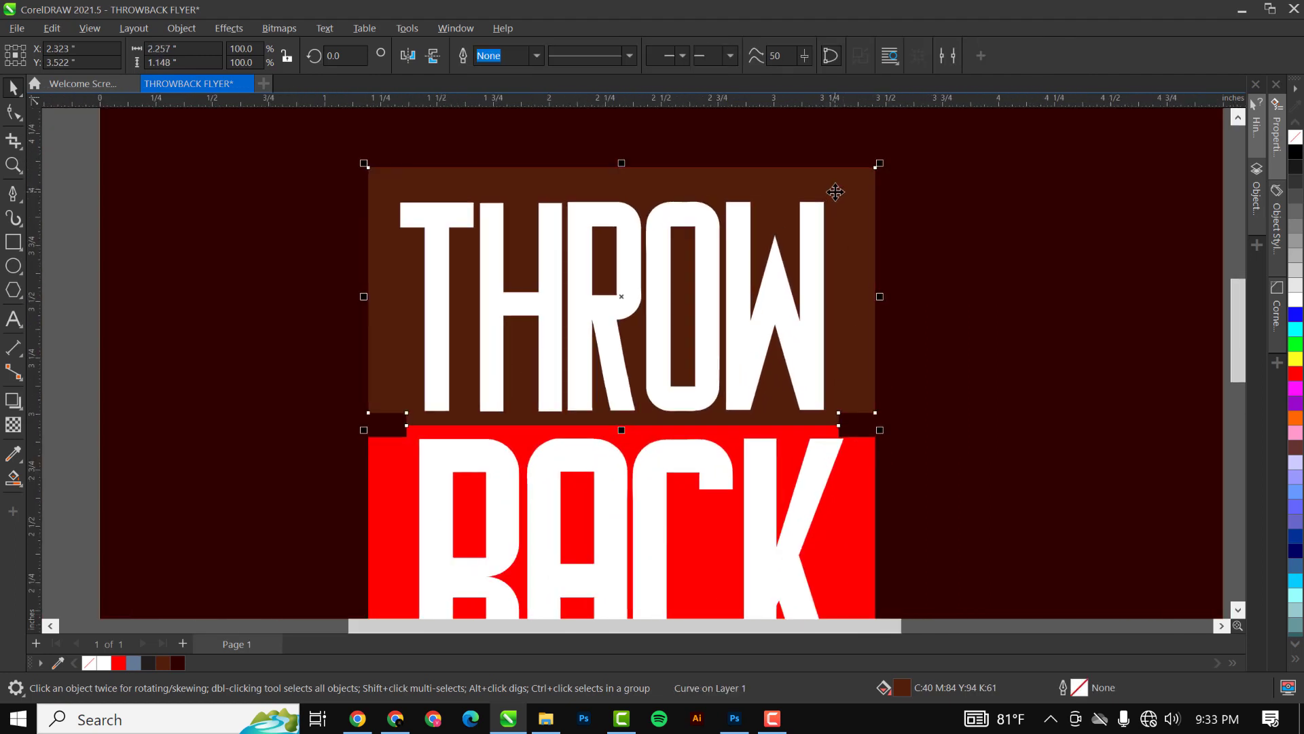
scroll(829, 256, down, 2)
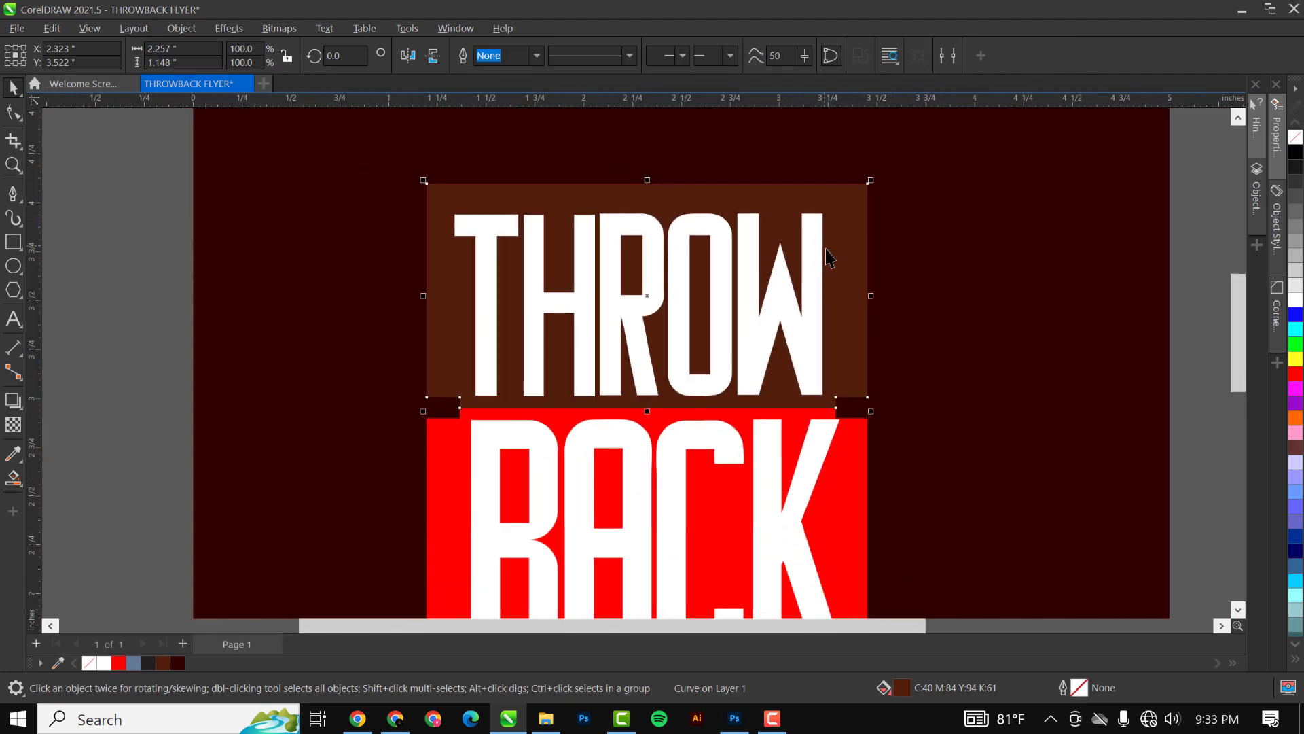
scroll(853, 297, down, 1)
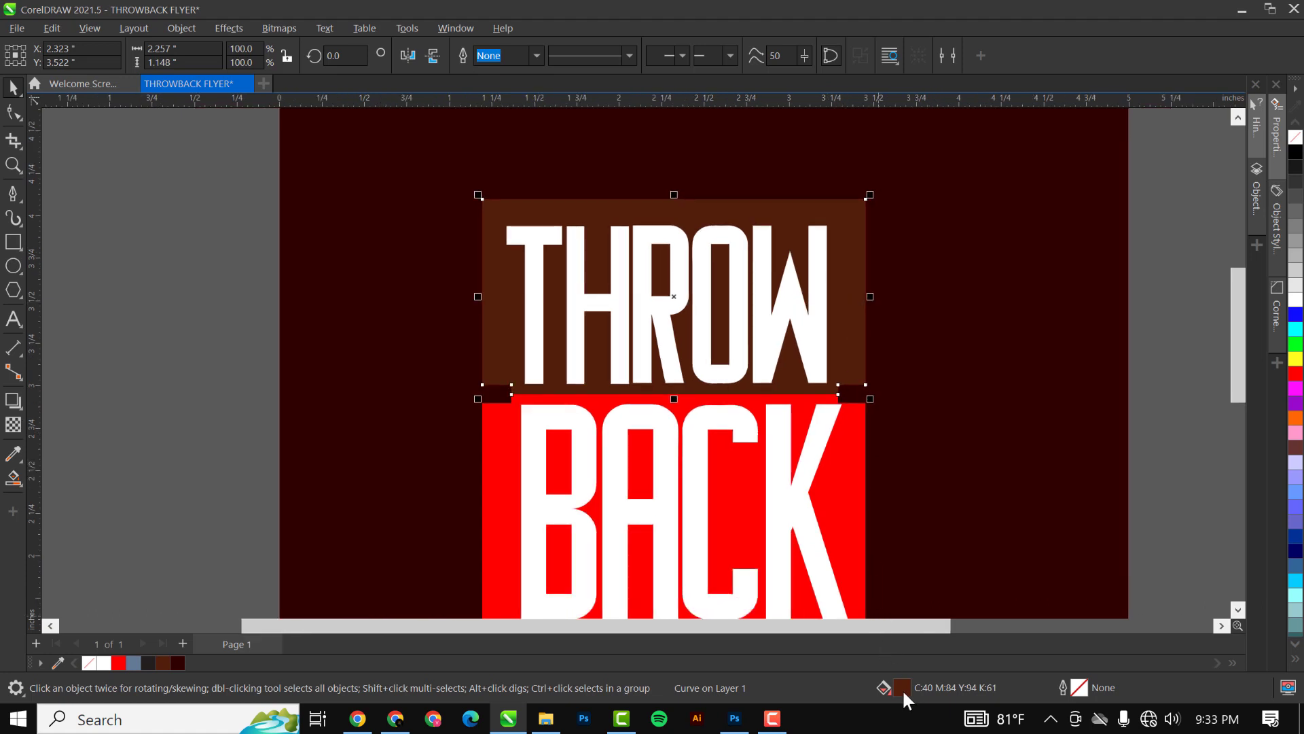
double_click(902, 689)
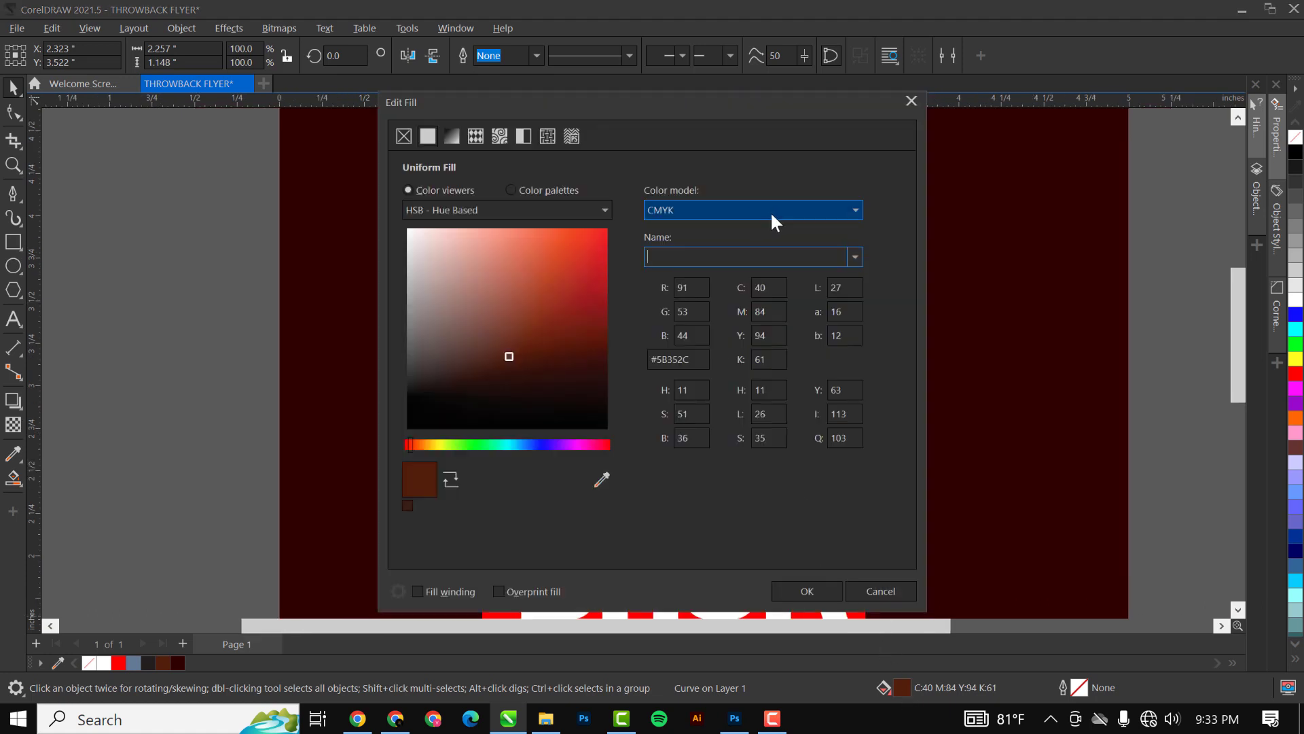
click(773, 205)
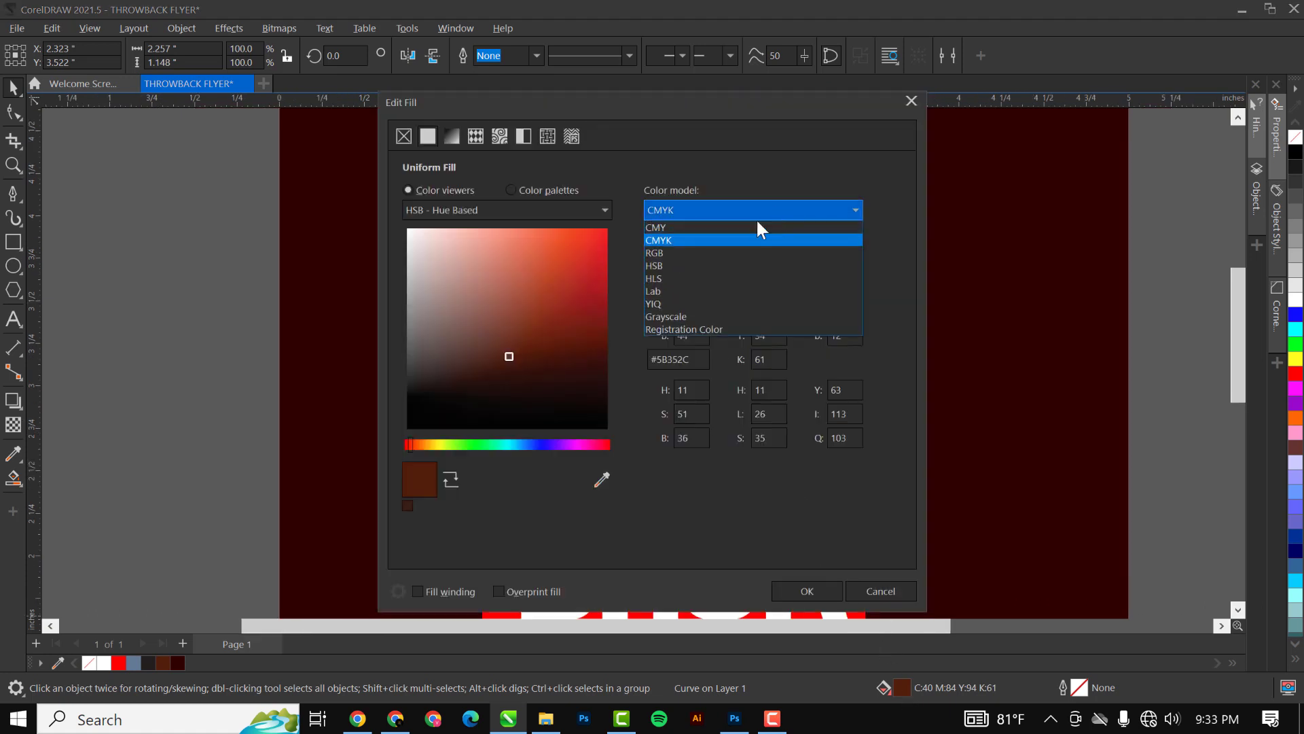
click(683, 254)
drag(506, 365, 549, 401)
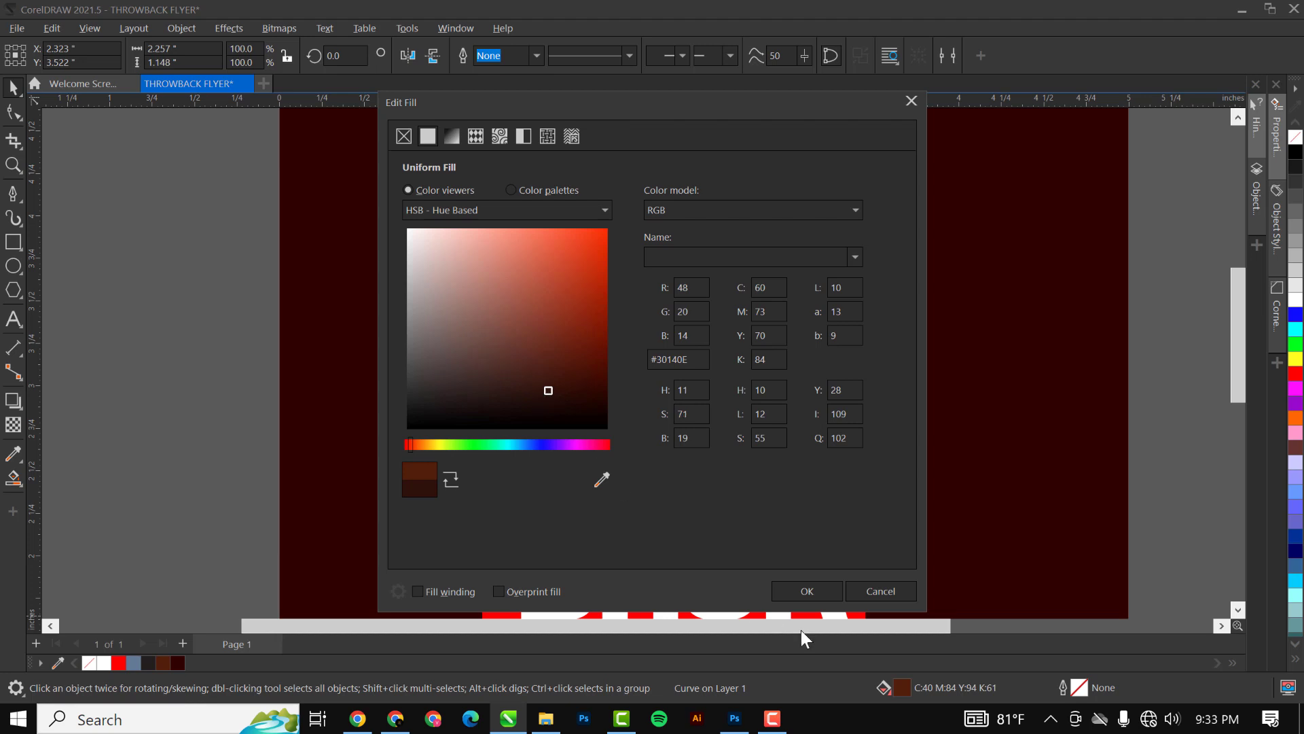
click(809, 591)
scroll(781, 199, down, 1)
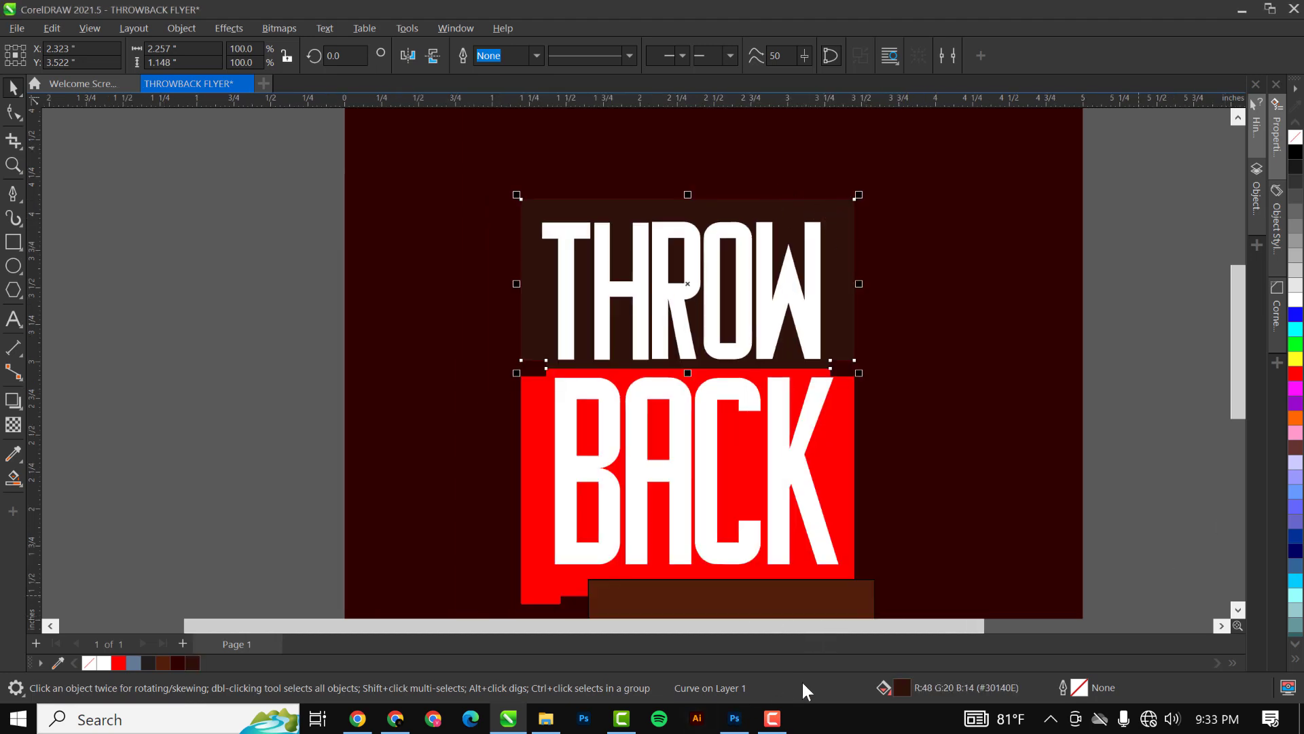
Change the uniform fill of the block behind THROW to the reddish brown #572014
key(shift+F11)
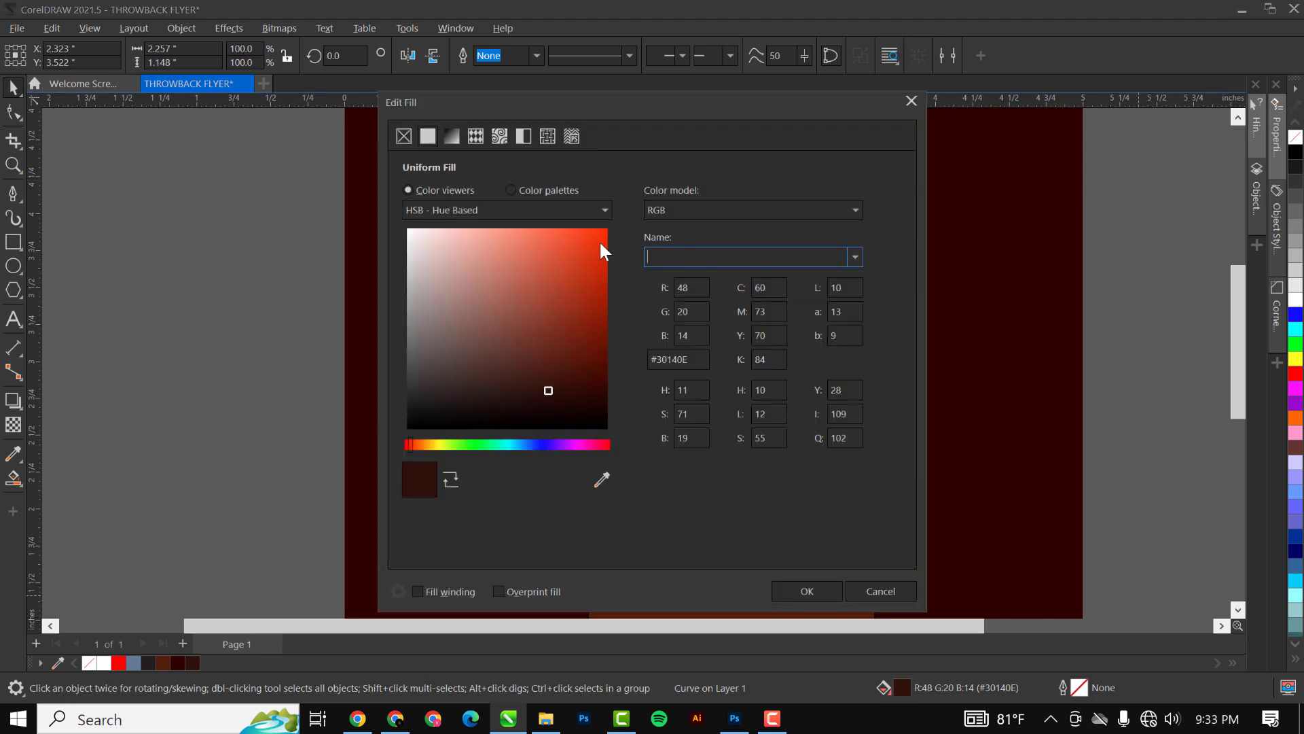
drag(546, 392, 552, 362)
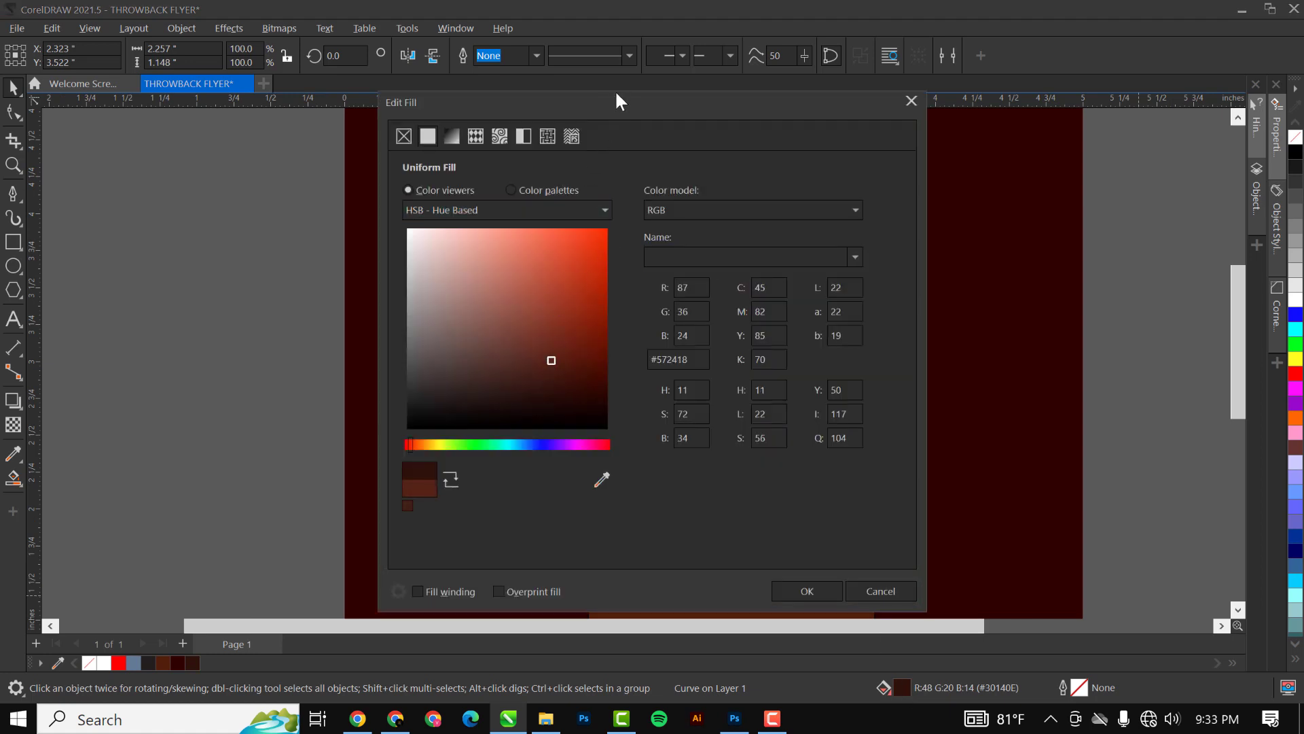
drag(617, 95, 1048, 93)
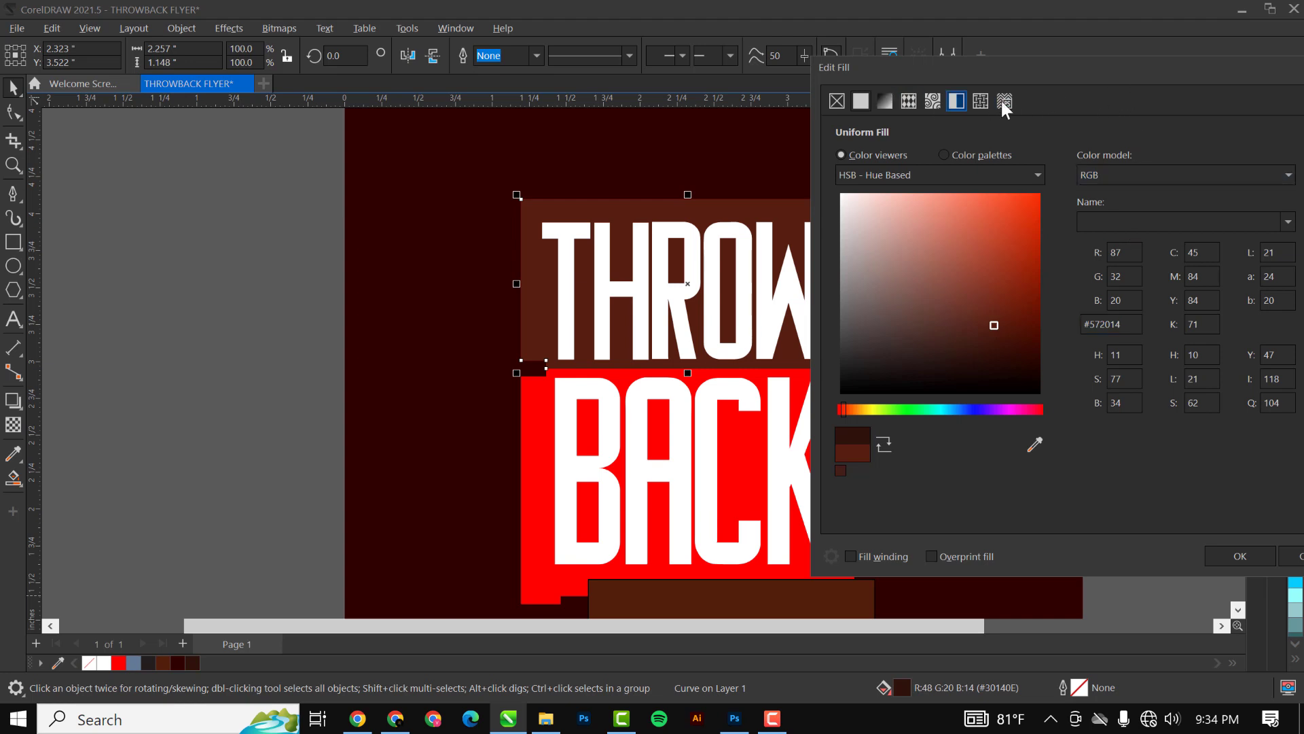
drag(1009, 67, 673, 55)
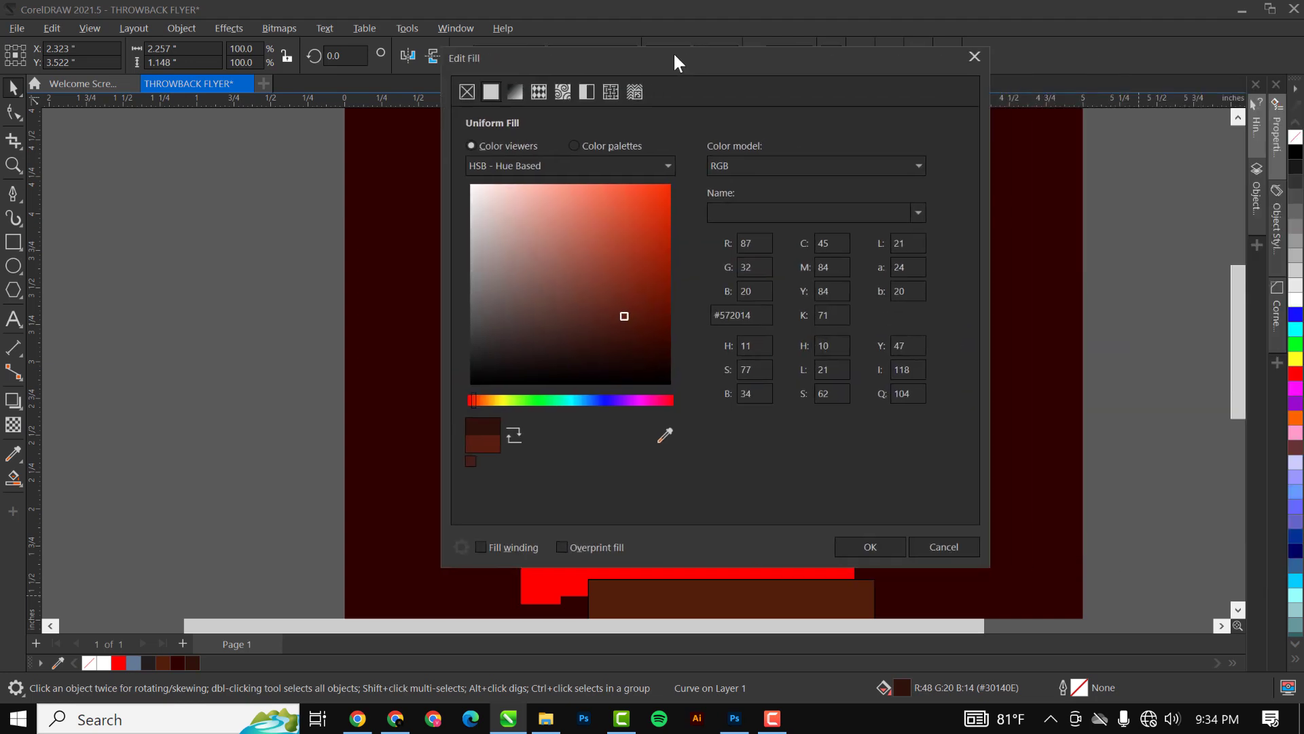
click(867, 549)
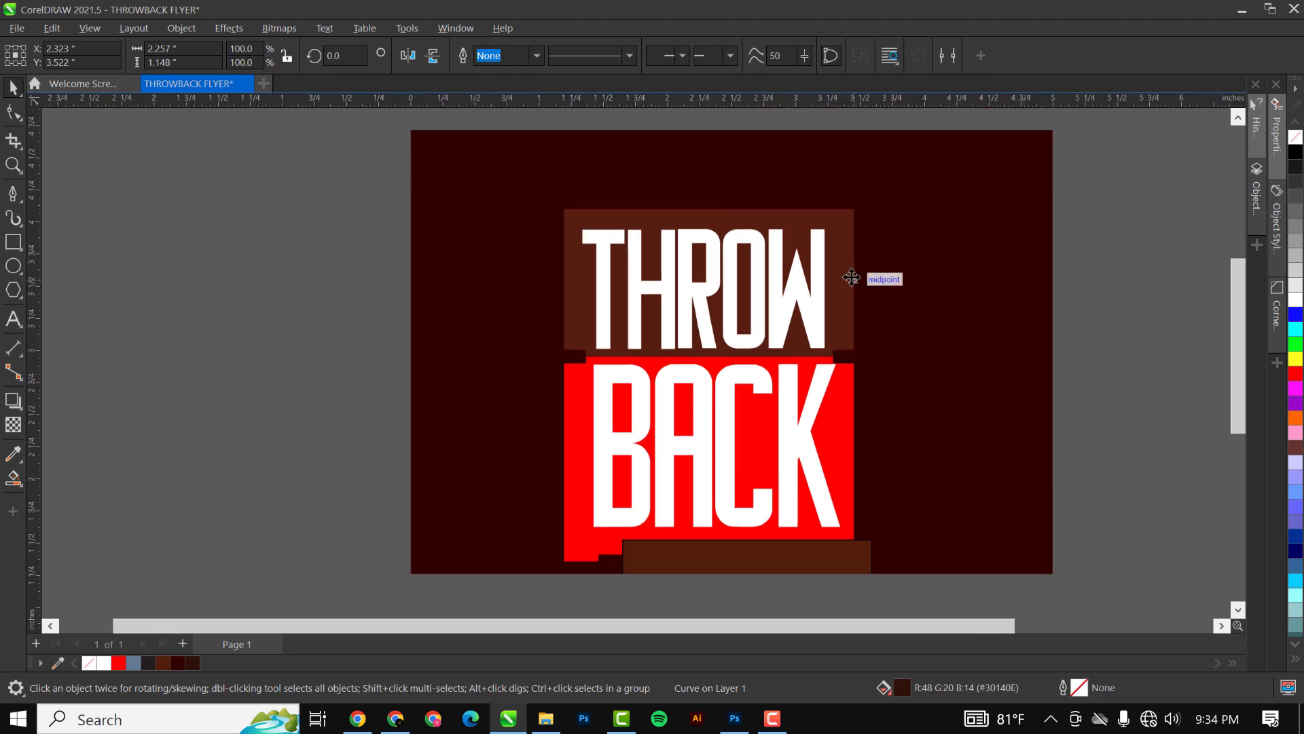
Sample the brown behind THROW, R87 G32 B20, with the Color Eyedropper and fill the rectangle below BACK with it
click(13, 455)
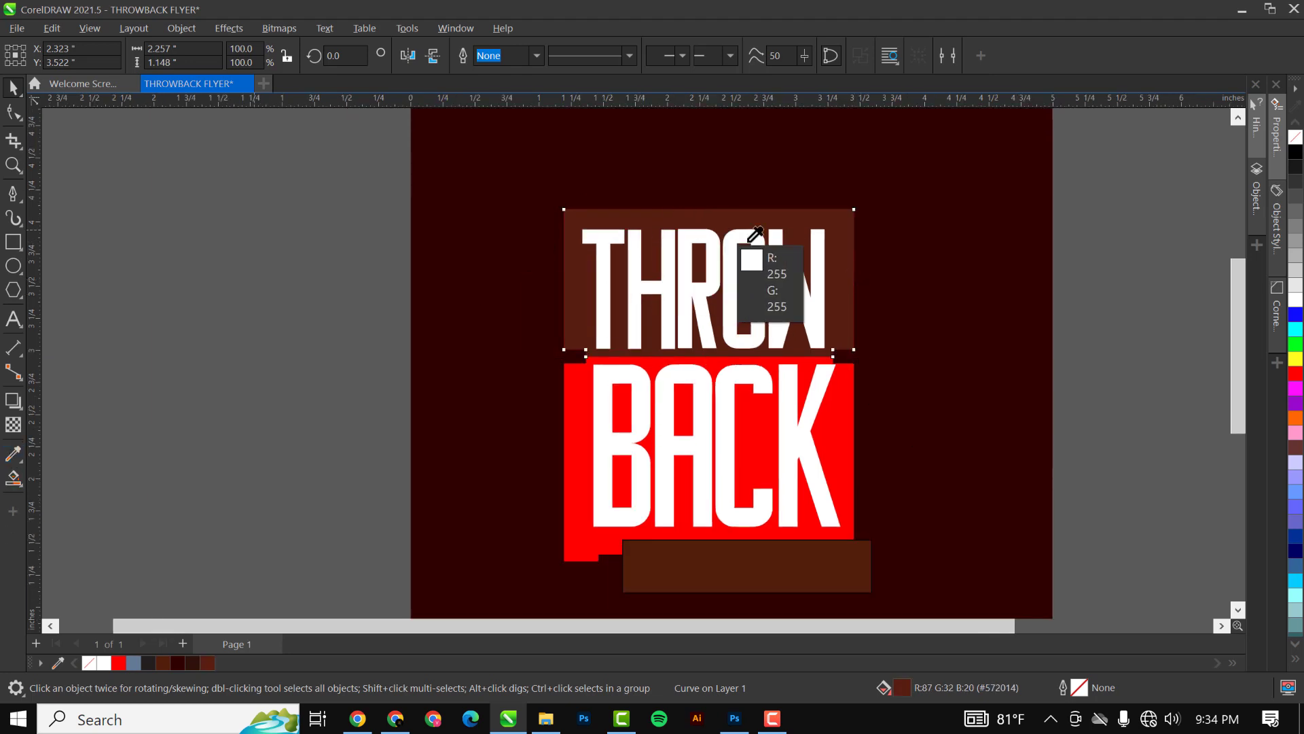
click(853, 222)
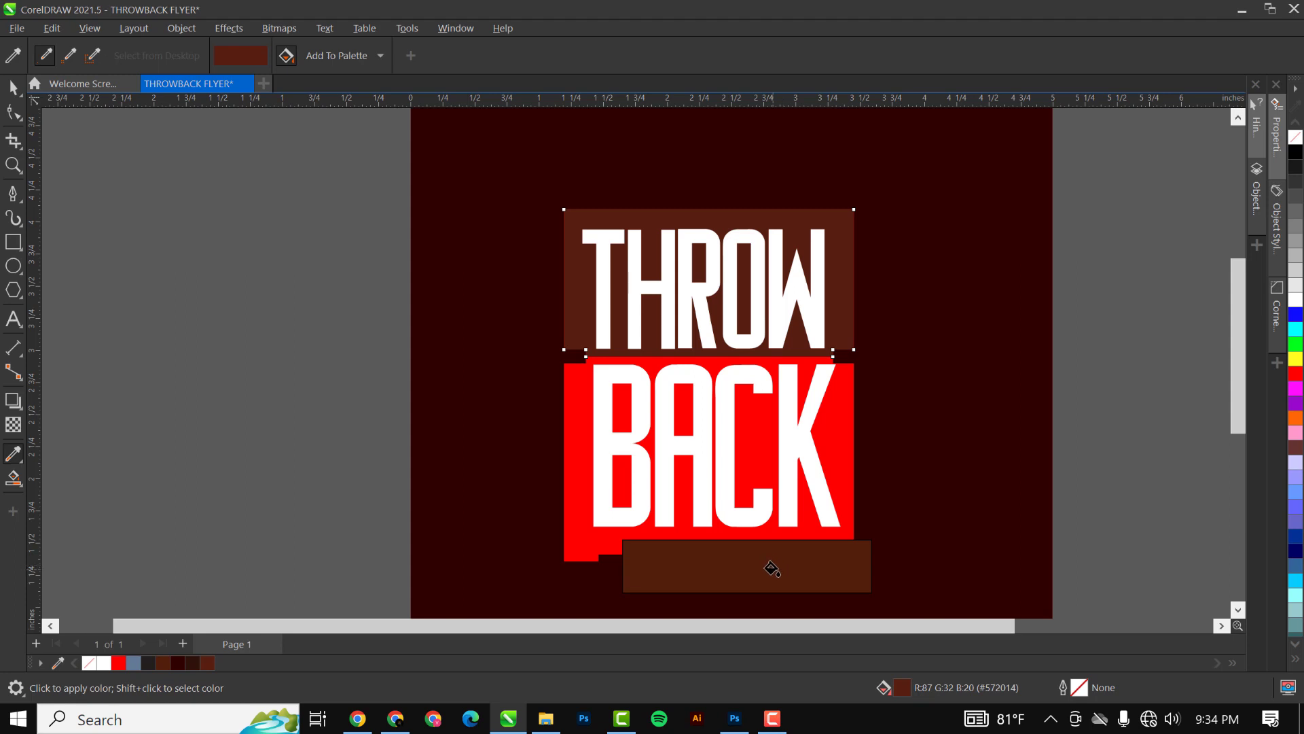
key(space)
scroll(739, 517, down, 1)
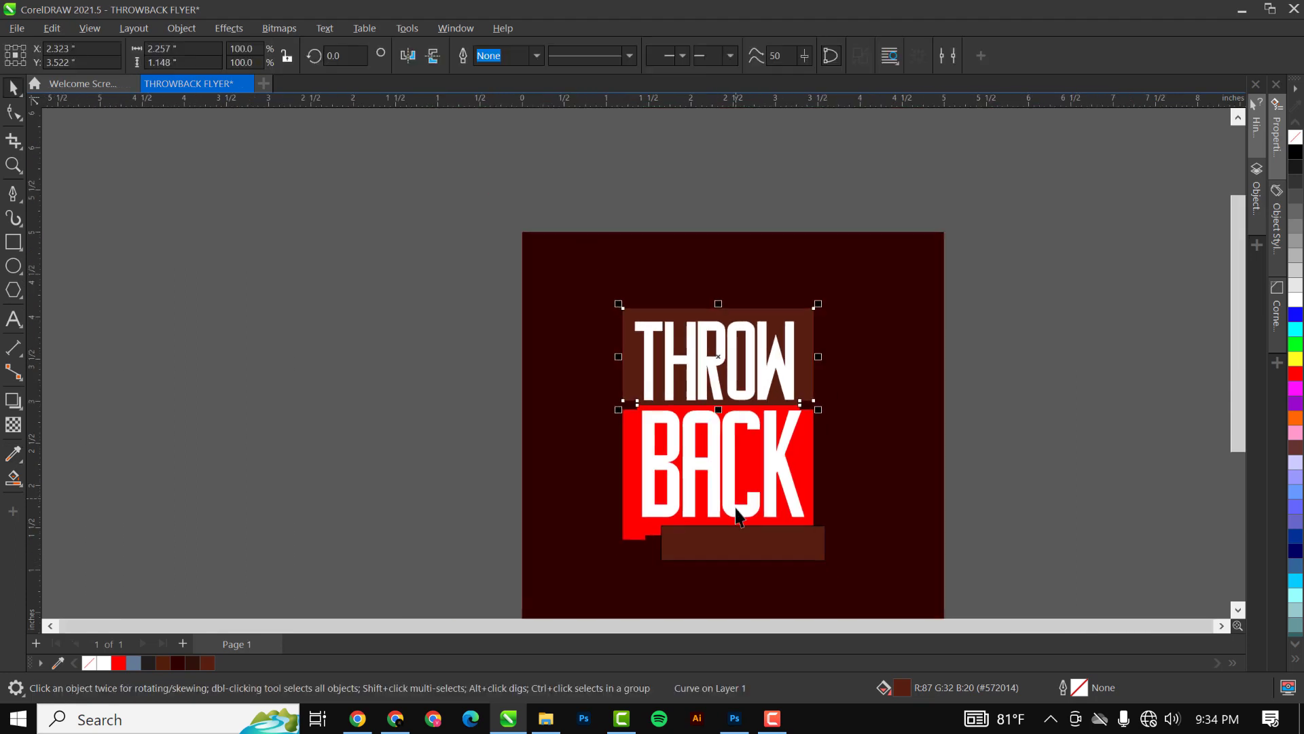
click(736, 542)
click(906, 451)
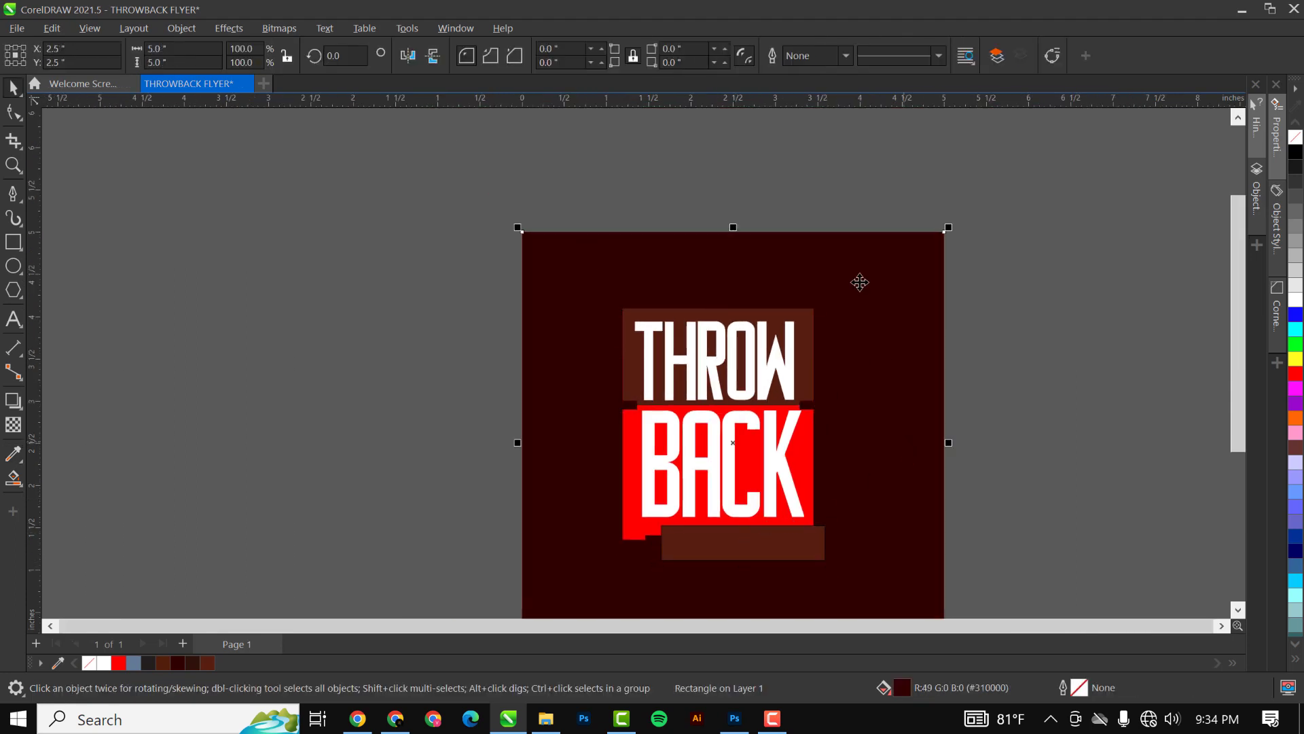
Add the artistic text FRIDAY beside the flyer at the level of the word BACK
scroll(859, 282, down, 1)
scroll(781, 370, up, 1)
scroll(710, 373, down, 1)
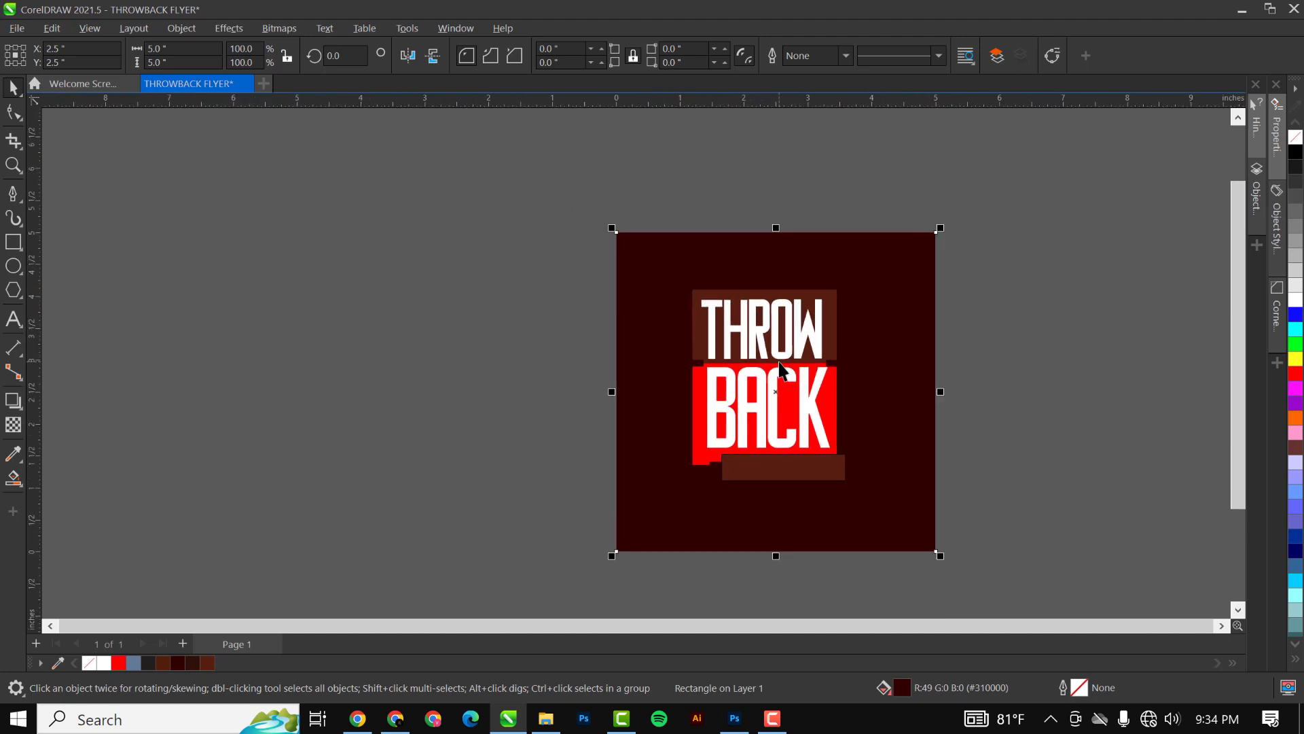
scroll(784, 405, up, 2)
scroll(798, 269, down, 1)
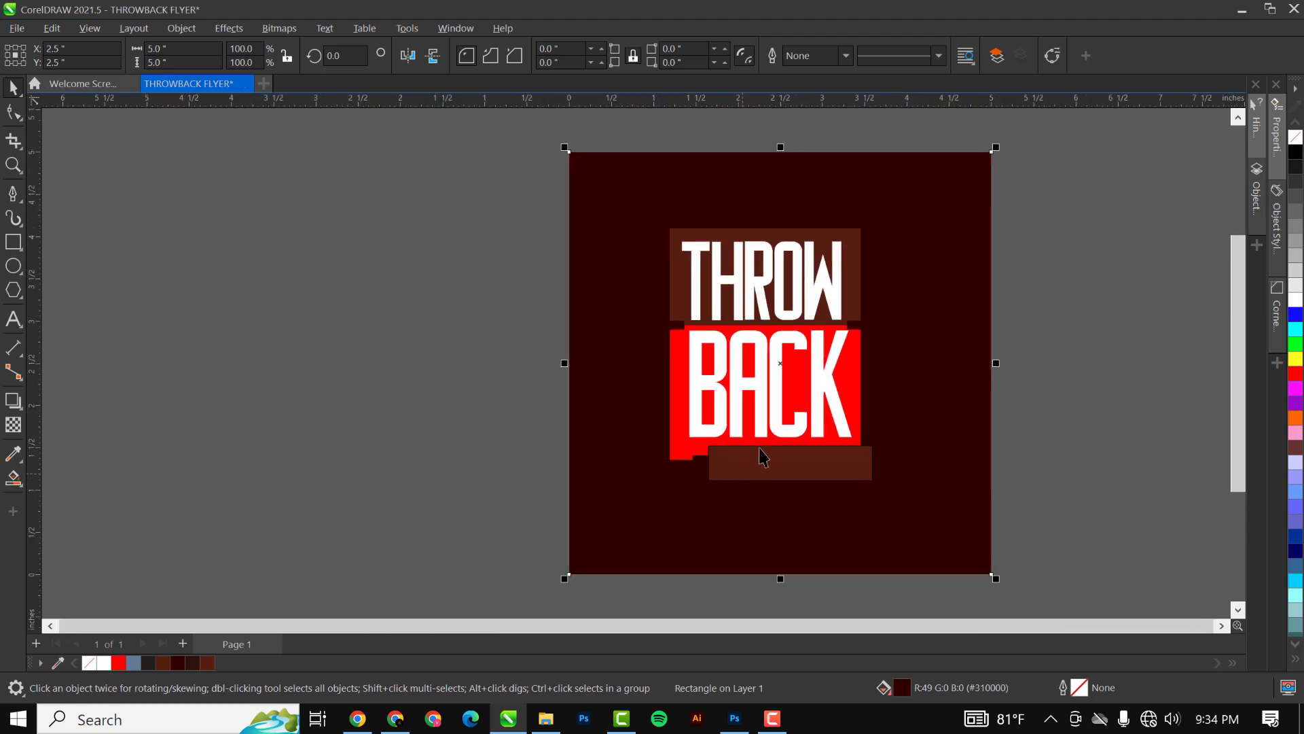
scroll(761, 457, up, 1)
click(13, 318)
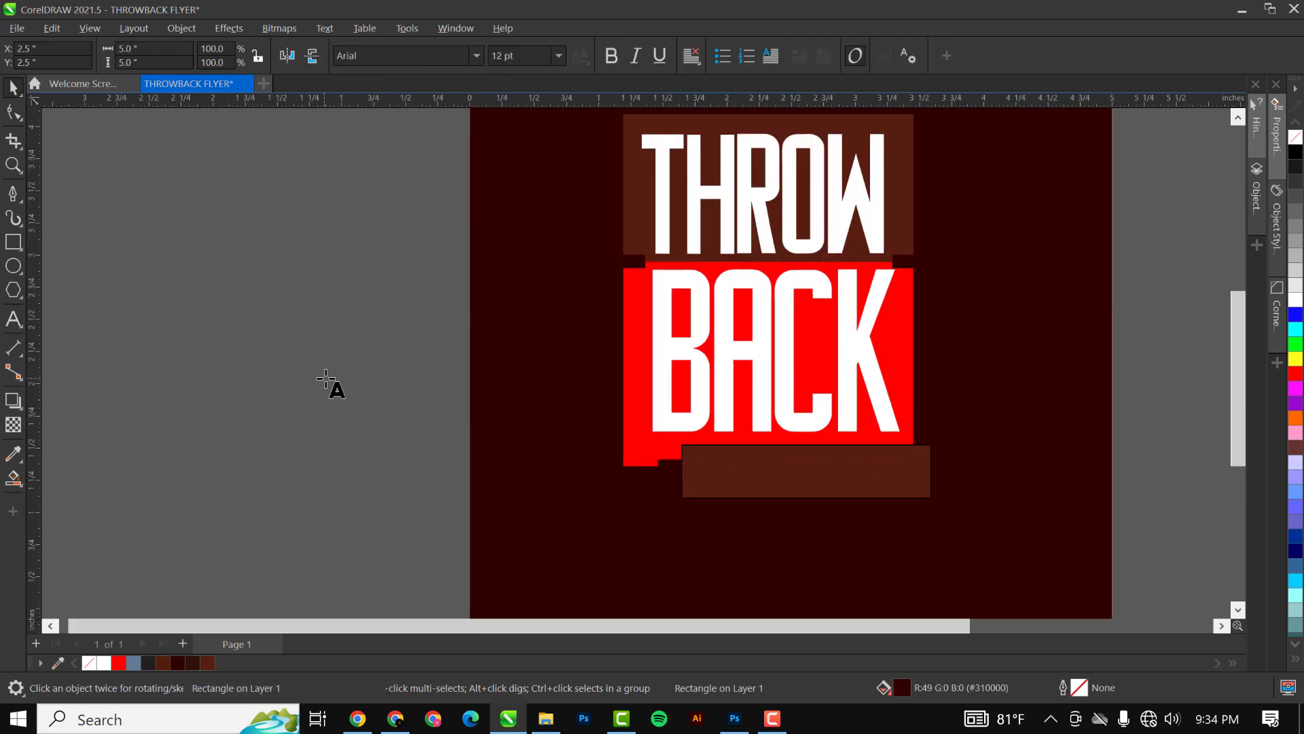
text(FRIDAY)
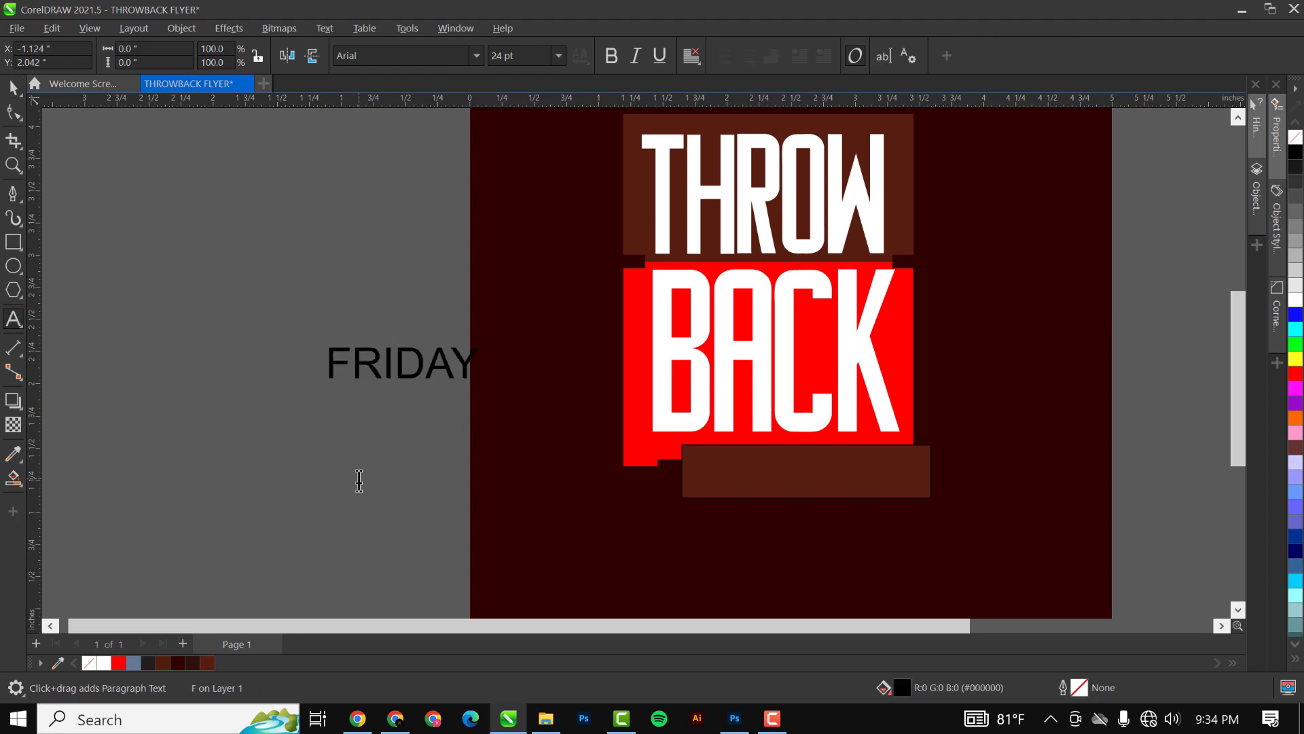
key(ctrl+space)
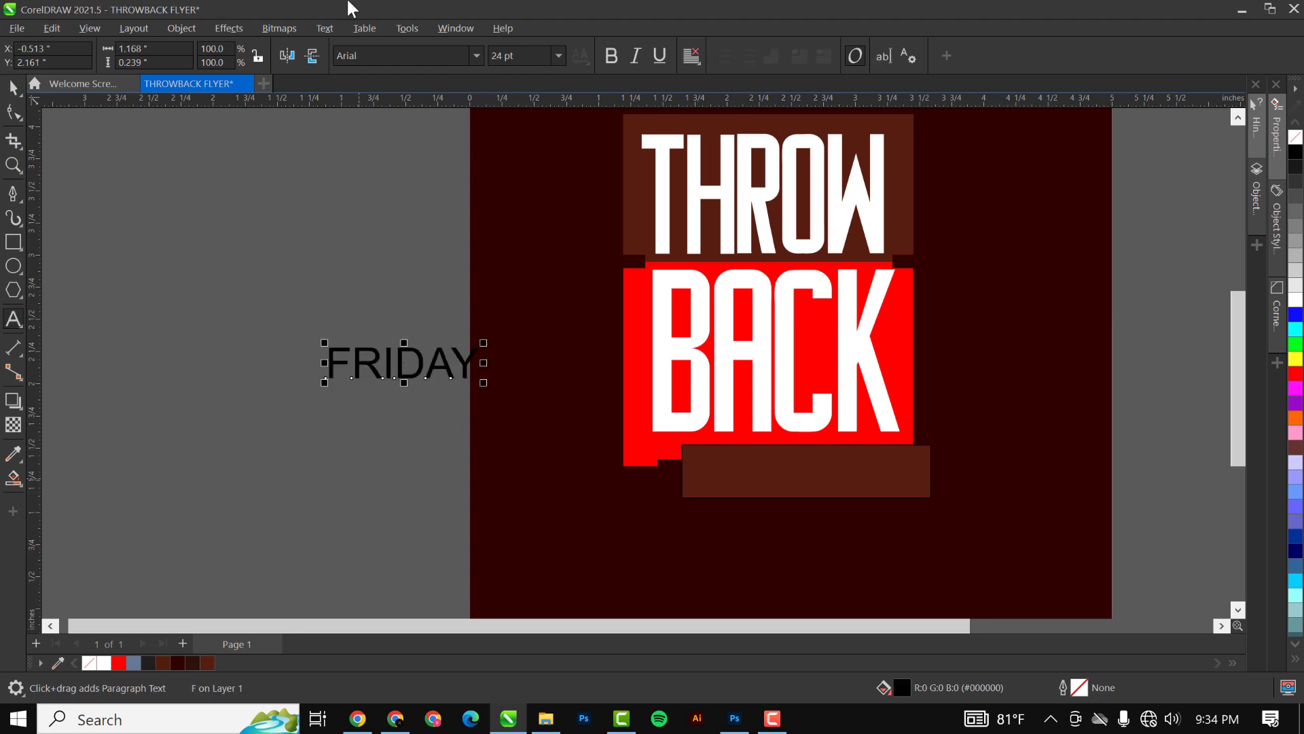
Set the font of the FRIDAY text to Akira Expanded
click(390, 55)
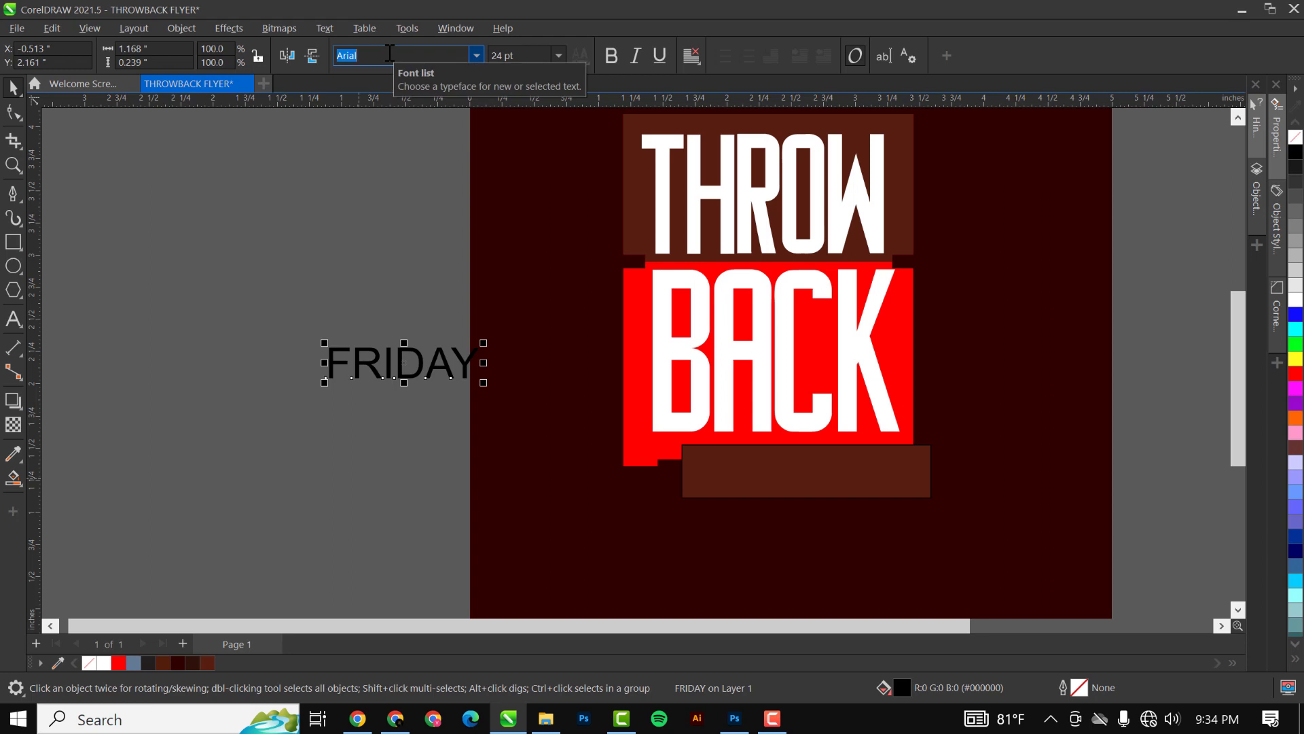
text(Ki)
key(BackSpace)
text(Akira Expanded)
key(Return)
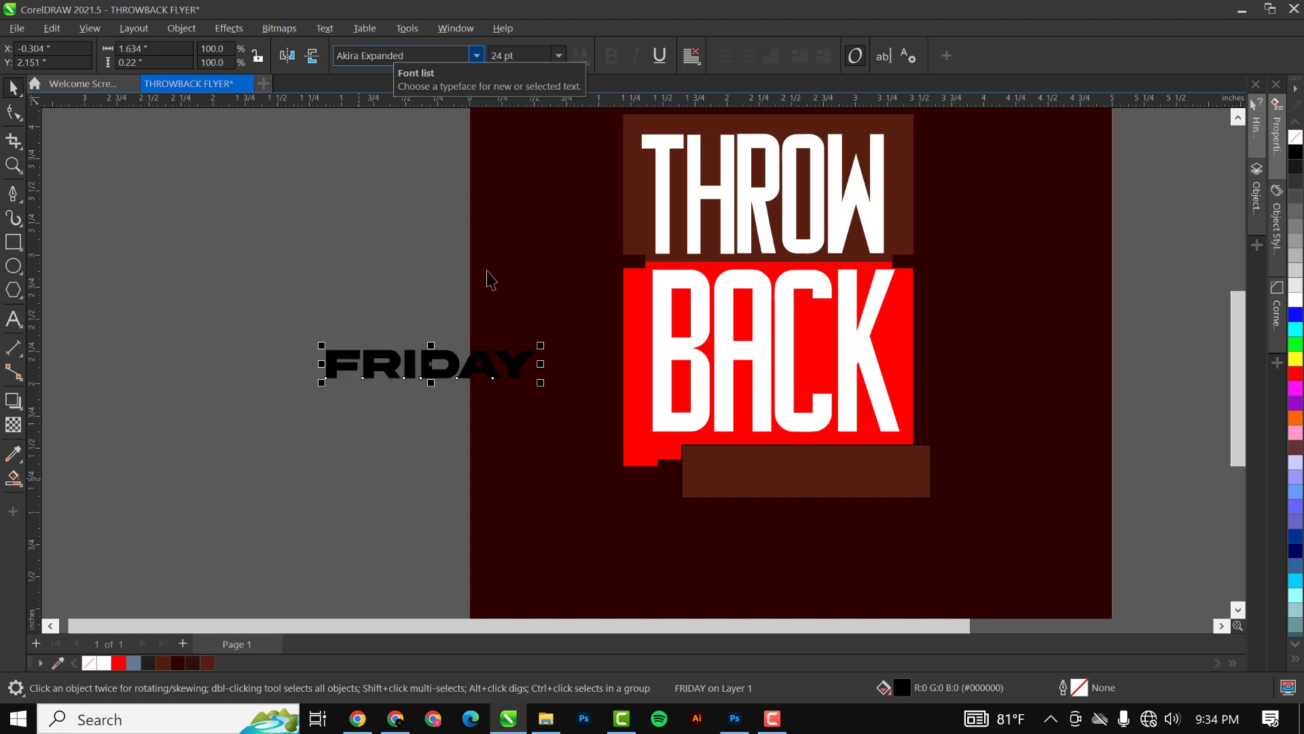
Move the FRIDAY text onto the brown rectangle below BACK and fill it with white
drag(460, 379, 840, 487)
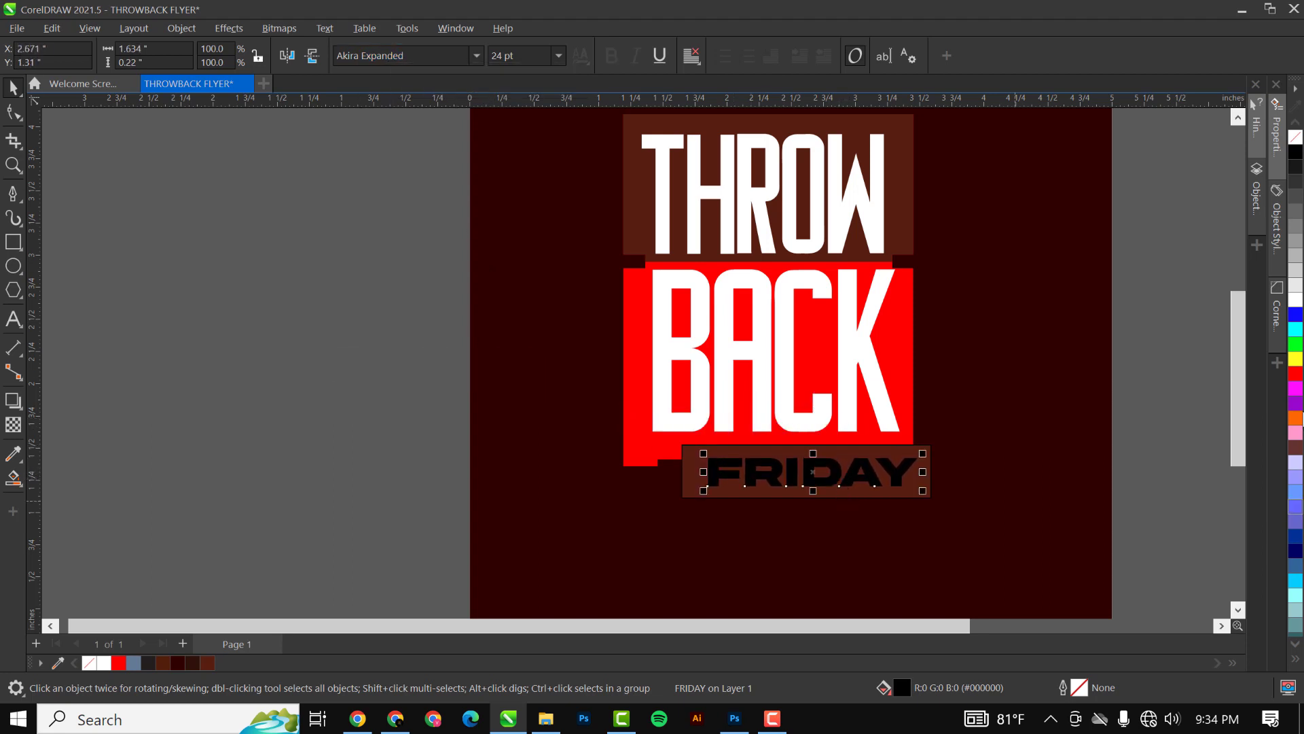
click(1295, 301)
scroll(890, 503, up, 4)
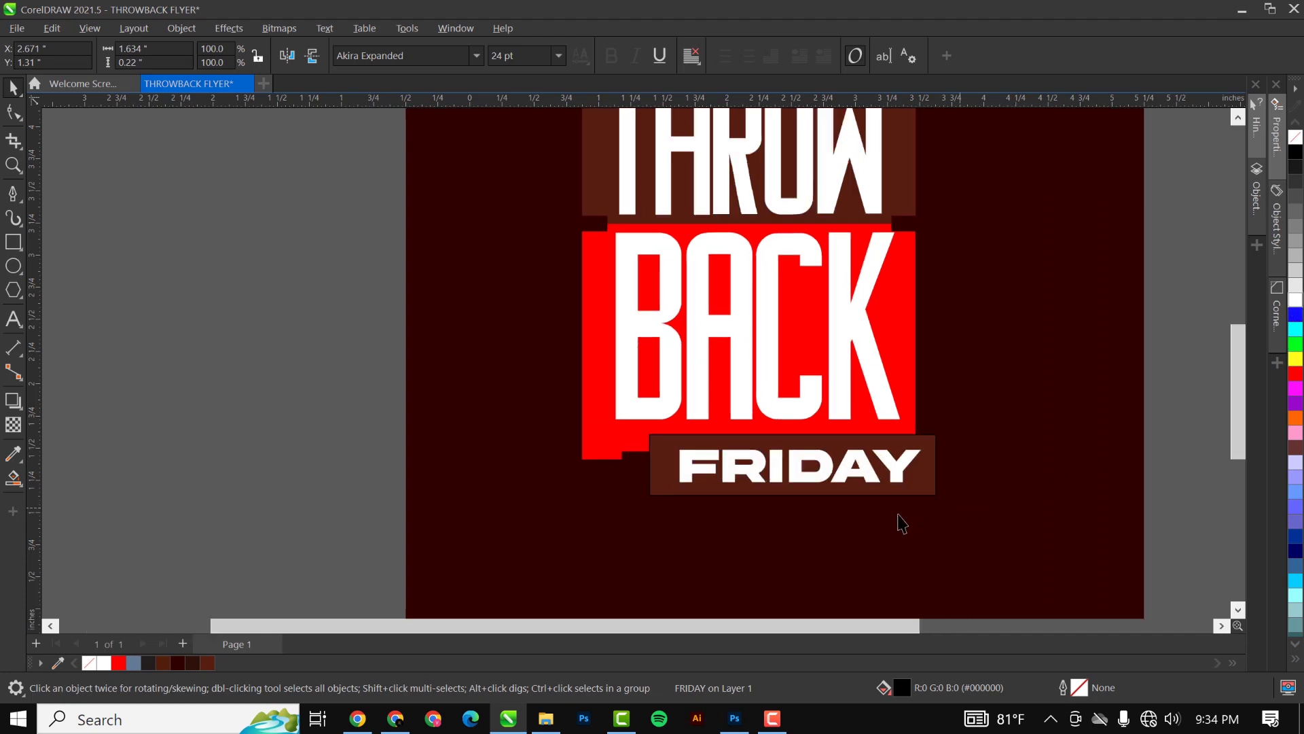
scroll(878, 489, up, 2)
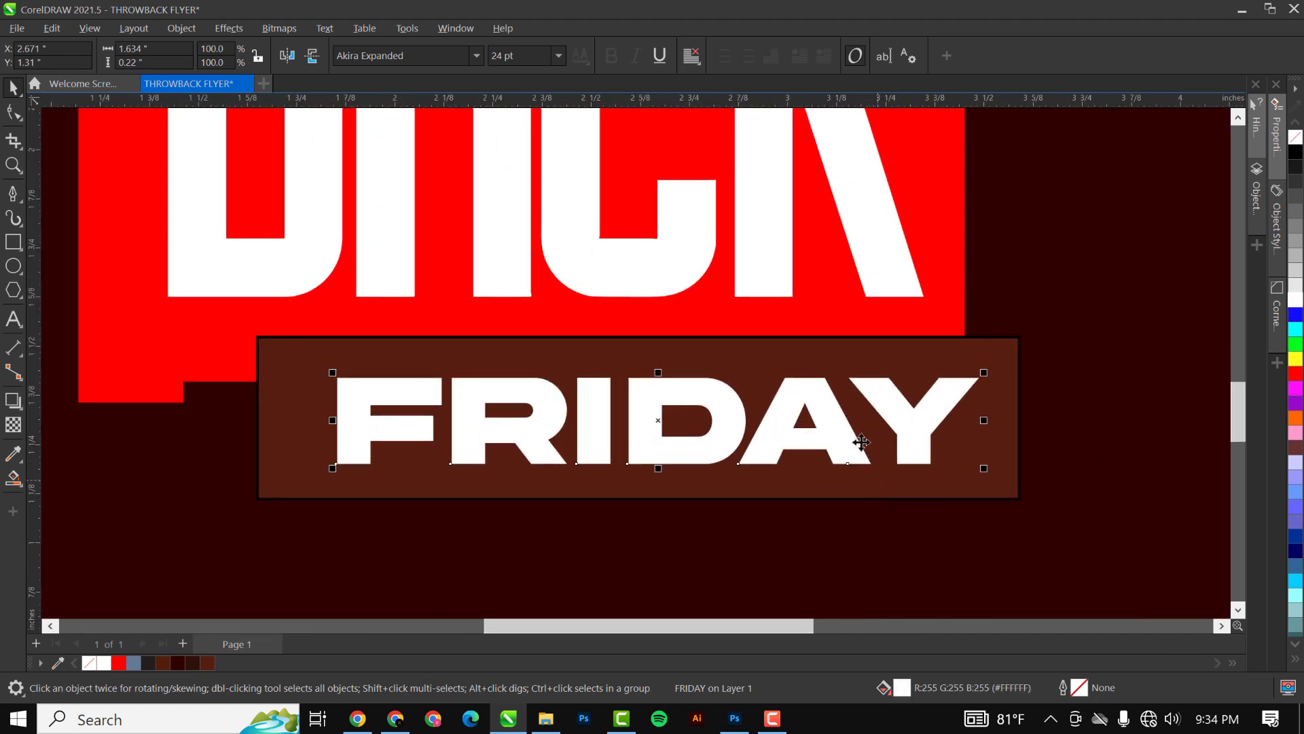
Remove the black outline from the brown rectangle behind FRIDAY
click(891, 352)
scroll(984, 360, up, 2)
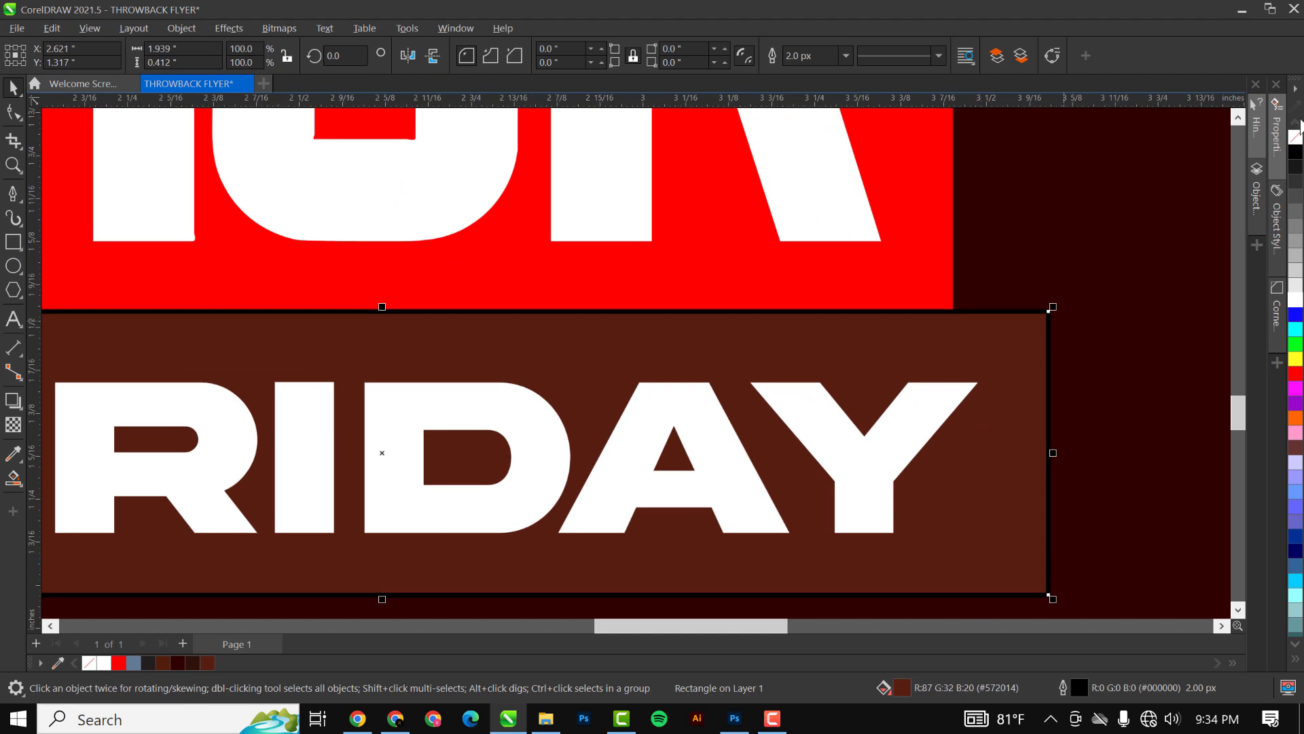
right_click(1295, 142)
scroll(1027, 271, down, 2)
scroll(941, 362, down, 2)
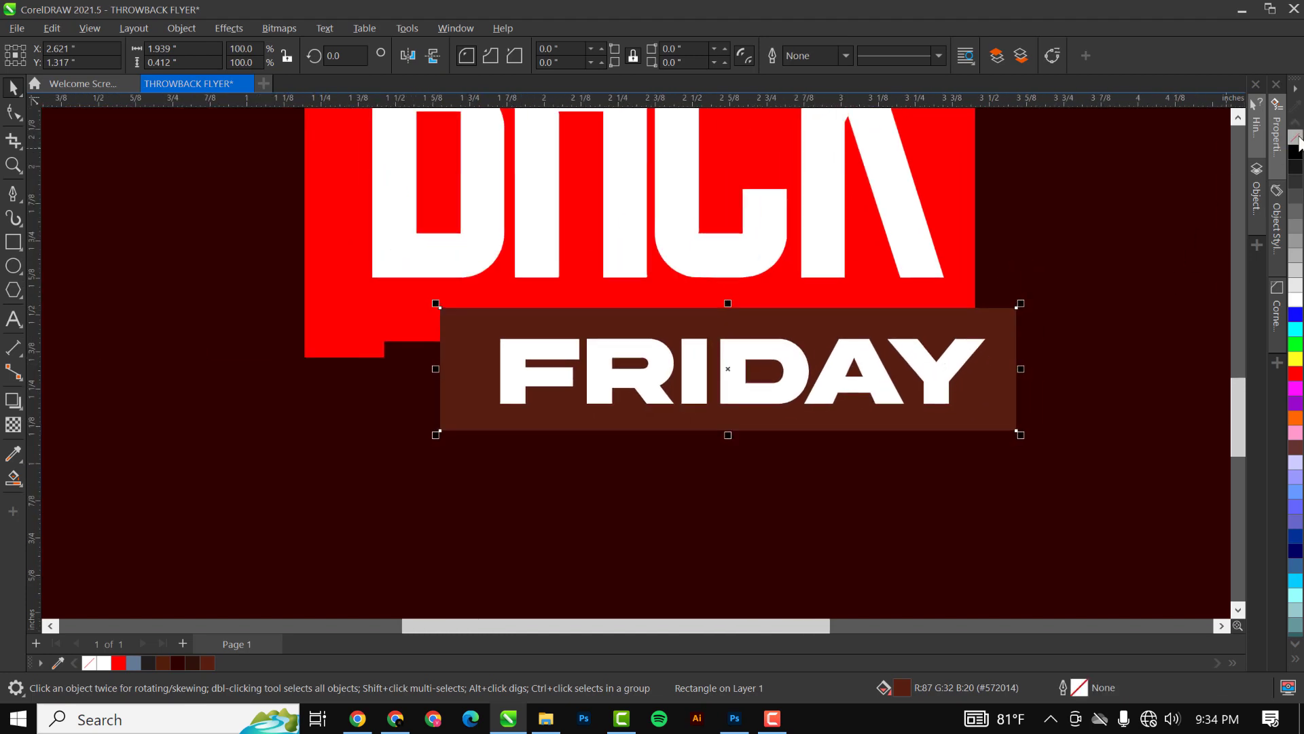
Convert the brown rectangle behind FRIDAY to curves
click(947, 311)
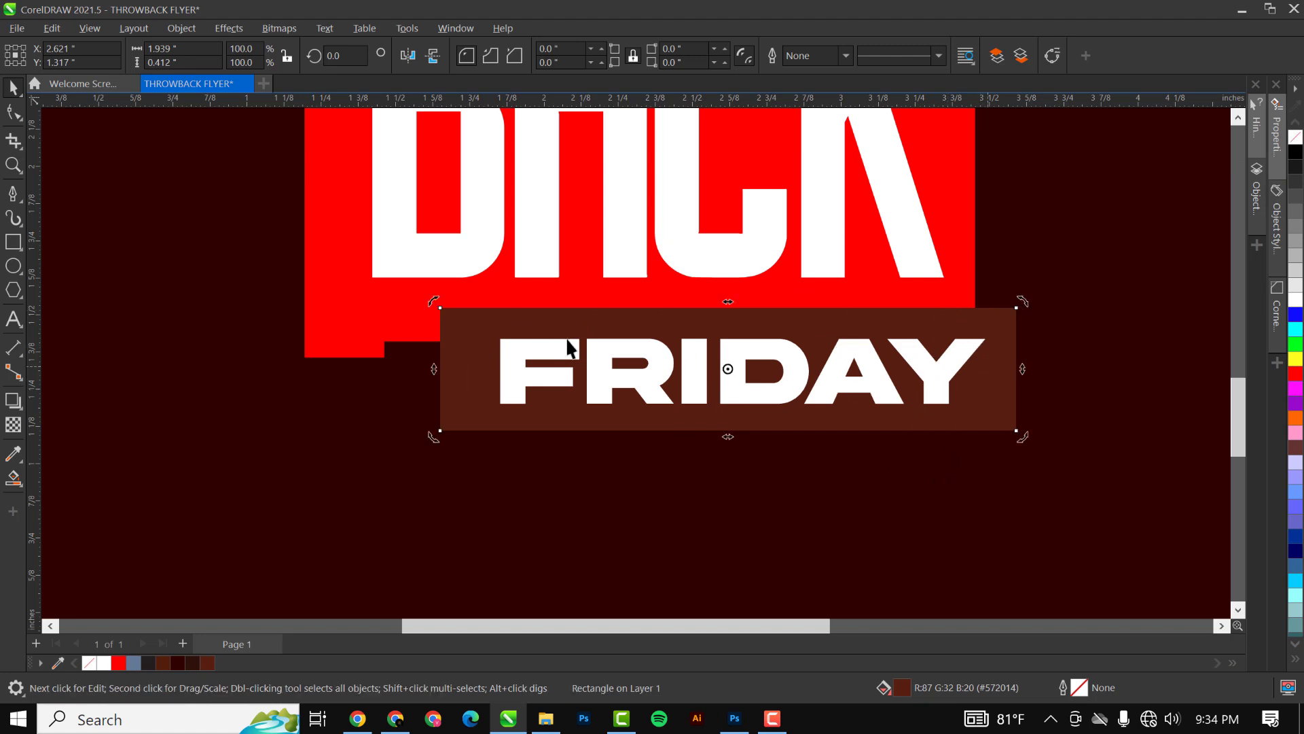
click(234, 28)
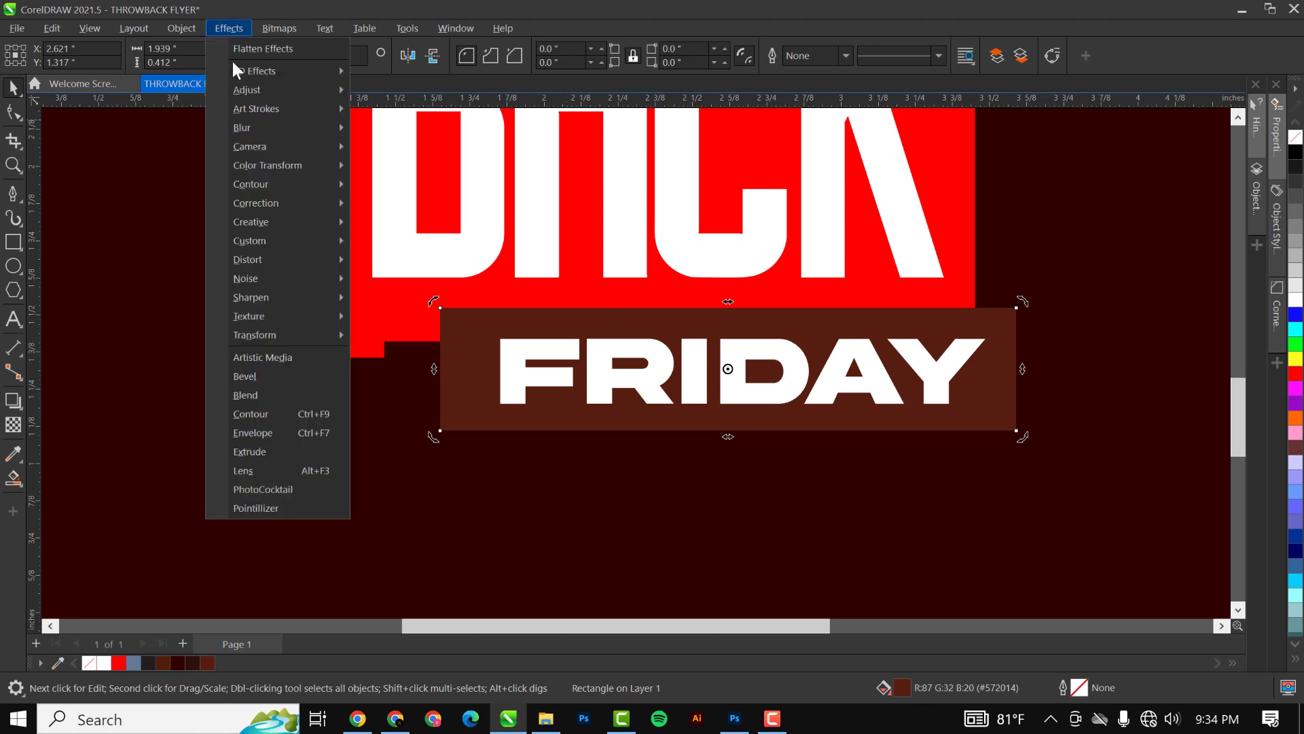
mouse_move(190, 26)
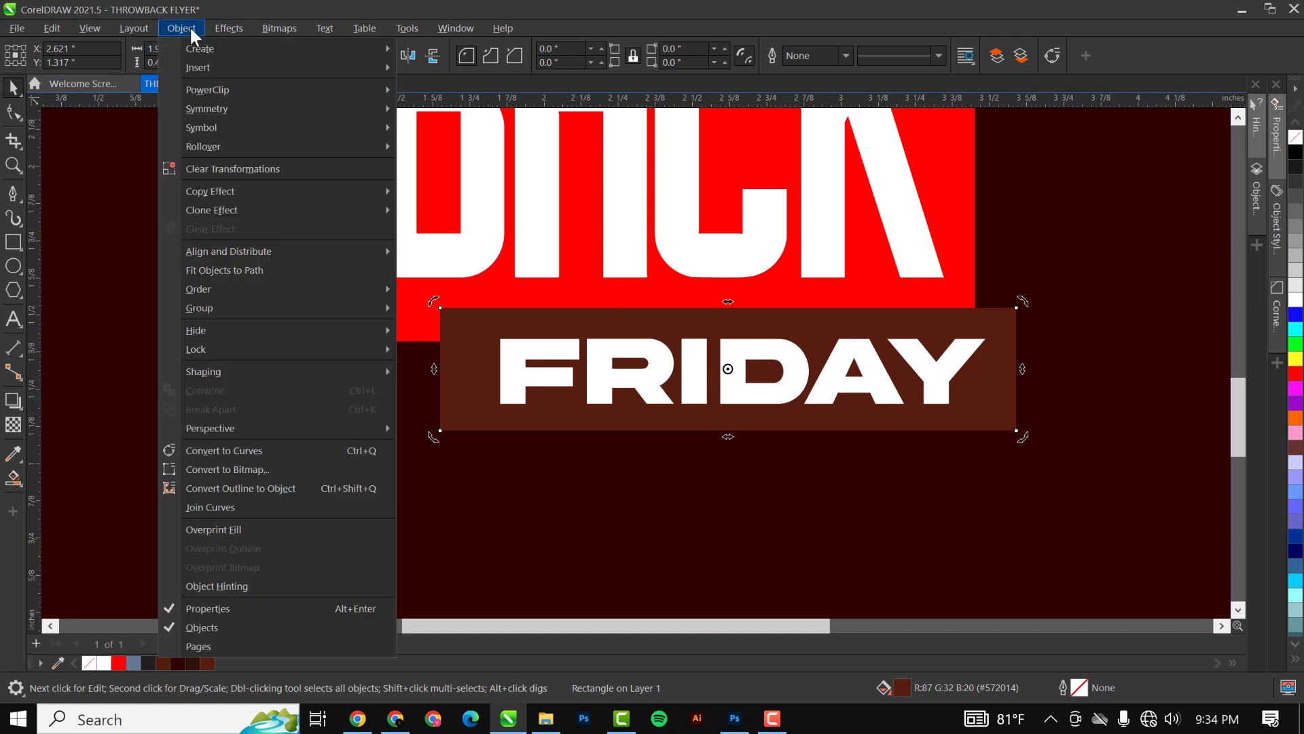
click(238, 451)
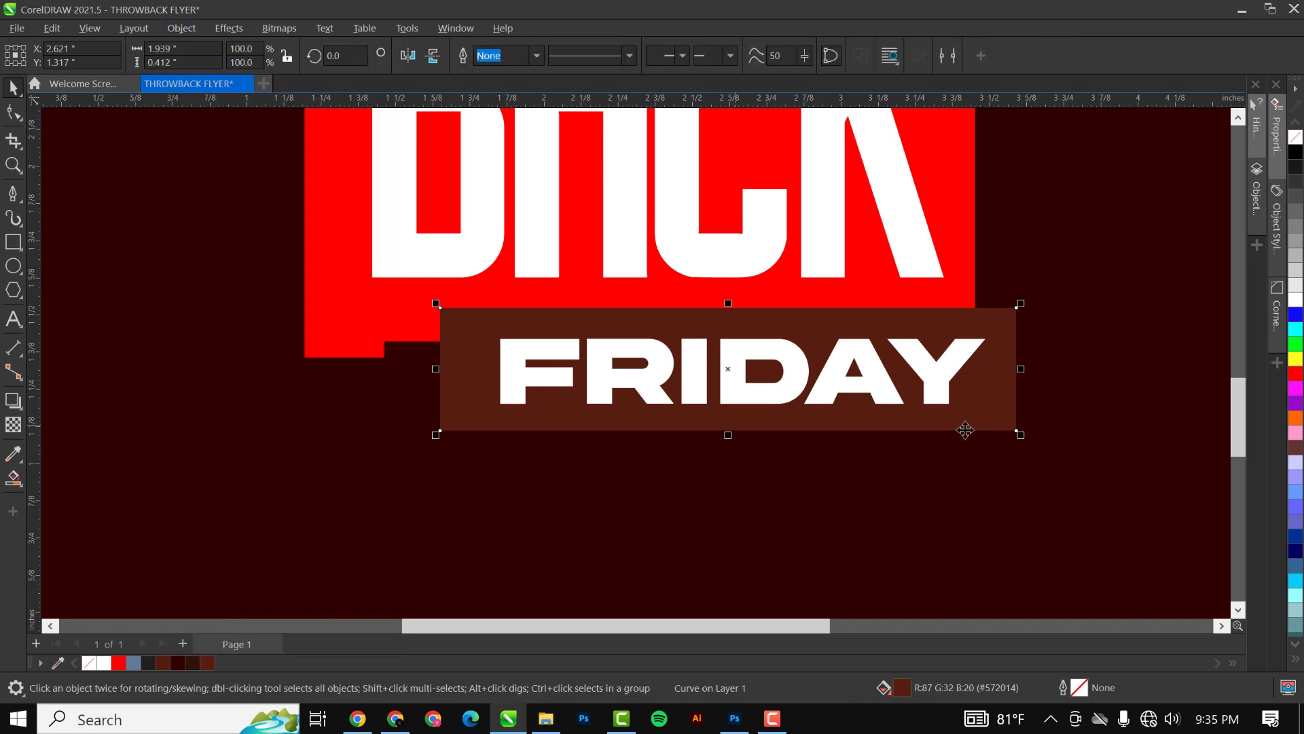
Slant the lower edge of the brown FRIDAY block by lowering its bottom-right node until the shape is about 0.54 inch tall
click(14, 114)
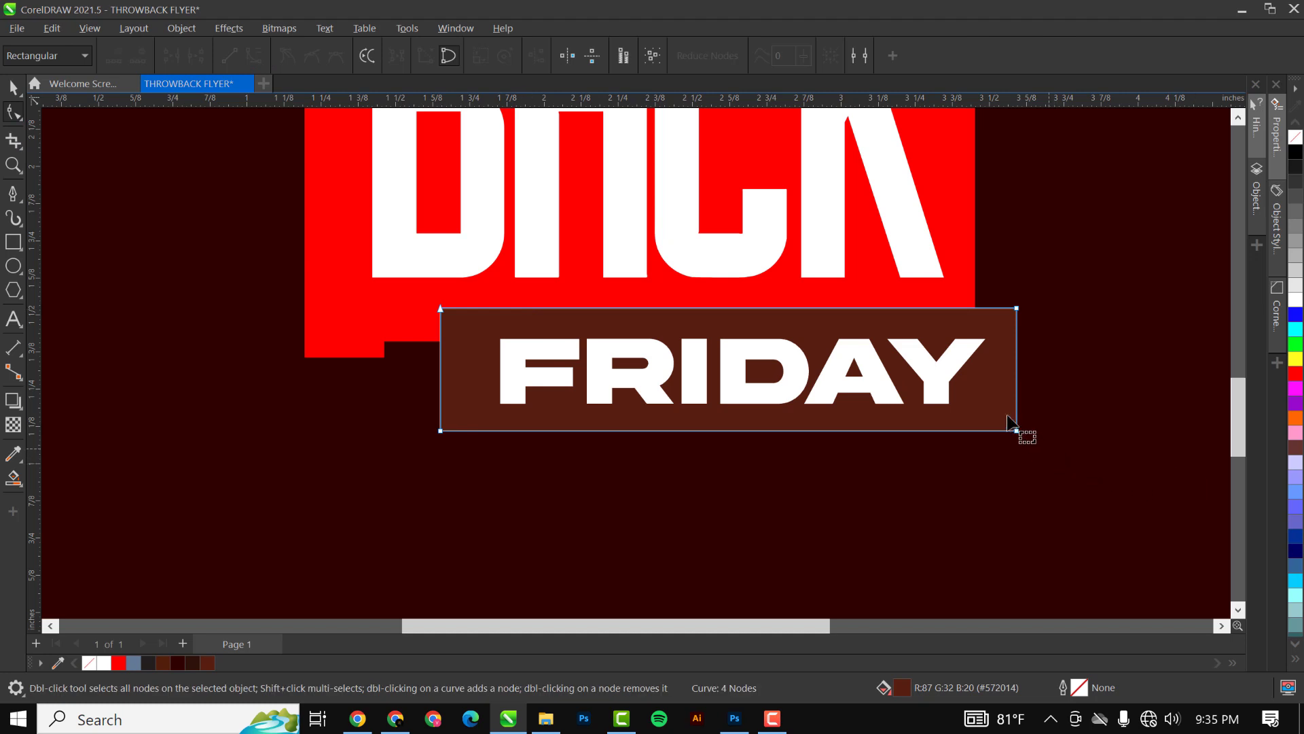
drag(991, 405, 1078, 518)
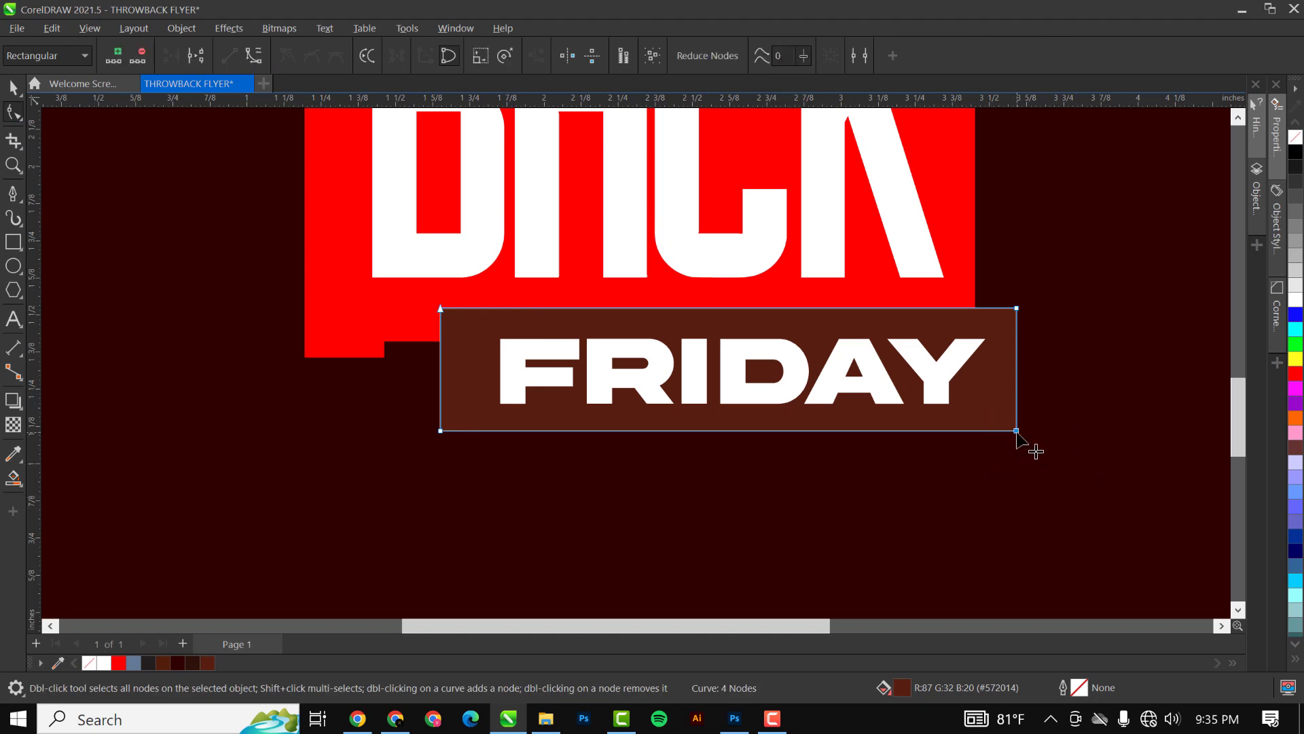
key(Down)
key(Down)
key(Down)
key(Down)
key(Down)
key(Down)
key(Down)
key(Down)
key(Down)
key(Down)
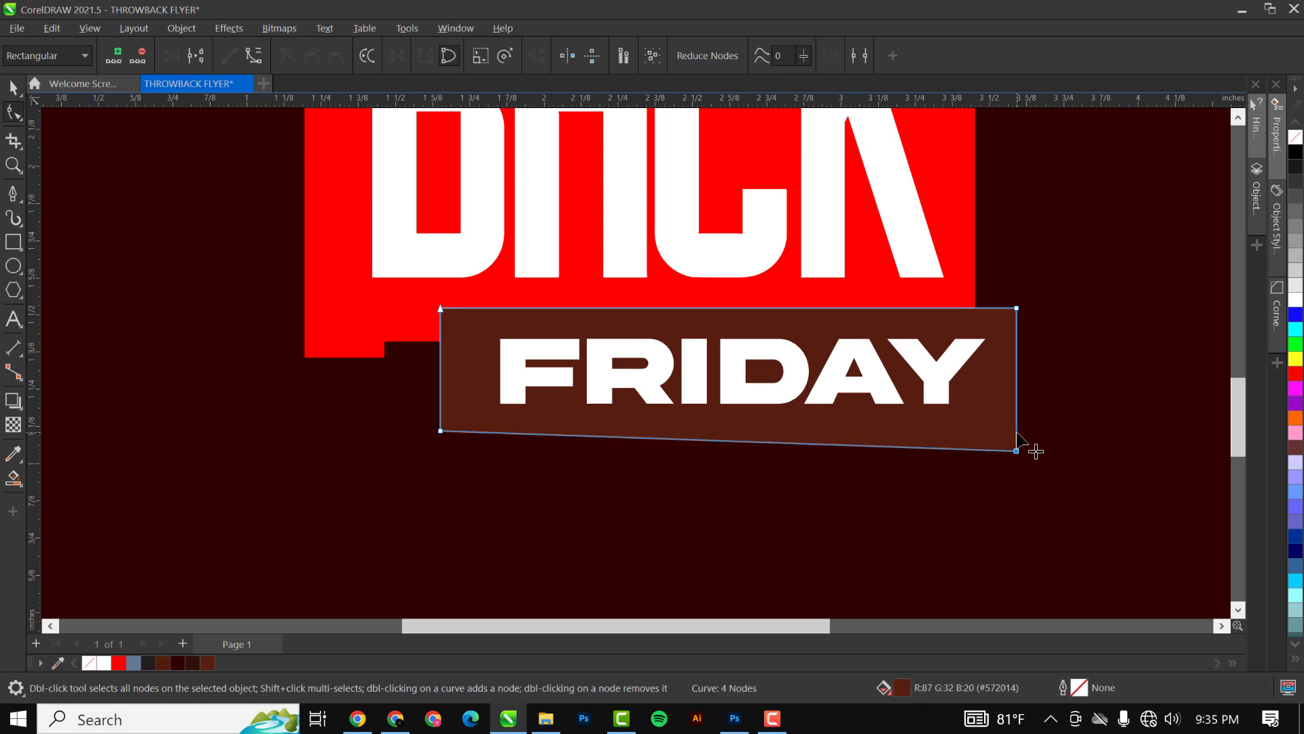
key(Down)
key(Down)
key(Down)
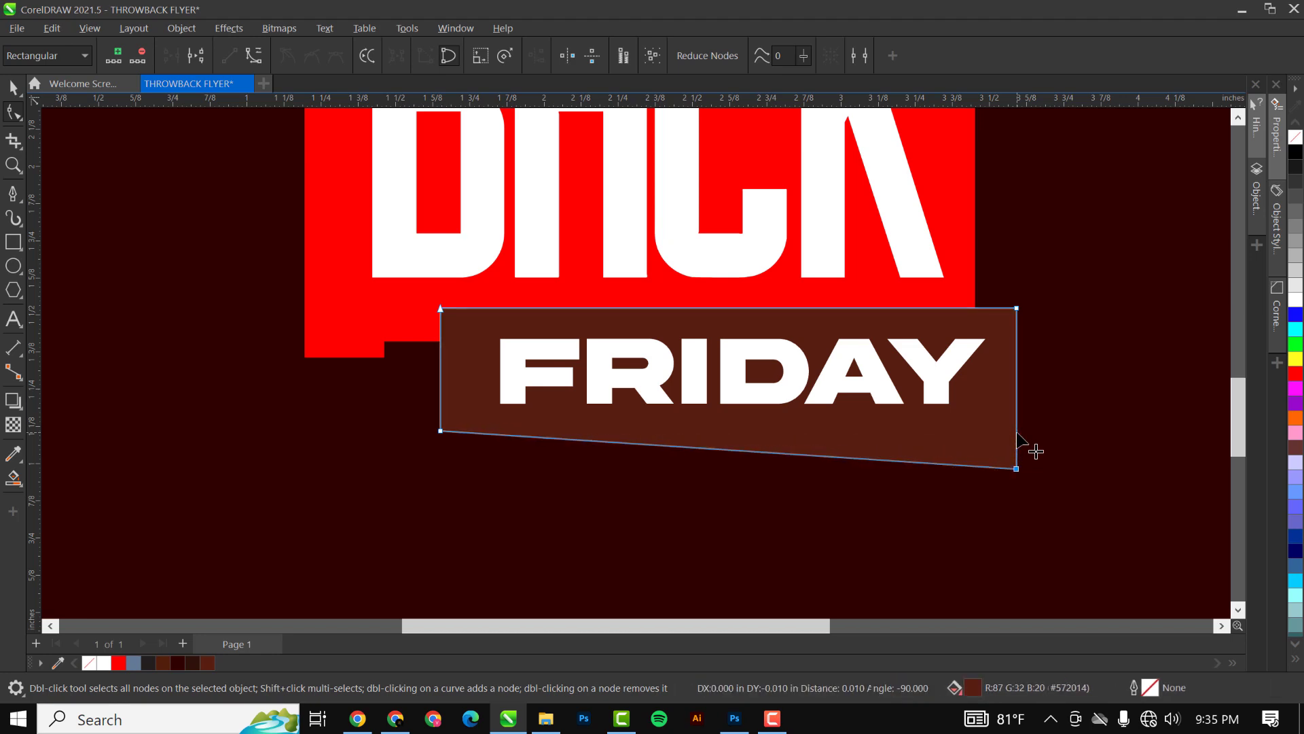
key(space)
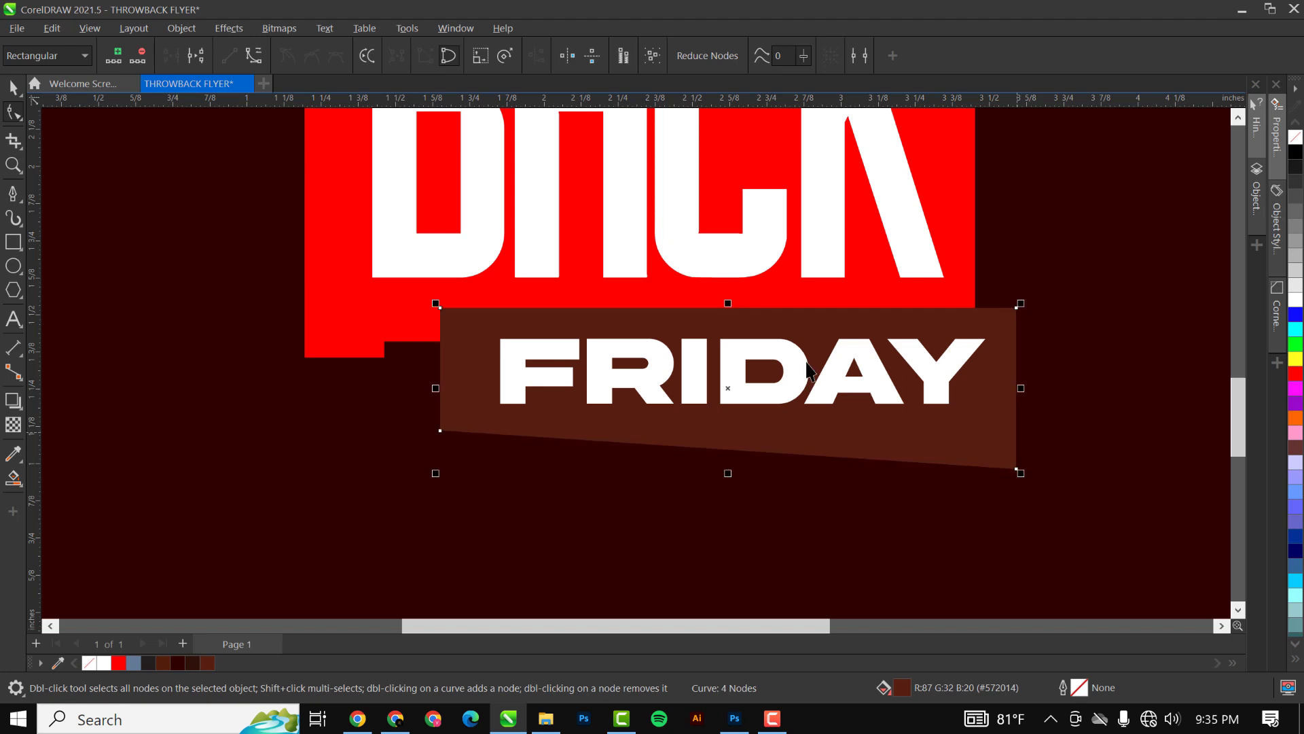
Deselect the FRIDAY block and review the title layout on the whole flyer page
scroll(849, 380, down, 1)
scroll(851, 383, up, 1)
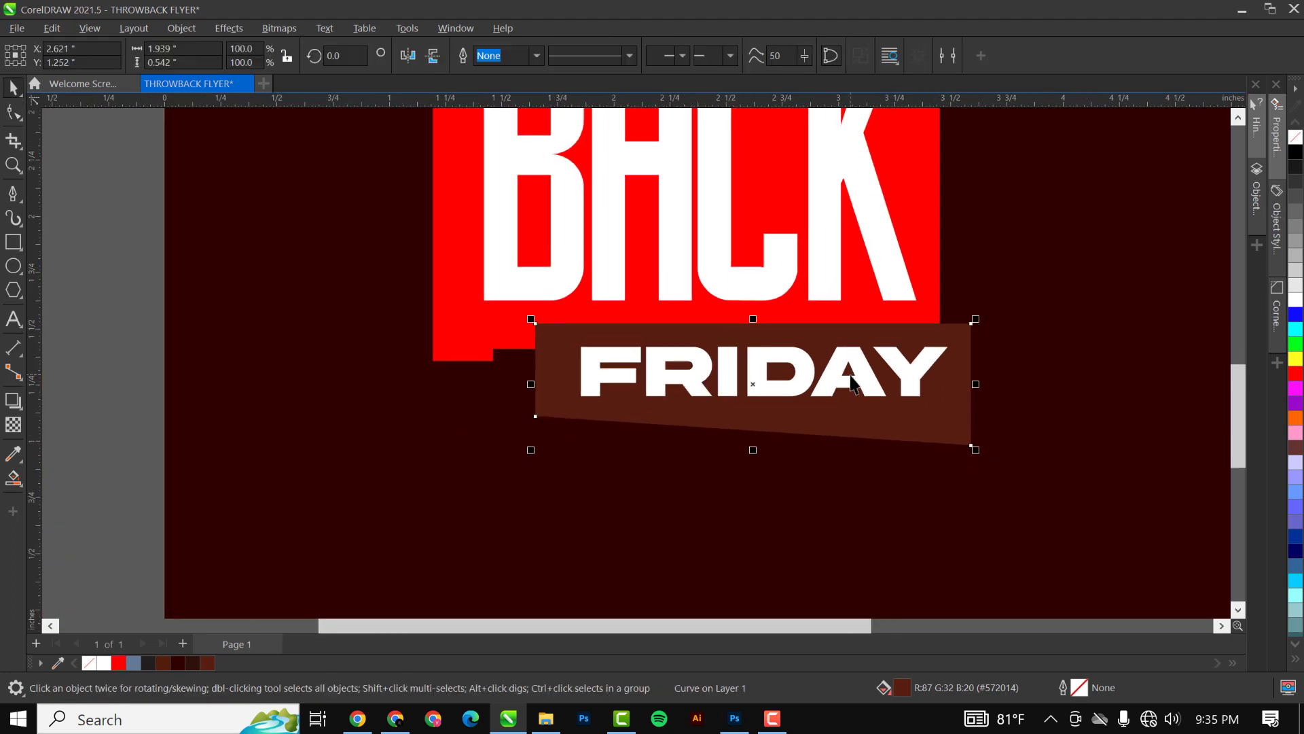
scroll(851, 382, up, 1)
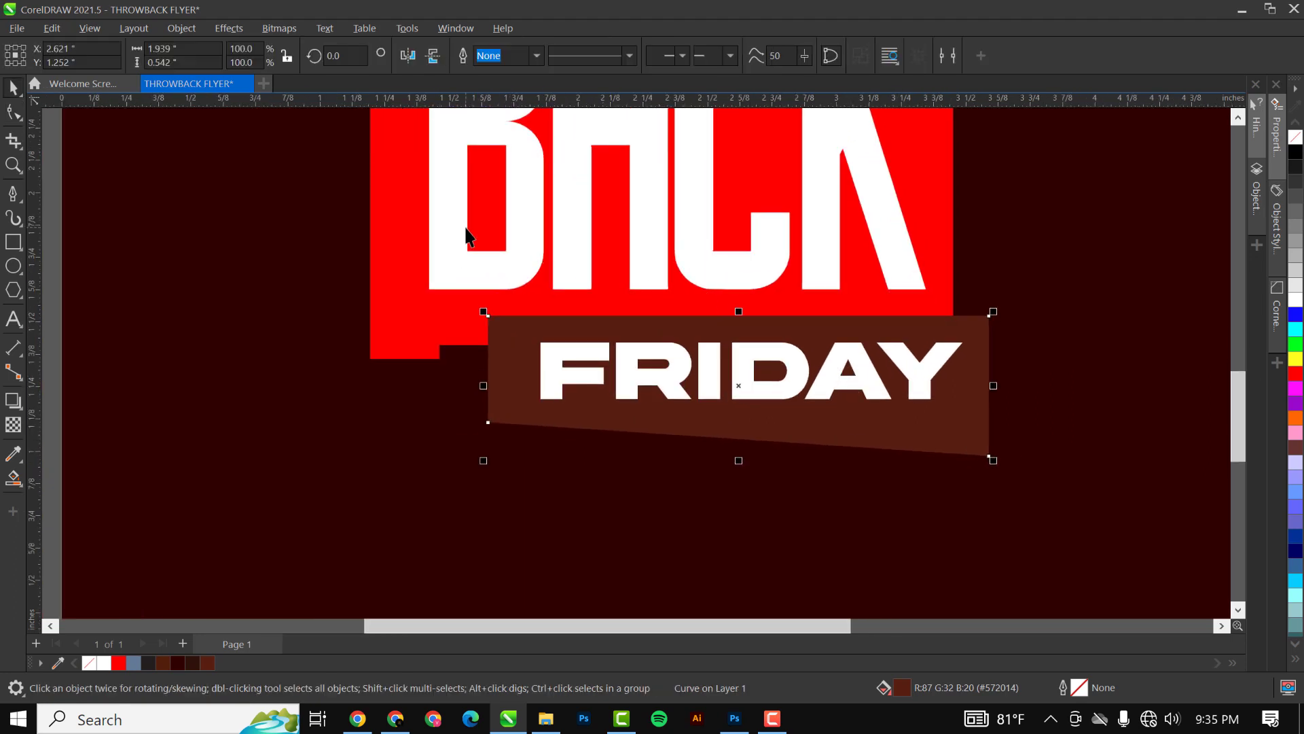
scroll(673, 301, down, 1)
scroll(673, 301, down, 4)
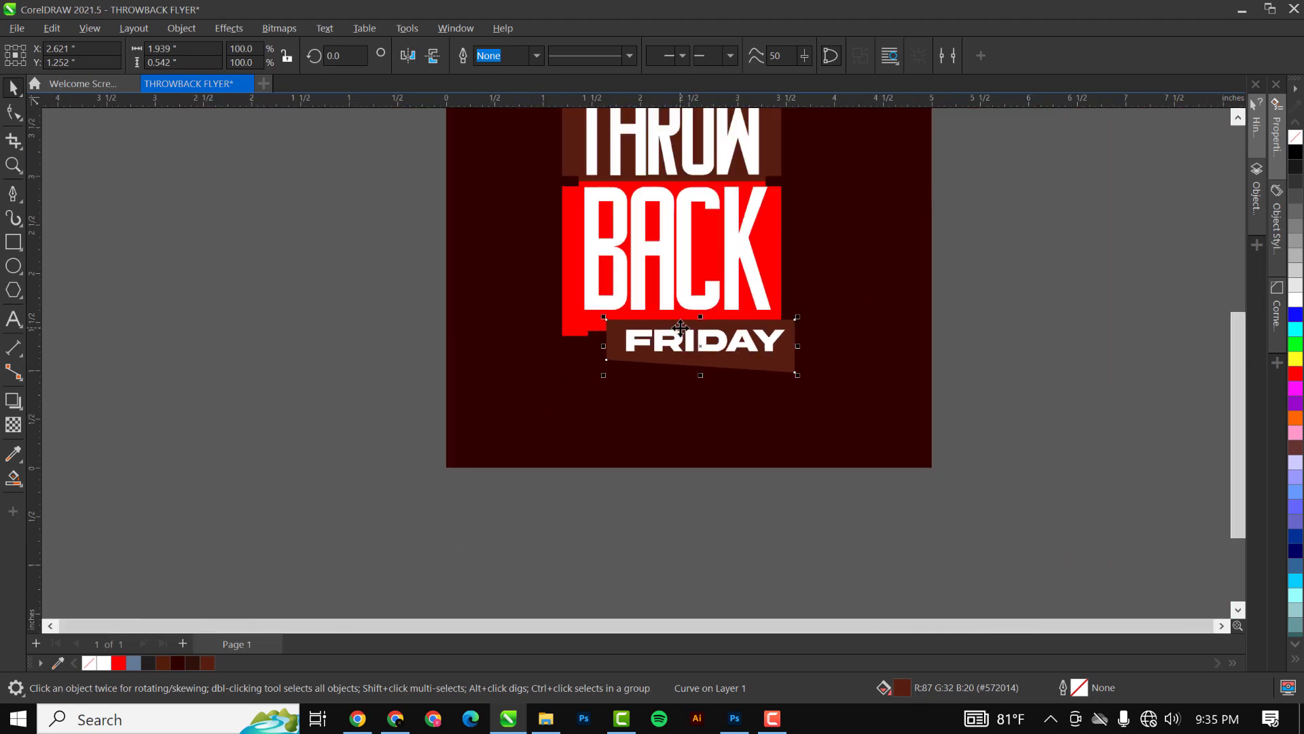
scroll(681, 328, down, 1)
click(954, 235)
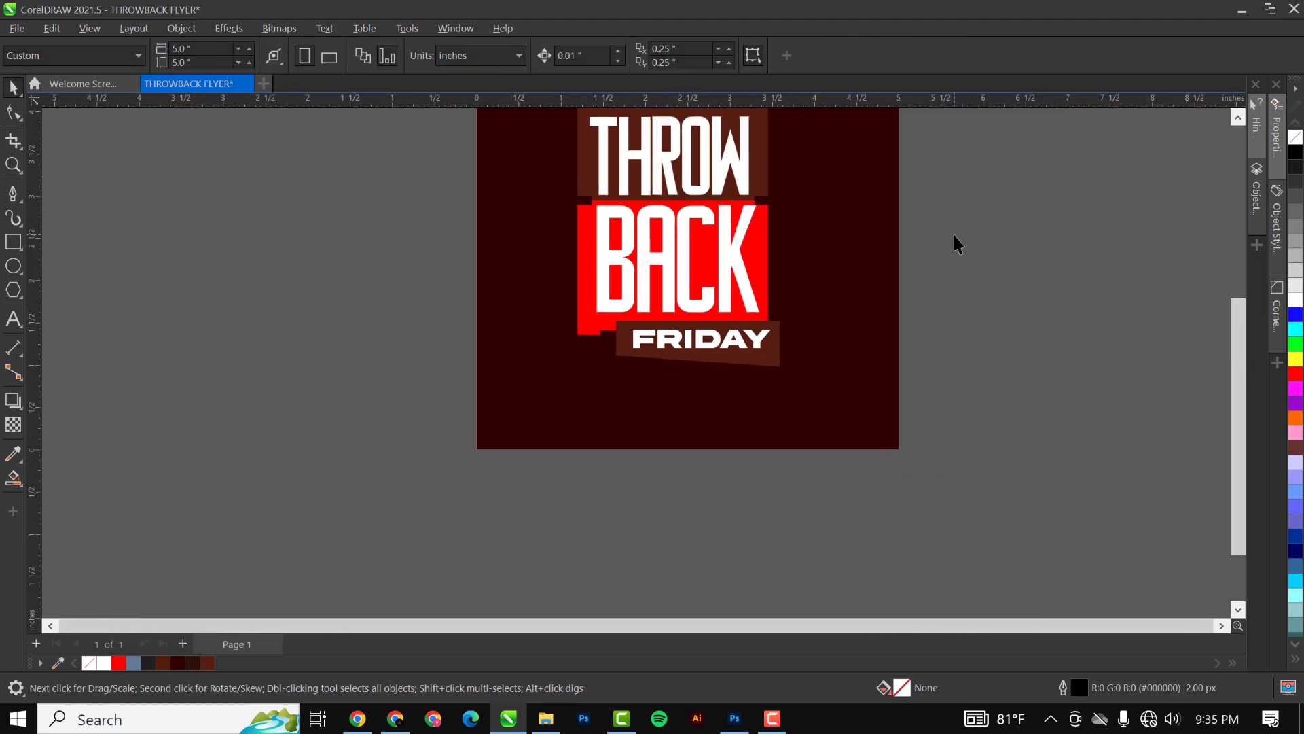
key(shift+F4)
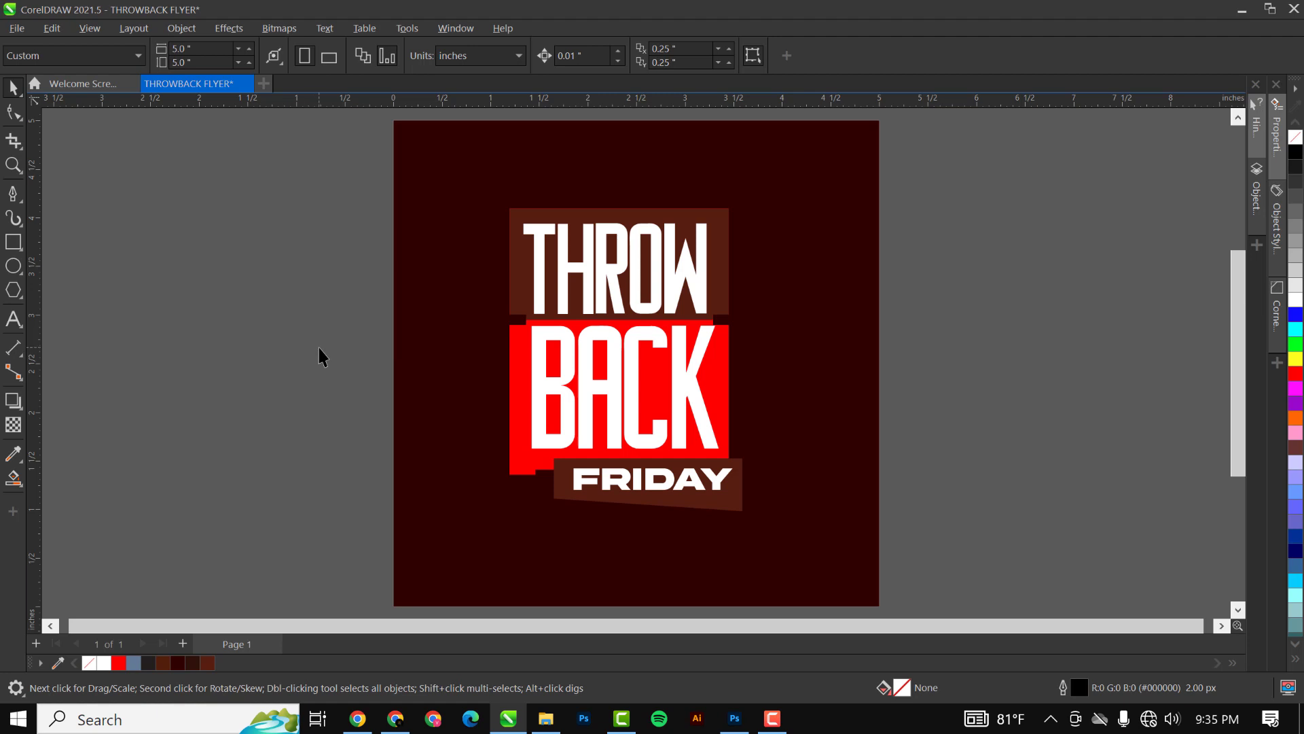
Draw a circle over the left edge of the red BACK block near its top and enlarge it to about 0.61 inch
scroll(515, 363, up, 3)
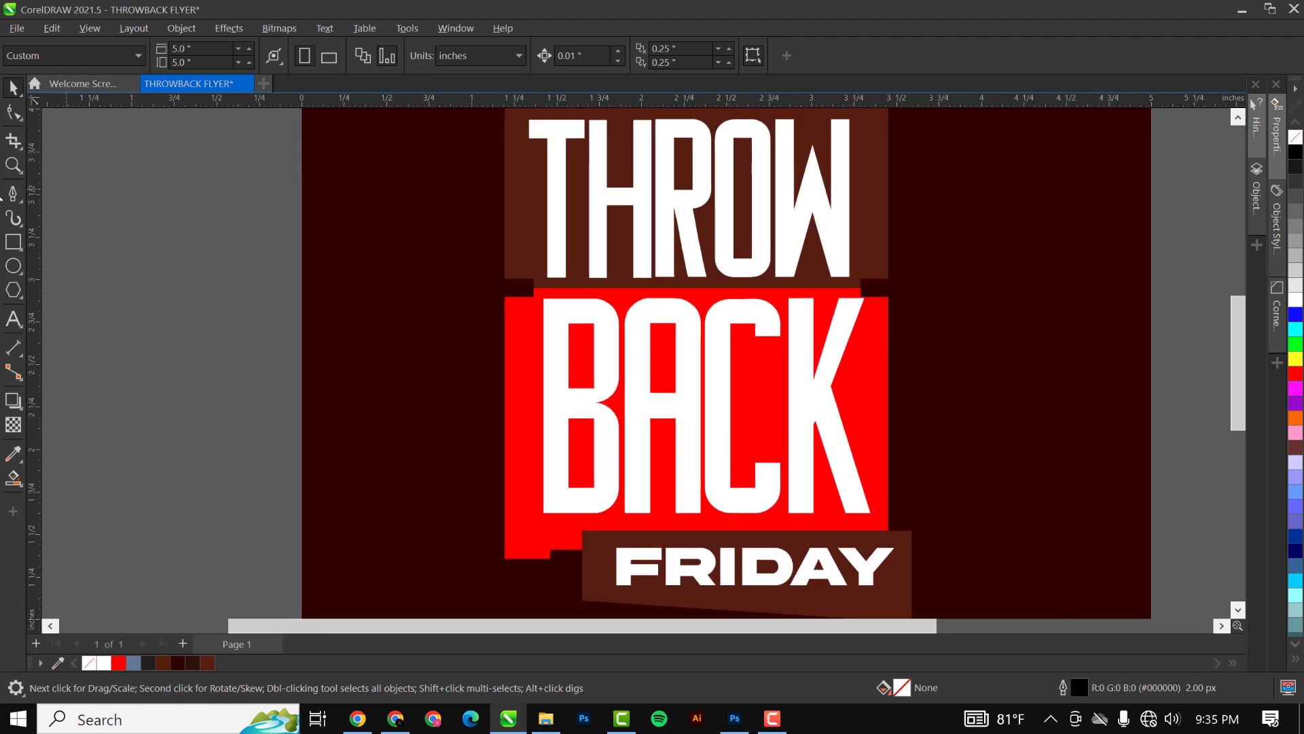
click(13, 265)
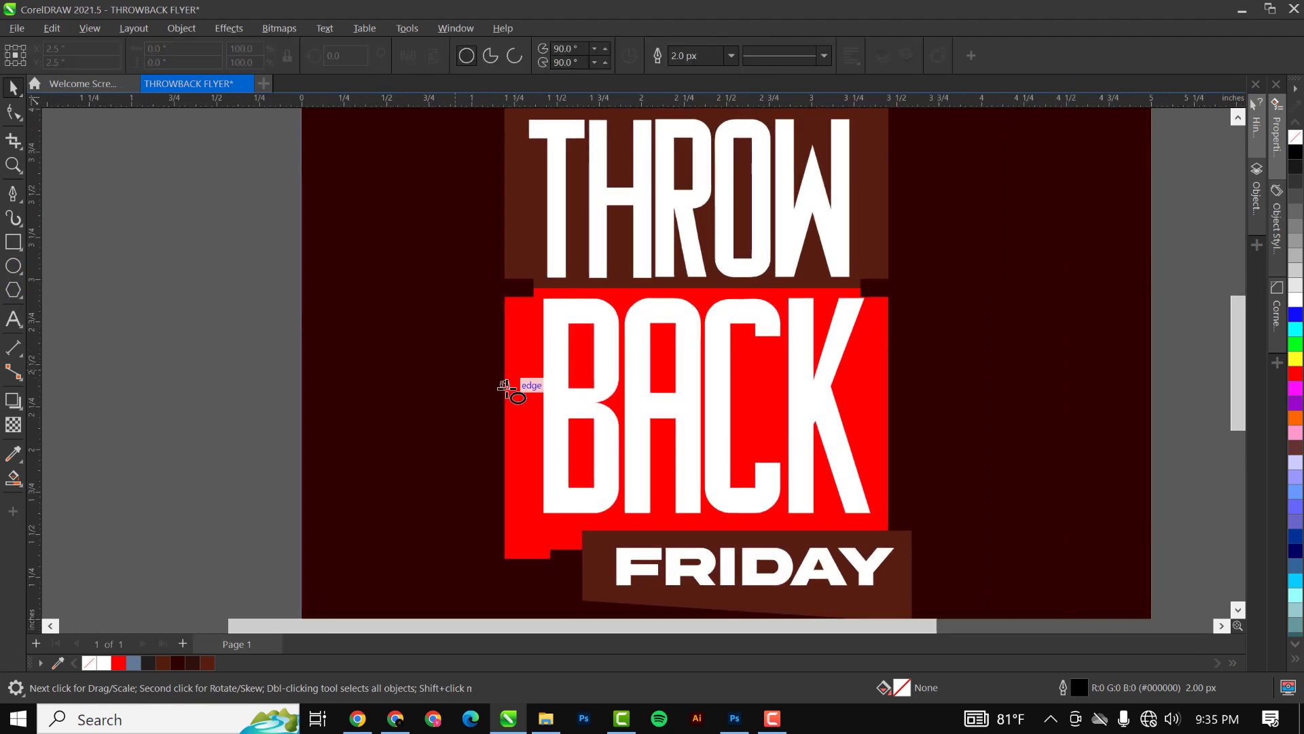
drag(453, 275, 552, 373)
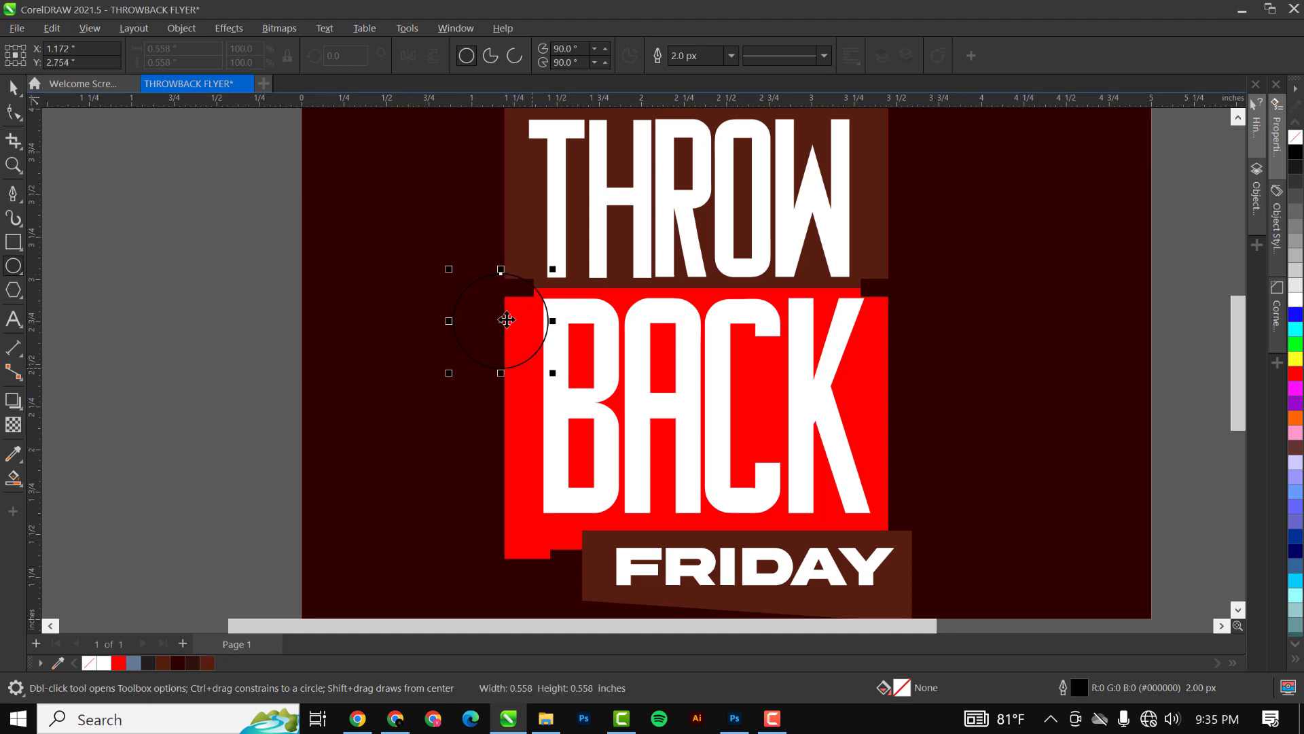
key(space)
drag(506, 319, 495, 332)
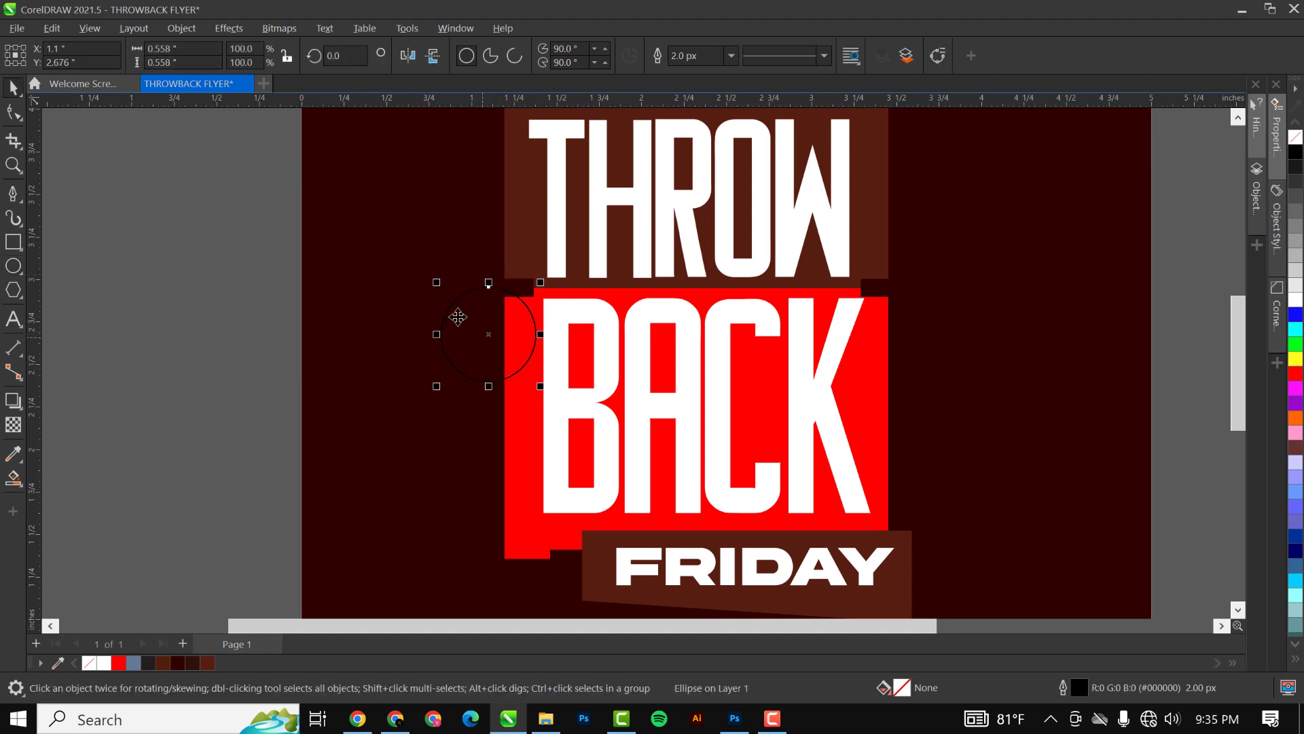
mouse_move(436, 282)
mouse_down()
mouse_move(404, 268)
mouse_move(413, 280)
mouse_up()
scroll(476, 333, up, 2)
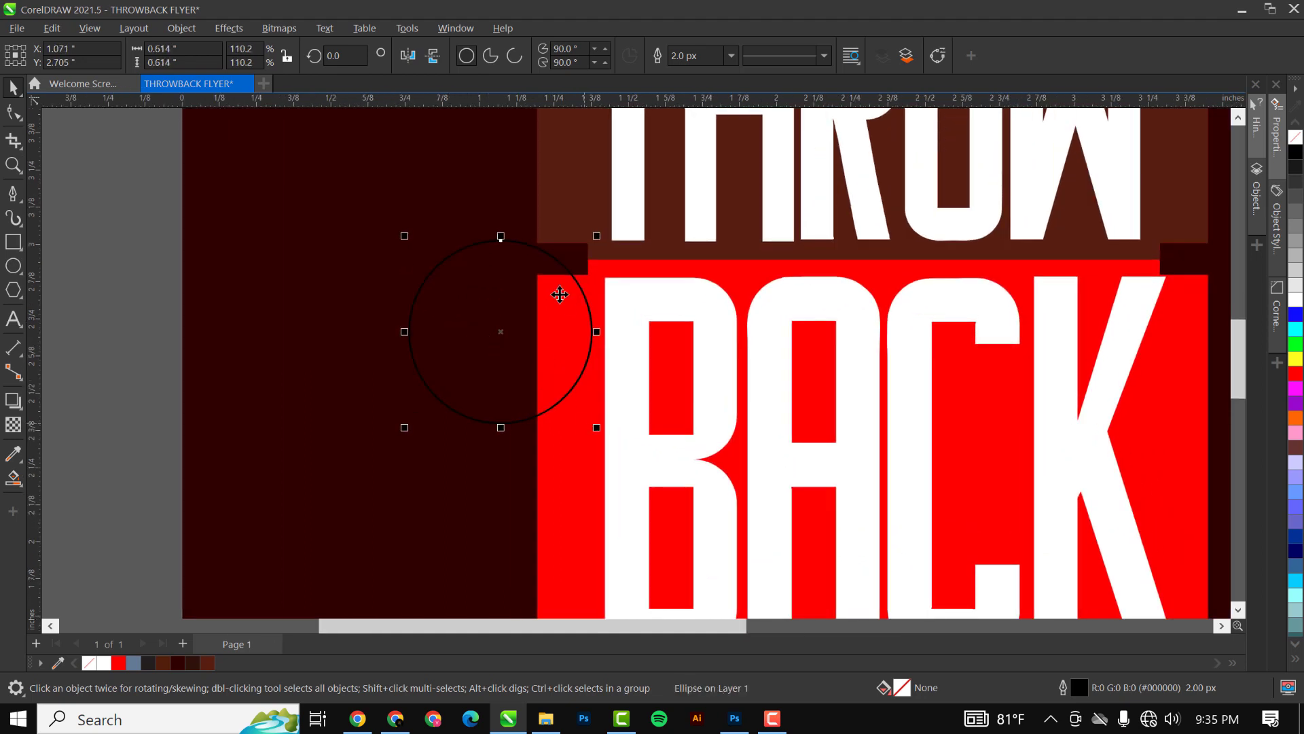
Fill the circle with the red sampled from the BACK block and remove its black outline
scroll(560, 294, down, 1)
click(553, 455)
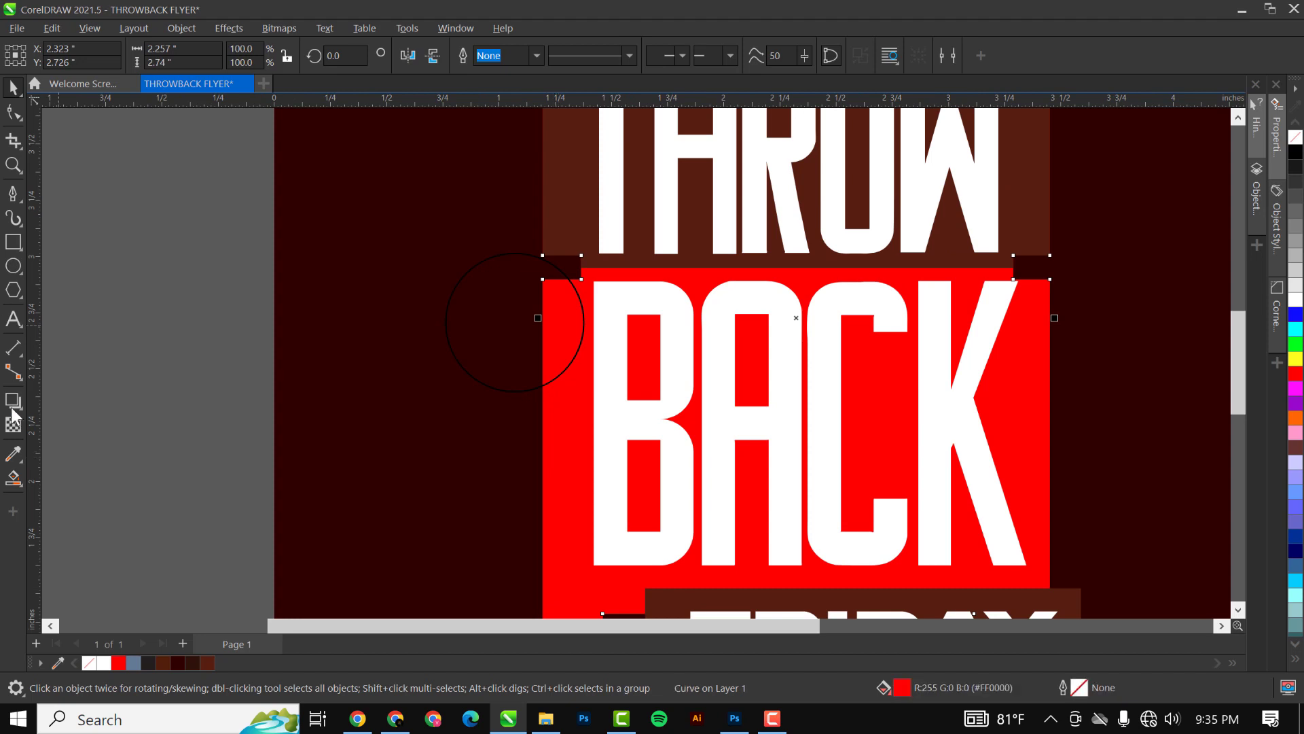
click(13, 454)
click(573, 416)
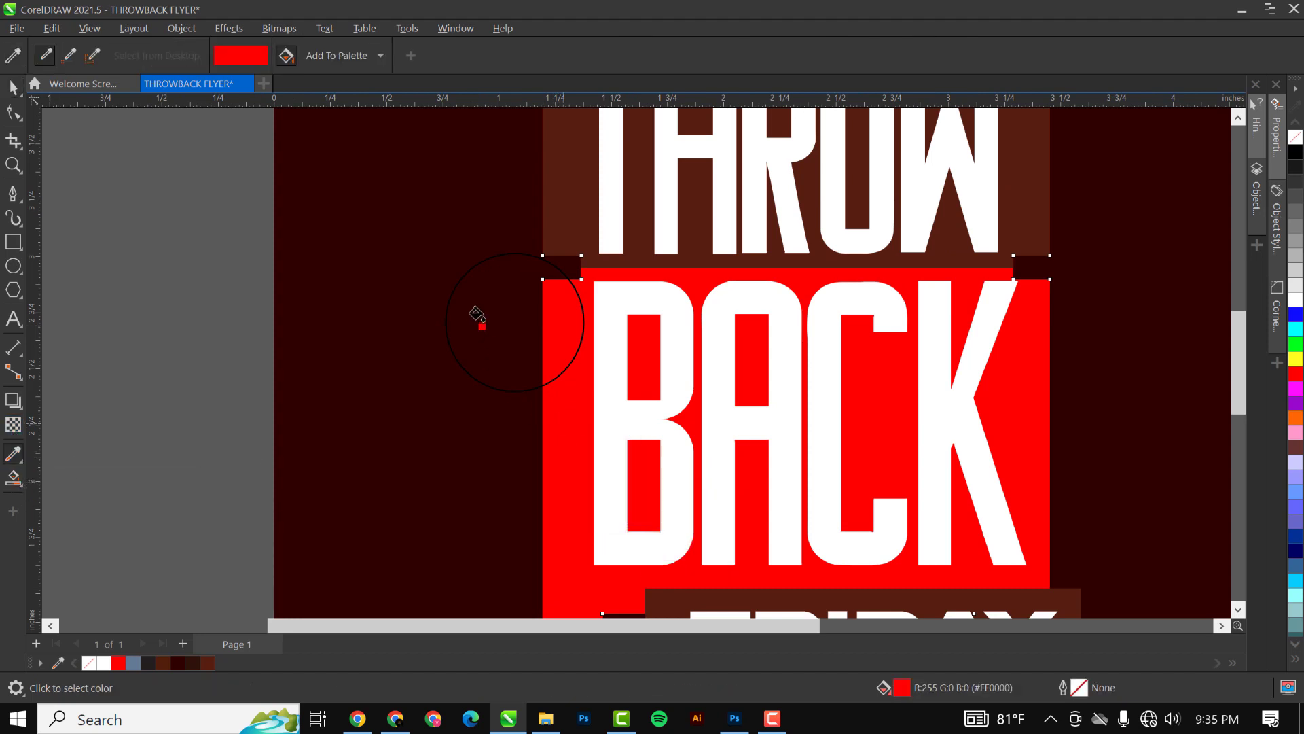
click(476, 312)
key(space)
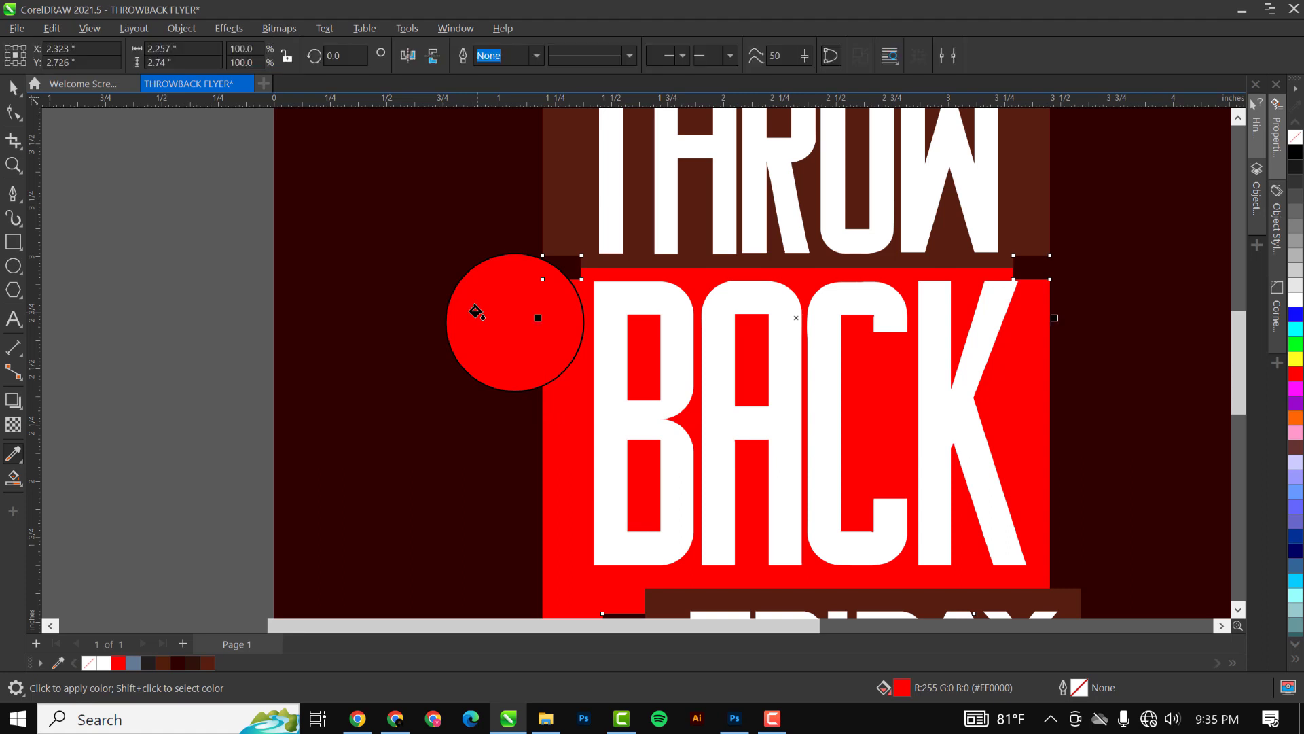
click(480, 287)
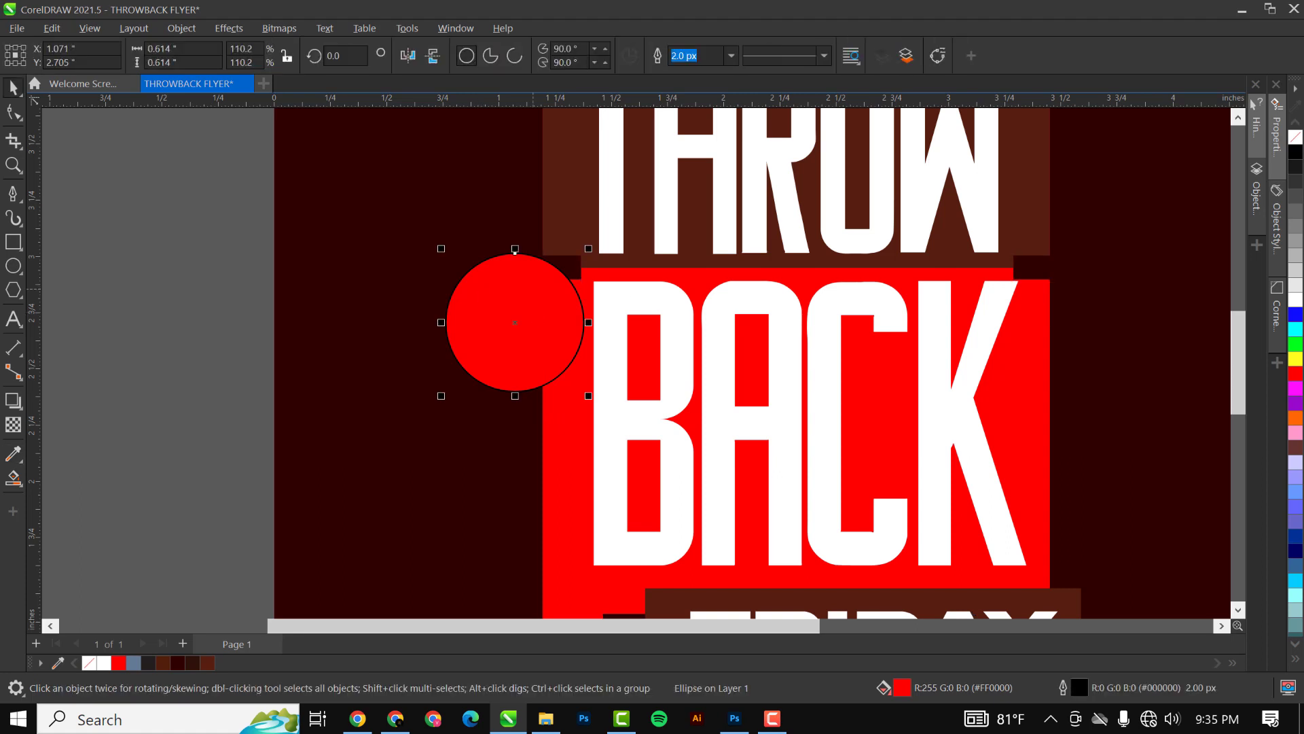
right_click(1296, 138)
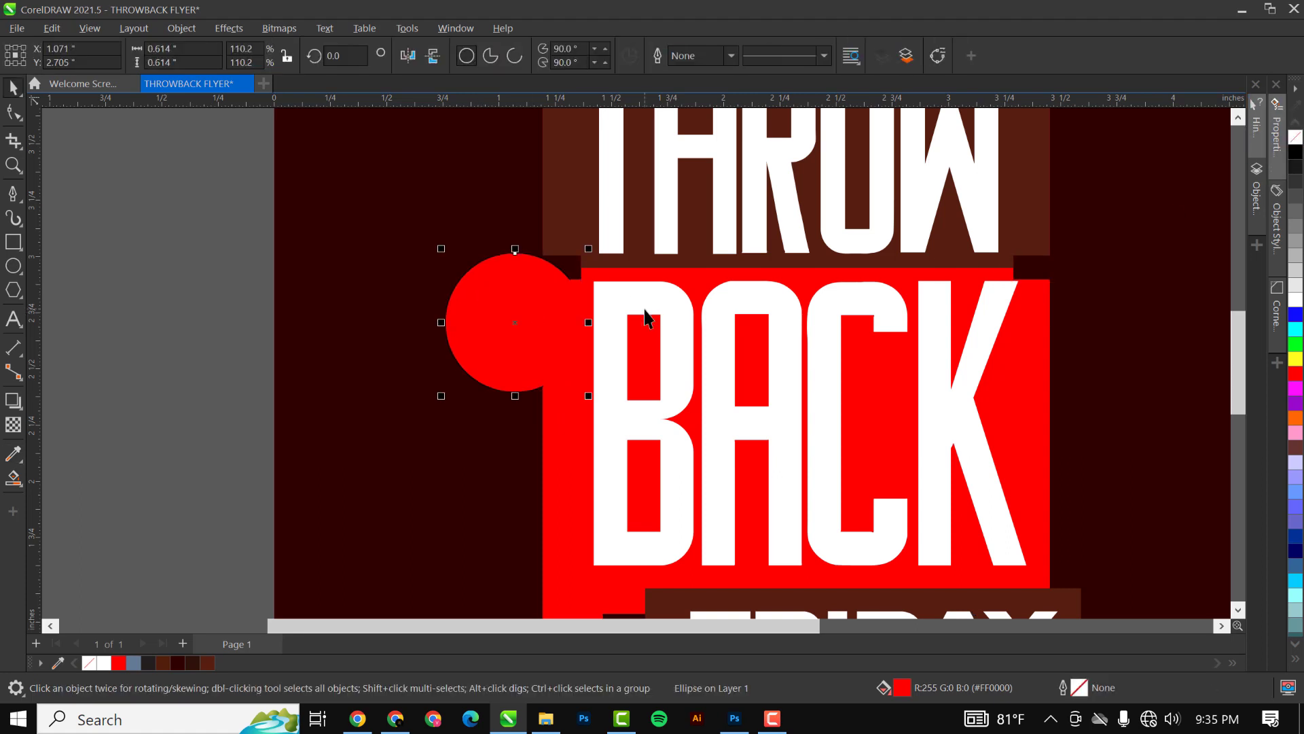
Make a concentric copy of the red circle, scaled down to about 0.5 inch
scroll(640, 319, up, 2)
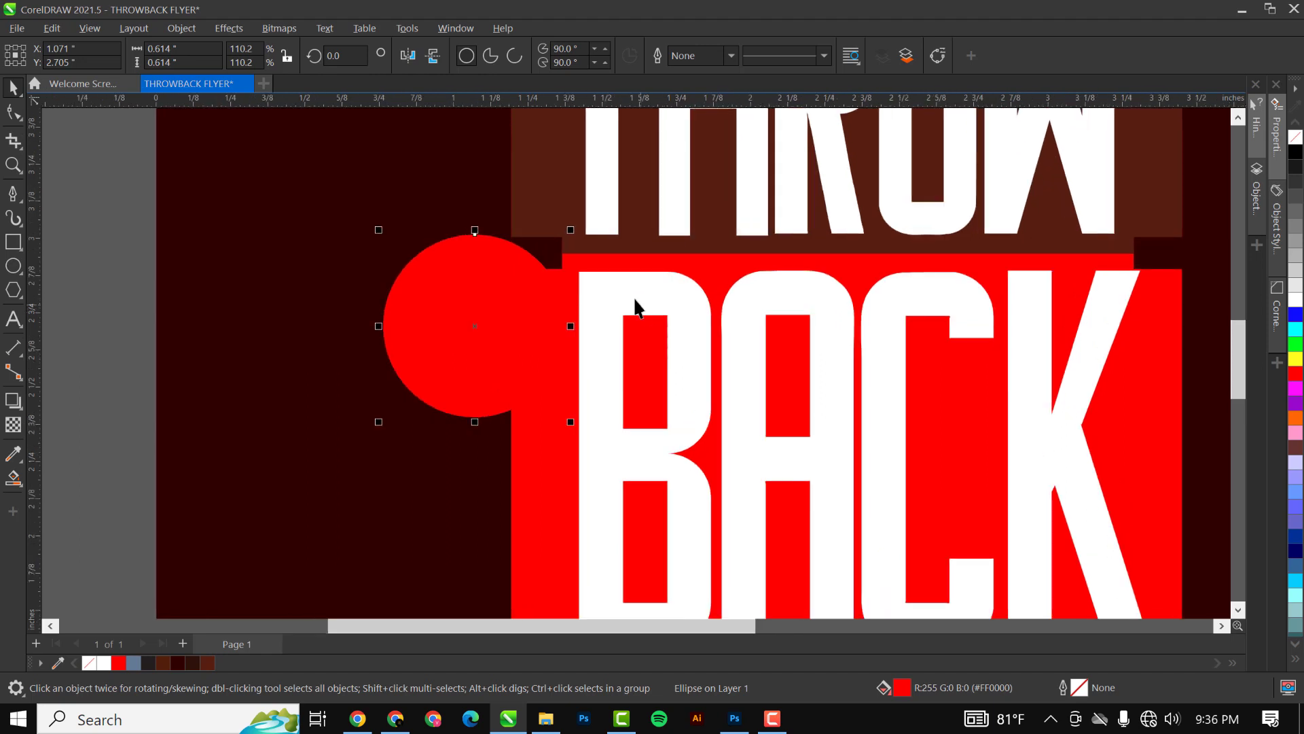
drag(474, 270, 393, 273)
key(ctrl+z)
mouse_move(570, 230)
mouse_down()
mouse_move(541, 226)
mouse_move(556, 234)
mouse_up()
right_click(556, 234)
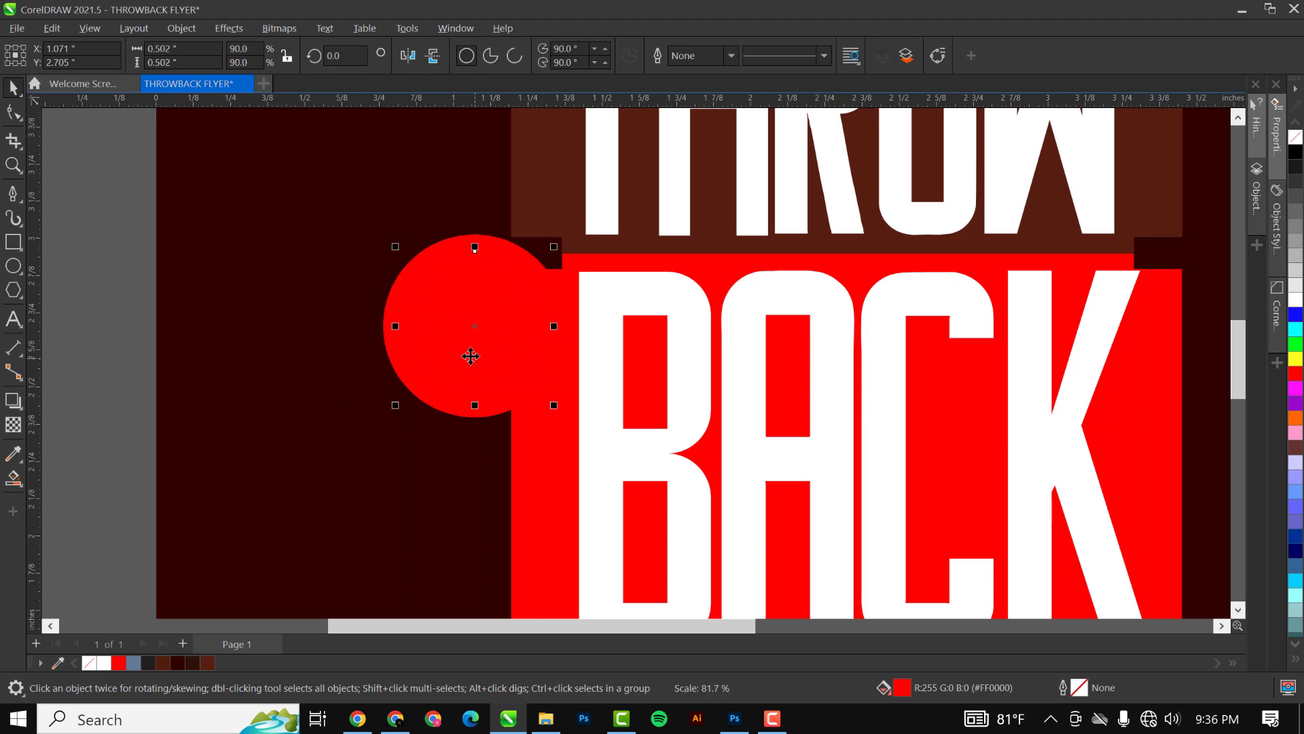
click(474, 322)
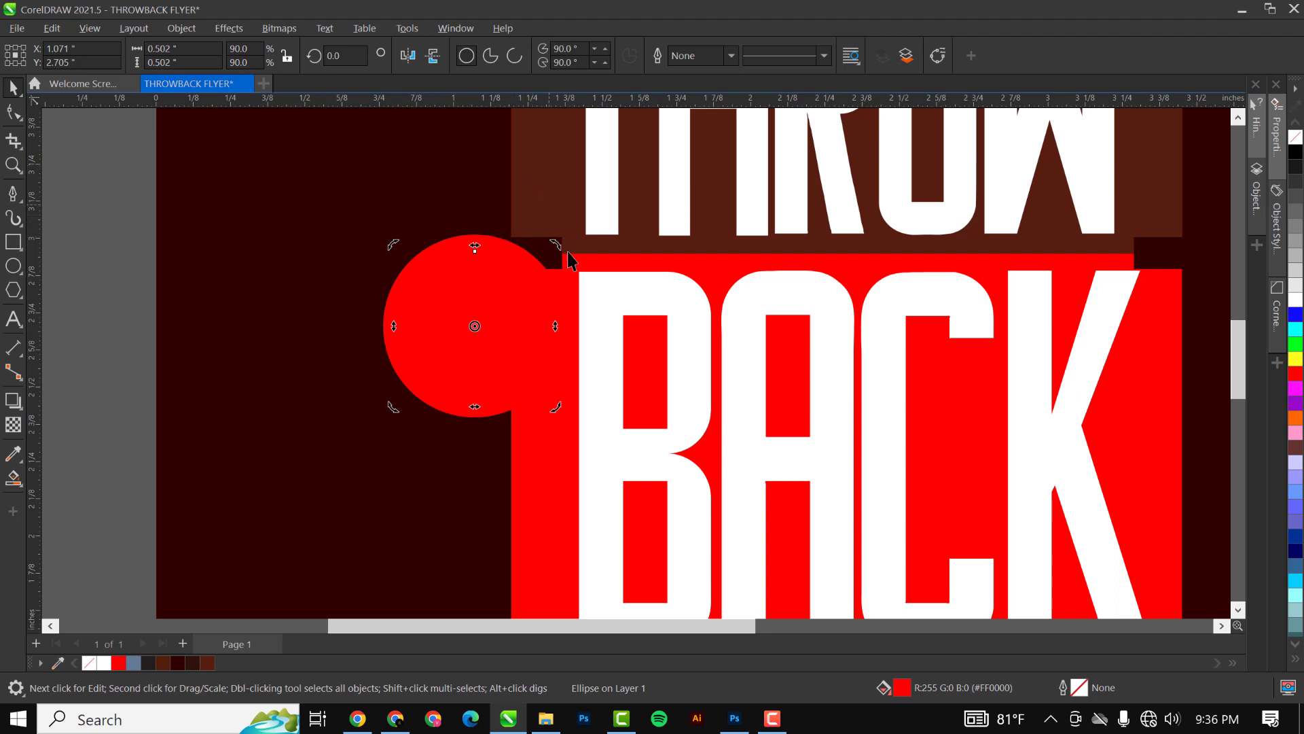
Fill the smaller circle copy with the brown sampled from the THROW block
scroll(570, 258, down, 2)
scroll(557, 204, up, 3)
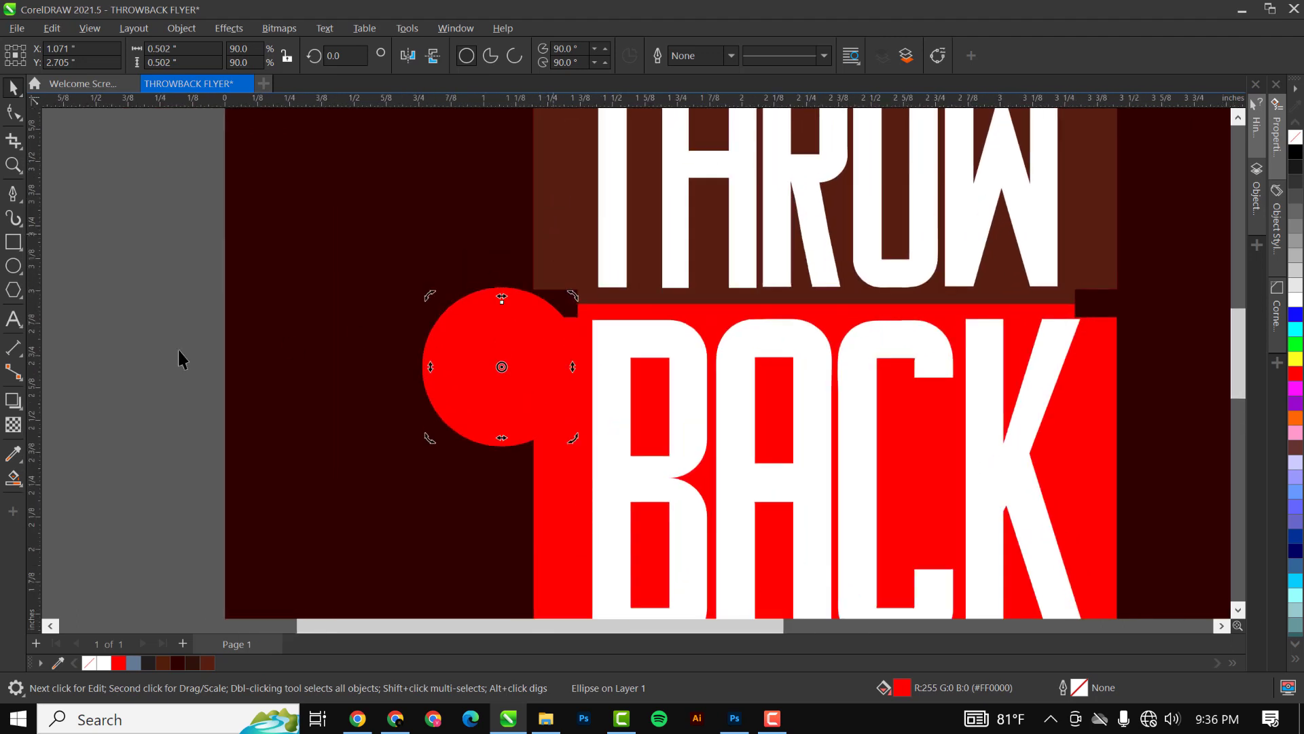
click(13, 455)
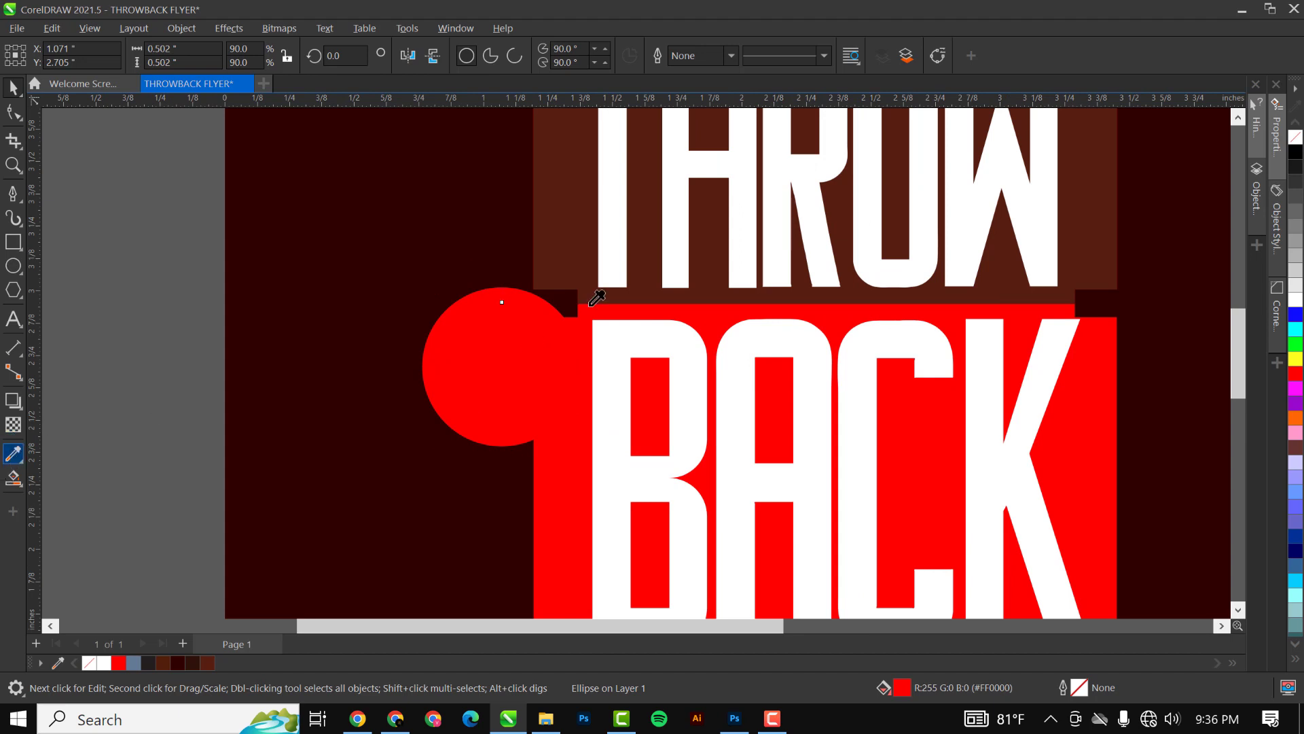
click(568, 221)
click(516, 380)
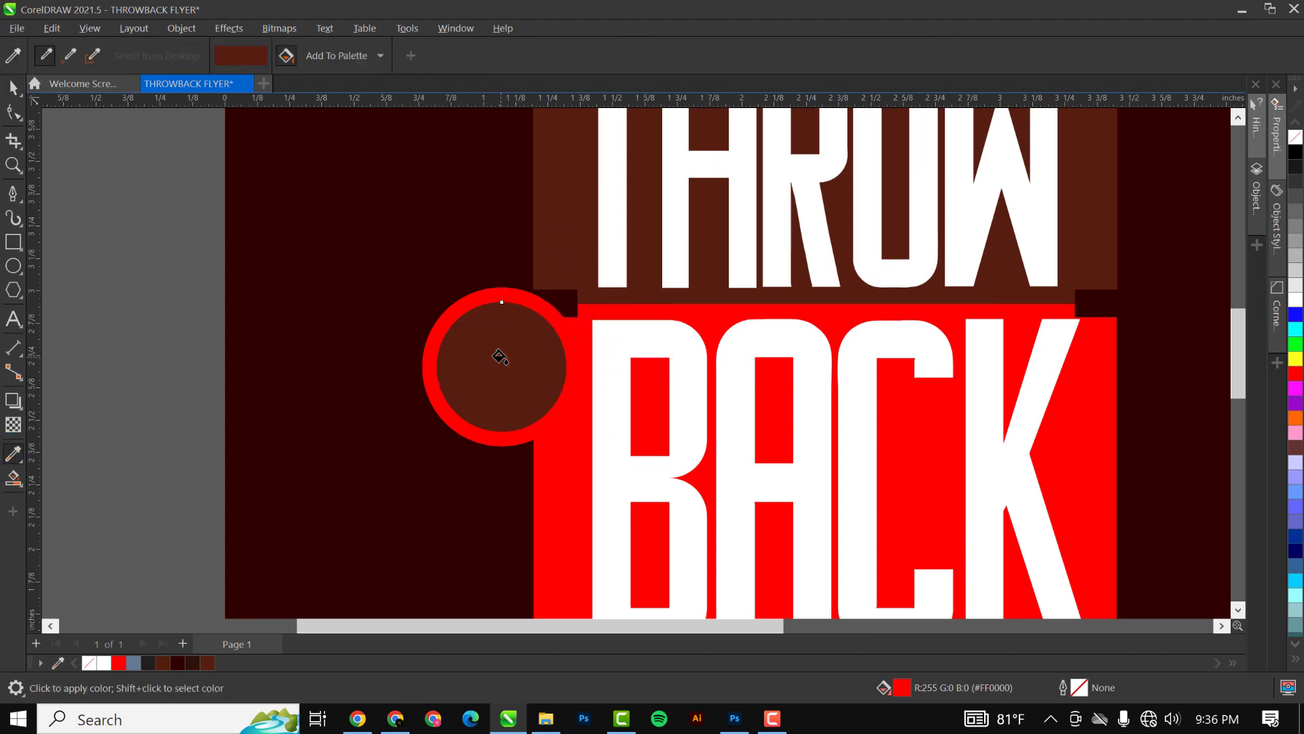
key(space)
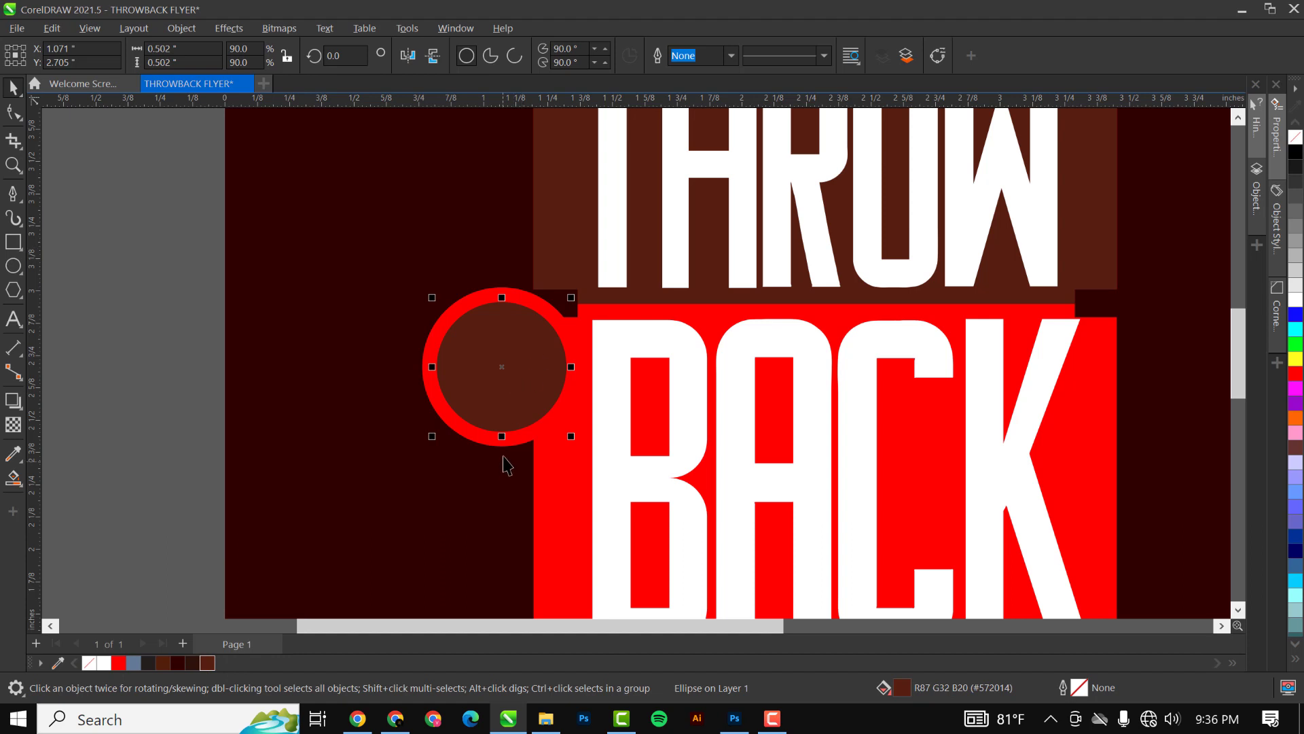
Make a concentric copy of the brown circle, scaled down to about 0.37 inch, and fill it with red
scroll(528, 405, up, 2)
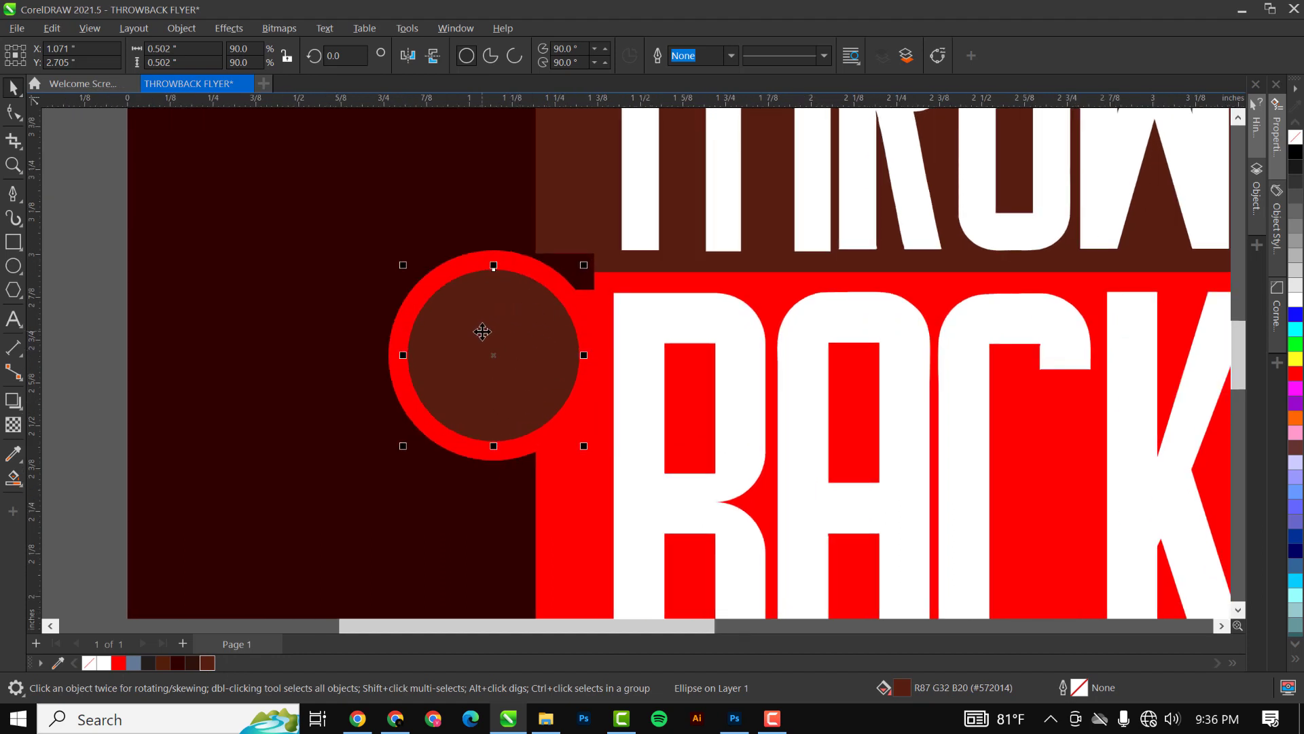
drag(483, 332, 475, 332)
key(ctrl+z)
drag(583, 265, 566, 278)
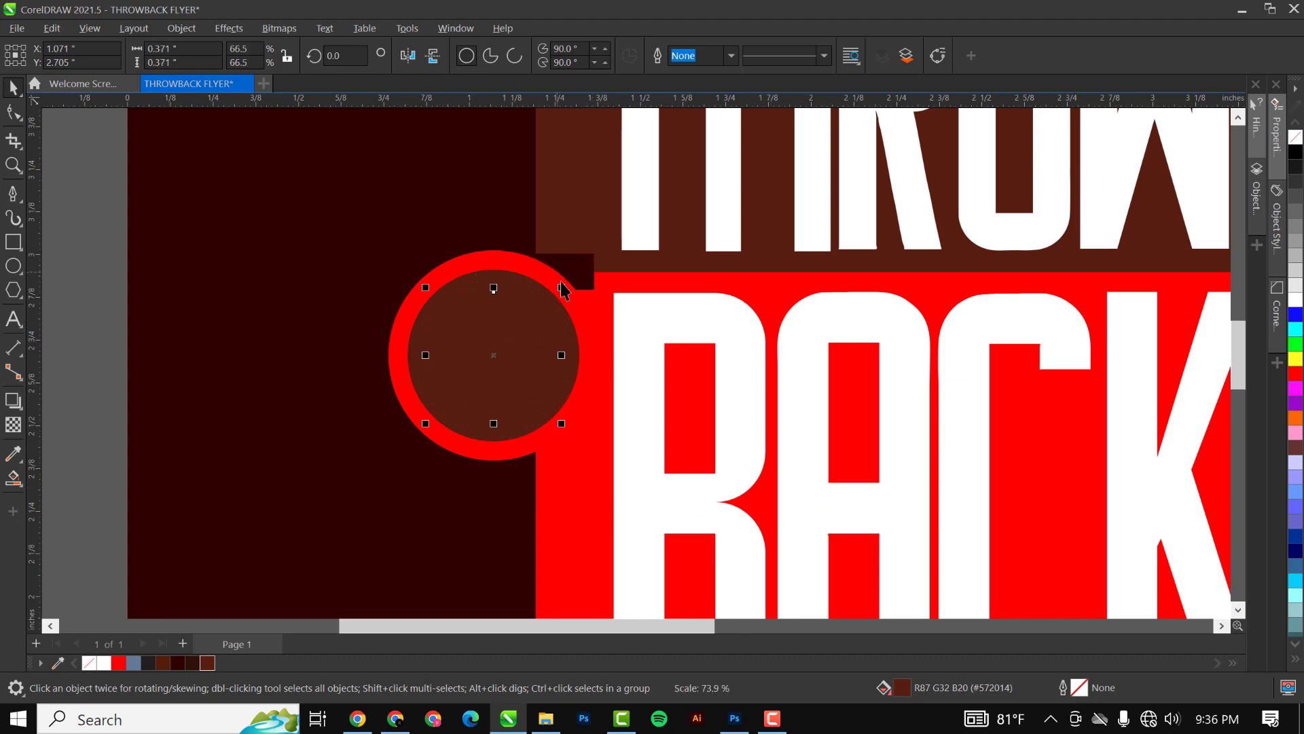
click(496, 348)
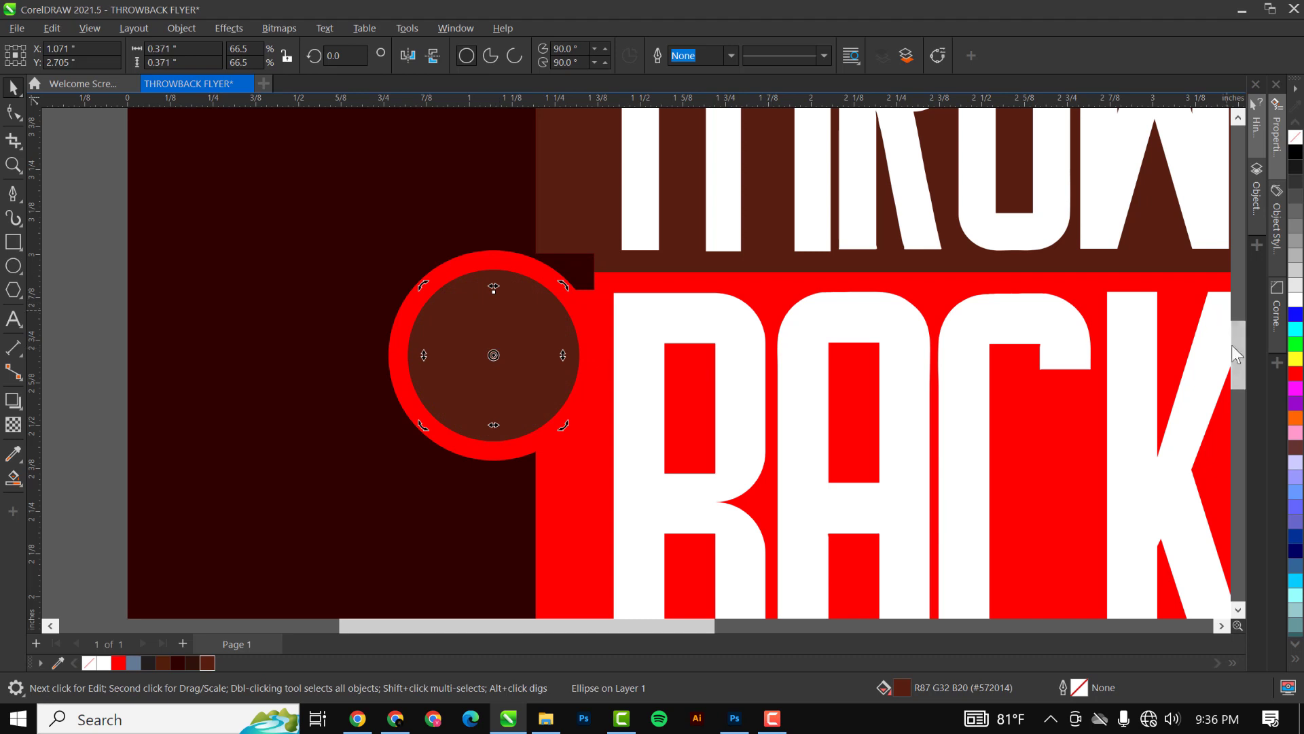
click(121, 660)
Apply an elliptical fountain fill from white at the centre to red at the edge on the innermost circle
scroll(437, 402, up, 3)
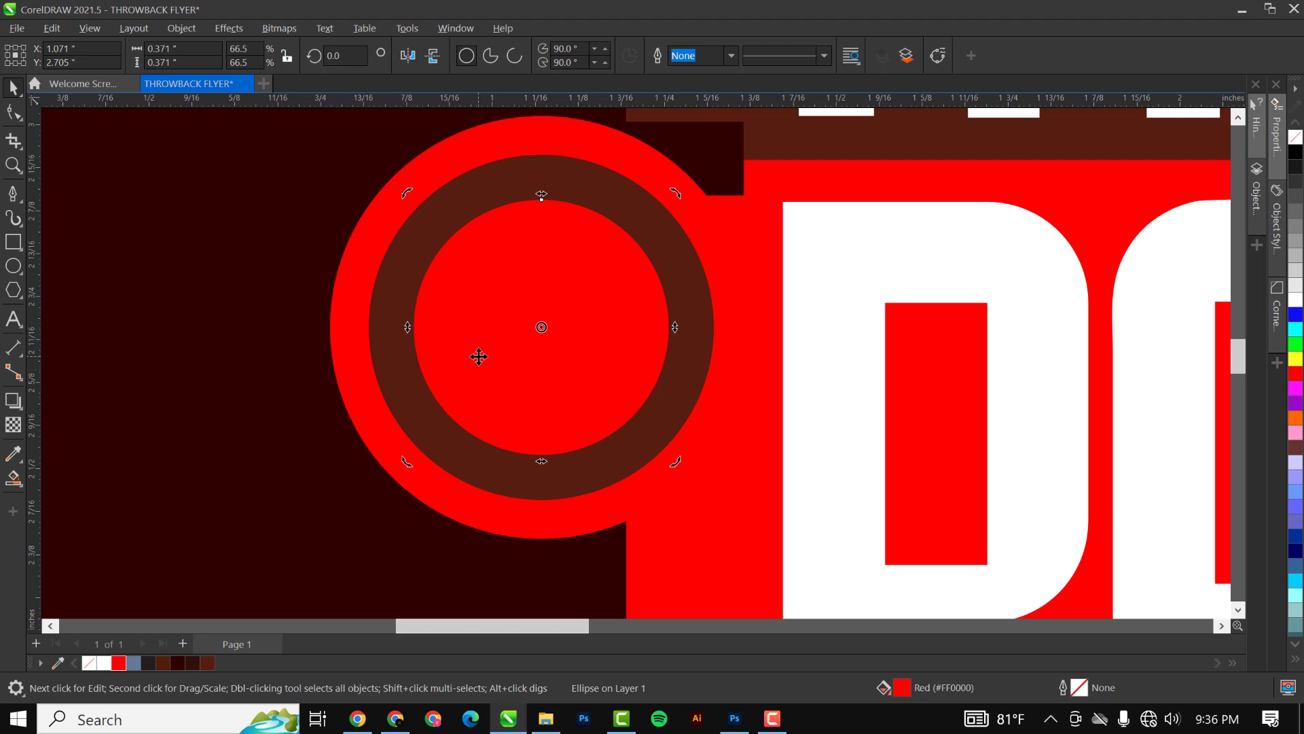
key(g)
scroll(490, 381, down, 2)
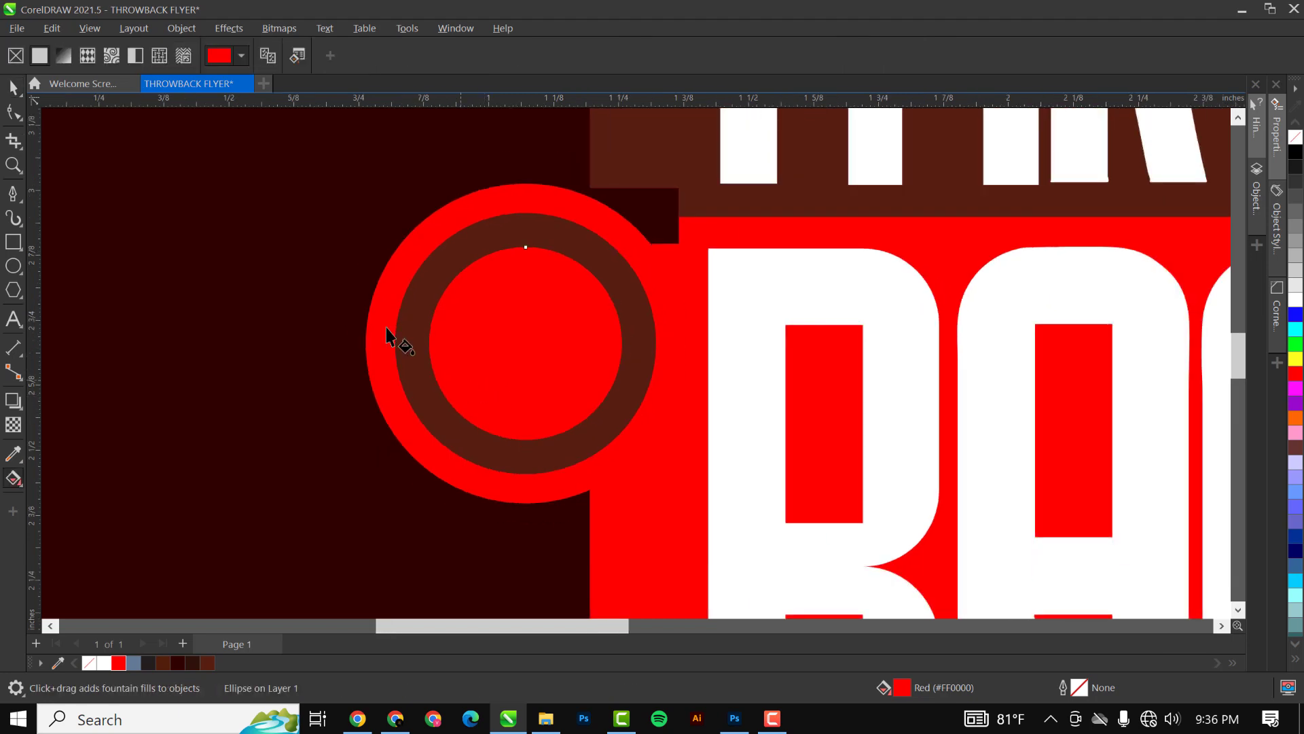
click(63, 55)
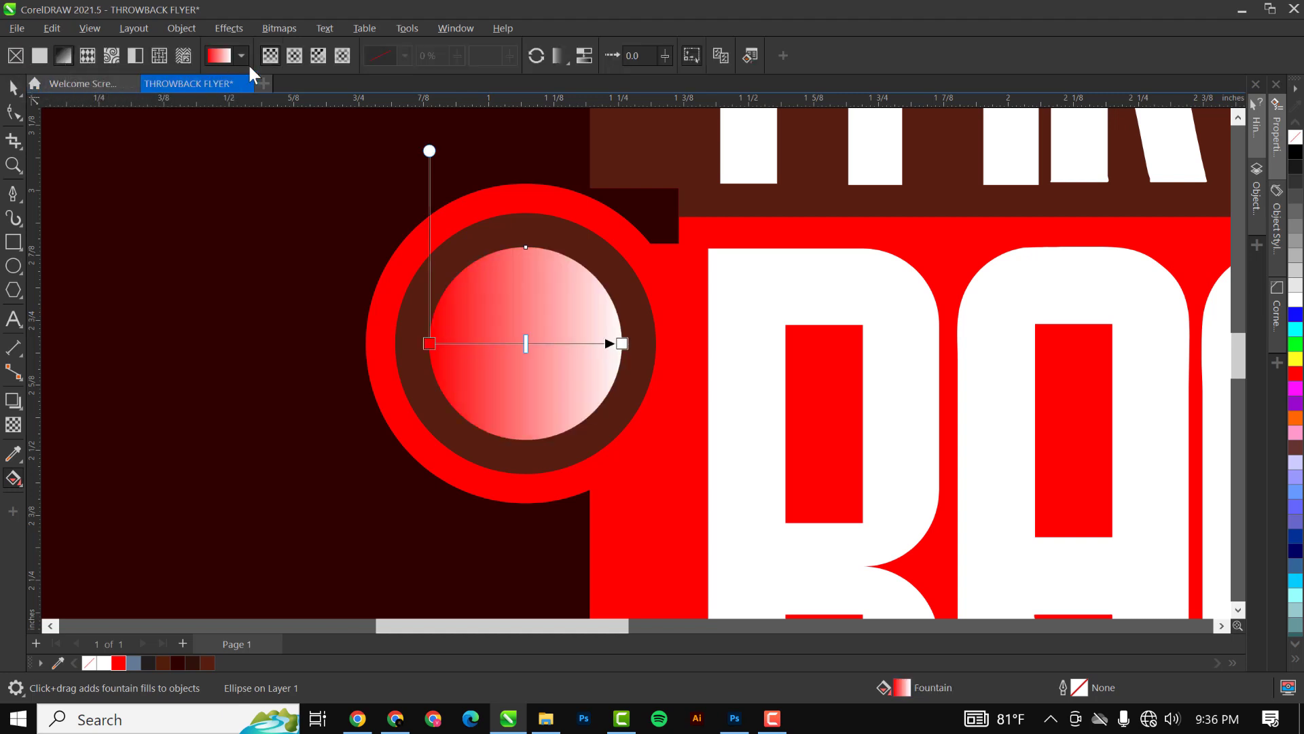
click(292, 55)
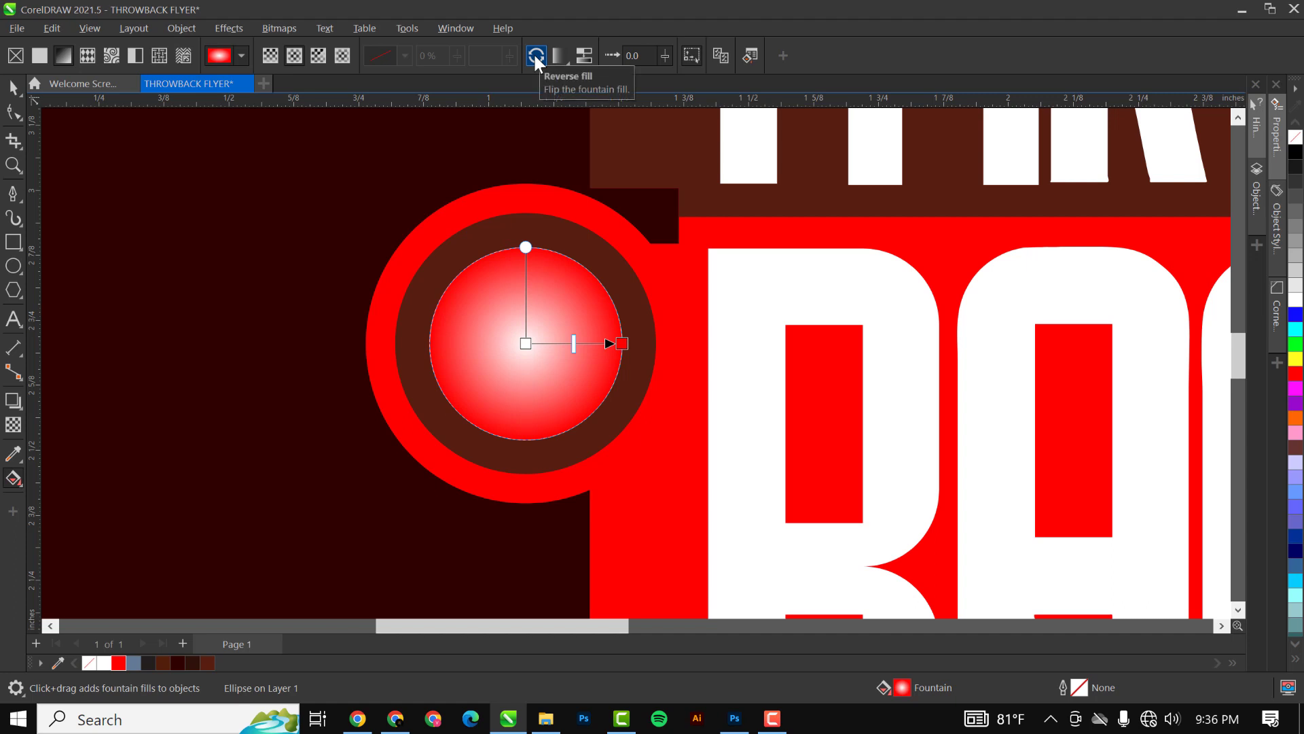
Replace the gradient's white with the dark maroon sampled from the background (#310000), and reverse the fill so red sits at the centre
click(525, 345)
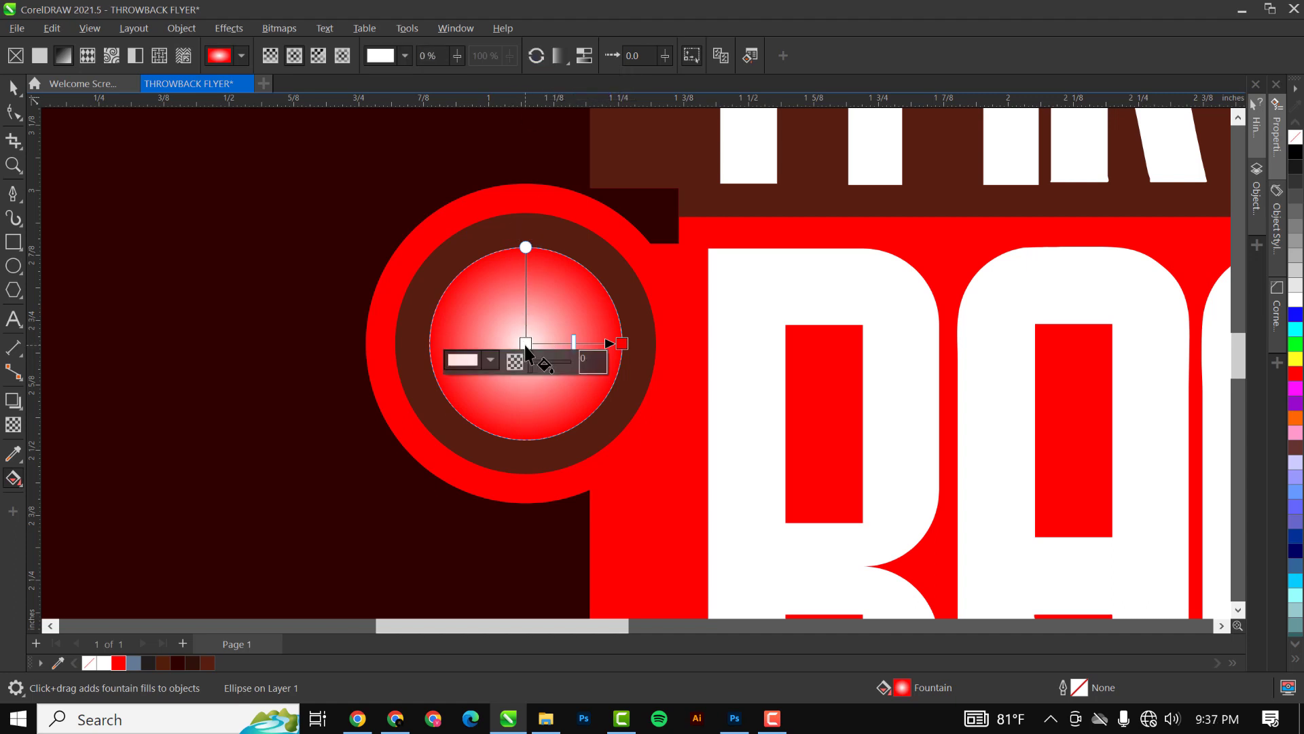
click(489, 356)
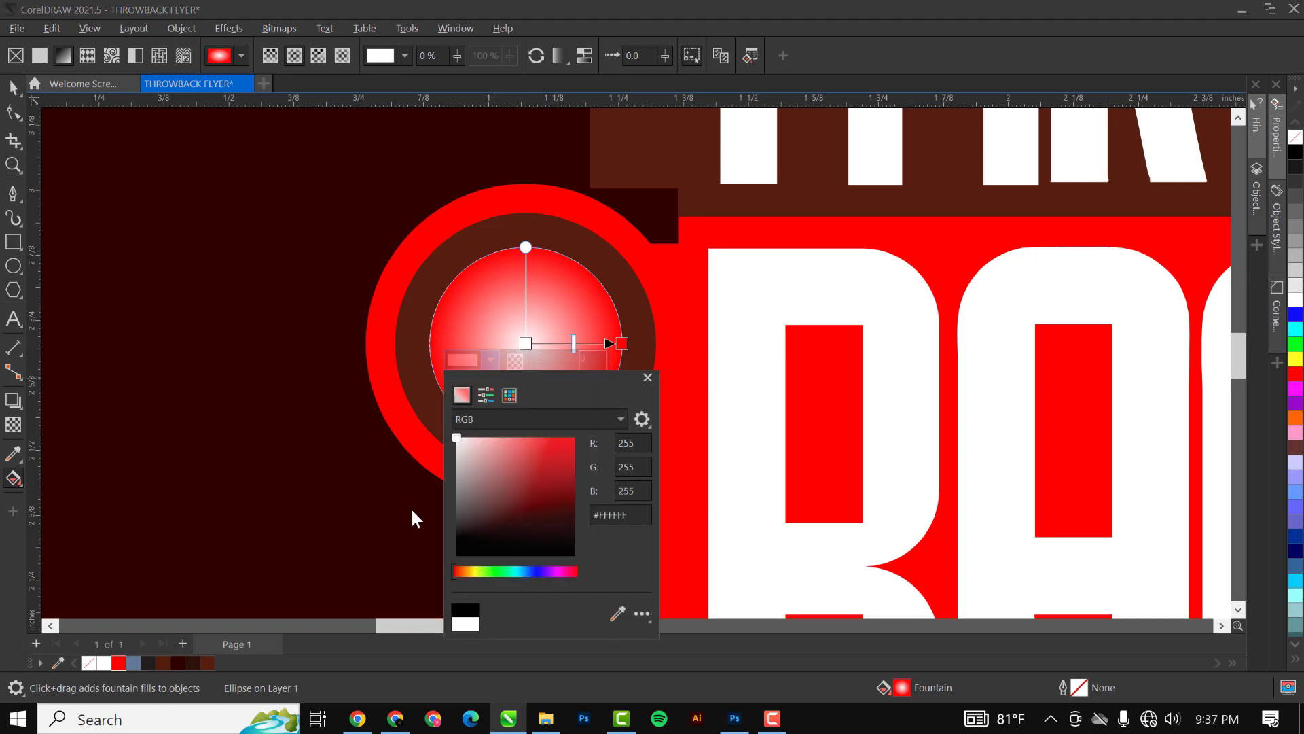
click(615, 613)
click(332, 202)
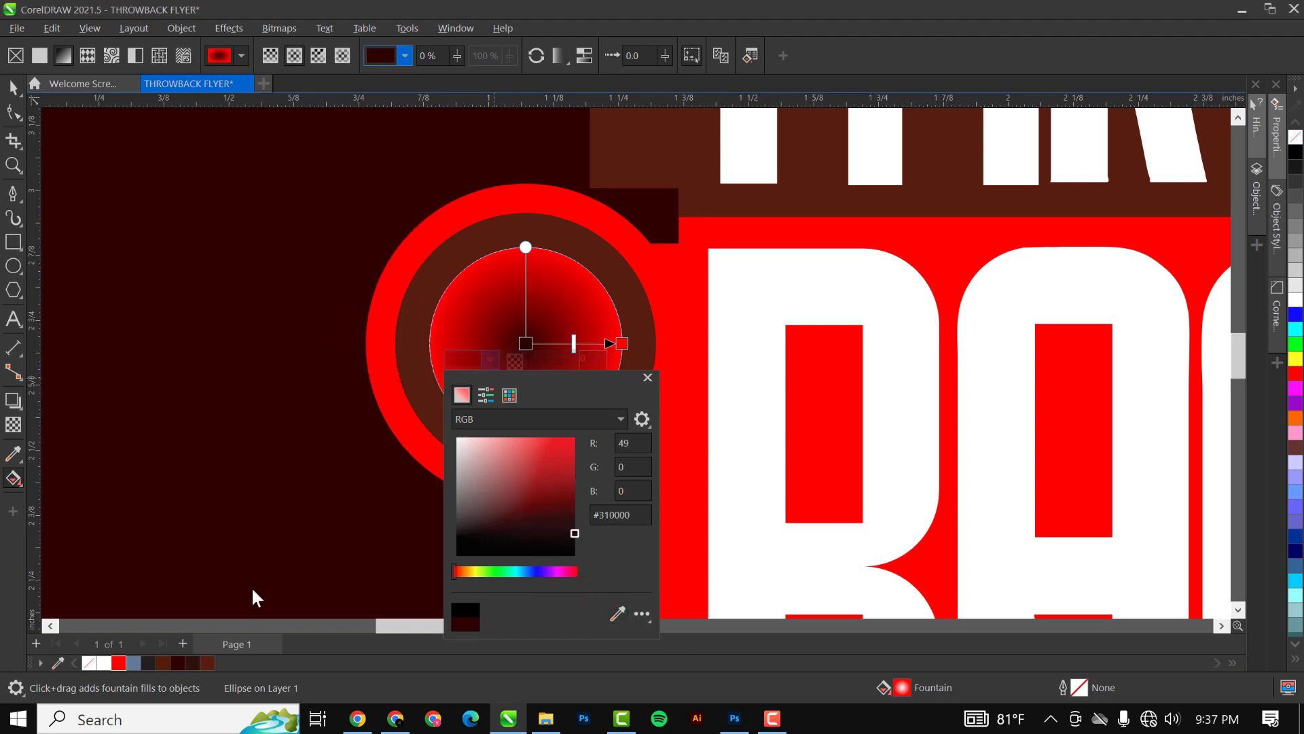
click(525, 342)
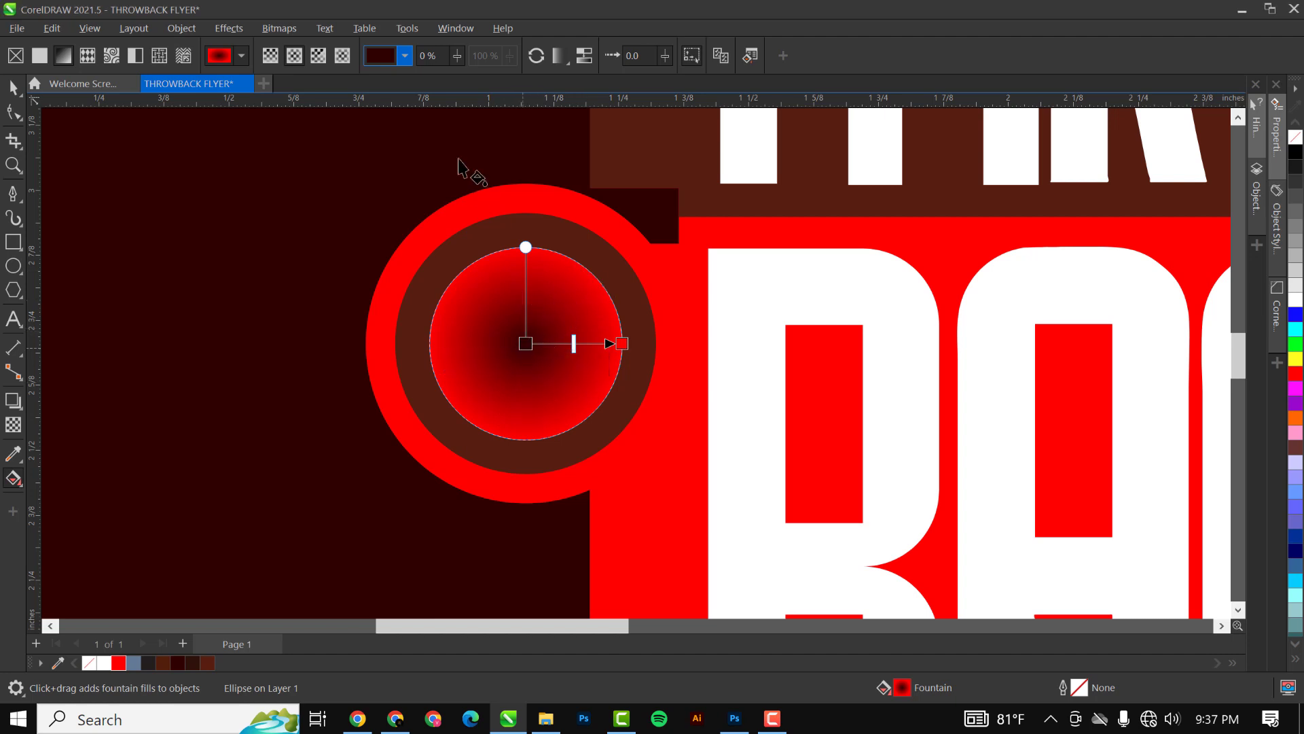
click(536, 56)
key(space)
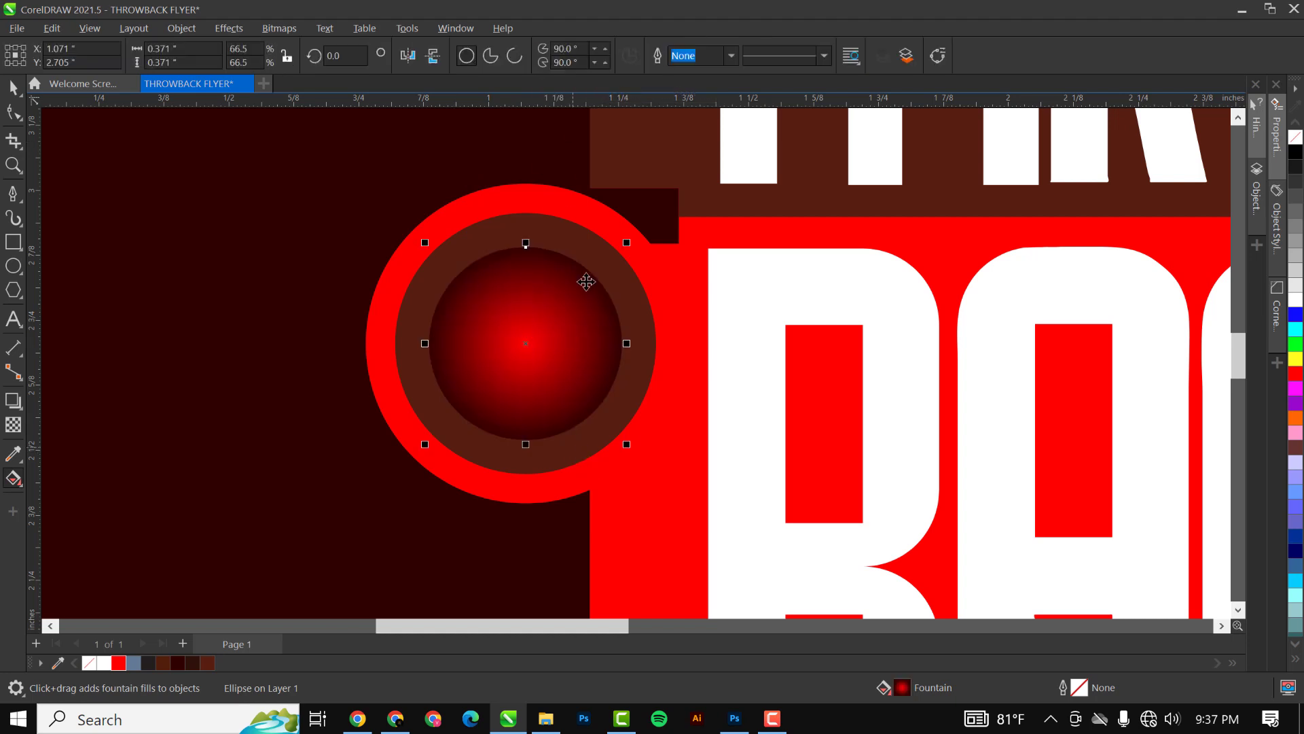
Extend the dark end of the innermost circle's elliptical gradient slightly beyond the circle's edge
scroll(582, 282, down, 2)
scroll(581, 306, up, 1)
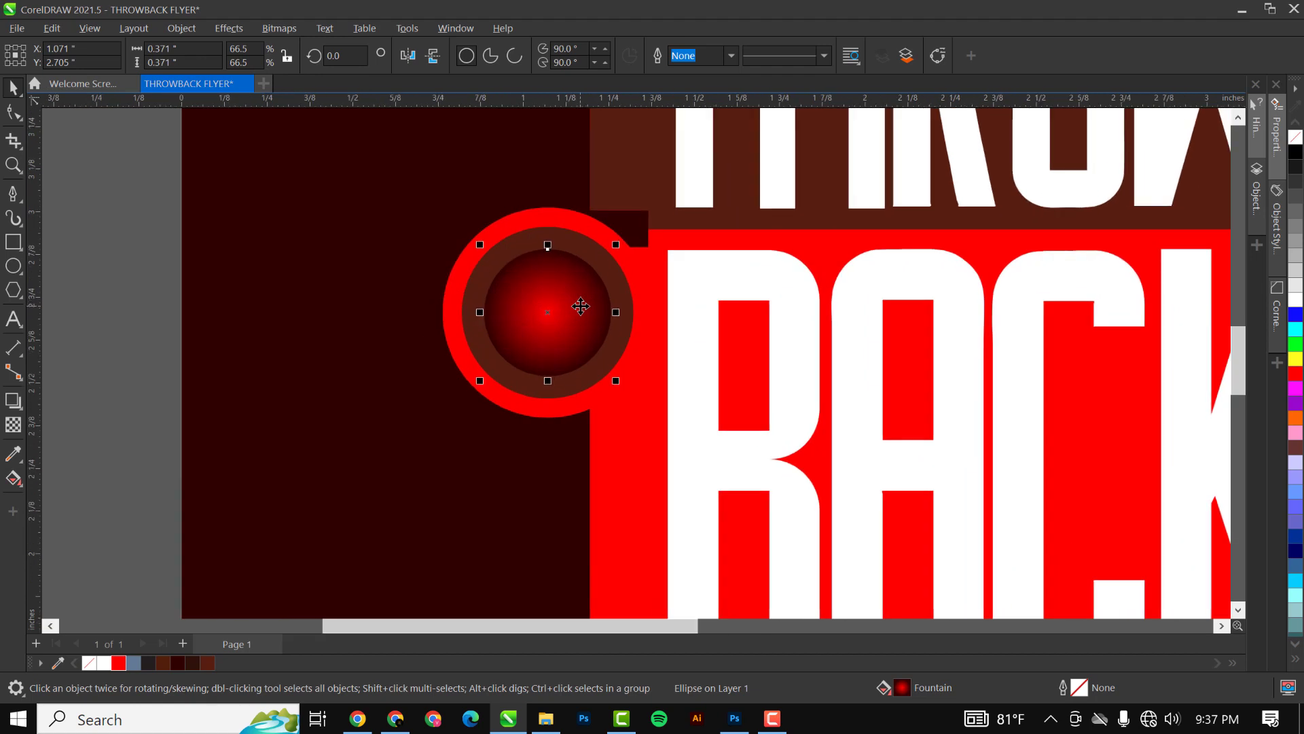
key(g)
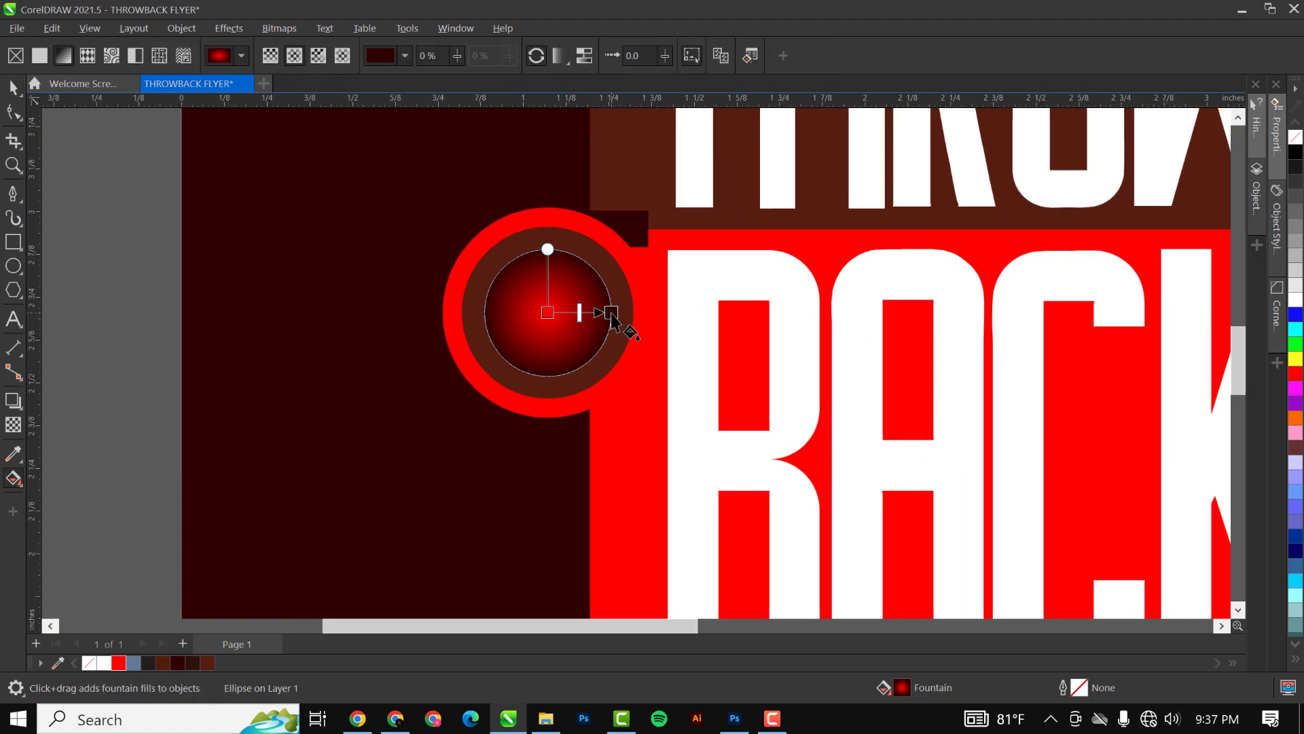
drag(611, 314, 625, 313)
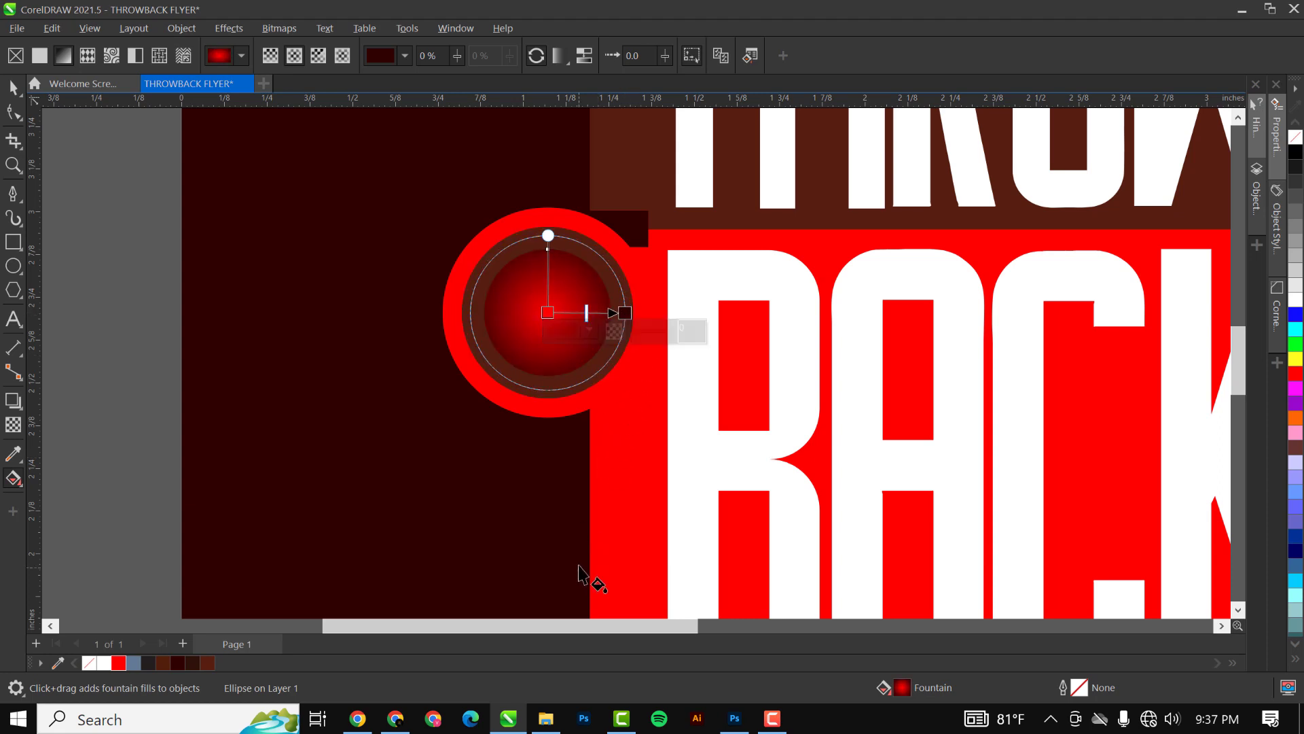
key(space)
click(556, 304)
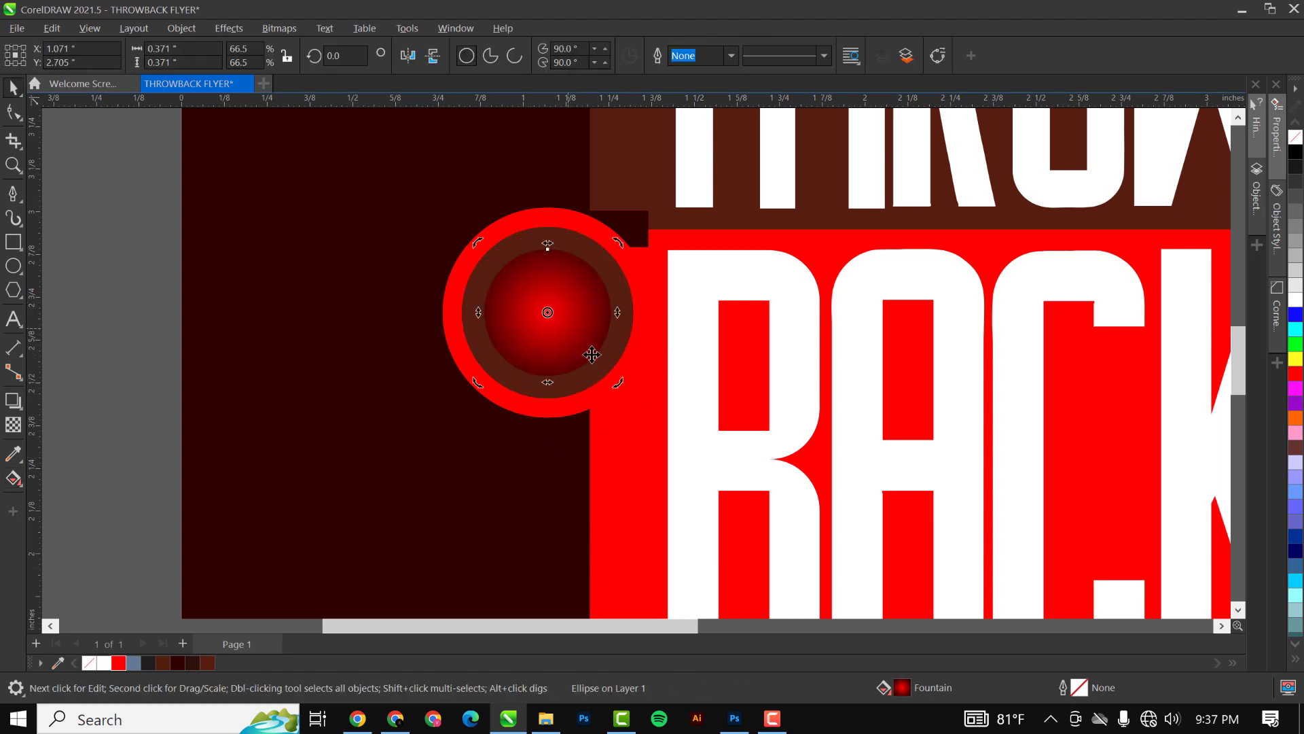
Place a copy of the FRIDAY text beside the label, below the circles, and change its wording to 9PM
scroll(593, 356, down, 3)
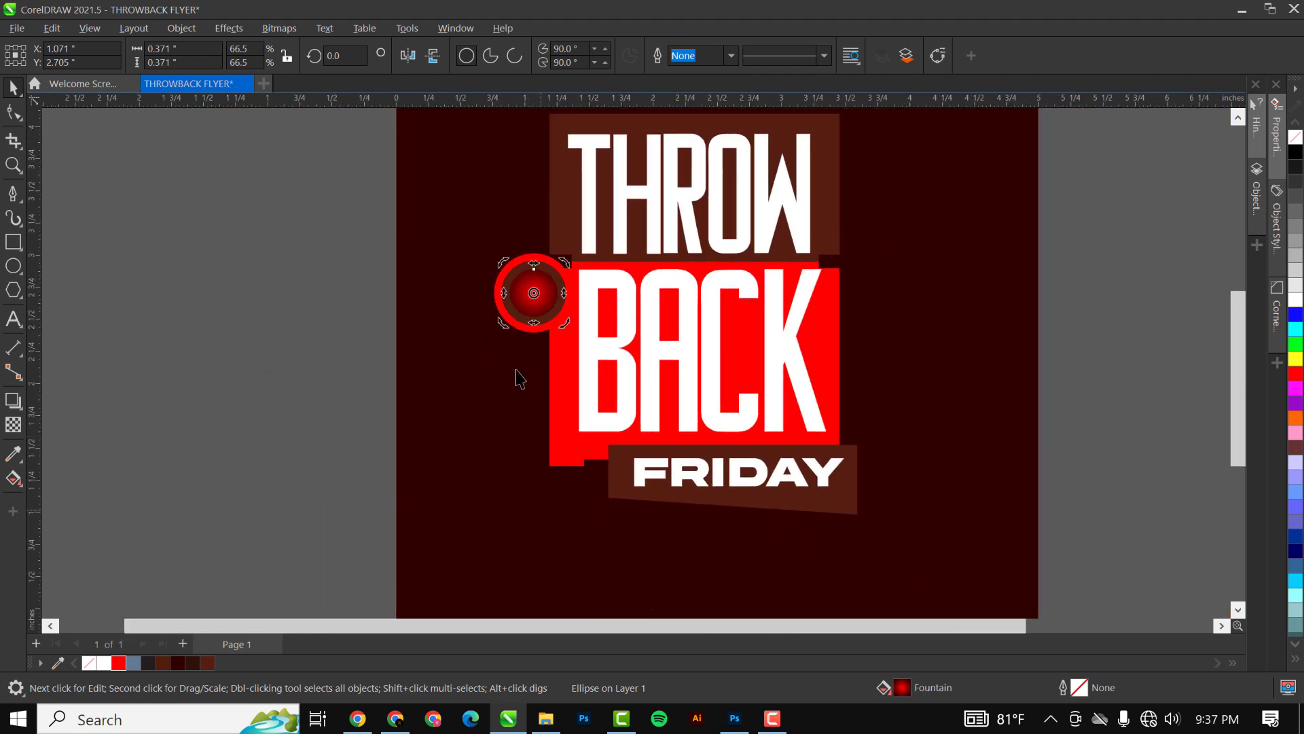
click(735, 478)
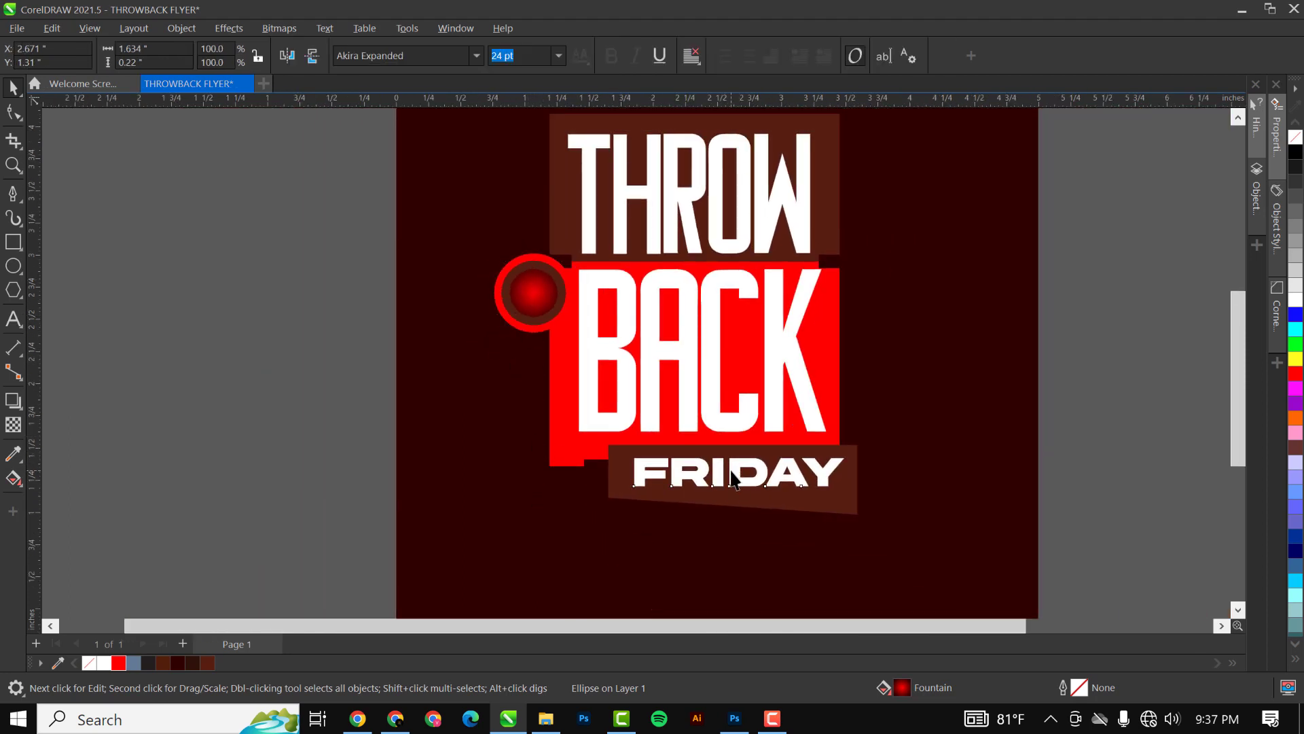
drag(734, 475, 538, 476)
double_click(529, 454)
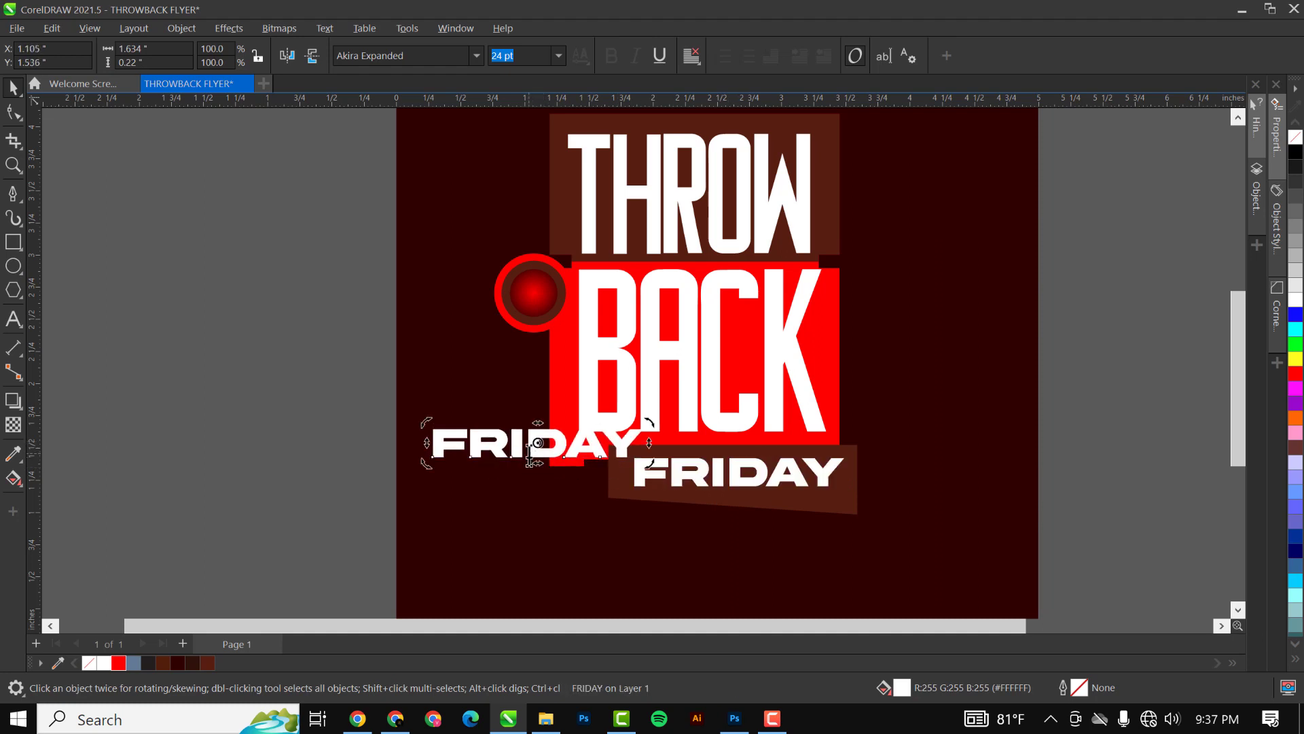
double_click(529, 454)
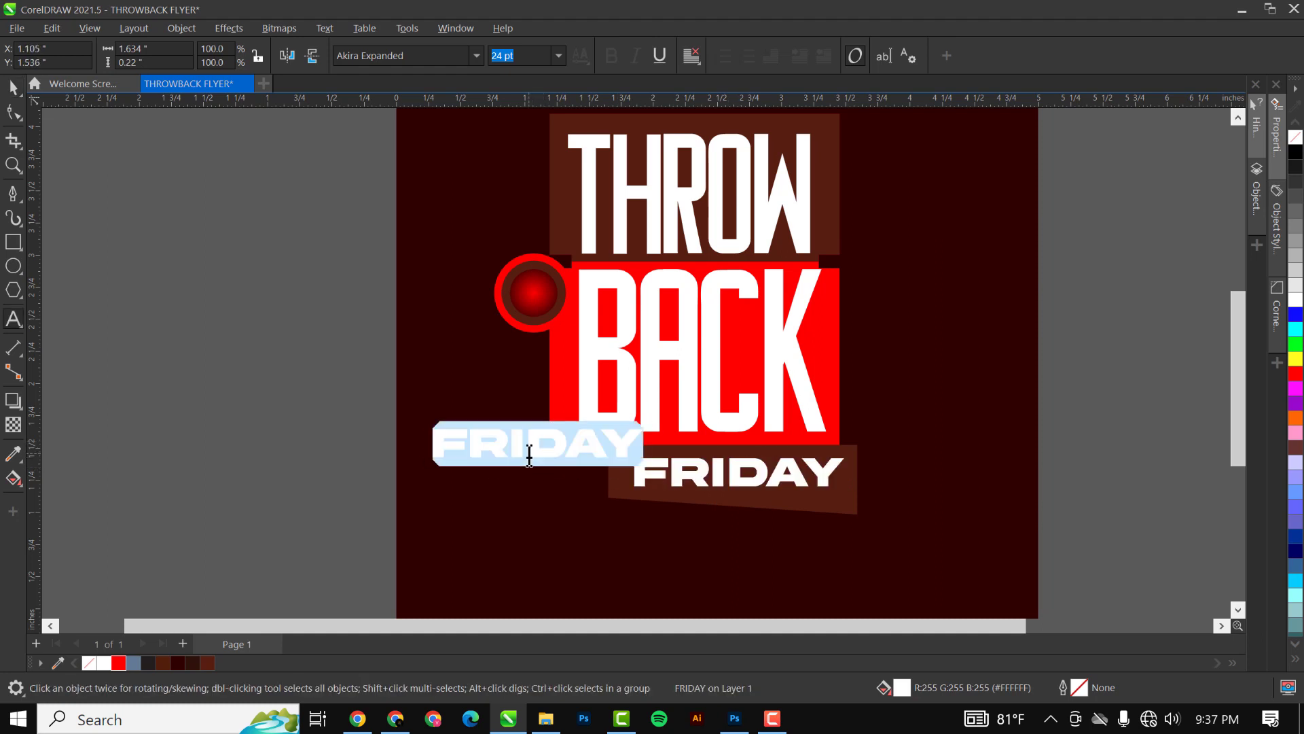
text(9PM)
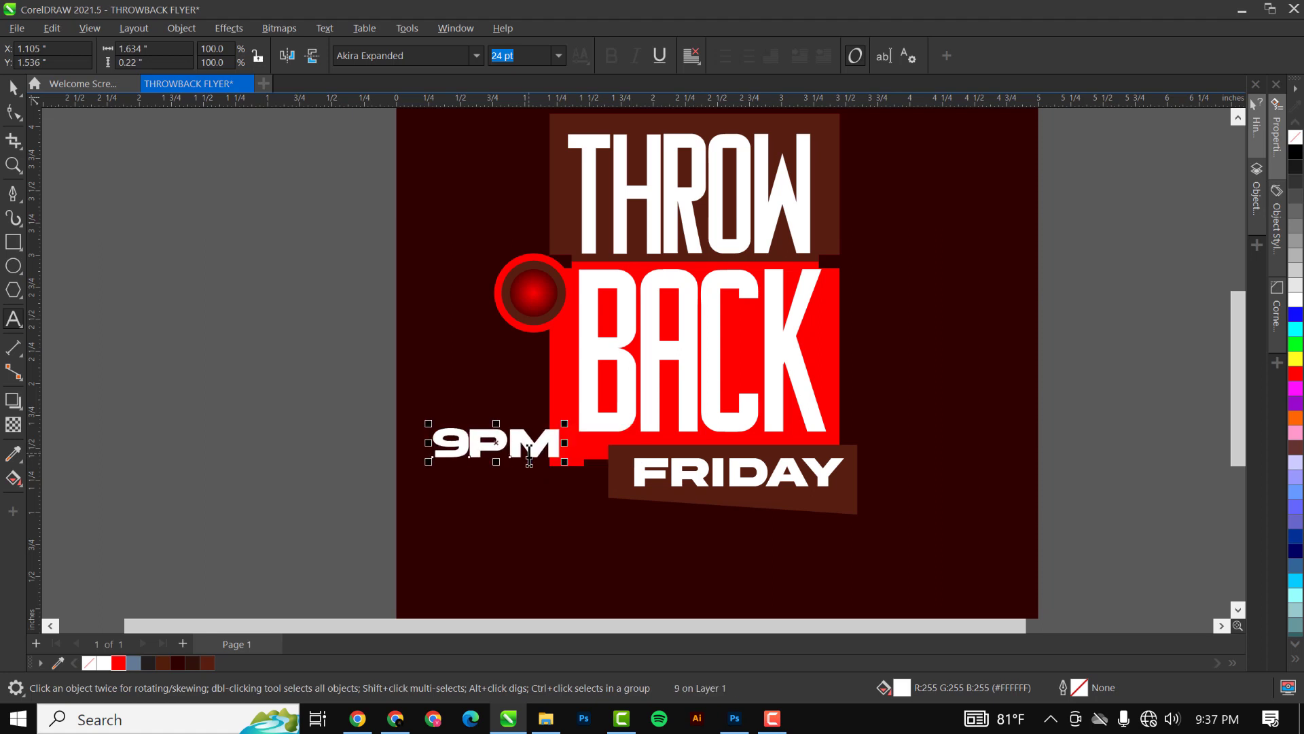
key(ctrl+space)
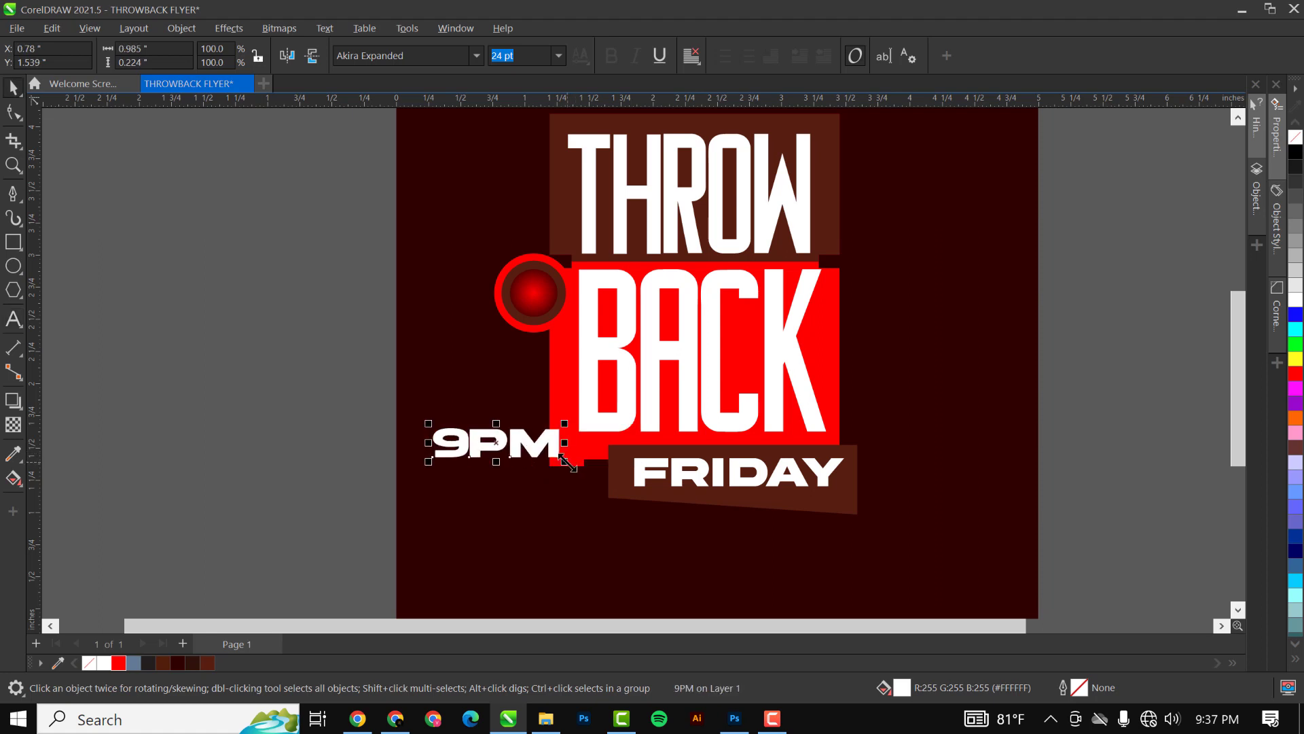
Centre the 9PM text on the circles and scale it down to about 0.27 inch wide so it fits the innermost circle
drag(567, 464, 538, 297)
scroll(538, 297, up, 4)
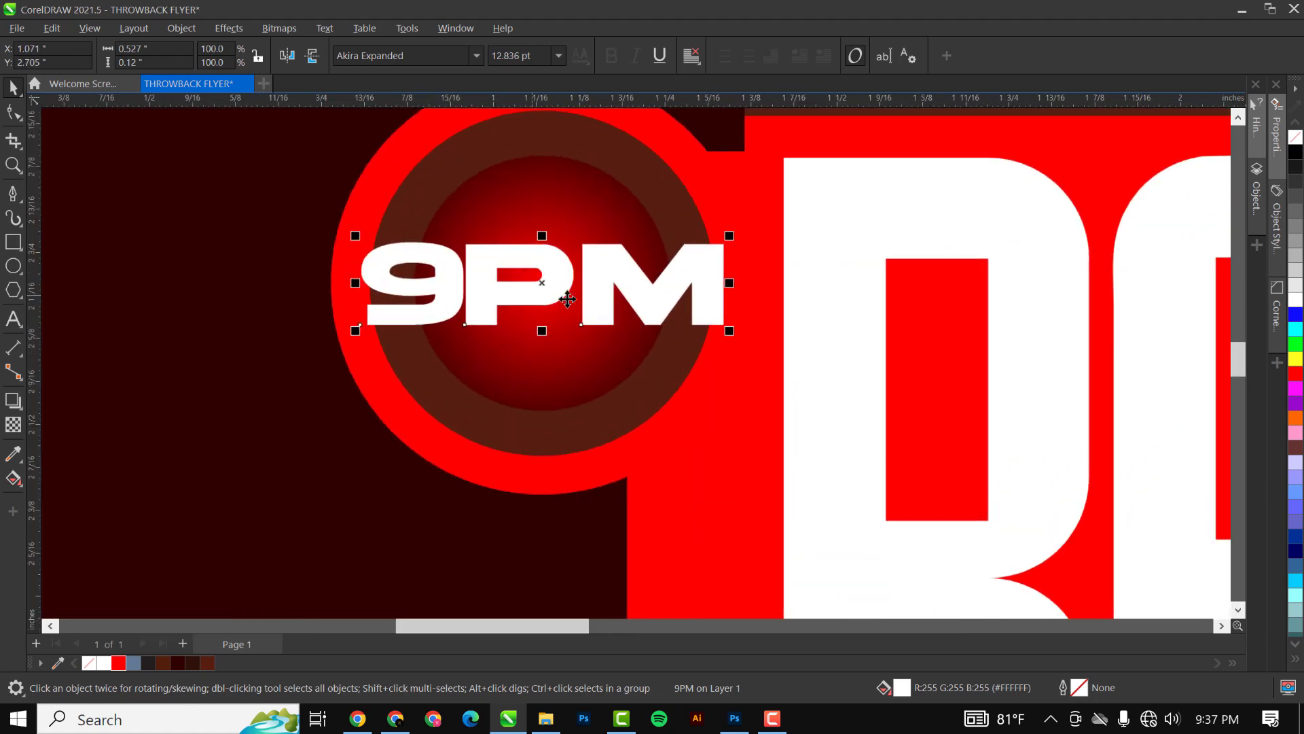
drag(727, 332, 639, 336)
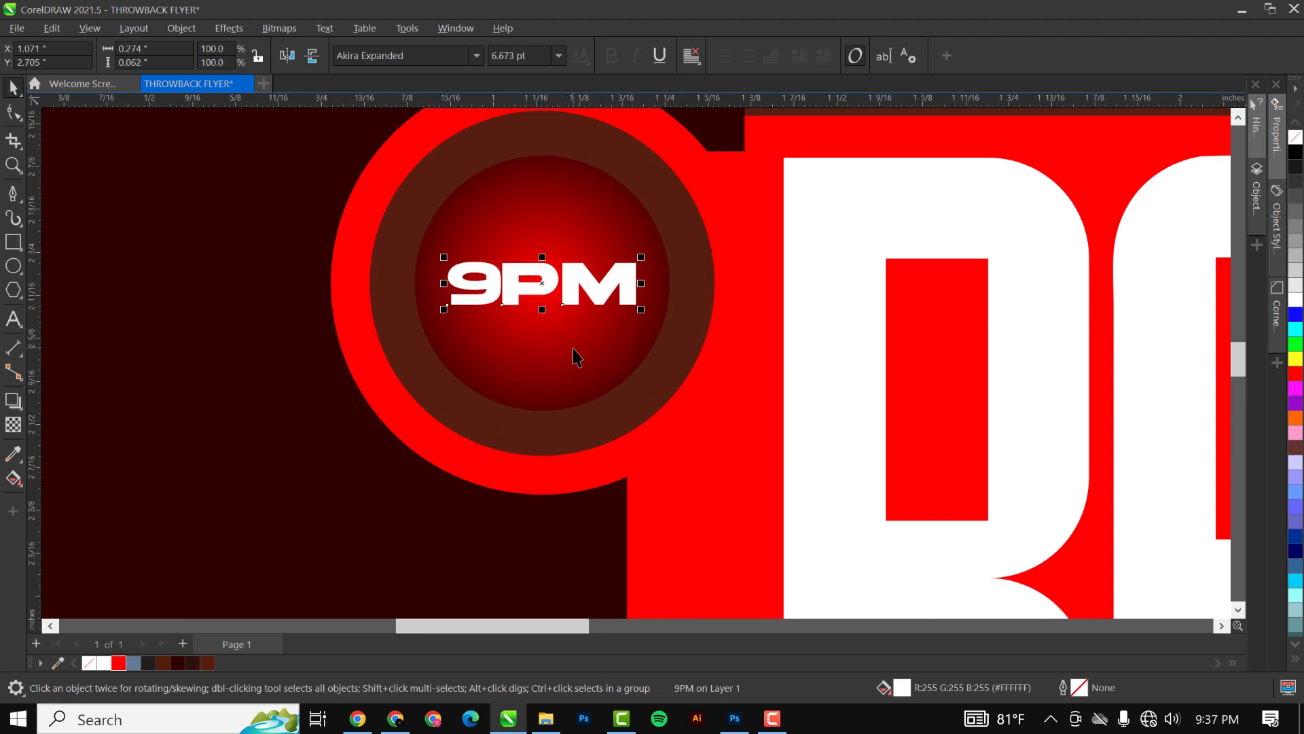
scroll(507, 341, down, 2)
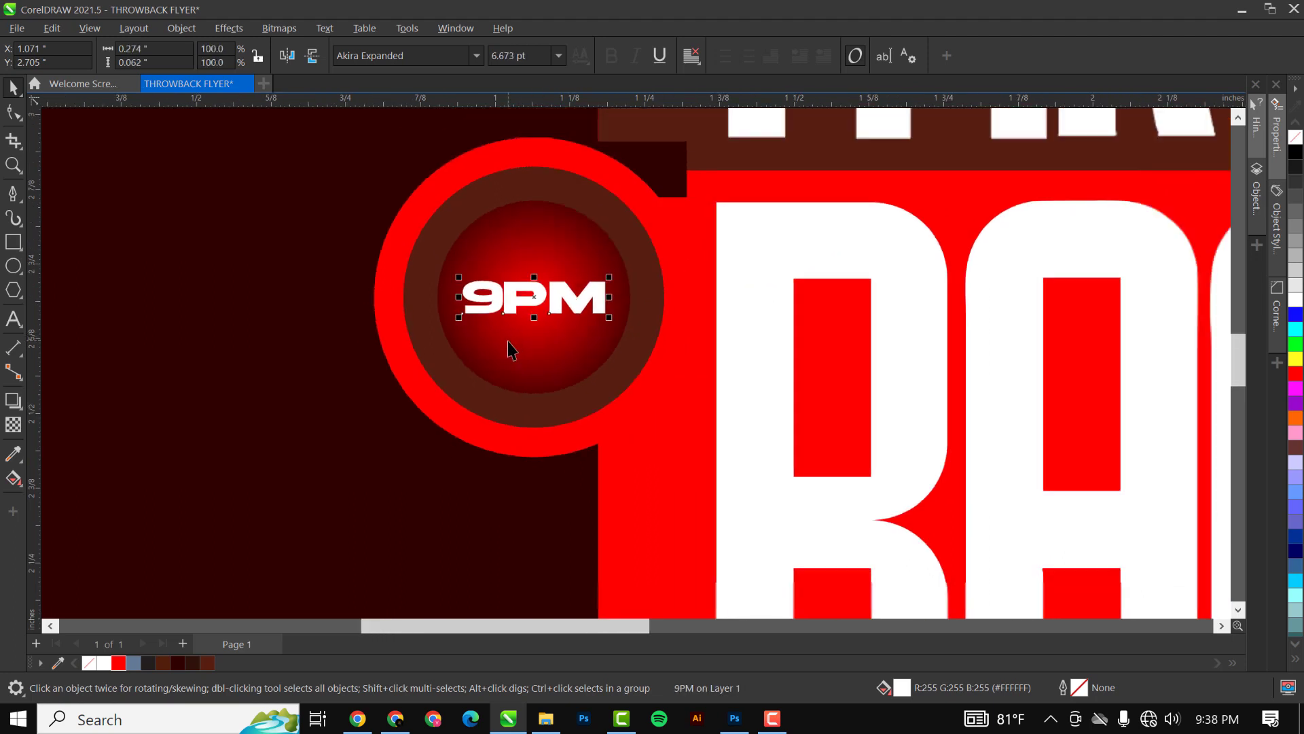
key(shift+F4)
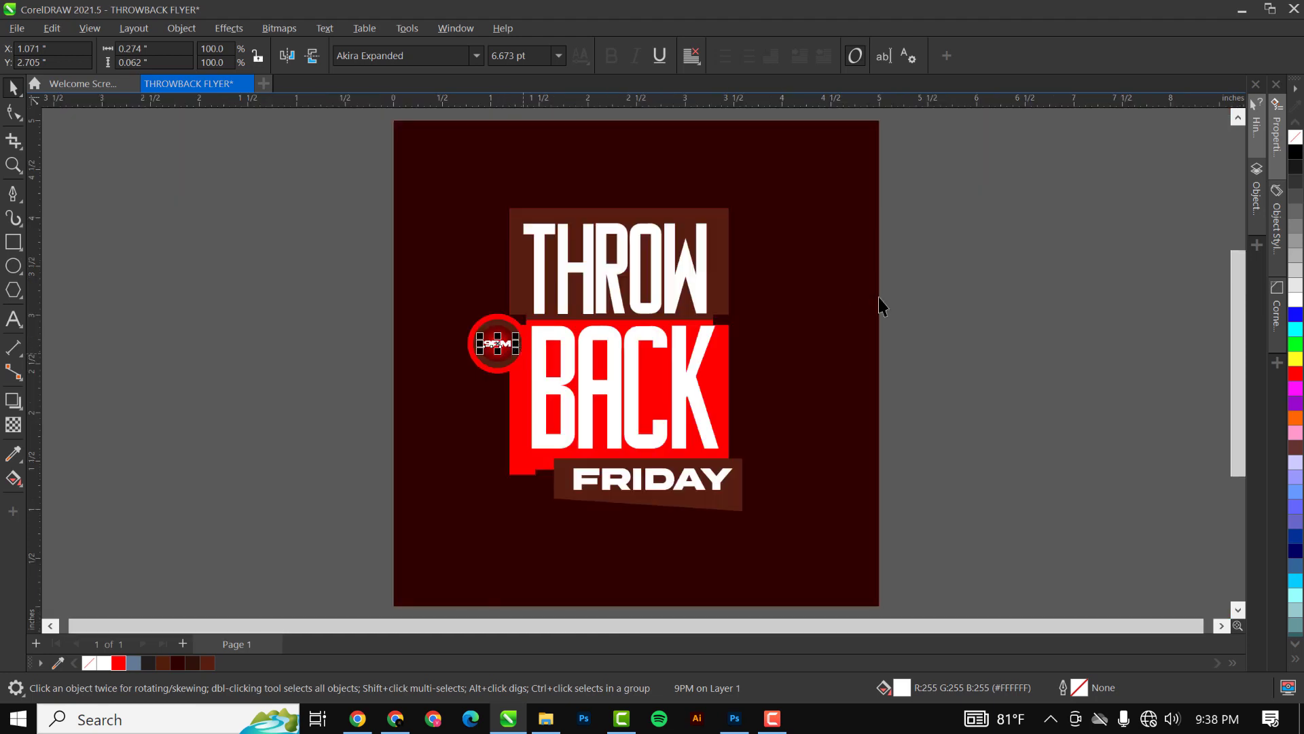
click(938, 294)
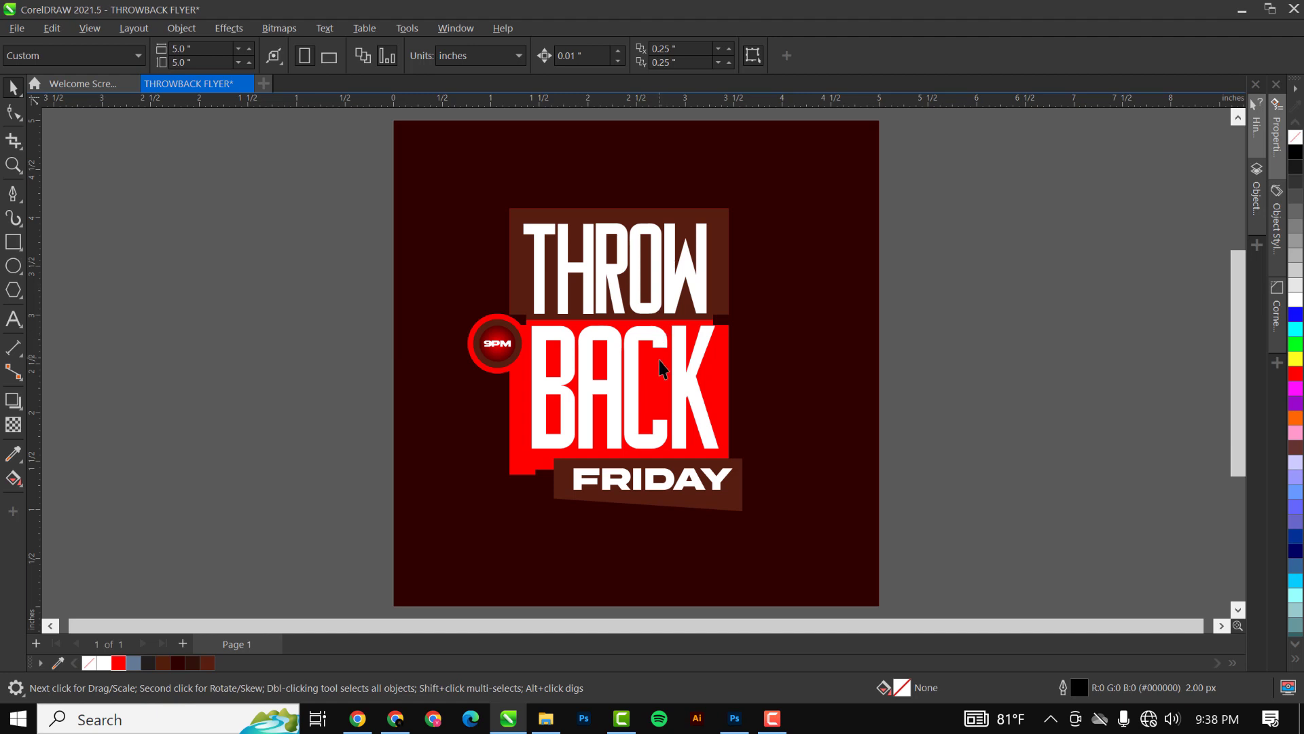
Select the flyer's dark background rectangle and switch to the RESOURCE folder in File Explorer
click(755, 264)
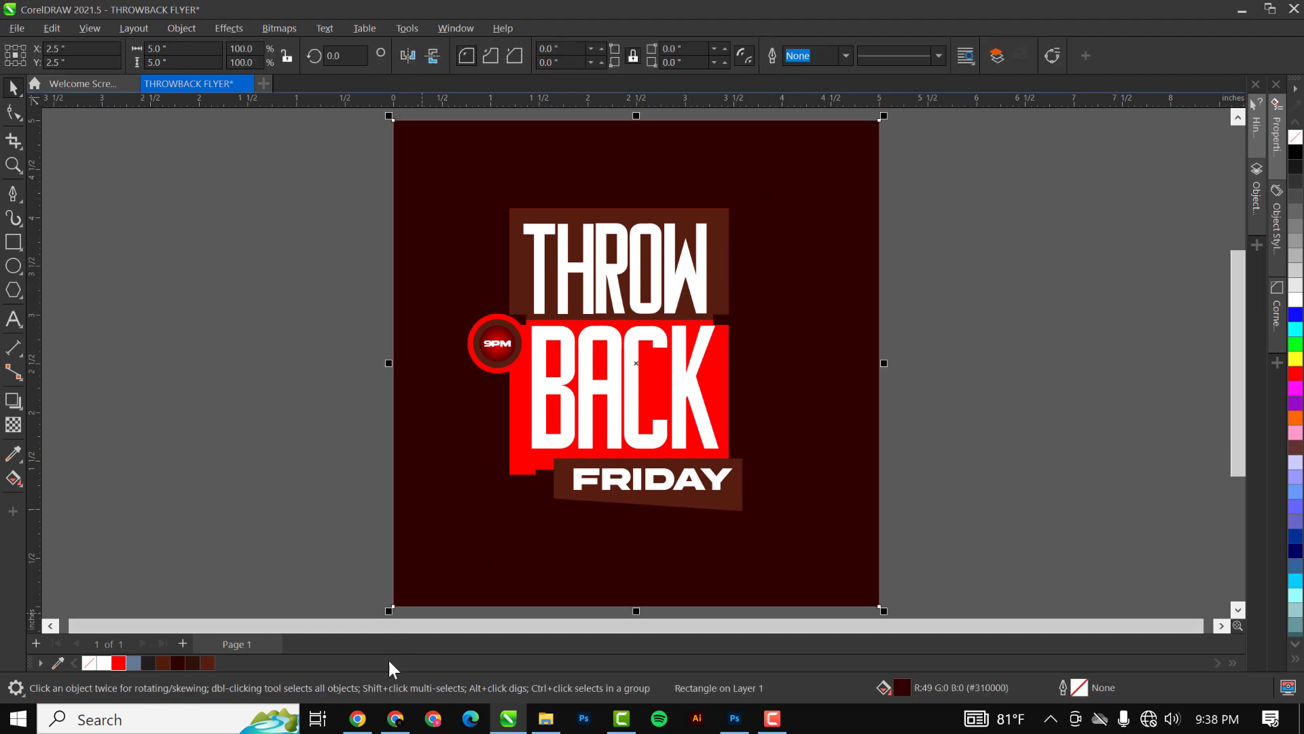
click(547, 719)
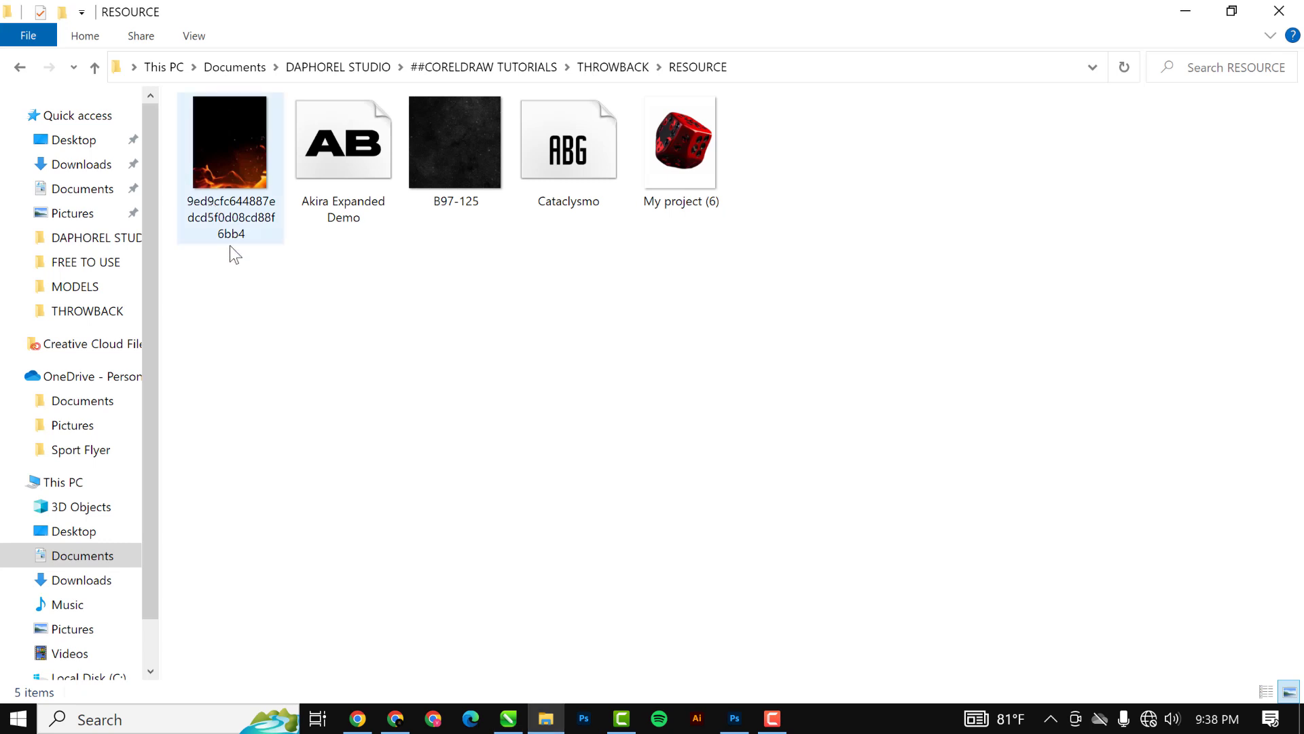
Bring the fire-and-embers image from the RESOURCE folder into the THROWBACK FLYER document in CorelDRAW
click(219, 142)
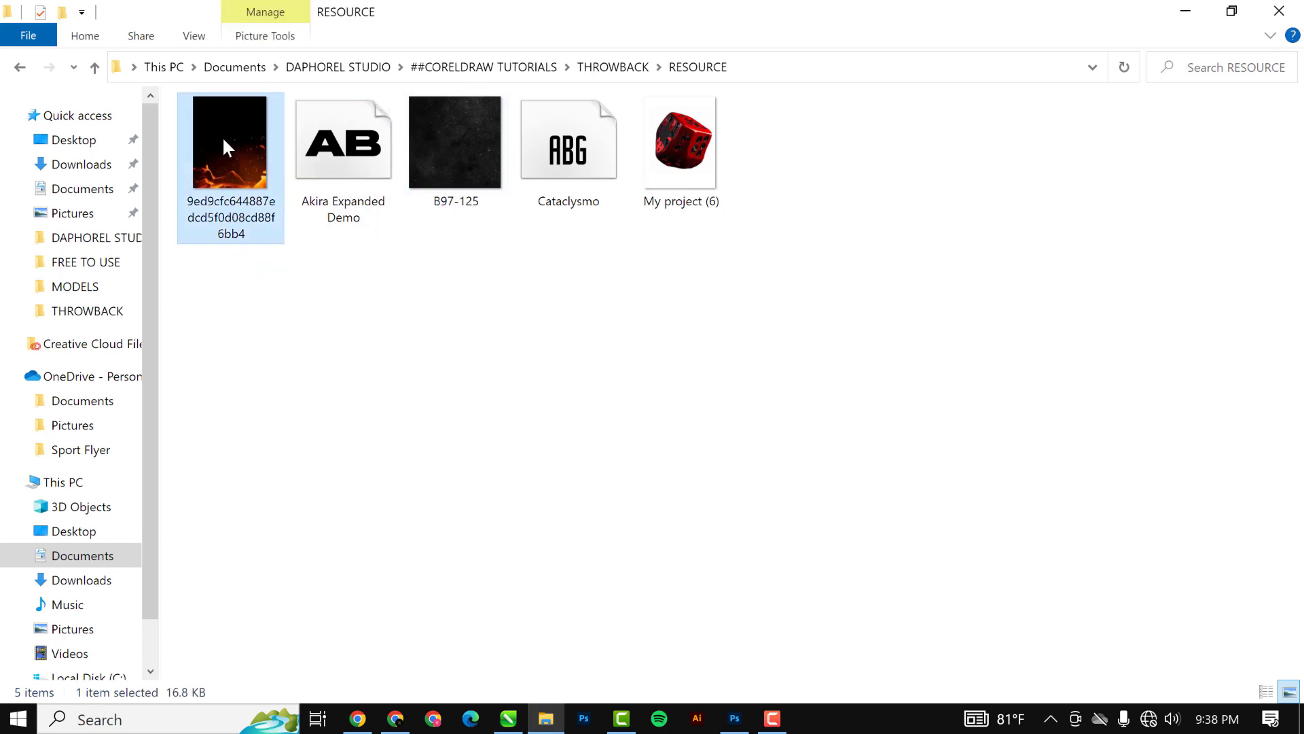
drag(213, 133, 981, 266)
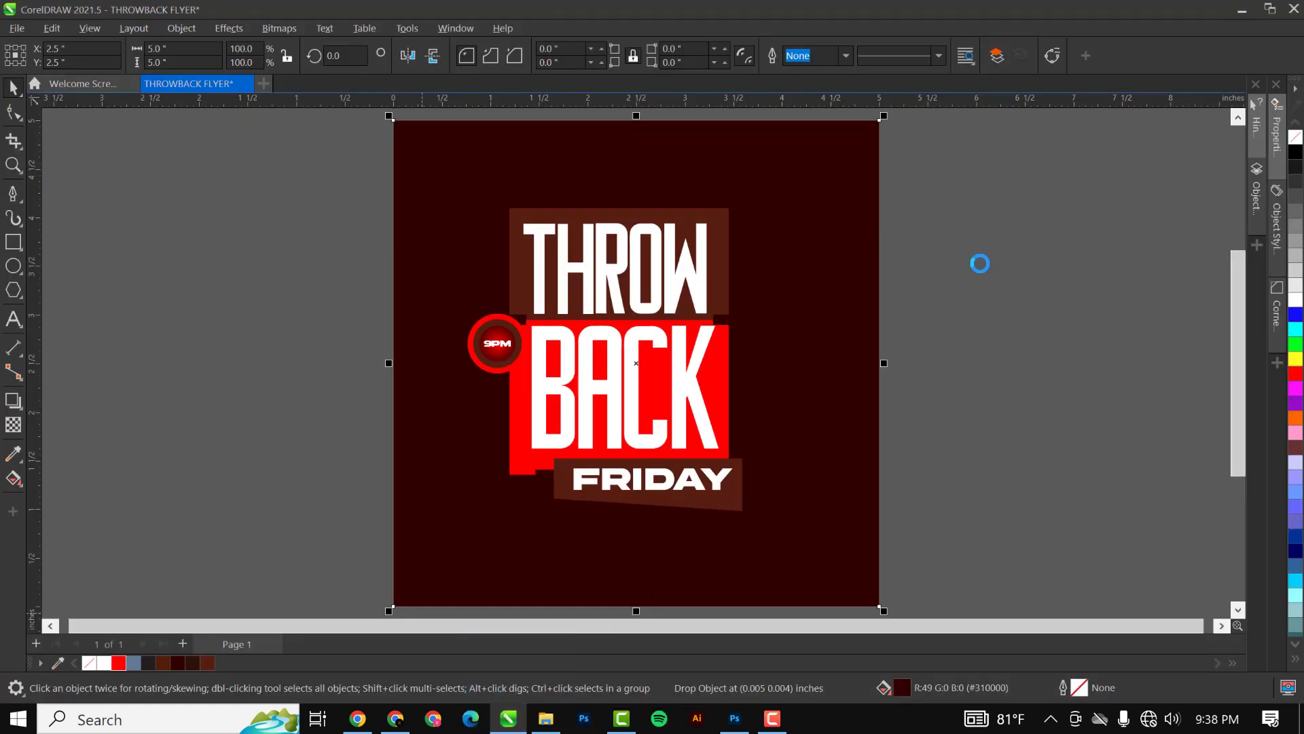
scroll(977, 271, down, 4)
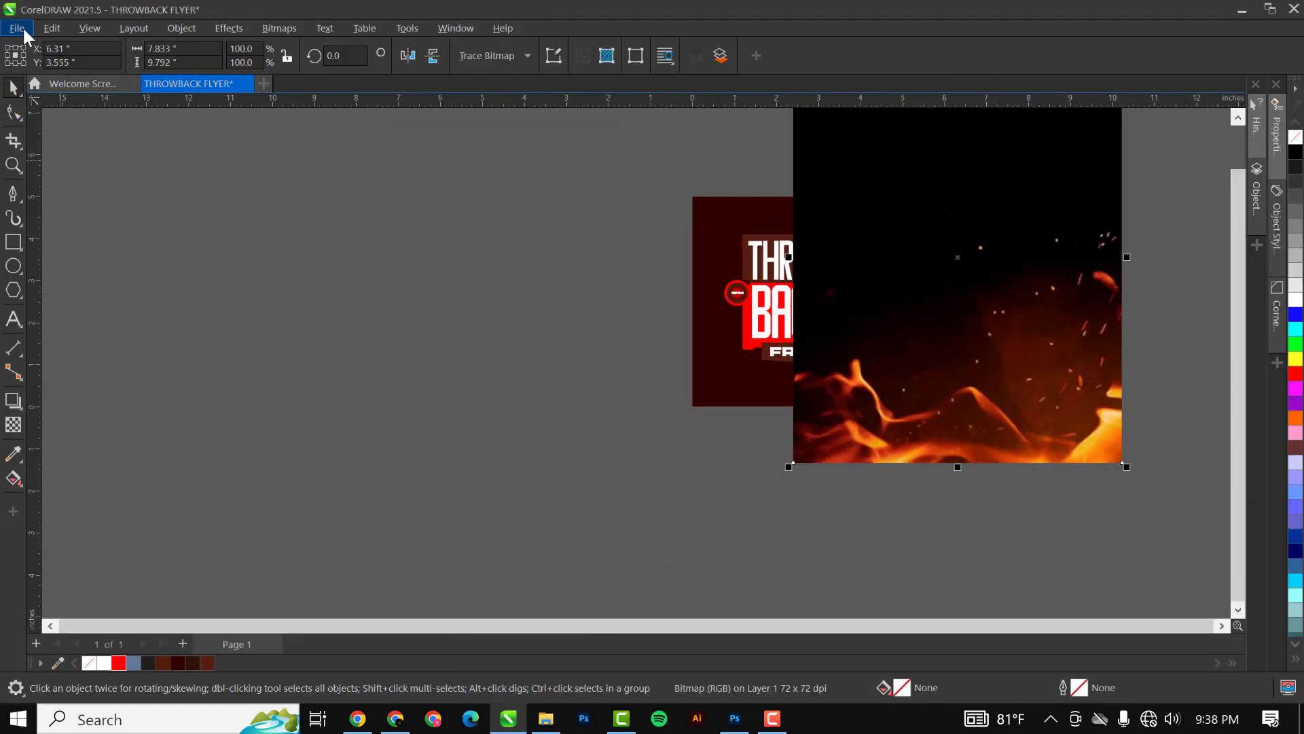
click(16, 29)
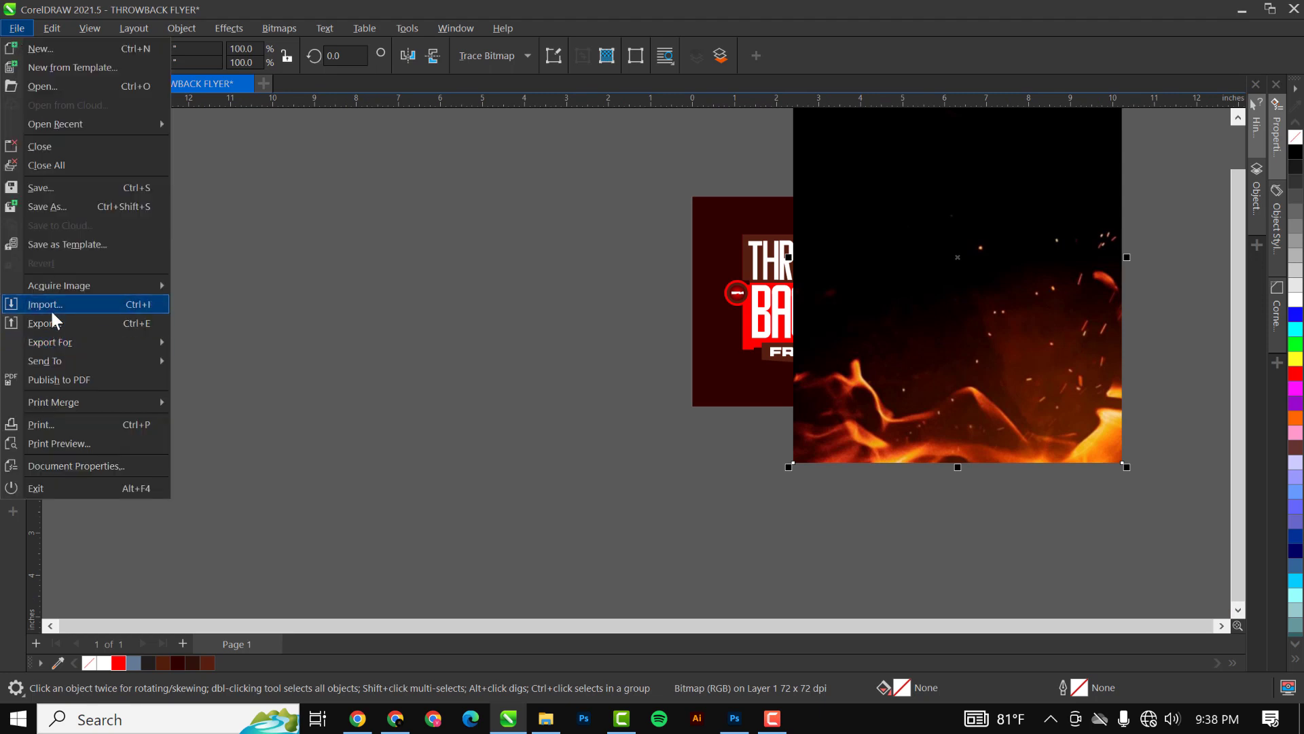
click(344, 265)
click(1026, 323)
Scale the fire image to about 62% and place it on the empty area beside the flyer page
drag(938, 292, 980, 355)
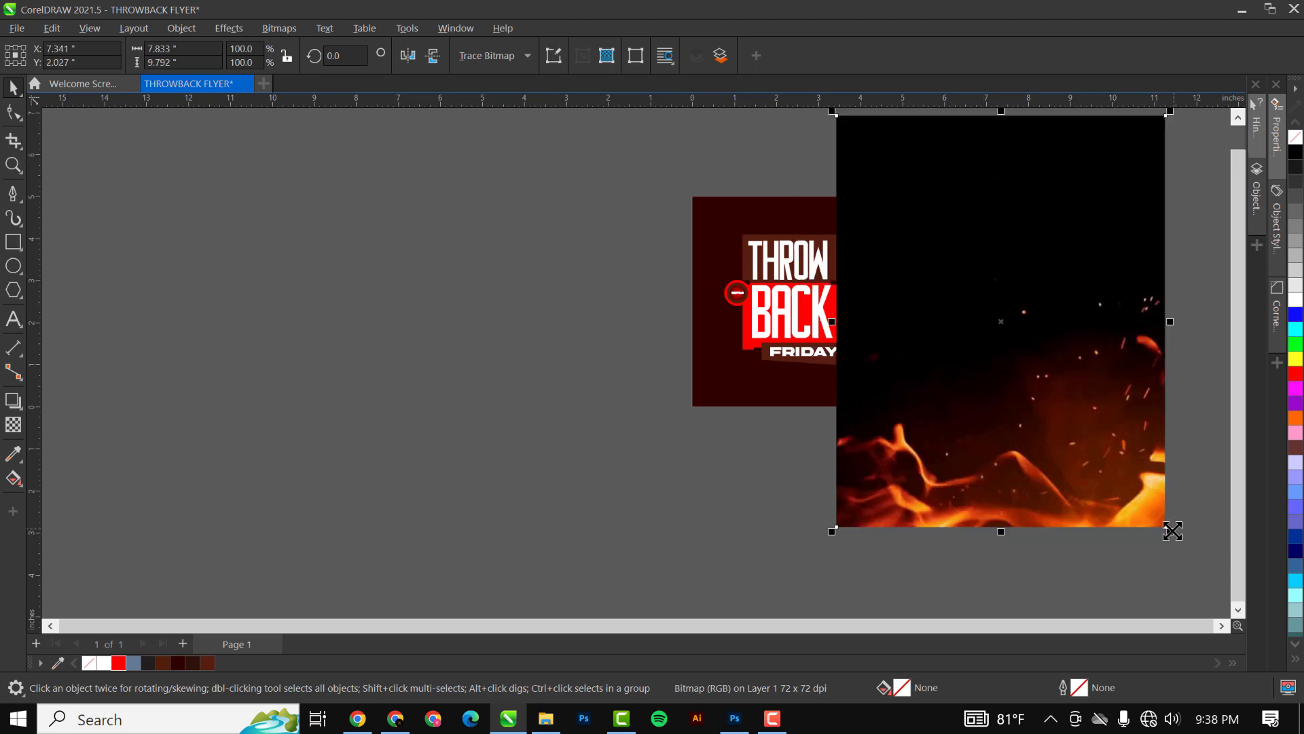
drag(1171, 531, 1103, 499)
scroll(913, 311, up, 2)
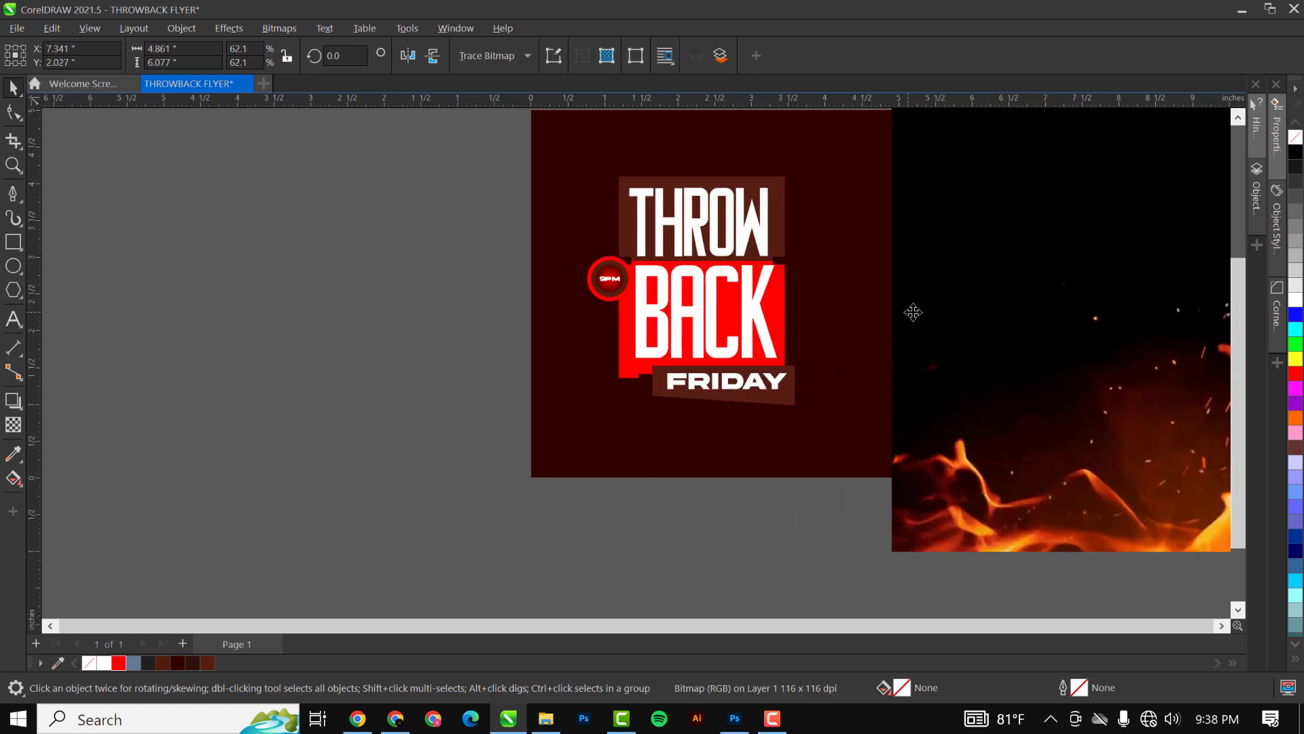
scroll(1018, 325, down, 2)
drag(1089, 276, 1160, 287)
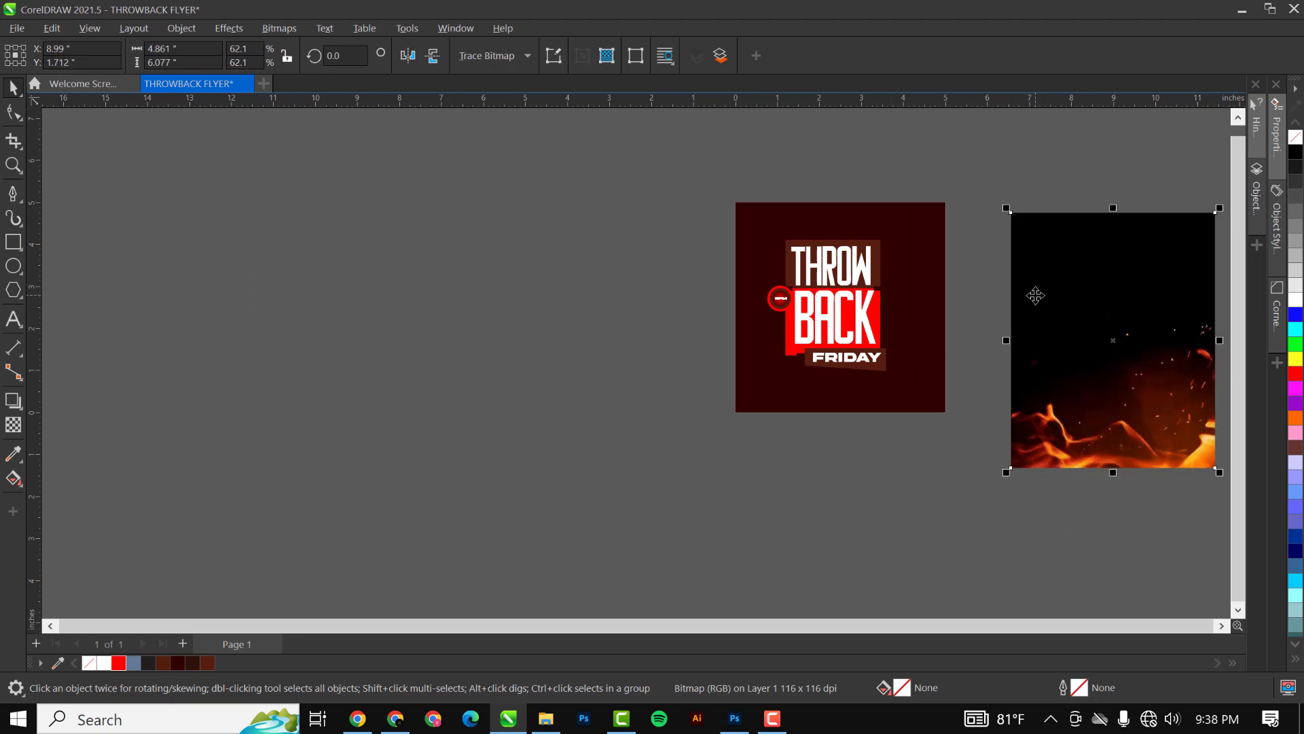
Move the fire image closer to the flyer and PowerClip it inside the dark red background square
drag(1066, 287, 1018, 275)
right_click(1017, 273)
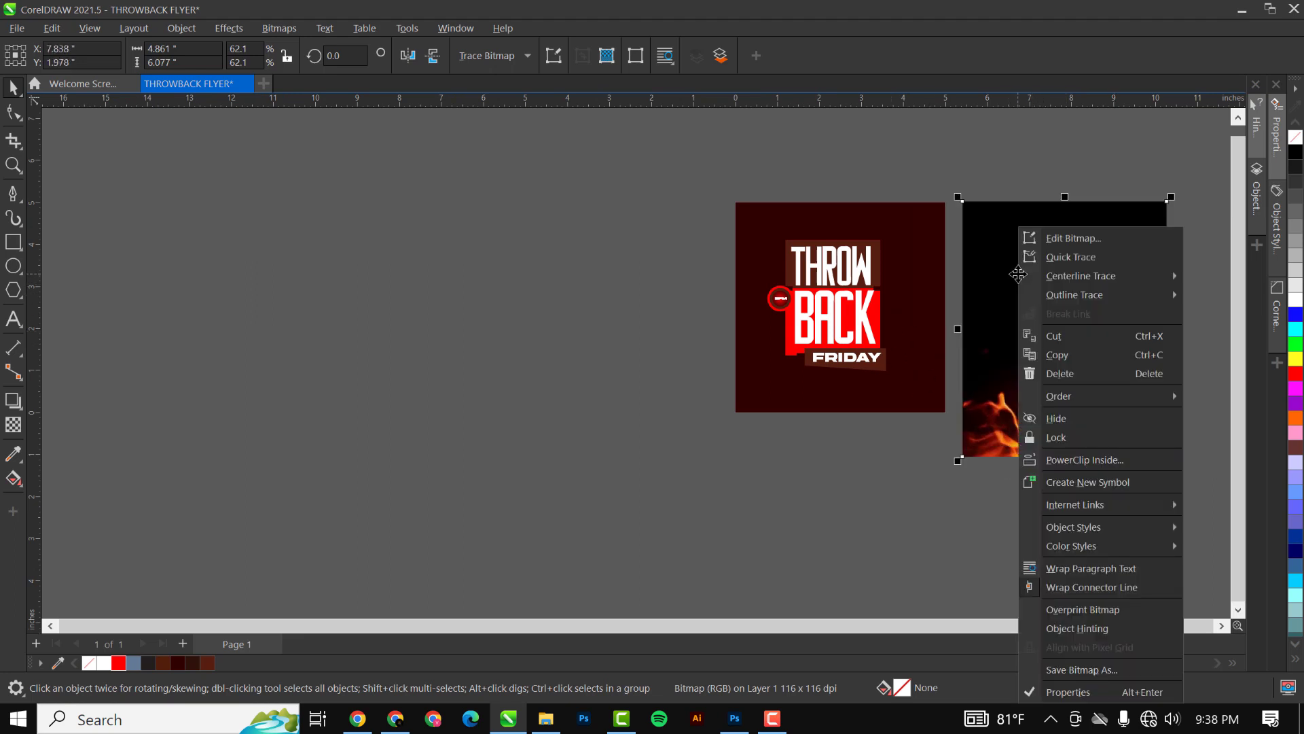
click(1083, 460)
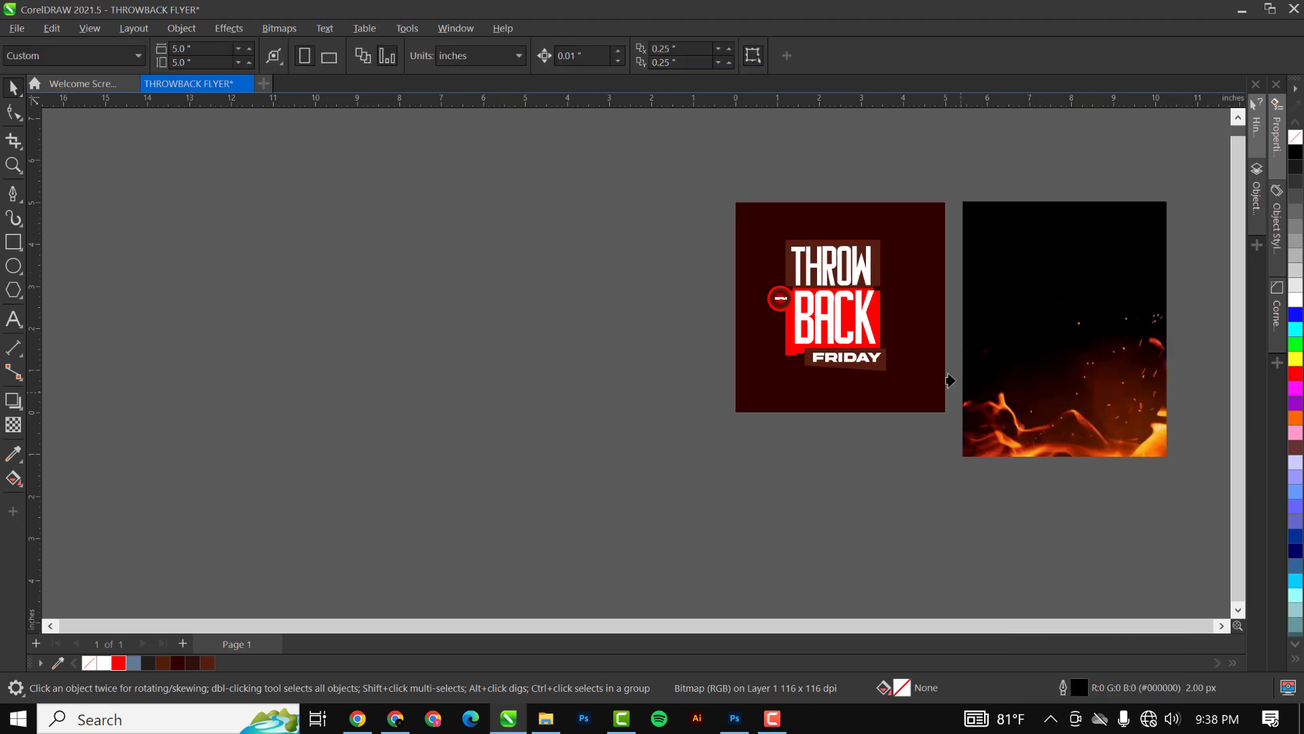
click(884, 222)
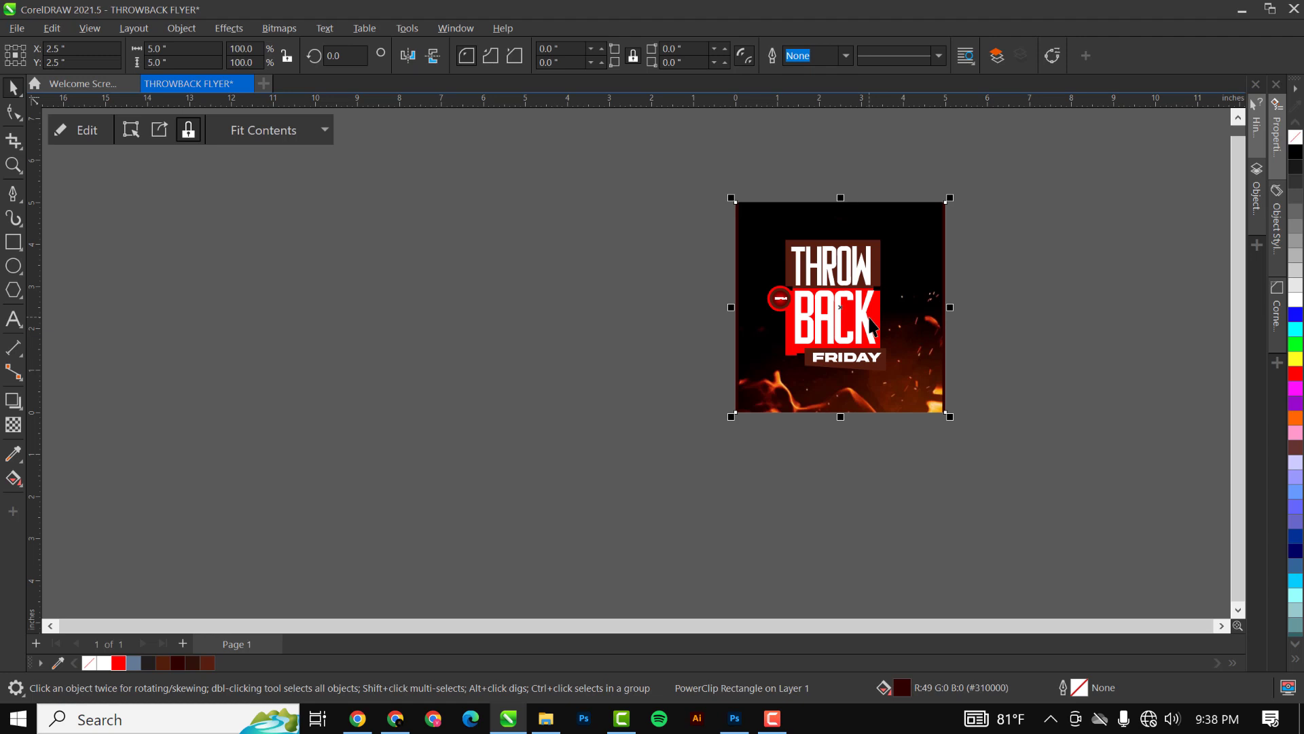
key(shift+F2)
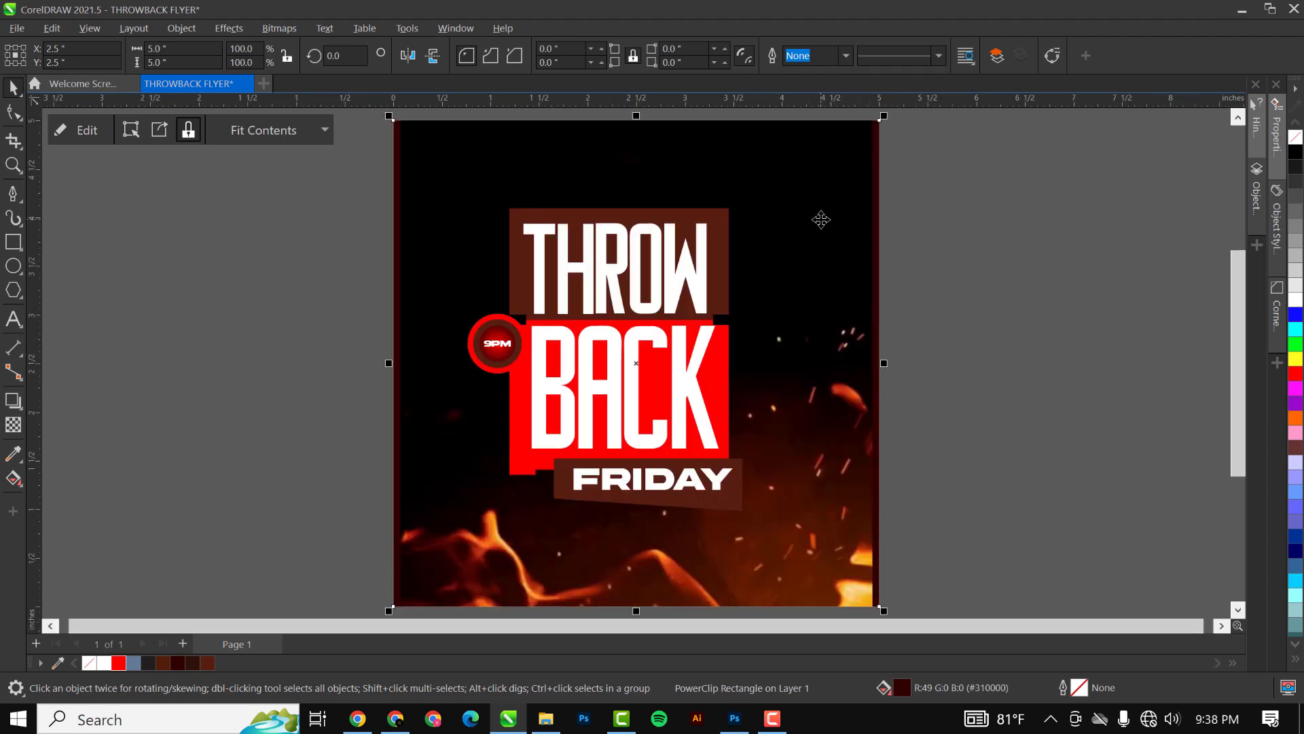
Edit the background's PowerClip contents, enlarging the fire image to about 66% and shifting it down to cover the full frame width
click(86, 136)
scroll(626, 259, down, 3)
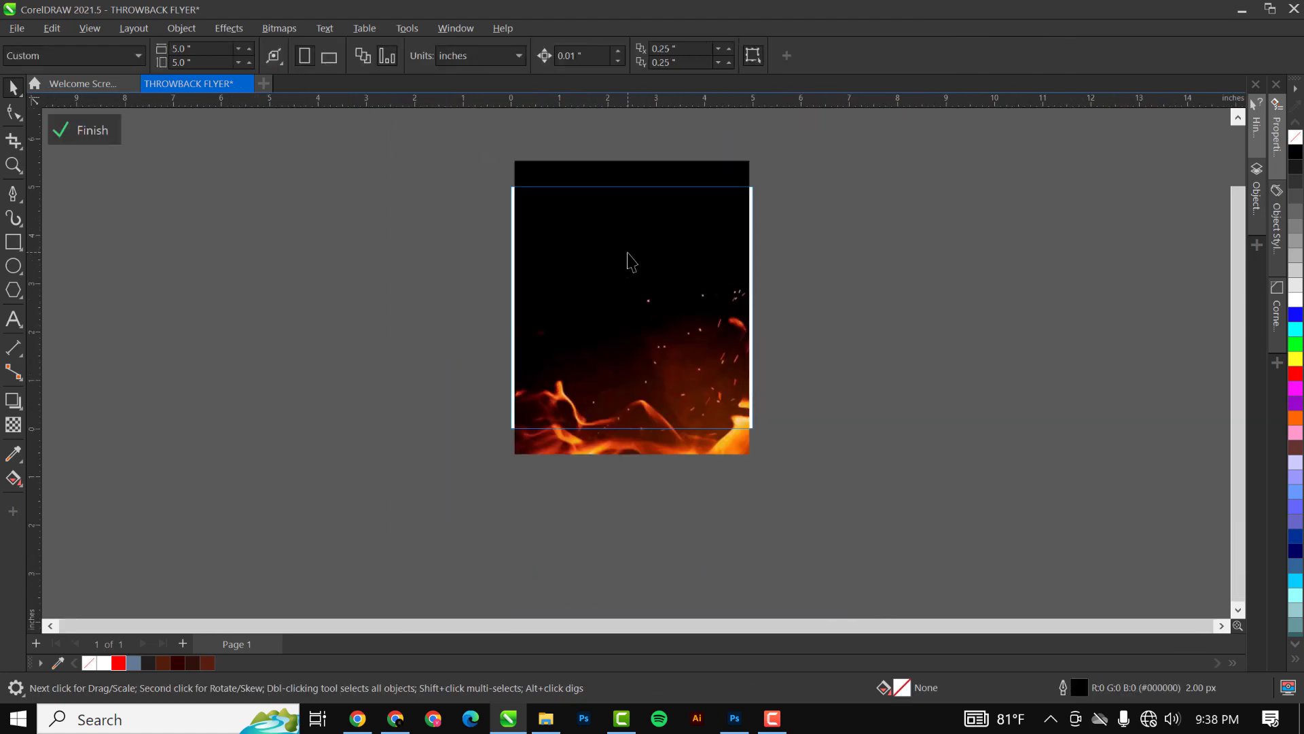
drag(754, 458, 762, 471)
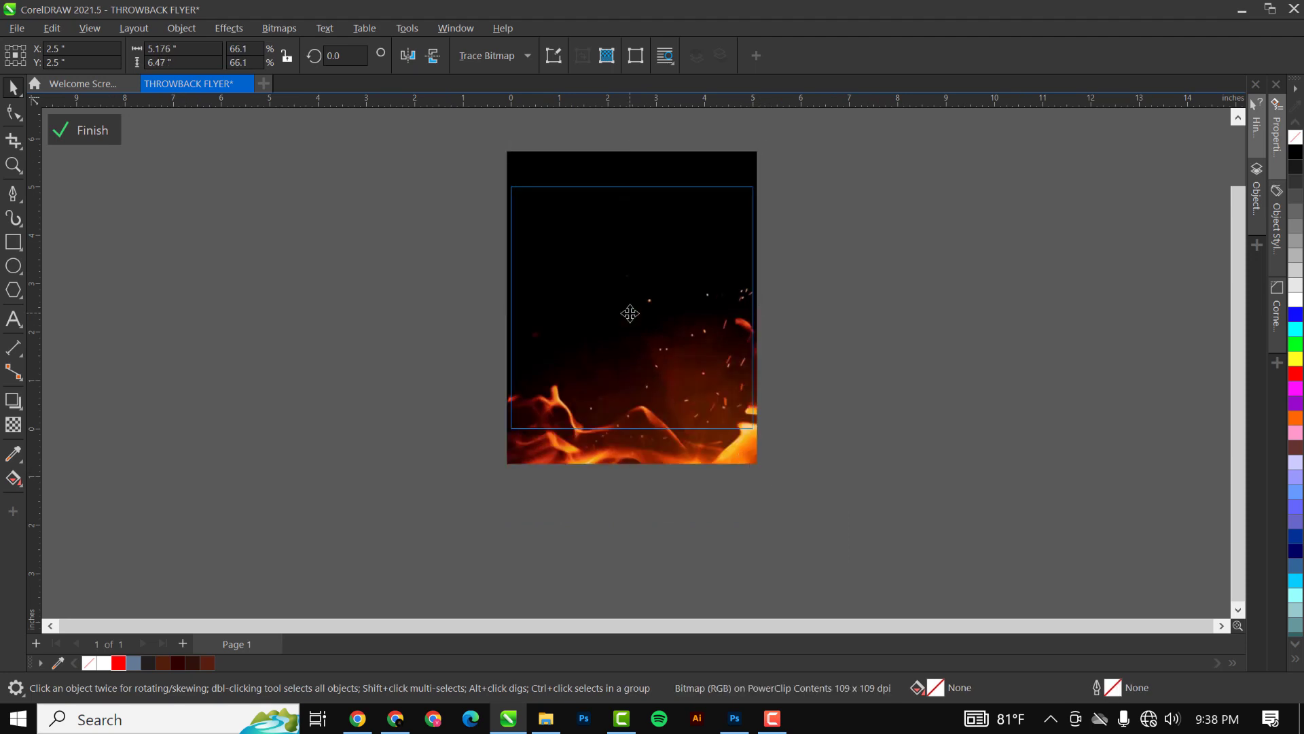
drag(629, 312, 635, 349)
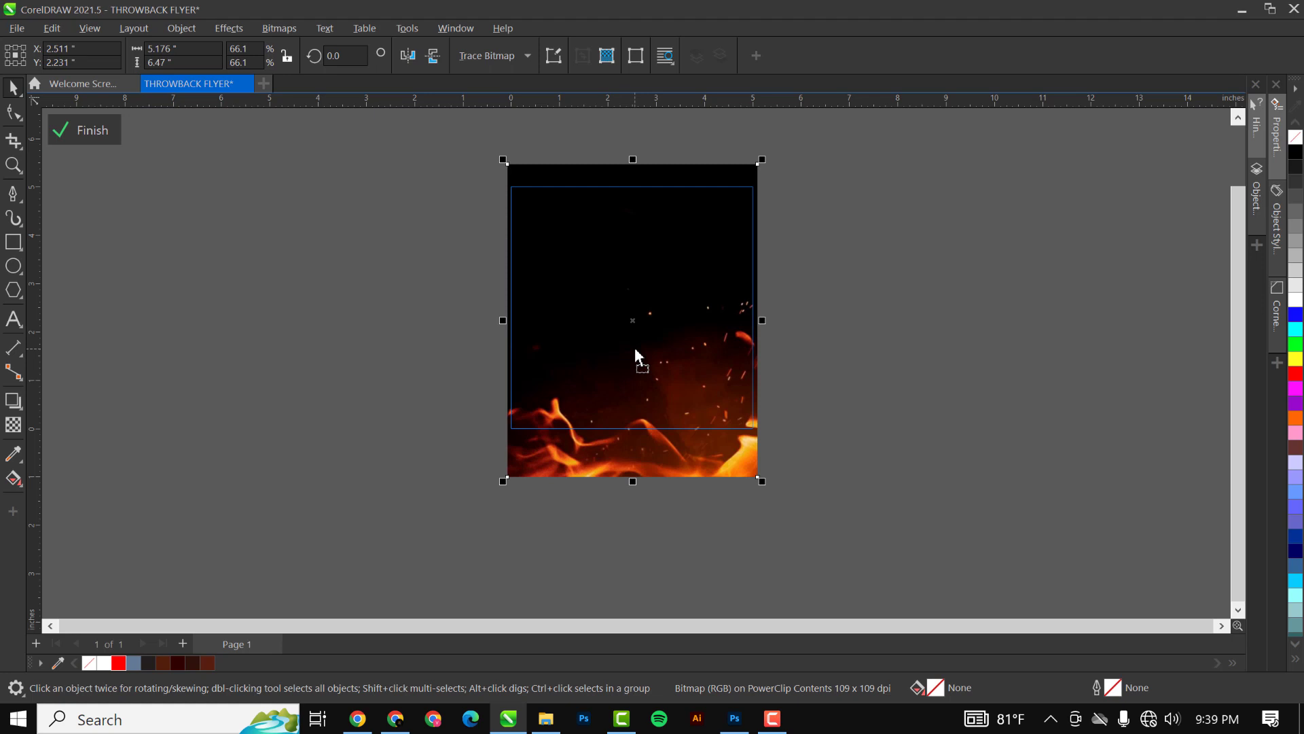
scroll(635, 350, up, 3)
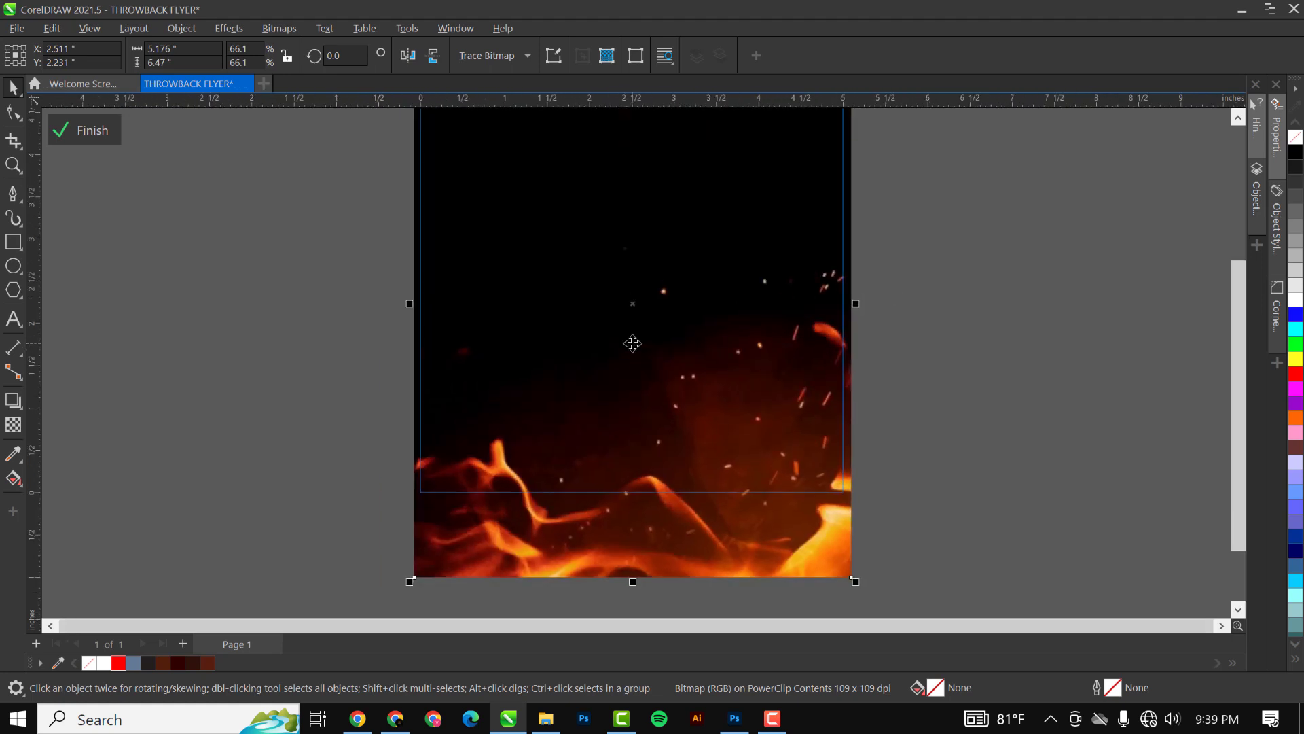
scroll(633, 344, down, 2)
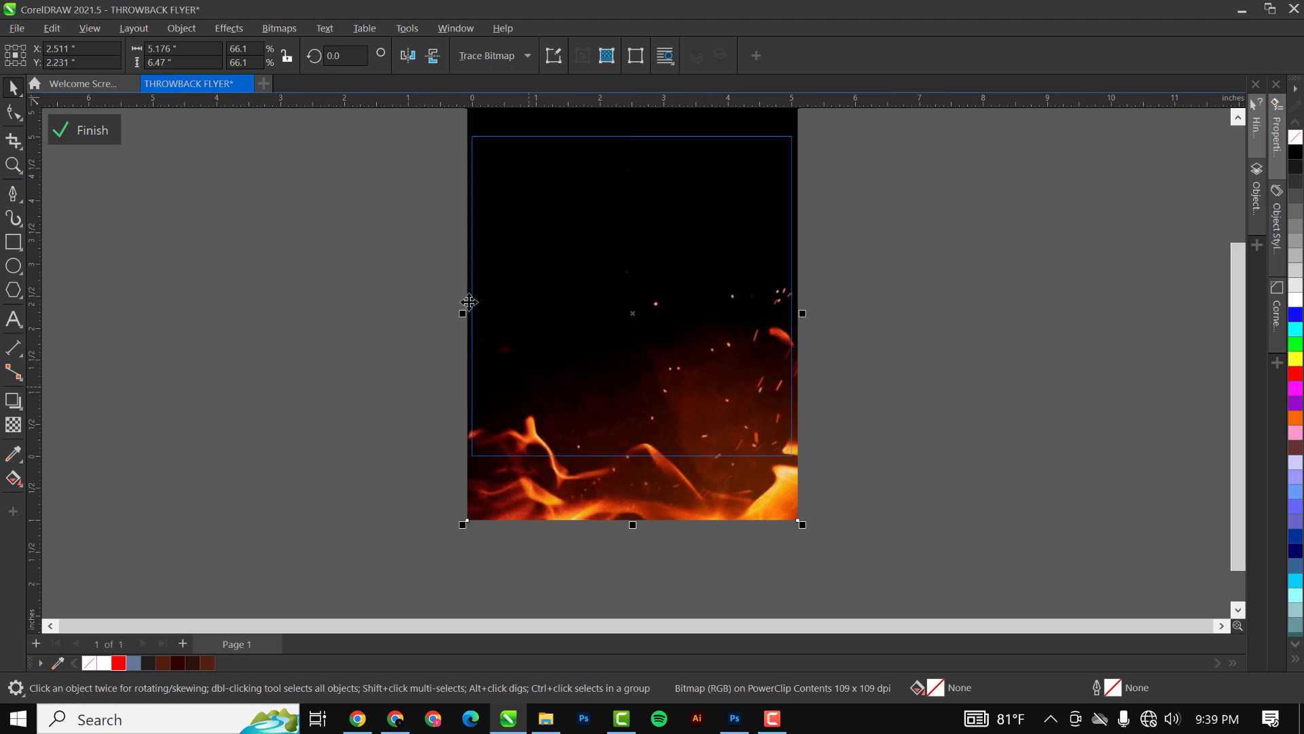
click(89, 129)
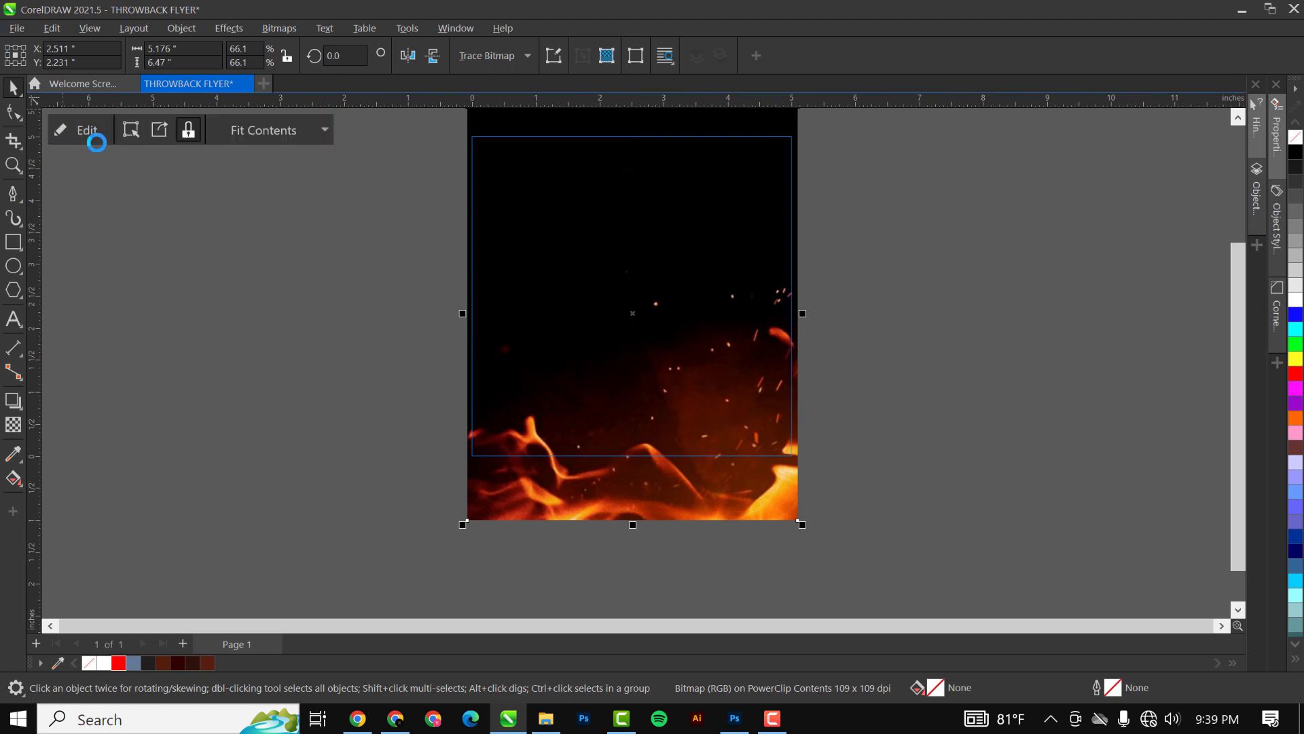
click(214, 325)
key(shift+F4)
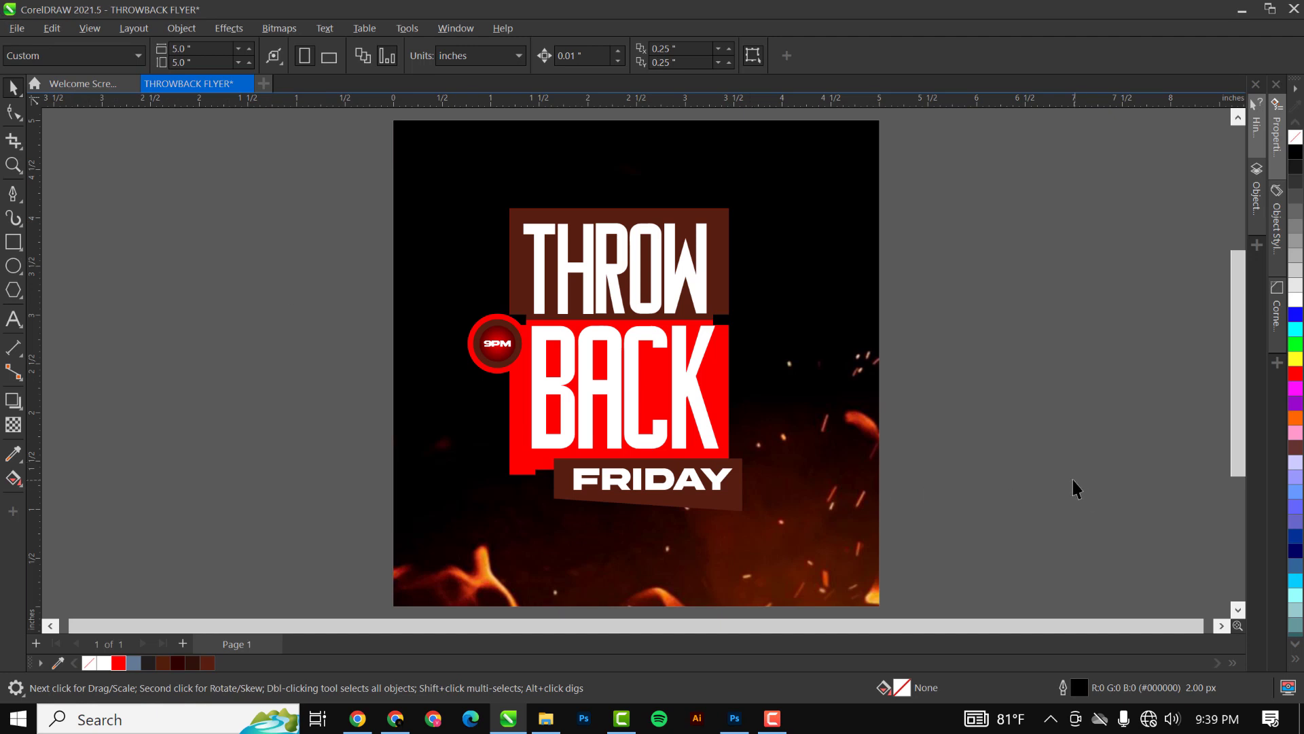
Reopen the background's PowerClip contents, nudge the fire image slightly upward and finish editing
double_click(815, 406)
scroll(815, 406, down, 3)
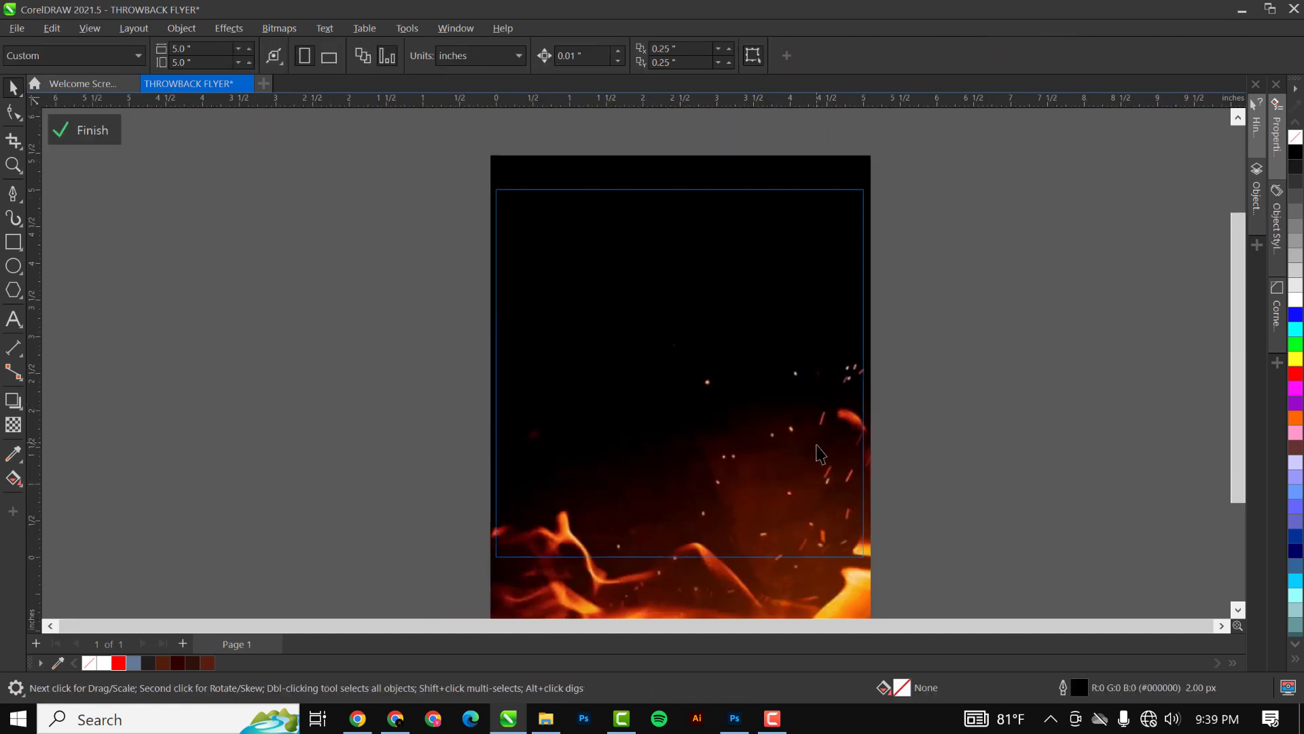
click(820, 602)
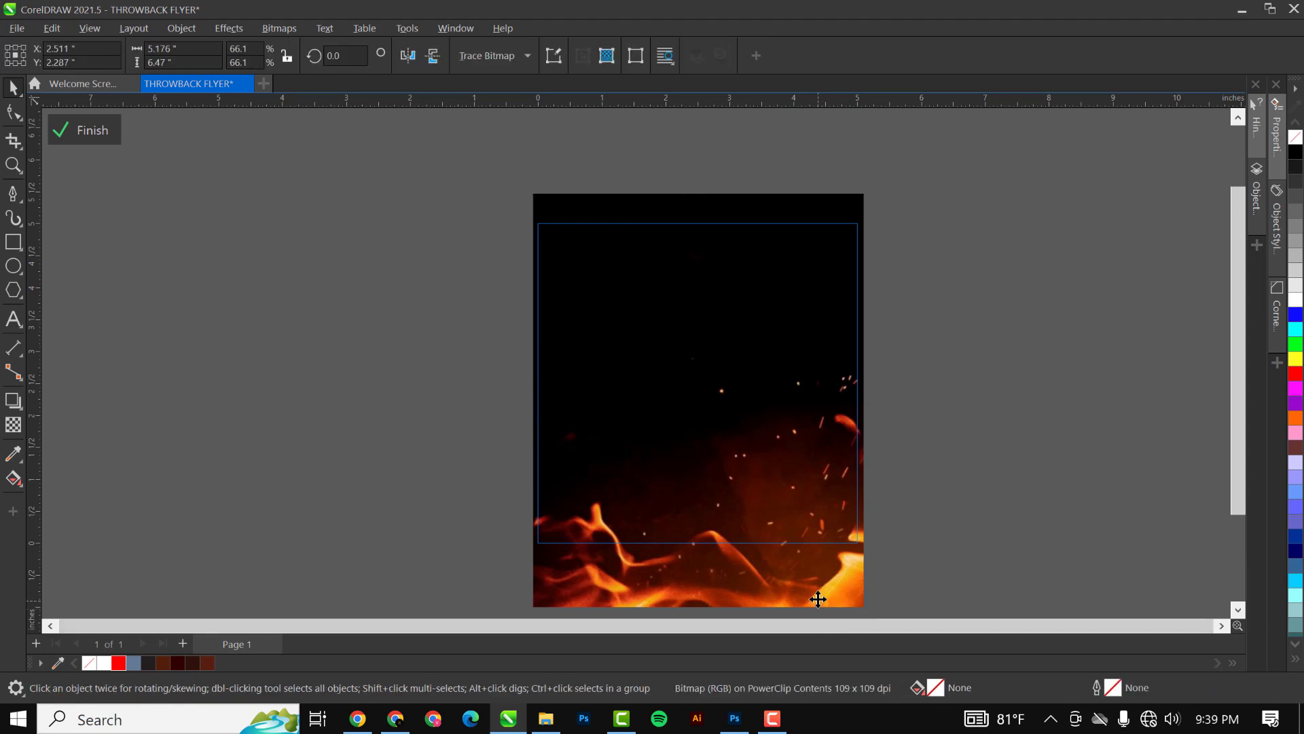
drag(818, 599, 818, 594)
ctrl+click(907, 501)
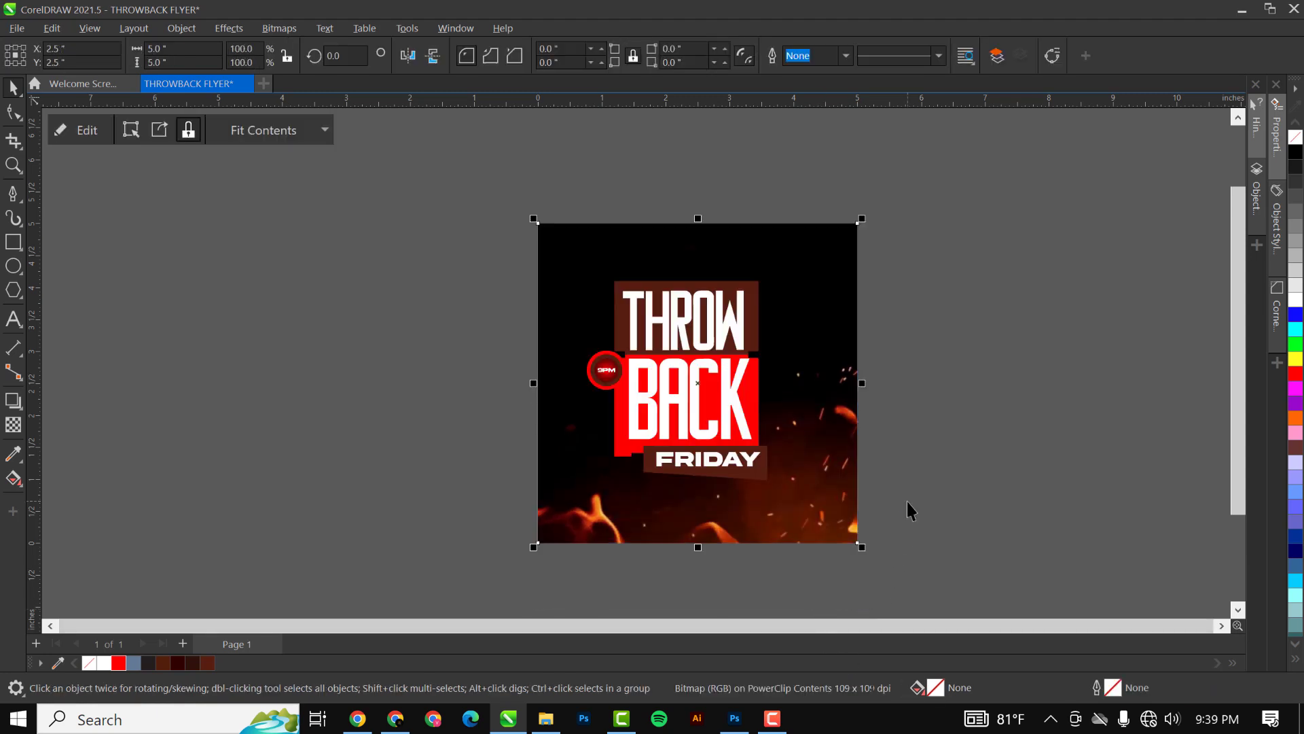
click(906, 501)
key(shift+F4)
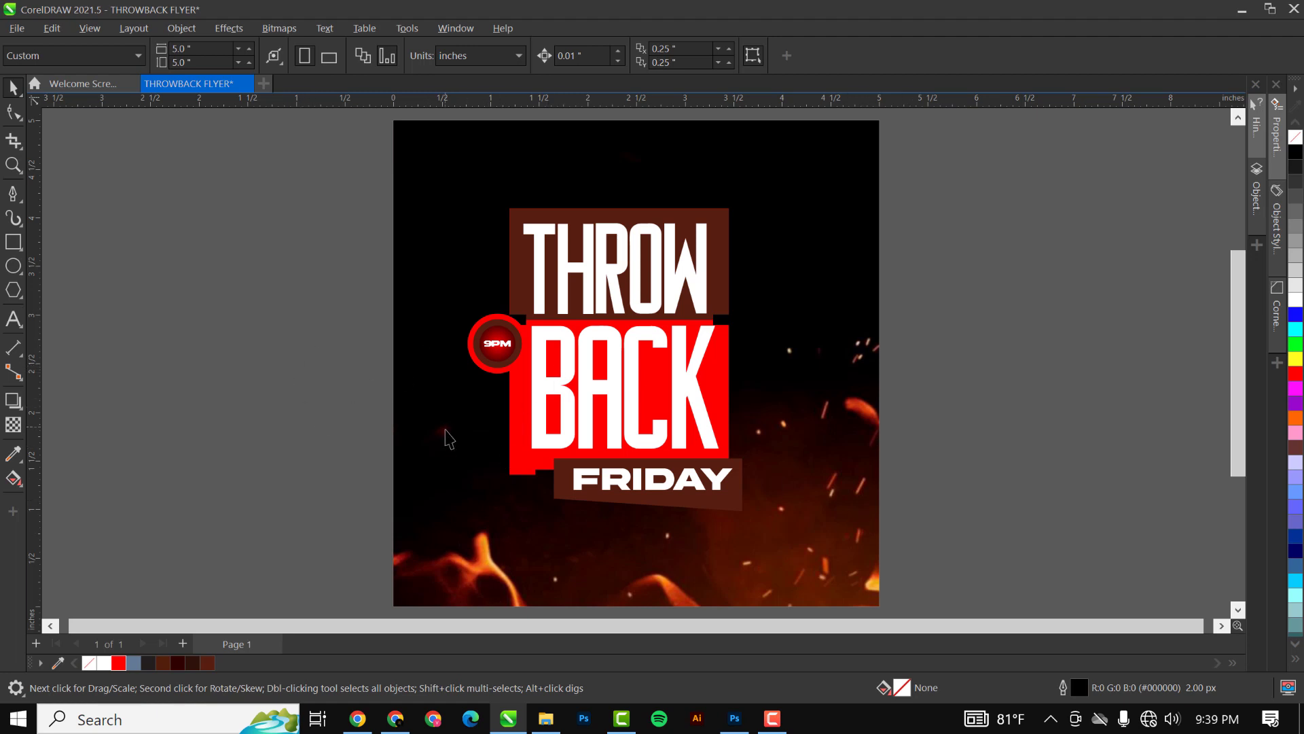
scroll(441, 362, up, 2)
scroll(557, 350, down, 2)
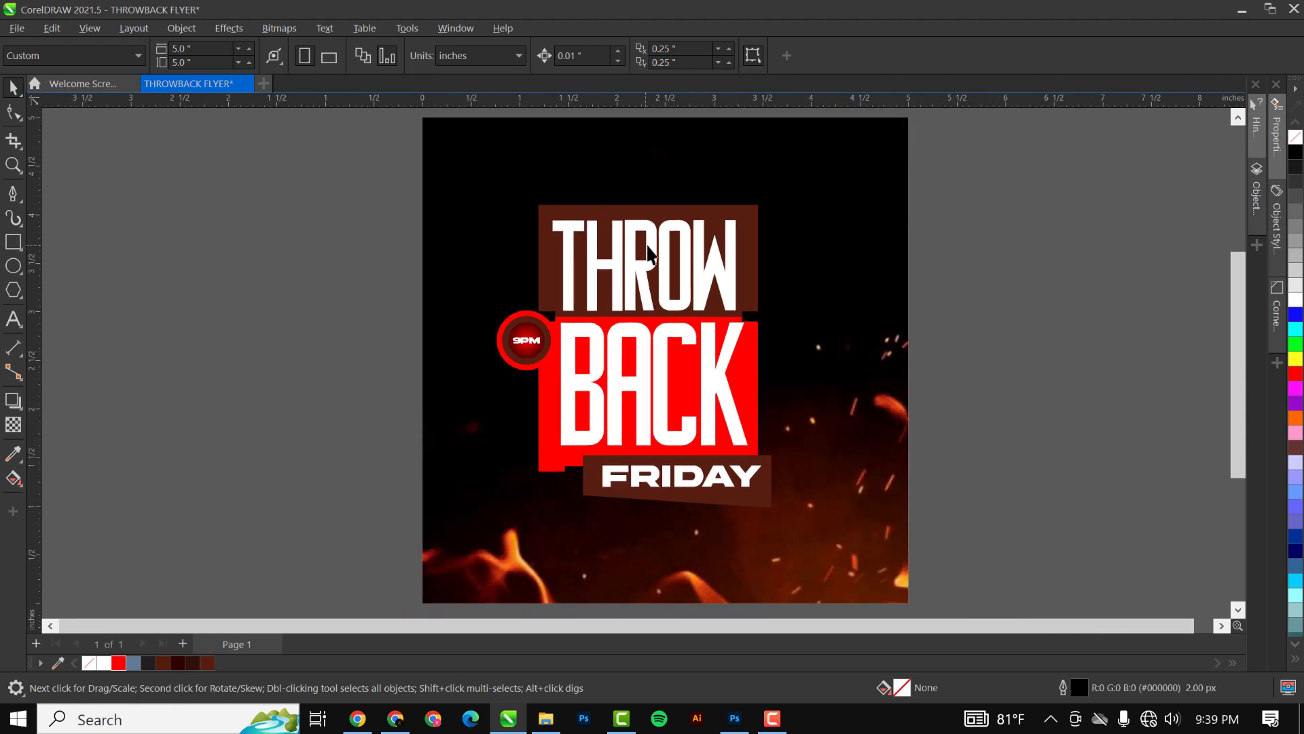
Ungroup the THROW and BACK title texts into separate objects
click(649, 256)
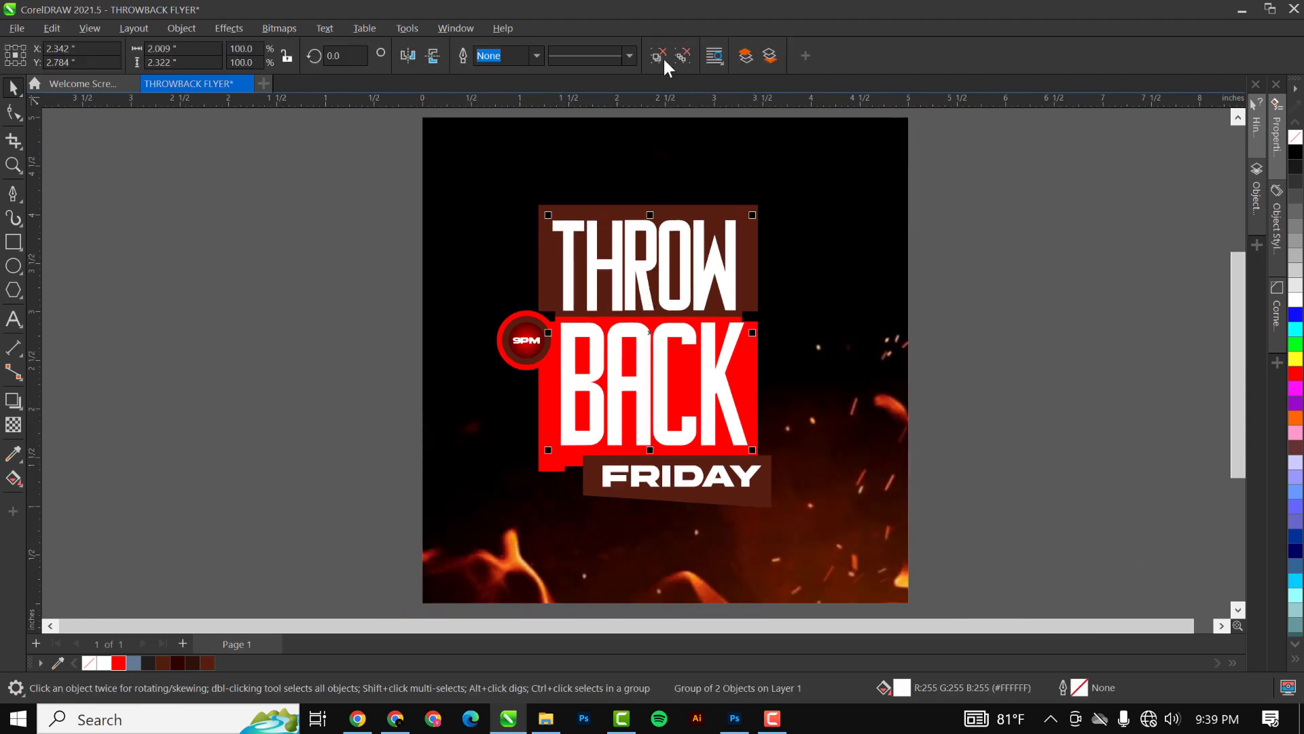
drag(642, 294, 928, 261)
key(ctrl+z)
click(659, 54)
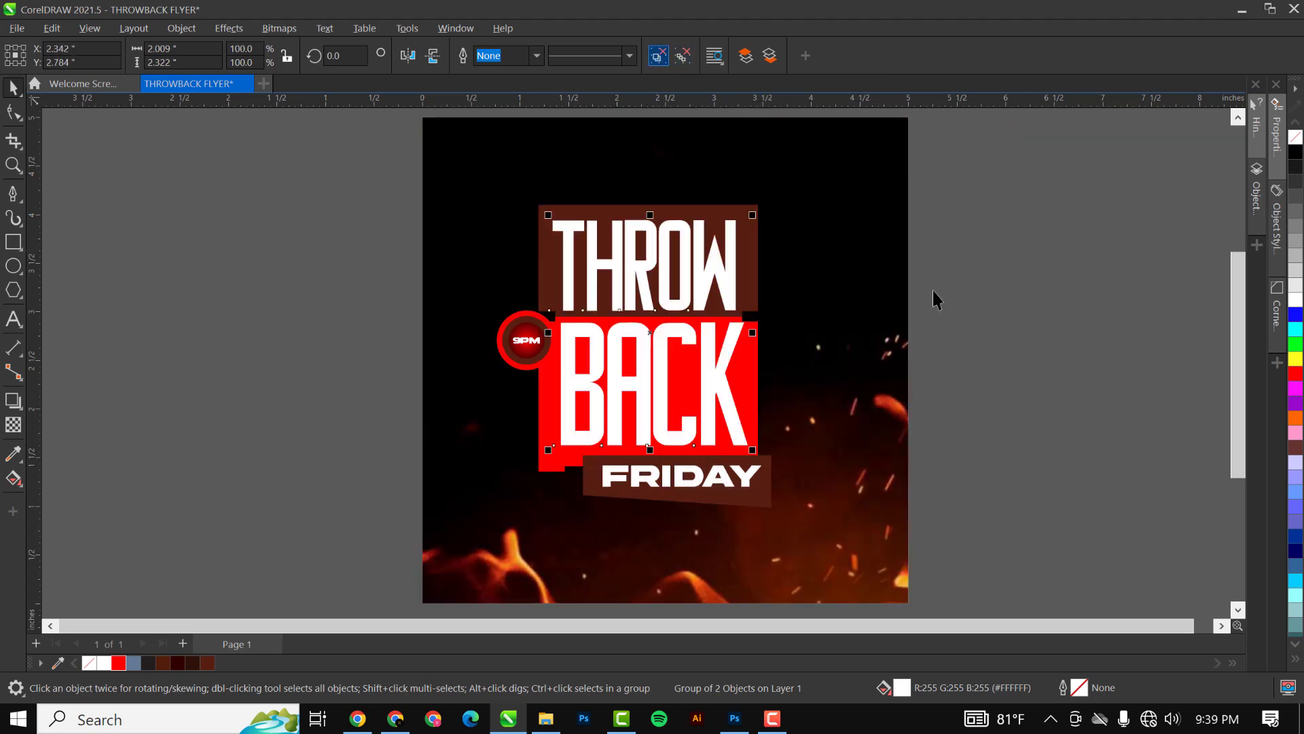
key(Escape)
Nudge the THROW text up by 0.03 inches on its brown panel
click(647, 288)
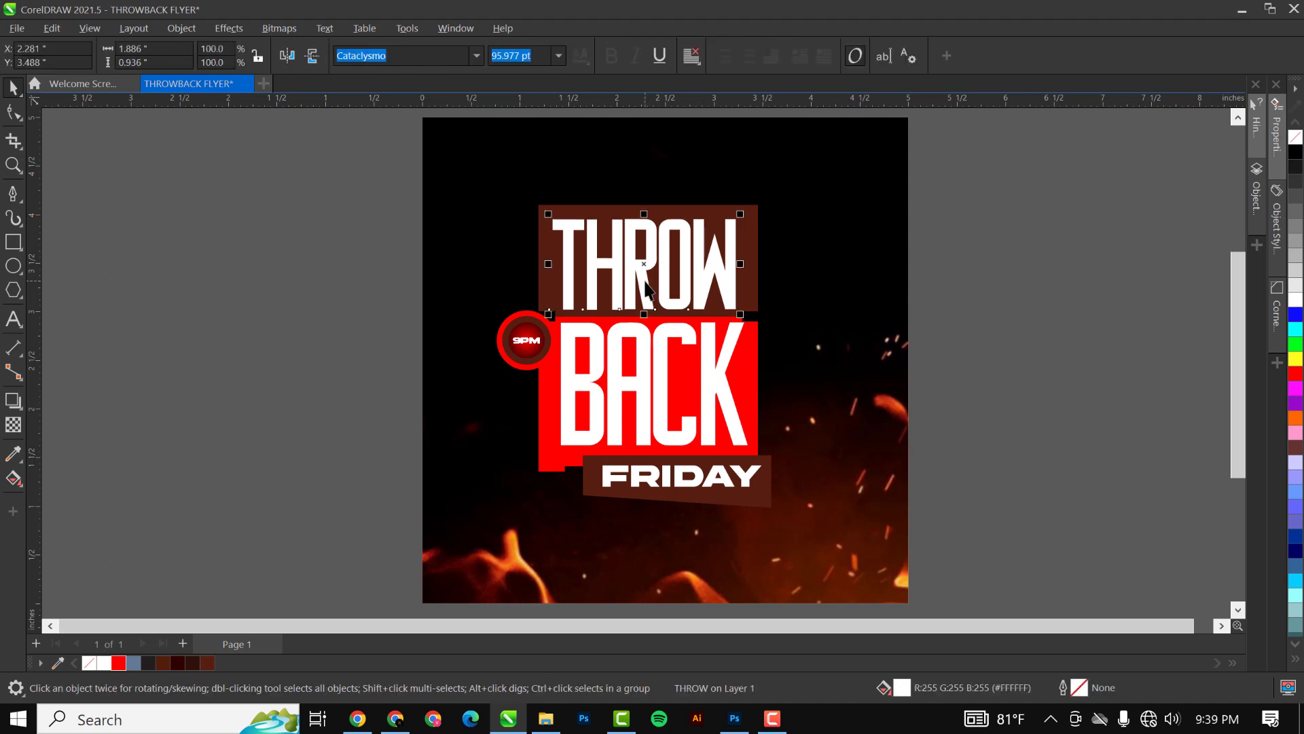
key(Up)
key(Up)
key(Up)
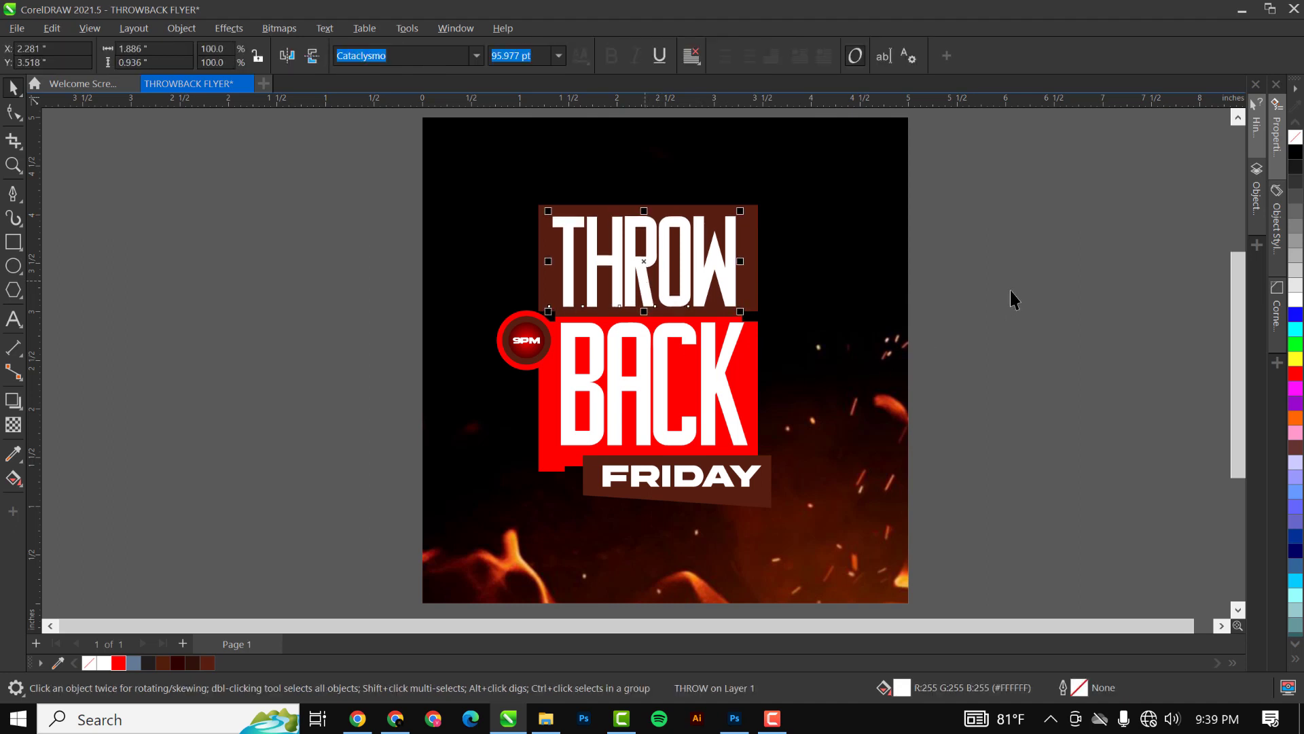
click(1039, 273)
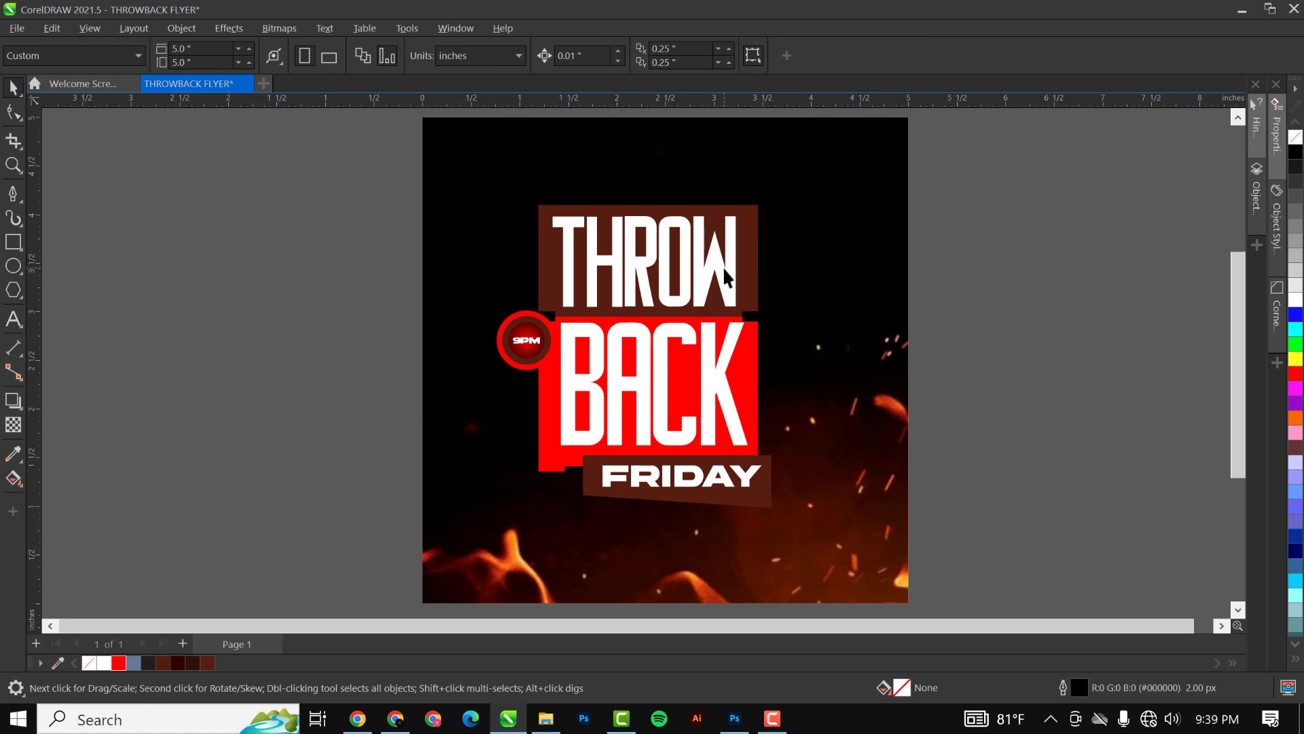
Move the THROW text horizontally off the page to the flyer's right and select the brown panel, keeping the panel in place
click(722, 267)
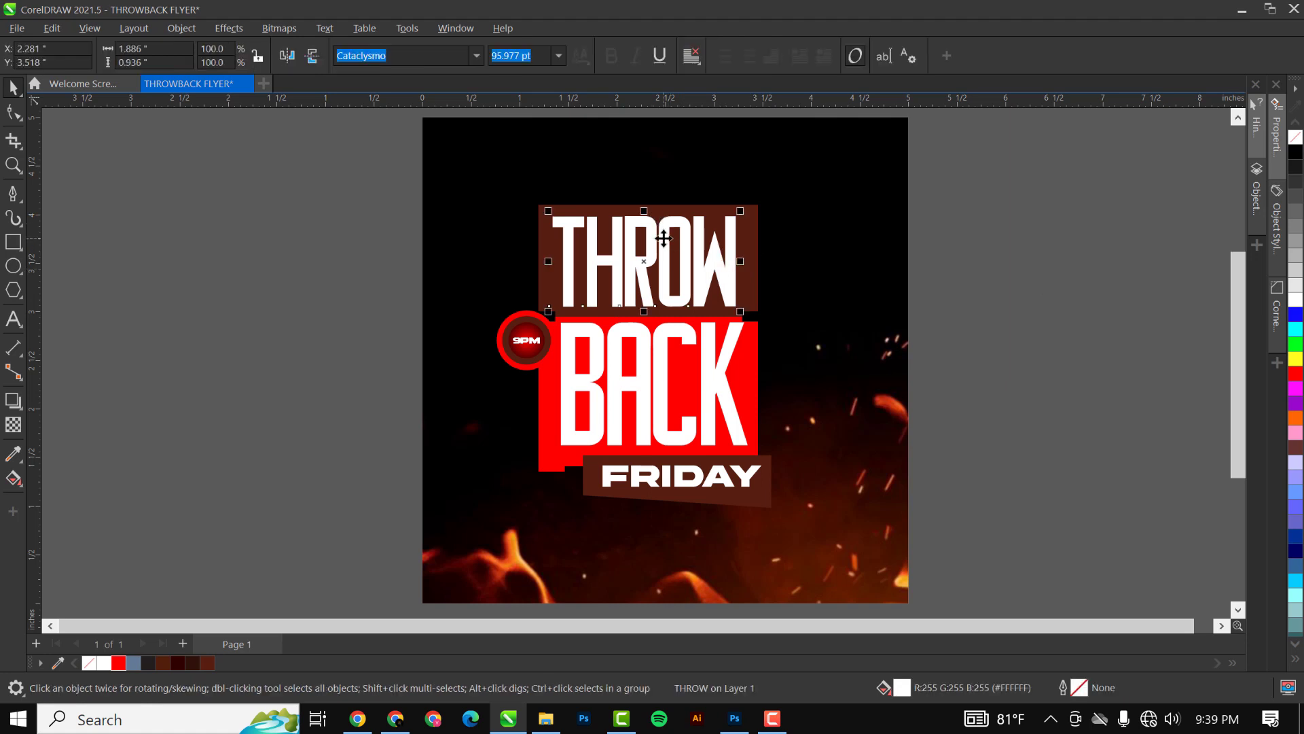
drag(664, 238, 1093, 237)
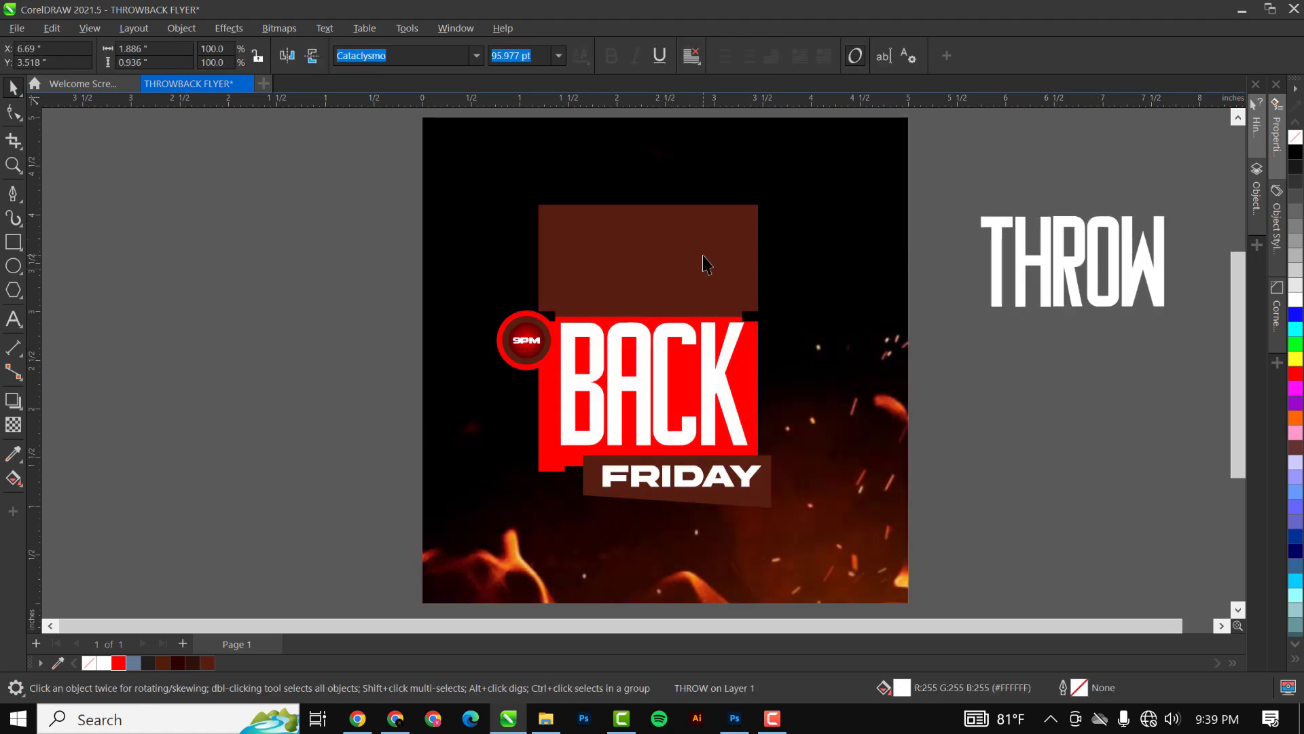
drag(711, 244, 585, 245)
key(ctrl+z)
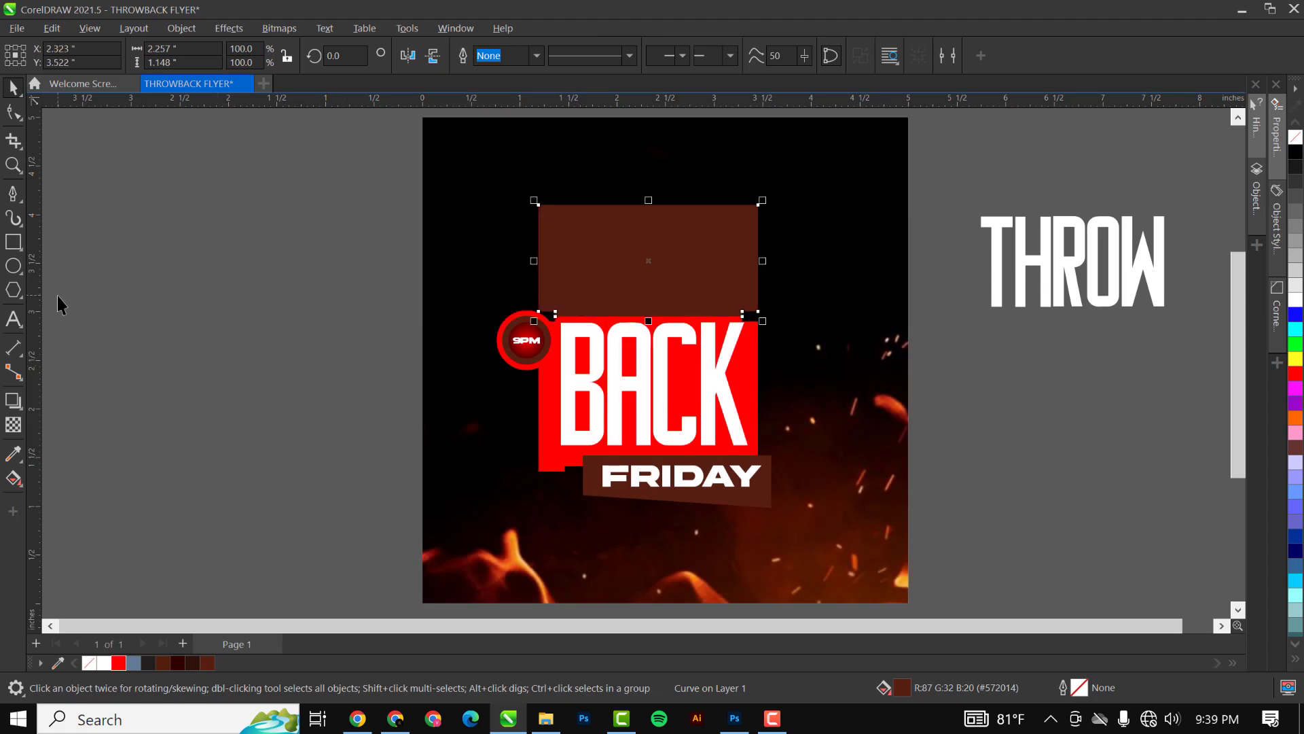
Draw an ellipse about 3.42 by 1.4 inches over the brown panel's upper part, with white fill and no outline
click(12, 266)
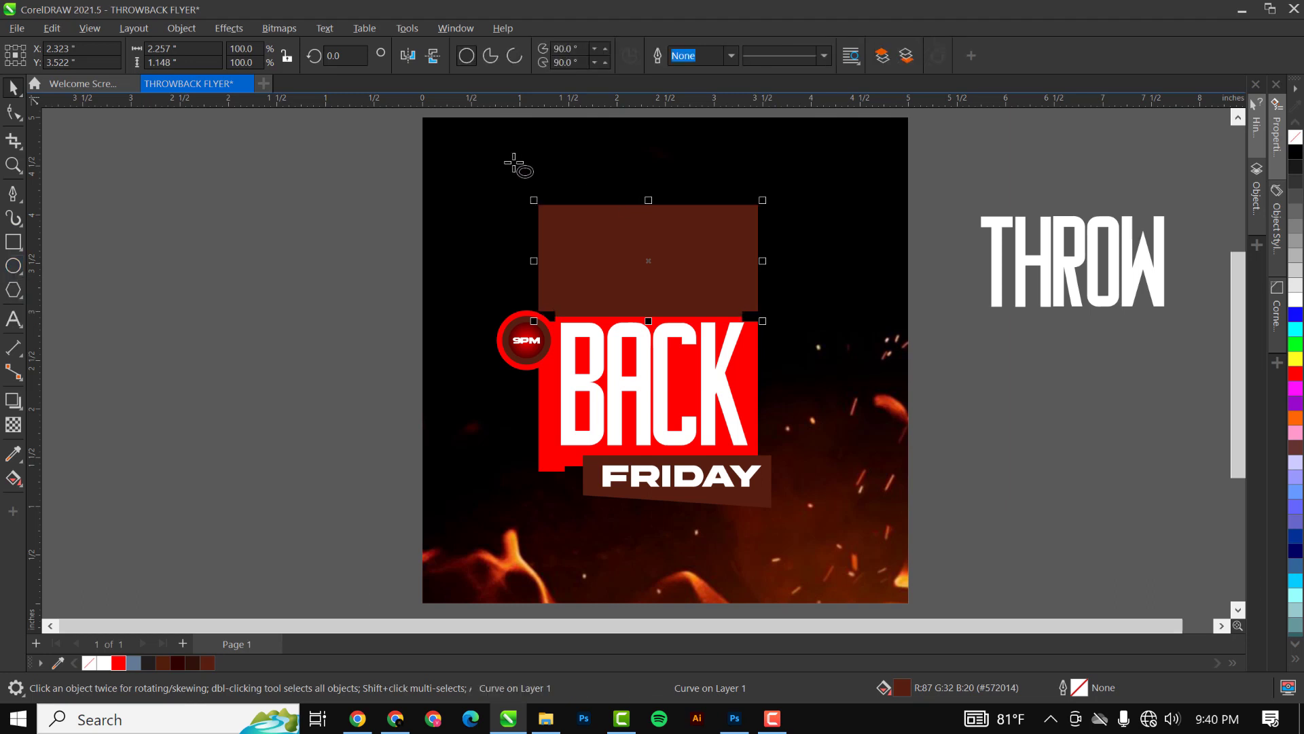
drag(470, 146, 808, 287)
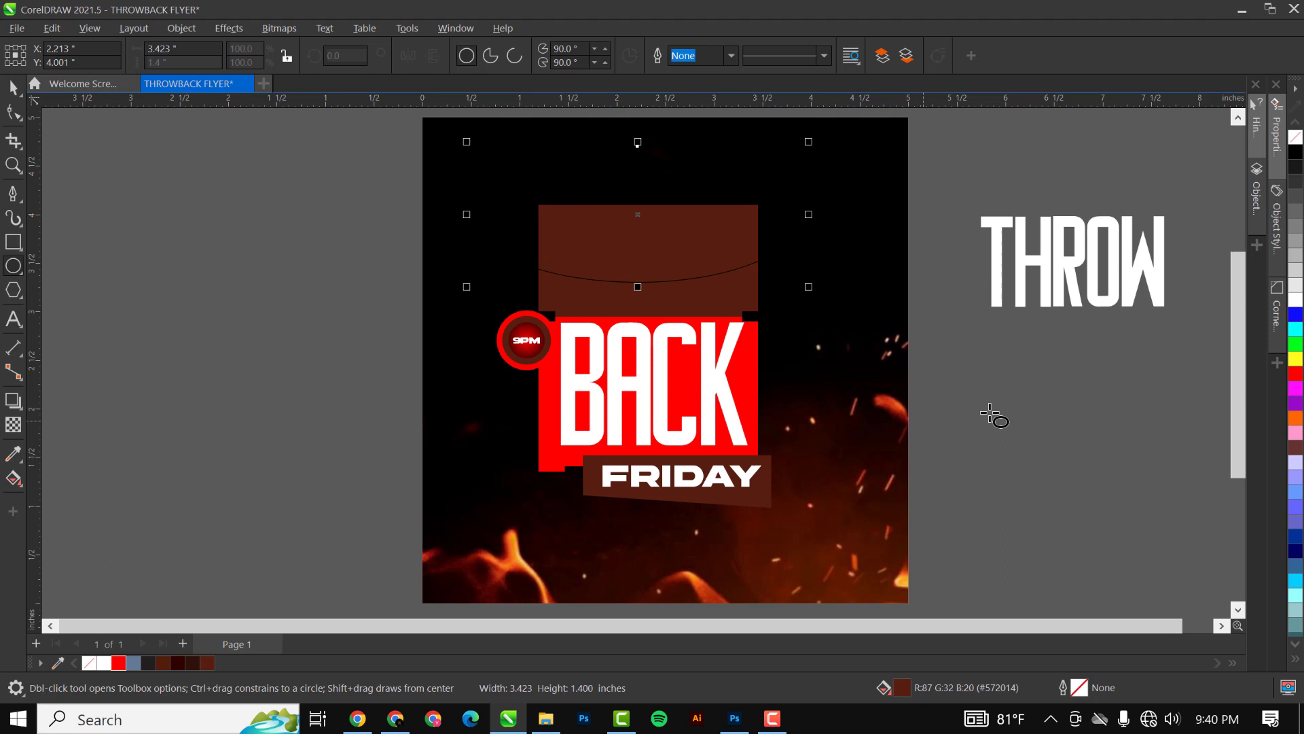
click(1295, 301)
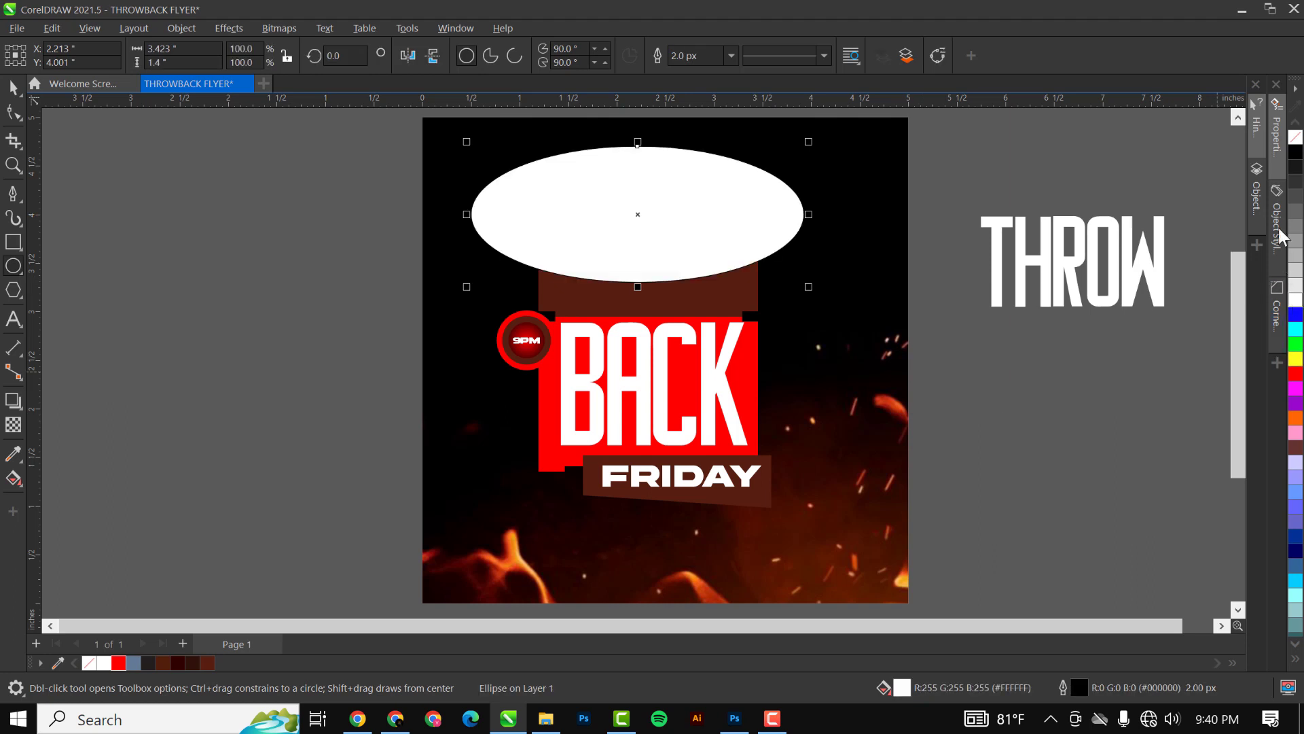
right_click(1296, 138)
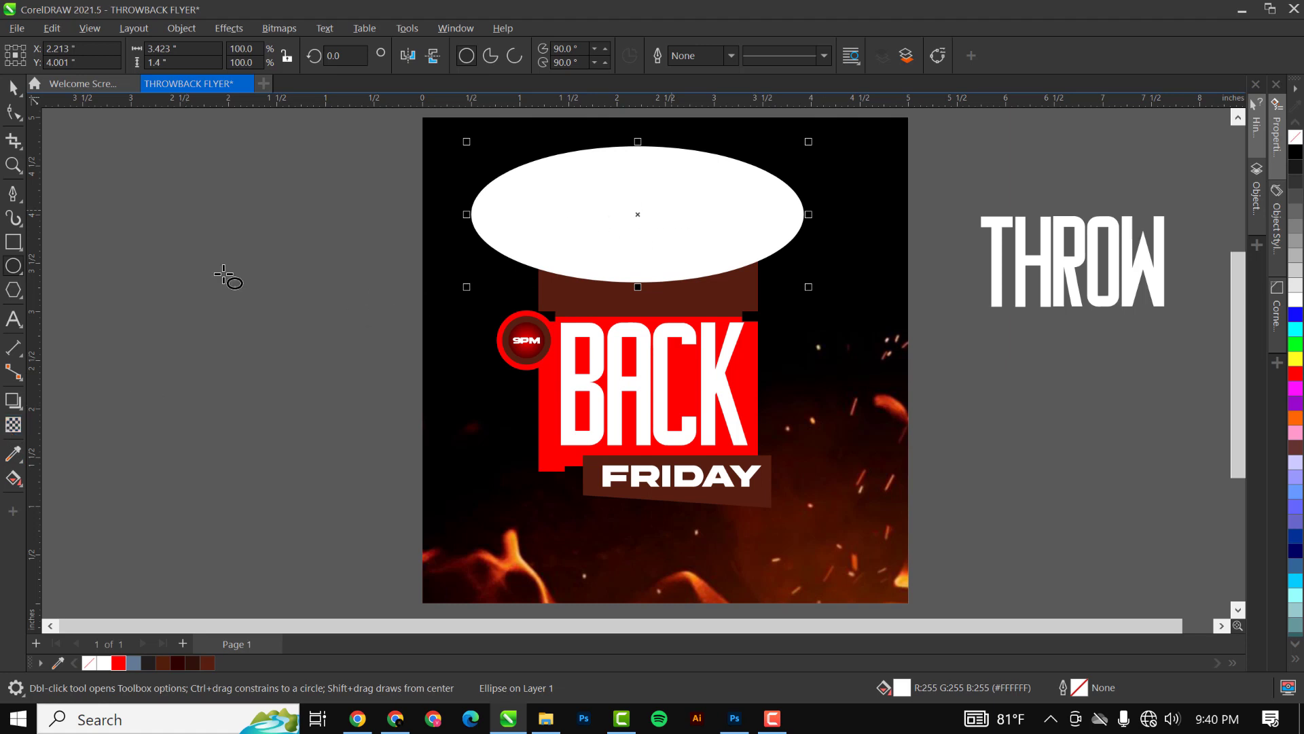
Fade the white ellipse toward its top with a linear transparency and convert it to a 300 dpi RGB bitmap with transparent background
click(14, 425)
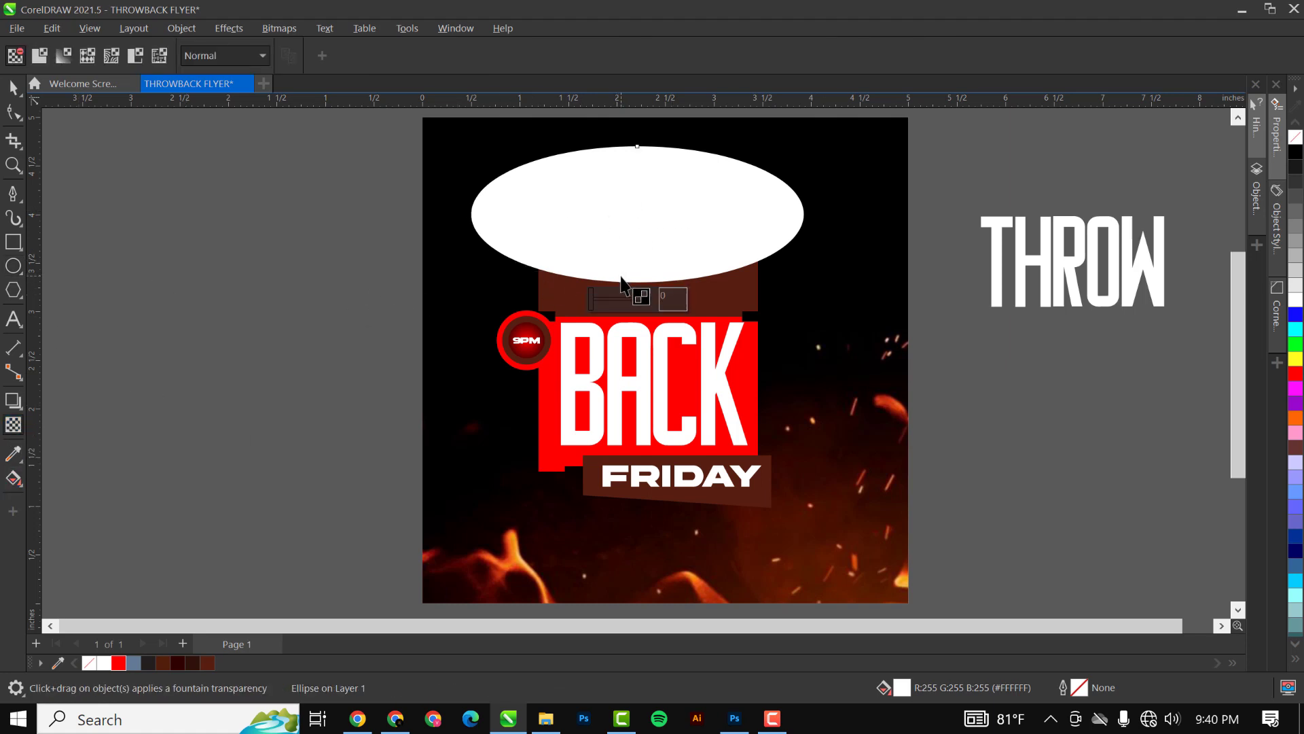
drag(624, 277, 624, 182)
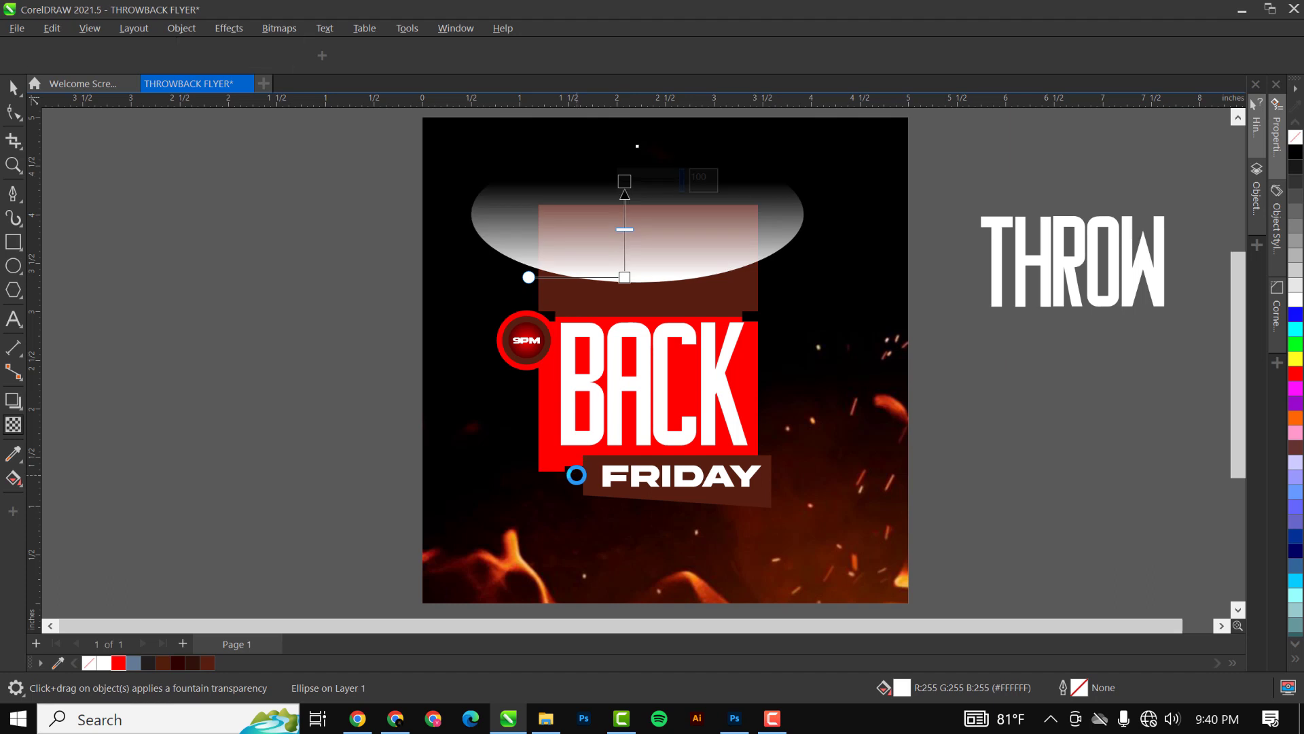
key(space)
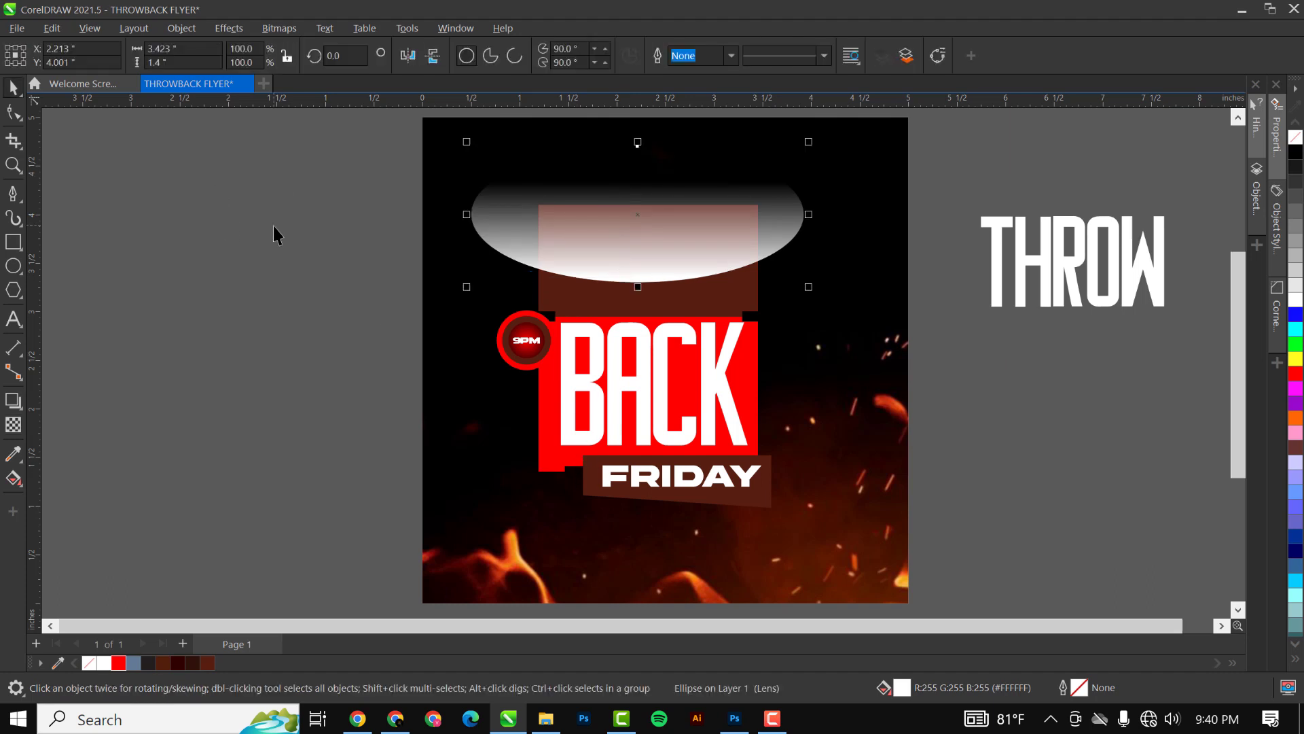
click(268, 25)
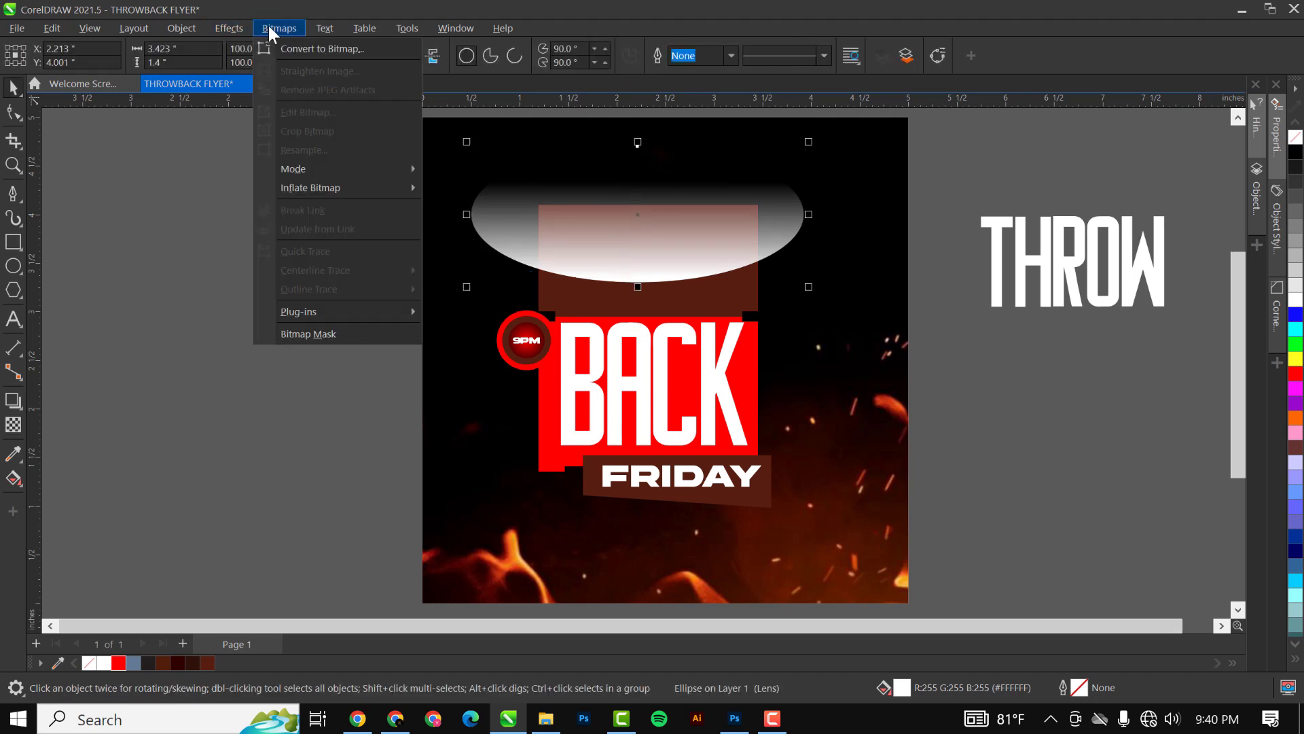
click(295, 43)
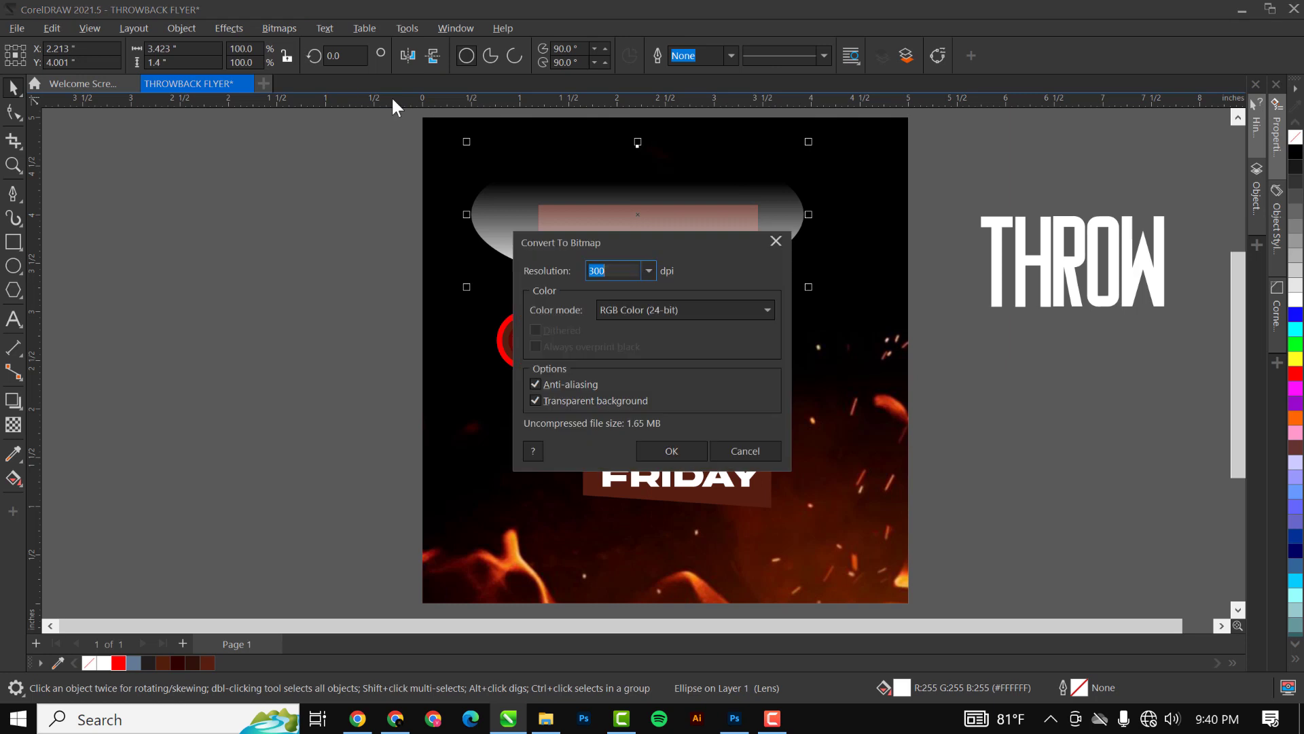
click(677, 454)
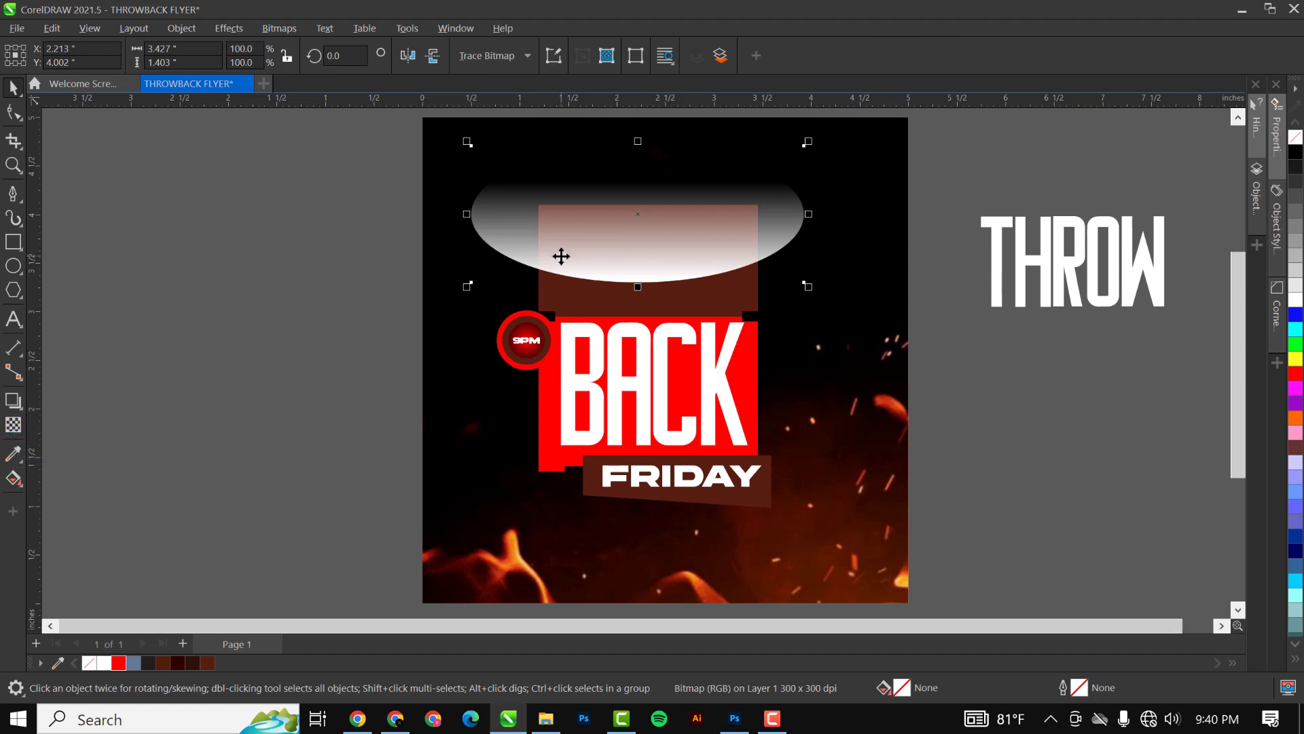
Apply a uniform transparency of about 80 to the faded ellipse bitmap
click(13, 426)
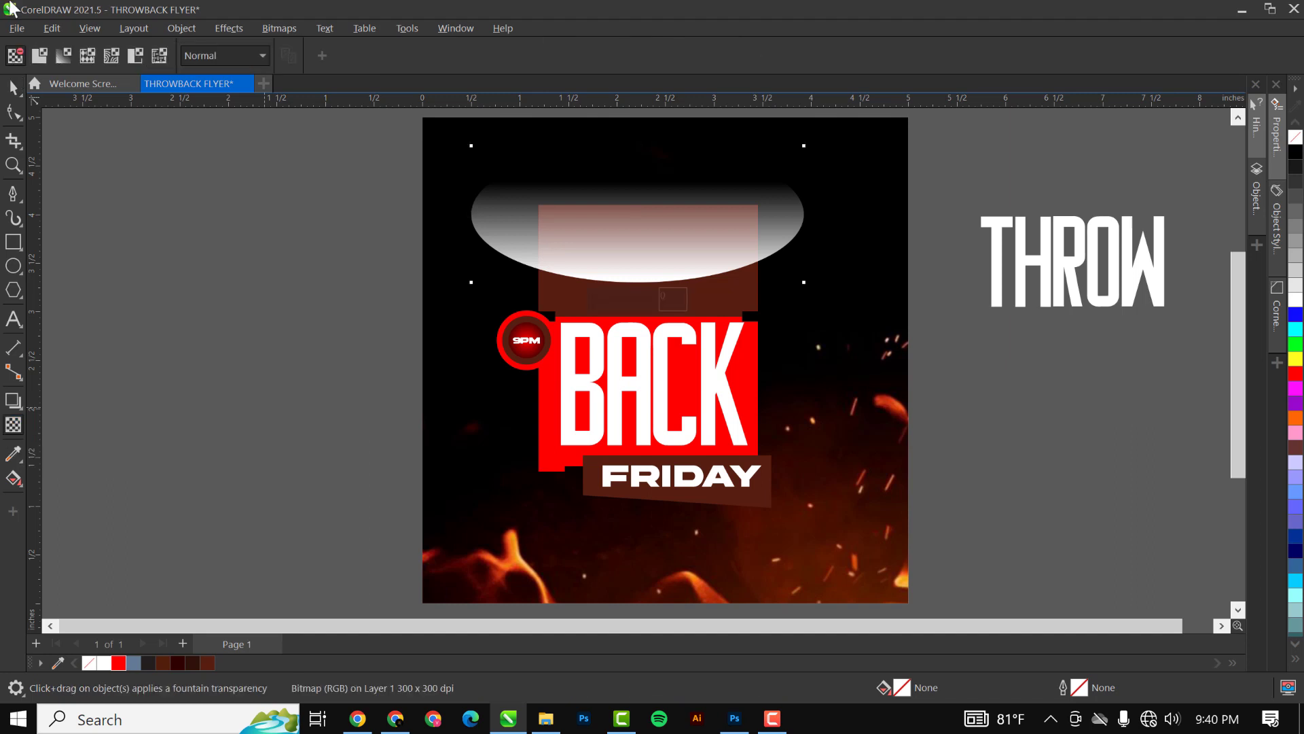
click(39, 56)
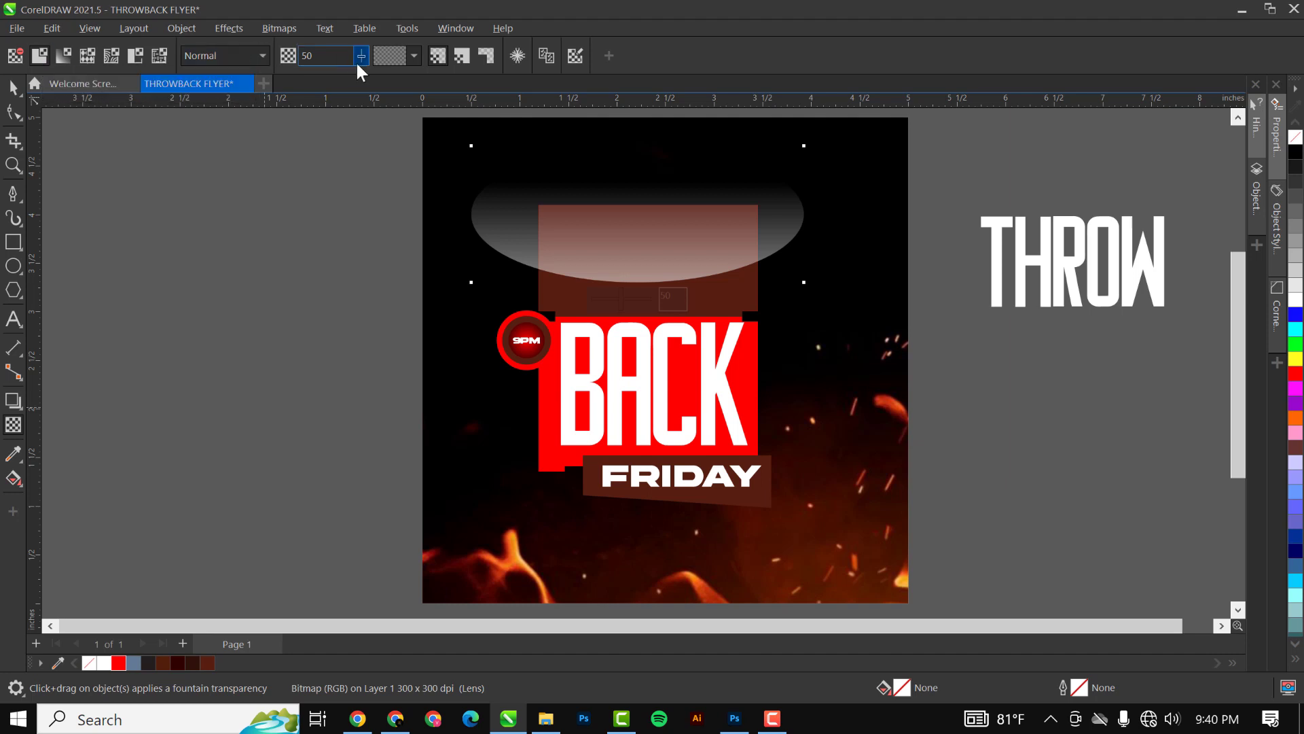
drag(371, 56, 384, 55)
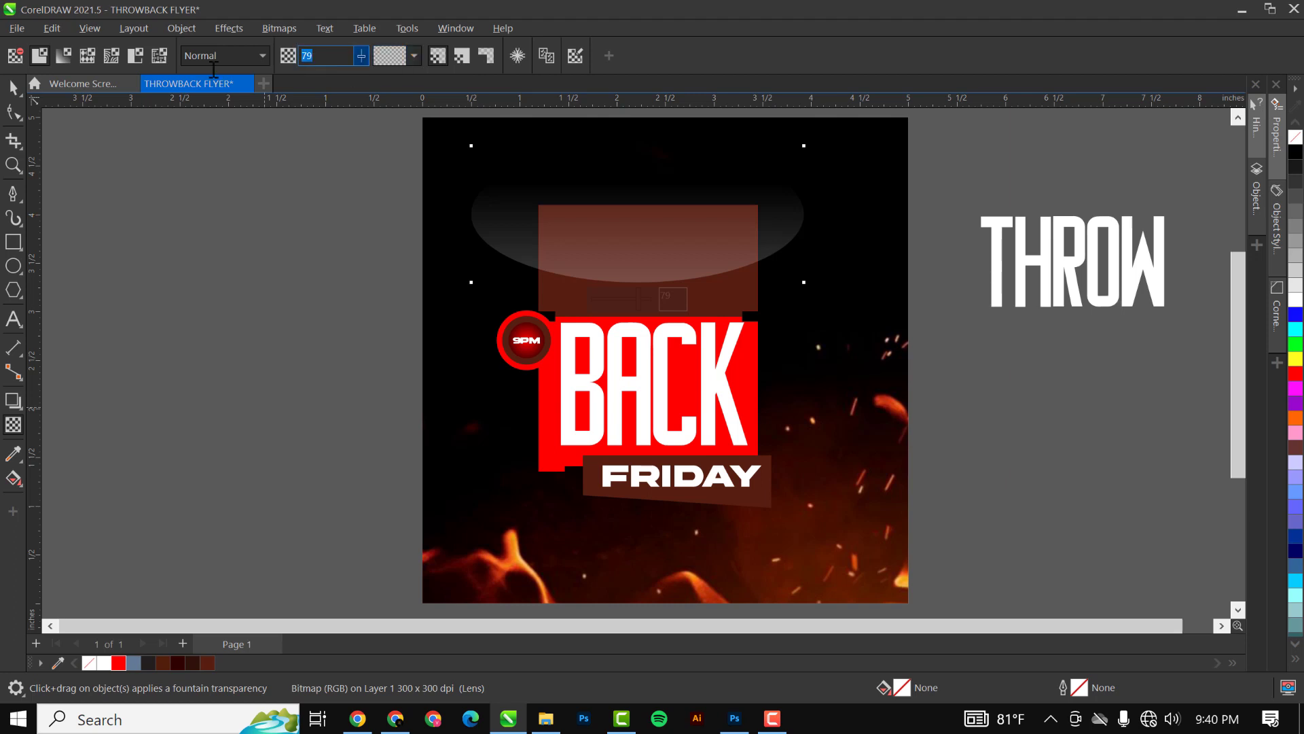
key(Return)
click(12, 87)
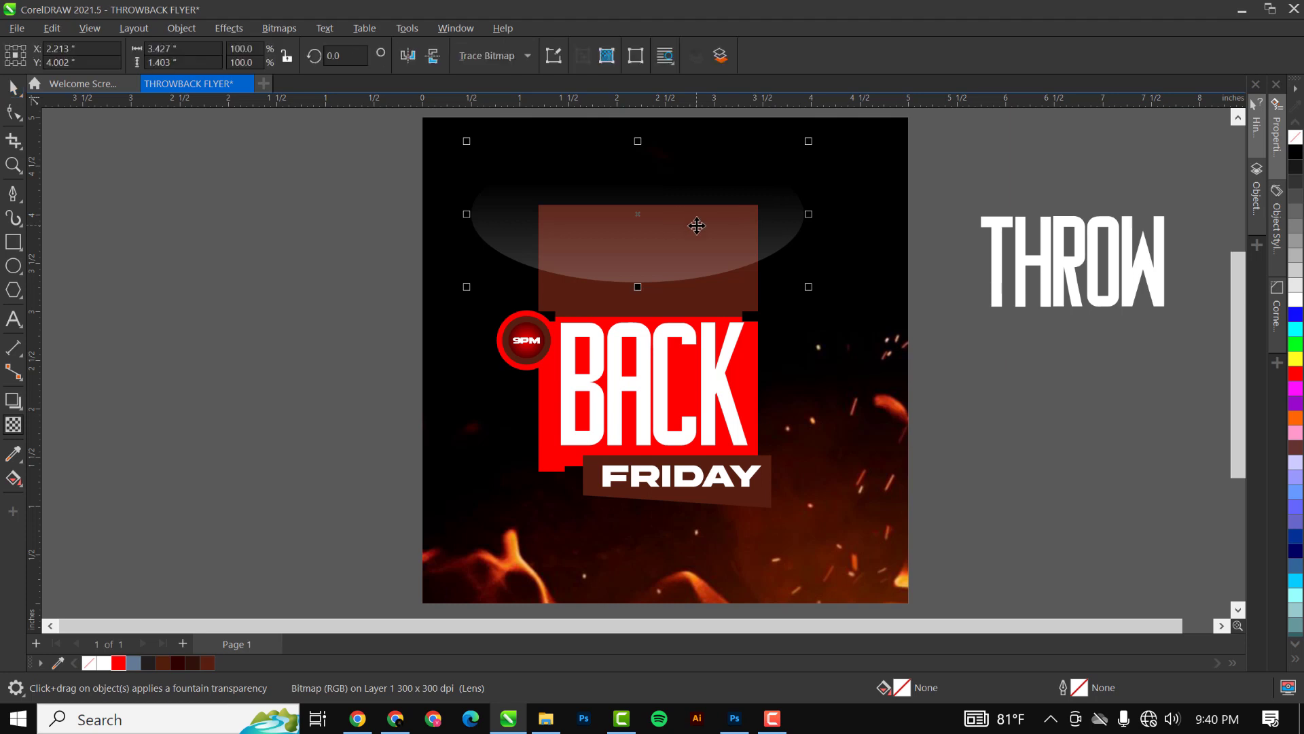
Move the ellipse bitmap off the page to the flyer's left and PowerClip it inside the brown panel
drag(697, 225, 259, 284)
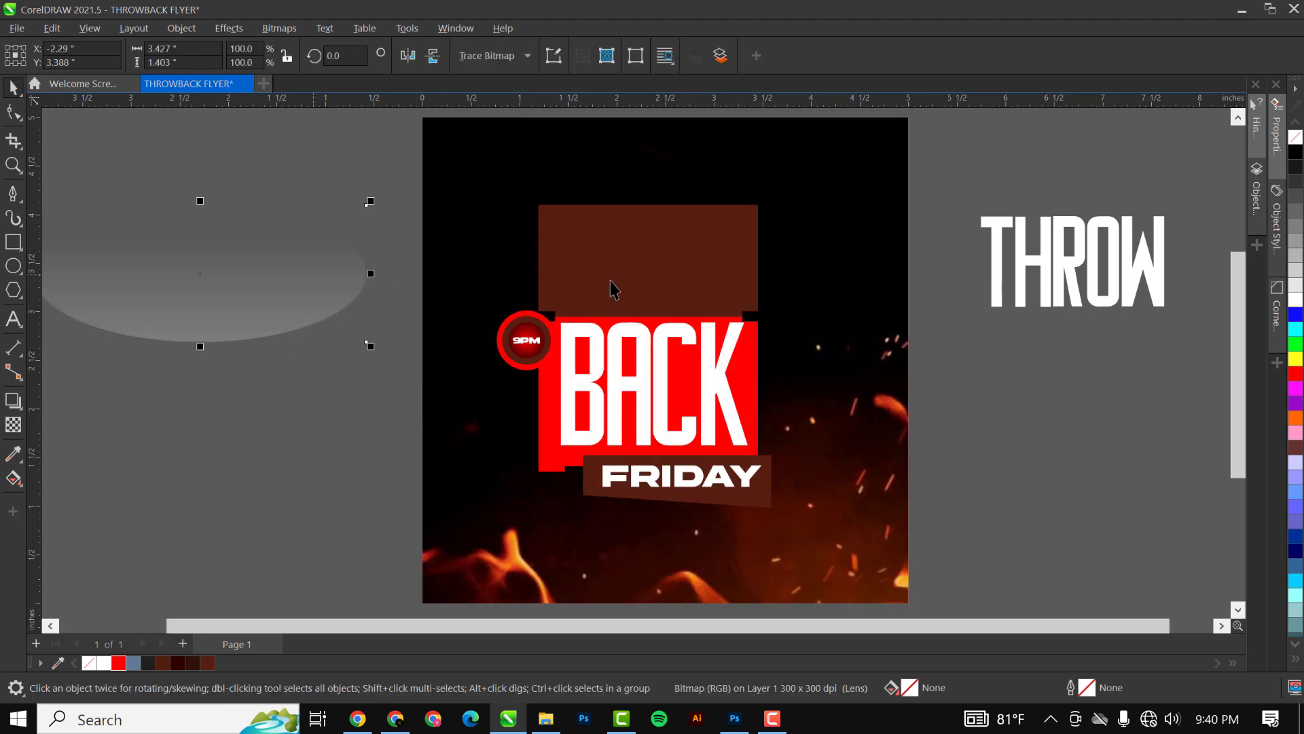
right_click(280, 282)
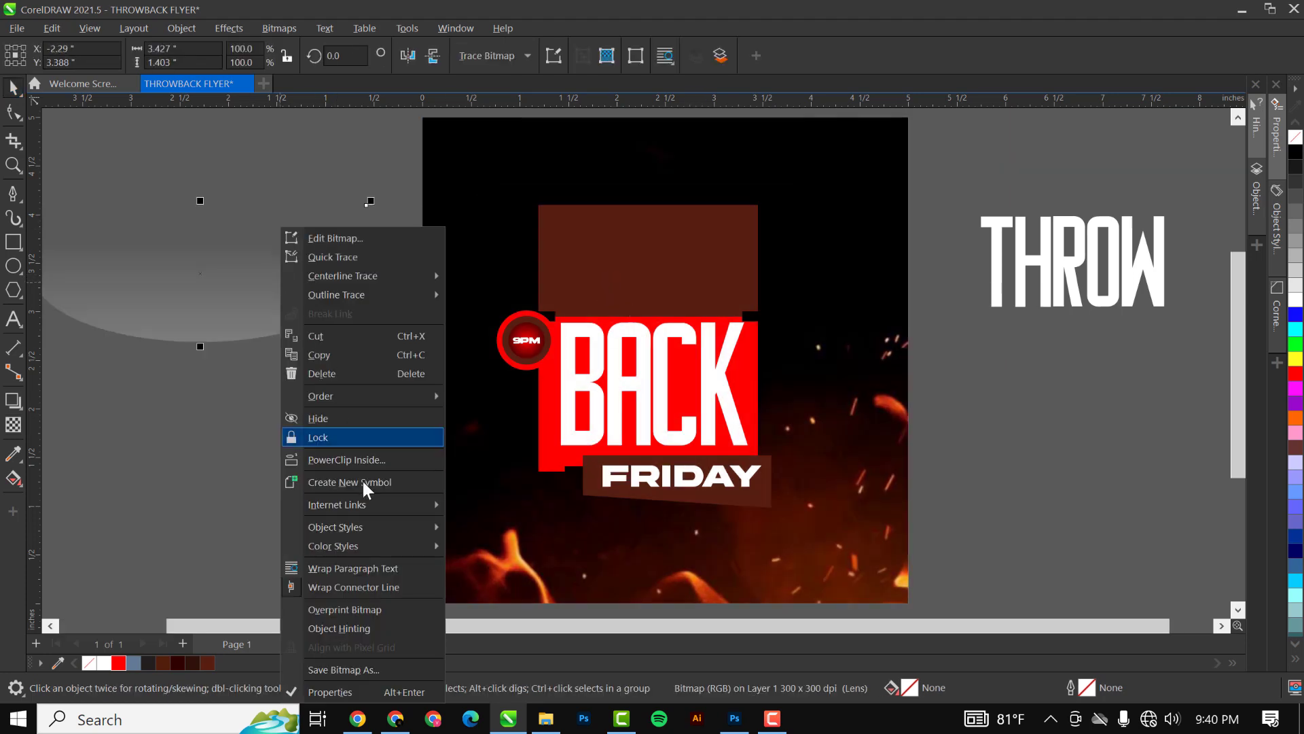
click(369, 459)
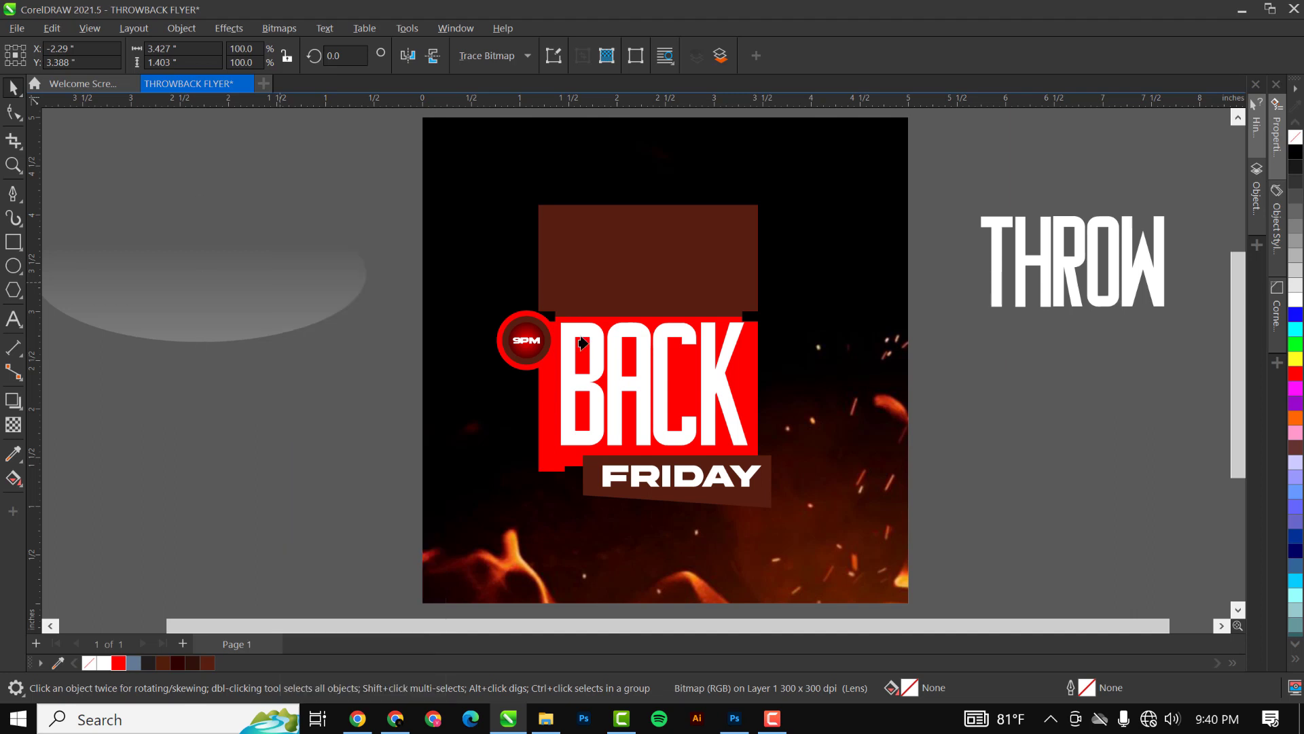
click(638, 272)
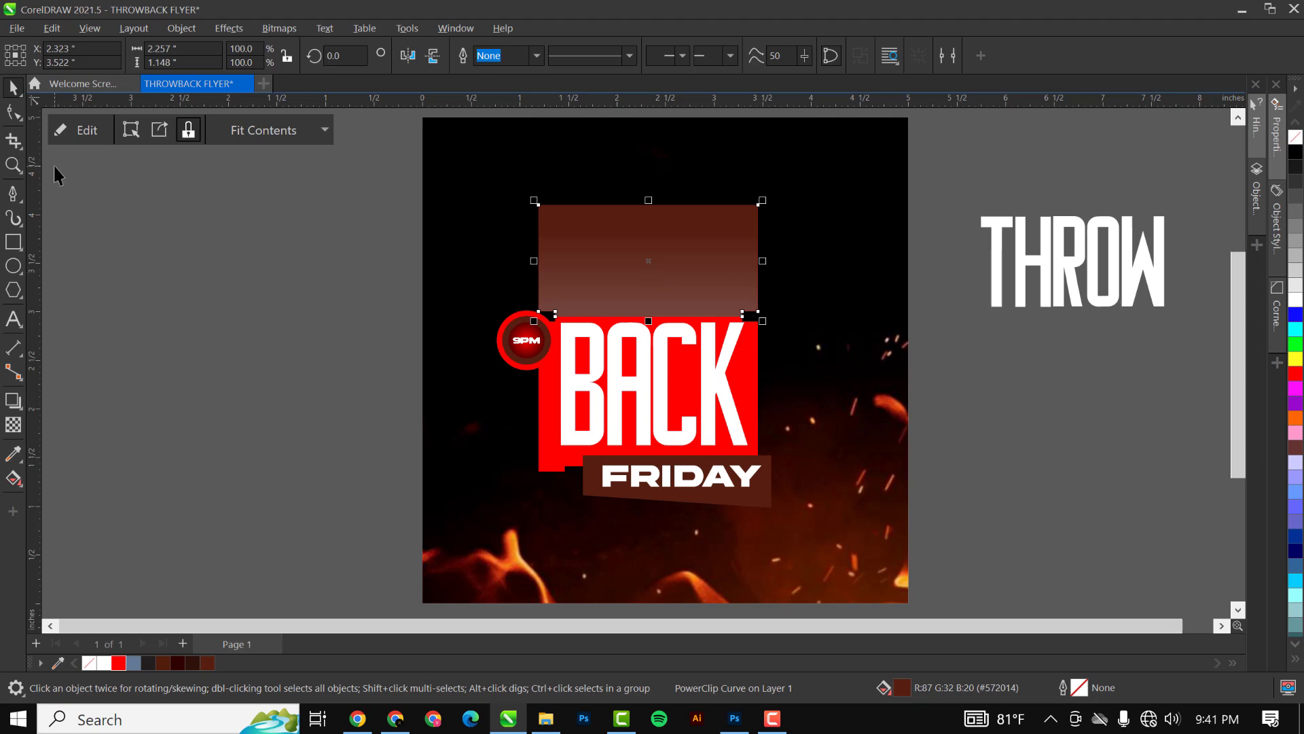
Open the brown panel's PowerClip contents and move the ellipse up so its lower curve crosses the panel's middle
click(80, 132)
click(710, 291)
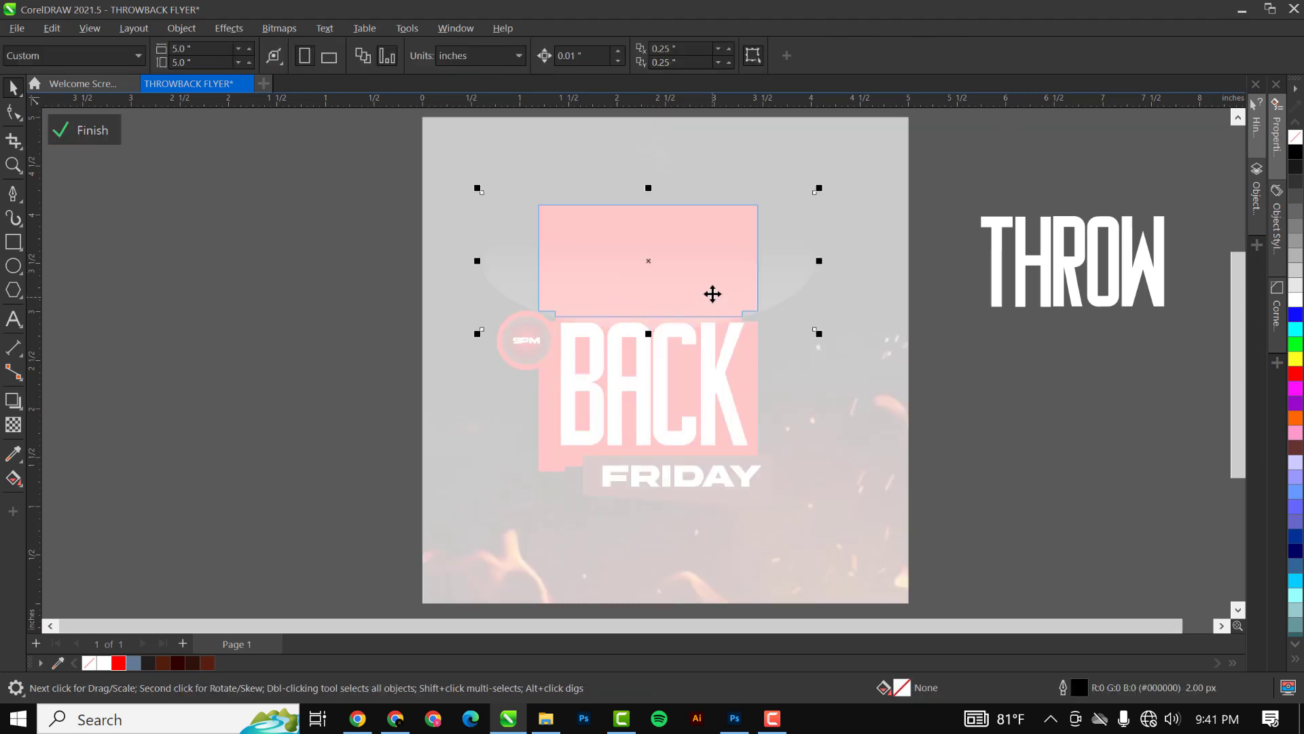
drag(711, 292, 705, 246)
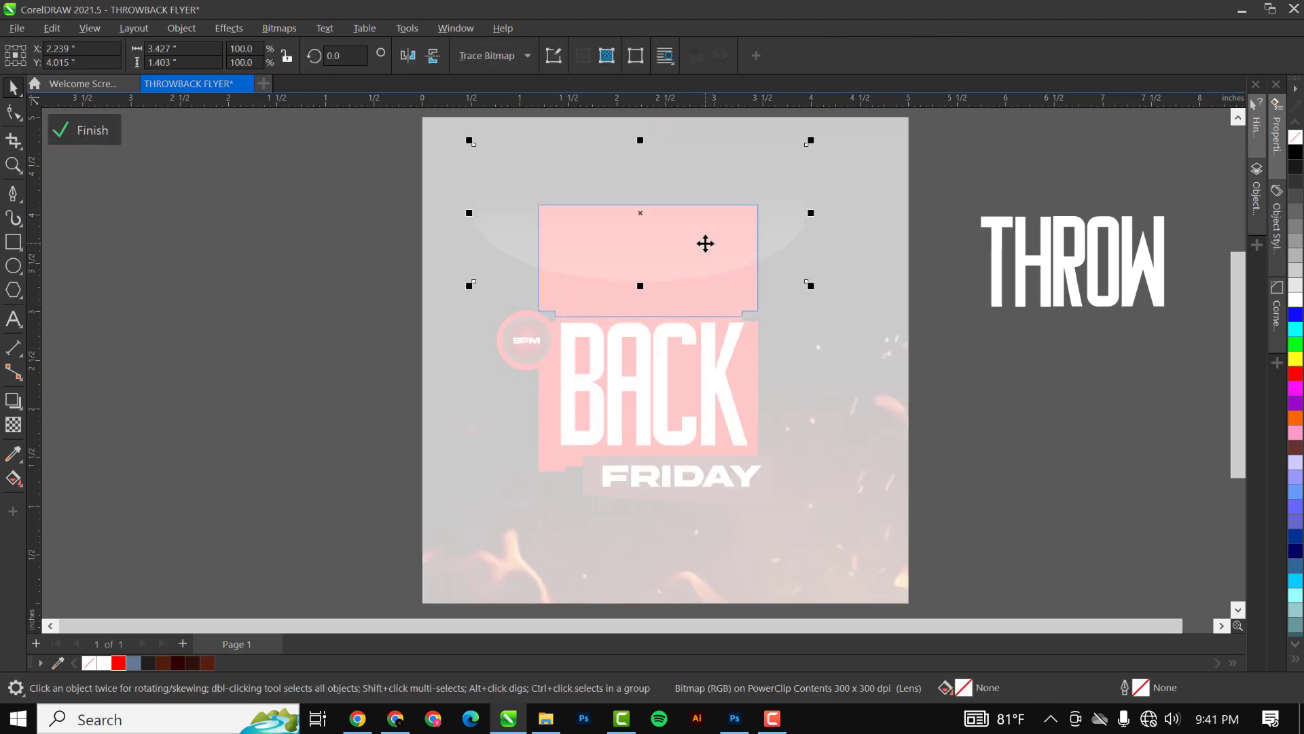
Create a copy of the ellipse rotated about 54.5° and shift it about 0.21 inches toward the flyer's left
click(695, 279)
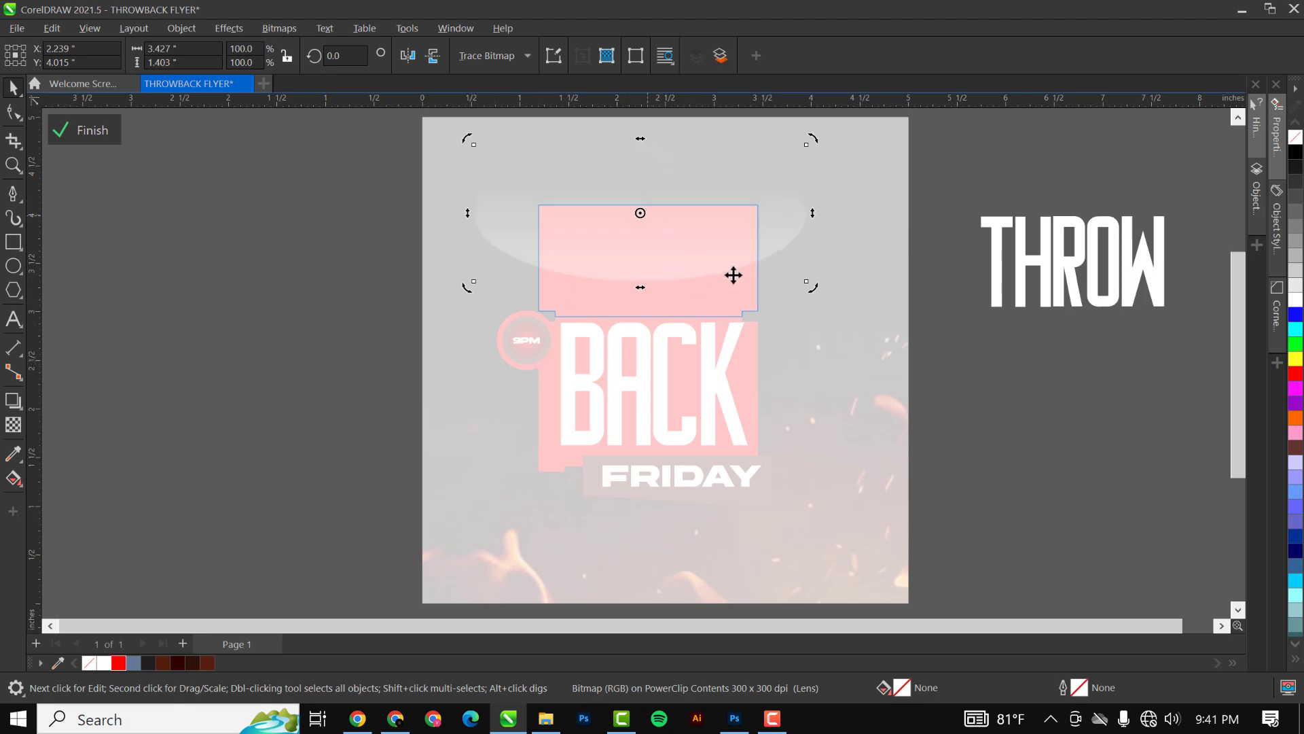
click(684, 244)
click(687, 247)
scroll(757, 308, down, 1)
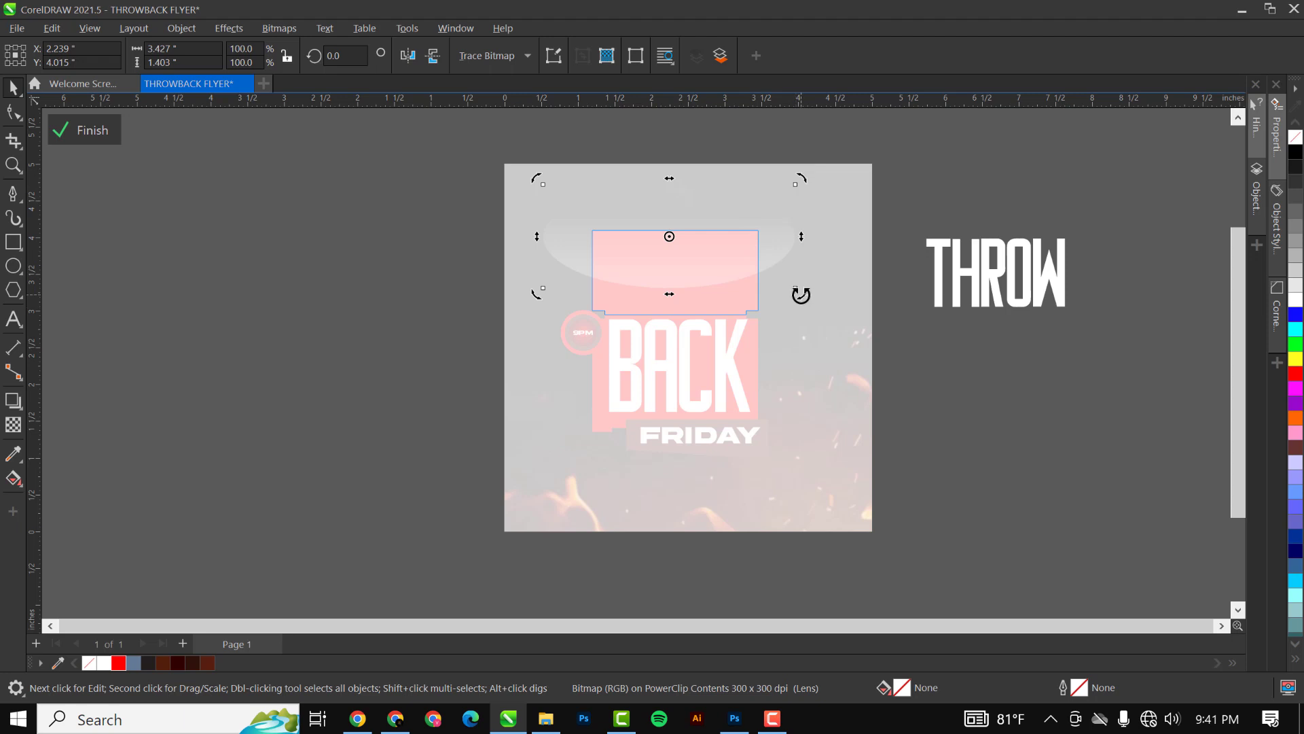
drag(801, 295, 782, 170)
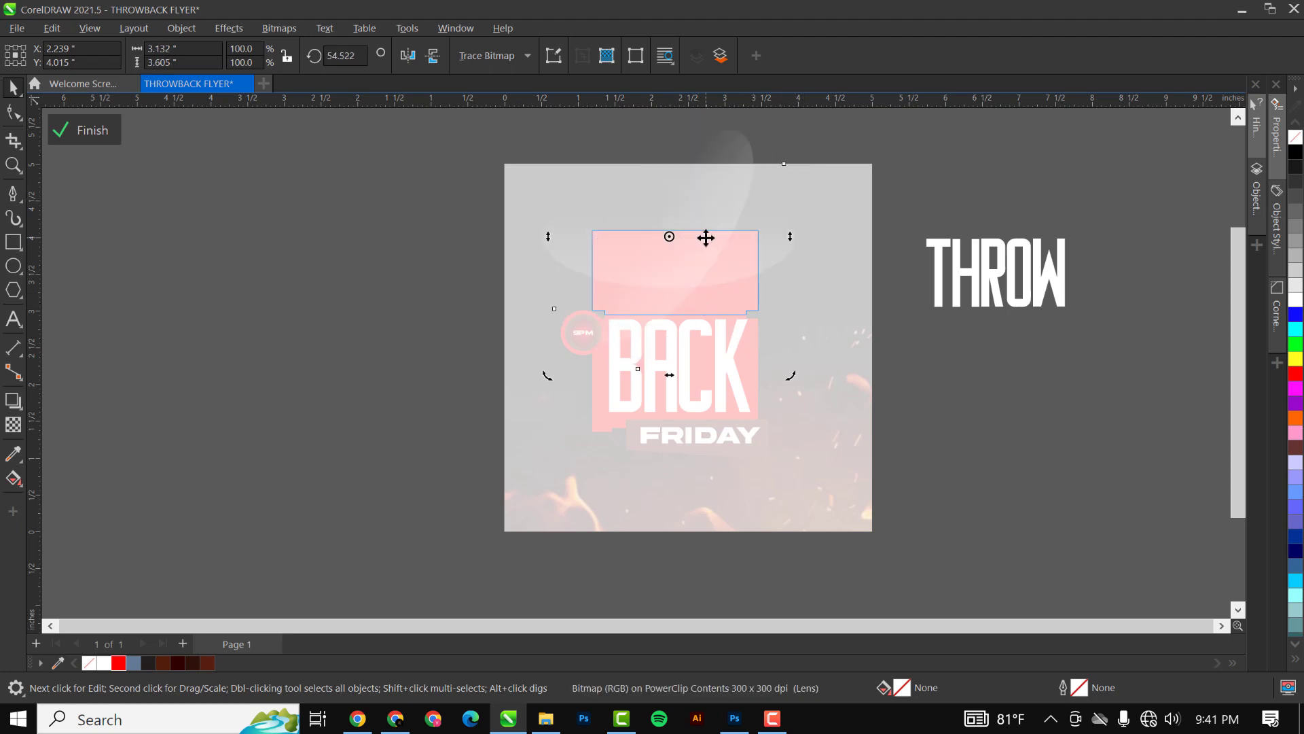
drag(706, 238, 691, 239)
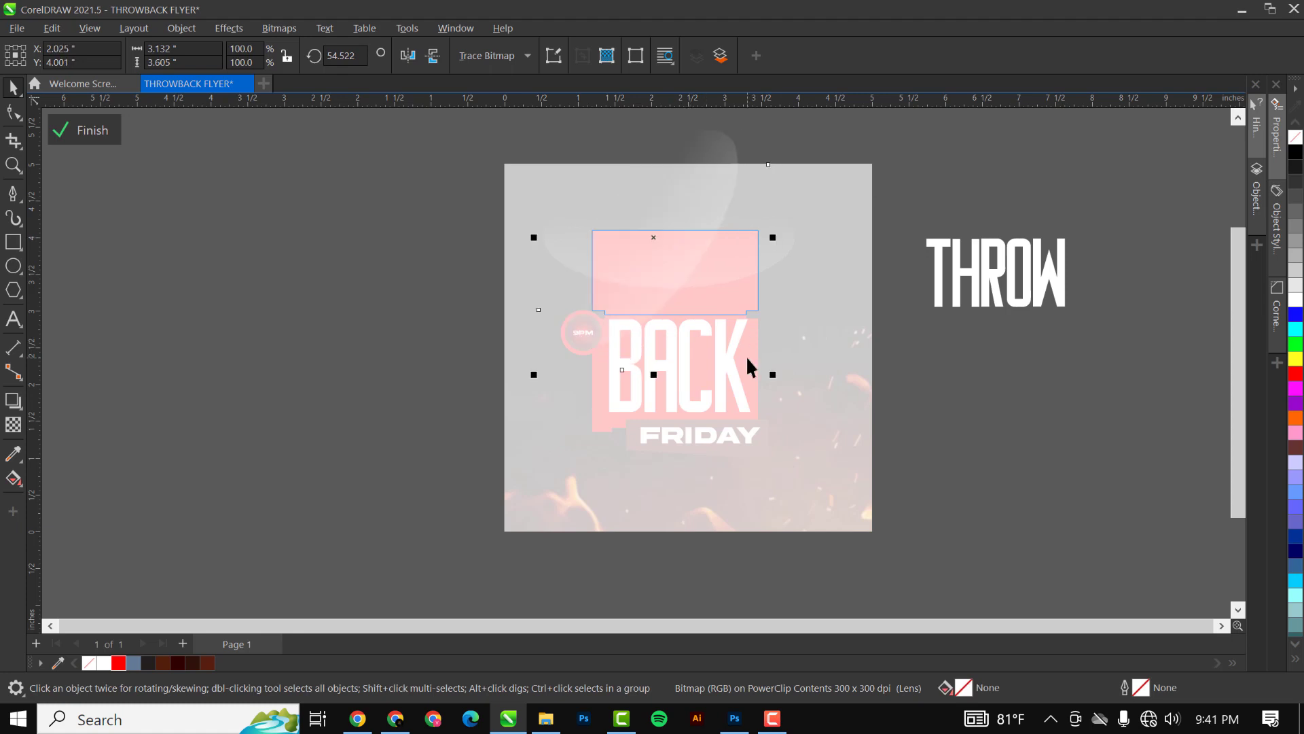
Set the rotated ellipse copy's uniform transparency to 90 and finish editing the PowerClip contents
click(13, 425)
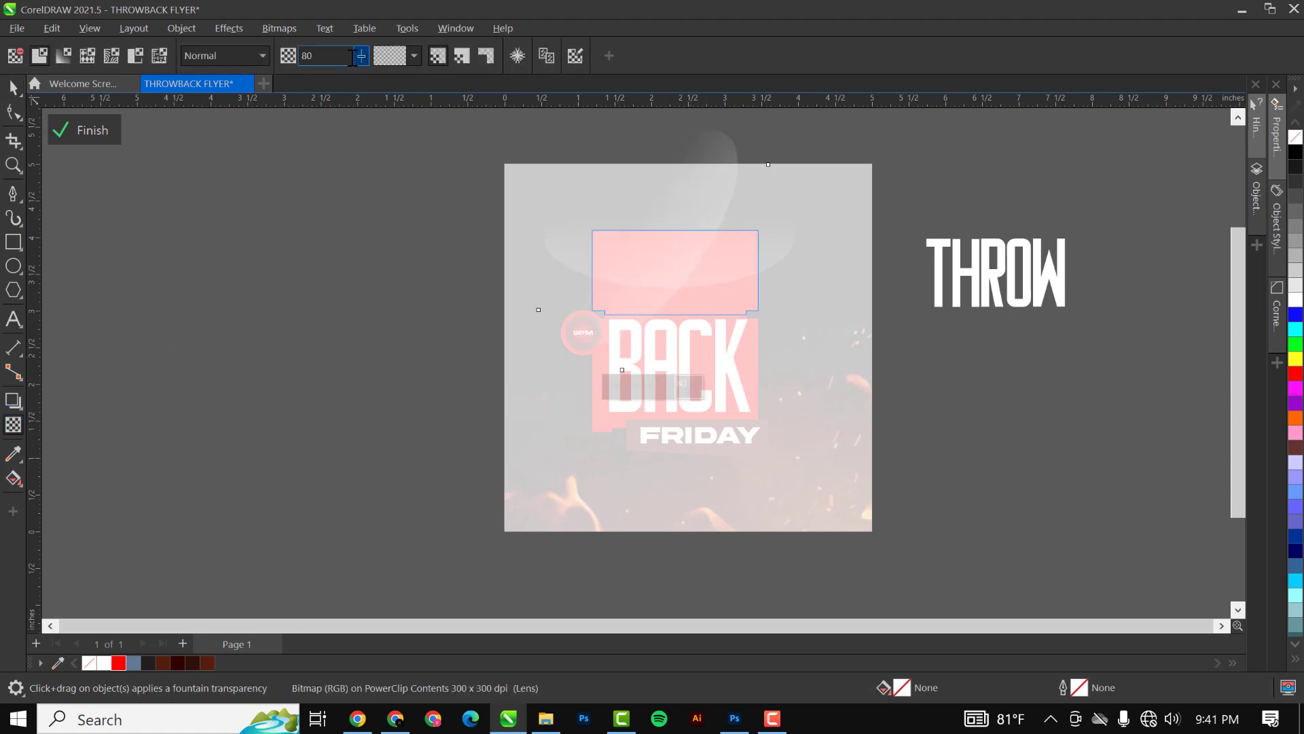
drag(331, 61, 267, 68)
text(90)
key(Return)
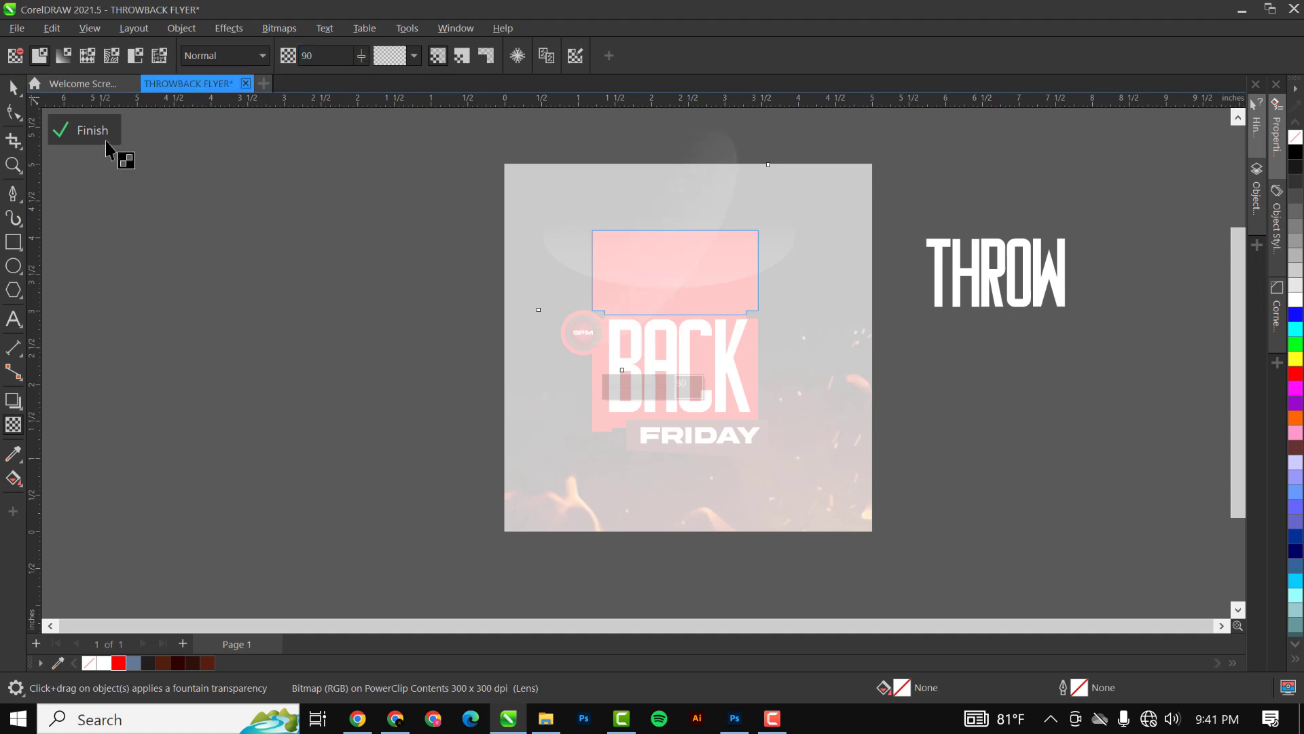
click(77, 131)
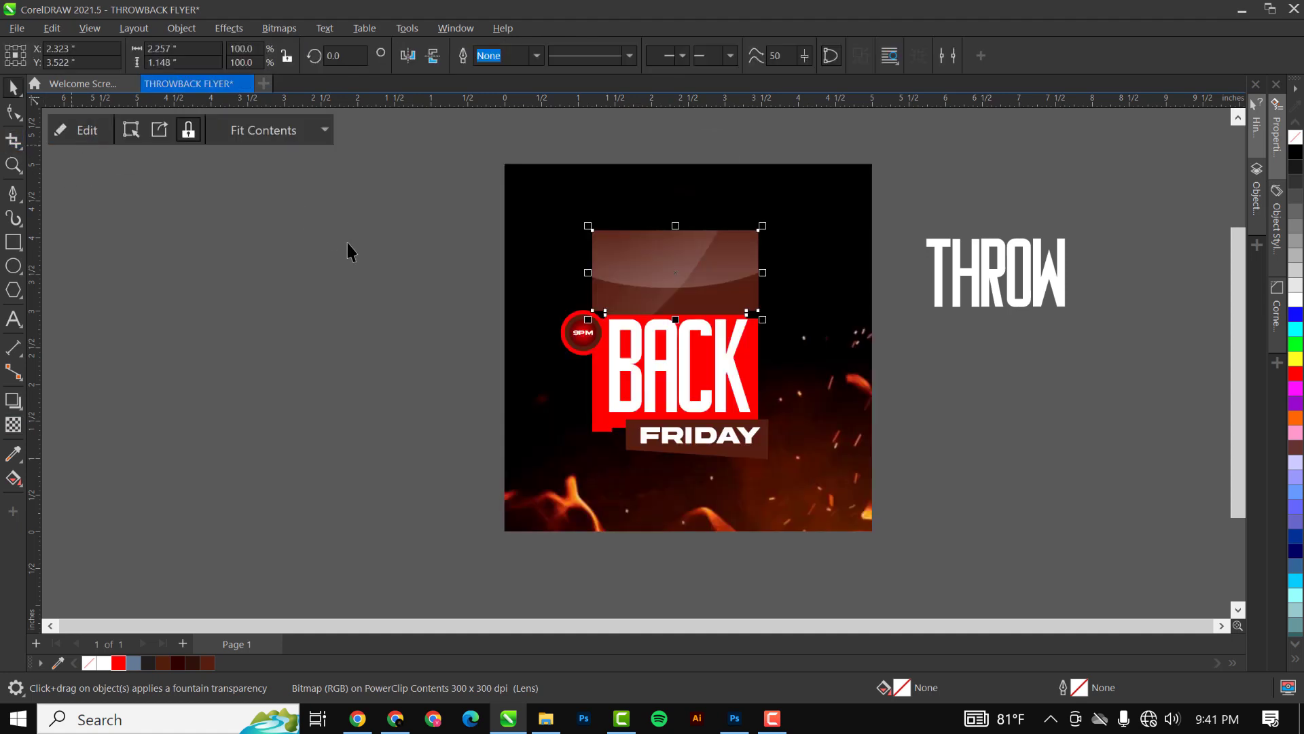
Move the THROW text back onto the brown panel above BACK
scroll(641, 294, up, 1)
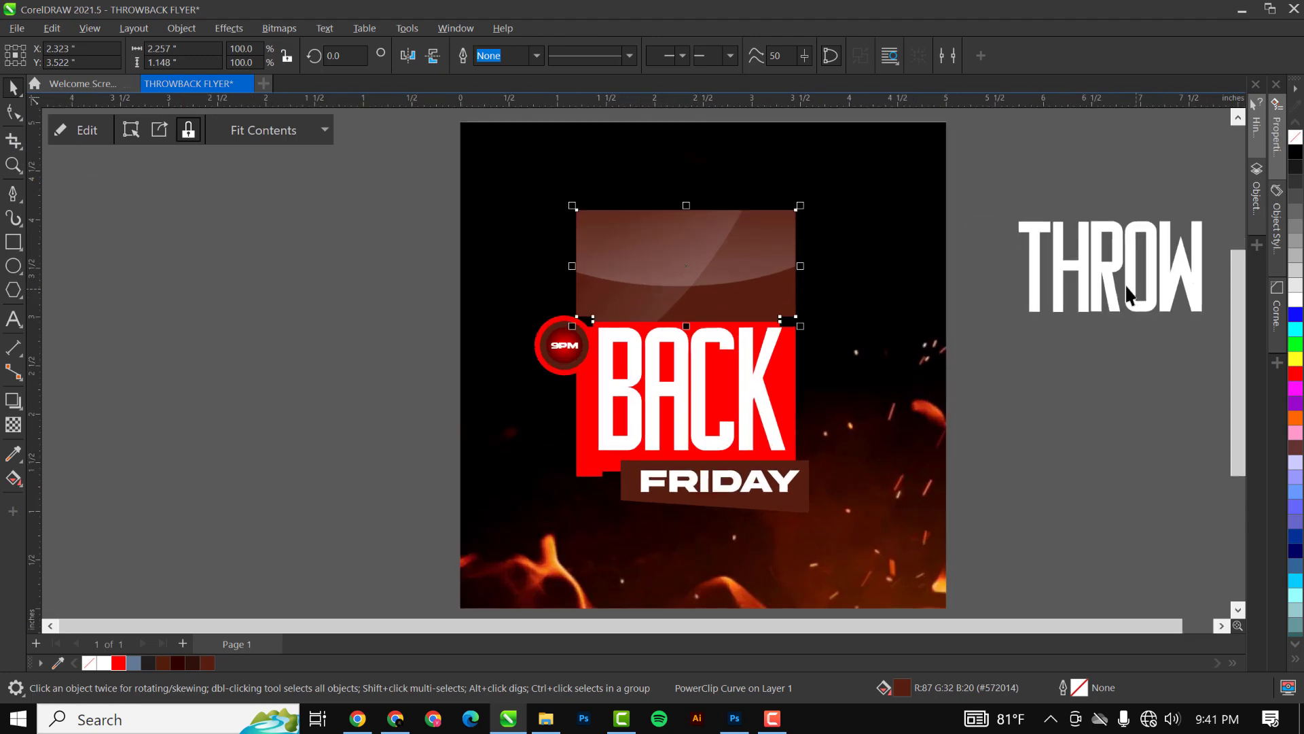
drag(1112, 279, 690, 288)
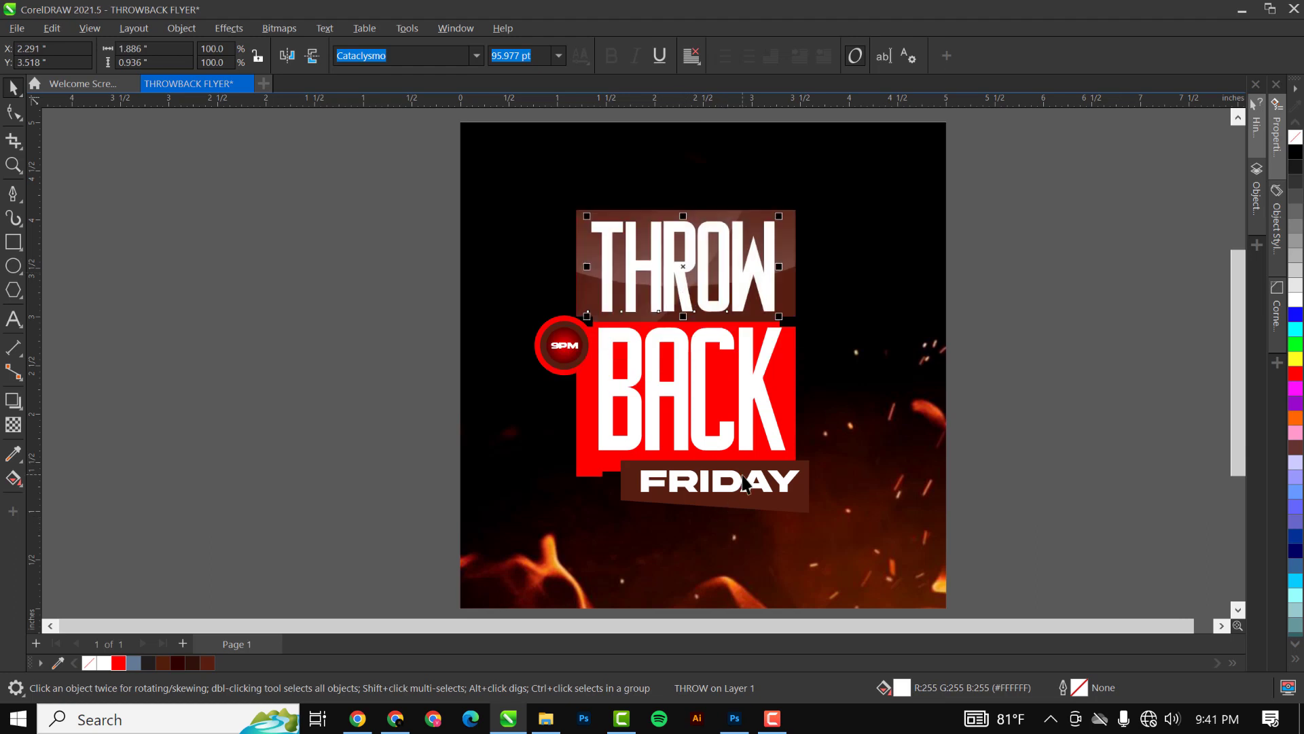
Draw a red, outline-free ellipse about 1.48 by 0.66 inches beside the flyer's left edge and move it slightly closer to the page
scroll(681, 550, up, 1)
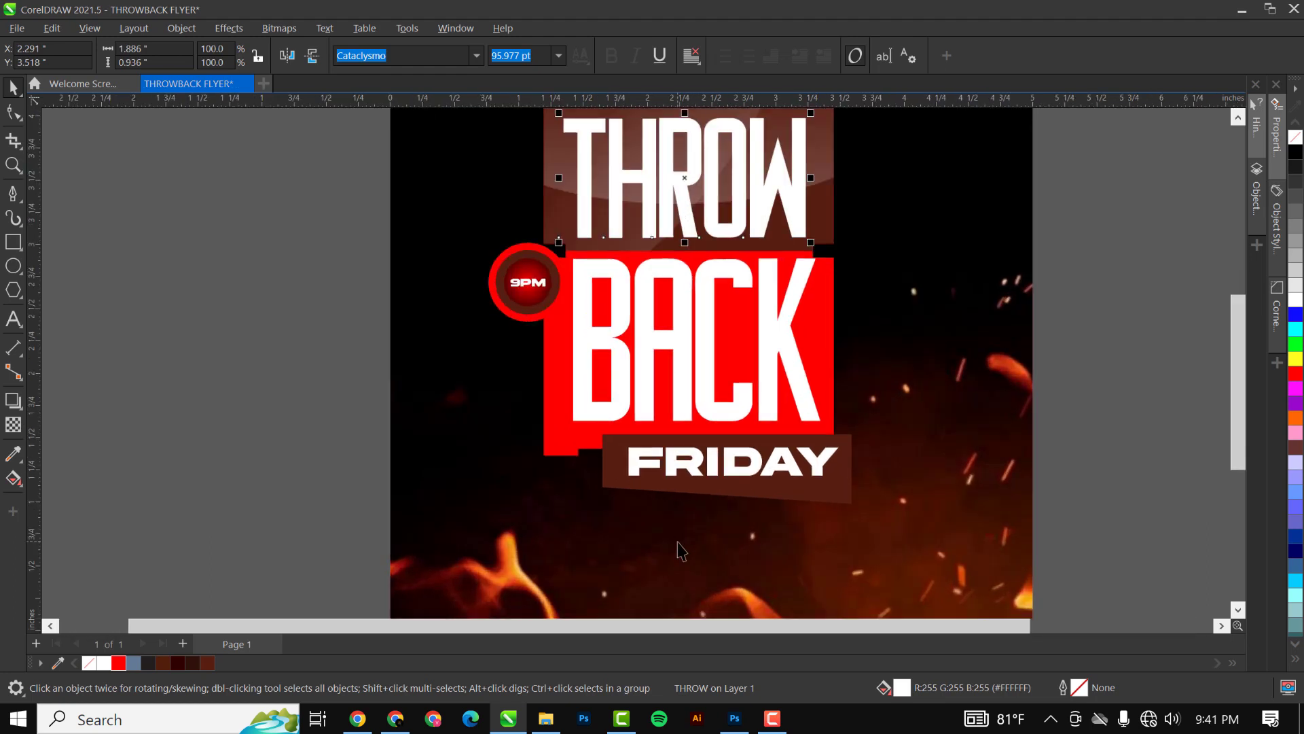
click(14, 265)
drag(120, 309, 316, 397)
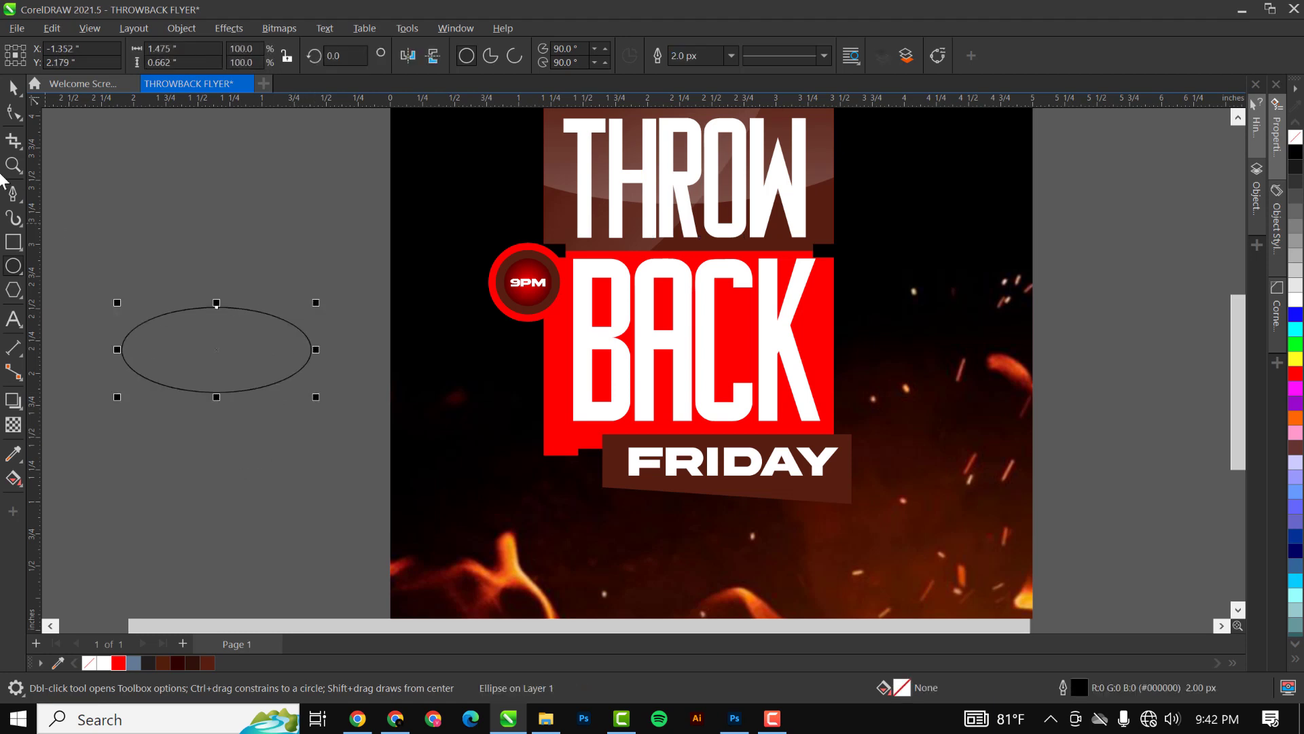
click(1295, 374)
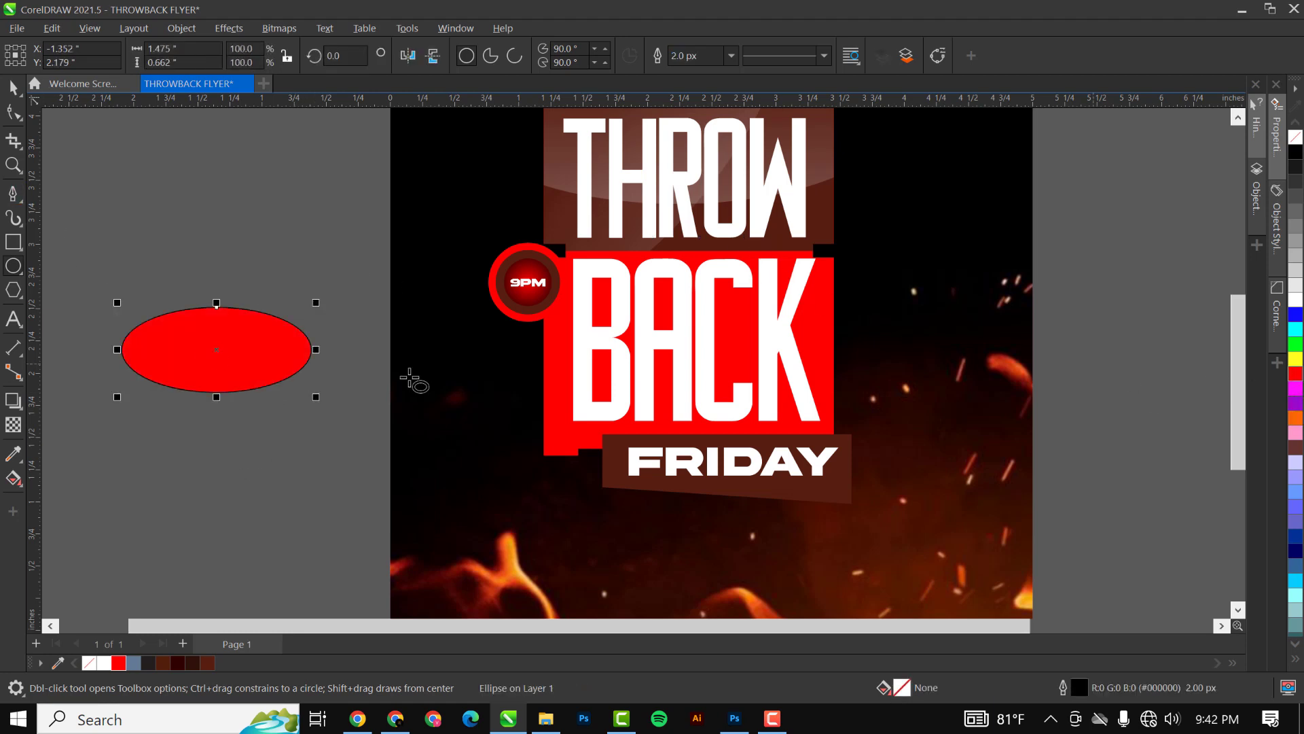
right_click(1295, 138)
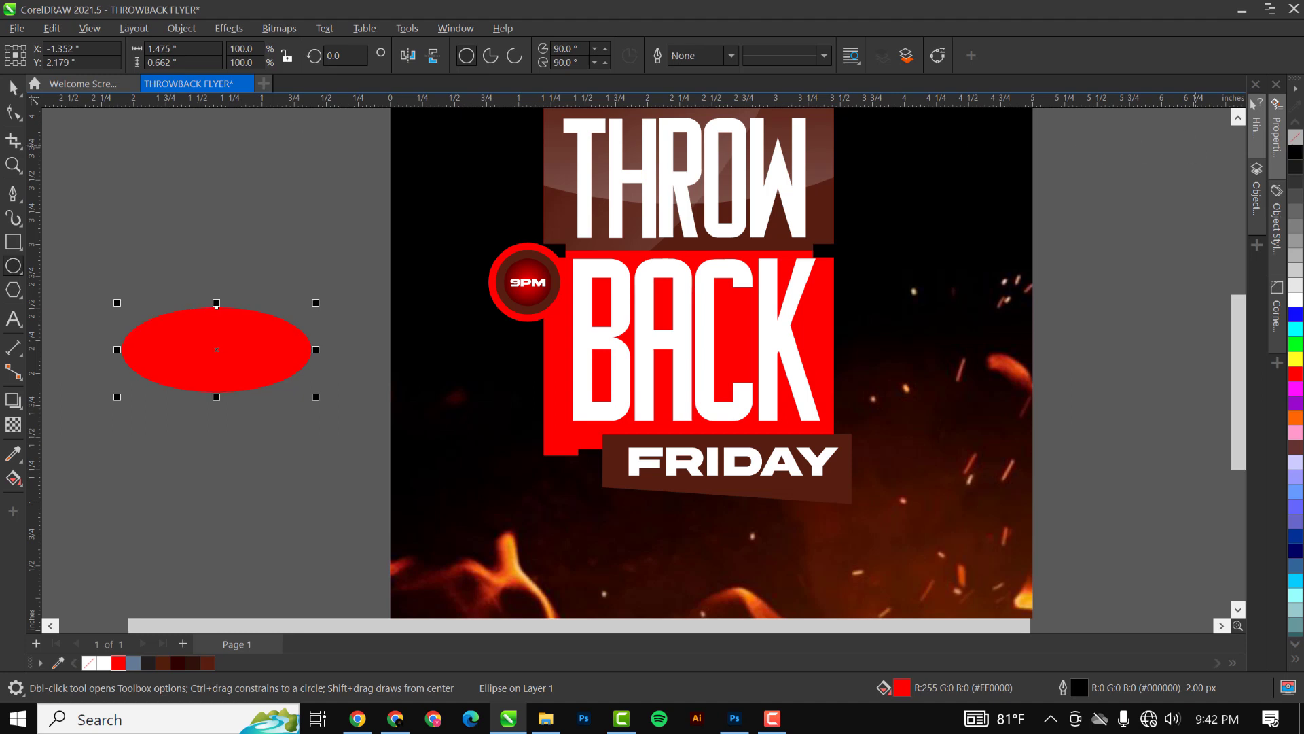
drag(204, 346, 259, 304)
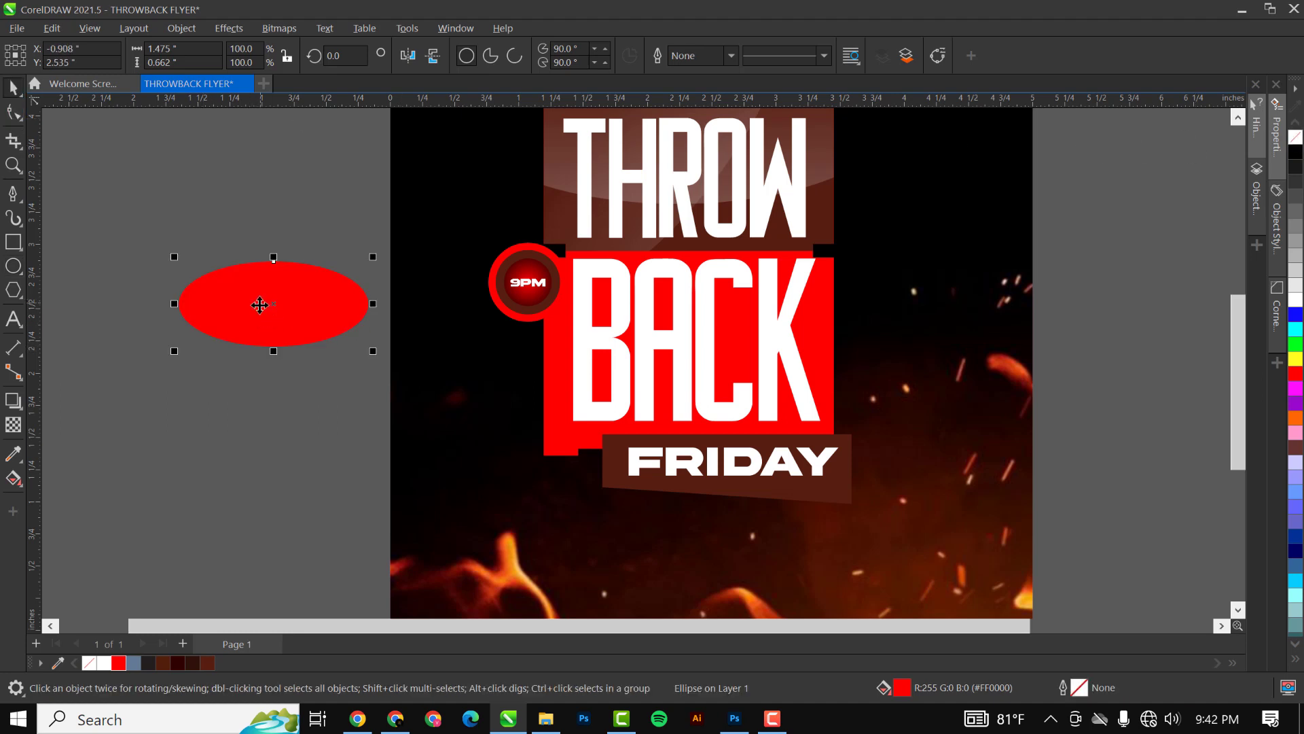
Give the red ellipse an elliptical fountain transparency fading outward from its centre, with the Screen merge mode
click(12, 428)
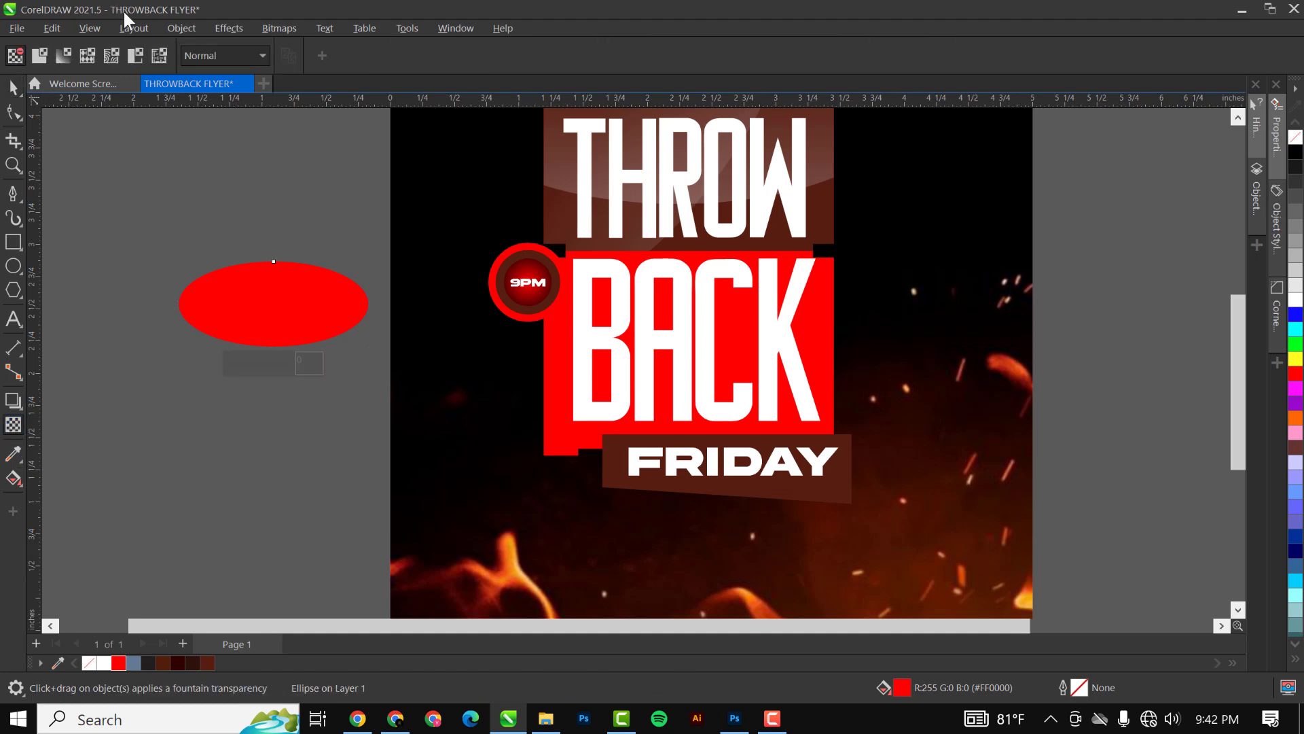
click(64, 54)
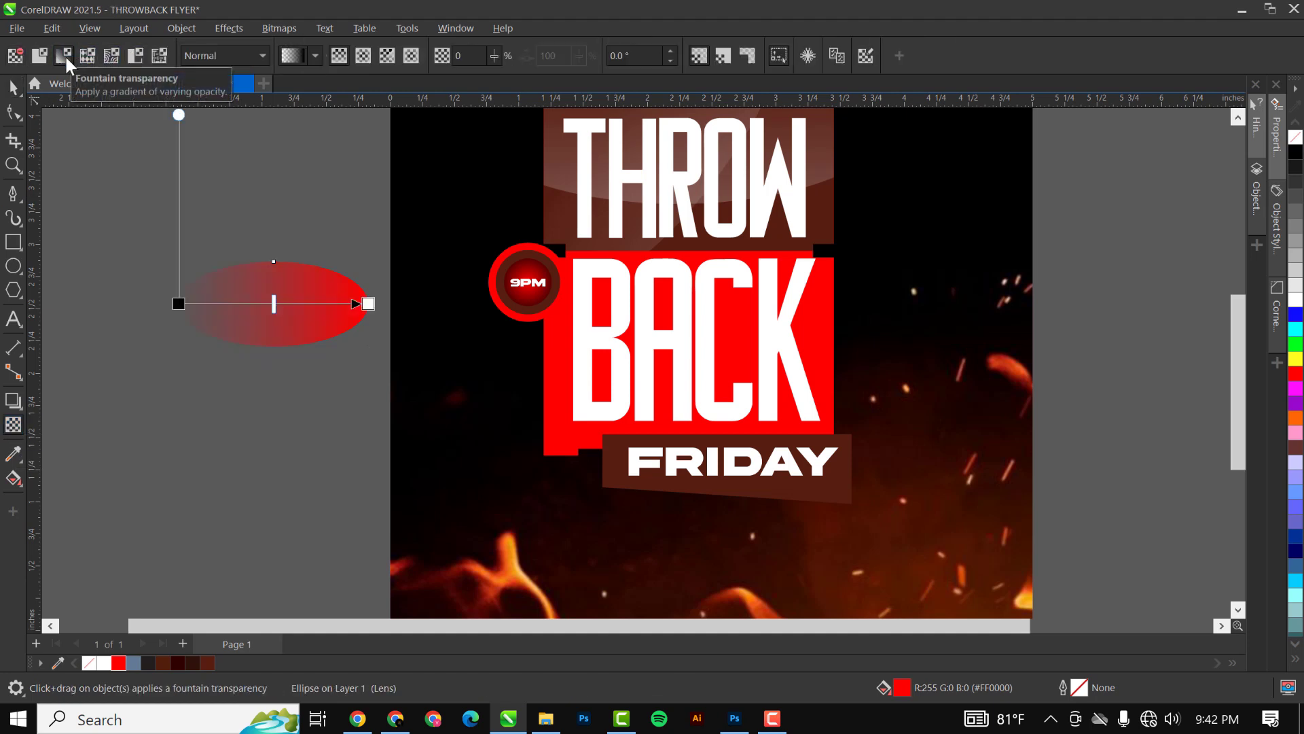
click(363, 56)
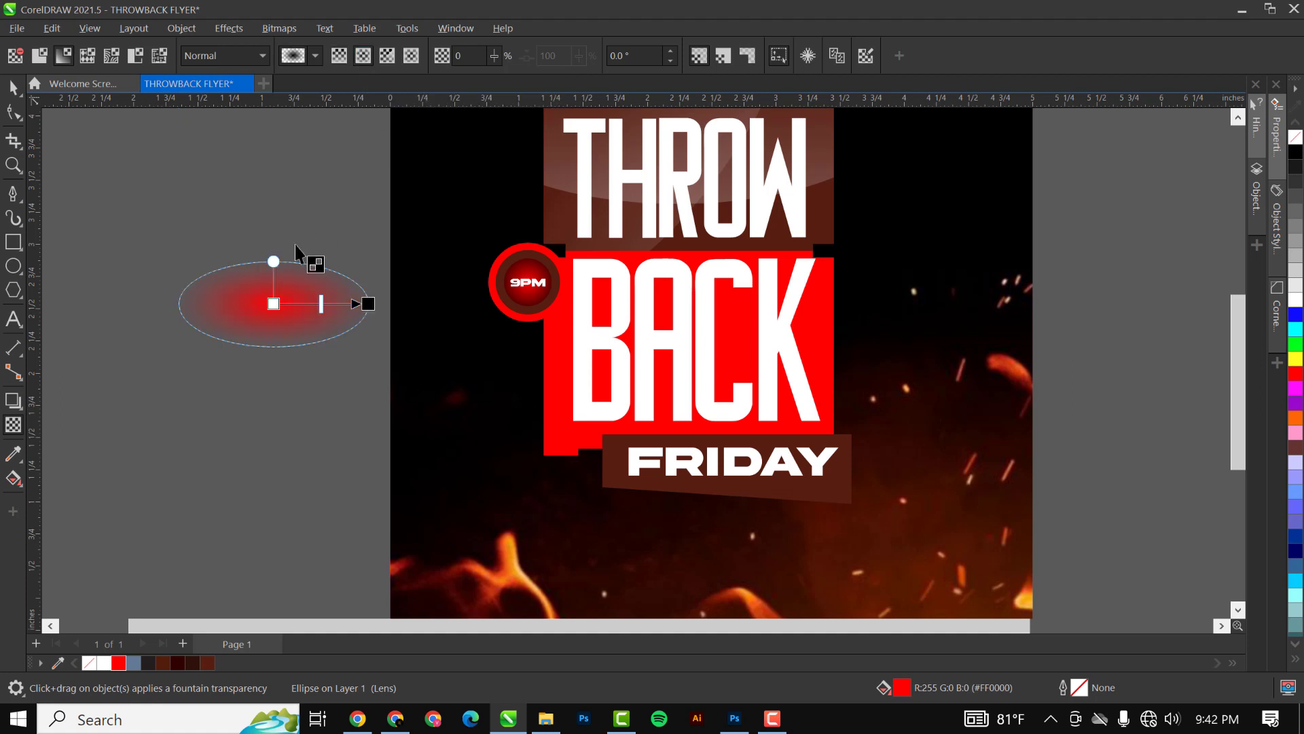
click(263, 55)
click(213, 378)
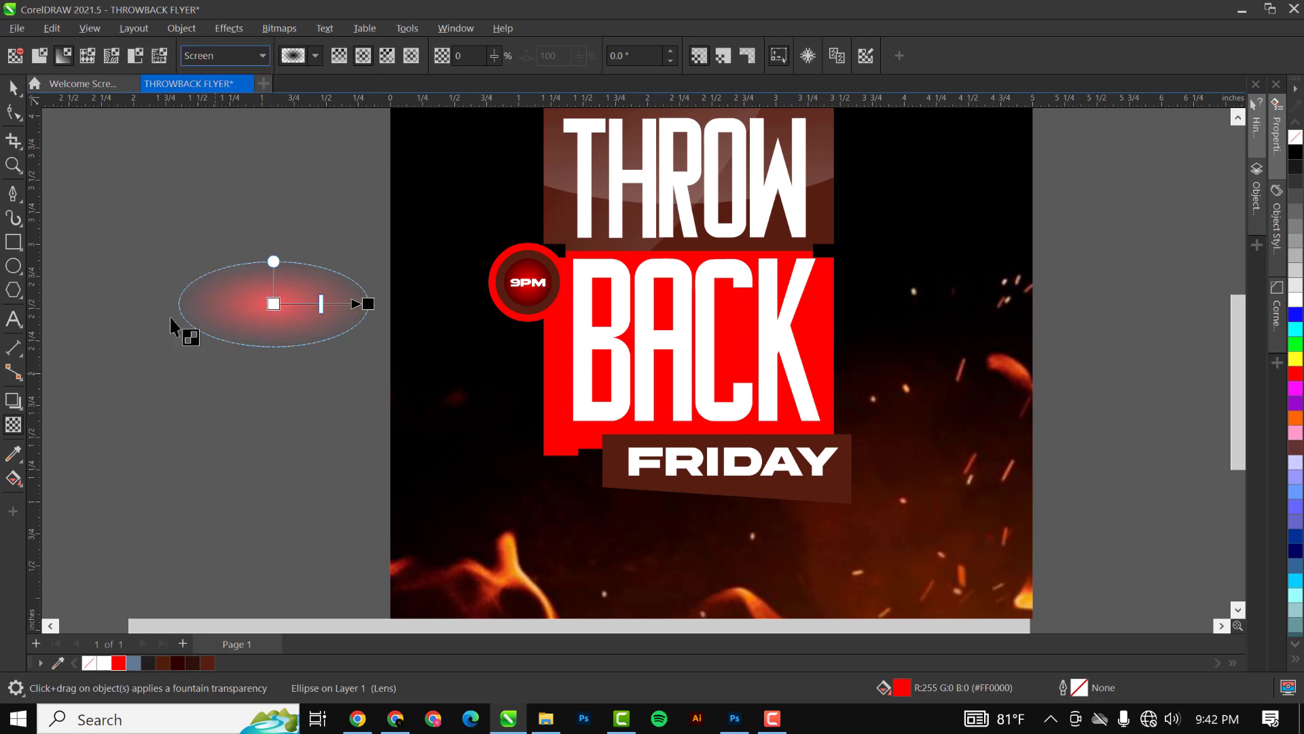
click(13, 87)
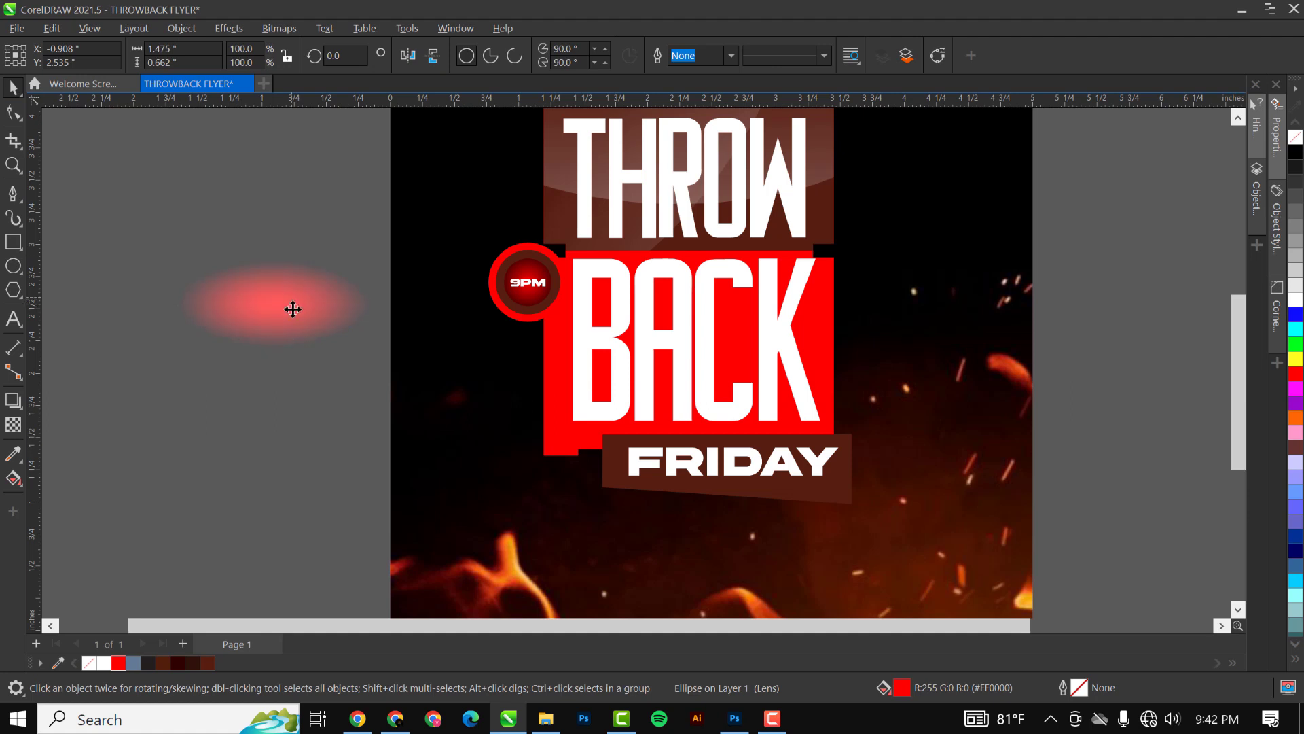
Duplicate the red glow ellipse below the original beside the flyer, and convert the FRIDAY text to curves
drag(291, 308, 307, 474)
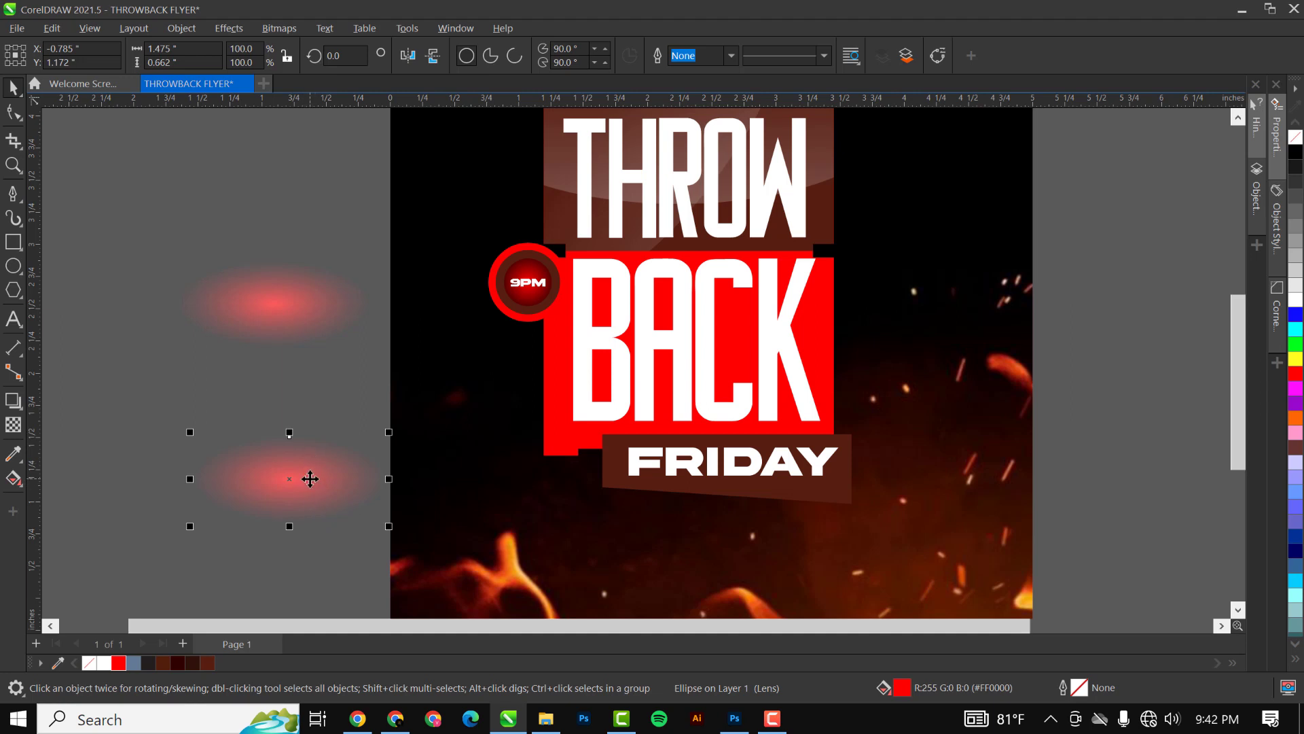
click(678, 473)
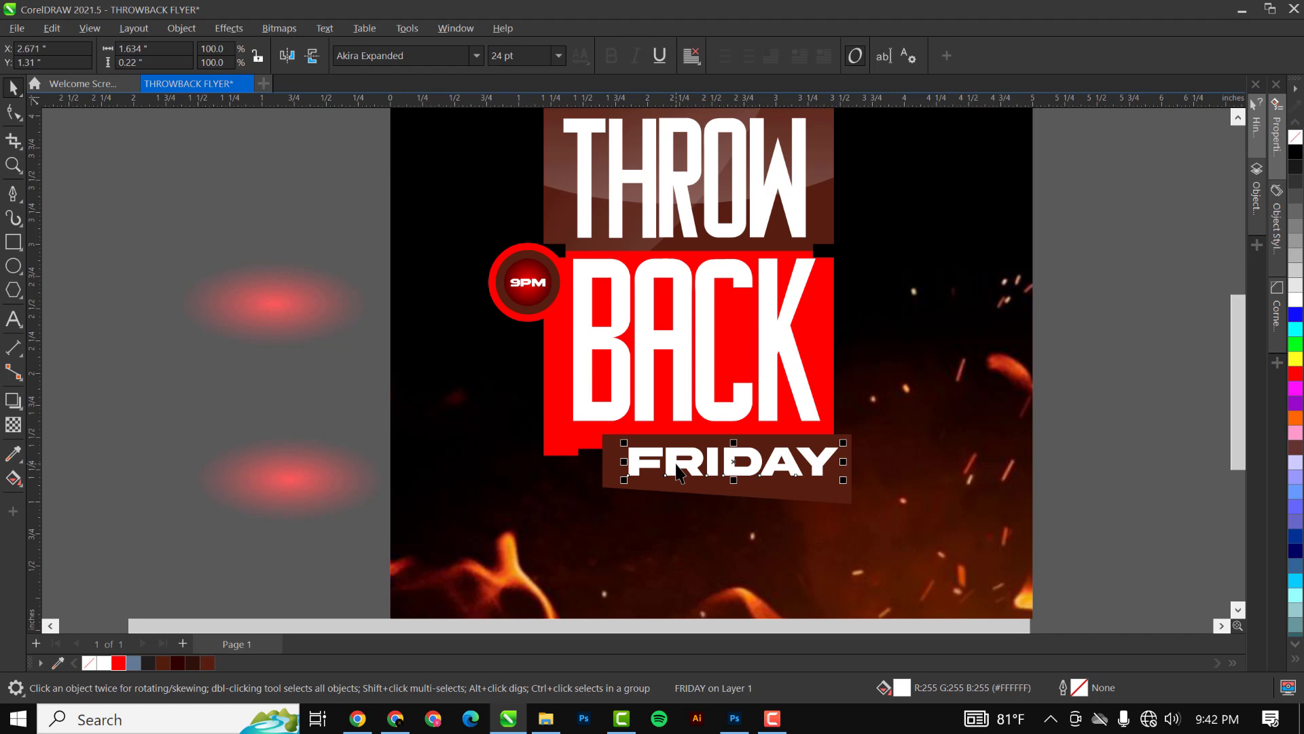
click(182, 30)
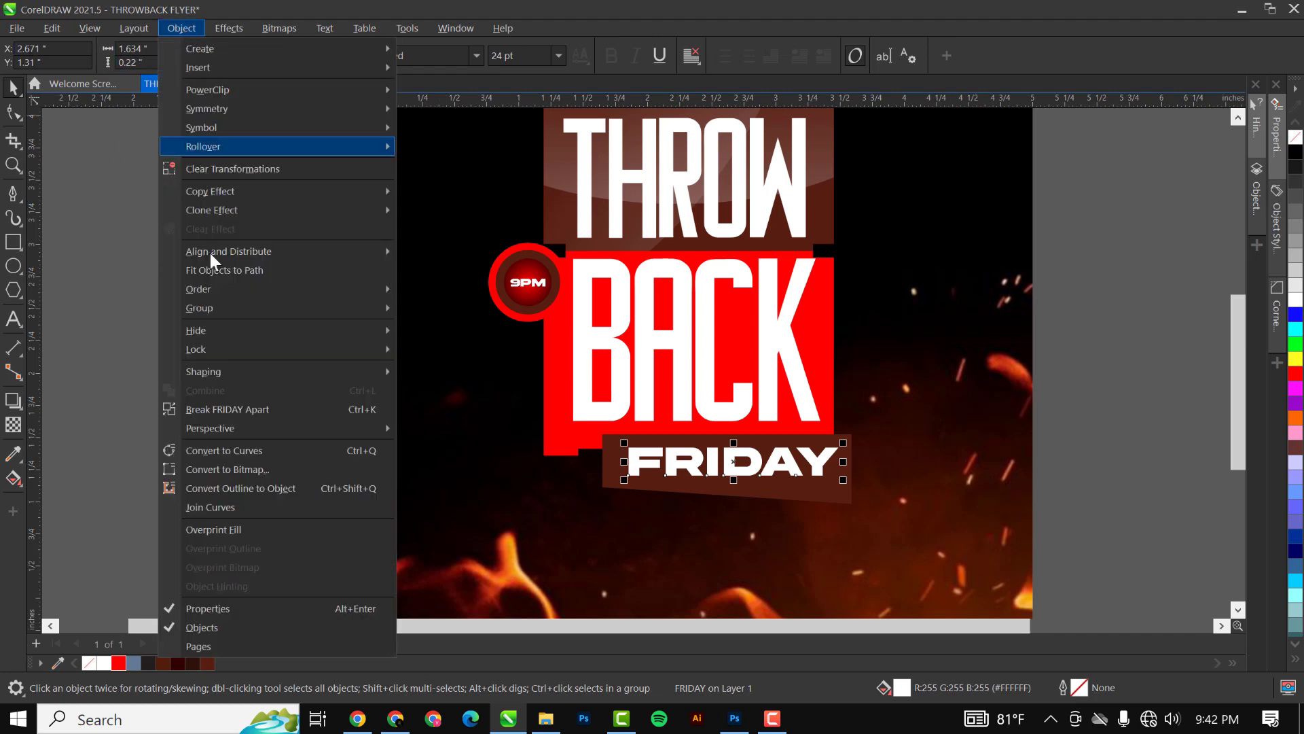
click(228, 451)
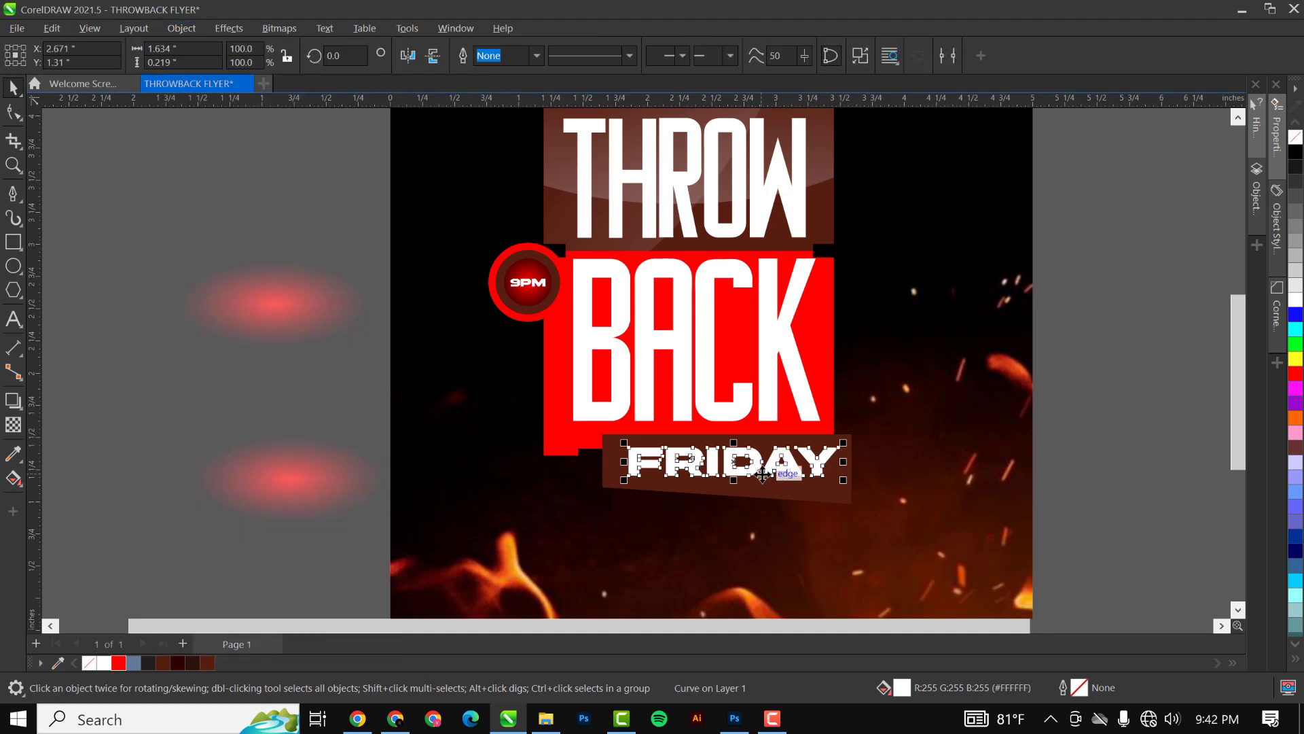
PowerClip the lower red ellipse copy inside the FRIDAY lettering
scroll(762, 474, up, 3)
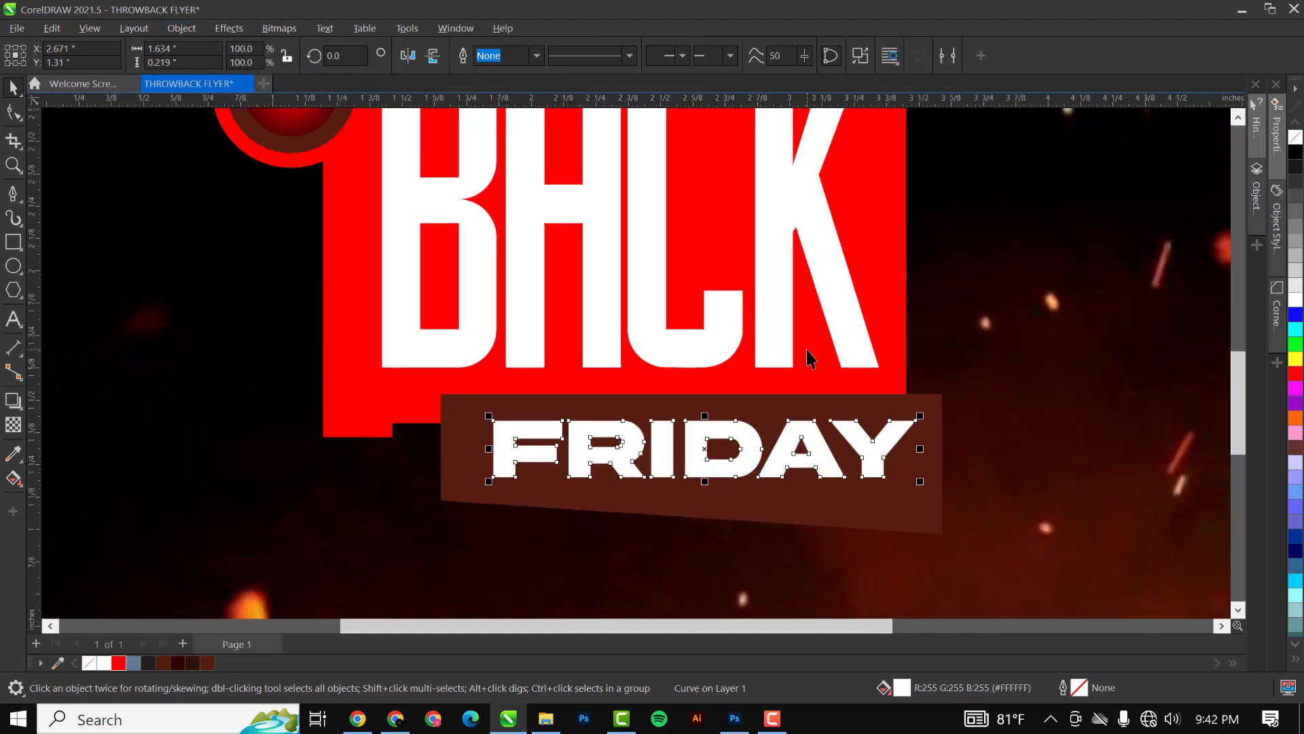
scroll(806, 349, down, 4)
click(381, 422)
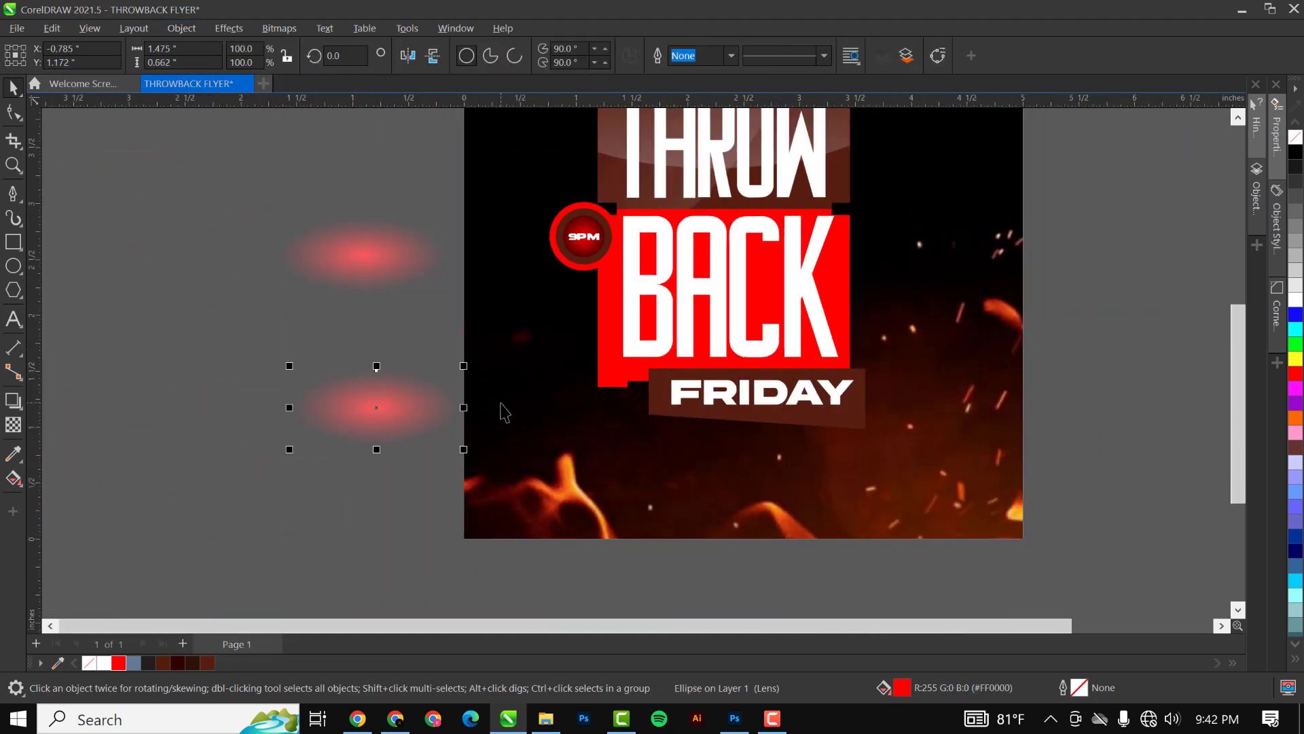
scroll(459, 408, up, 1)
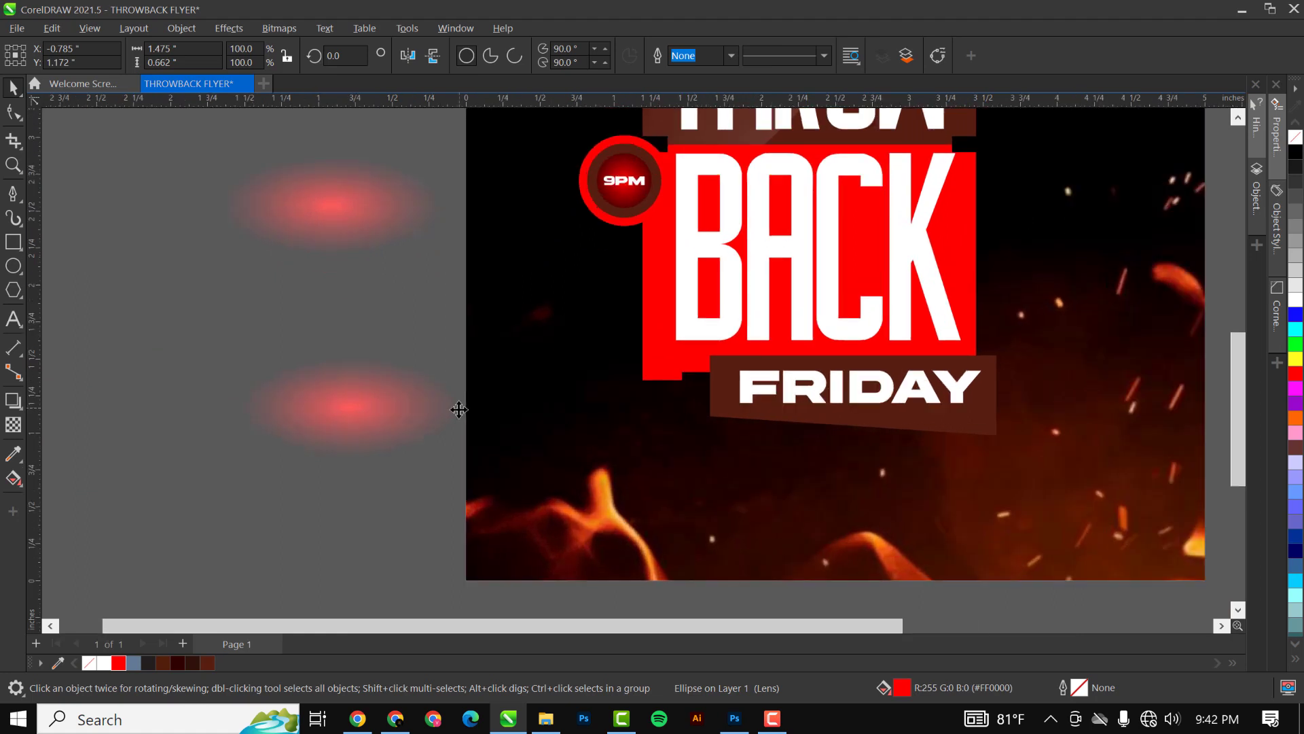
right_click(359, 404)
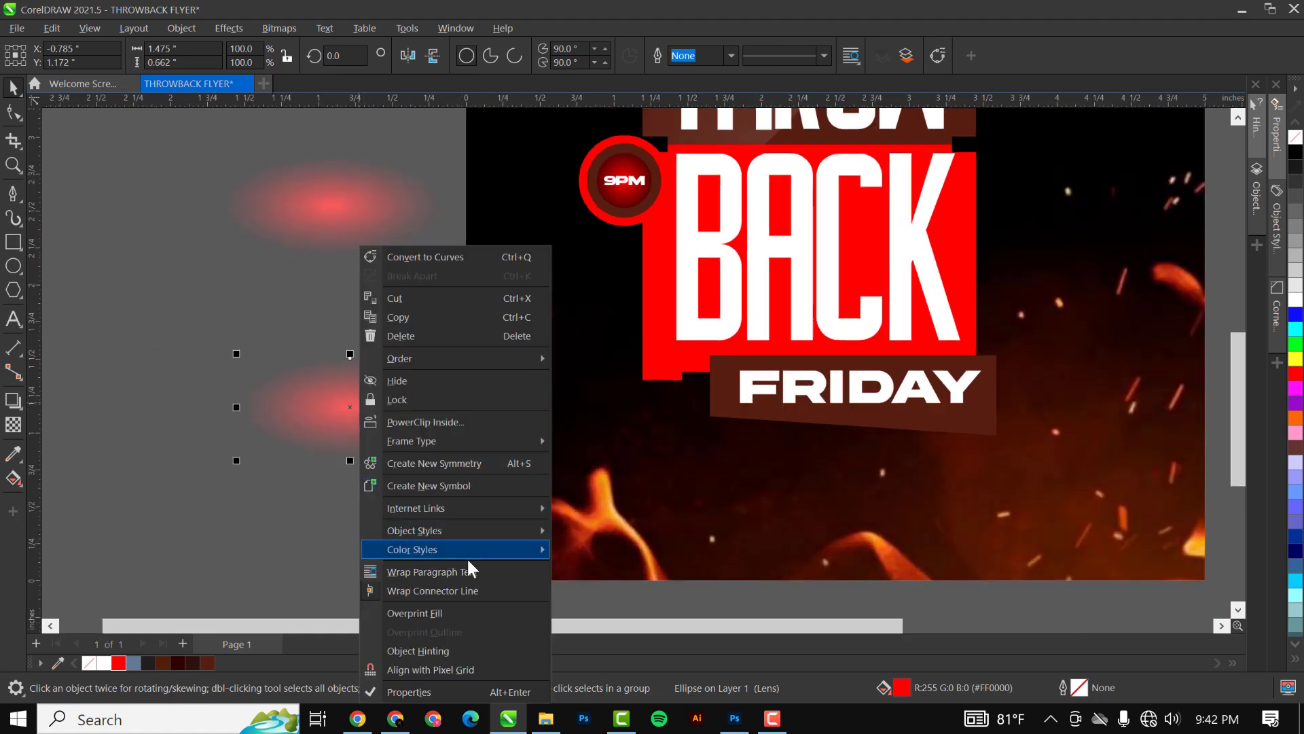
click(426, 422)
click(805, 393)
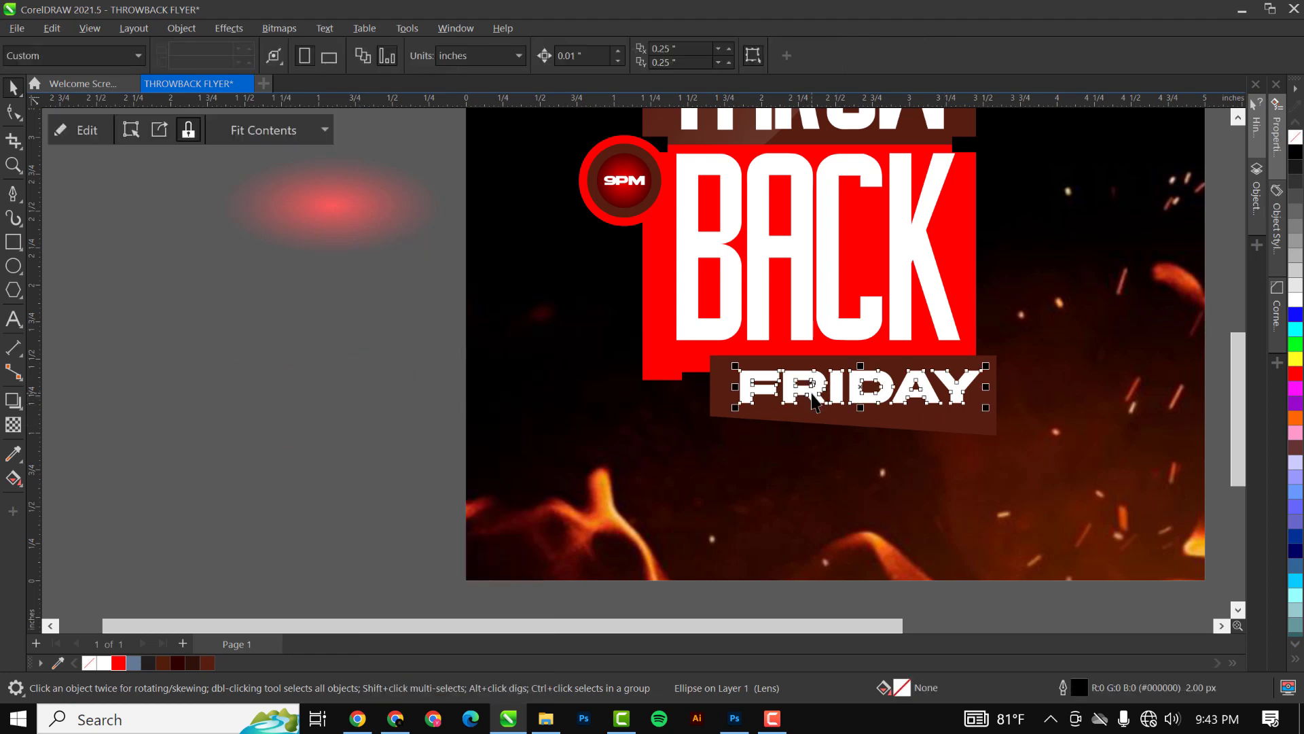
Edit the FRIDAY PowerClip contents and move the red ellipse towards the lower edge of the letters
scroll(813, 401, down, 2)
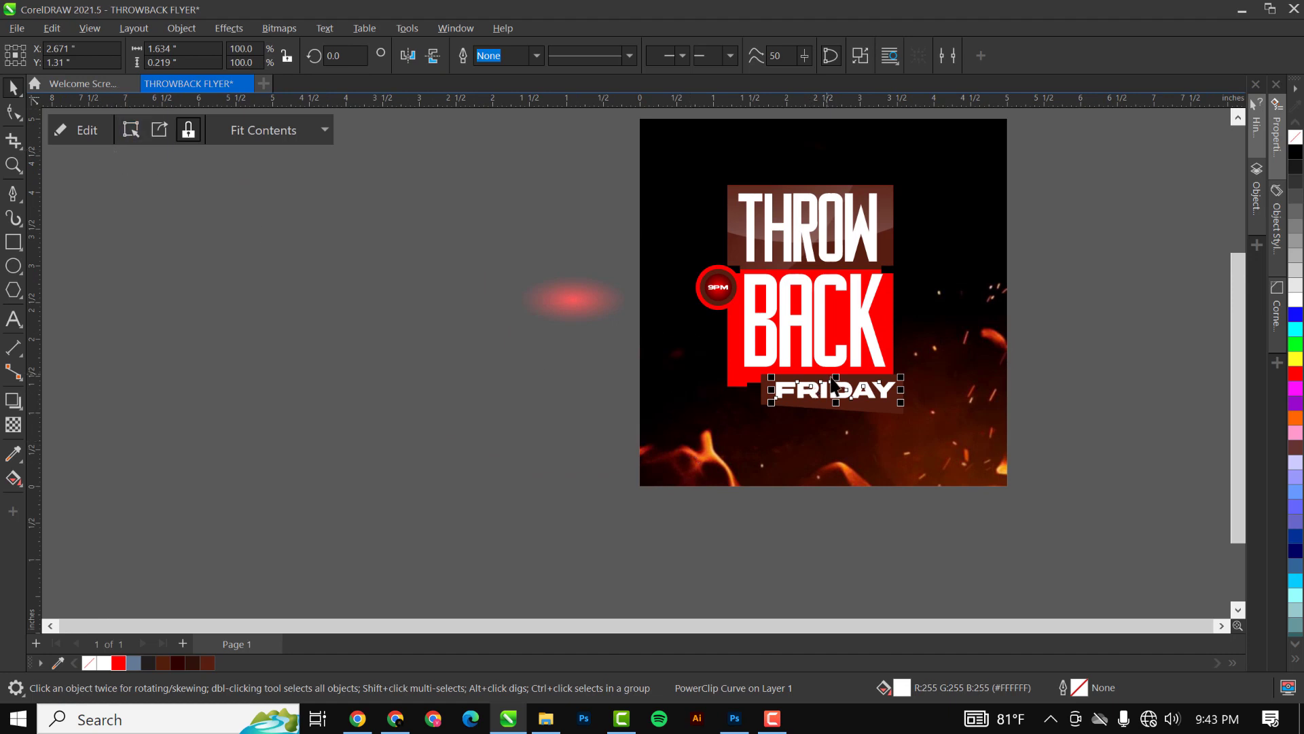
scroll(834, 386, up, 2)
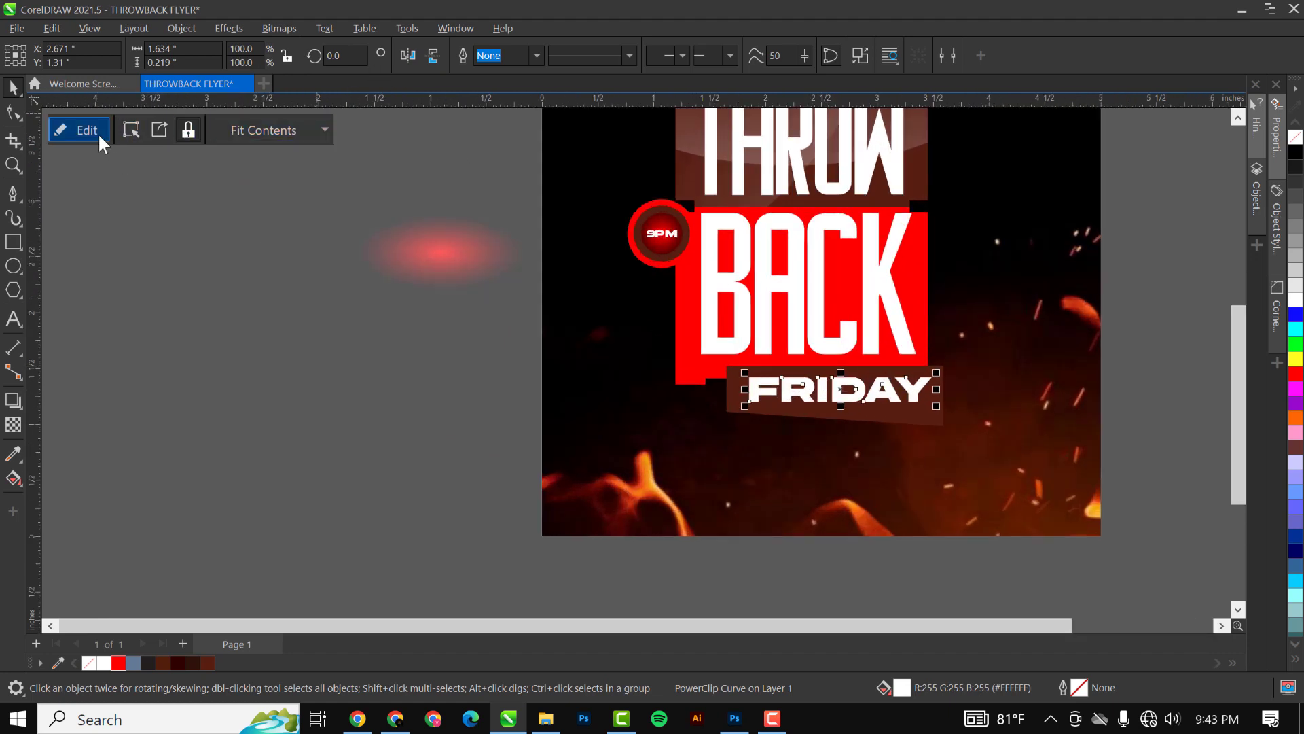
click(98, 133)
scroll(617, 325, down, 3)
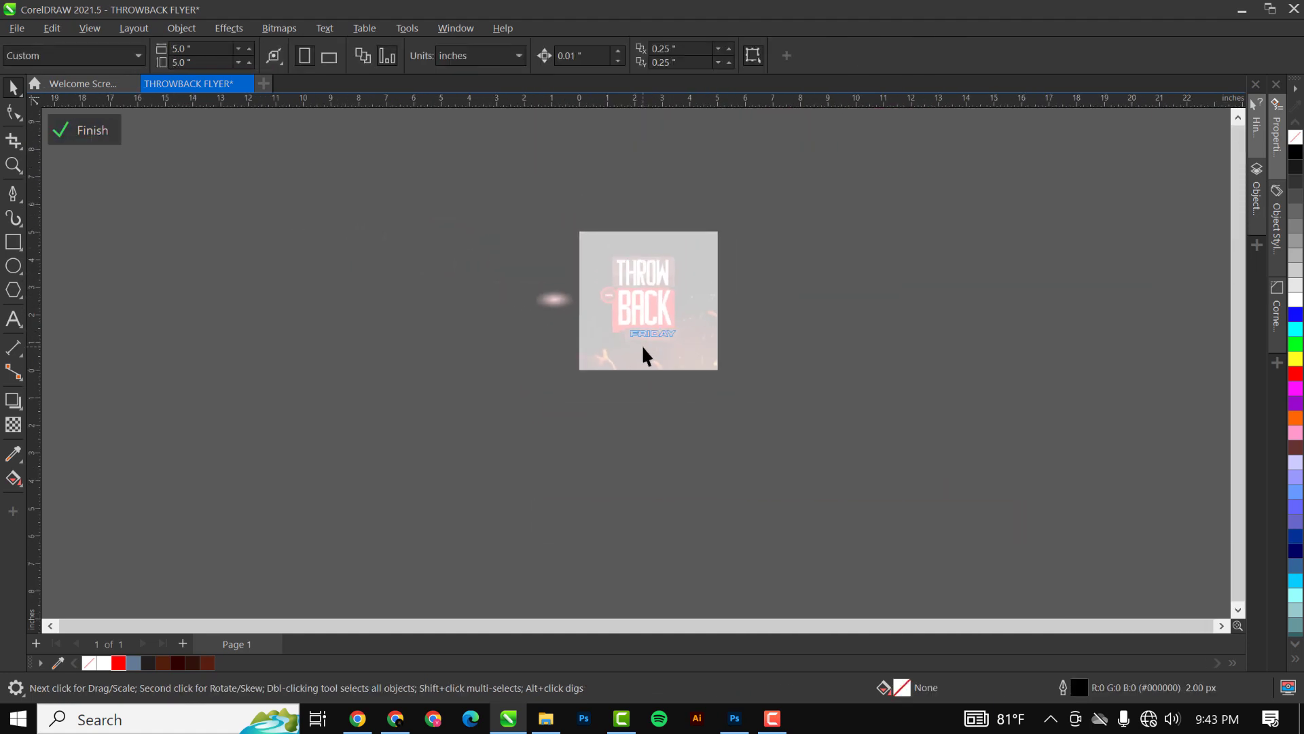
scroll(642, 347, up, 4)
click(670, 311)
scroll(710, 333, down, 2)
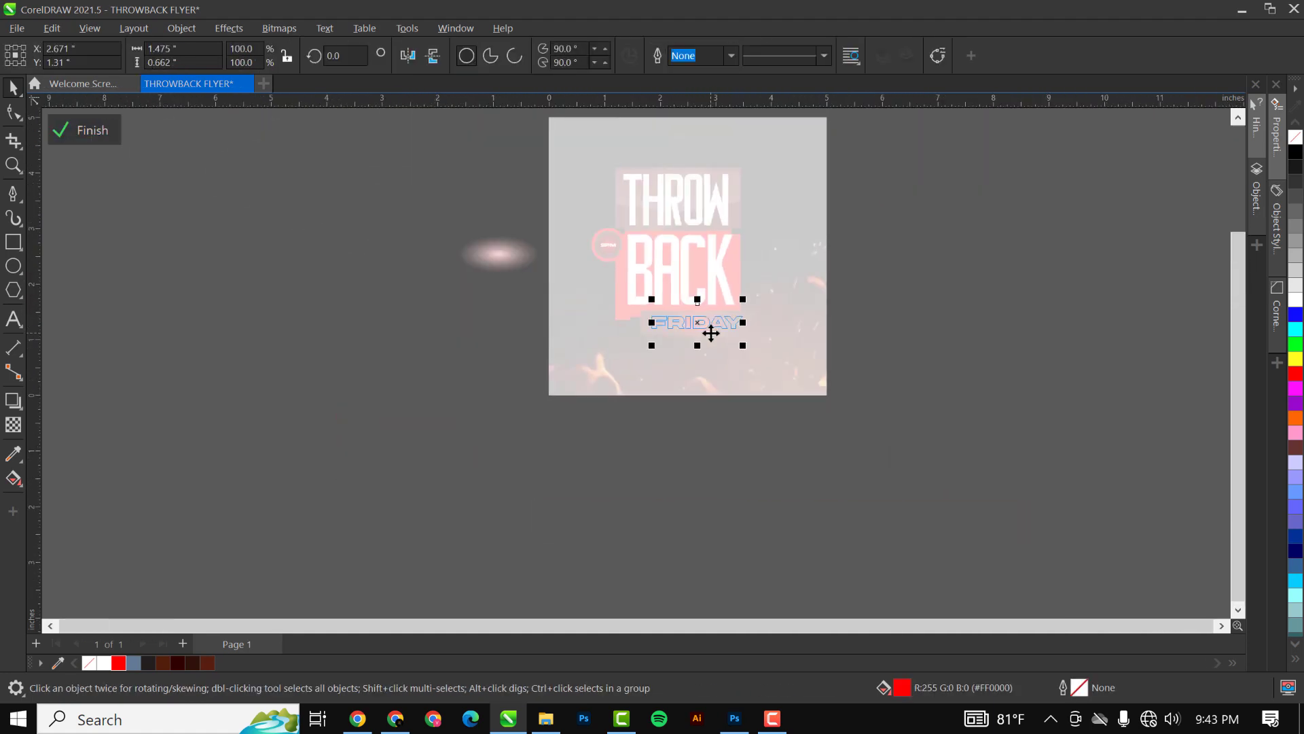
mouse_move(711, 333)
mouse_down()
mouse_move(690, 365)
mouse_move(687, 341)
mouse_up()
scroll(686, 347, up, 3)
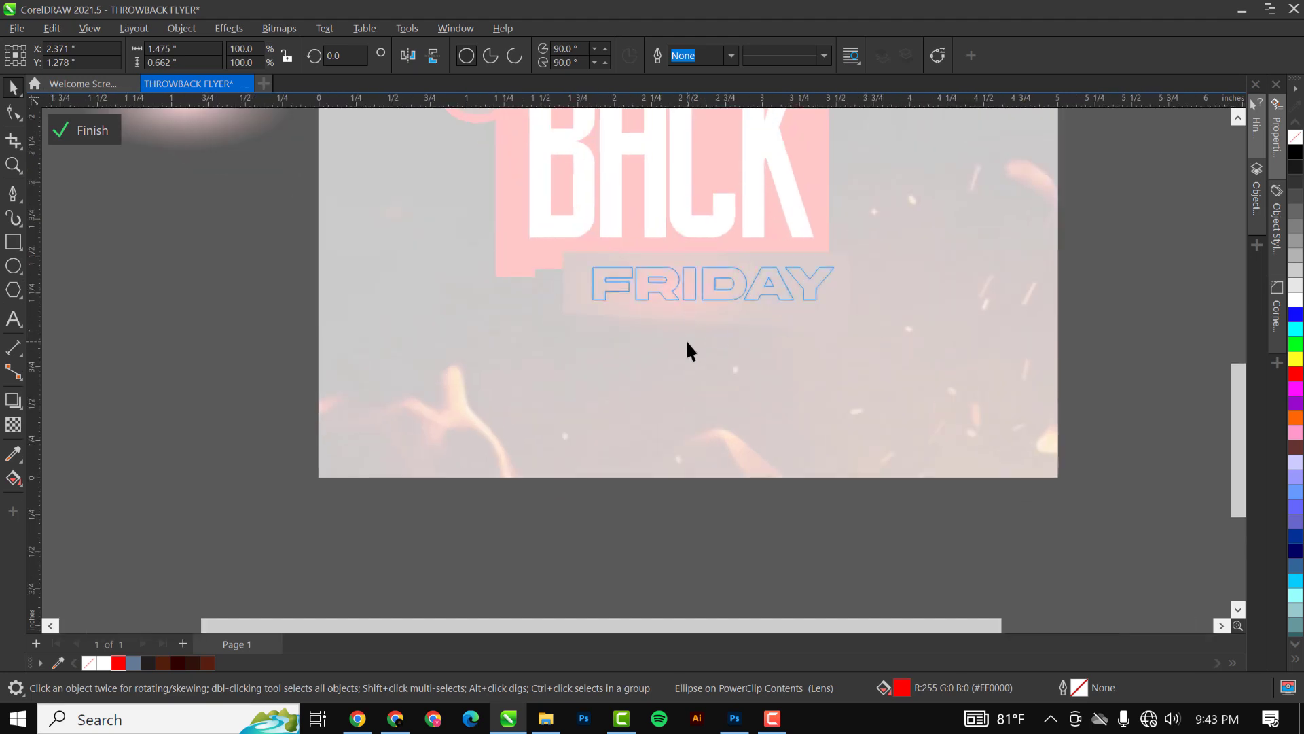
scroll(688, 351, up, 1)
drag(679, 294, 696, 323)
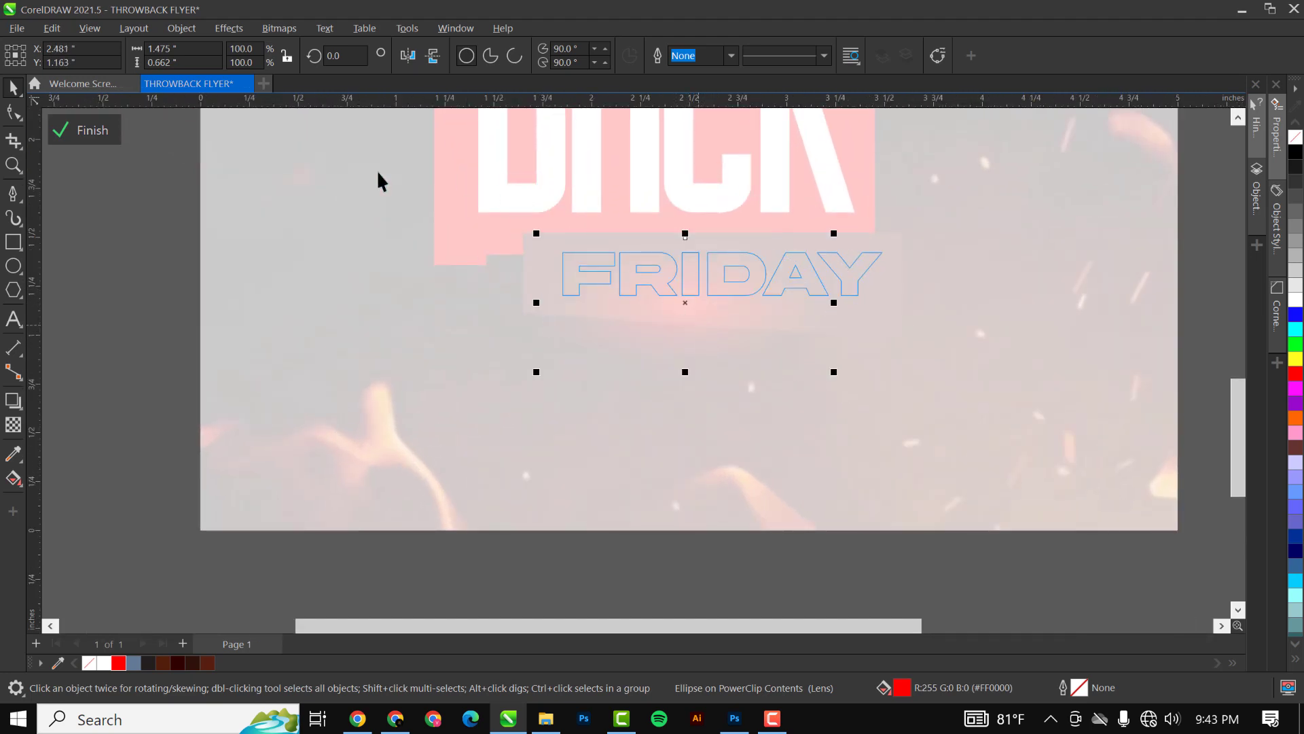
Set the clipped ellipse's transparency merge mode to Normal
click(12, 423)
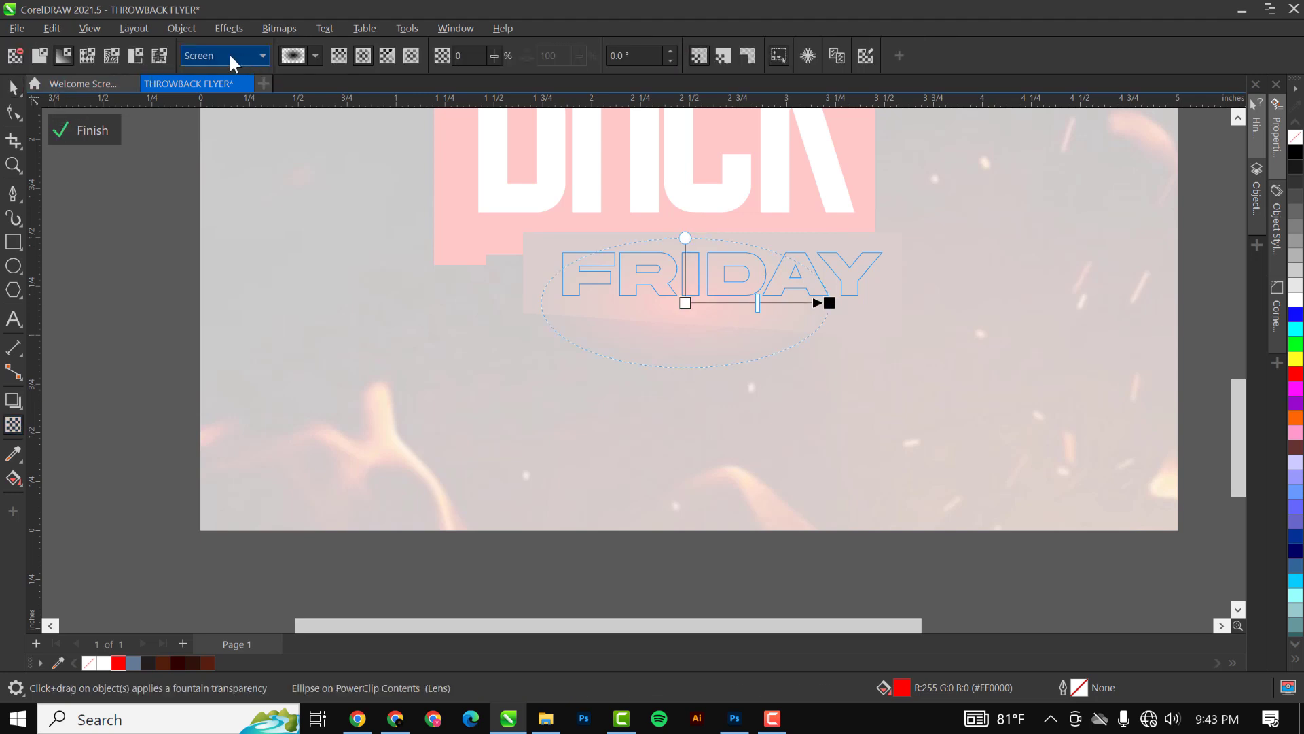
click(231, 56)
click(217, 77)
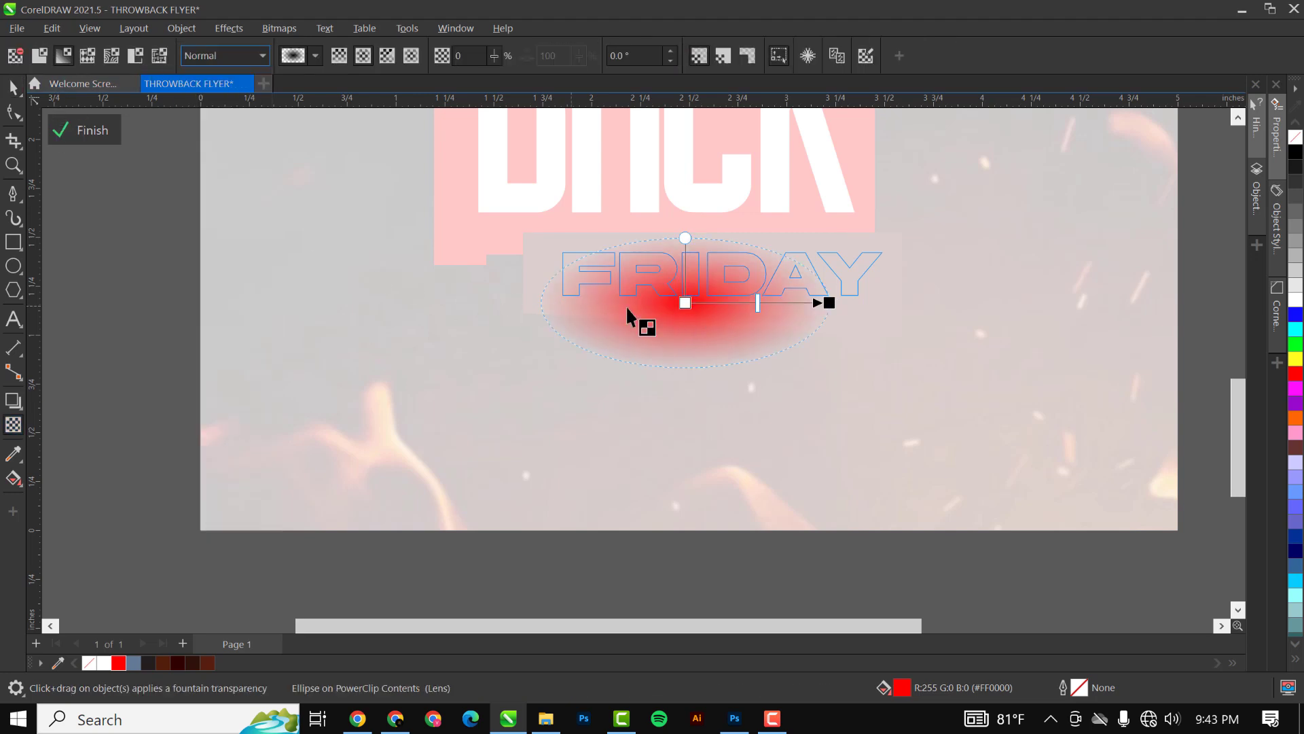
Widen the clipped ellipse to about 2.18 inches, shift it slightly lower under FRIDAY, and finish editing the PowerClip
click(61, 129)
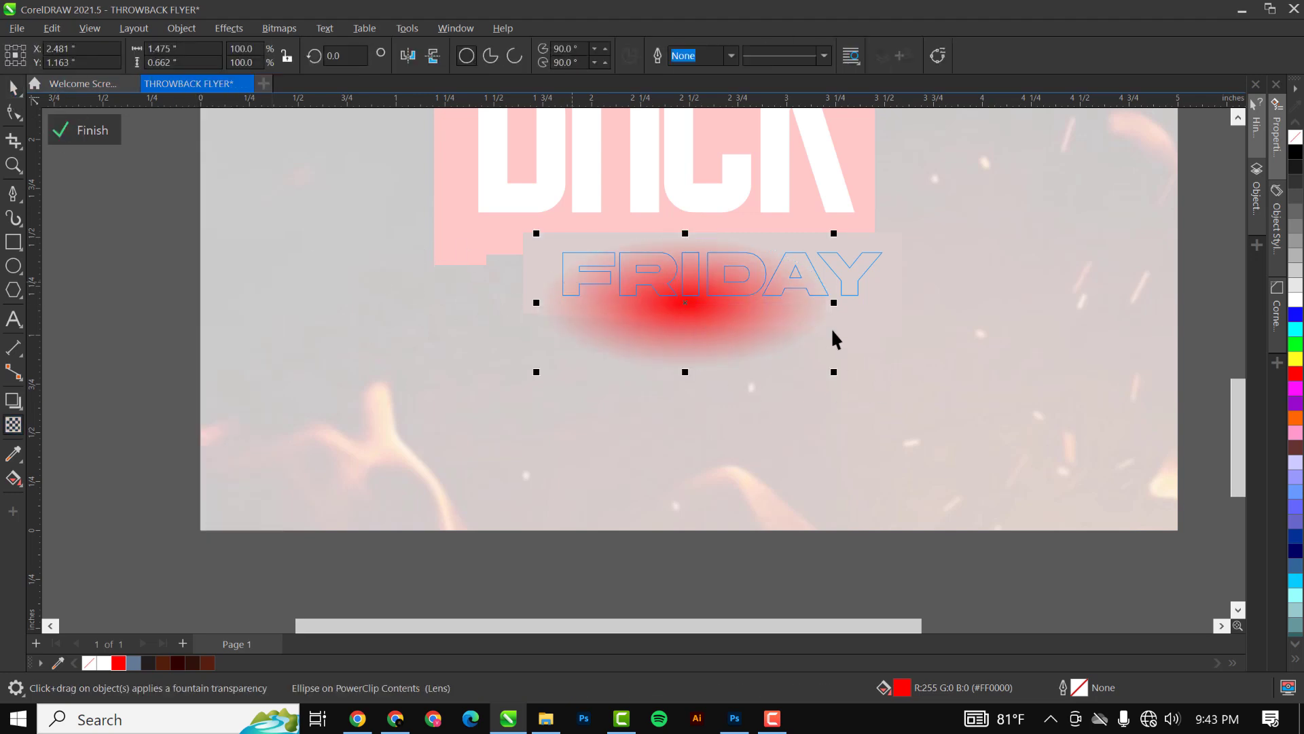
drag(834, 303, 772, 315)
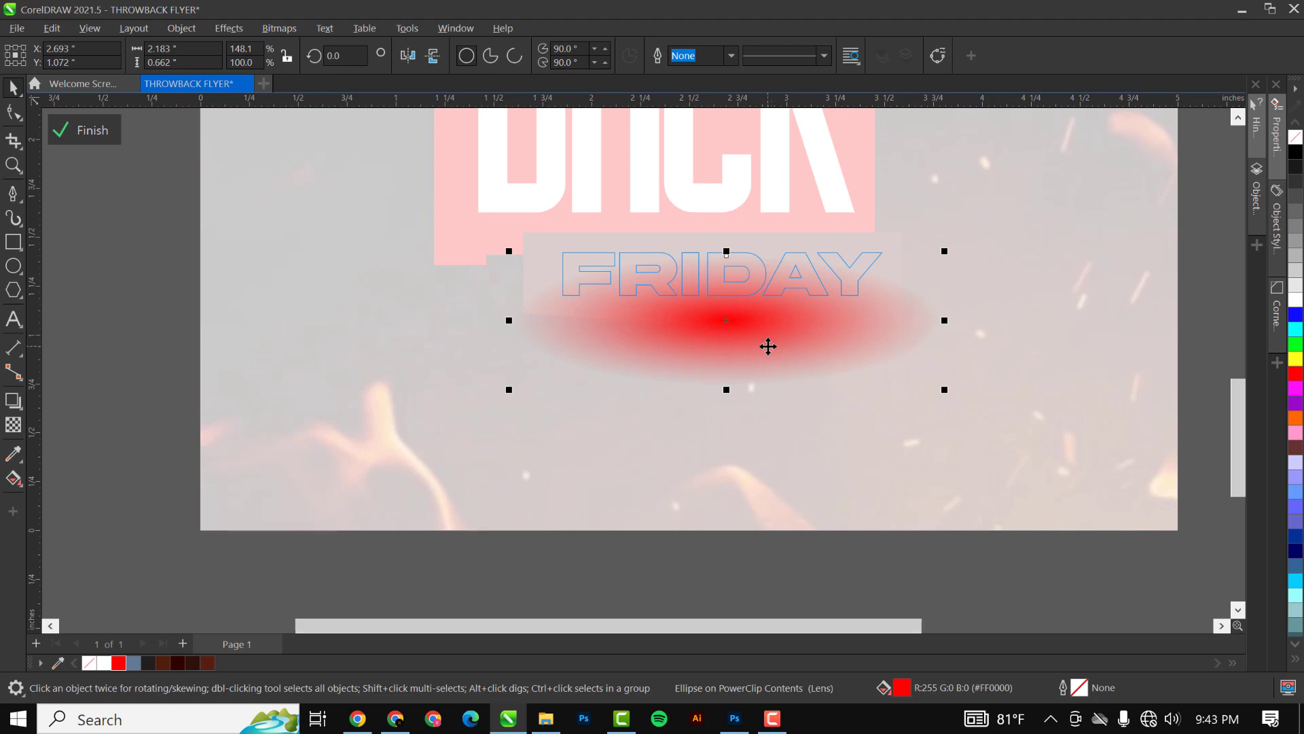
click(88, 131)
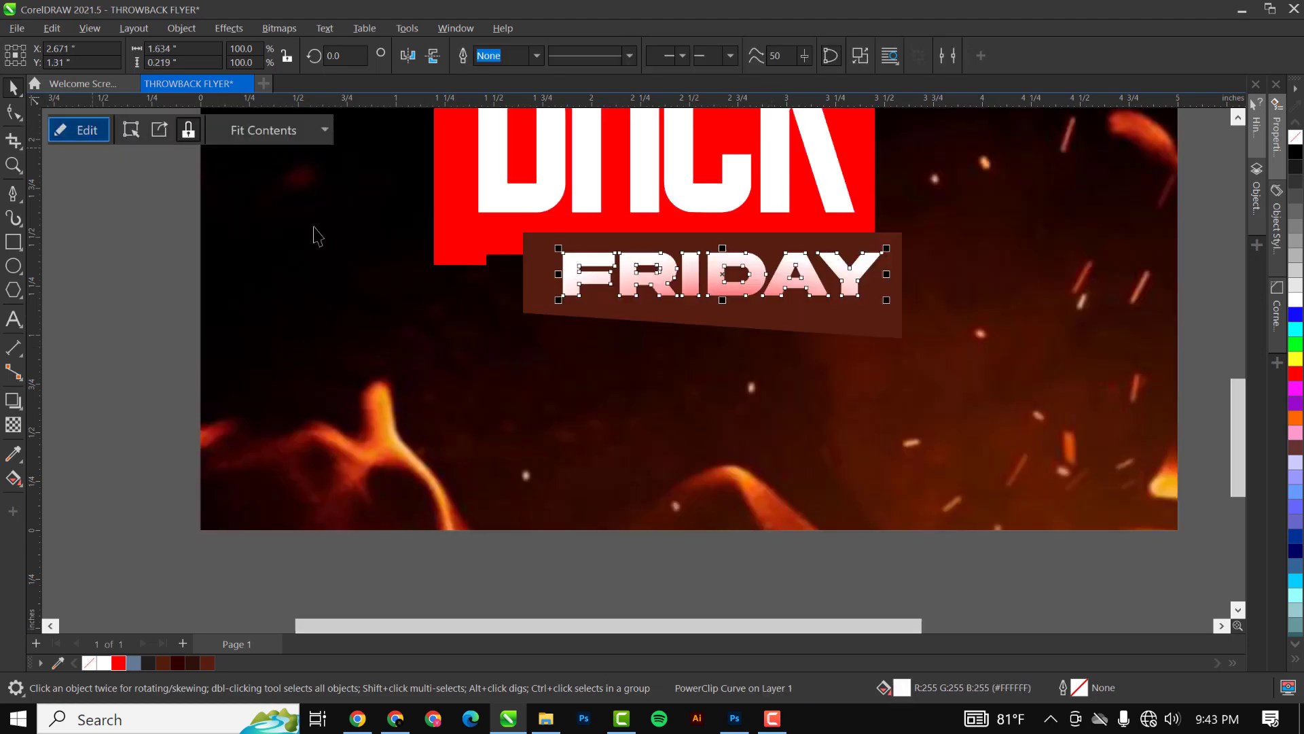
Reopen the FRIDAY PowerClip, flatten the red ellipse to about 0.22 inches high along the letters' base, and finish editing
scroll(666, 318, up, 4)
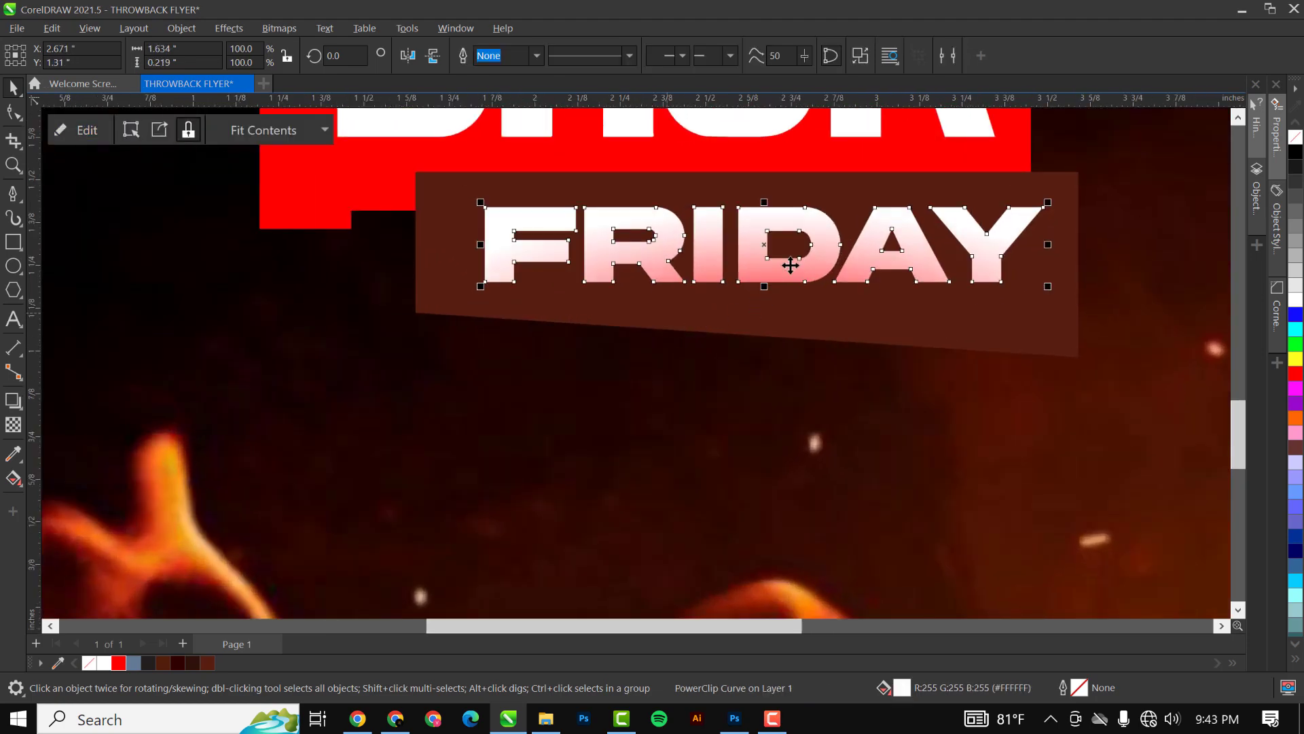
double_click(791, 264)
scroll(791, 264, down, 2)
click(734, 315)
scroll(754, 388, down, 1)
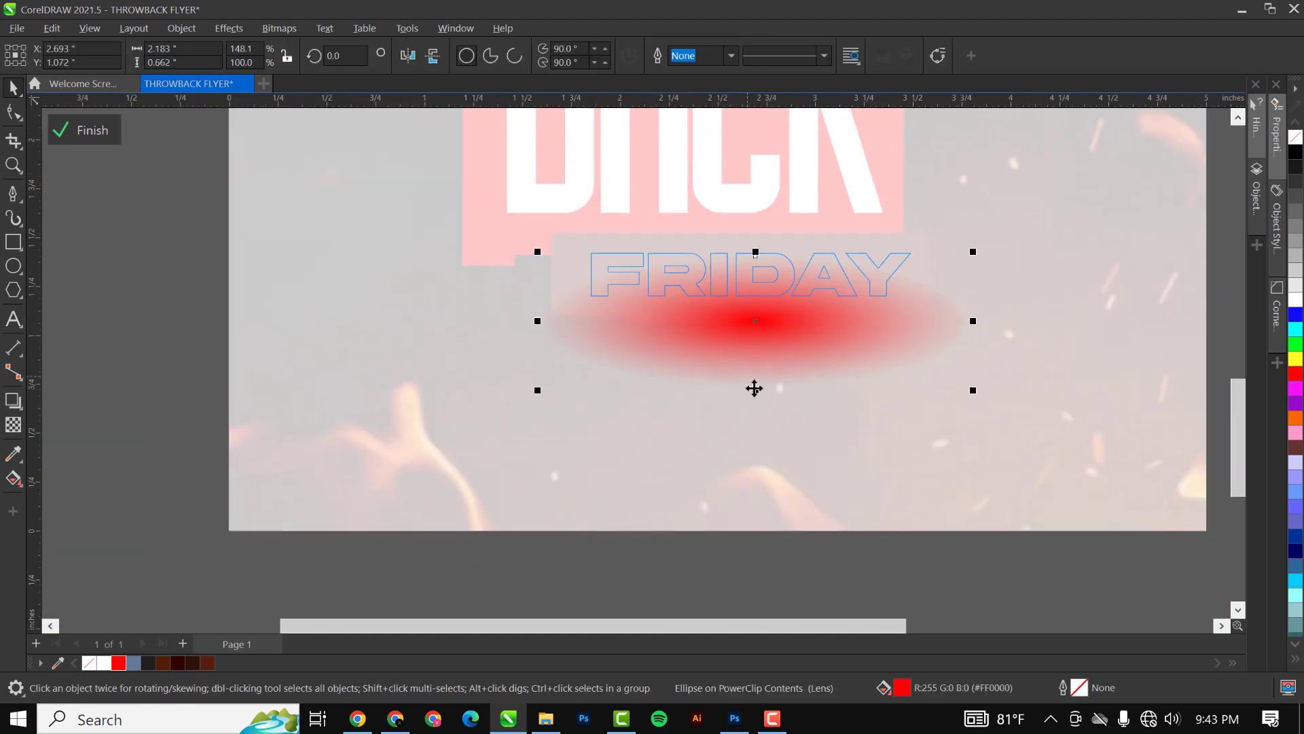
drag(757, 393, 772, 318)
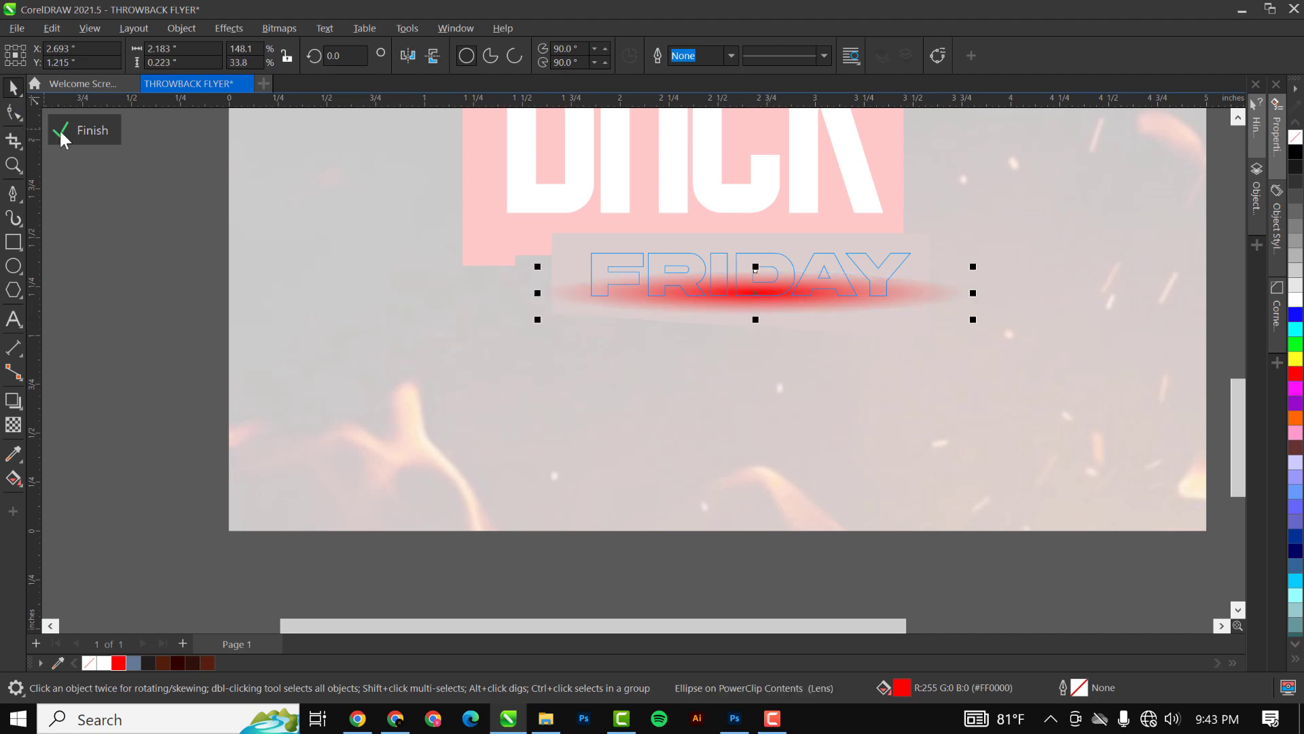
click(77, 131)
click(161, 312)
Enlarge the FRIDAY lettering slightly to about 1.68 by 0.23 inches
scroll(760, 345, down, 2)
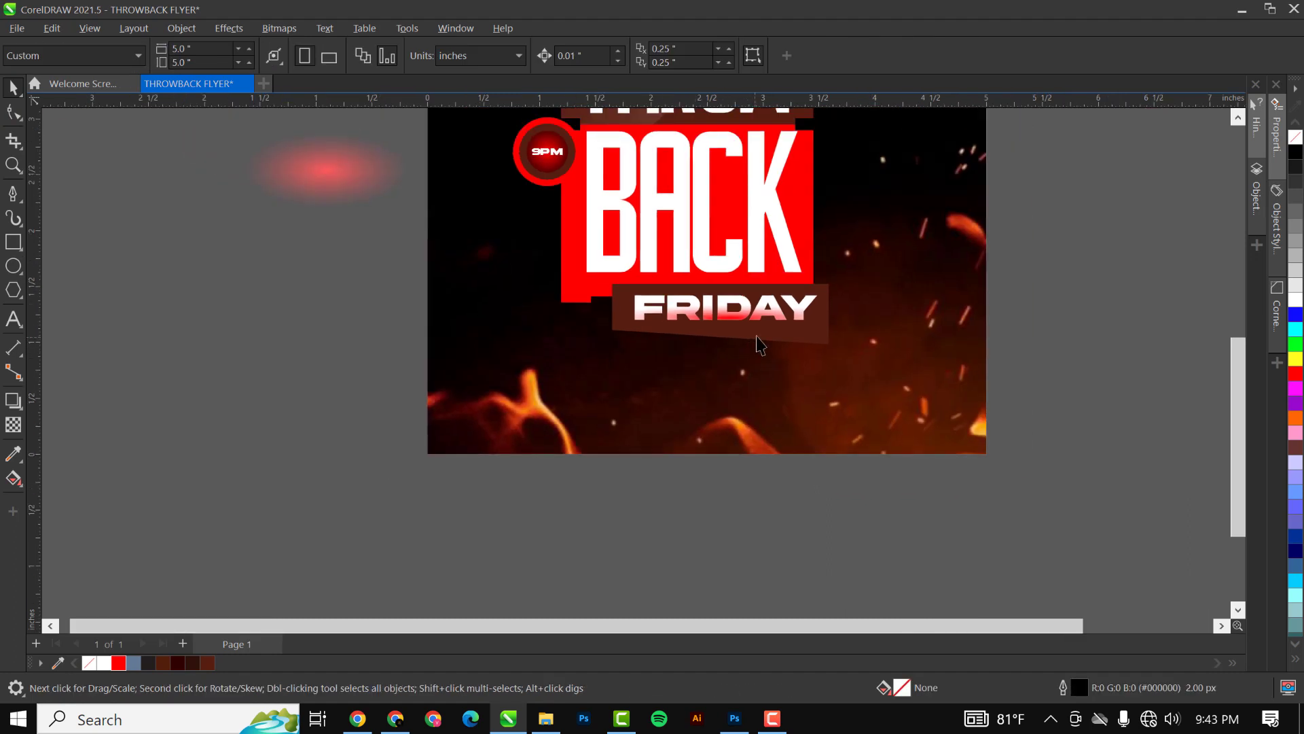
scroll(759, 345, up, 1)
click(751, 323)
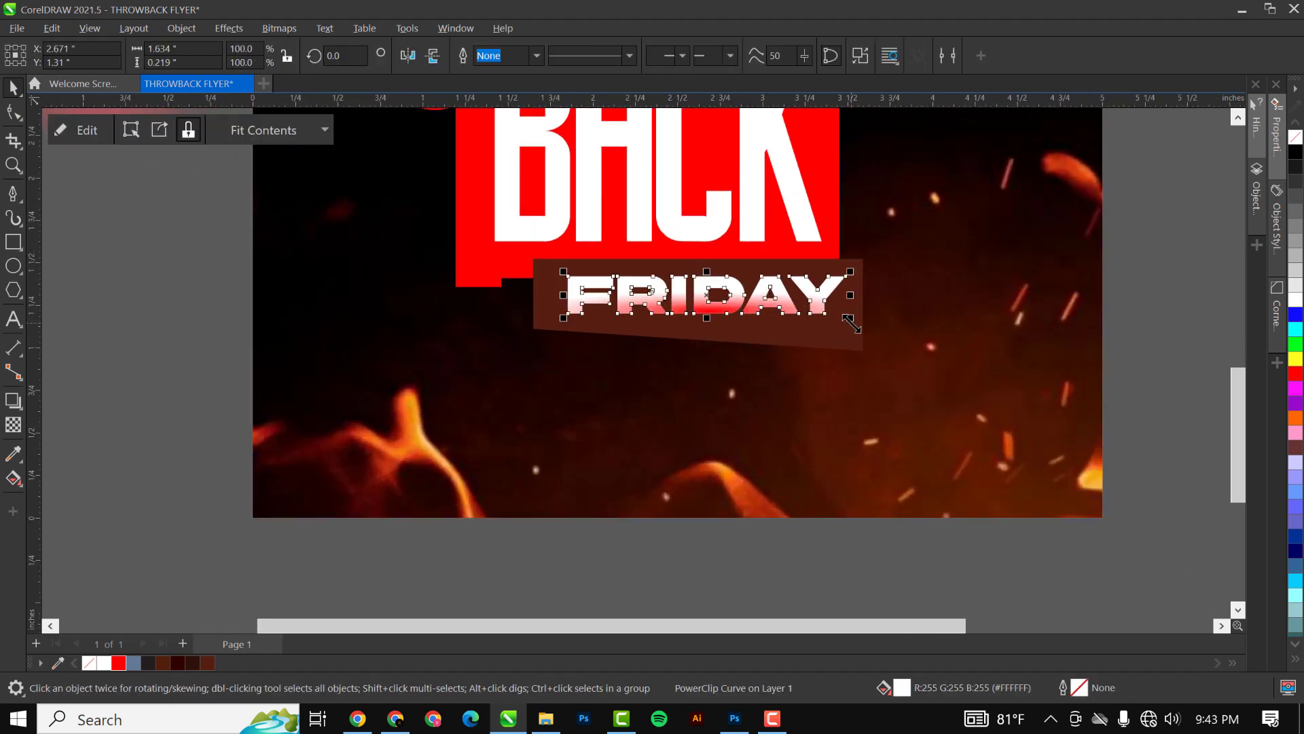
drag(851, 323, 858, 331)
scroll(780, 329, down, 1)
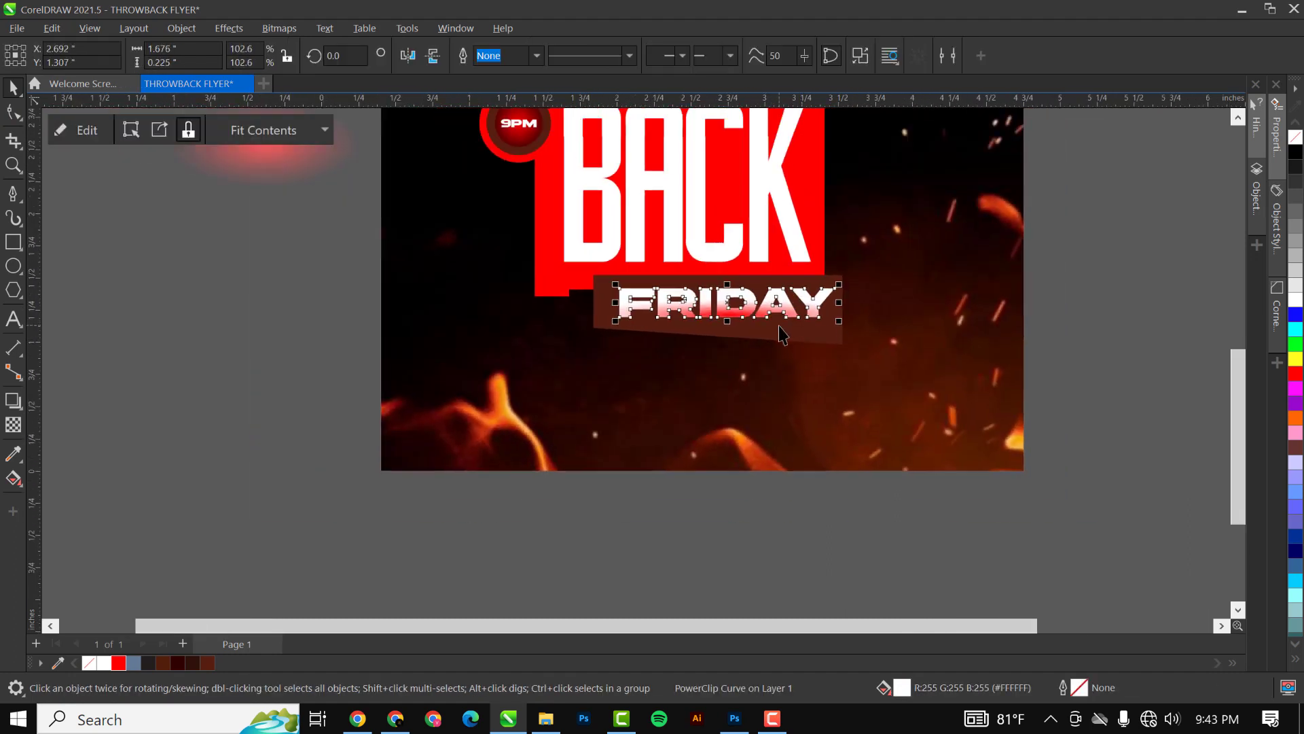
Move the remaining red glow ellipse beneath the FRIDAY panel and resize it to about 2.74 by 0.5 inches
click(370, 181)
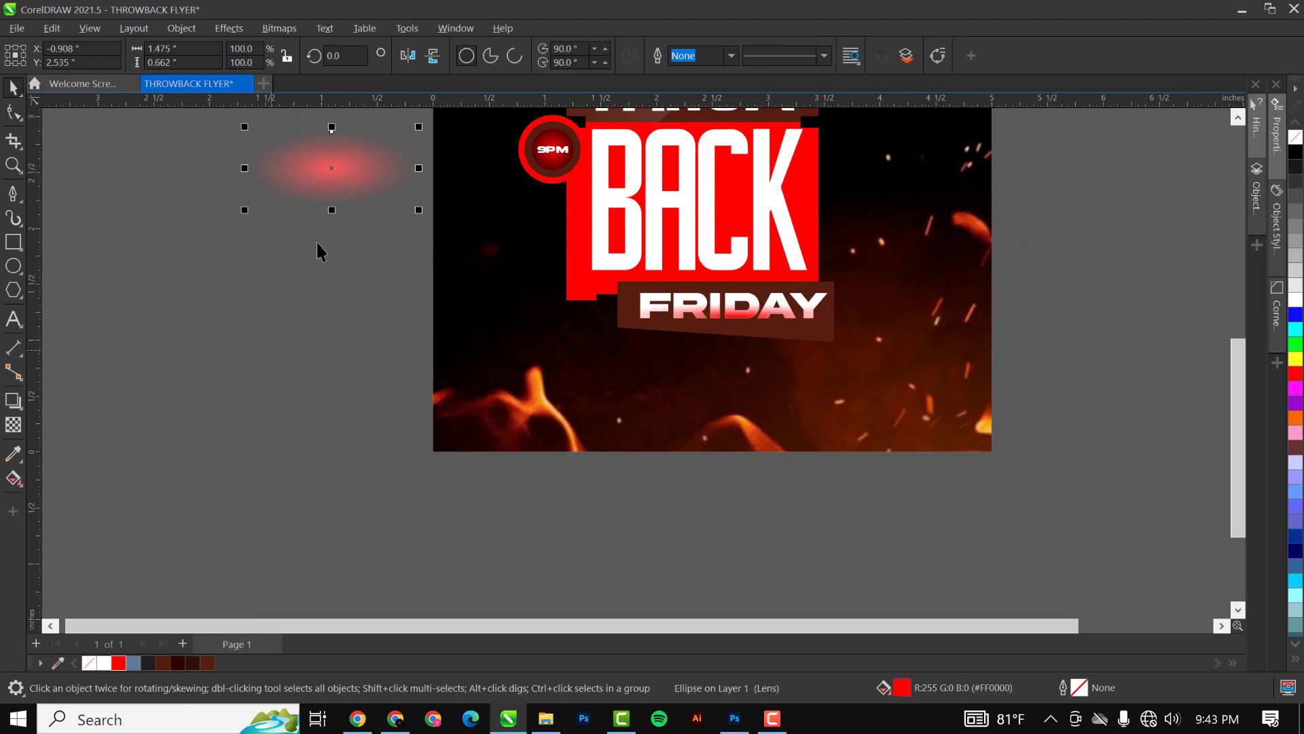
drag(312, 154, 704, 344)
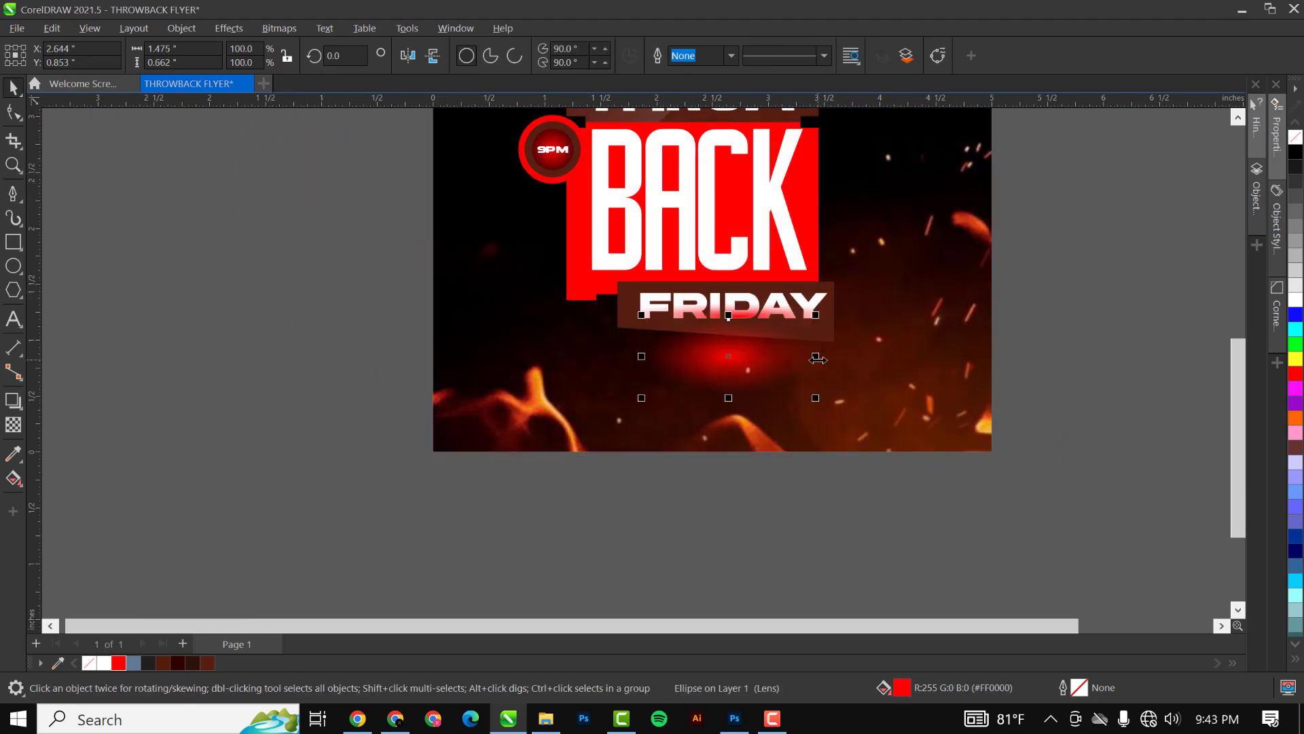
drag(817, 358, 890, 359)
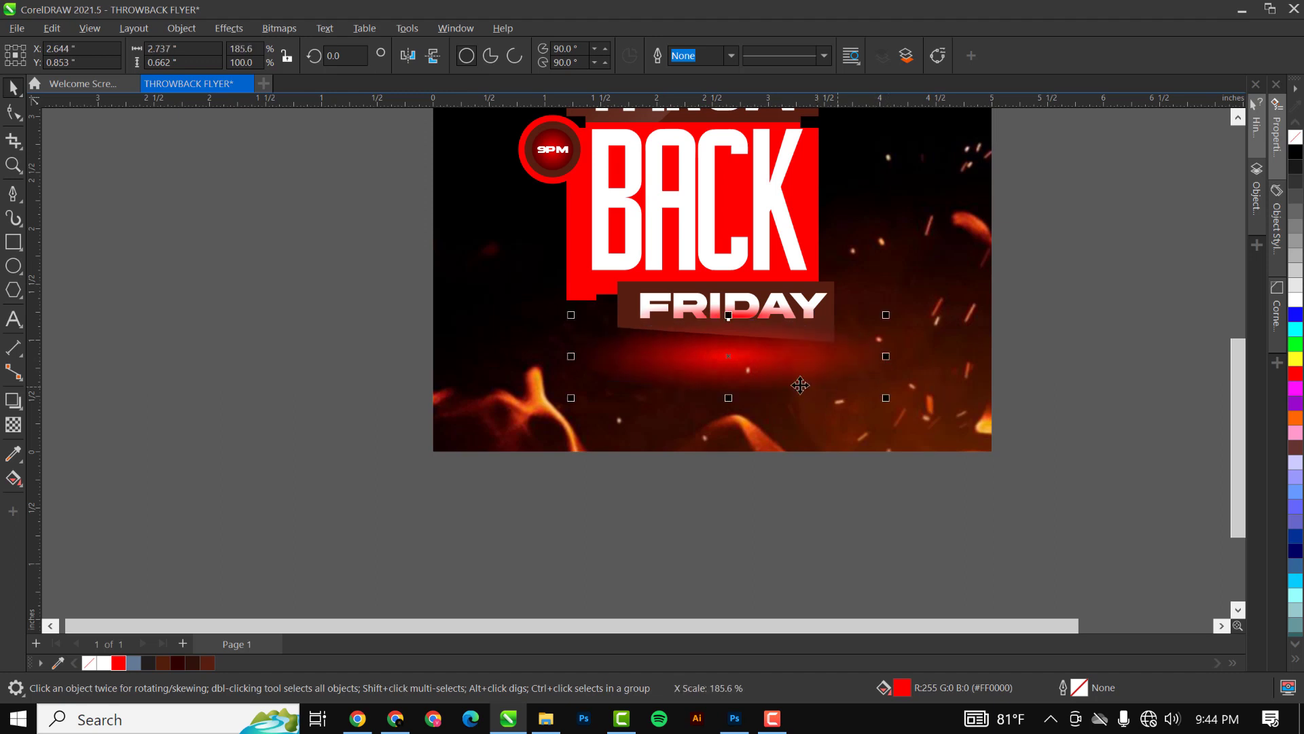
drag(727, 355, 731, 344)
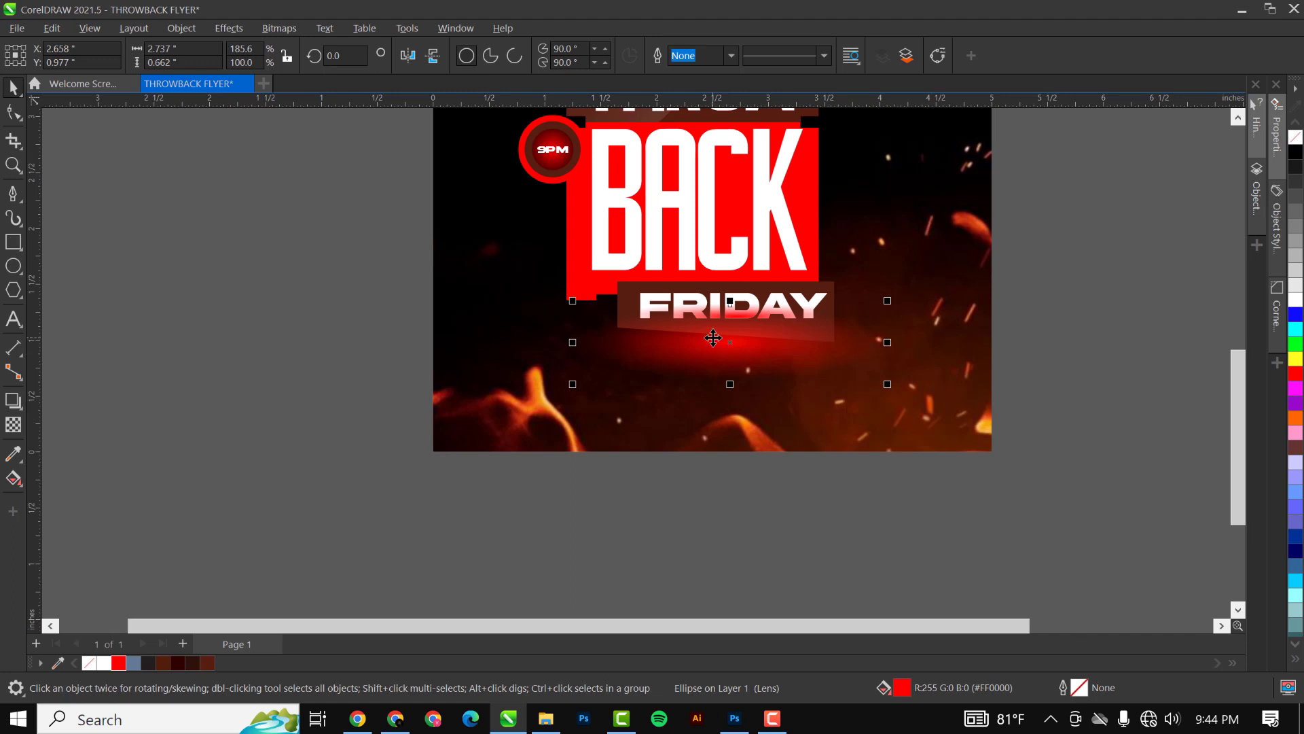
scroll(732, 352, up, 2)
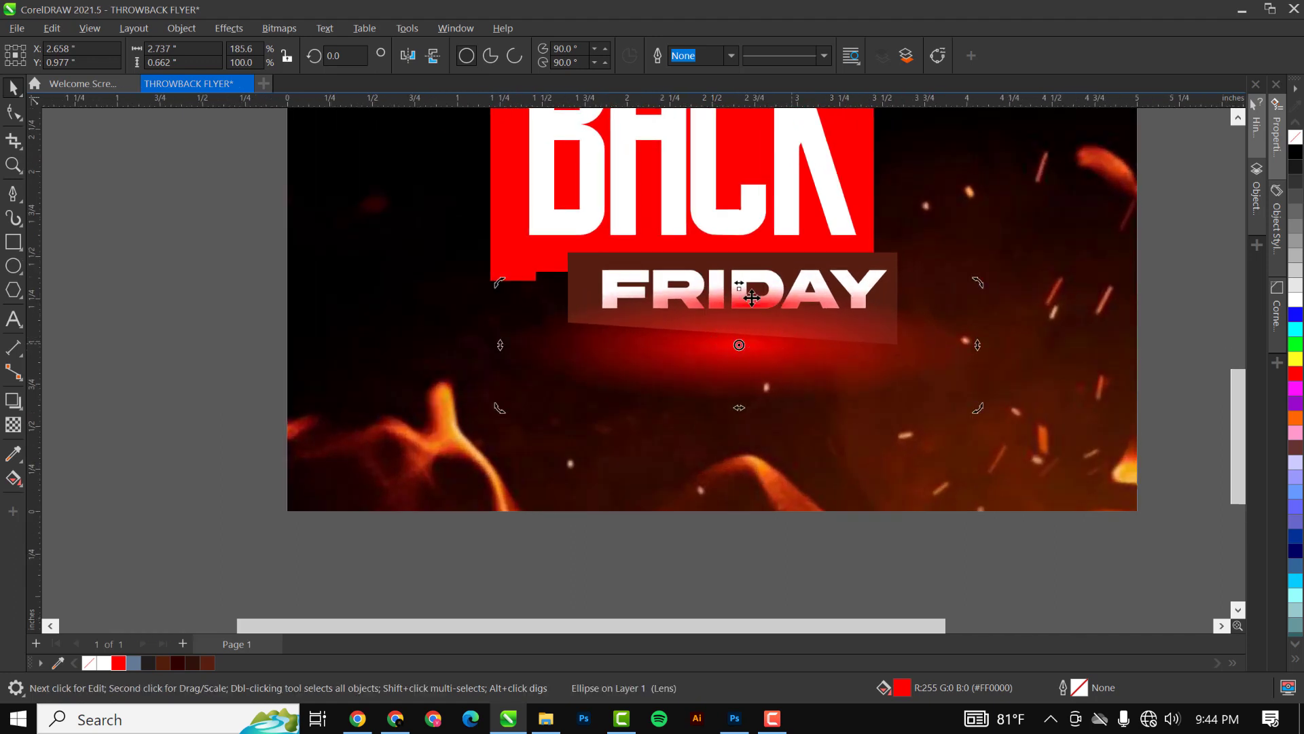
drag(741, 286, 741, 312)
Rotate the glow ellipse to about 357.5 degrees and move it up against the FRIDAY panel's slanted lower edge
click(701, 379)
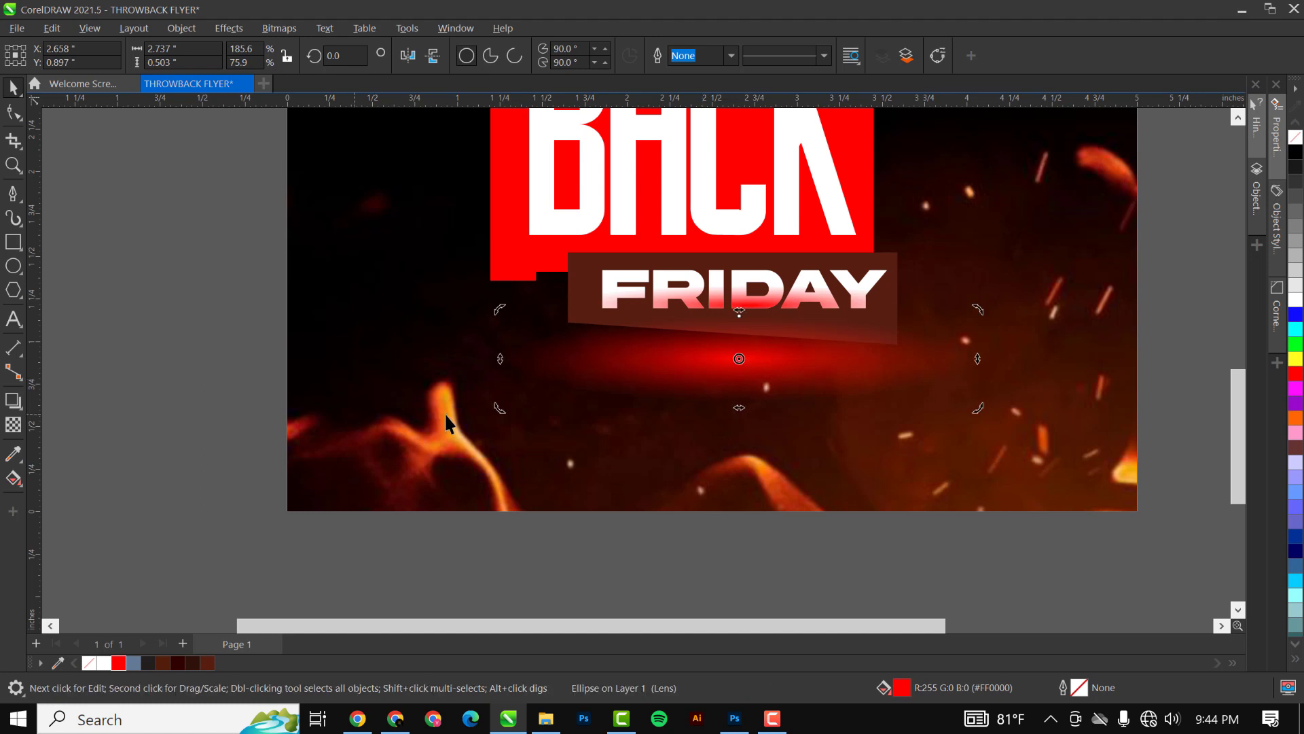
drag(501, 412, 483, 373)
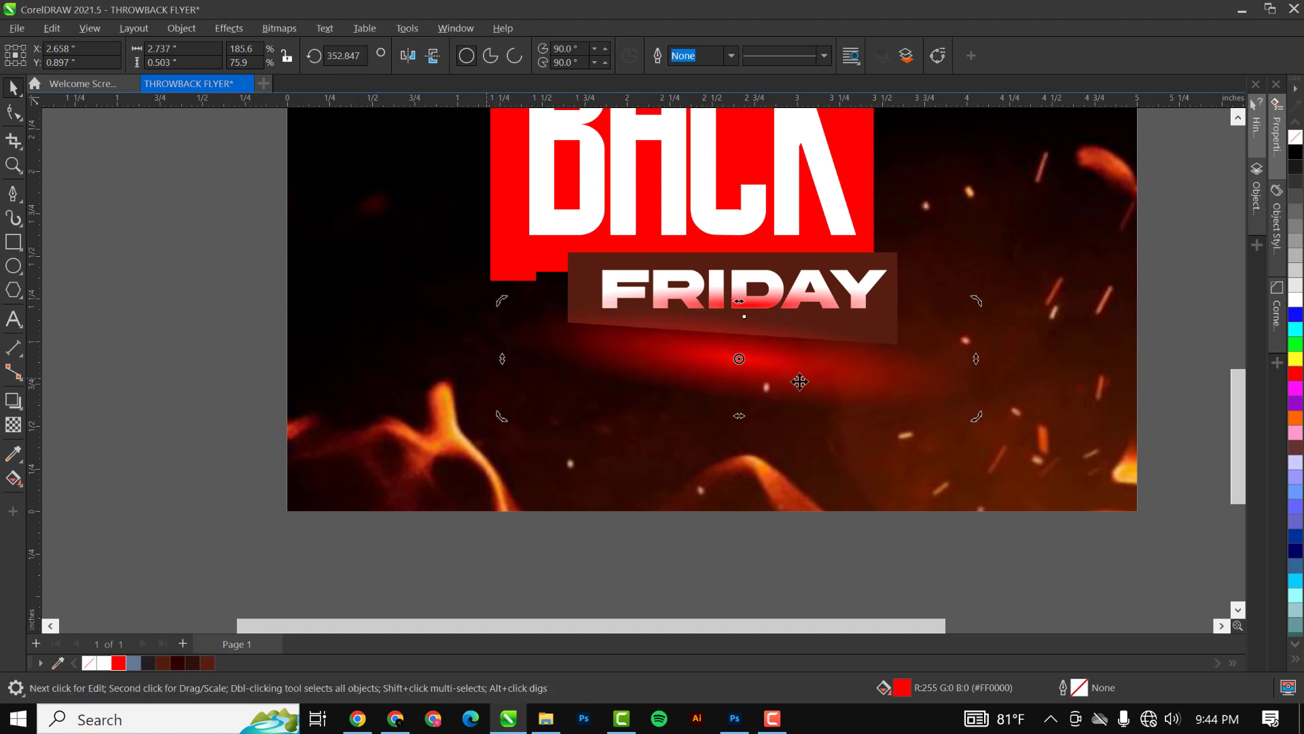
drag(824, 357, 829, 335)
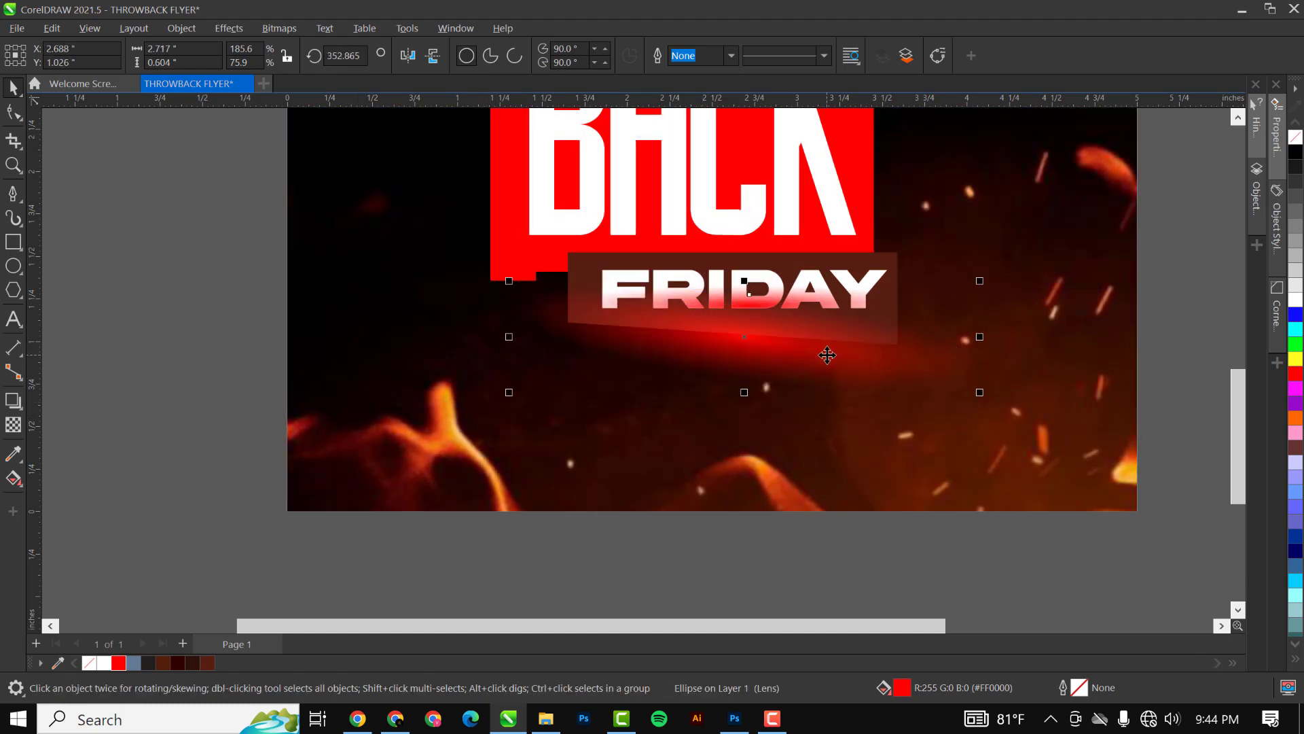
click(894, 358)
drag(985, 396, 991, 377)
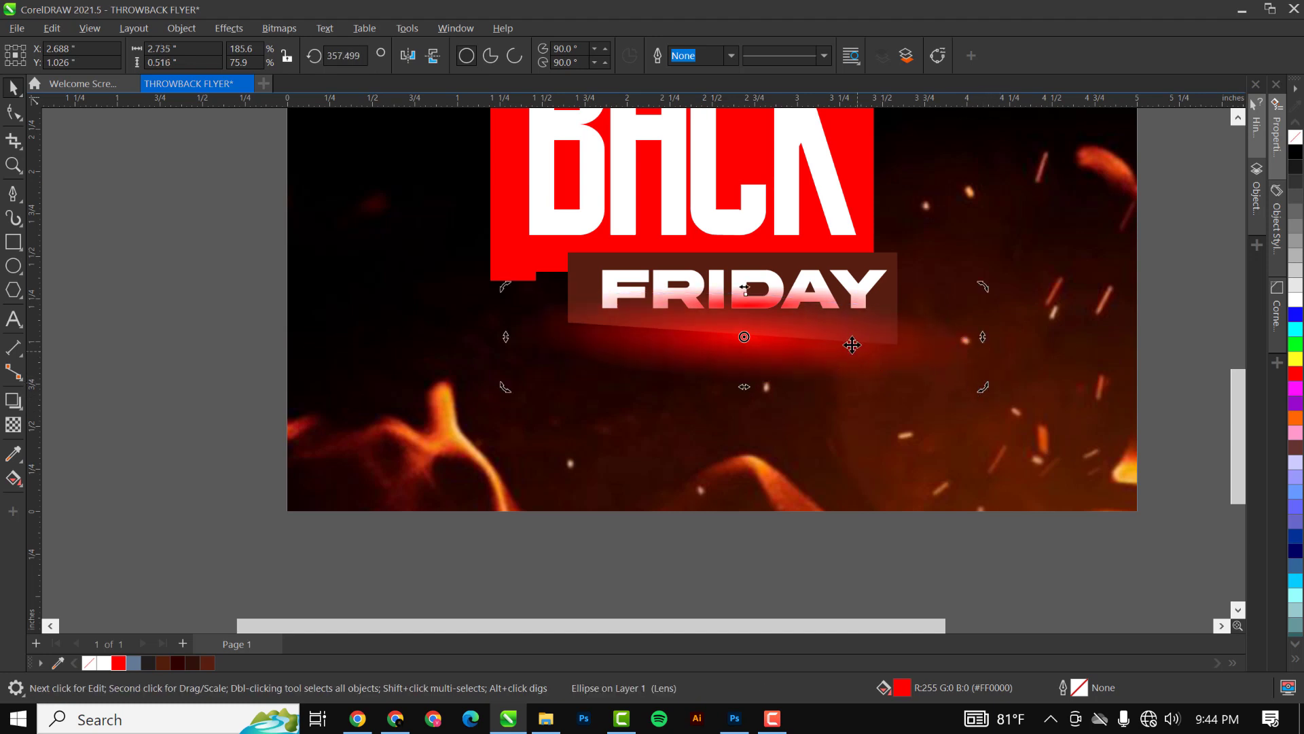
Move the red glow ellipse down to the flyer's lower edge and PowerClip it inside the FRIDAY panel
drag(852, 345, 835, 360)
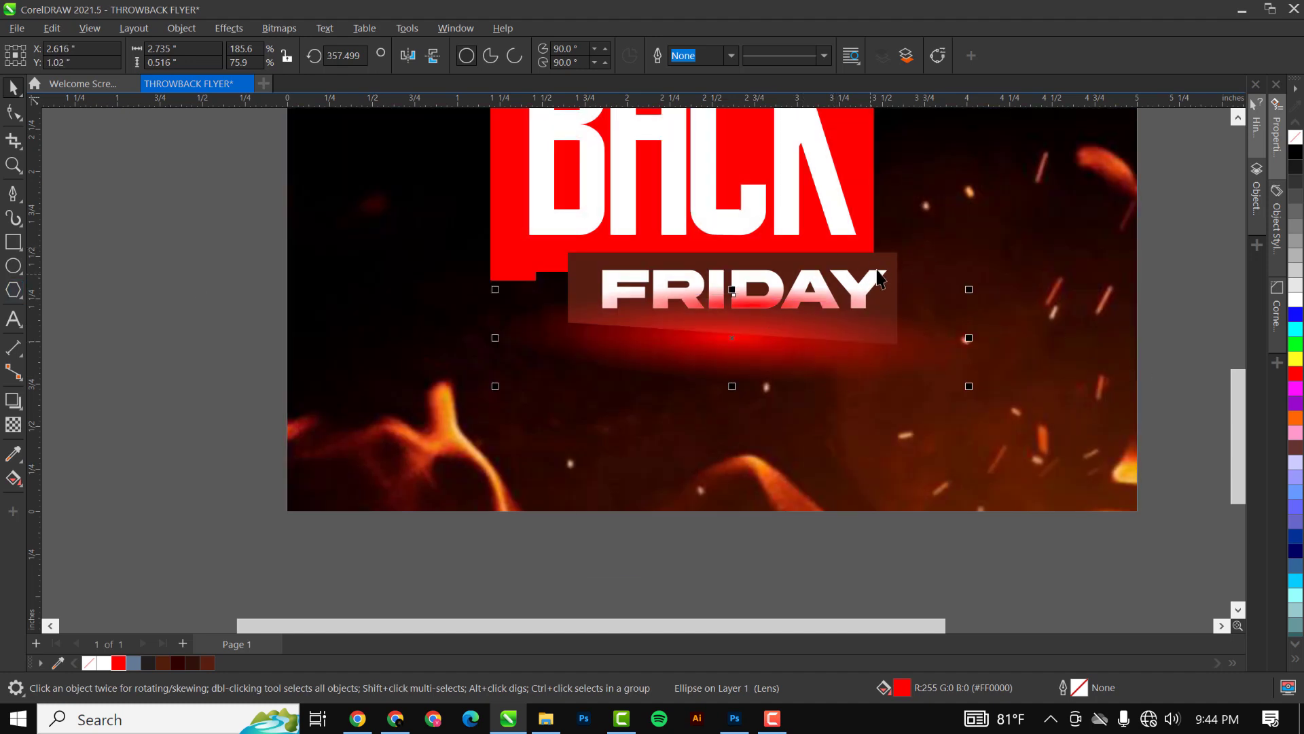
scroll(830, 329, down, 2)
drag(801, 341, 813, 451)
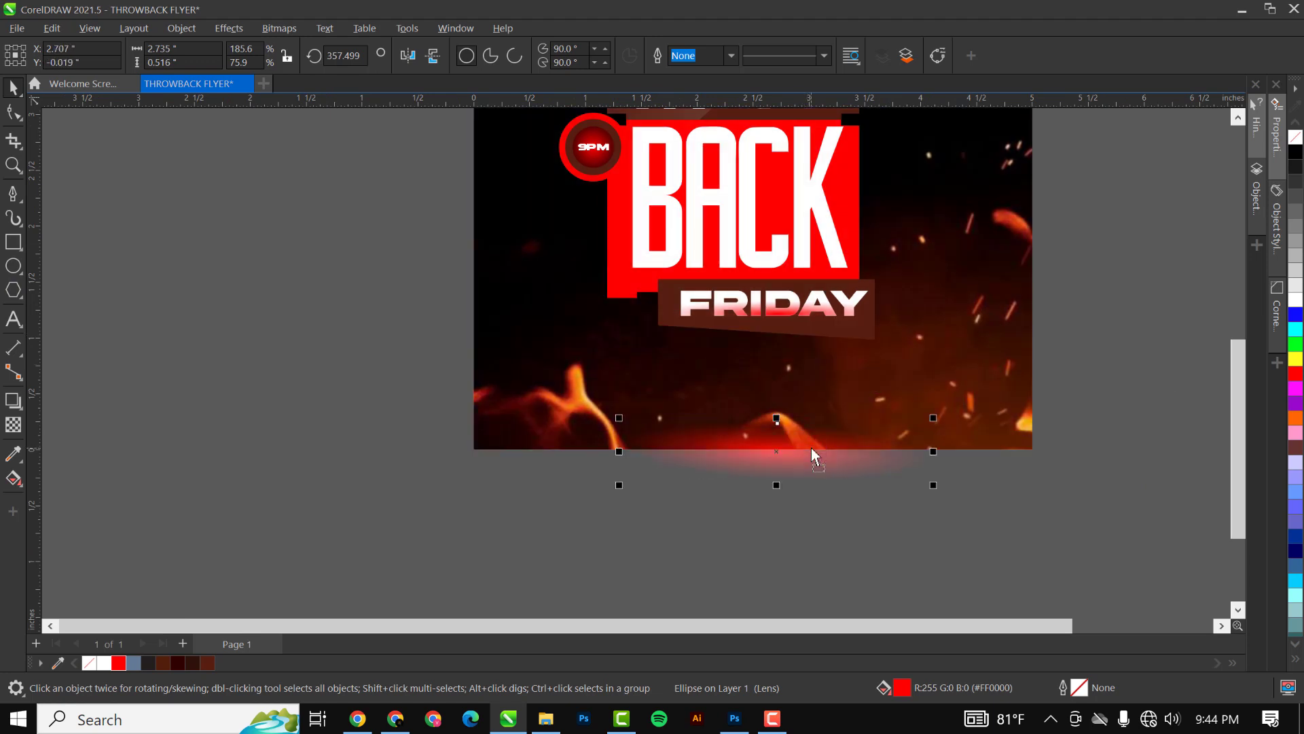
right_click(813, 451)
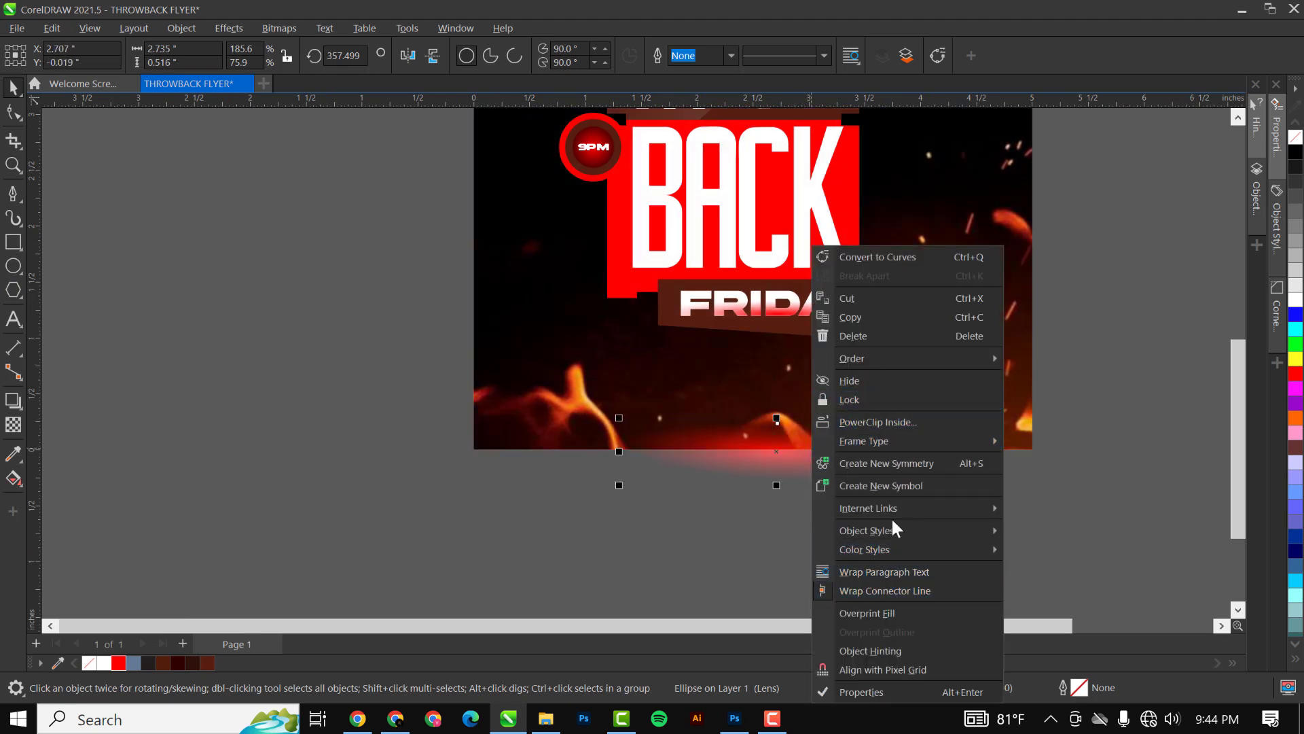
click(889, 421)
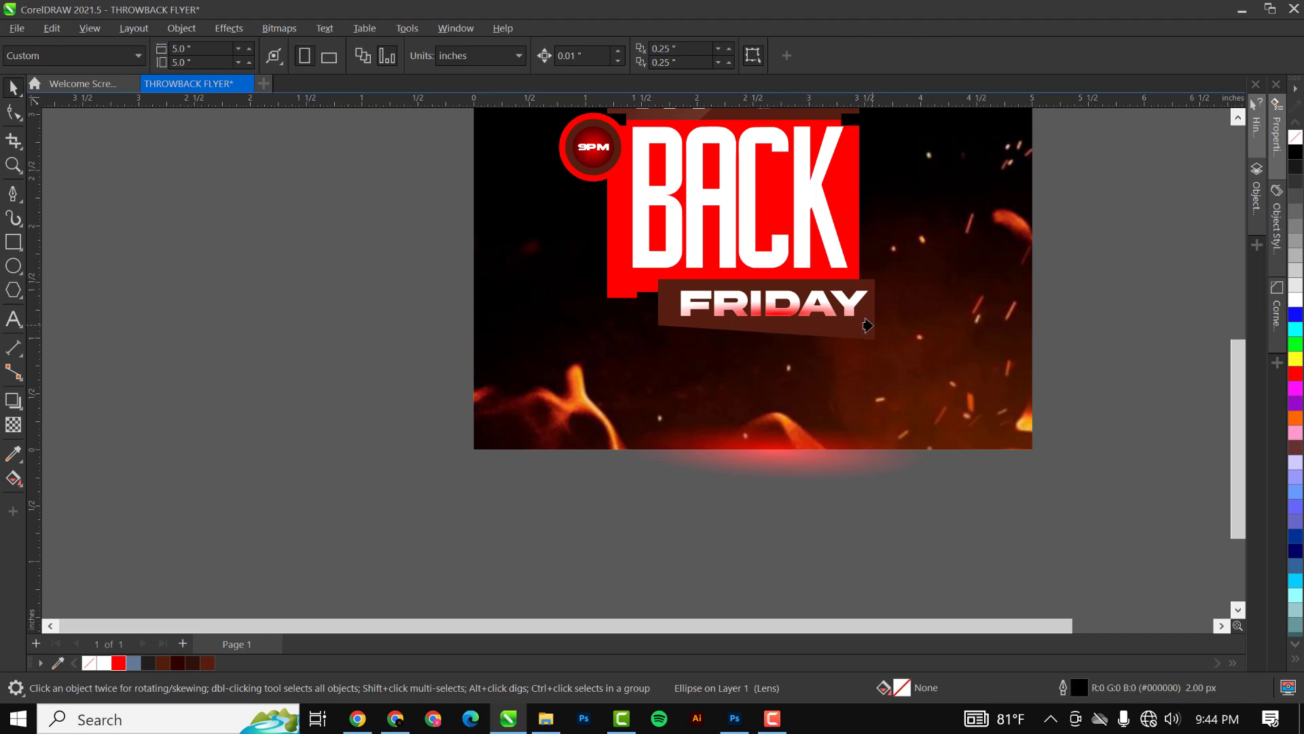
click(868, 325)
Open the FRIDAY panel's PowerClip for editing and move the glow ellipse up across the panel's slanted lower edge
double_click(868, 326)
scroll(810, 339, up, 6)
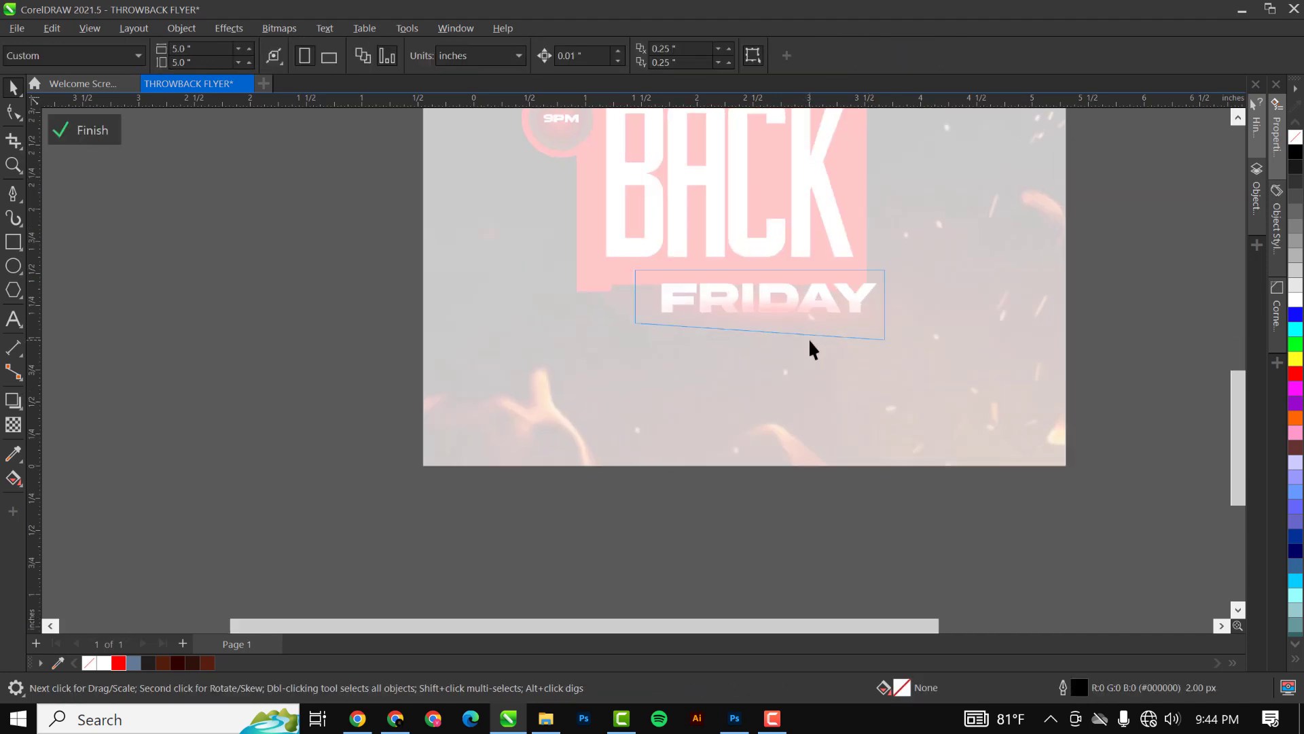
drag(874, 288, 895, 358)
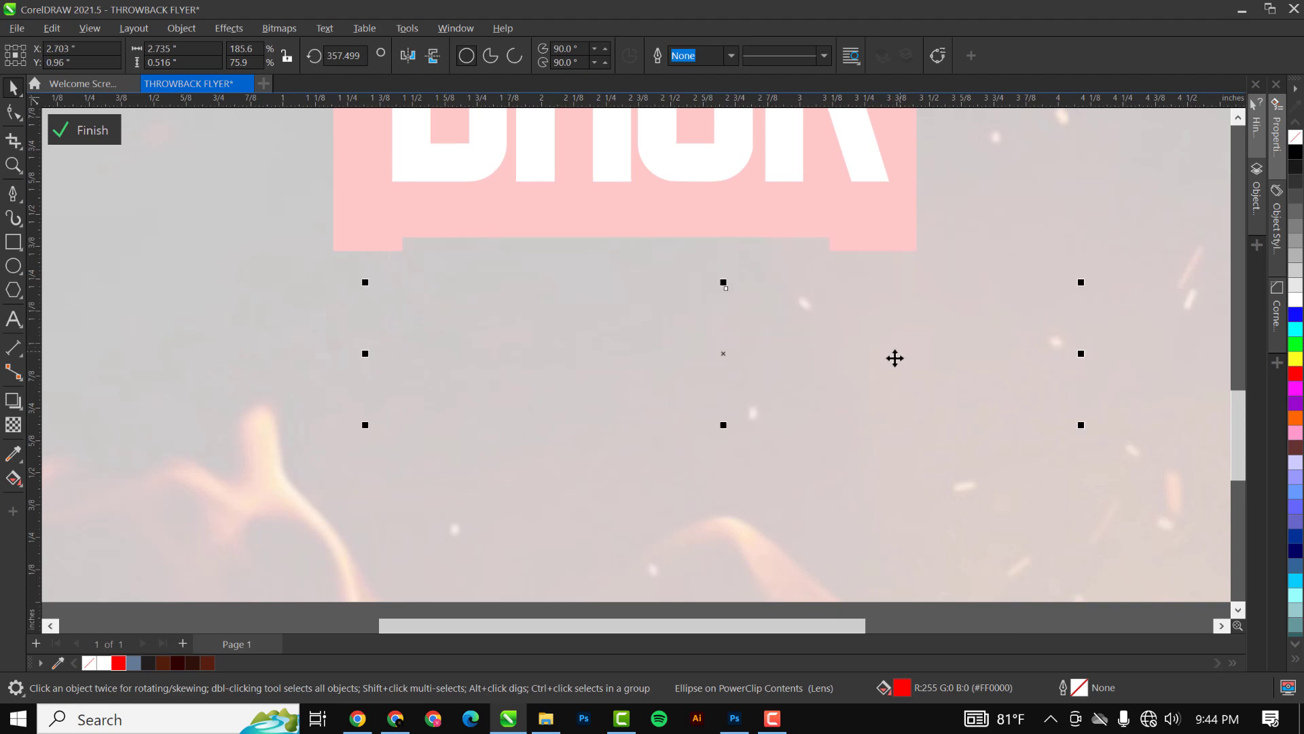
Set the glow ellipse's transparency merge mode to Normal and finish editing the FRIDAY panel's PowerClip
click(818, 376)
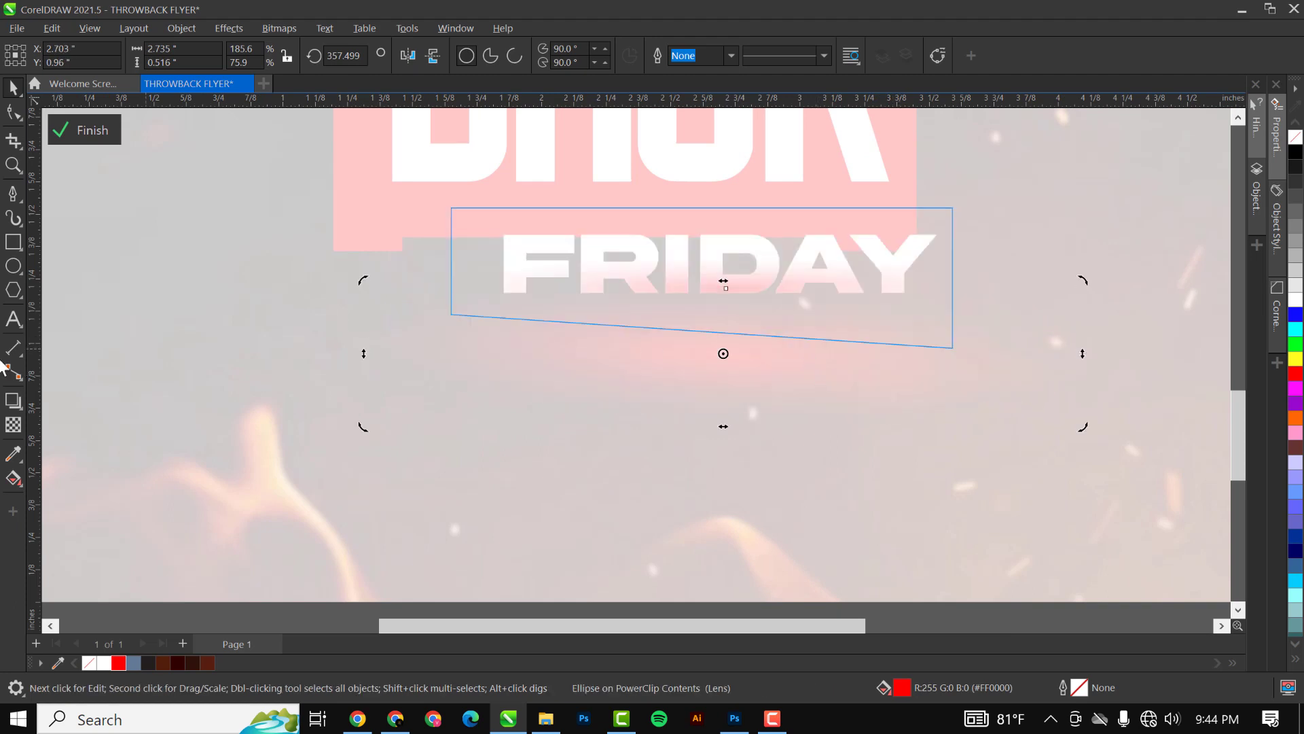
click(12, 428)
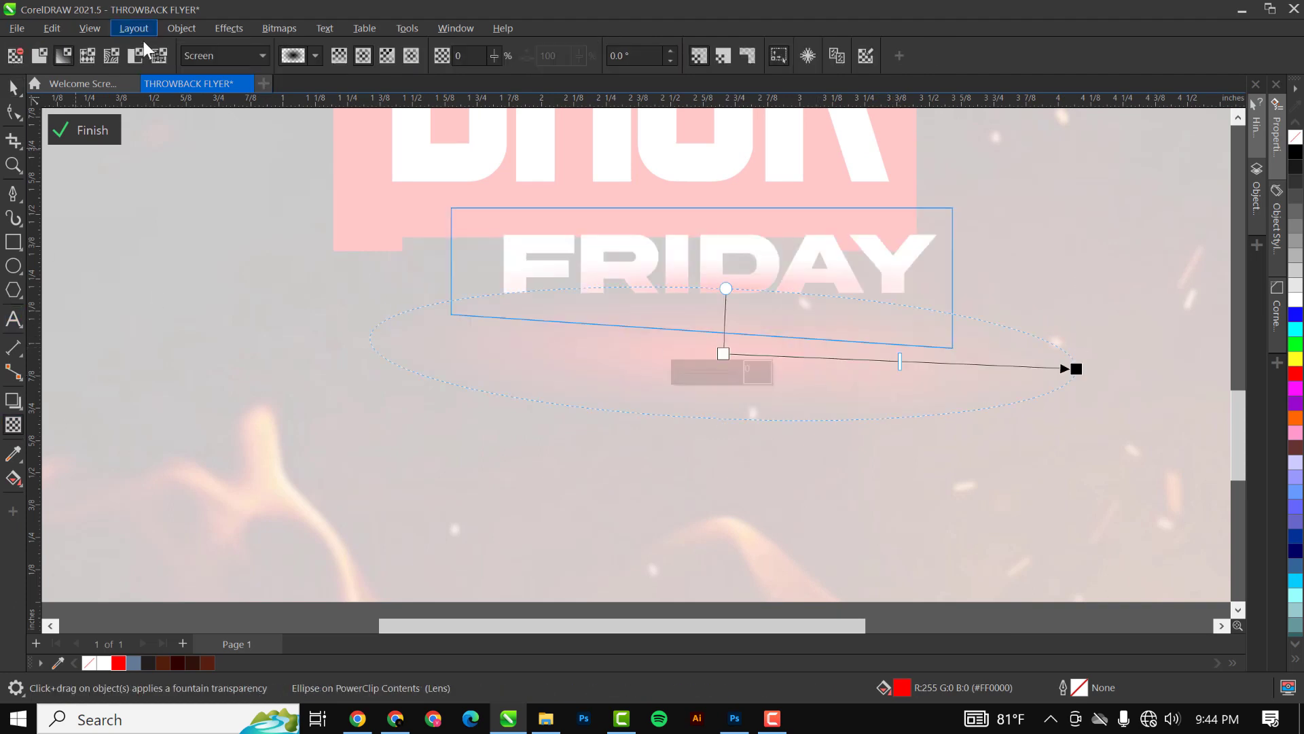
click(257, 57)
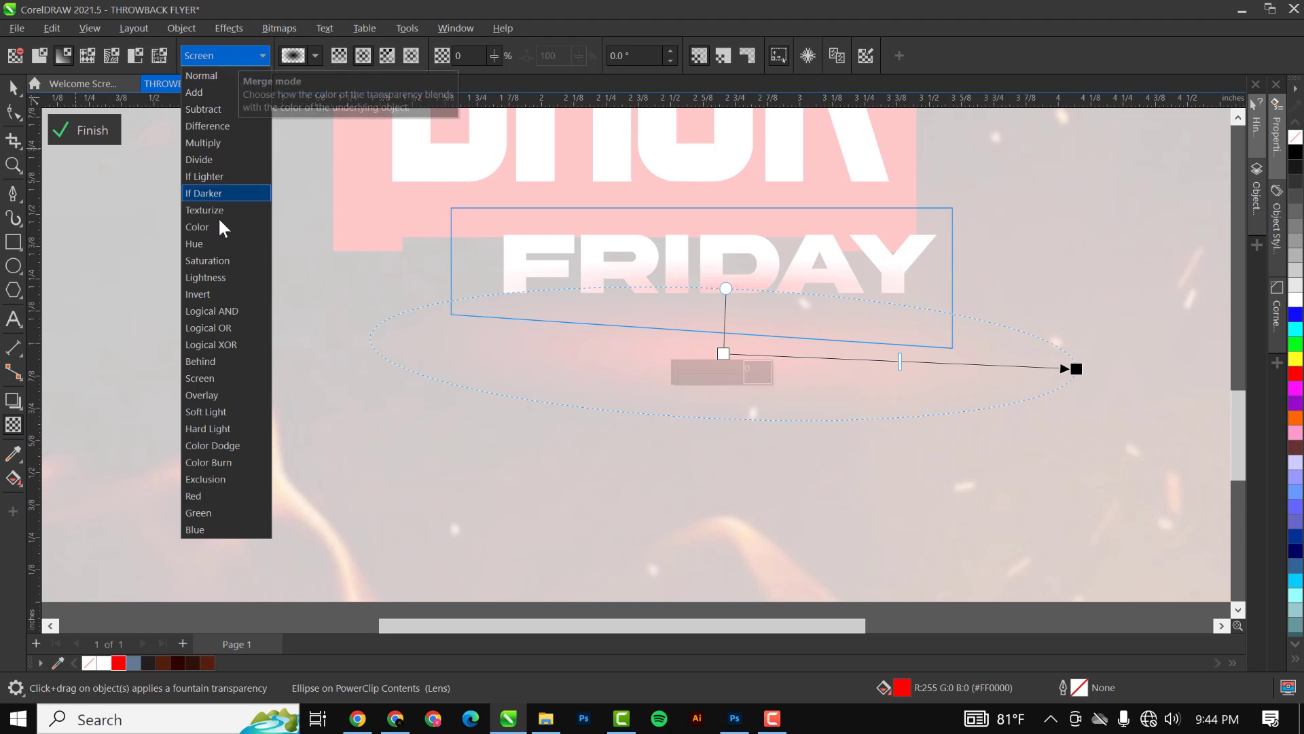
click(215, 71)
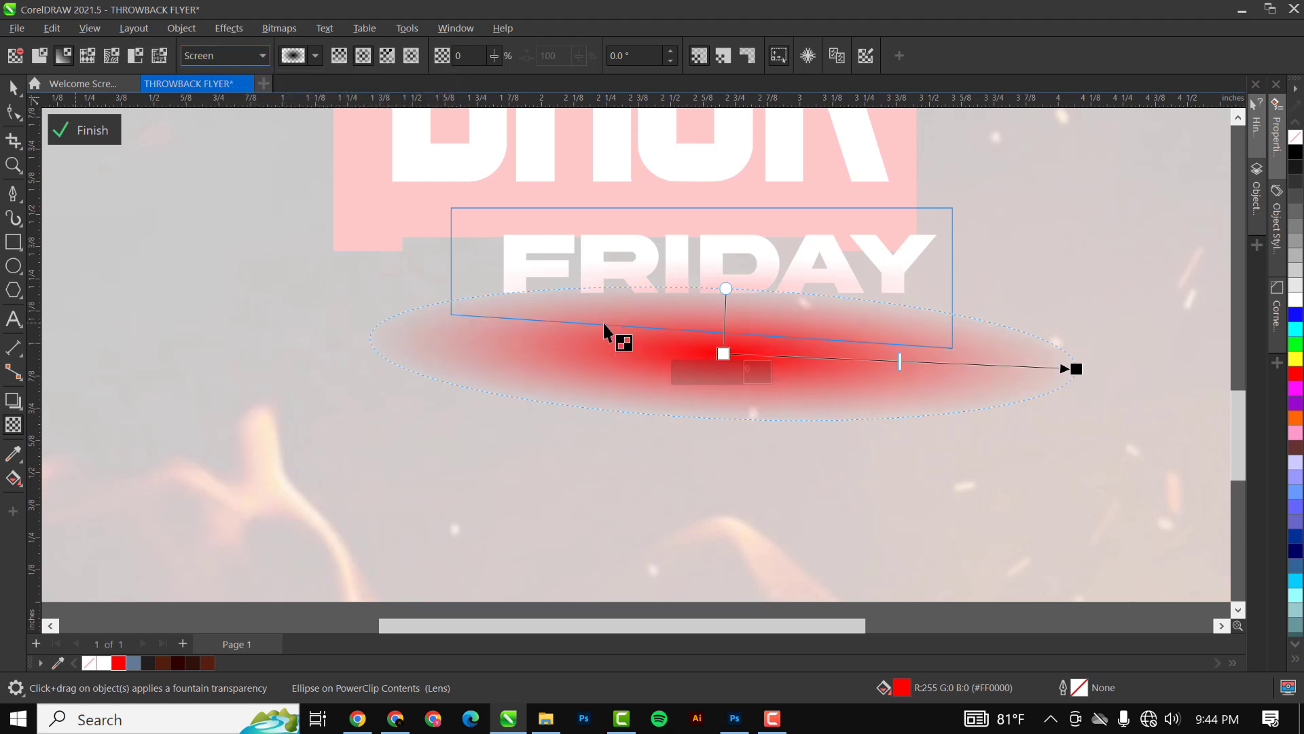
click(67, 129)
key(space)
scroll(744, 314, down, 2)
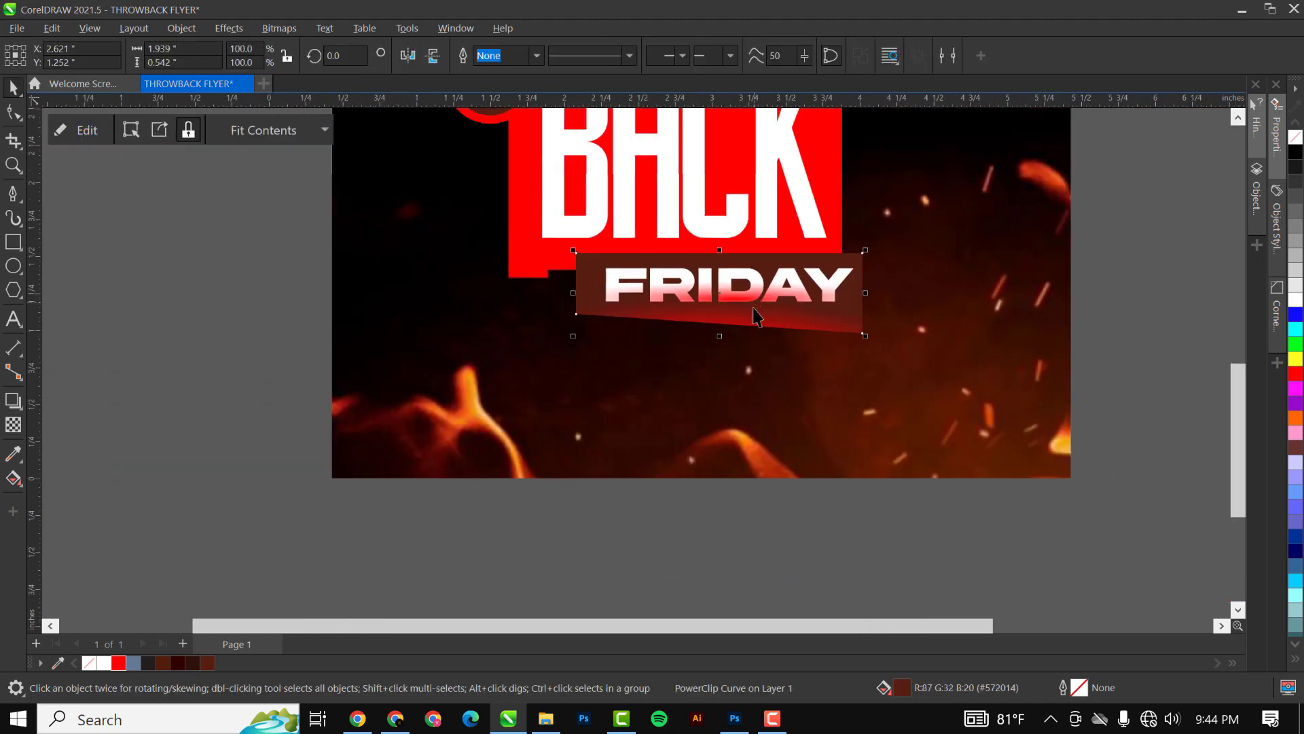
Reopen the FRIDAY panel's PowerClip, duplicate the glow ellipse about 0.03 inches higher, and finish editing
scroll(803, 292, up, 2)
scroll(750, 335, up, 4)
scroll(750, 336, down, 6)
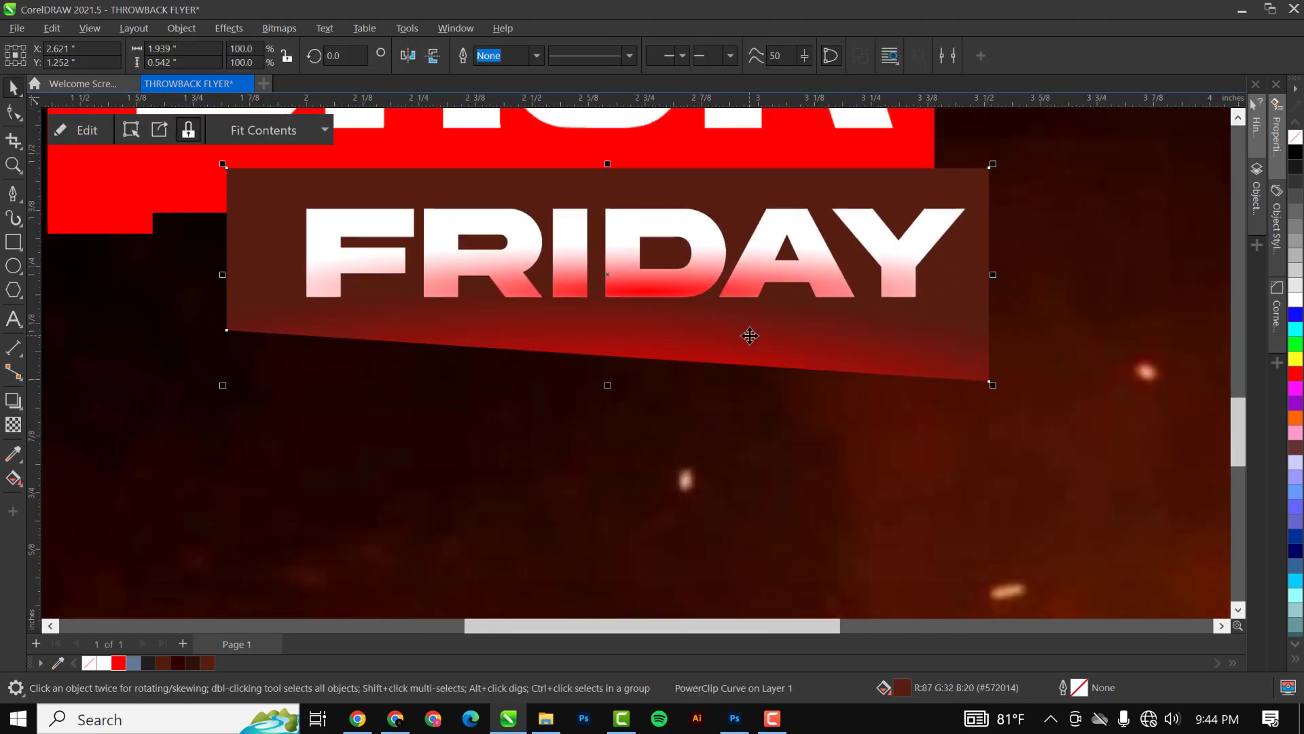
double_click(783, 336)
scroll(751, 374, down, 2)
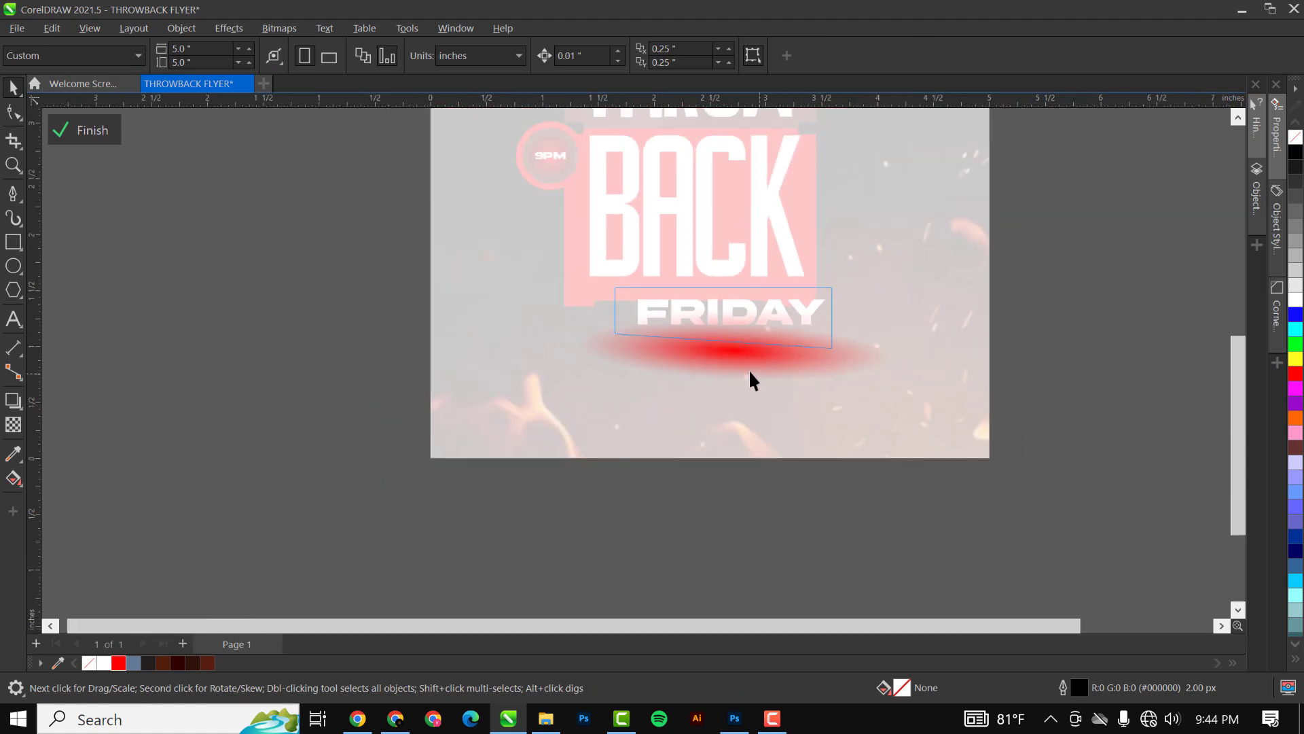
click(740, 375)
scroll(745, 370, up, 2)
scroll(747, 364, up, 1)
scroll(741, 332, down, 1)
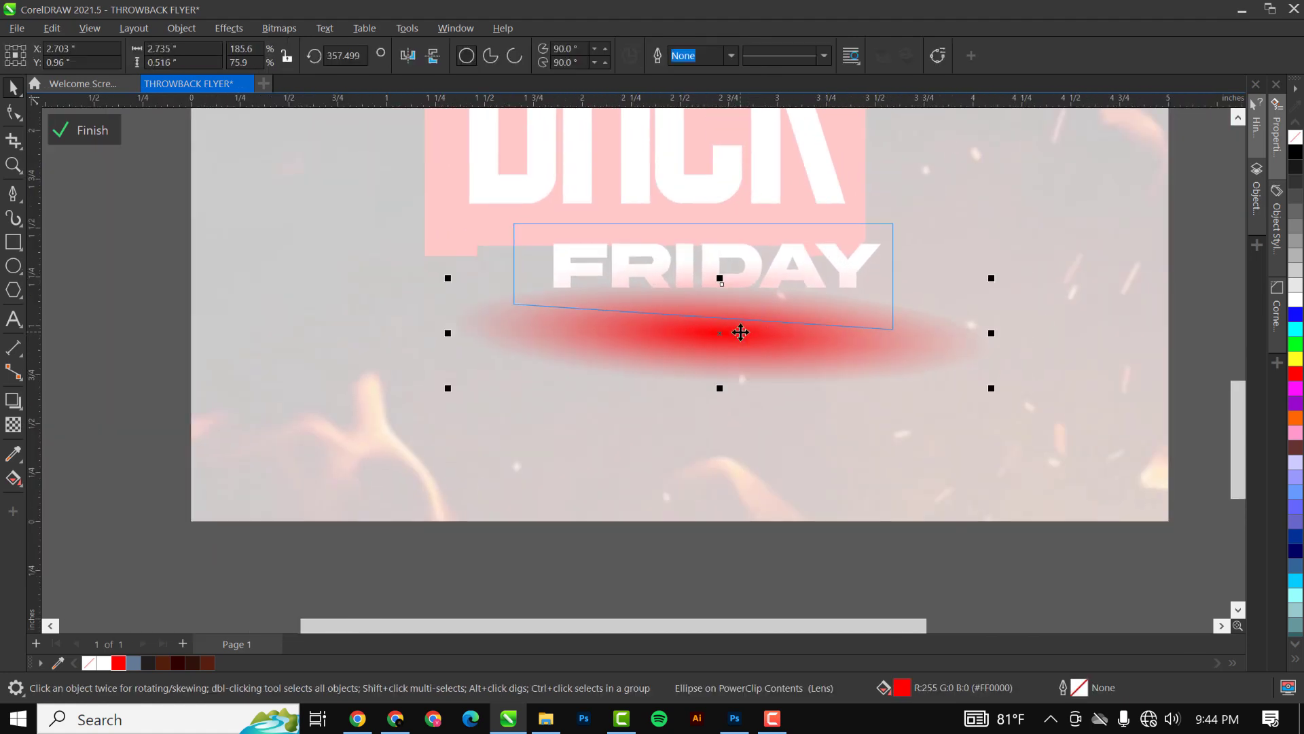
drag(738, 343, 737, 337)
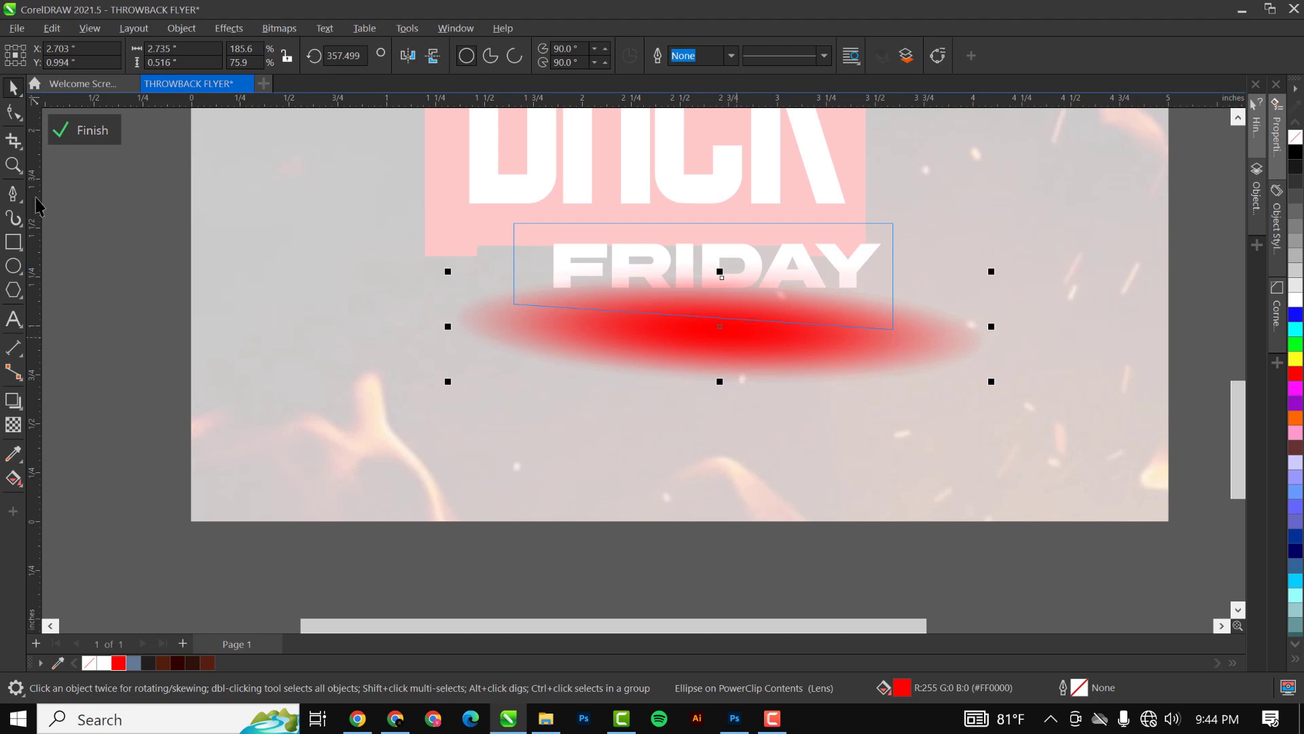
click(95, 139)
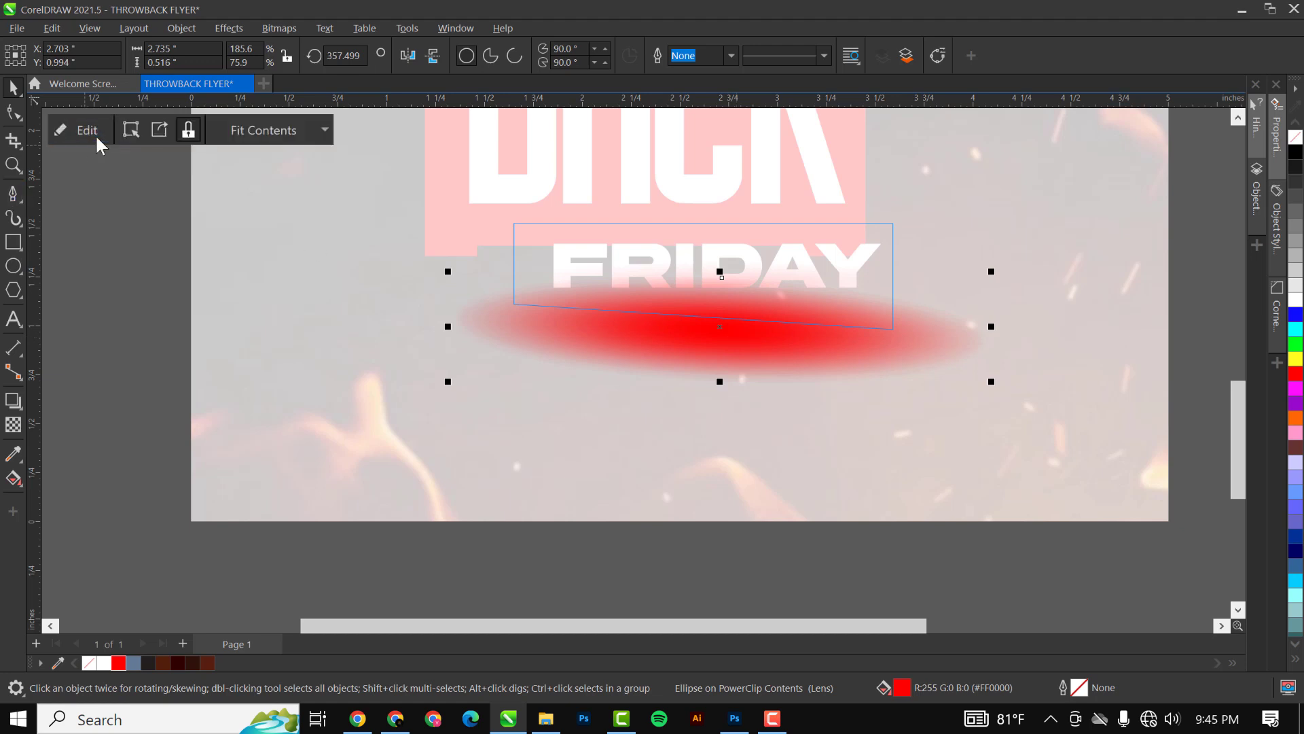
scroll(584, 323, down, 3)
scroll(689, 319, up, 1)
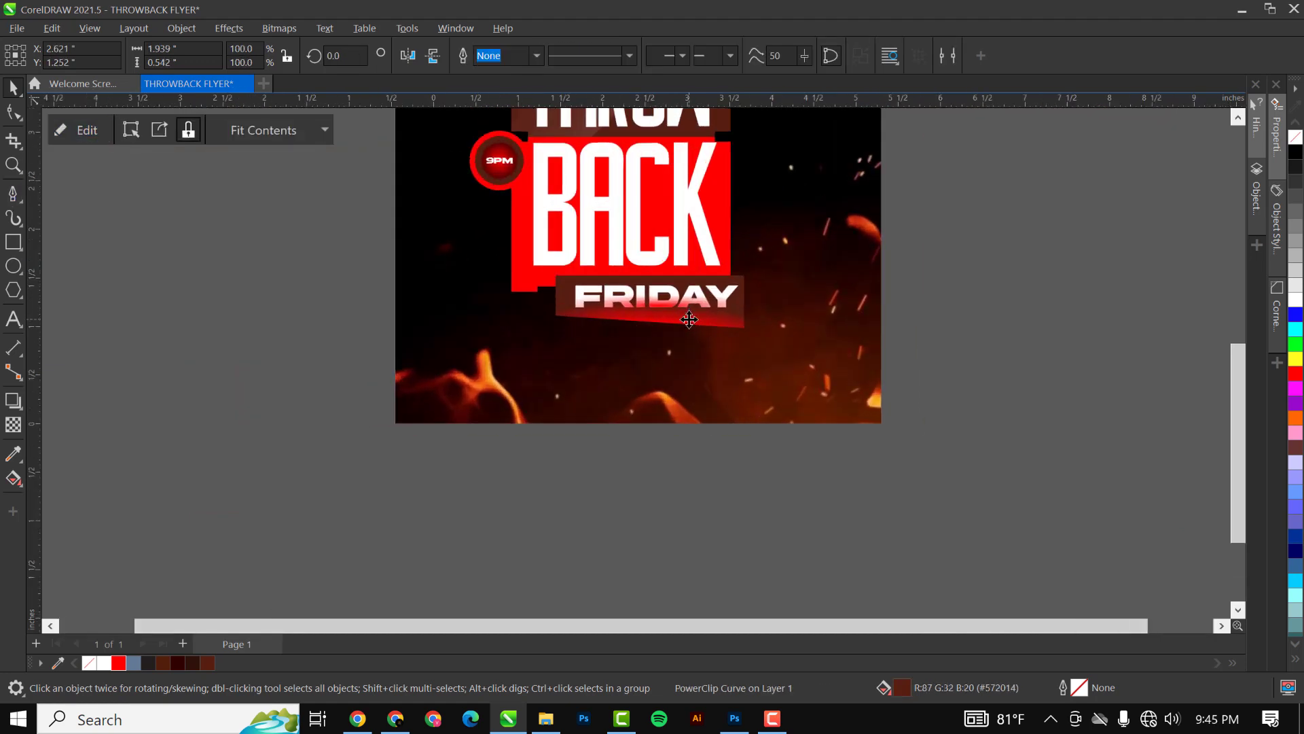
scroll(690, 320, up, 4)
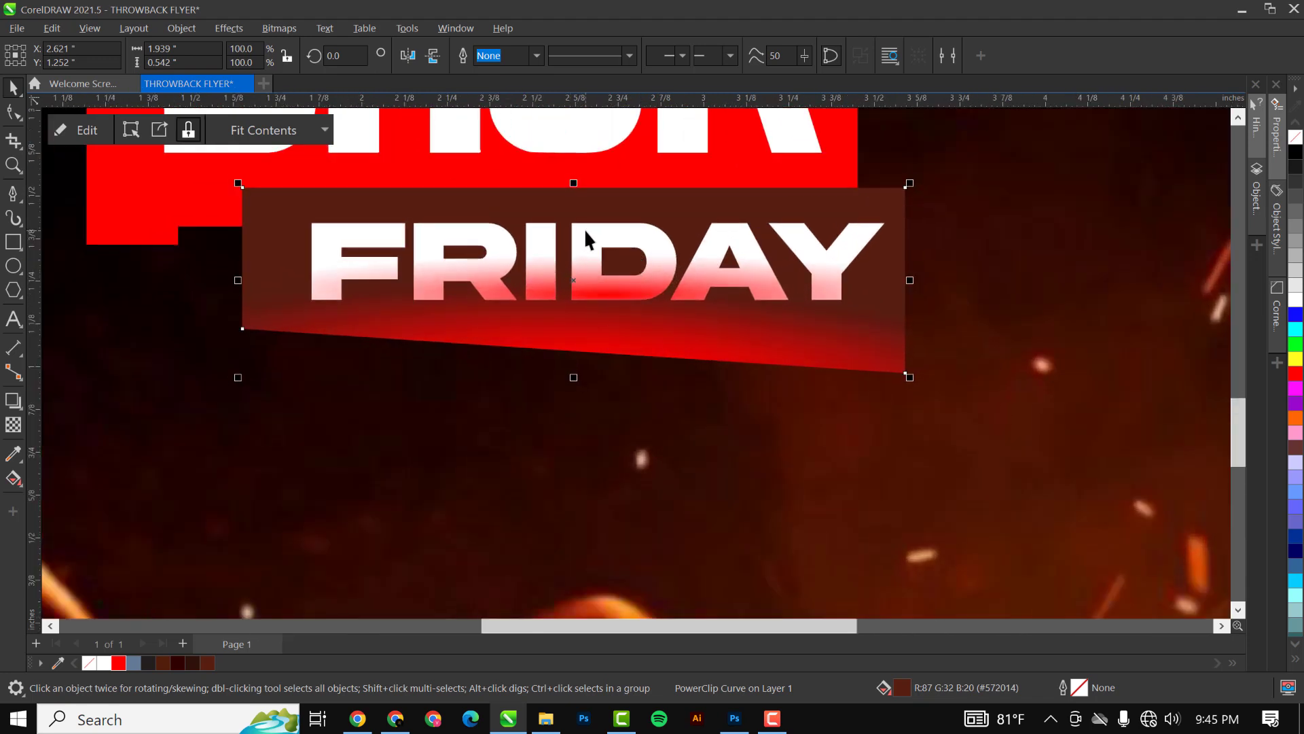
drag(585, 233, 856, 233)
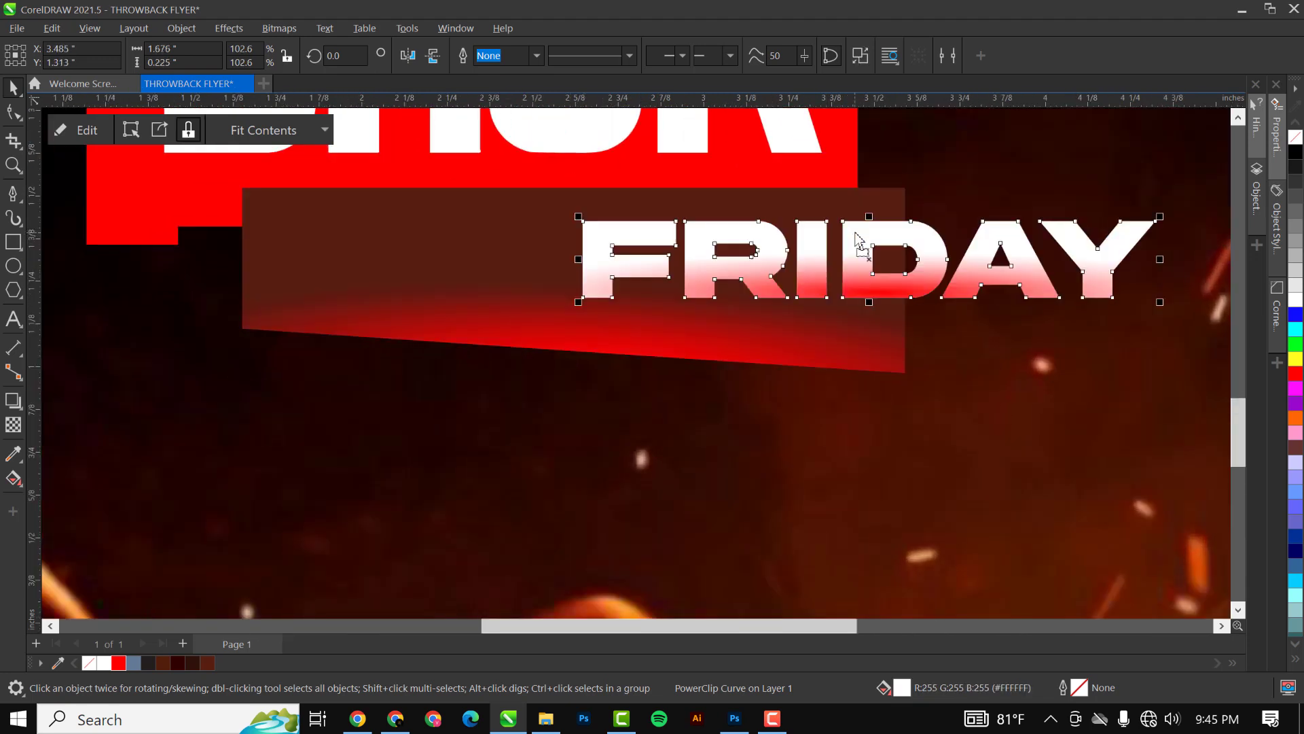
key(ctrl+z)
key(F10)
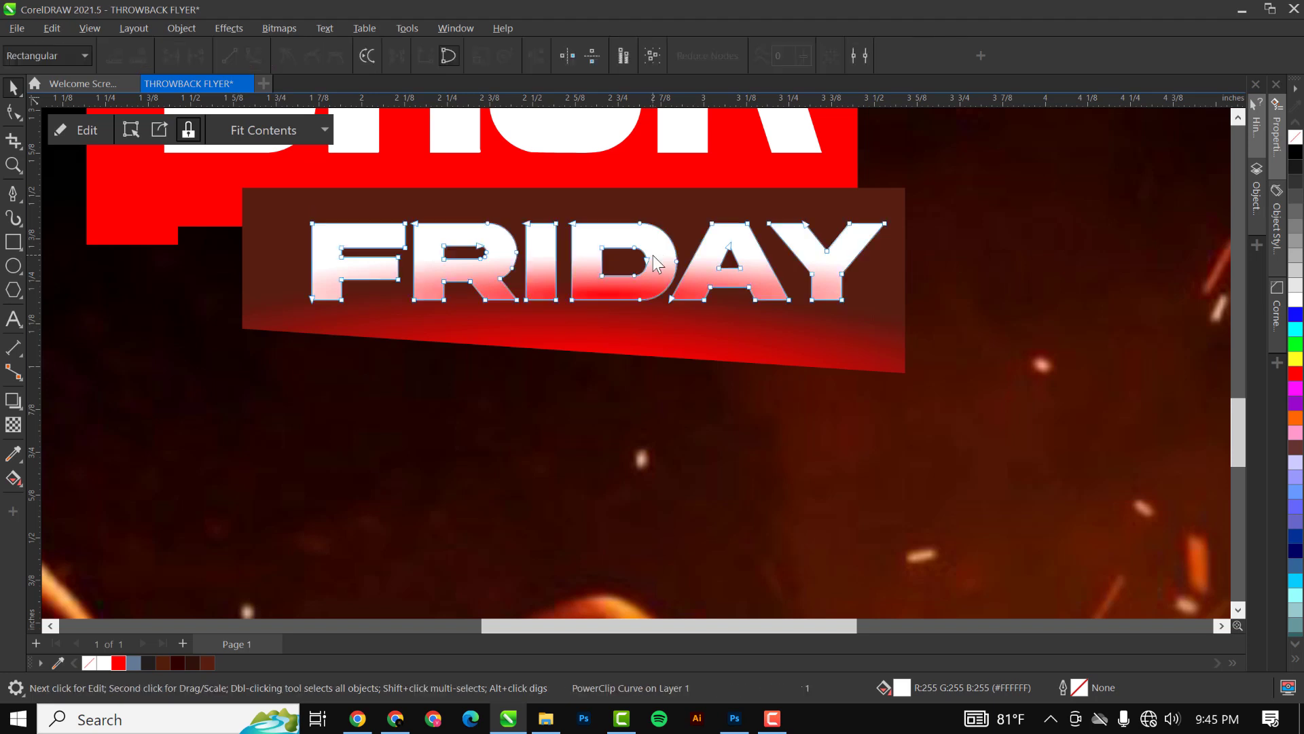
key(space)
double_click(634, 288)
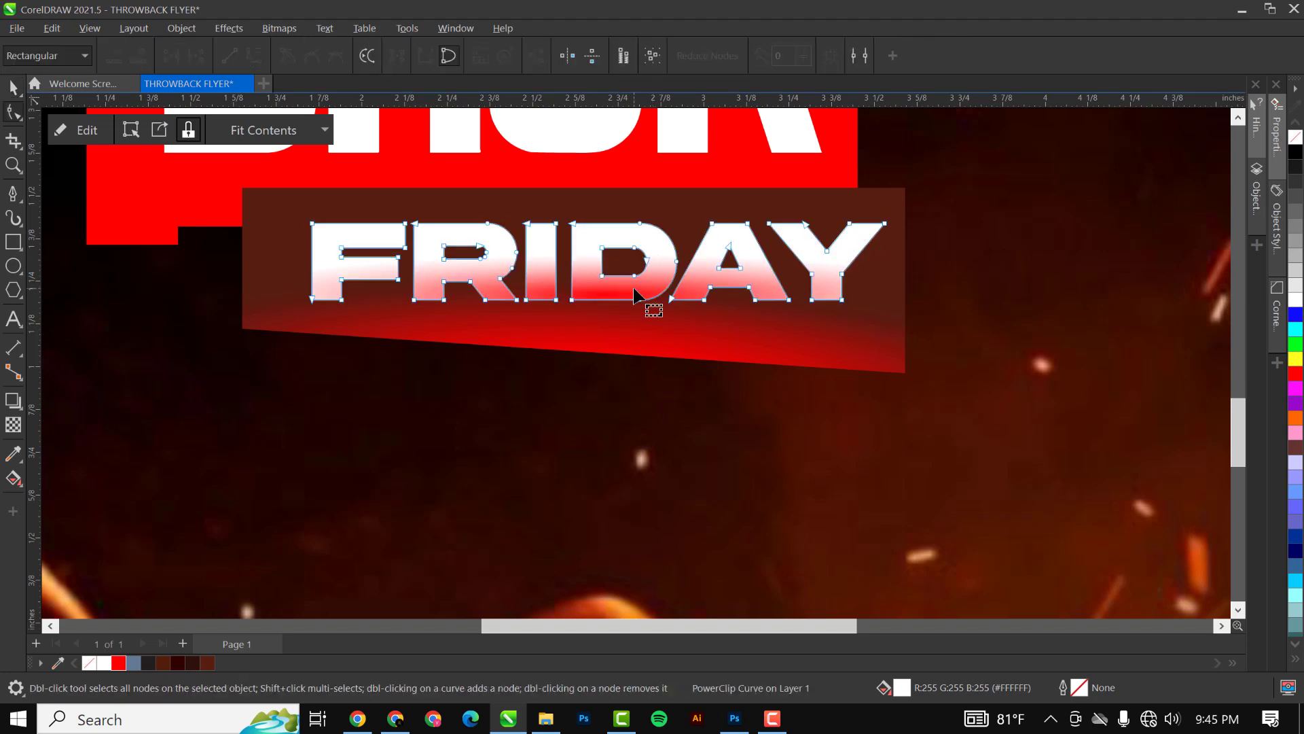
Edit the FRIDAY lettering's PowerClip, duplicate its red ellipse about 0.03 inches higher, and finish editing
click(88, 131)
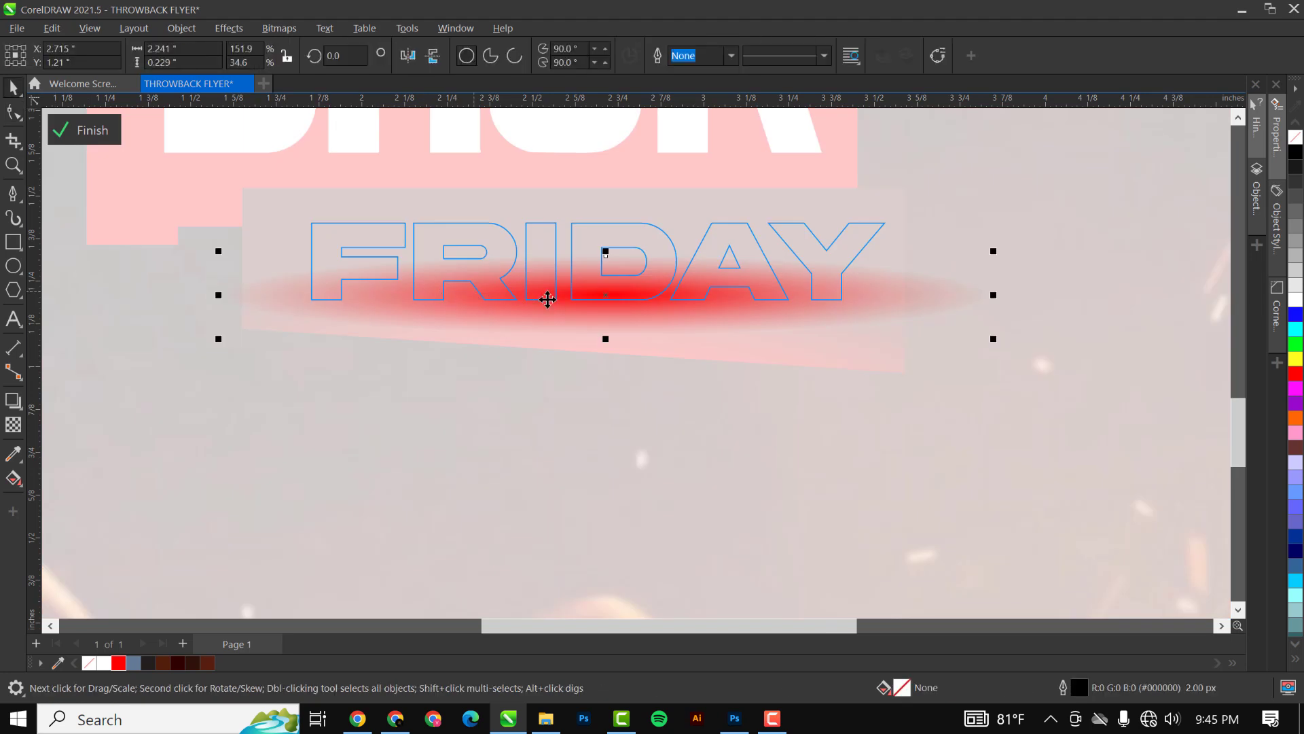
key(plus)
drag(574, 303, 576, 293)
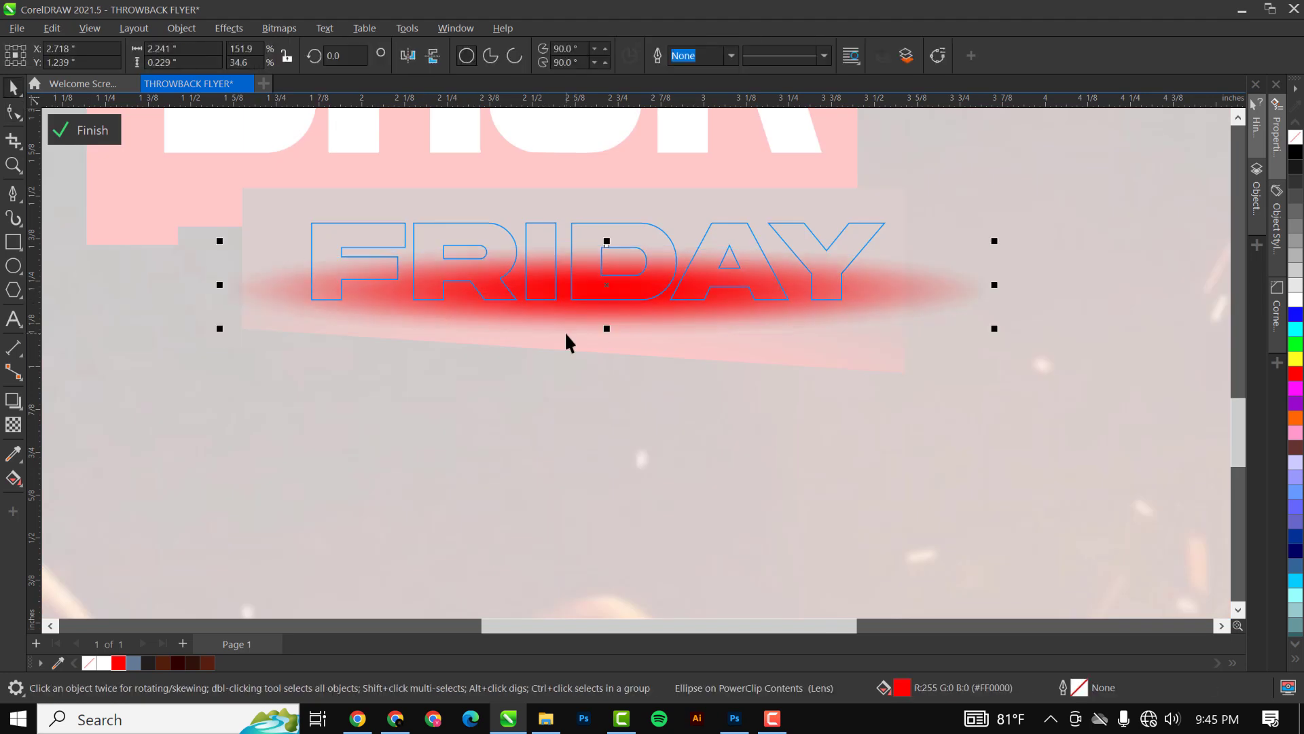
click(93, 131)
scroll(643, 340, down, 2)
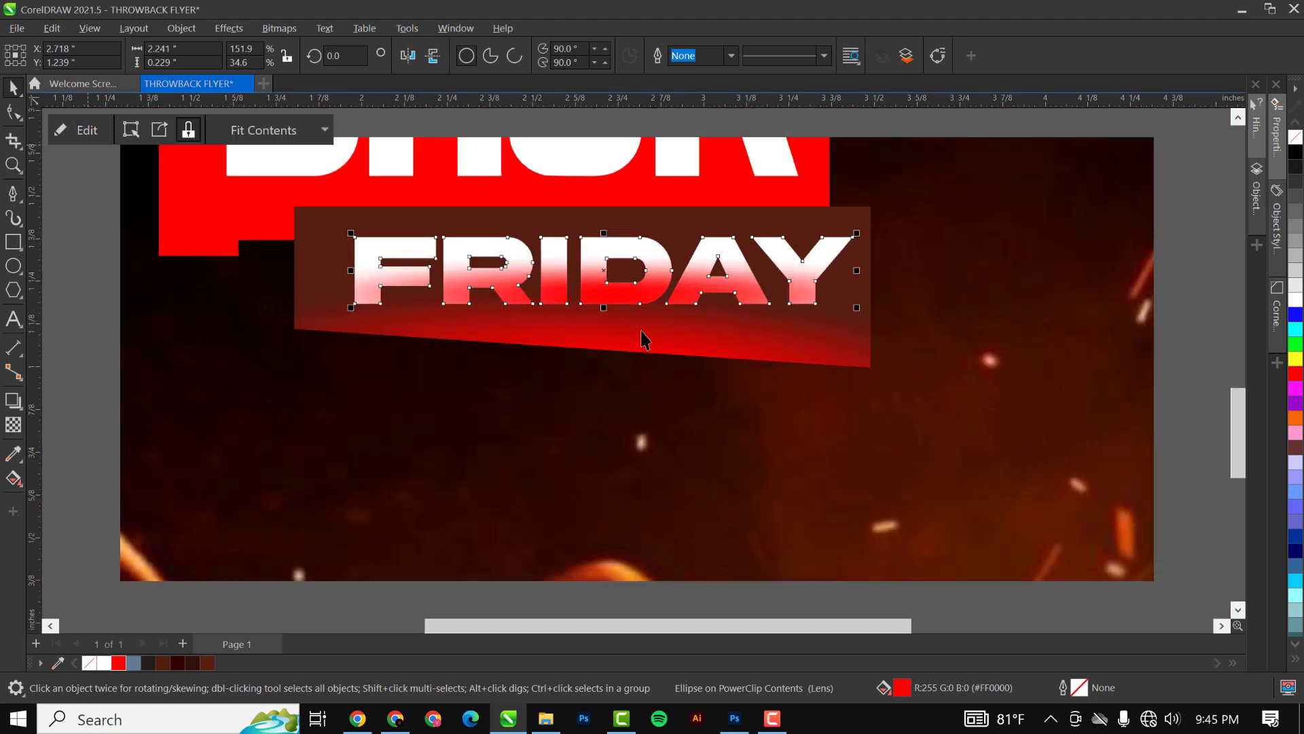
scroll(726, 331, down, 1)
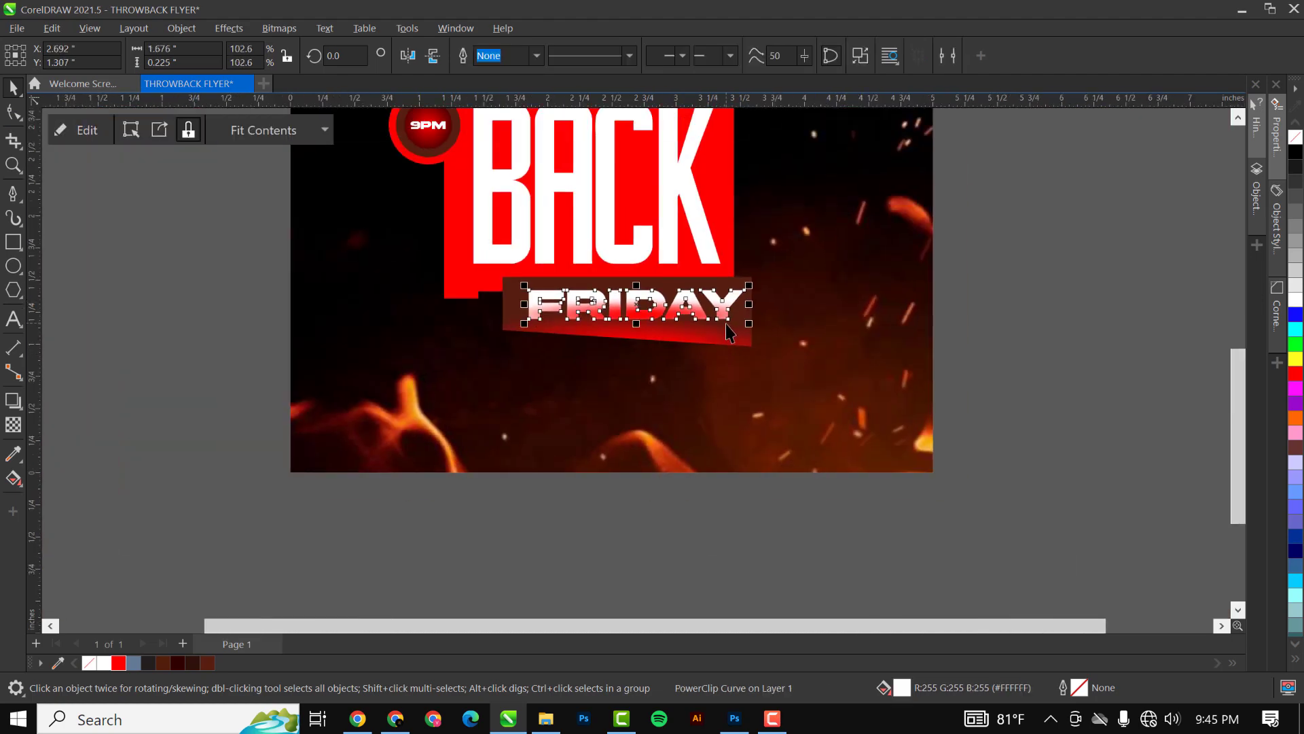
scroll(725, 324, down, 3)
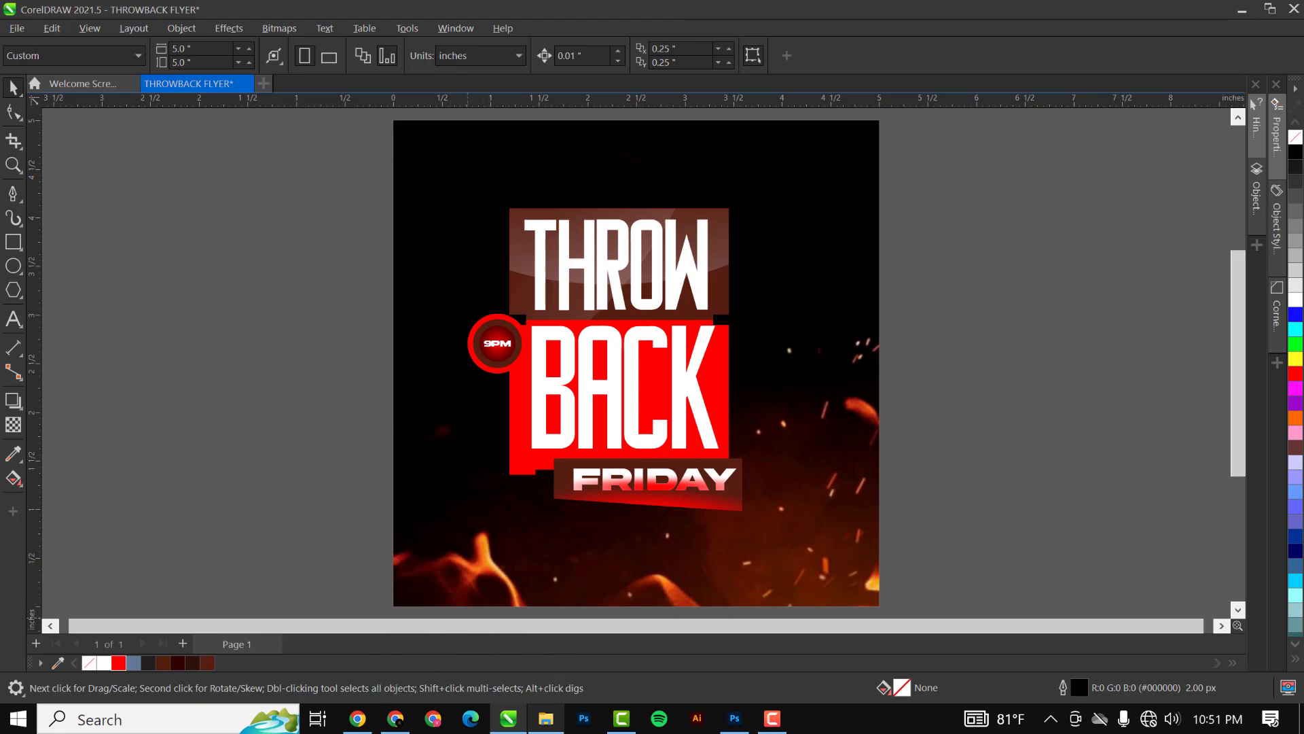
Import the red die picture My project (6) from the RESOURCE folder and scale it to about 2.26 by 2.94 inches
click(546, 718)
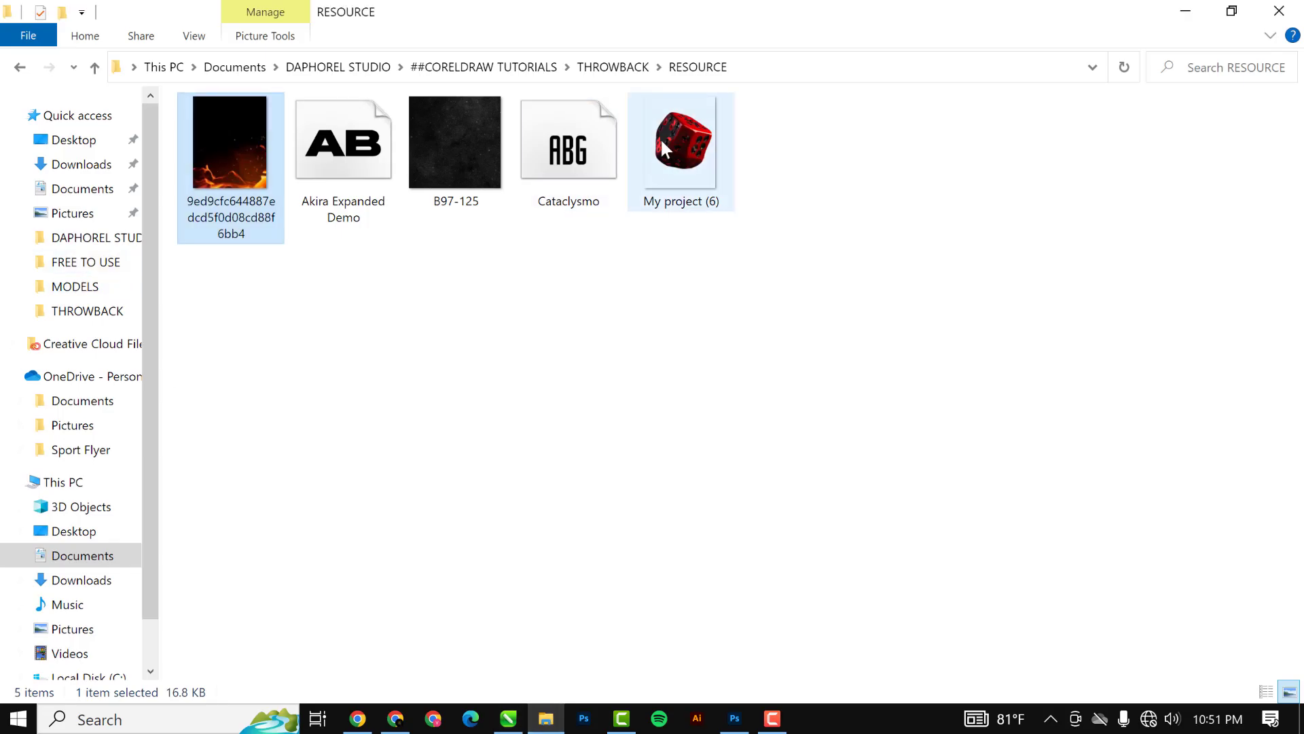
drag(682, 140, 245, 224)
scroll(481, 339, down, 3)
scroll(481, 338, down, 3)
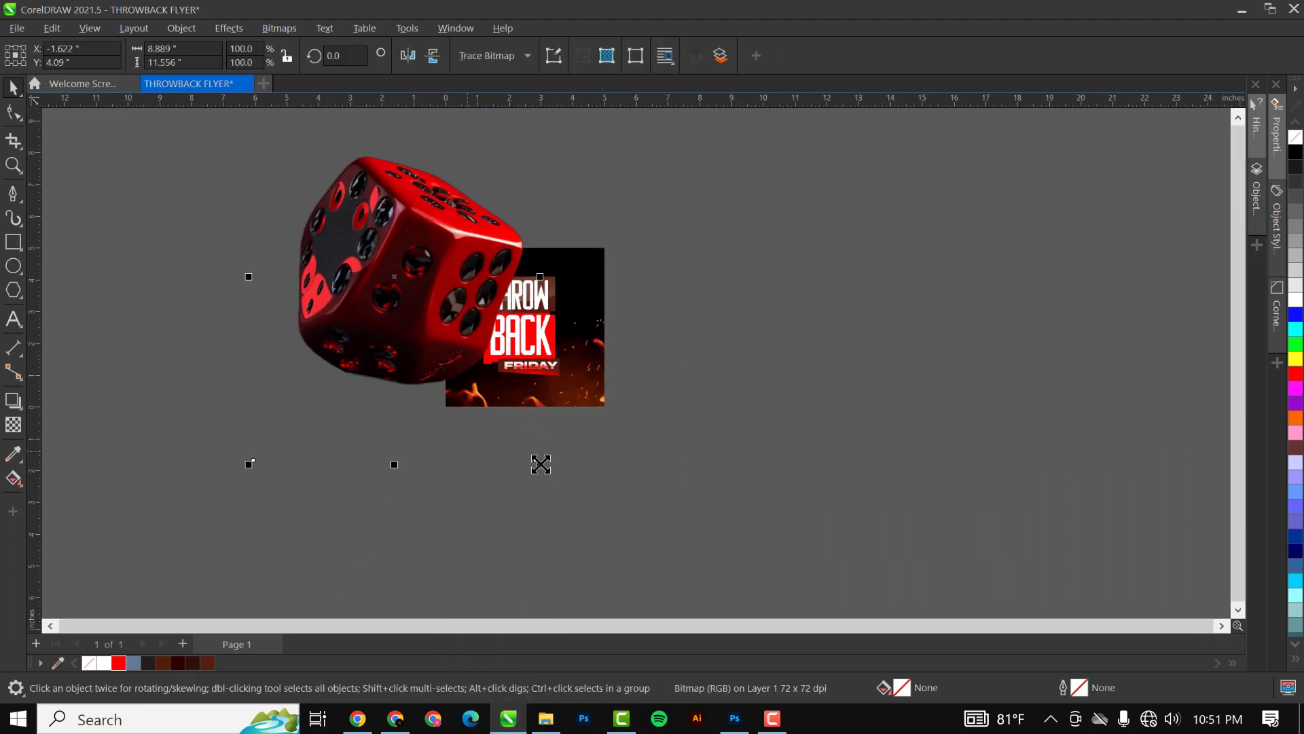
drag(541, 464, 432, 380)
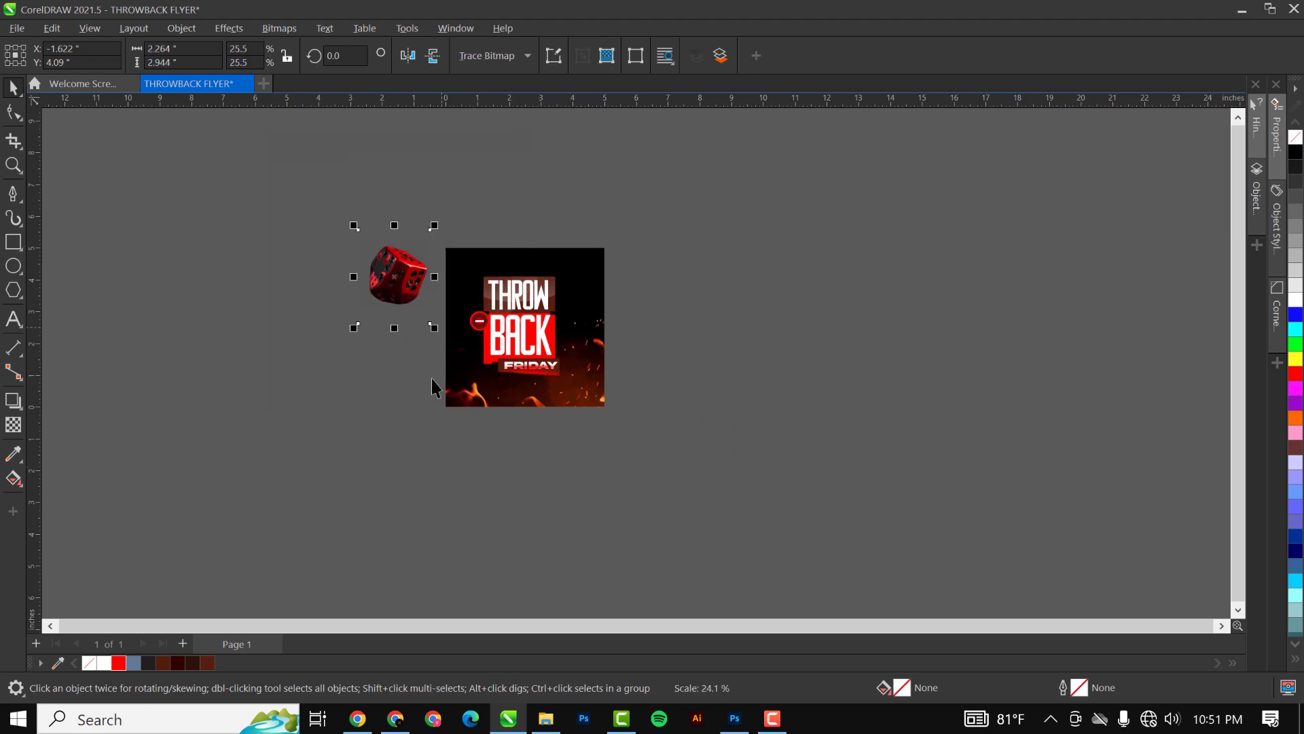
Position the die over the flyer's upper edge above THROW and place a duplicate on the flyer's right edge
drag(406, 279, 523, 230)
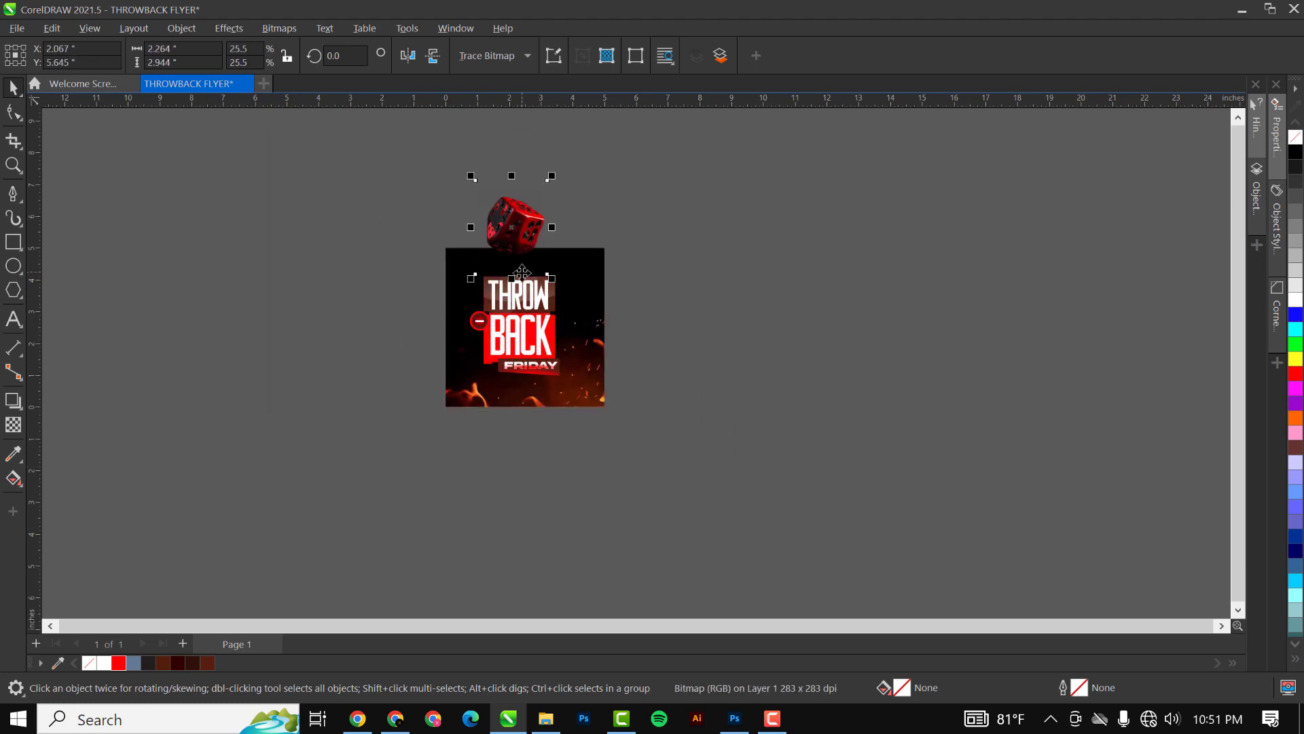
scroll(523, 228, up, 2)
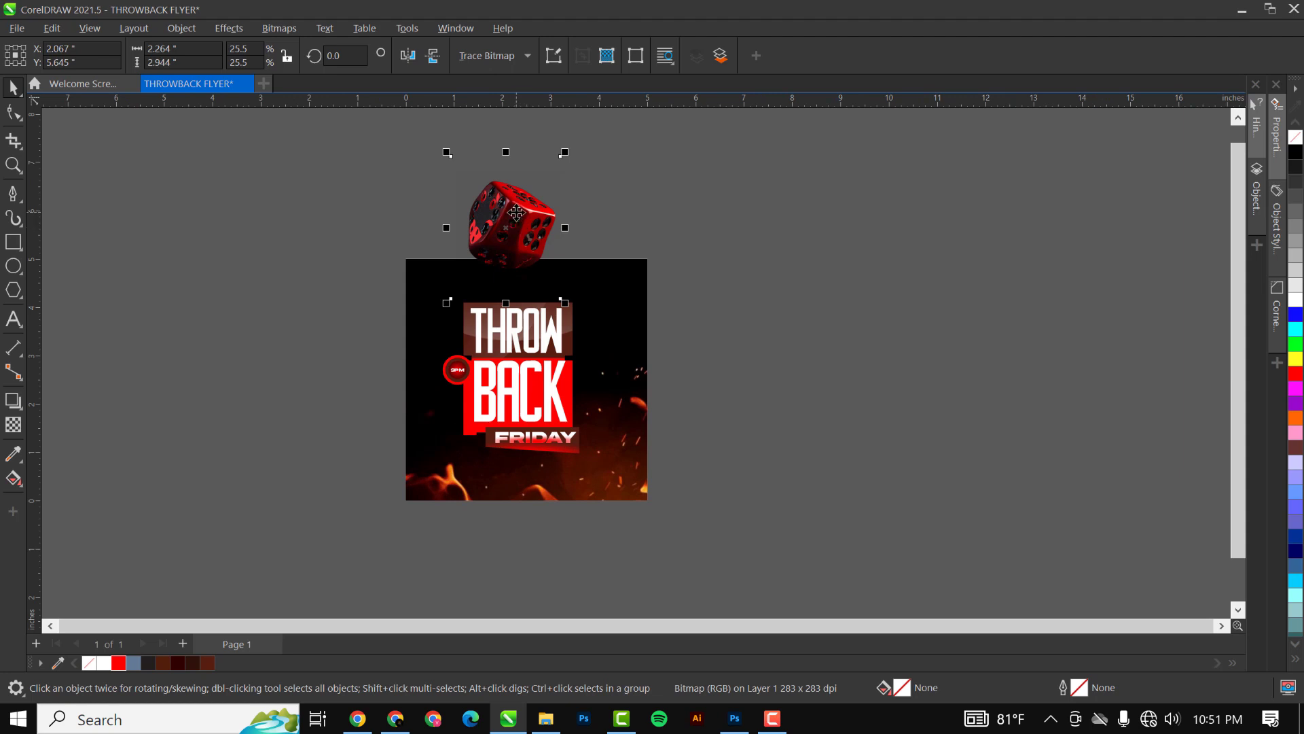
drag(517, 213, 675, 447)
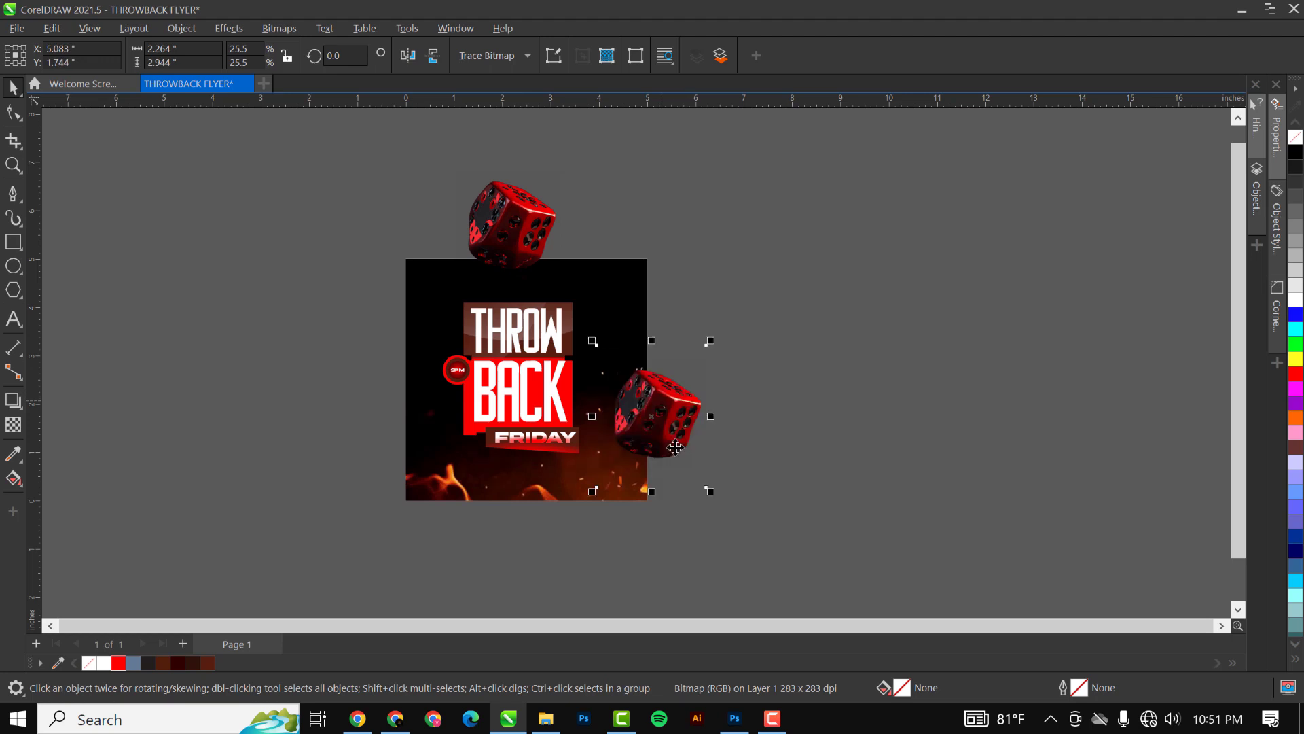
Copy the die above THROW and place the duplicate over the flyer's left edge beside BACK
click(541, 211)
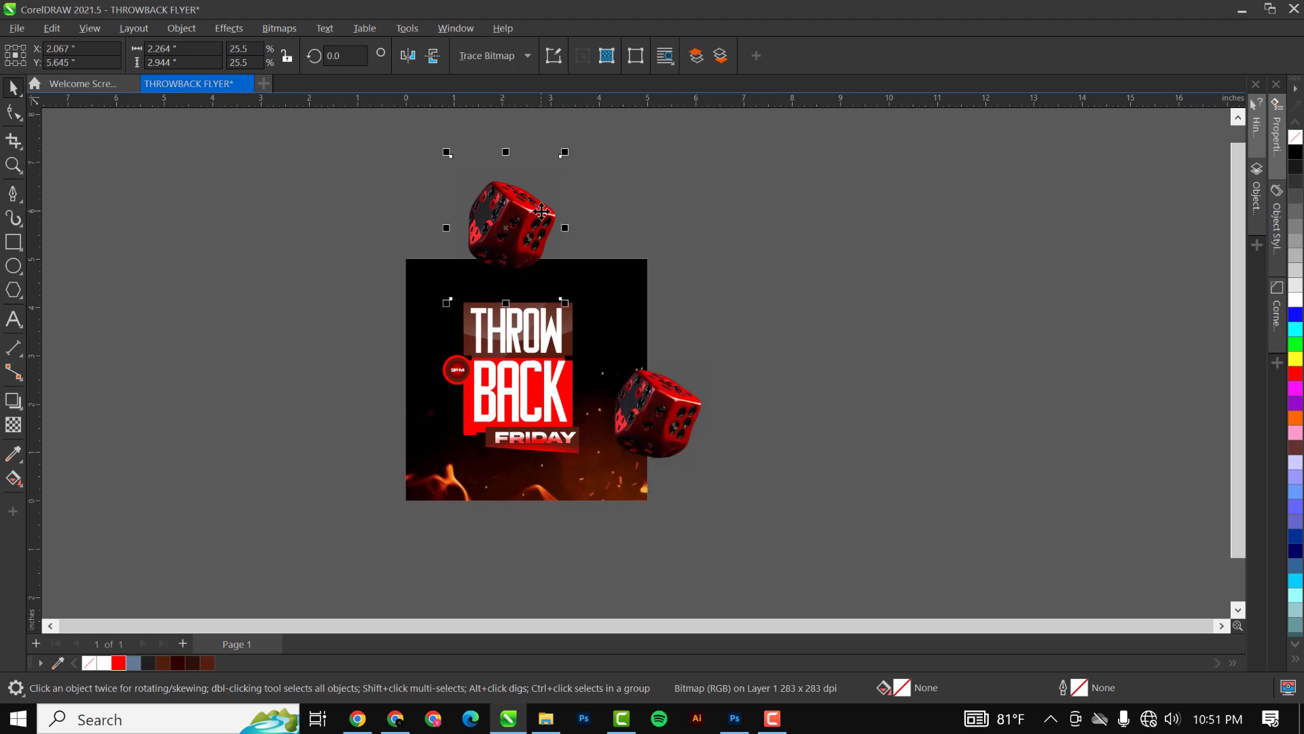
key(ctrl+c)
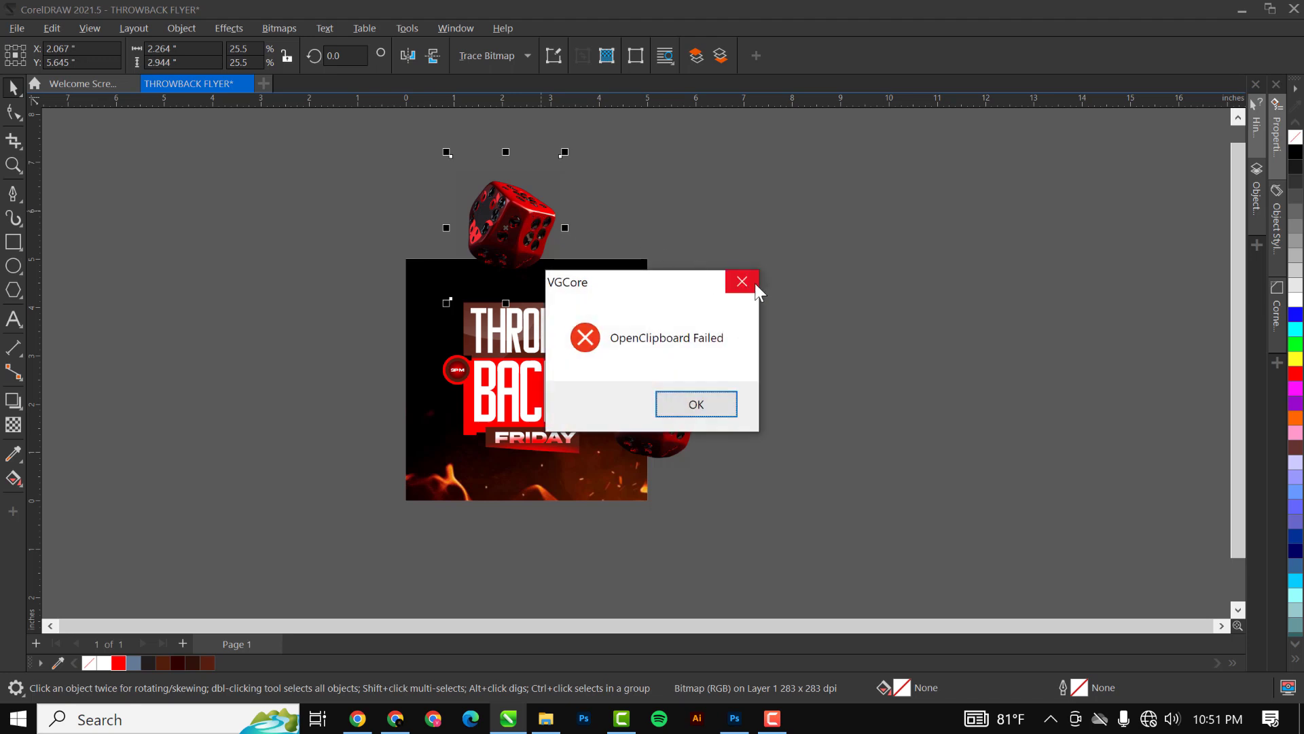
click(741, 282)
key(ctrl+c)
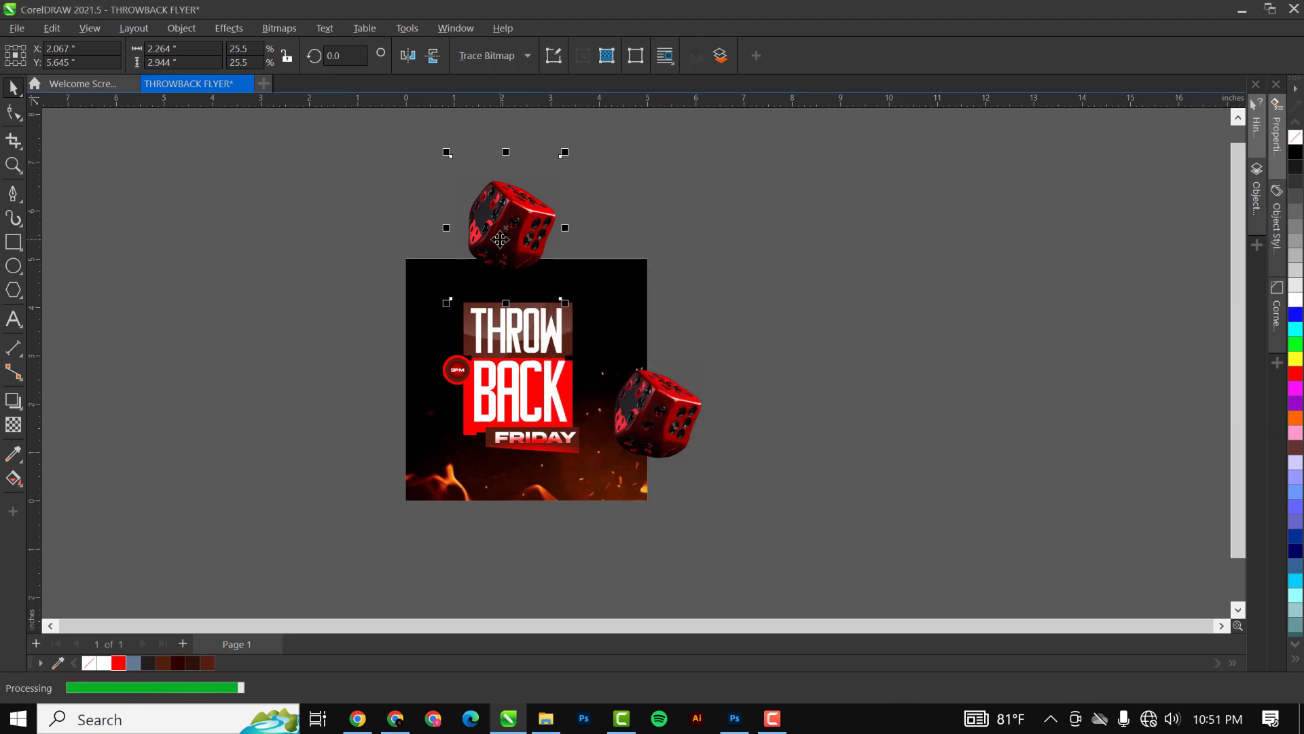
key(ctrl+v)
drag(517, 222, 387, 382)
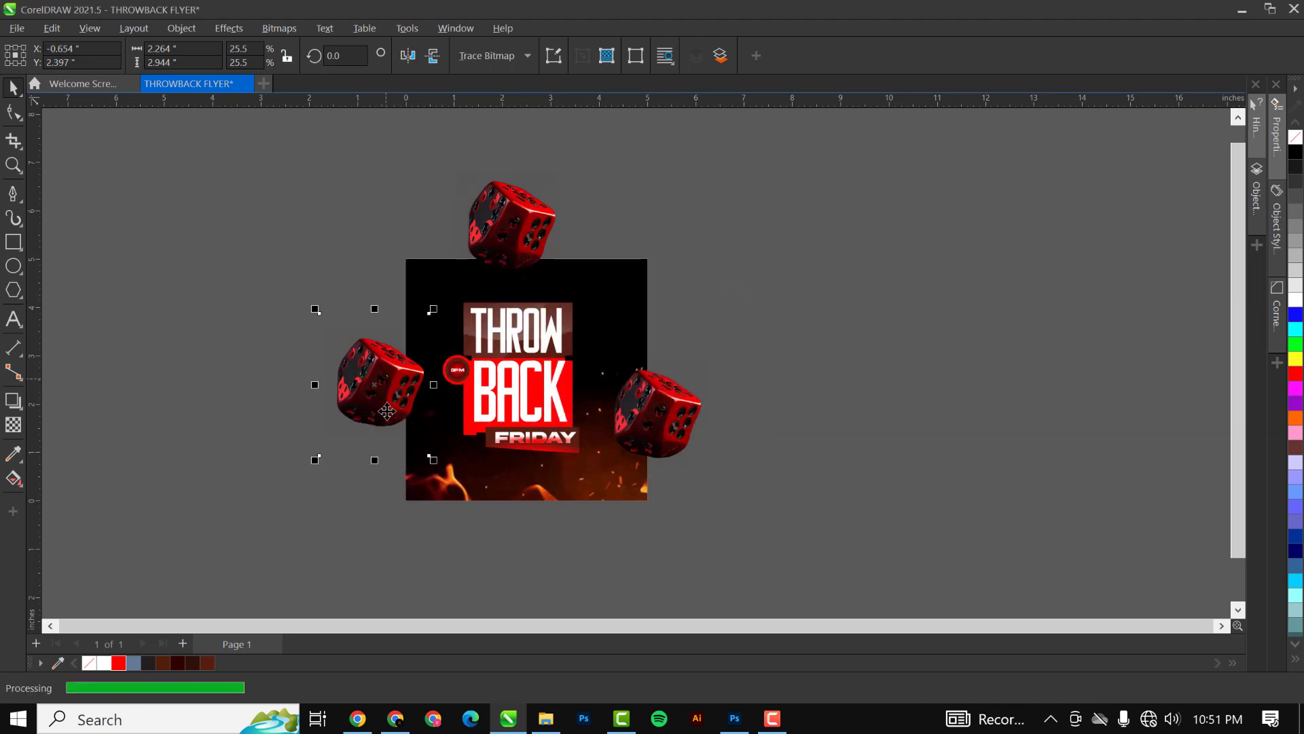
scroll(384, 413, up, 1)
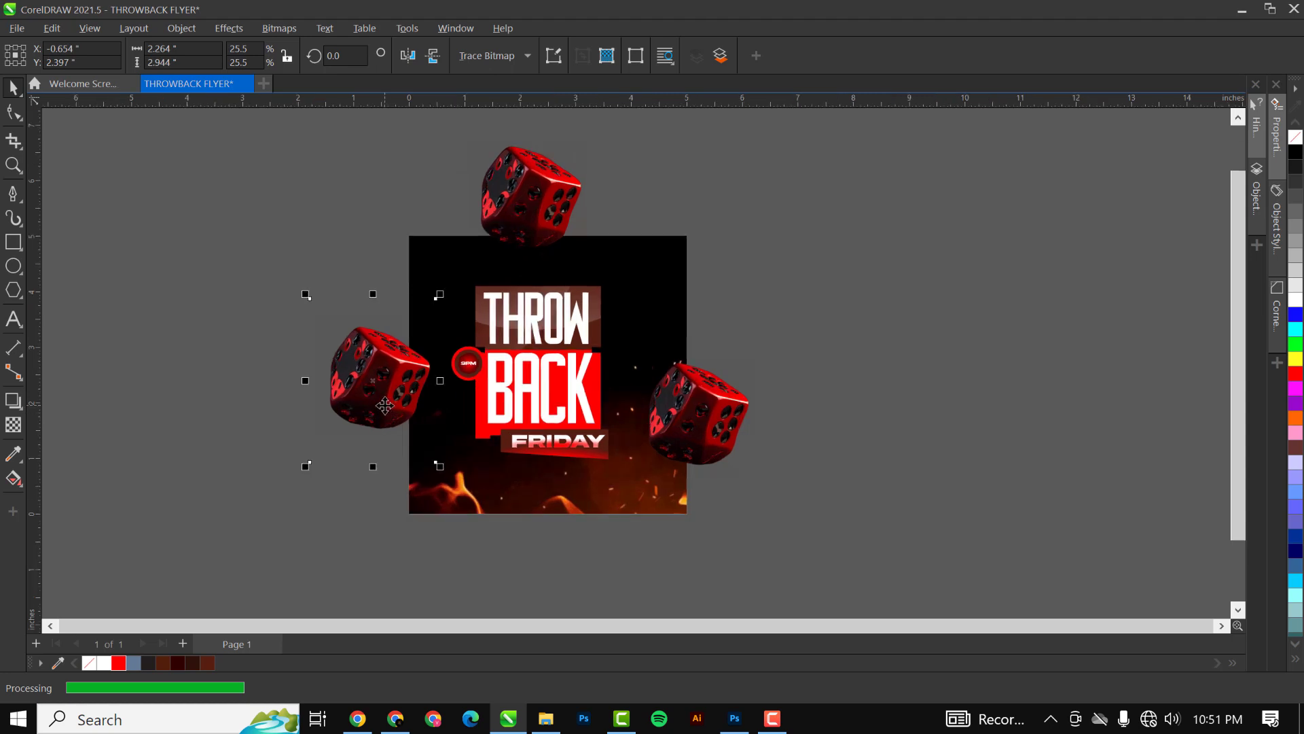
scroll(373, 385, up, 1)
drag(373, 385, 400, 404)
Rotate the upper die to about 323 degrees, remove the unrotated copy beneath it, and position it over the flyer's upper edge
click(547, 161)
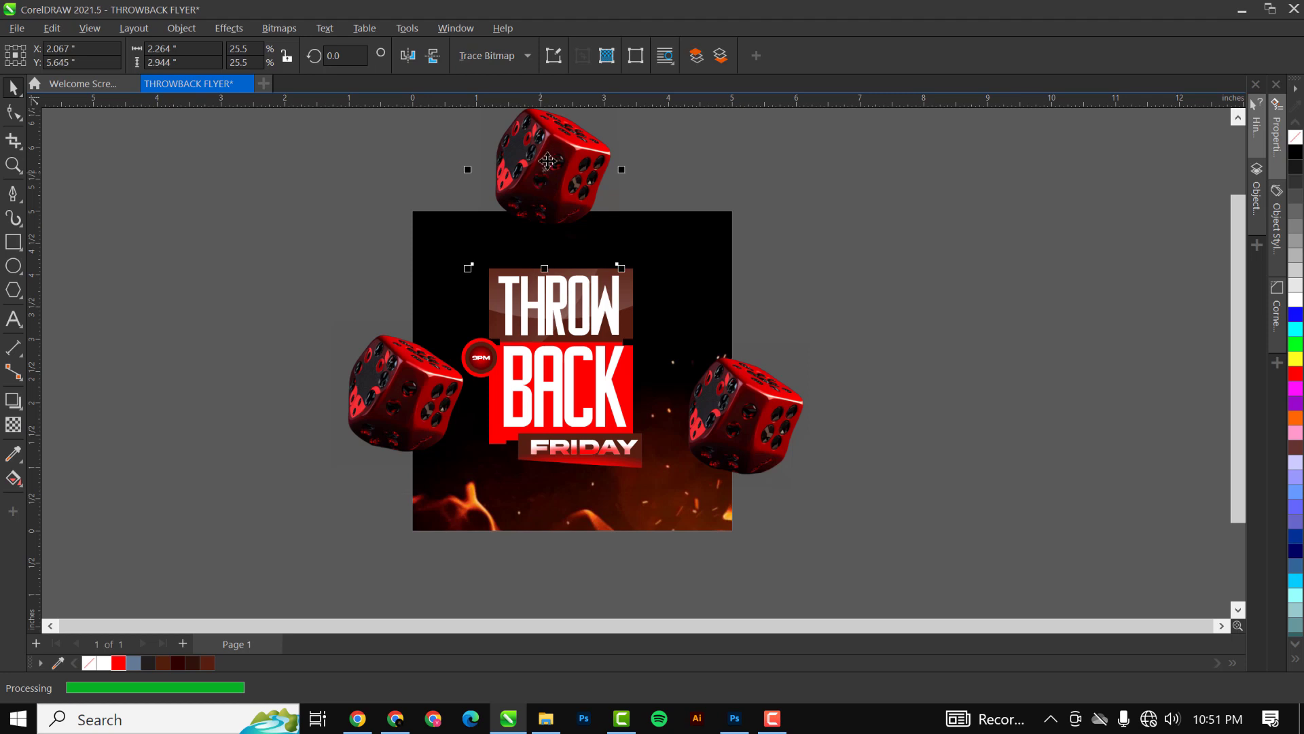
drag(551, 158, 558, 167)
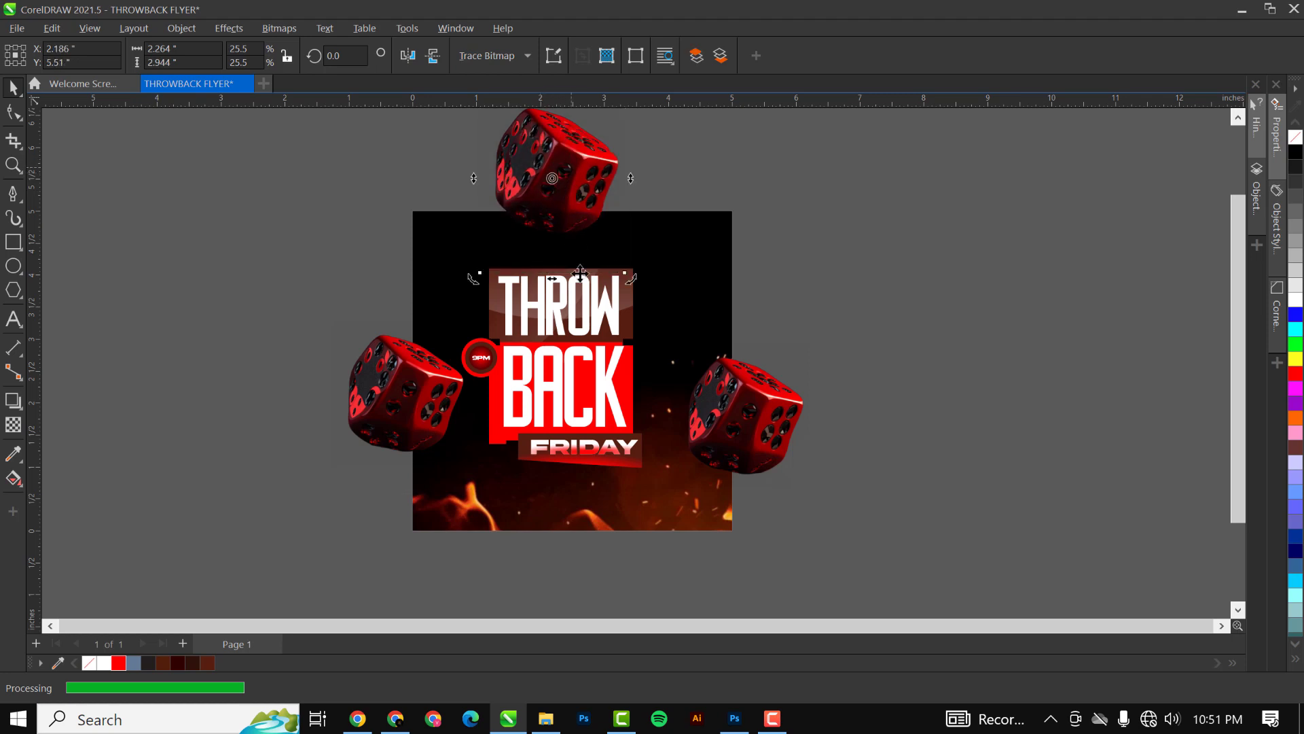
drag(625, 279, 555, 319)
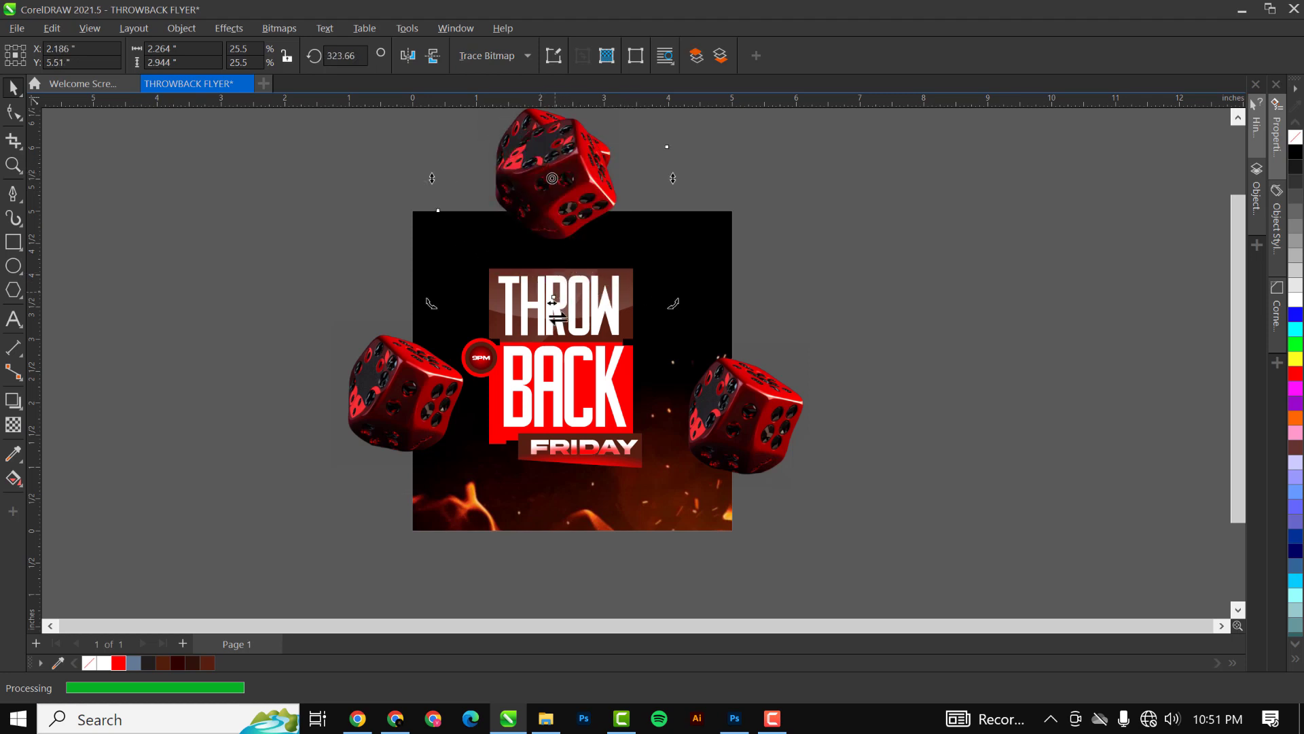
drag(587, 196, 583, 208)
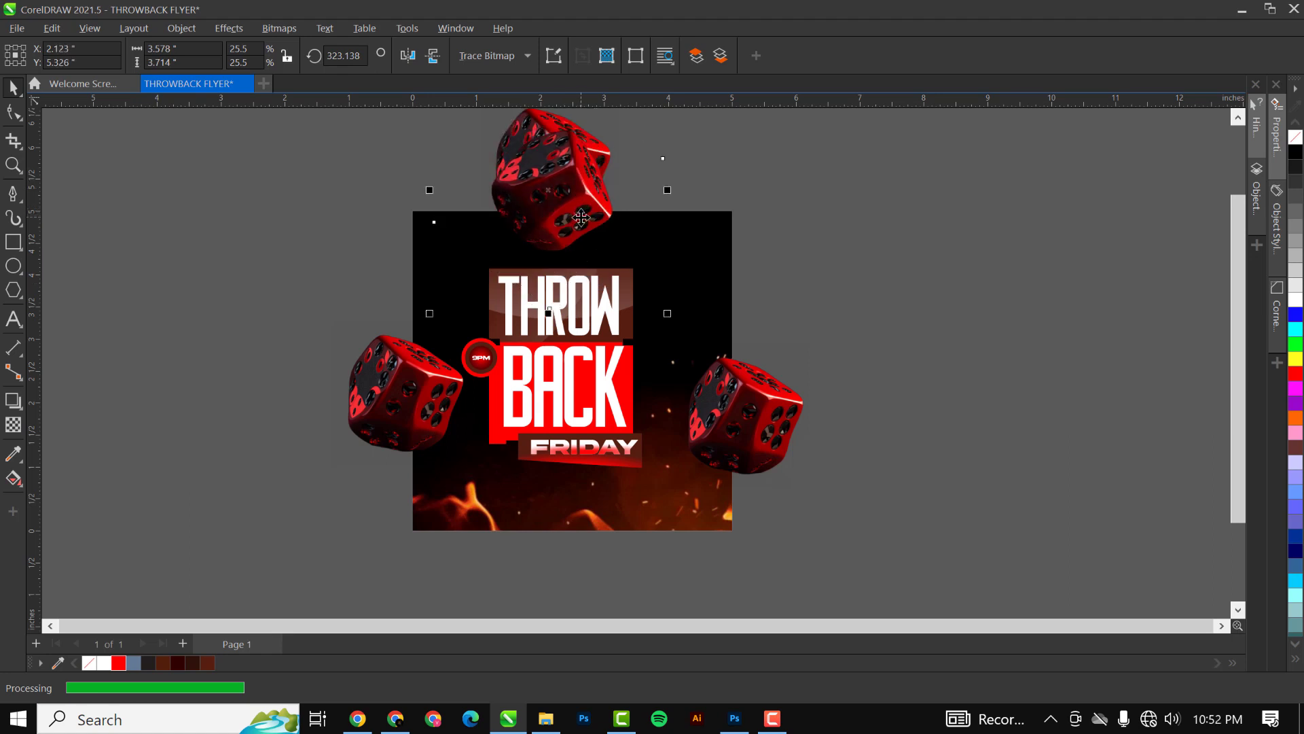
drag(566, 160, 746, 172)
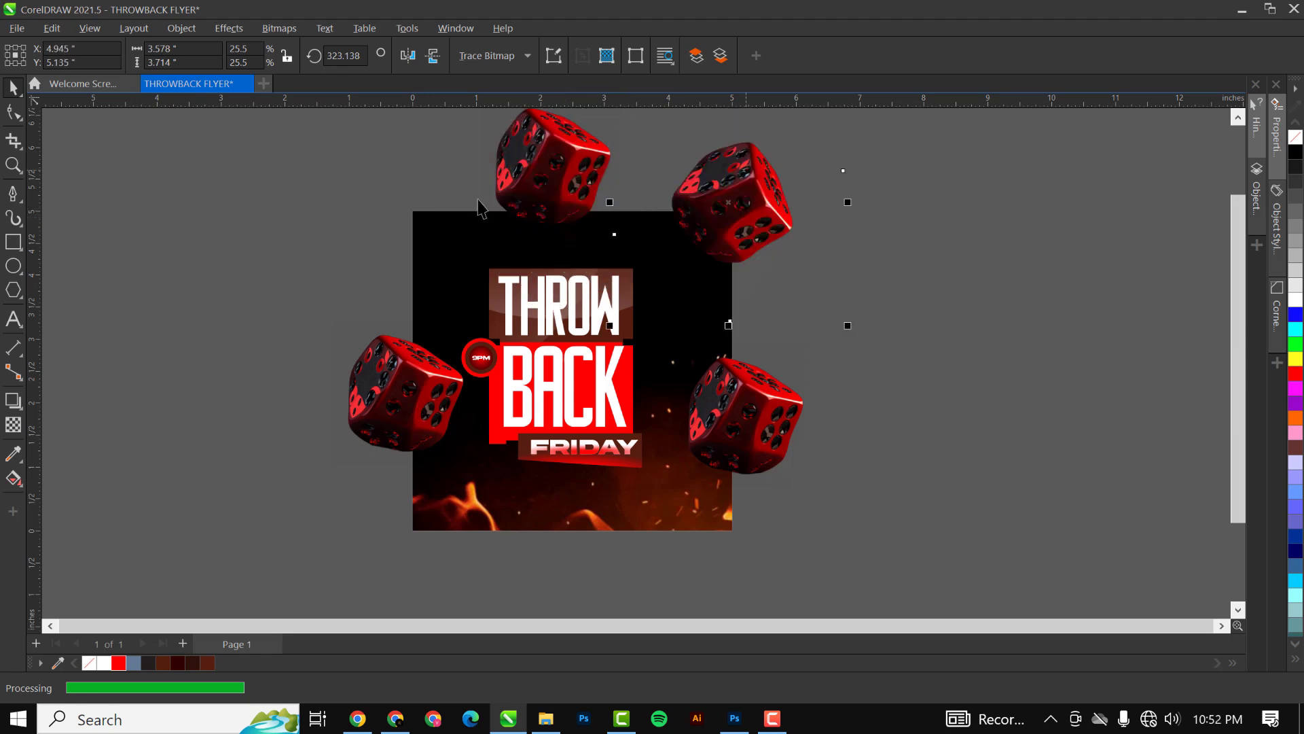
click(551, 155)
drag(550, 155, 572, 201)
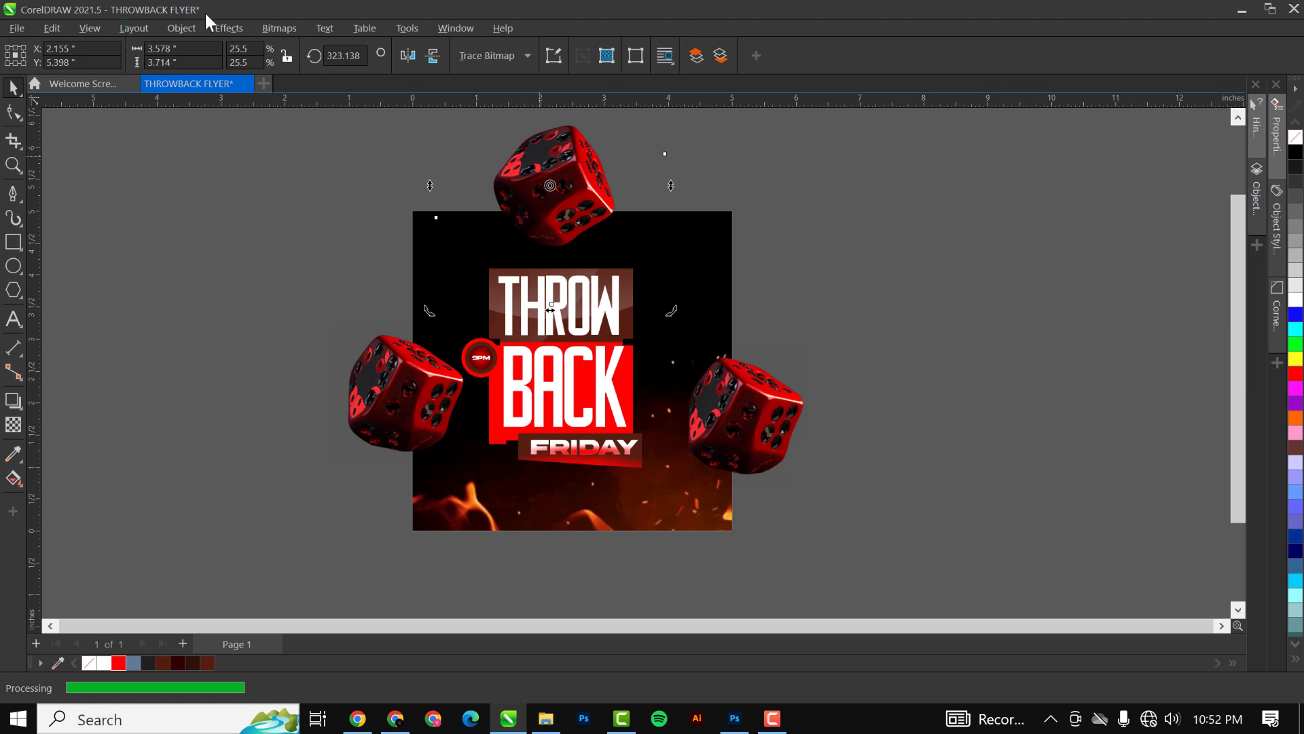
Apply a Motion Blur to the upper die with distance 27 and direction 286
click(225, 26)
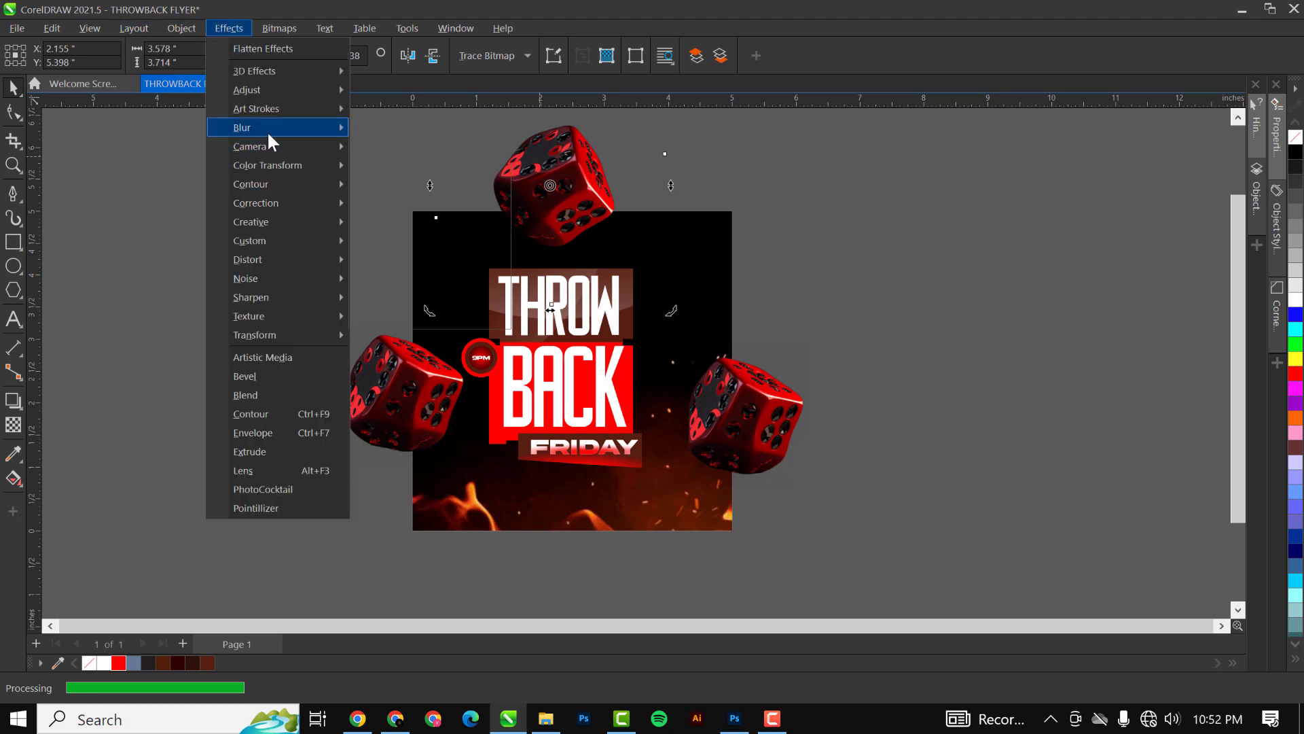
mouse_move(268, 132)
click(394, 223)
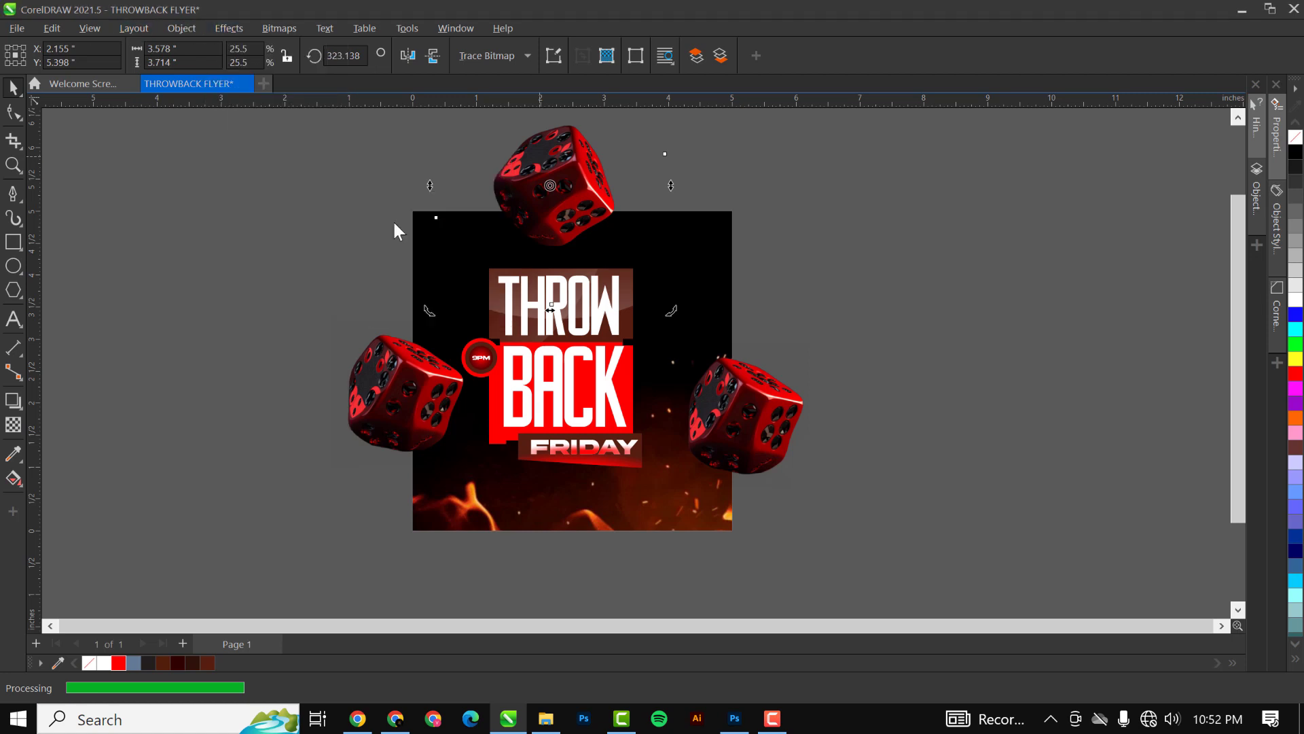
drag(608, 238, 1014, 151)
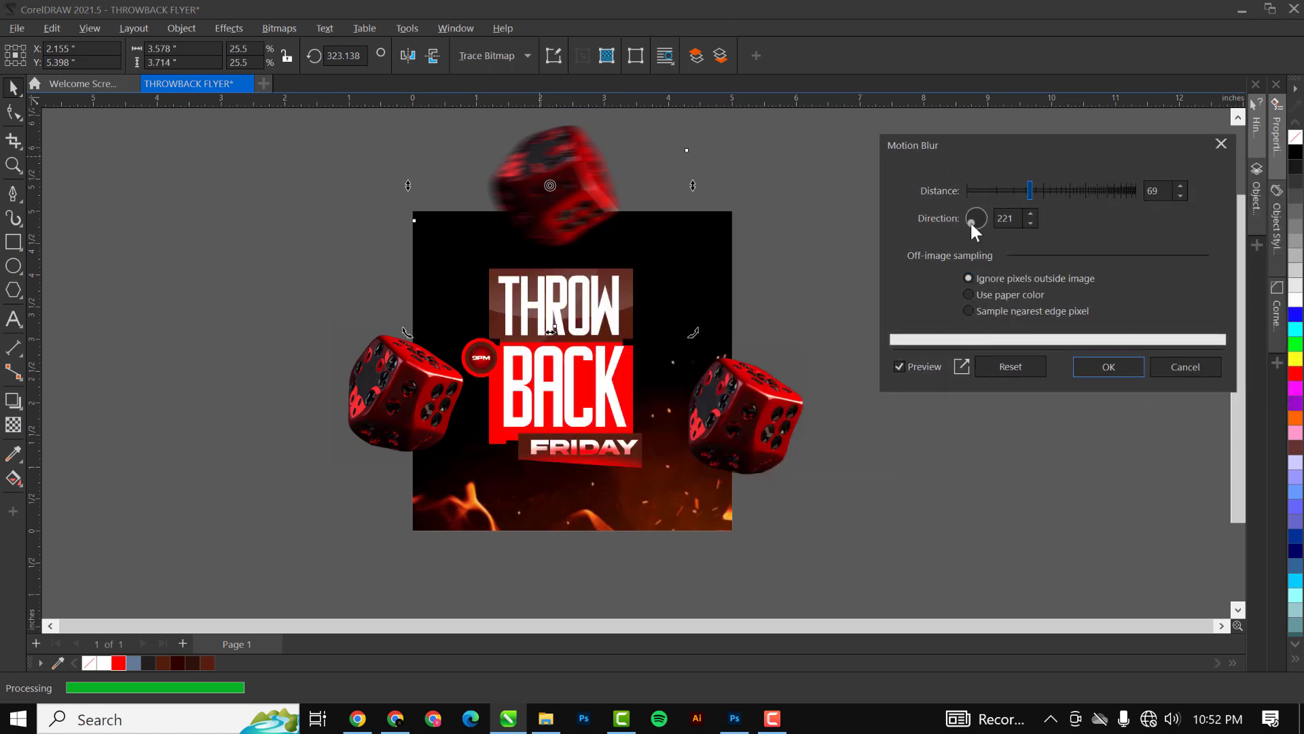
drag(970, 221, 979, 223)
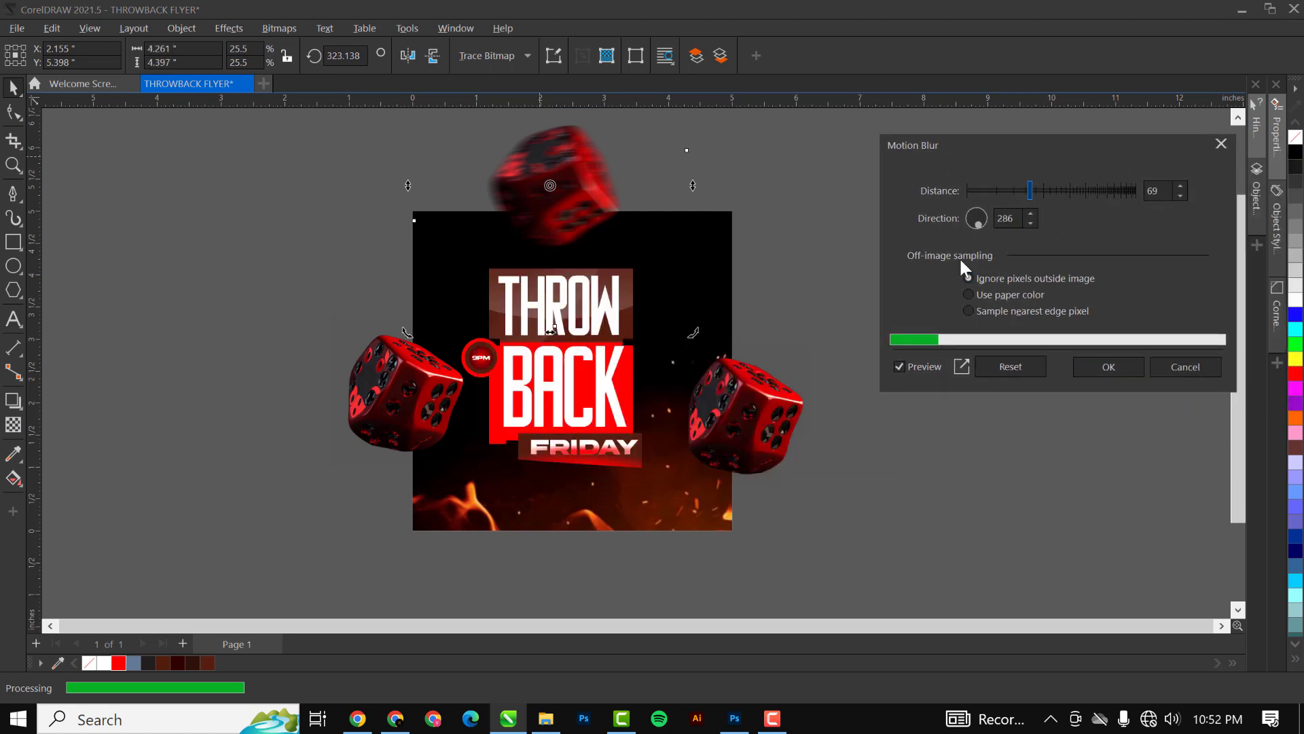
click(998, 193)
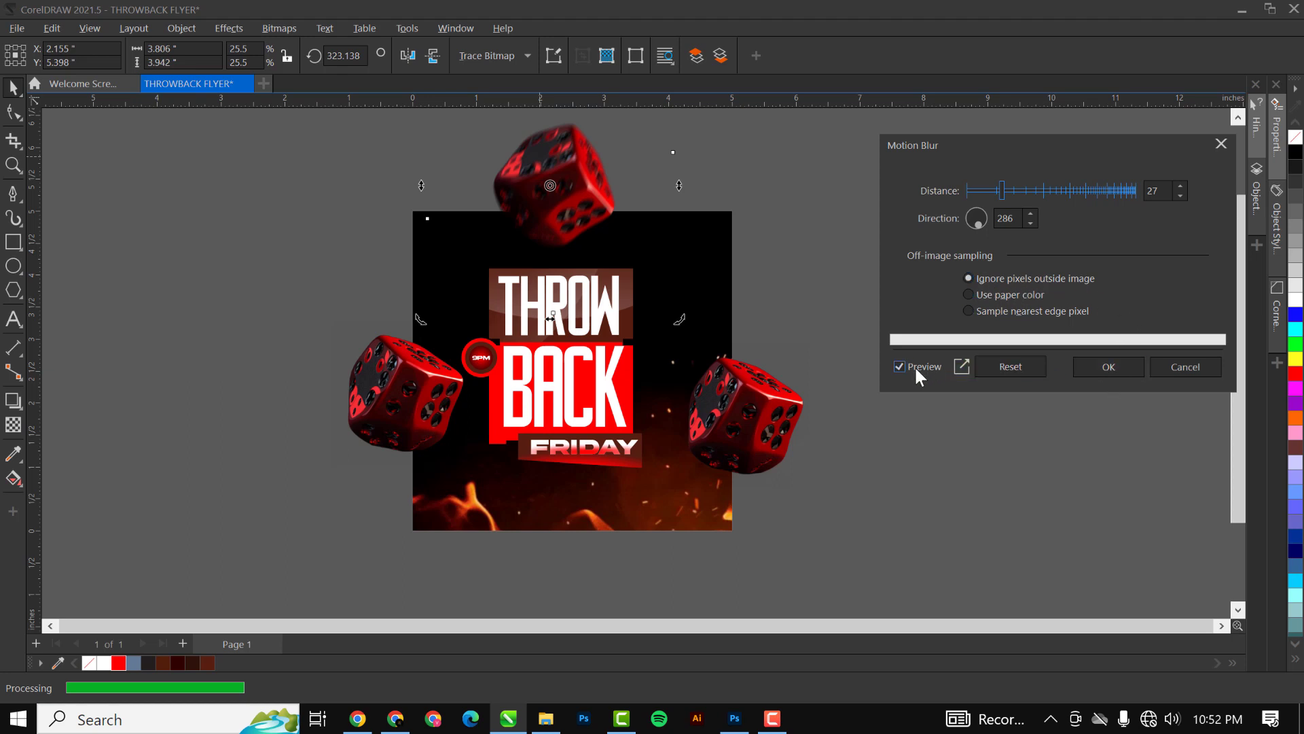
click(1094, 365)
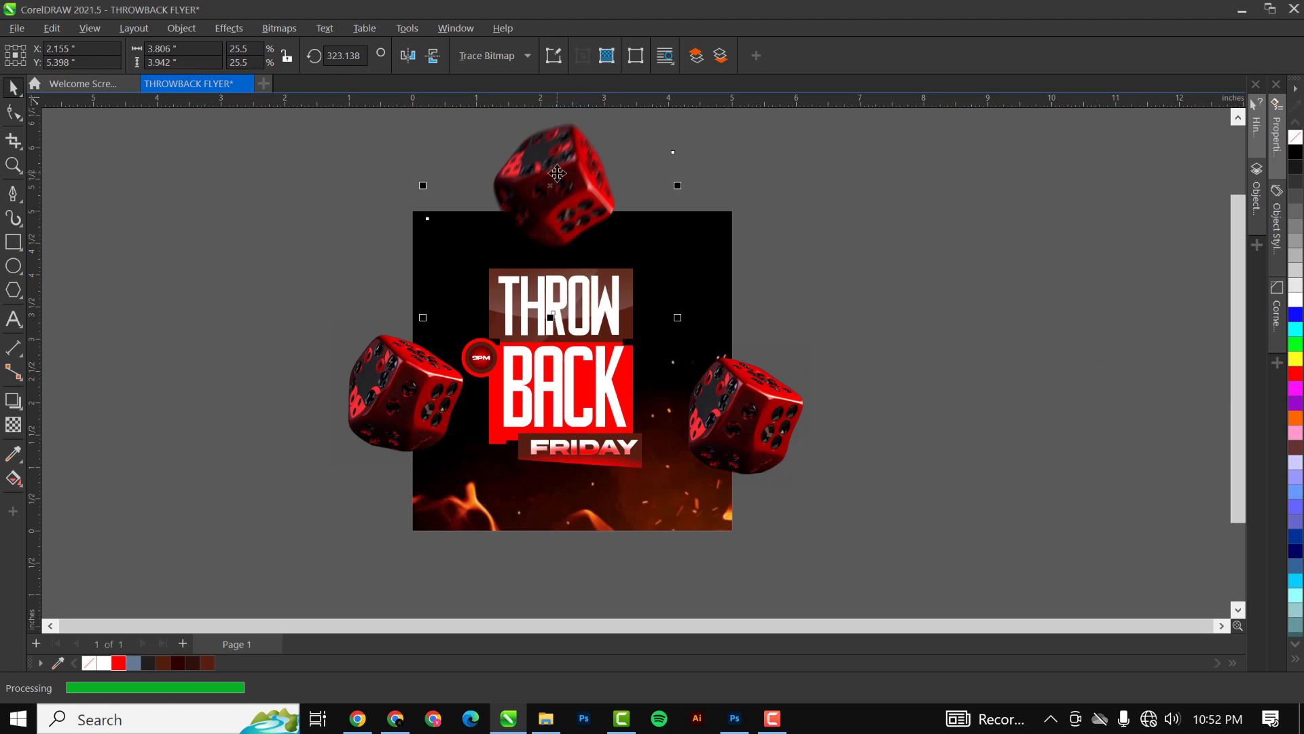
Cut the blurred upper die, paste it inside the fire background's PowerClip, and finish editing
drag(560, 172, 707, 167)
key(ctrl+z)
key(ctrl+x)
double_click(577, 224)
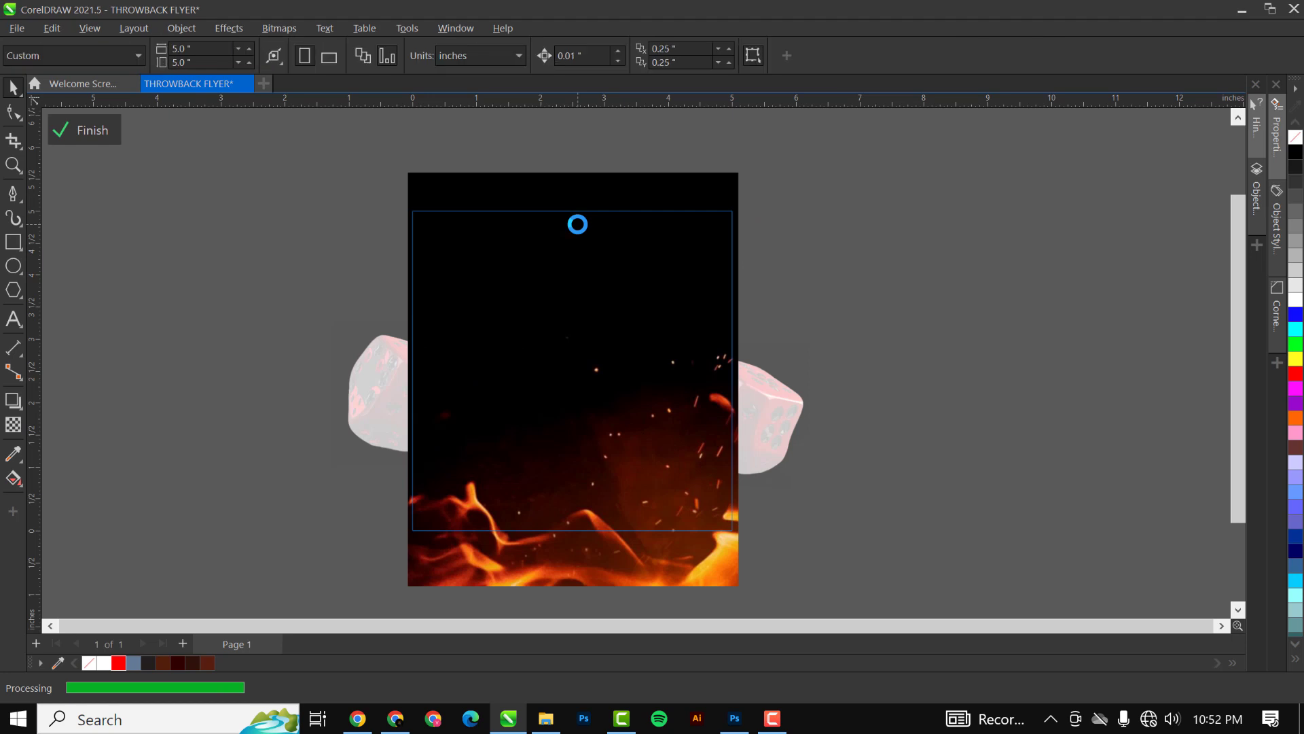
key(ctrl+v)
ctrl+click(955, 308)
click(955, 308)
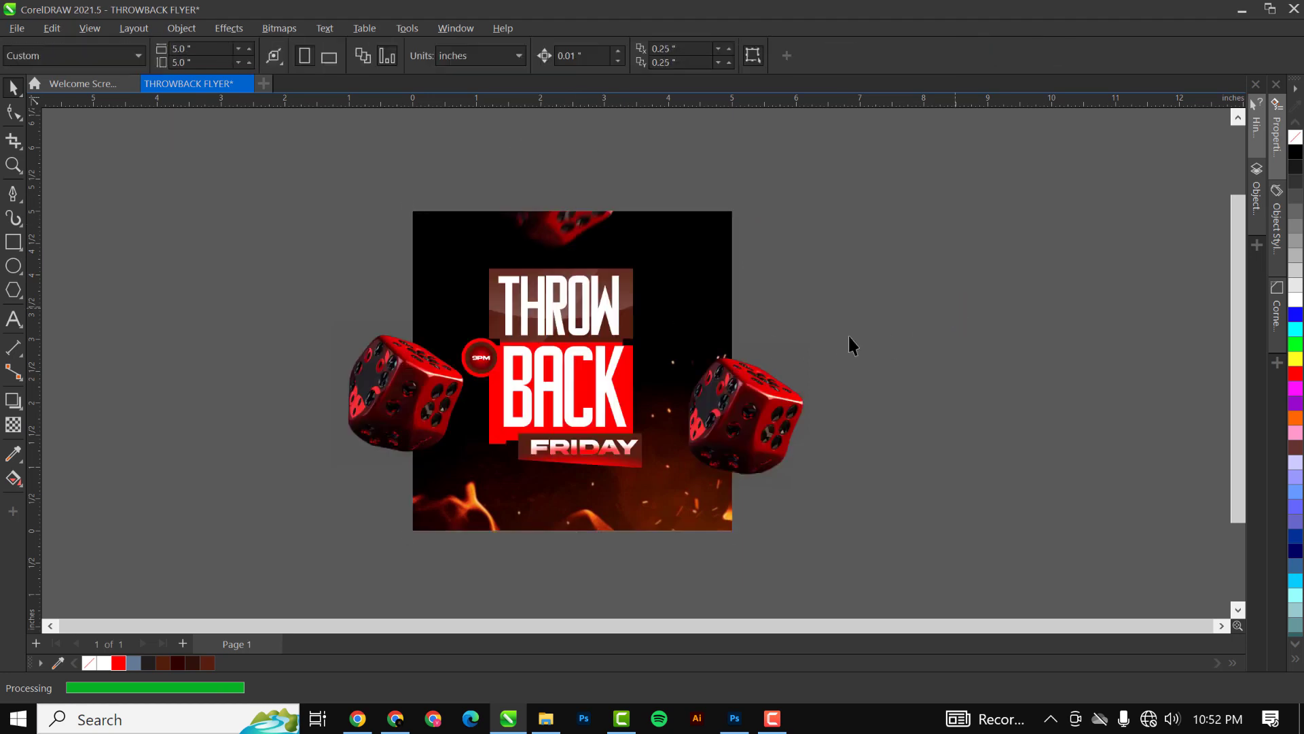
Move the right-hand die down to the flyer's lower-right corner and enlarge it to about 2.77 by 3.60 inches
click(424, 416)
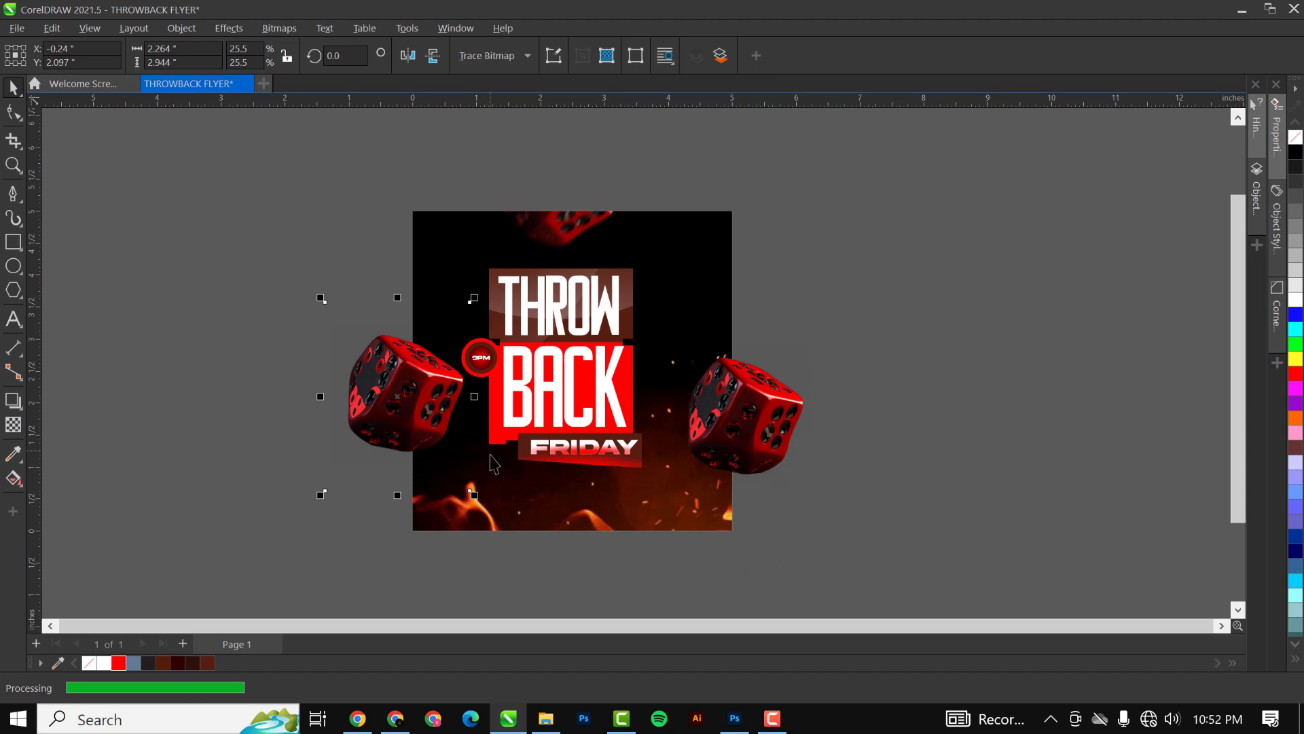
click(736, 411)
drag(736, 411, 725, 501)
drag(806, 397, 819, 378)
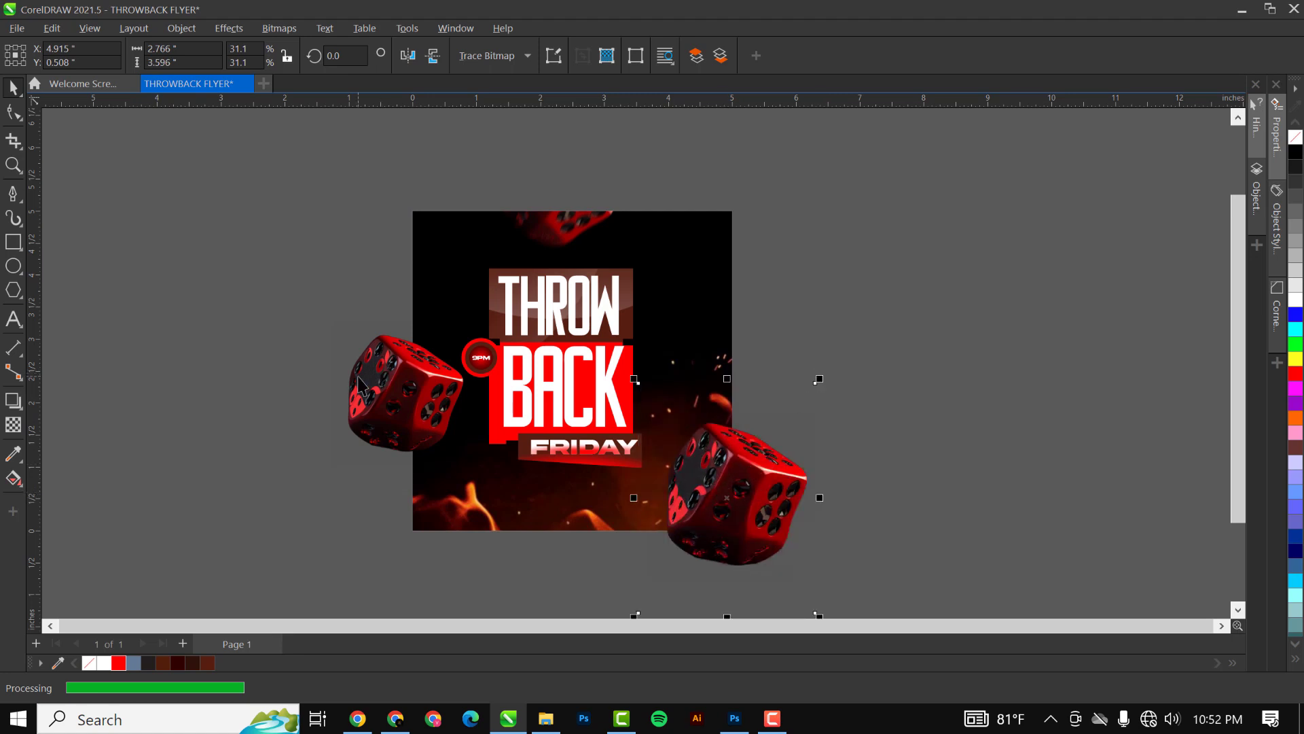
Apply a Motion Blur to the die on the flyer's left edge with distance 46 and direction 286
click(400, 406)
click(238, 27)
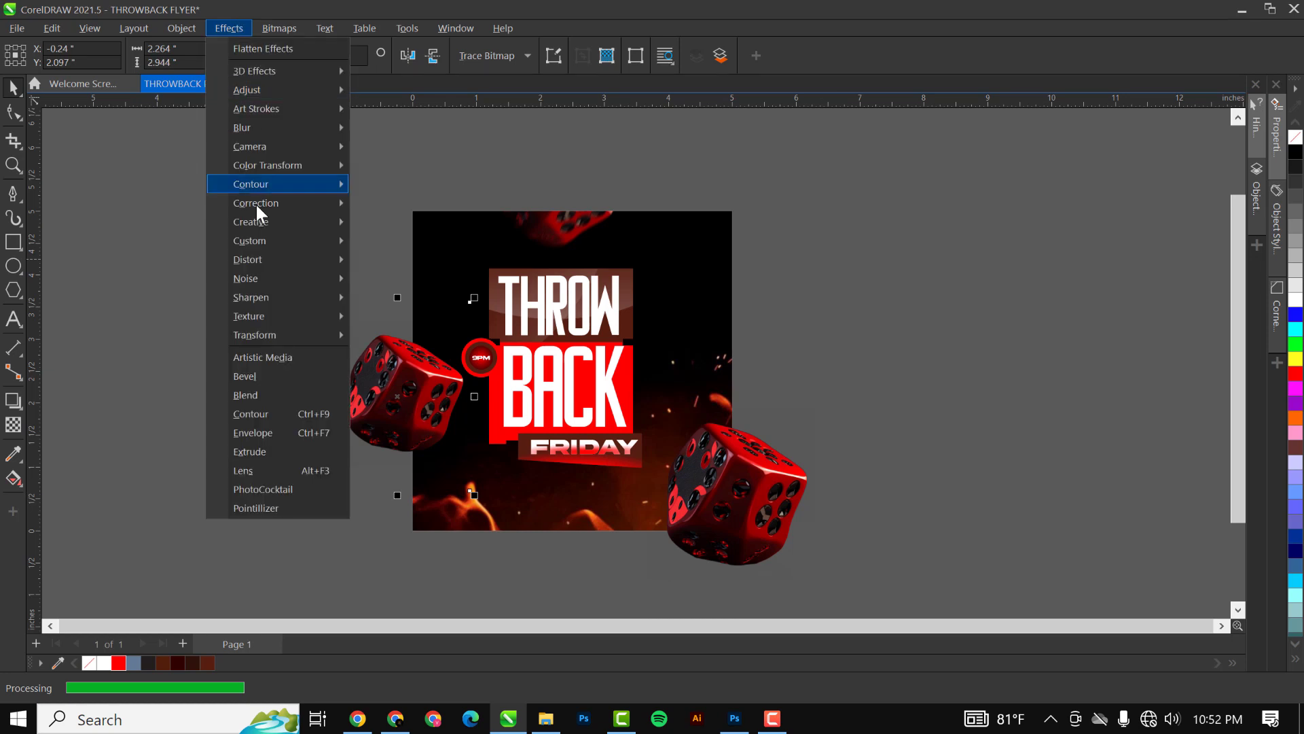
mouse_move(268, 127)
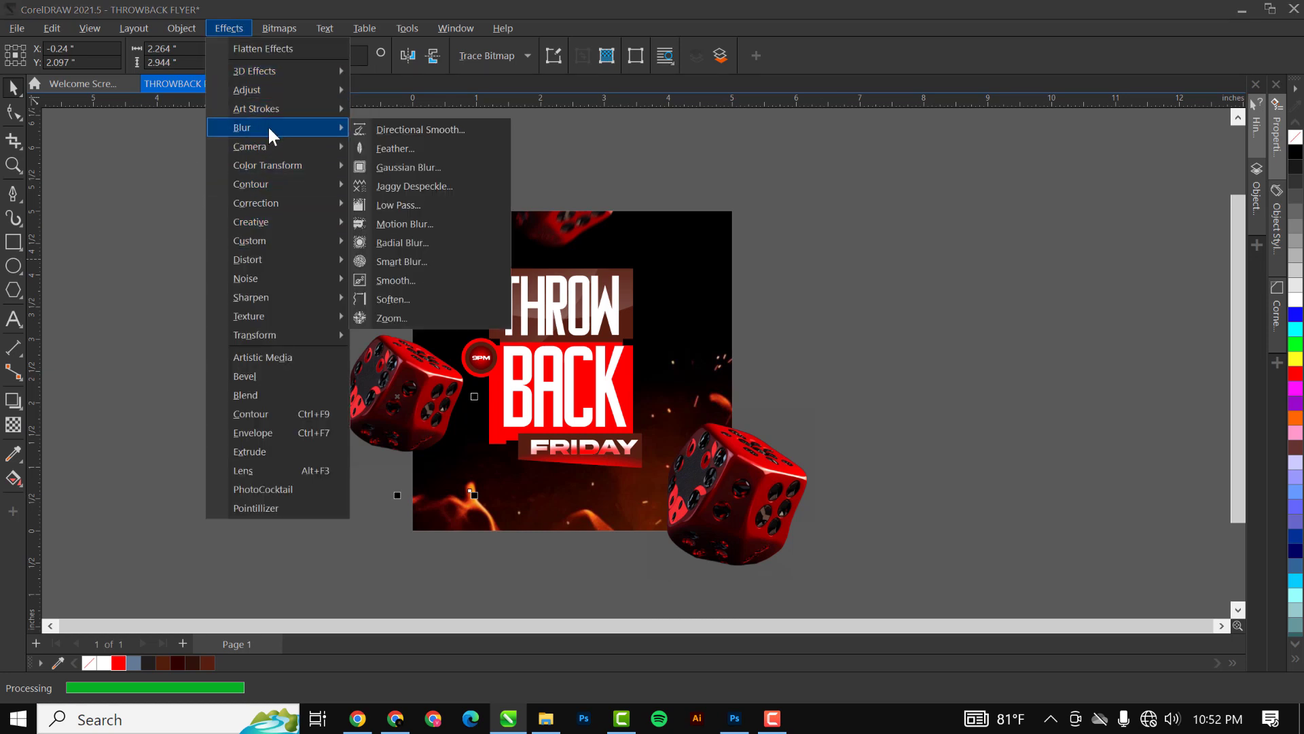
click(413, 220)
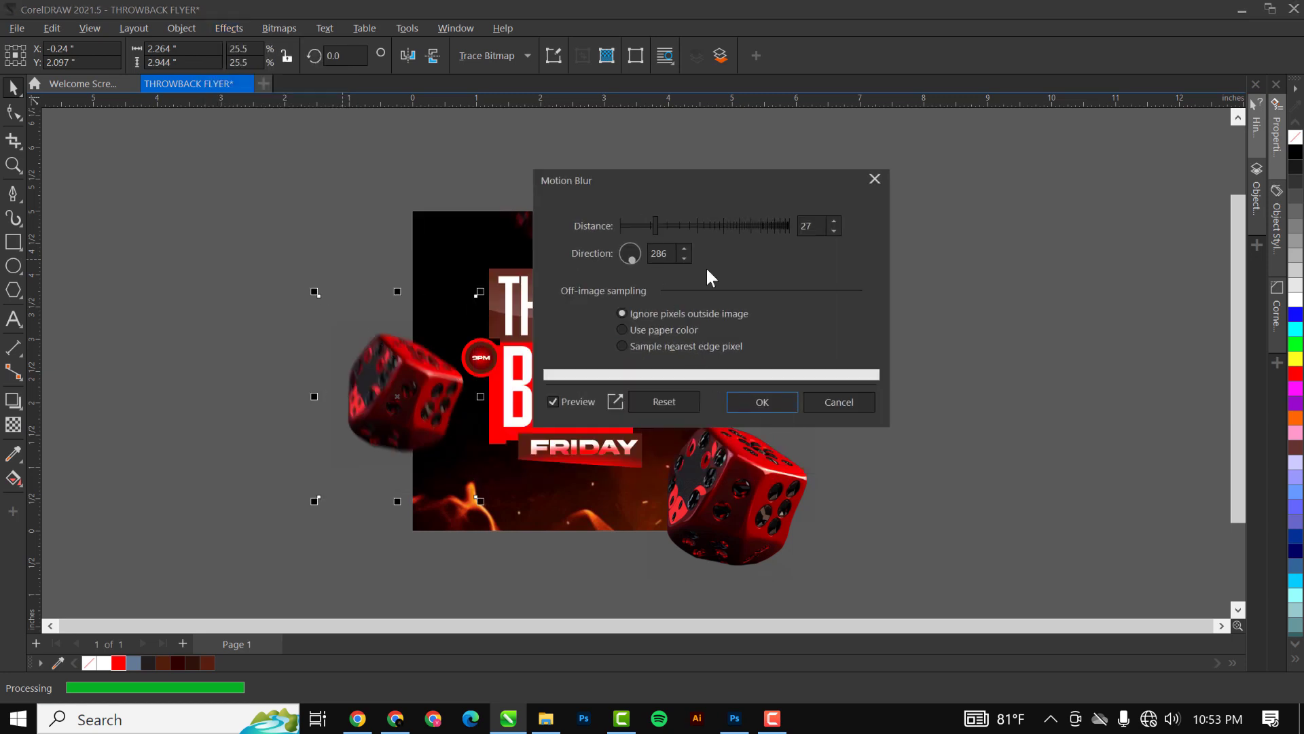
click(656, 224)
drag(661, 224, 670, 224)
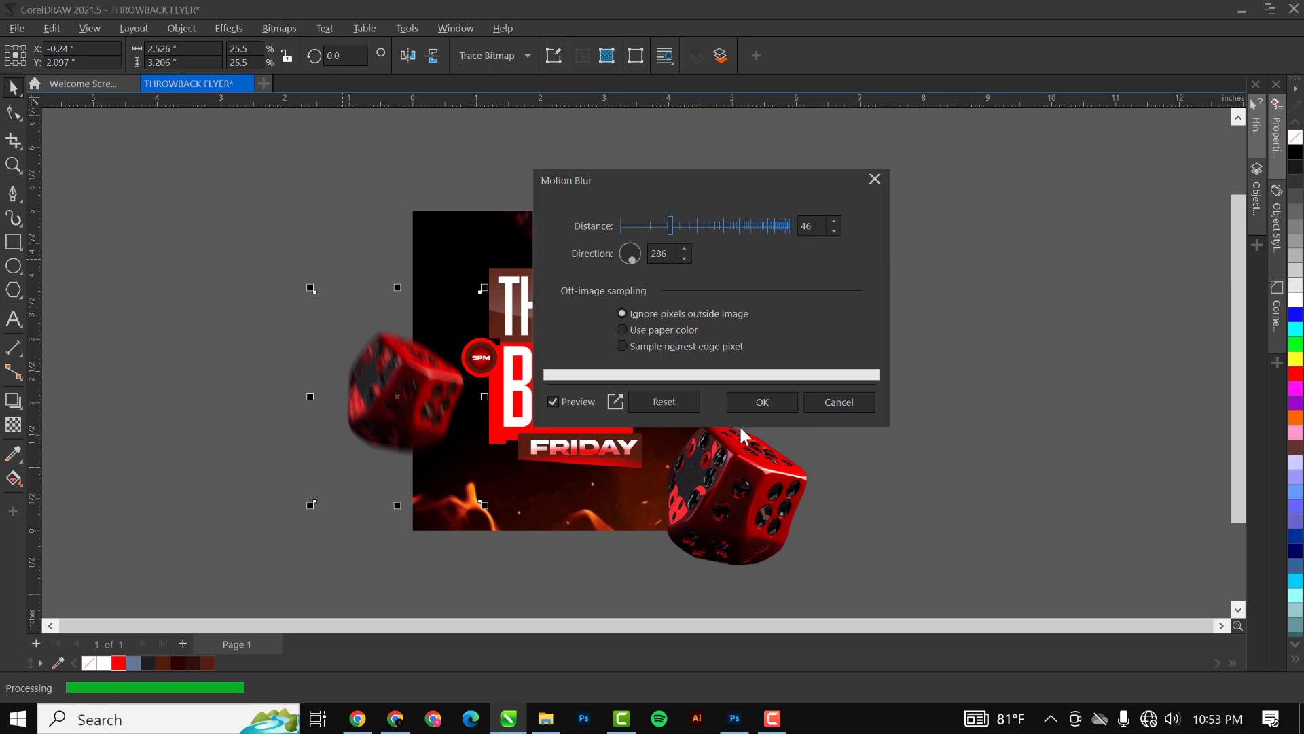
click(768, 401)
Apply a Motion Blur to the large lower-right die with distance 53 and direction 286
click(736, 546)
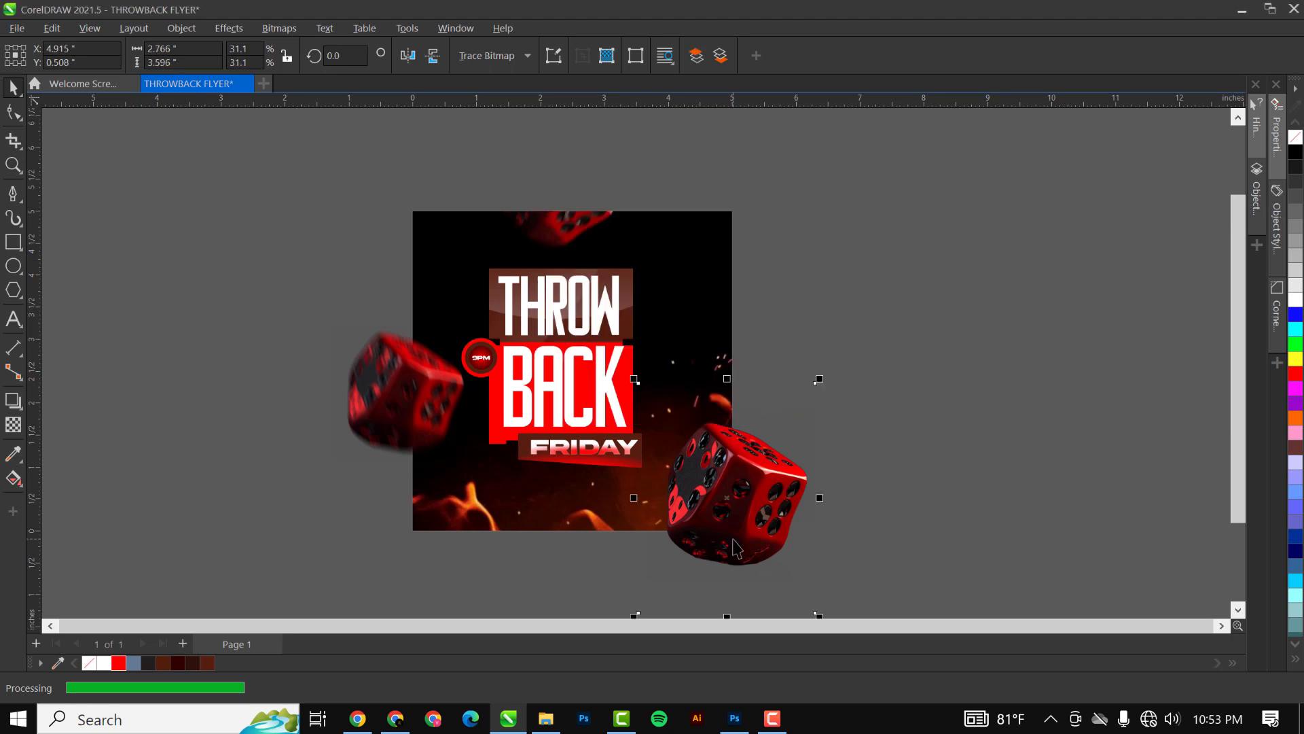
click(231, 26)
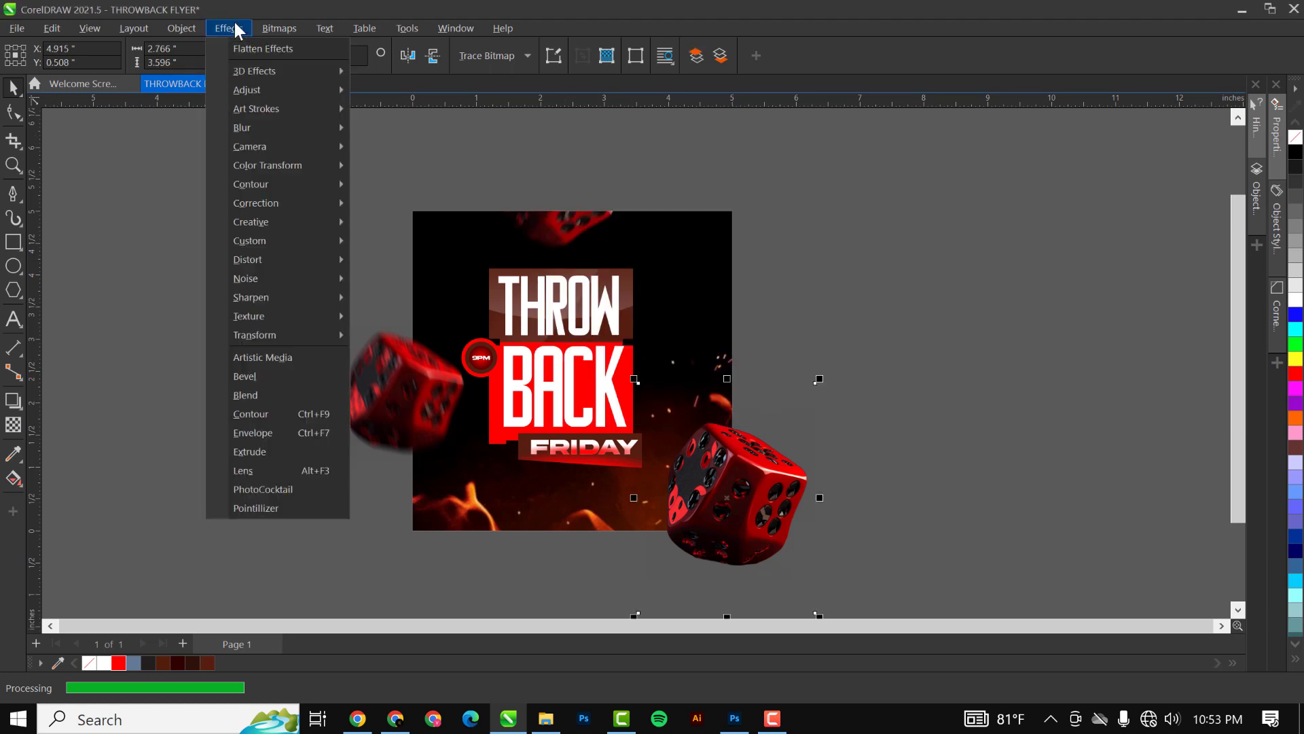
mouse_move(248, 130)
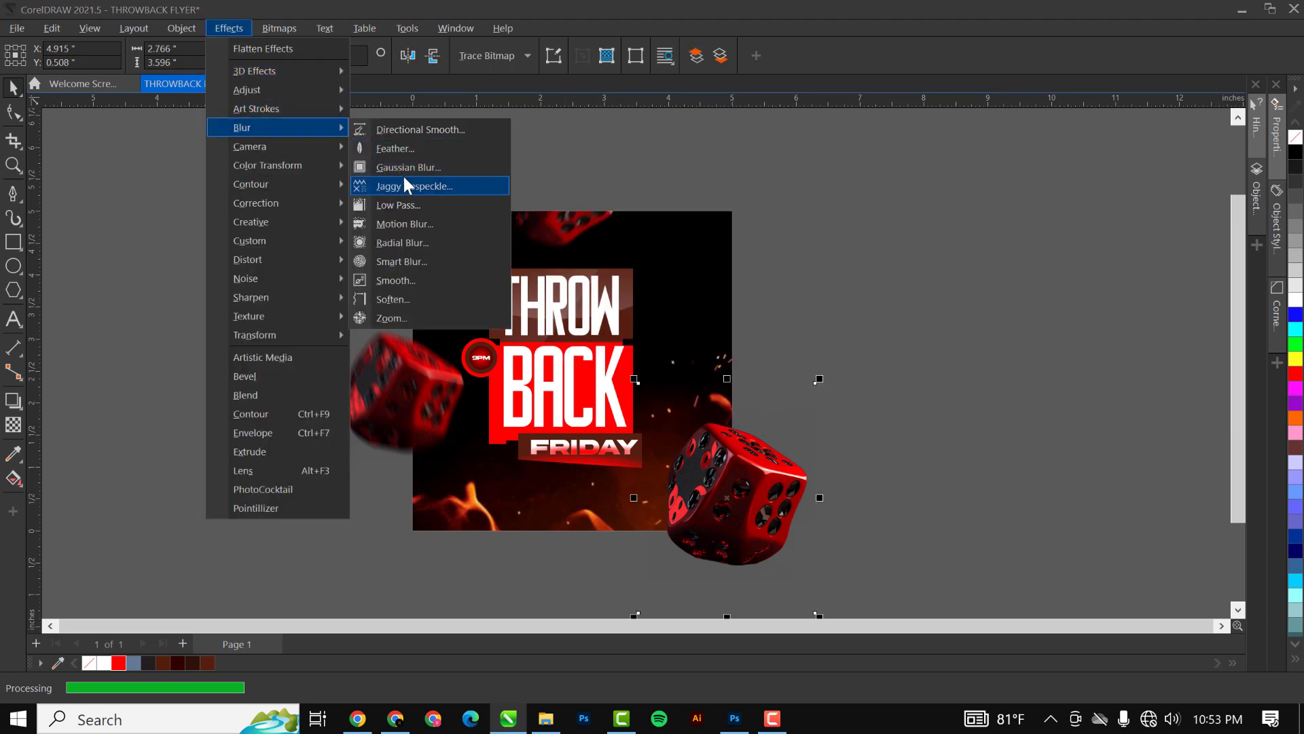
click(411, 223)
drag(696, 234, 1050, 88)
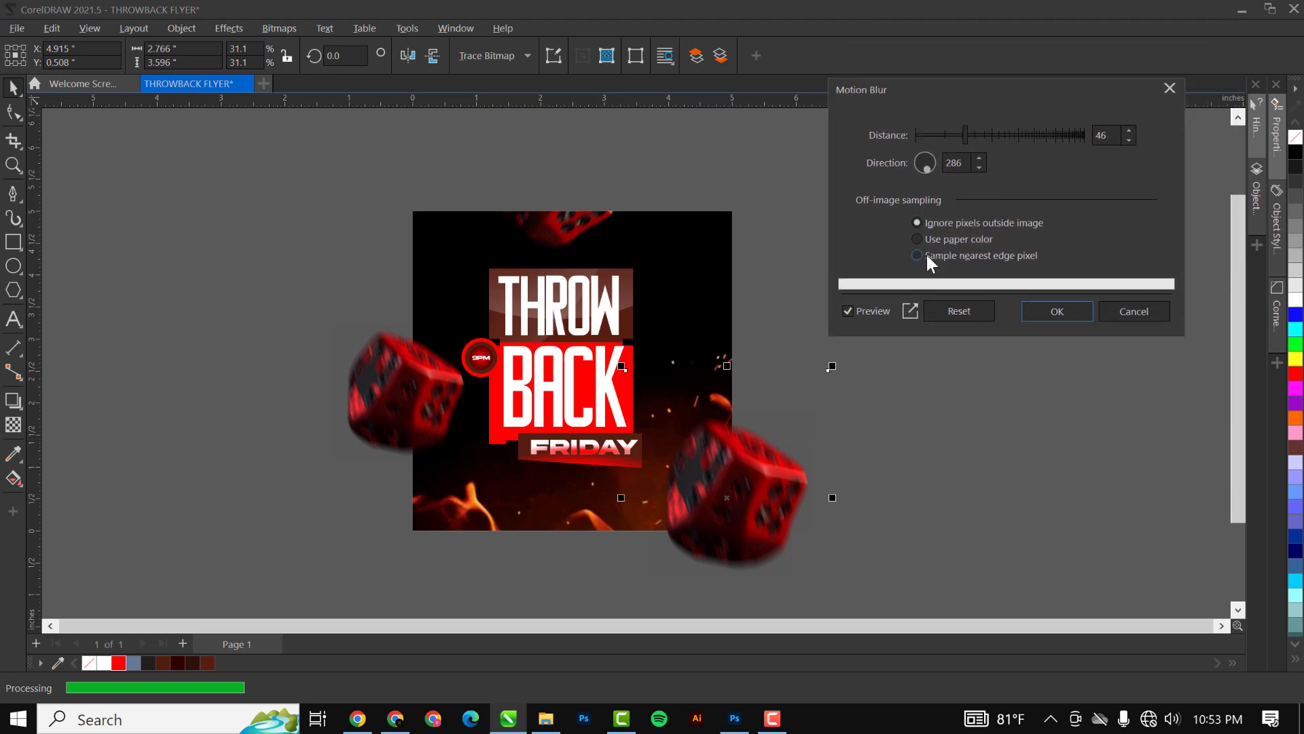
click(979, 135)
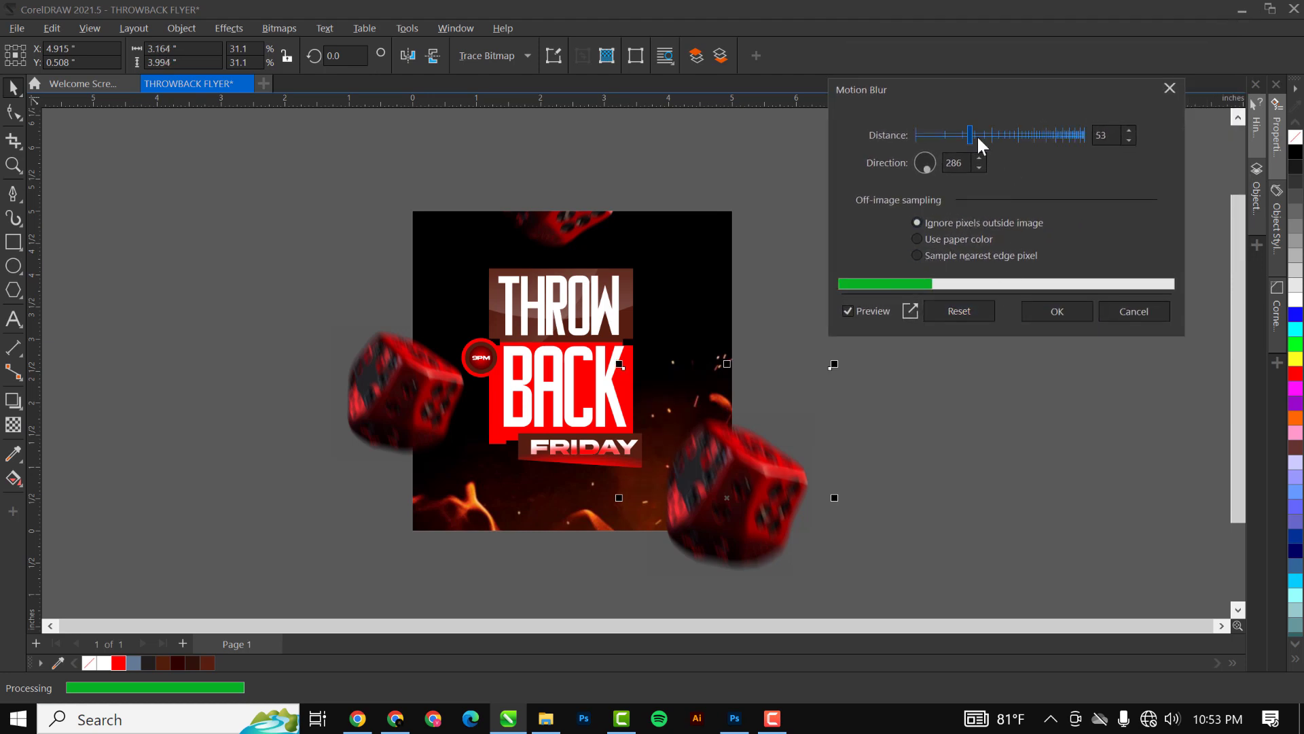
click(1059, 311)
Cut the left and lower-right dice together, paste them inside the fire background's PowerClip, and finish editing
click(423, 426)
shift+click(731, 489)
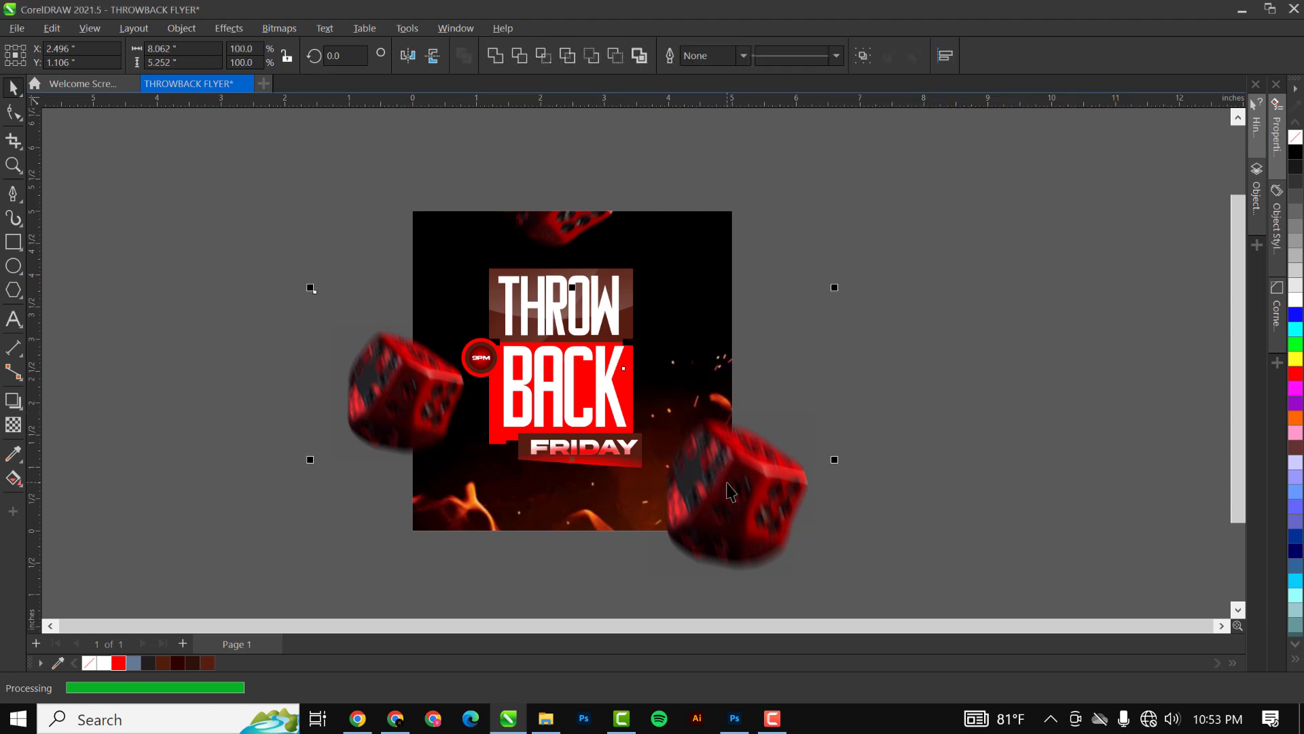
drag(730, 489, 949, 348)
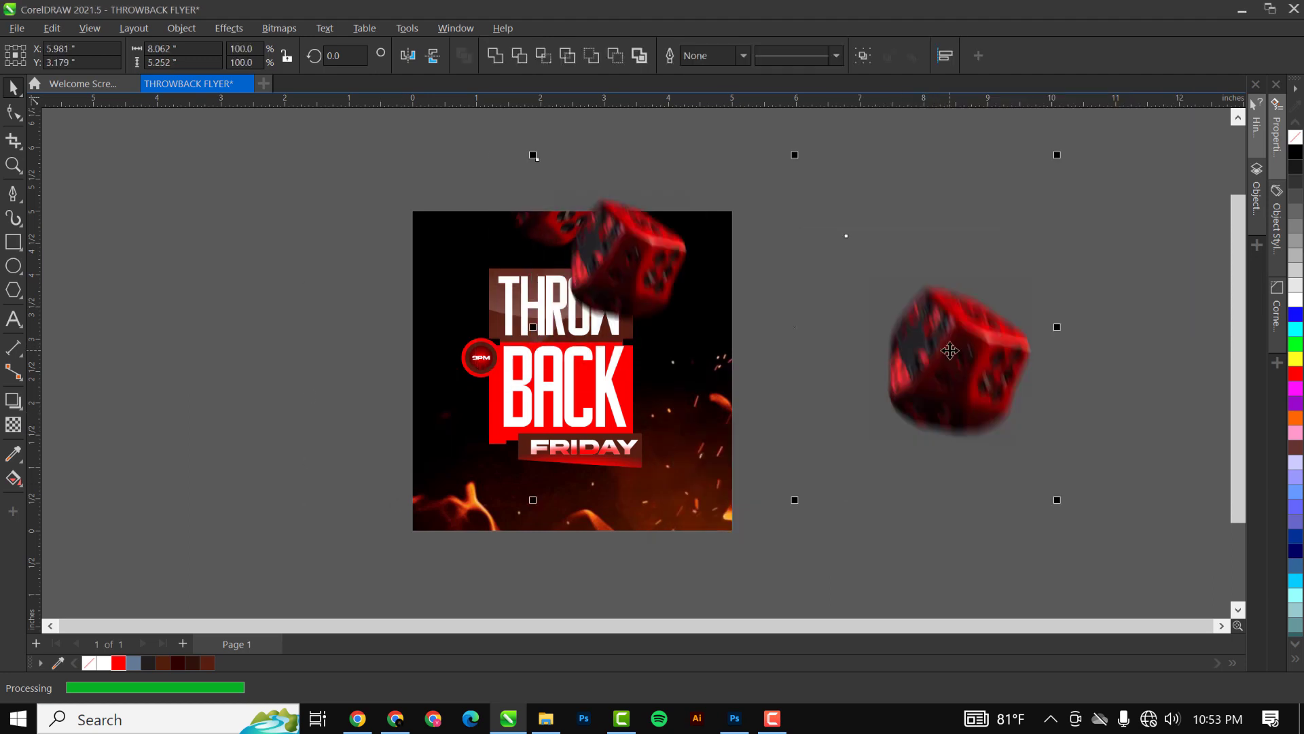
key(ctrl+z)
key(ctrl+x)
double_click(657, 308)
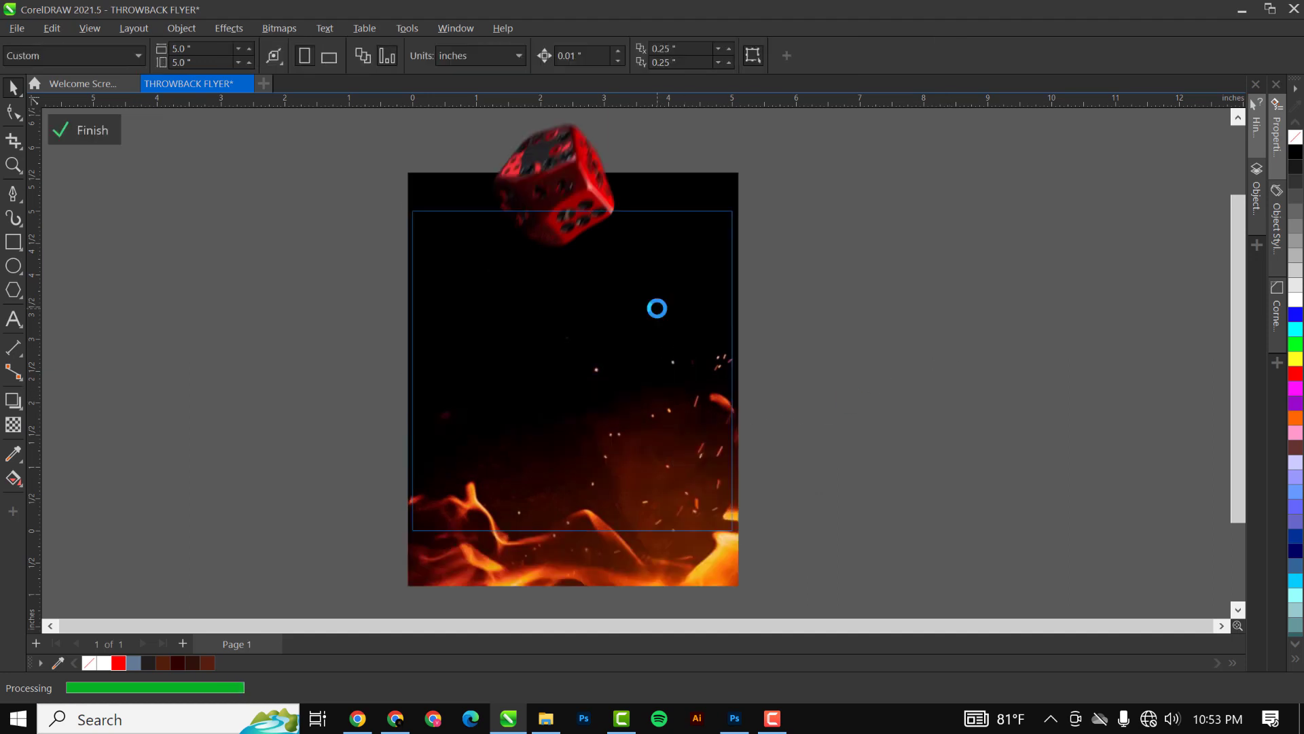
key(ctrl+v)
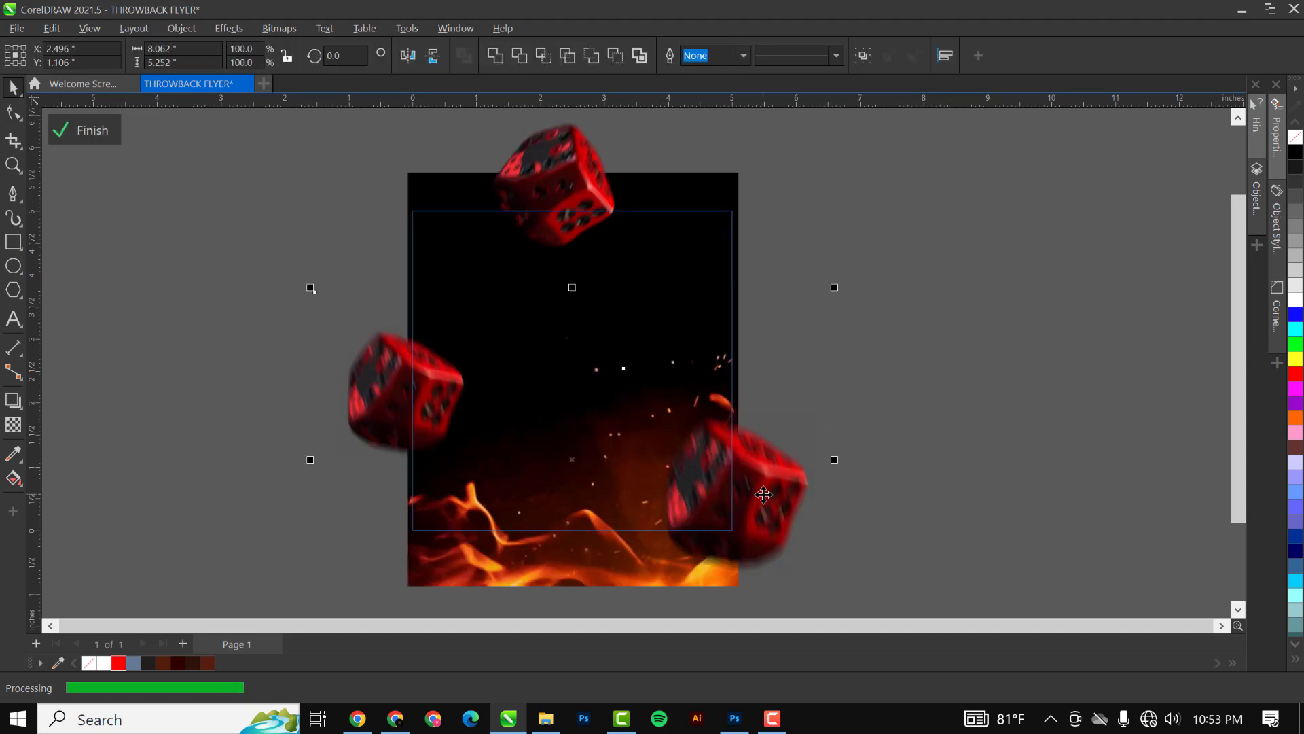
ctrl+click(953, 367)
click(953, 368)
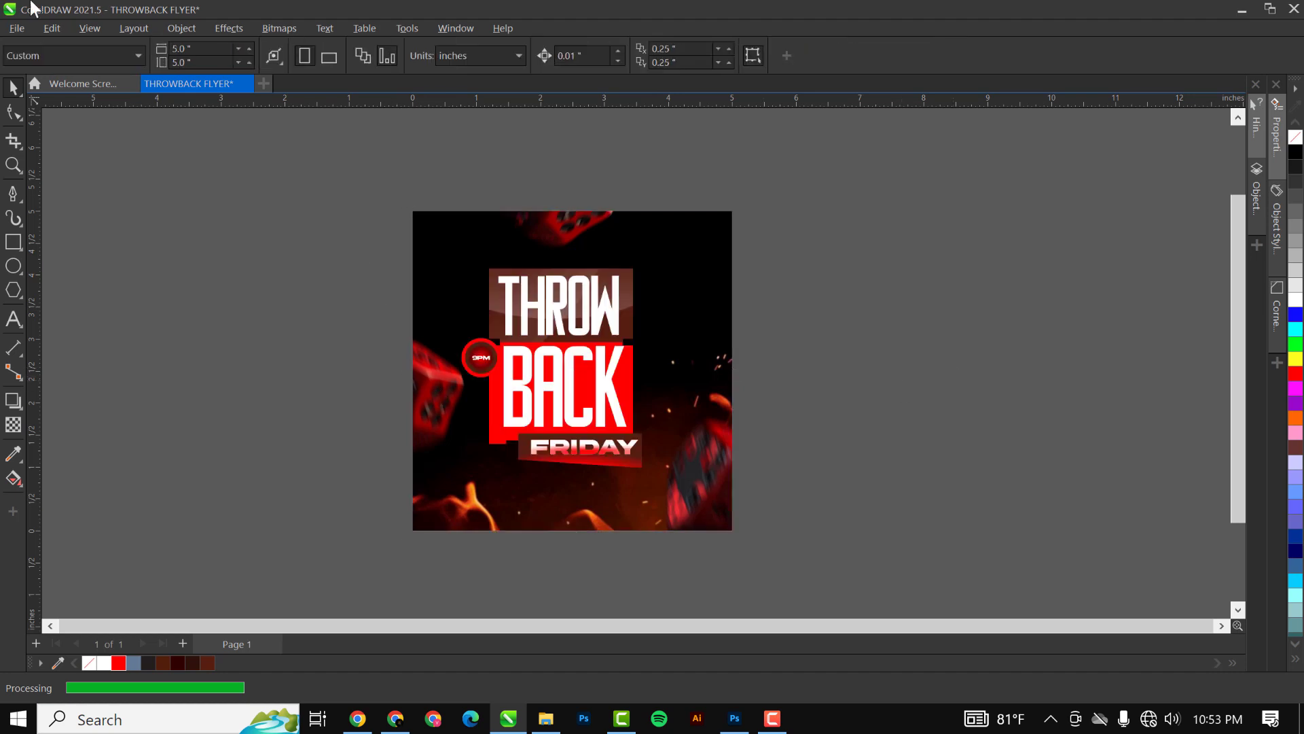
Bring the B97-125 starry texture image from the RESOURCE folder onto the flyer page
scroll(656, 258, up, 1)
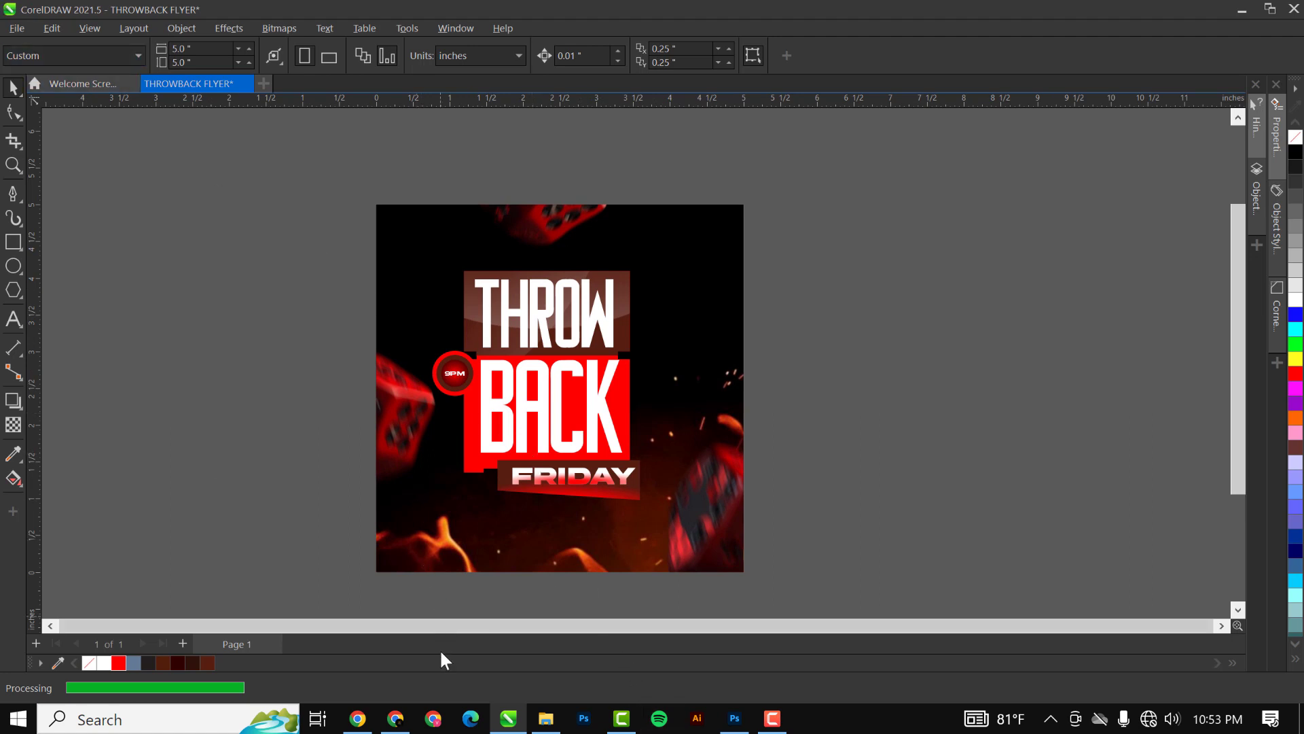
click(546, 719)
click(452, 178)
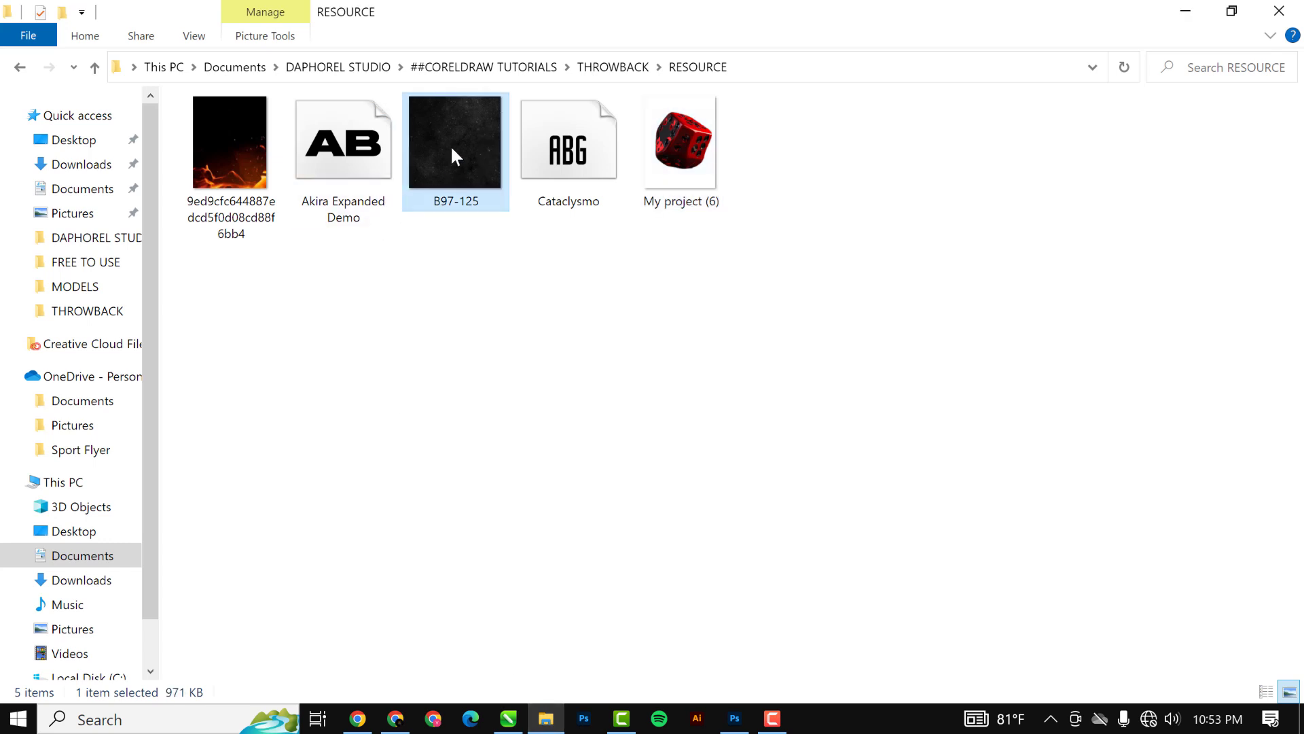
drag(452, 178, 835, 266)
Scale the starry texture down to about 7.13 by 7.15 inches and position it over the whole flyer
scroll(802, 271, down, 3)
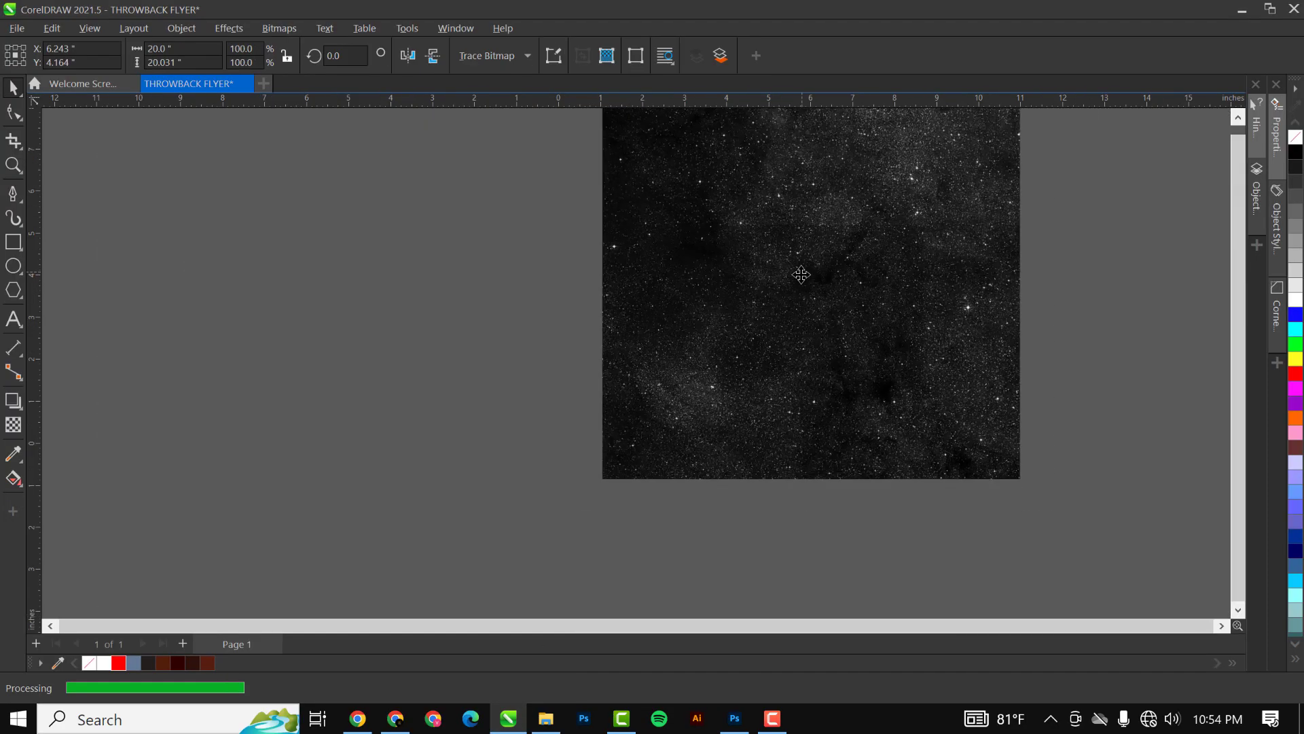
drag(1021, 484, 890, 351)
drag(830, 293, 762, 315)
scroll(732, 278, up, 3)
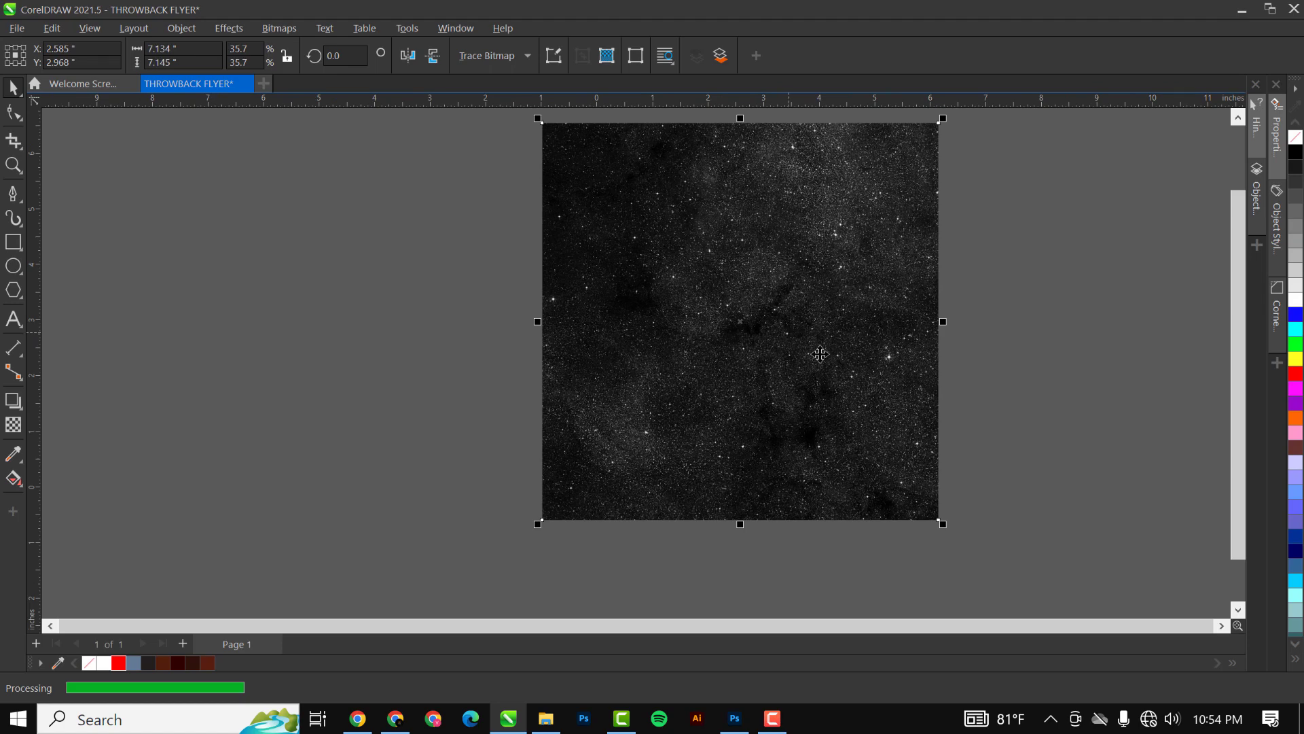
Give the starry texture a uniform transparency of 50 with the Screen merge mode
click(14, 428)
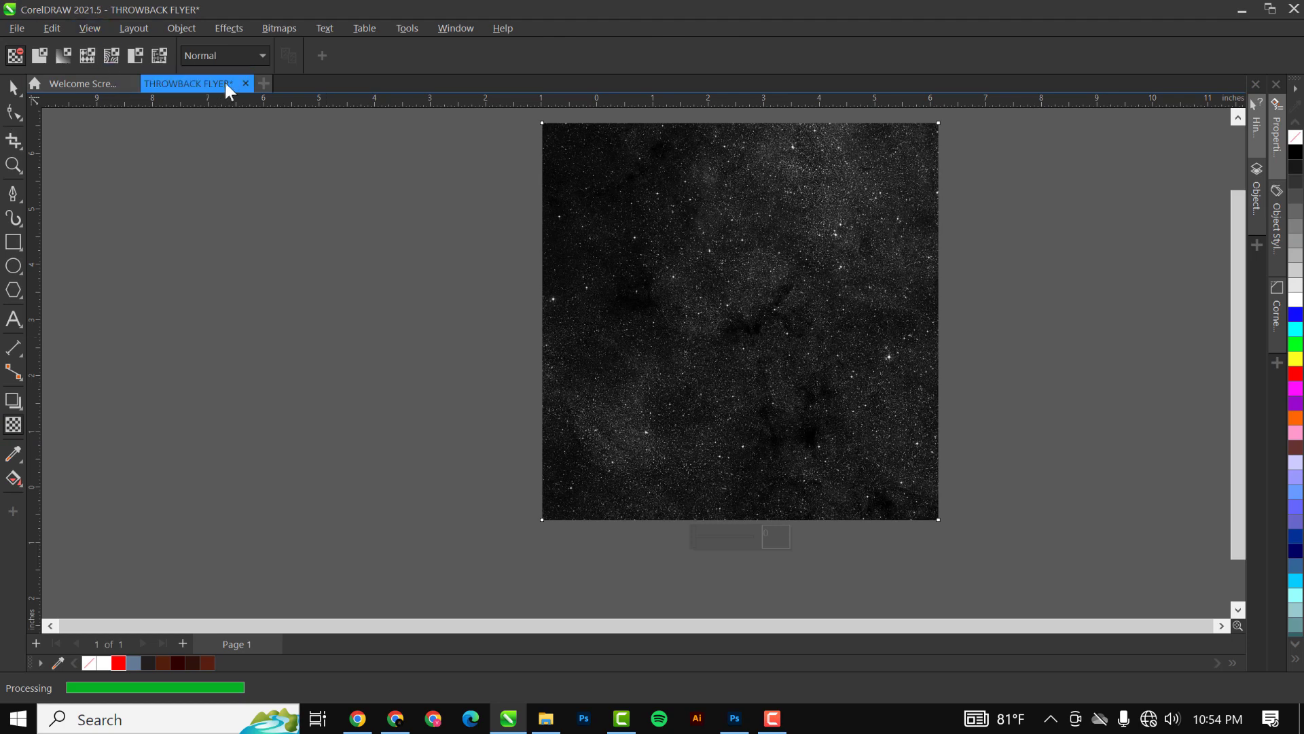
click(235, 54)
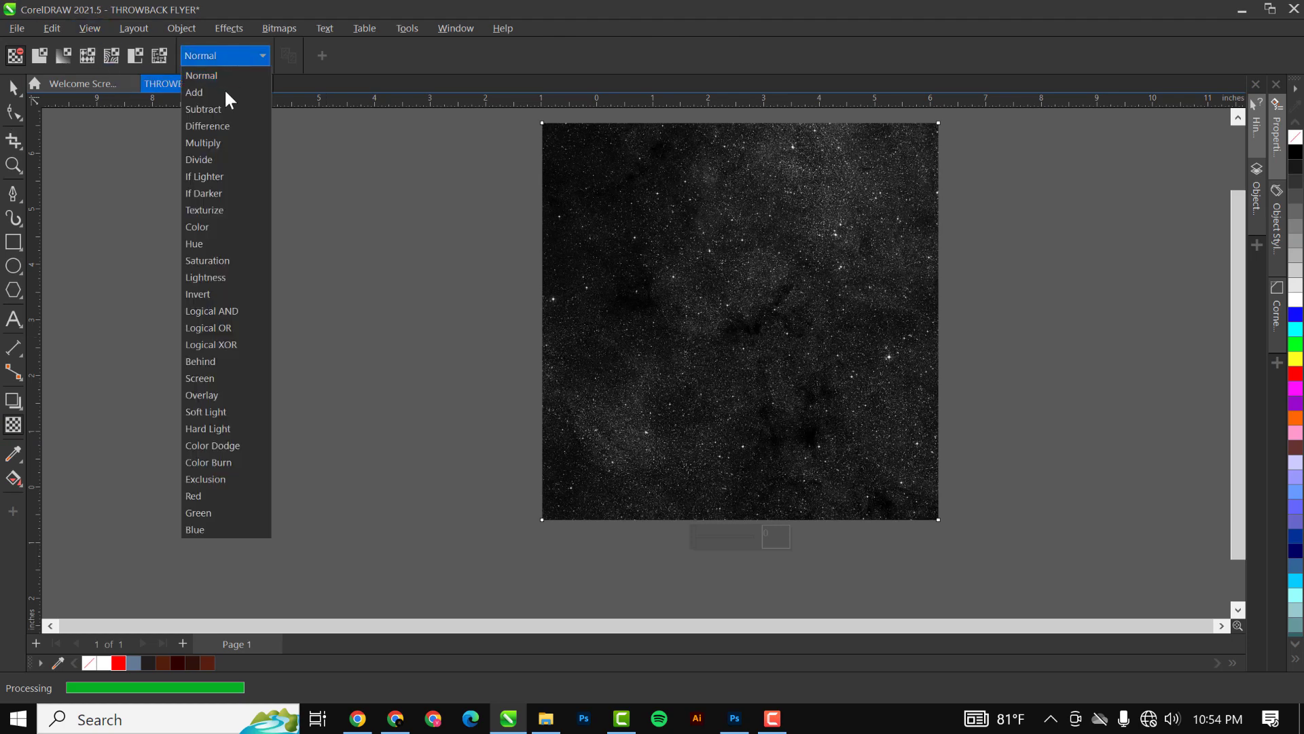
click(217, 377)
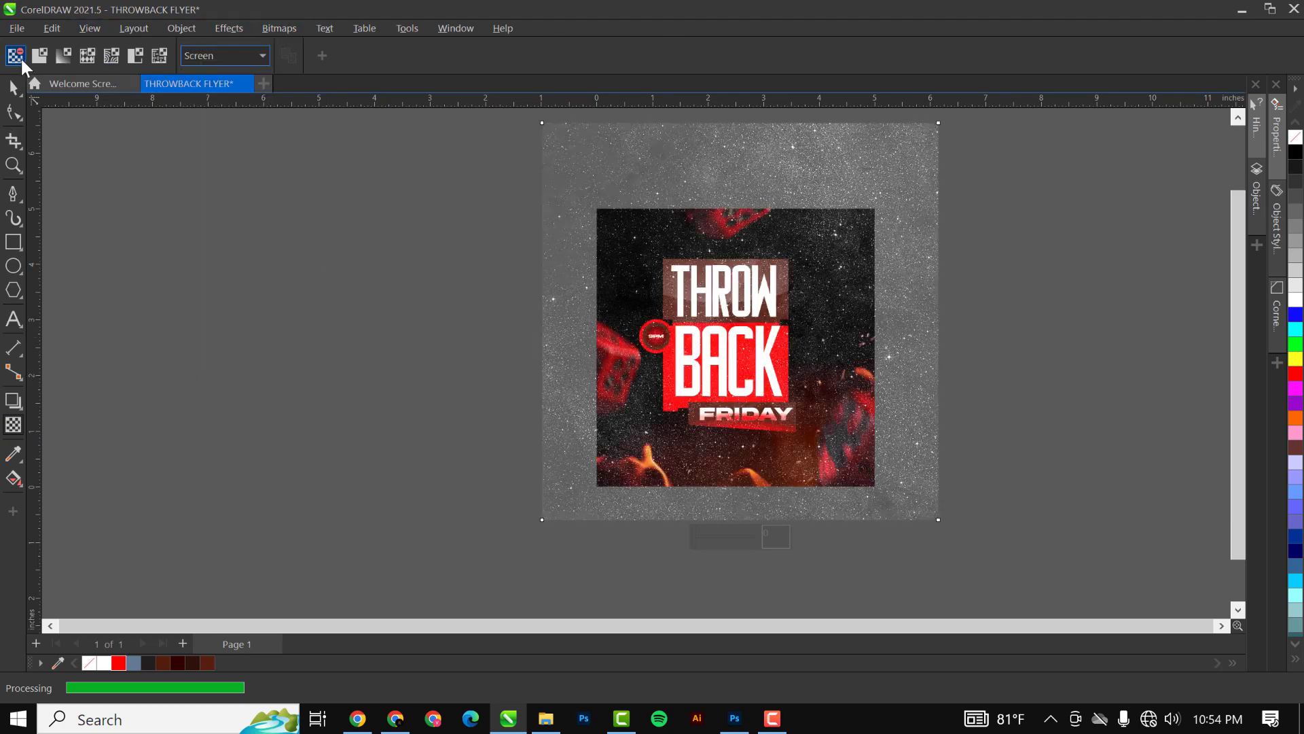
click(39, 56)
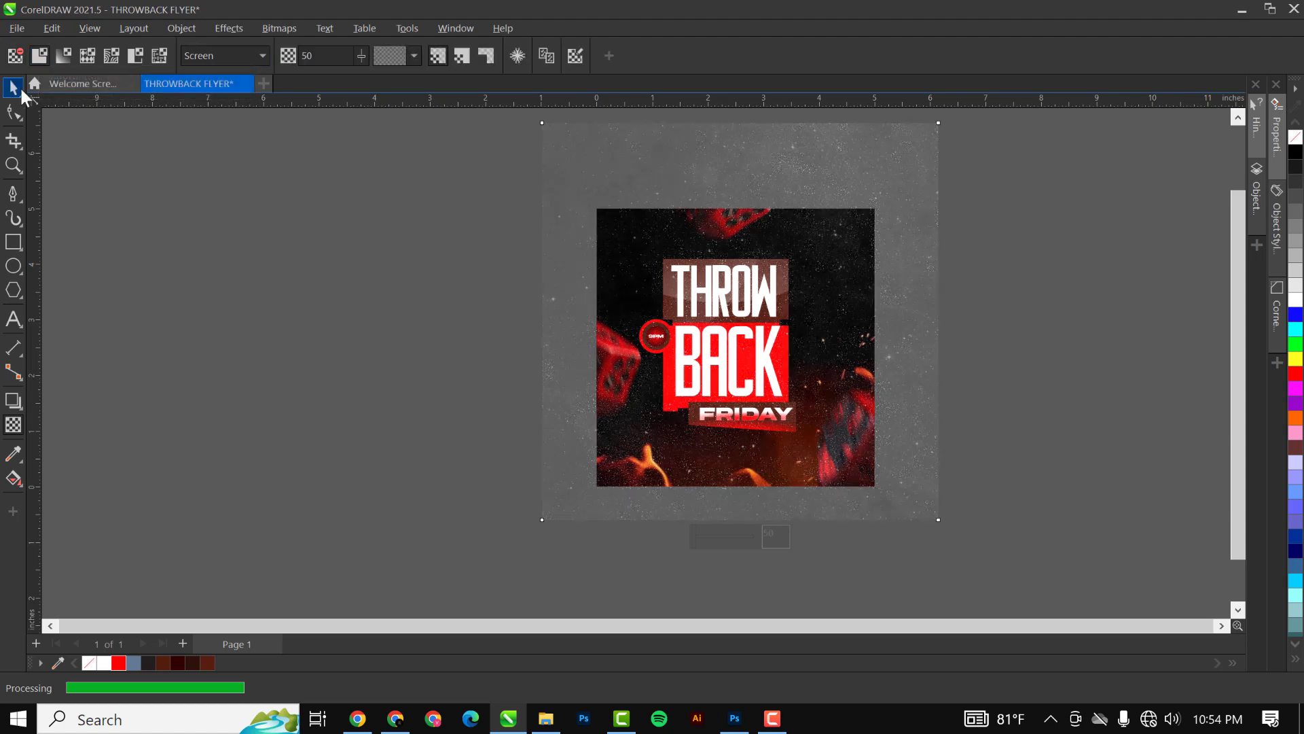
click(13, 88)
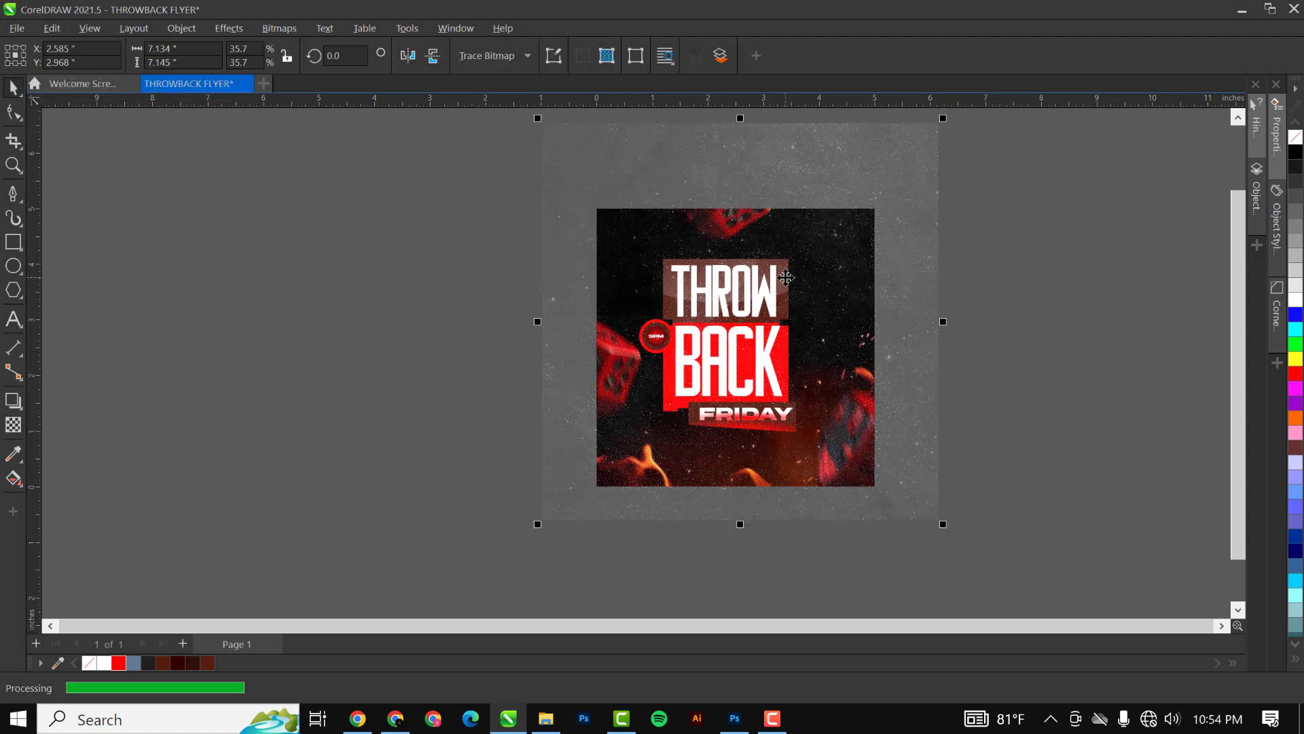
Cut the starry texture and paste it inside the fire background's PowerClip
key(Delete)
double_click(836, 242)
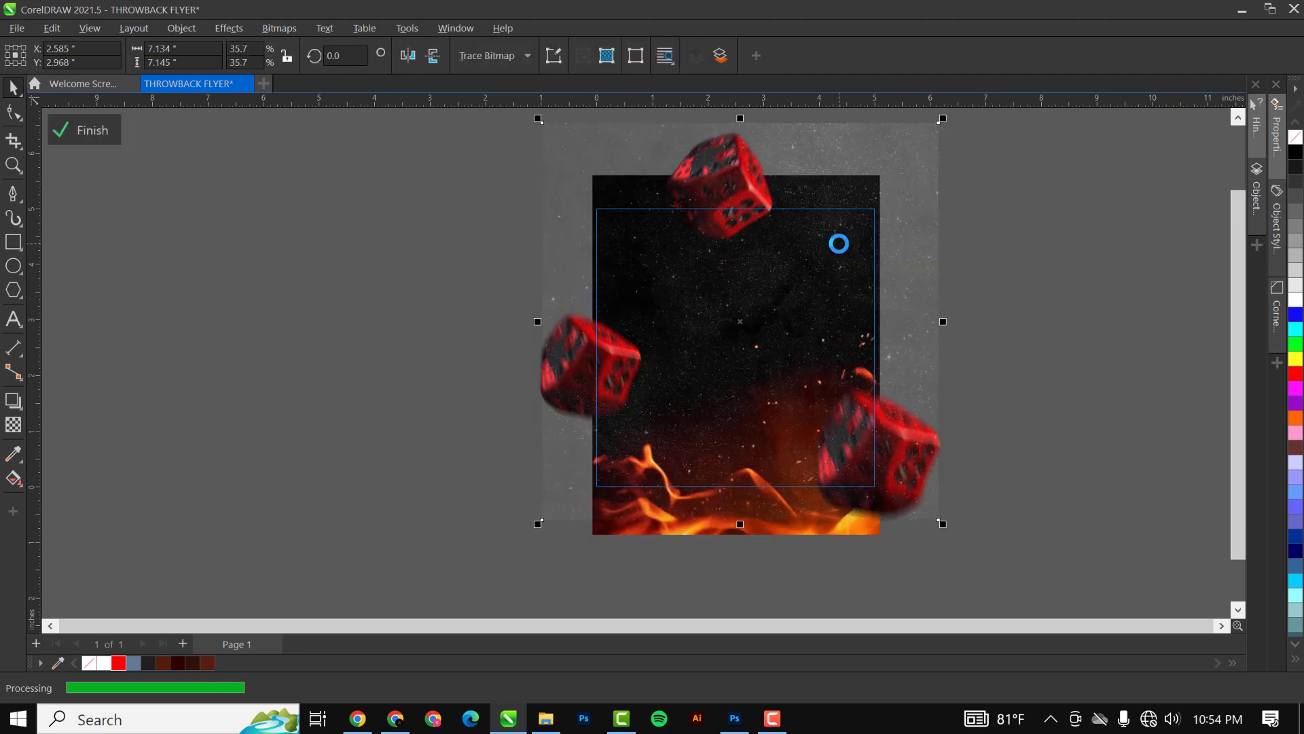
scroll(792, 356, up, 1)
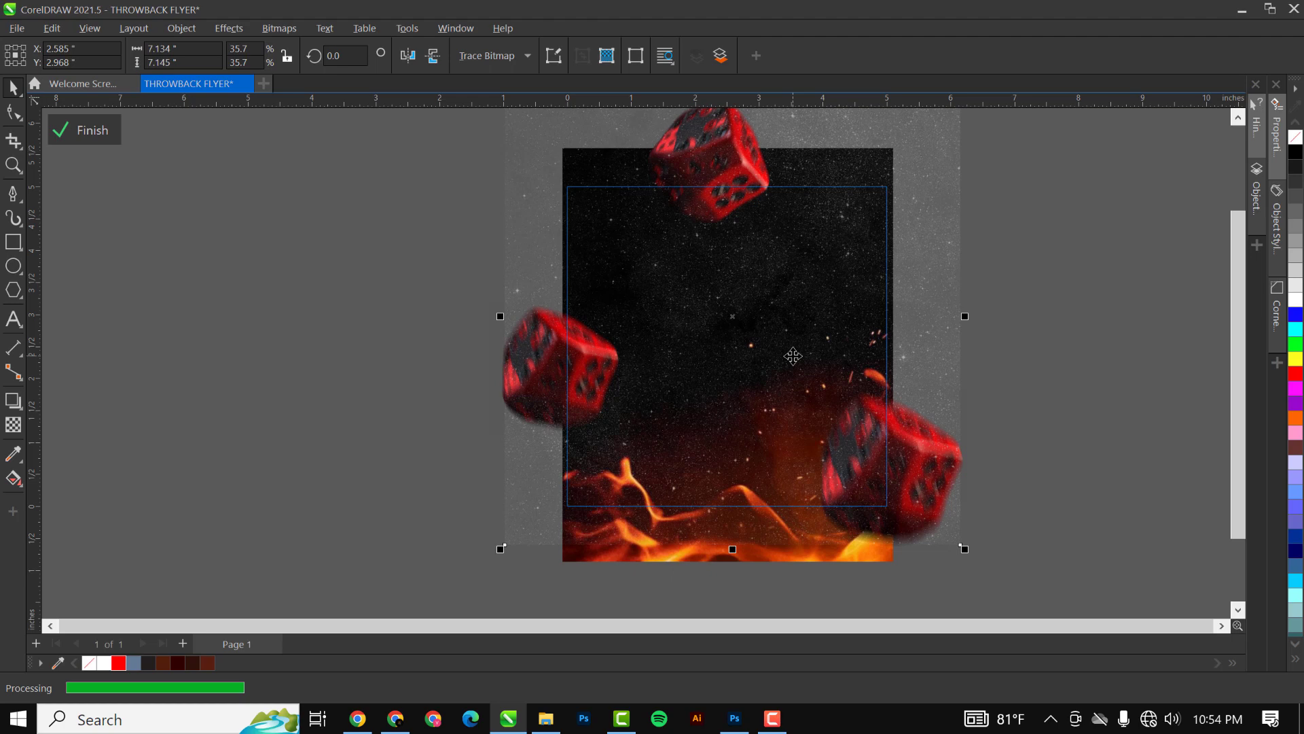
scroll(793, 356, down, 1)
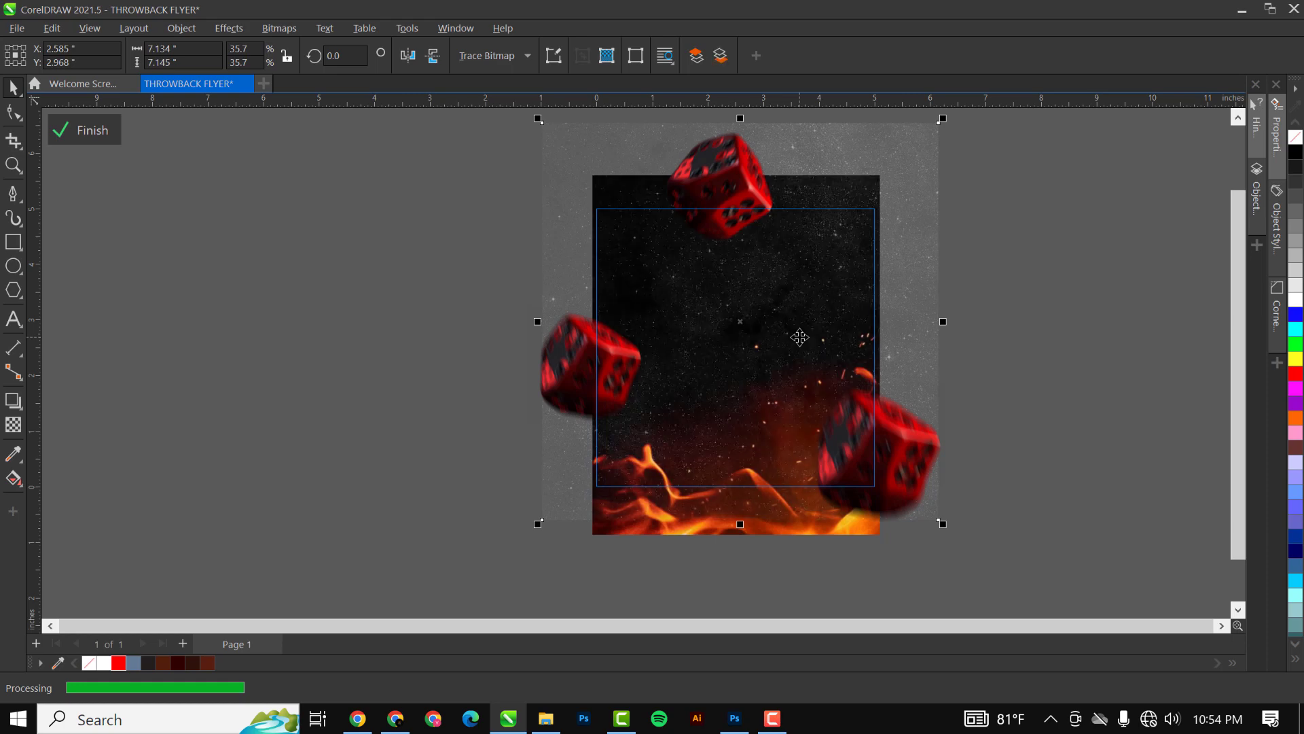
scroll(800, 337, up, 1)
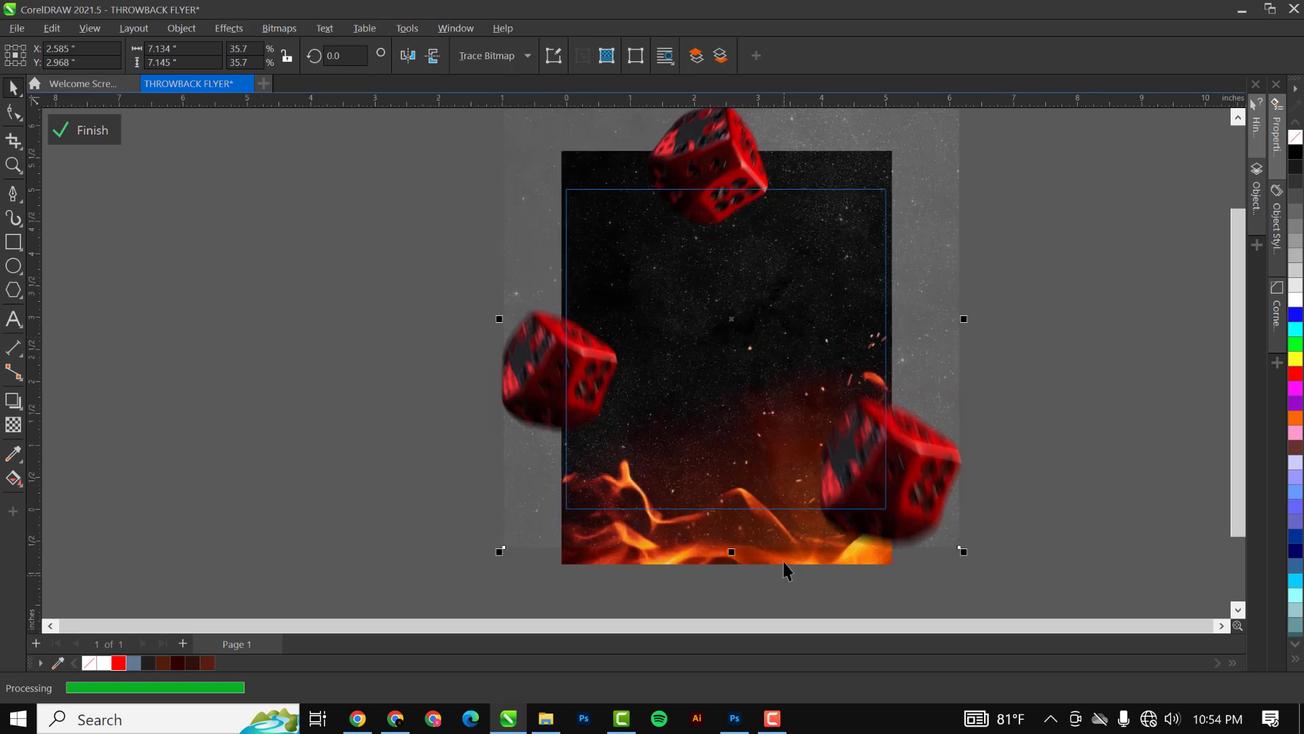
Raise the starry texture's transparency to 69 and finish editing the PowerClip
click(12, 426)
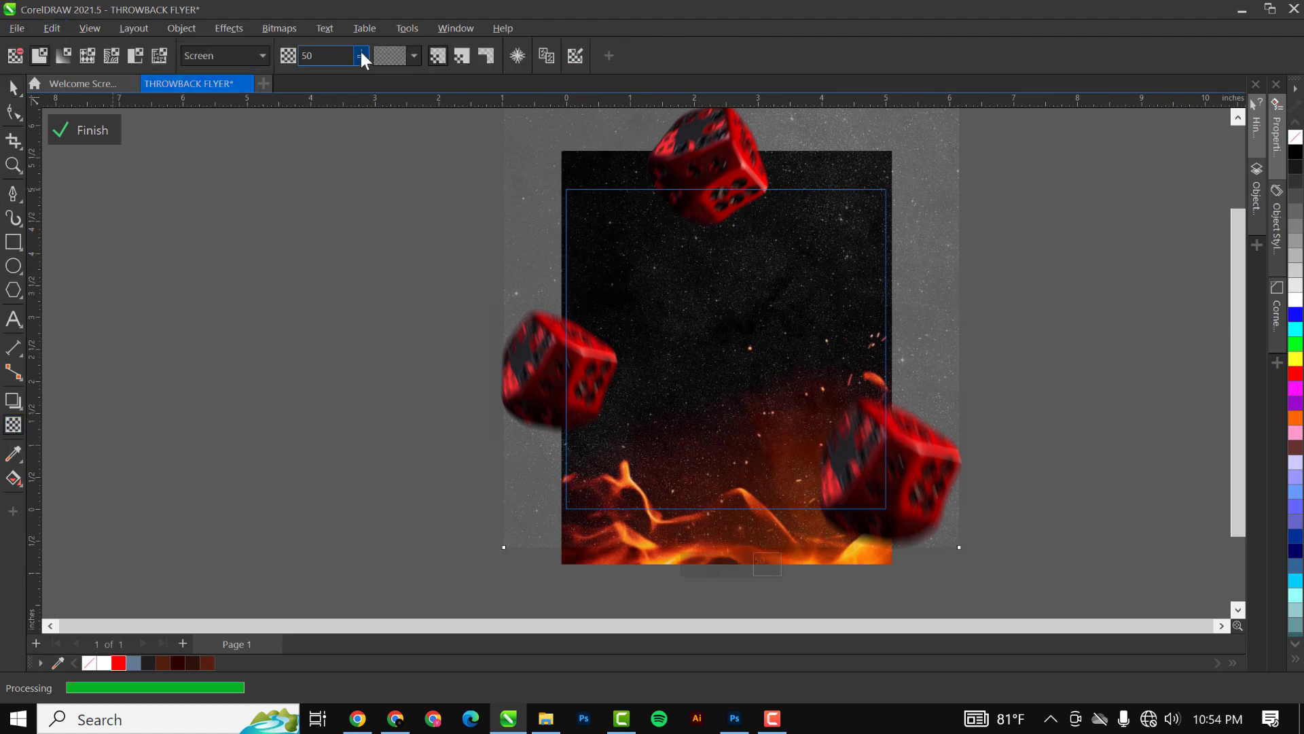
drag(361, 52, 391, 60)
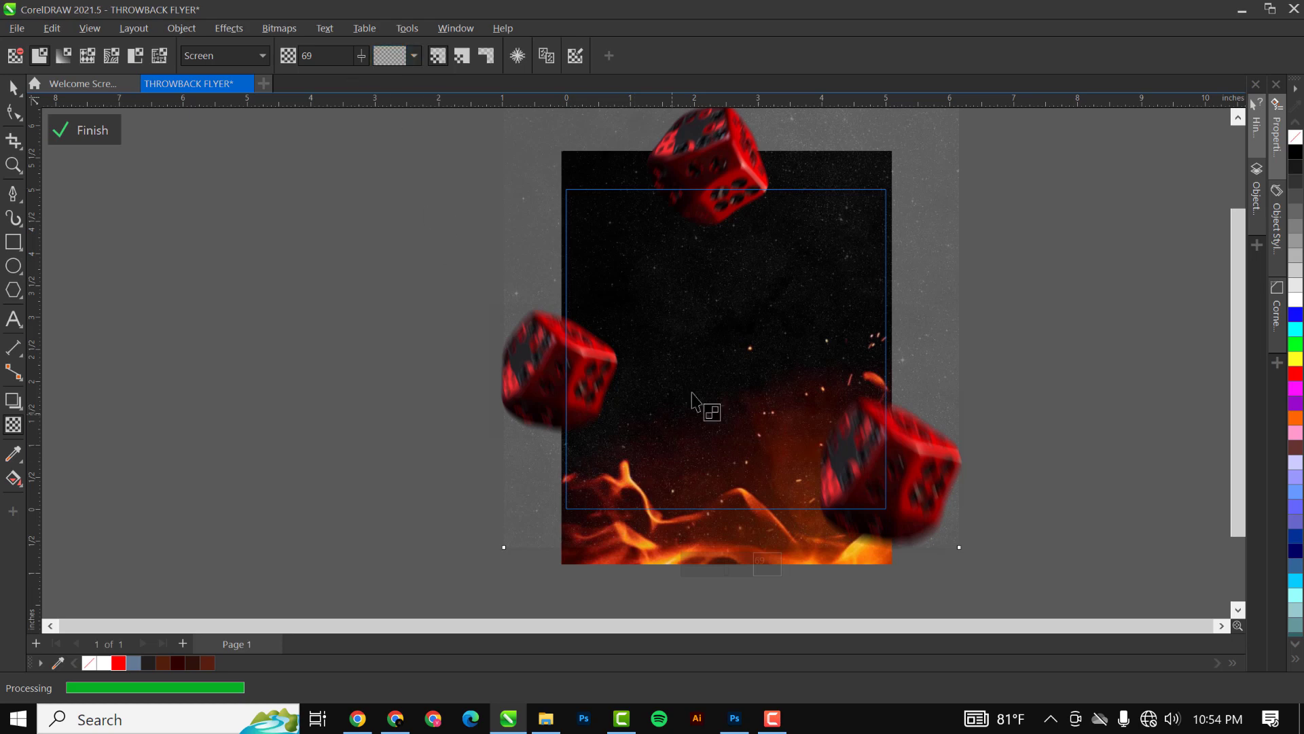
click(91, 131)
click(489, 501)
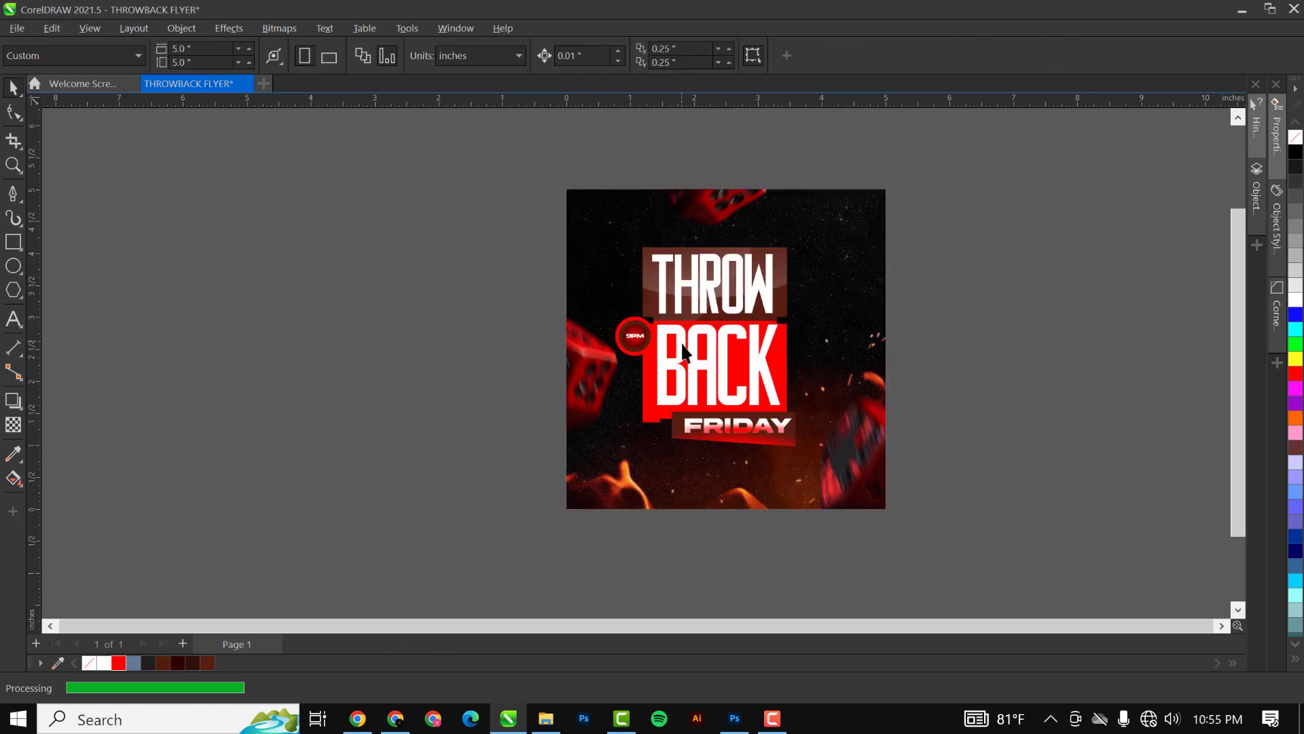
Move the whole Throwback Friday title block, including the 9PM badge, straight up by about 0.15 inches
scroll(680, 341, up, 1)
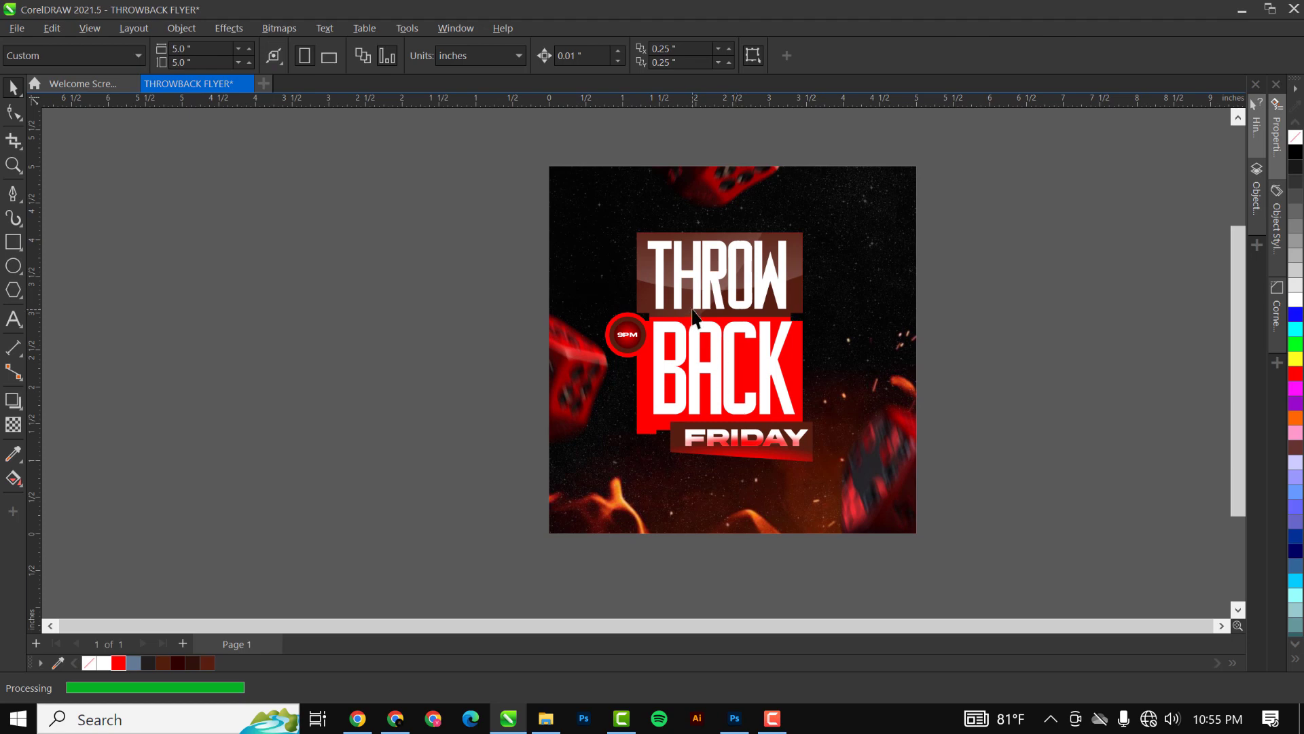
scroll(692, 316, up, 2)
drag(445, 180, 930, 548)
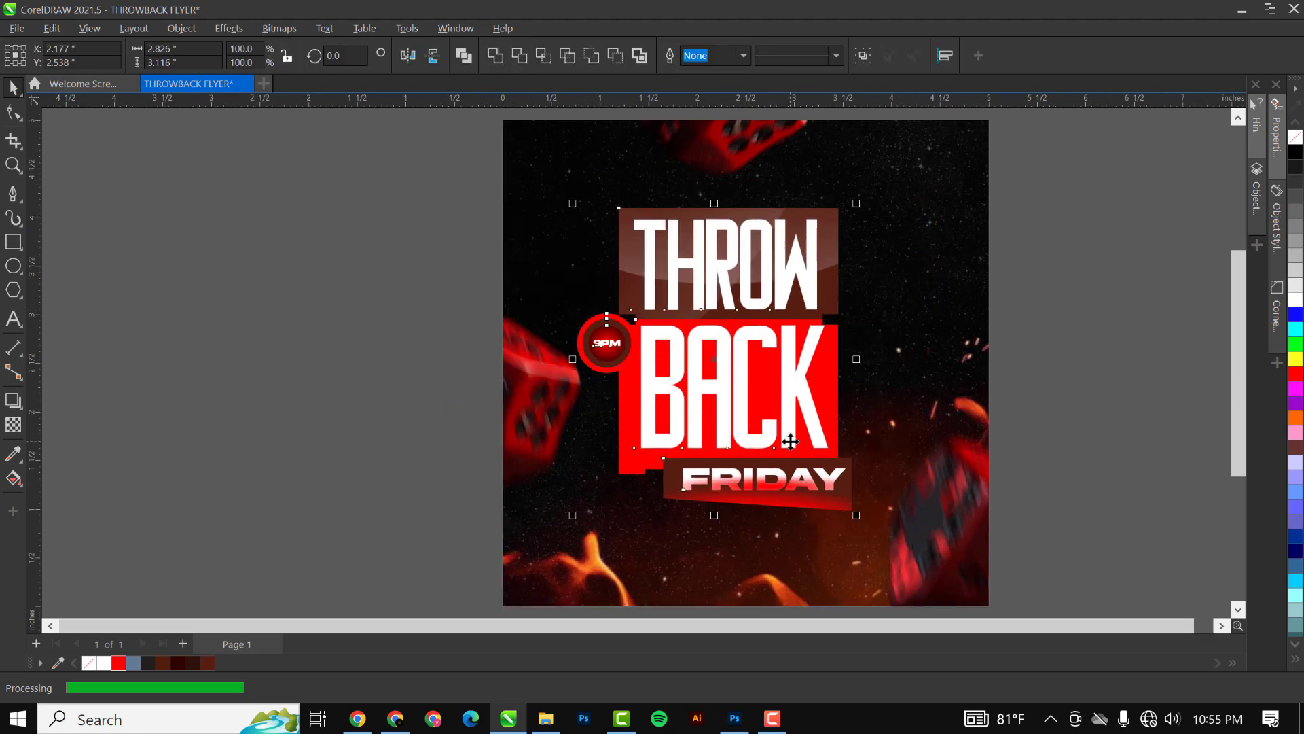
drag(788, 443, 791, 432)
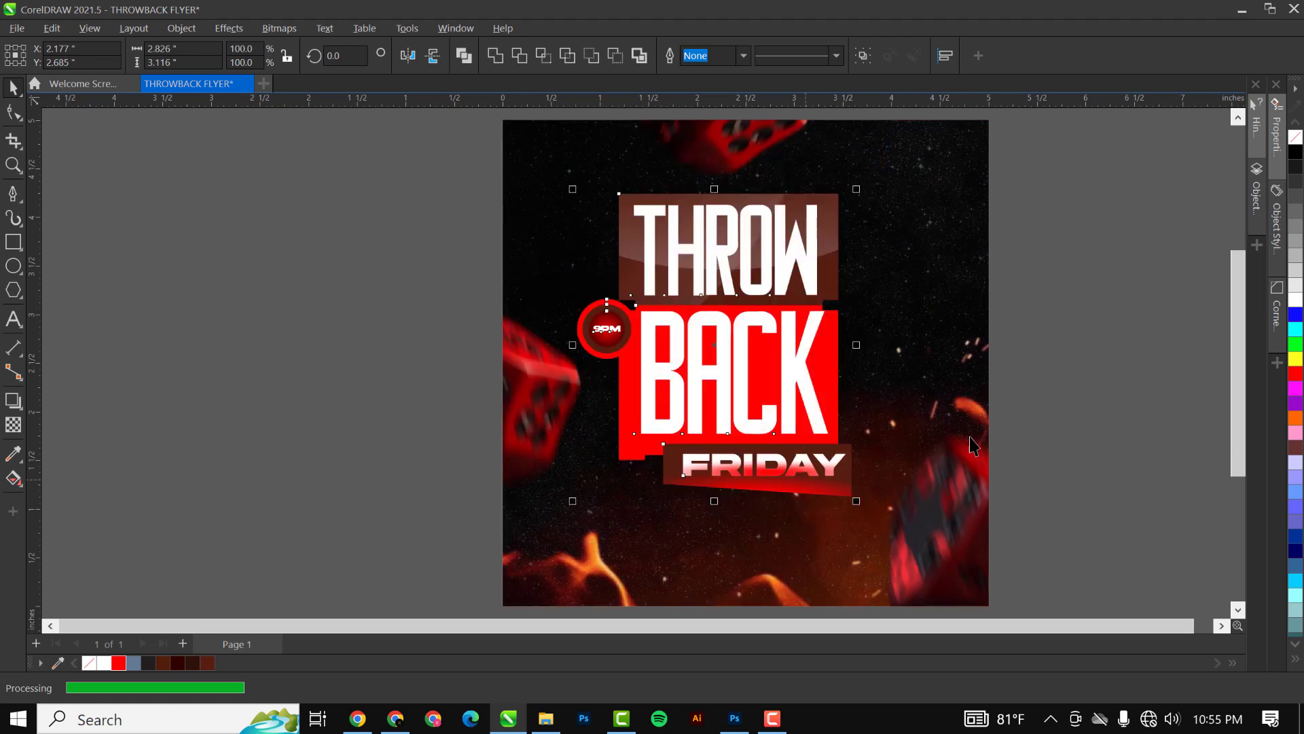
click(186, 204)
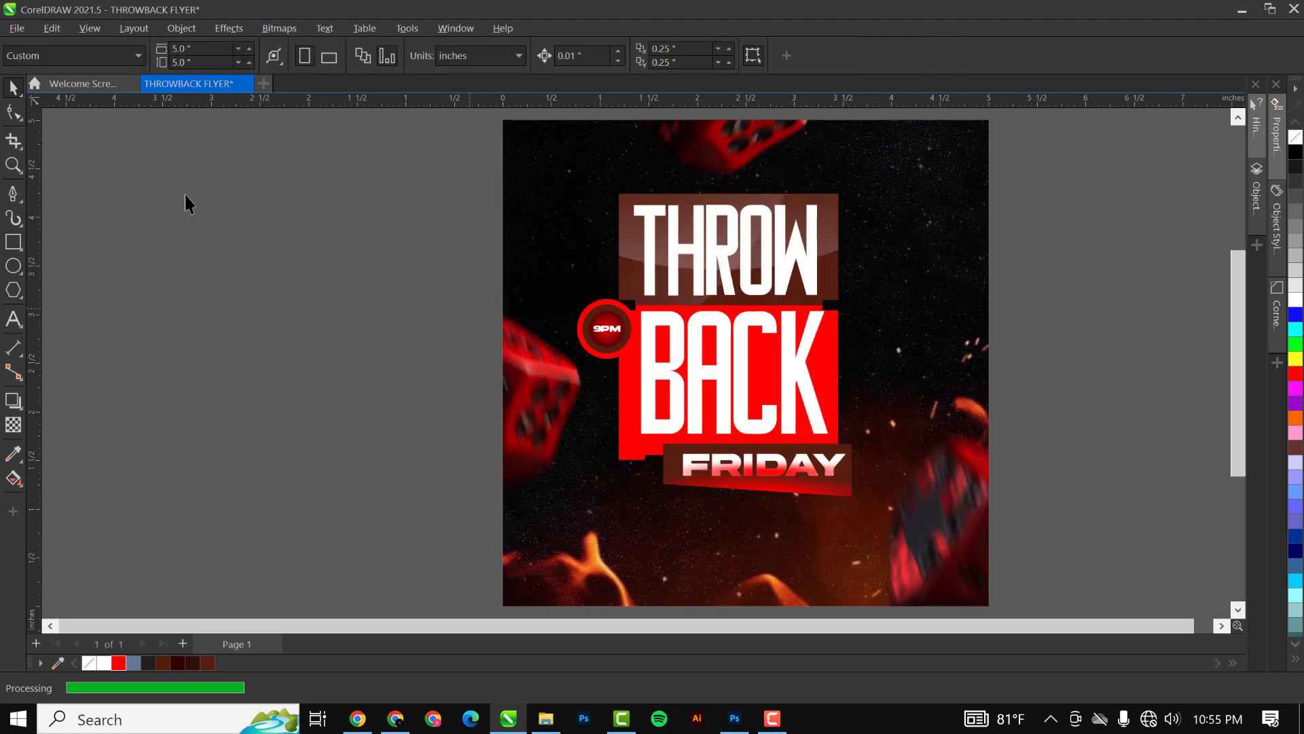
Draw a rectangle about 0.74 by 0.28 inches below the FRIDAY panel and fill it red
click(14, 241)
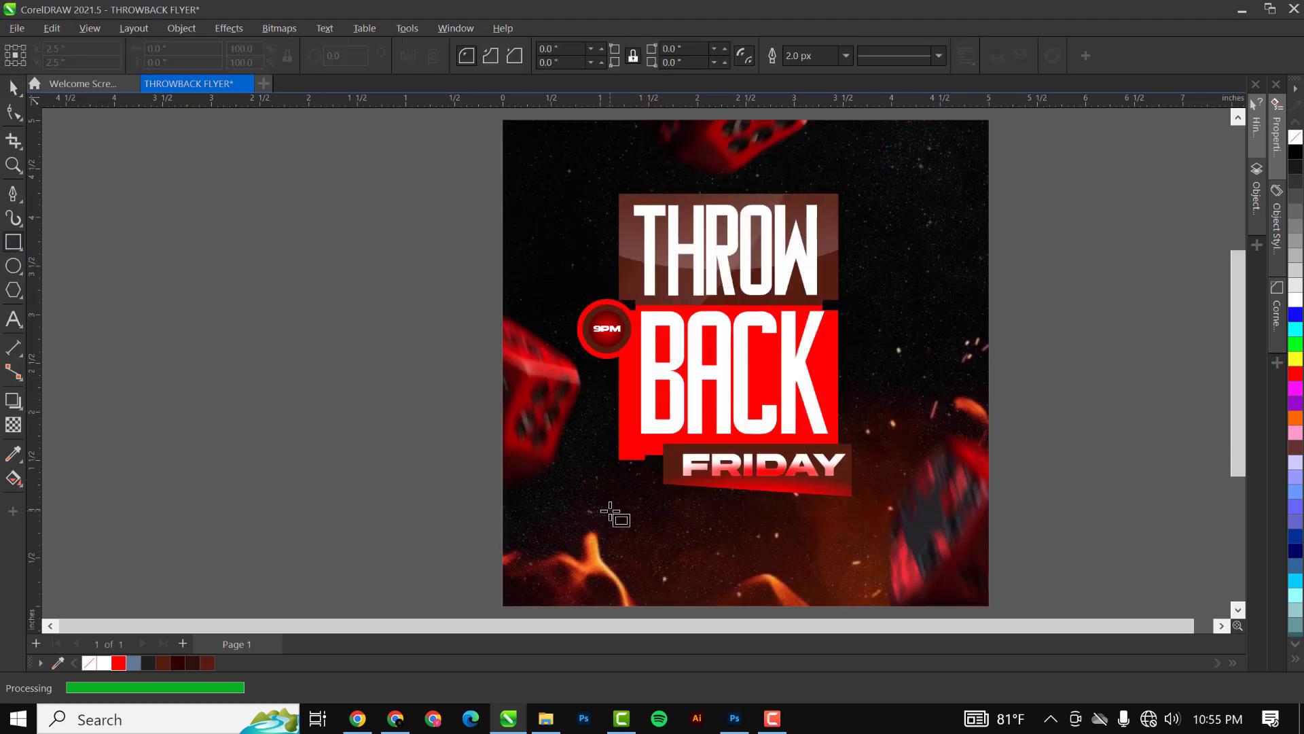
drag(611, 510, 683, 537)
scroll(608, 544, up, 2)
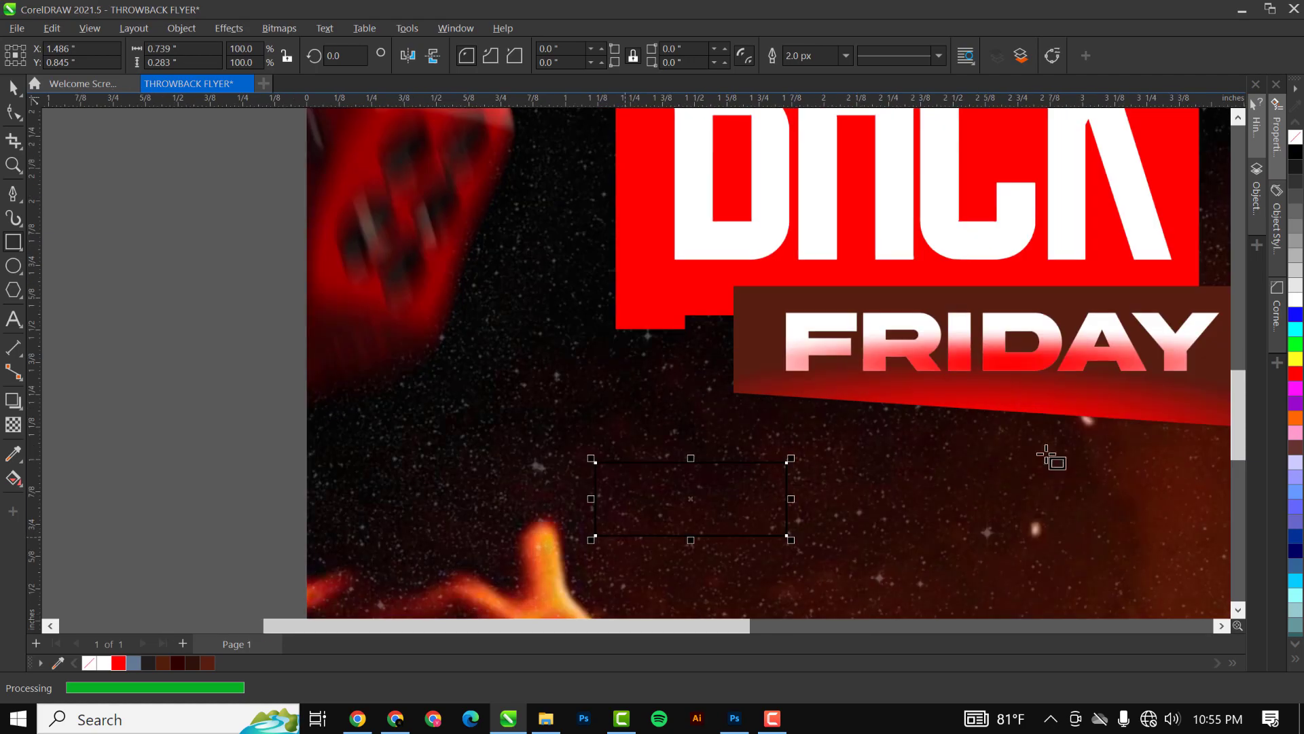
click(1295, 375)
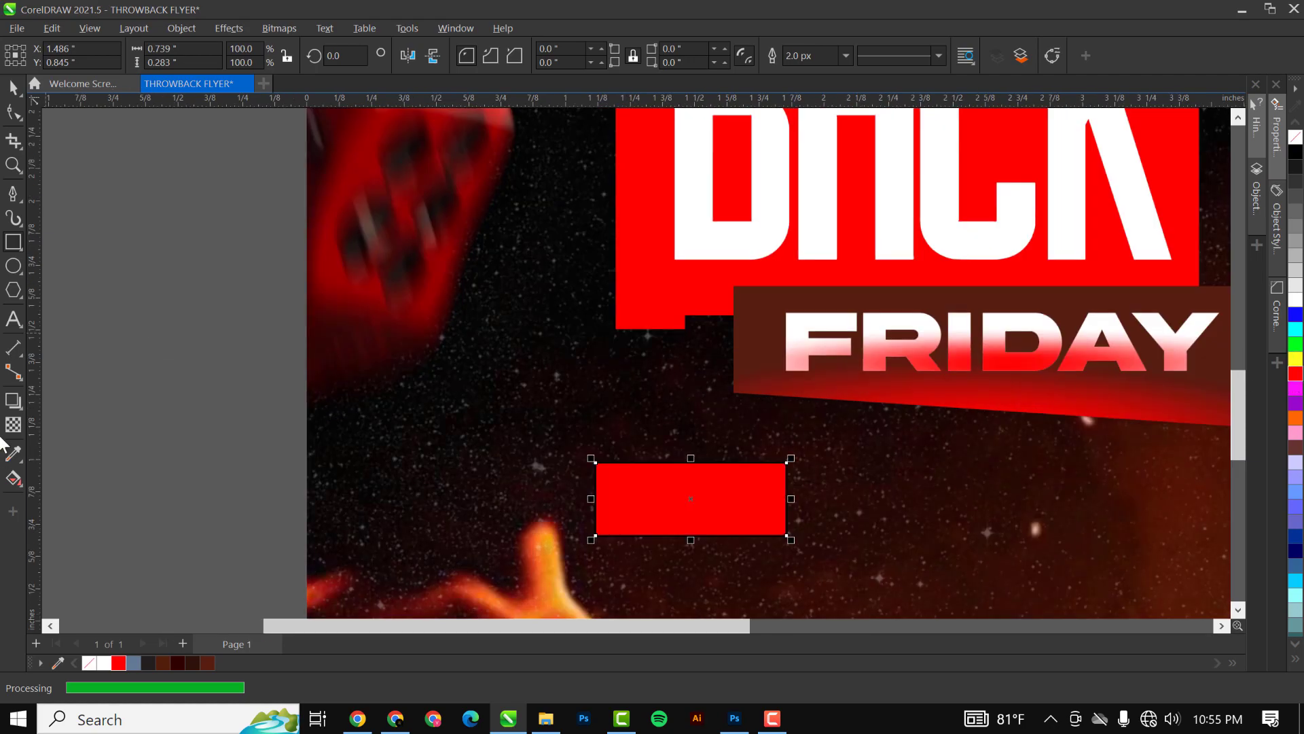
Round the red rectangle's corners fully to 0.136 inches into a pill shape and remove its outline
click(14, 114)
drag(597, 536, 632, 537)
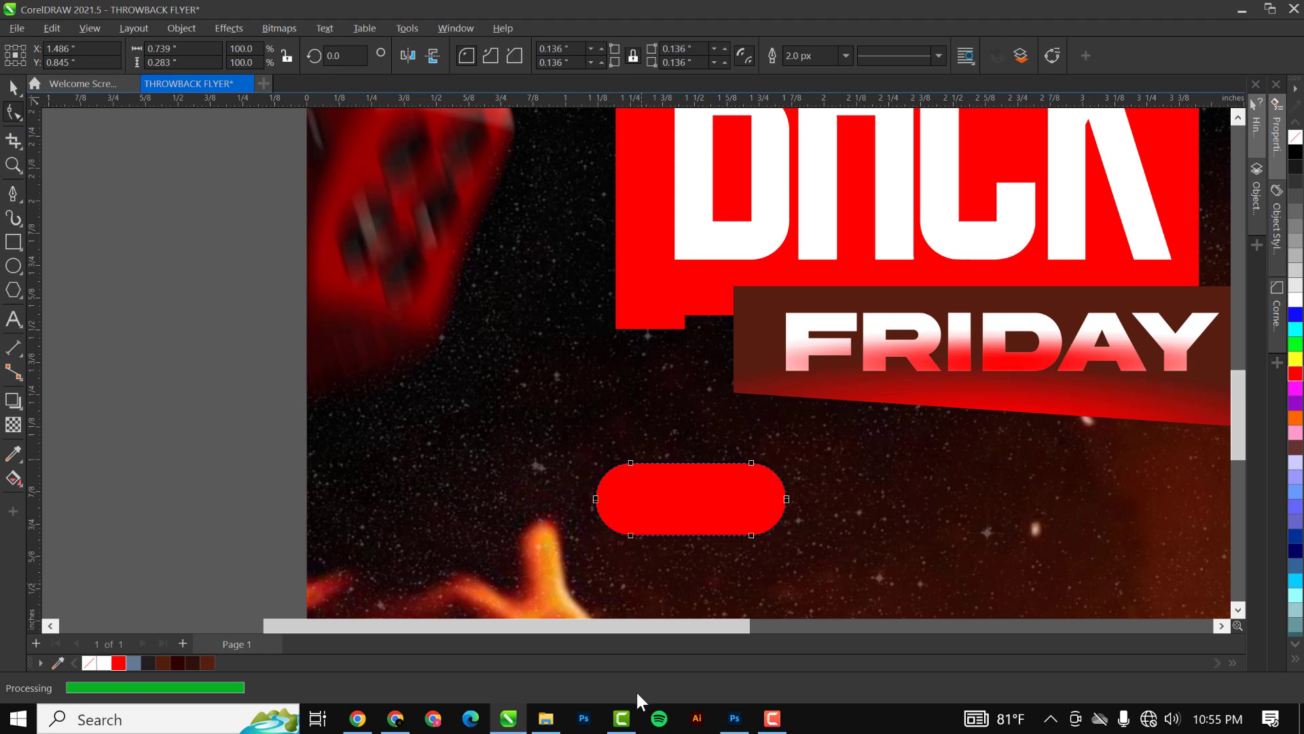
key(space)
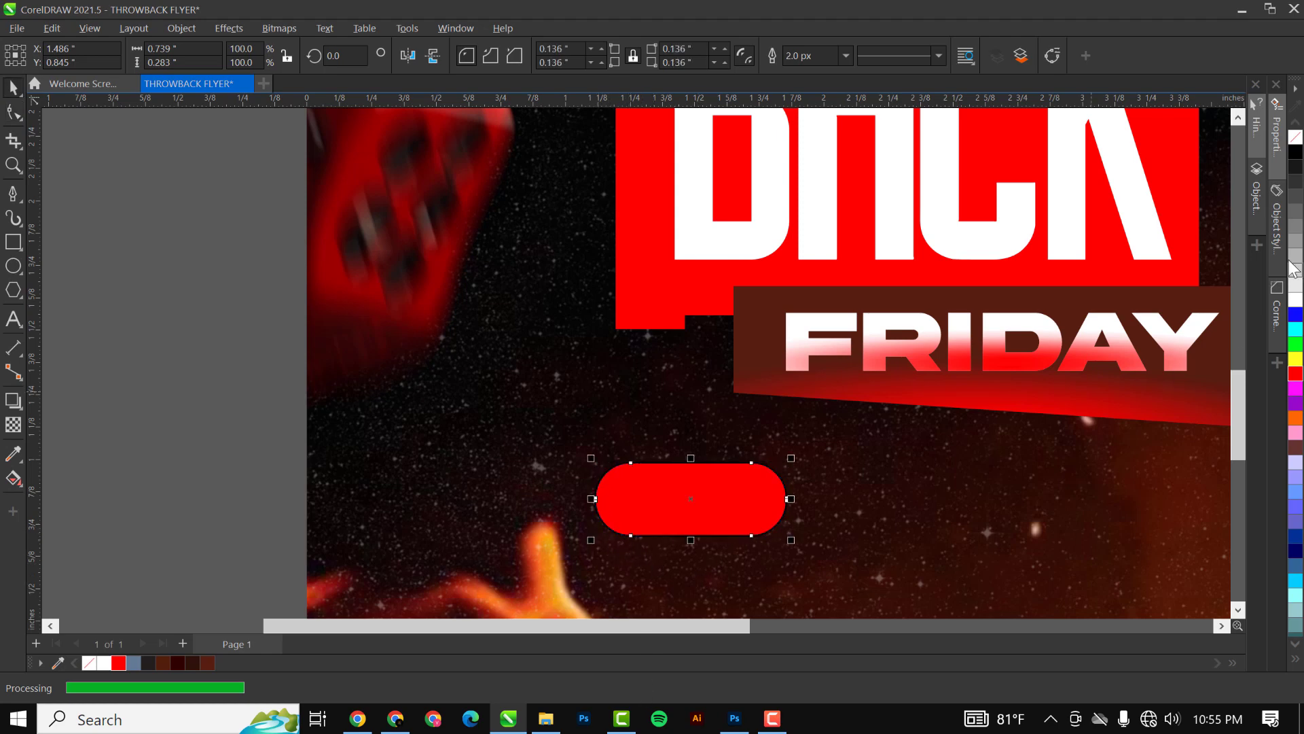
right_click(1296, 138)
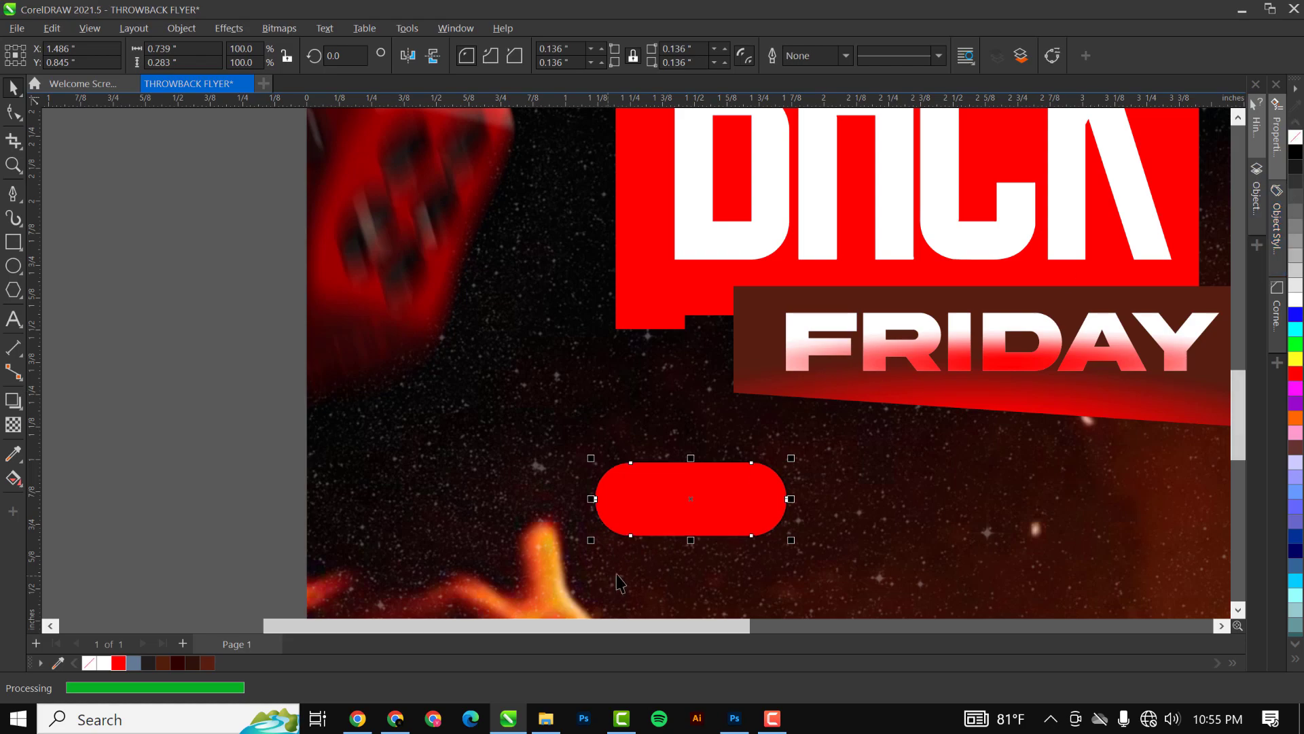
Copy the 9PM text onto the red pill, change the copy to THURS, and center it on the pill
scroll(675, 497, down, 1)
scroll(675, 498, down, 1)
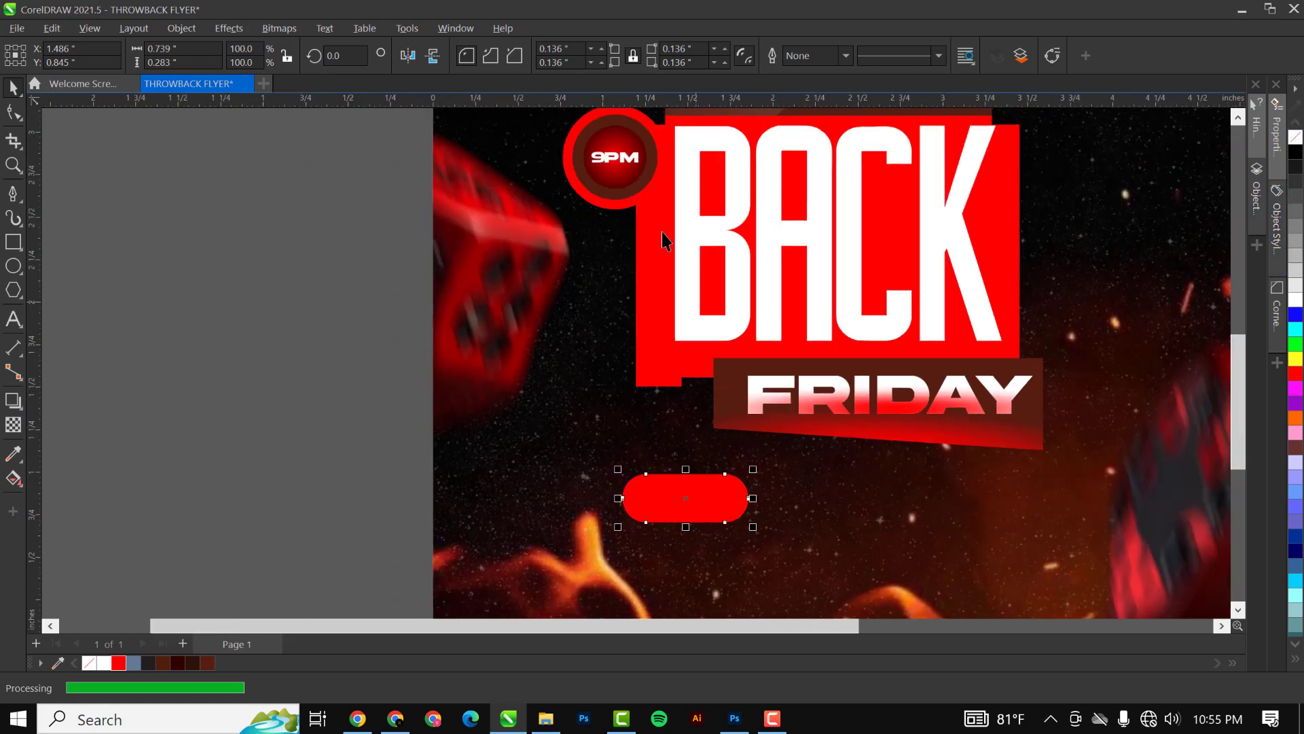
drag(615, 157, 681, 501)
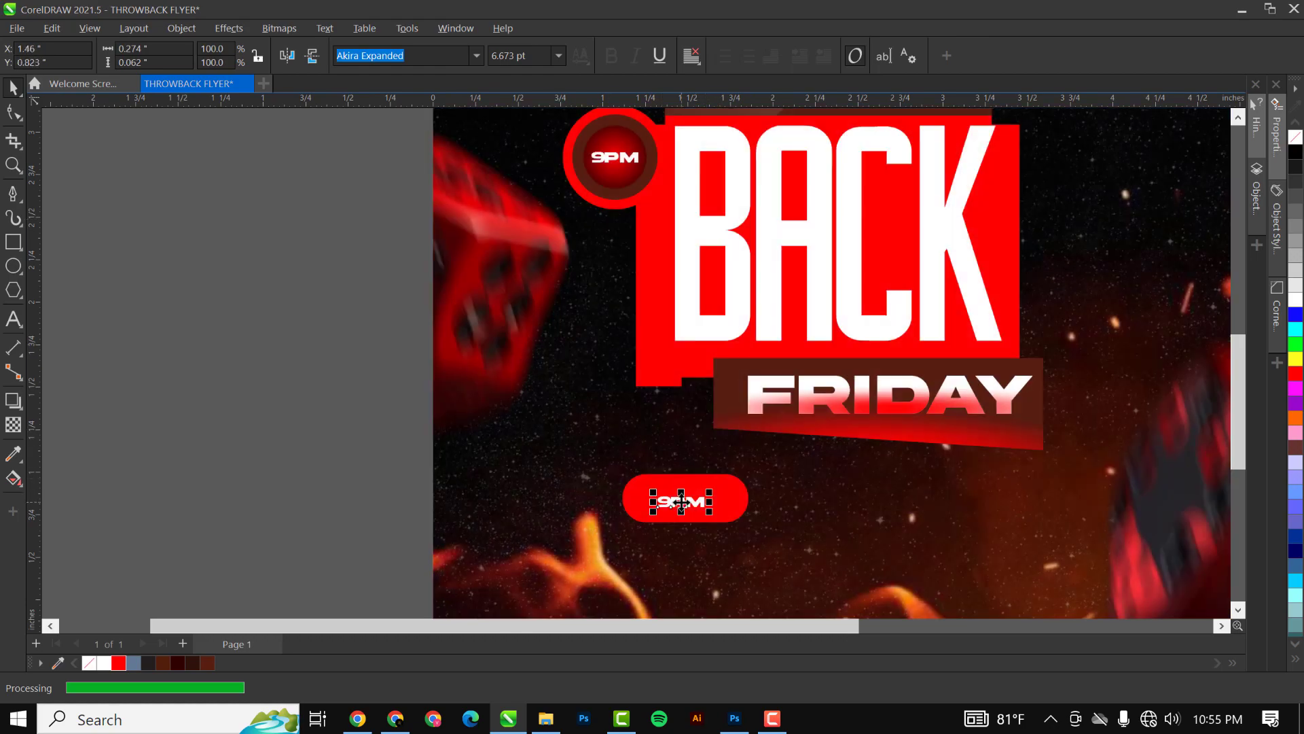
double_click(681, 502)
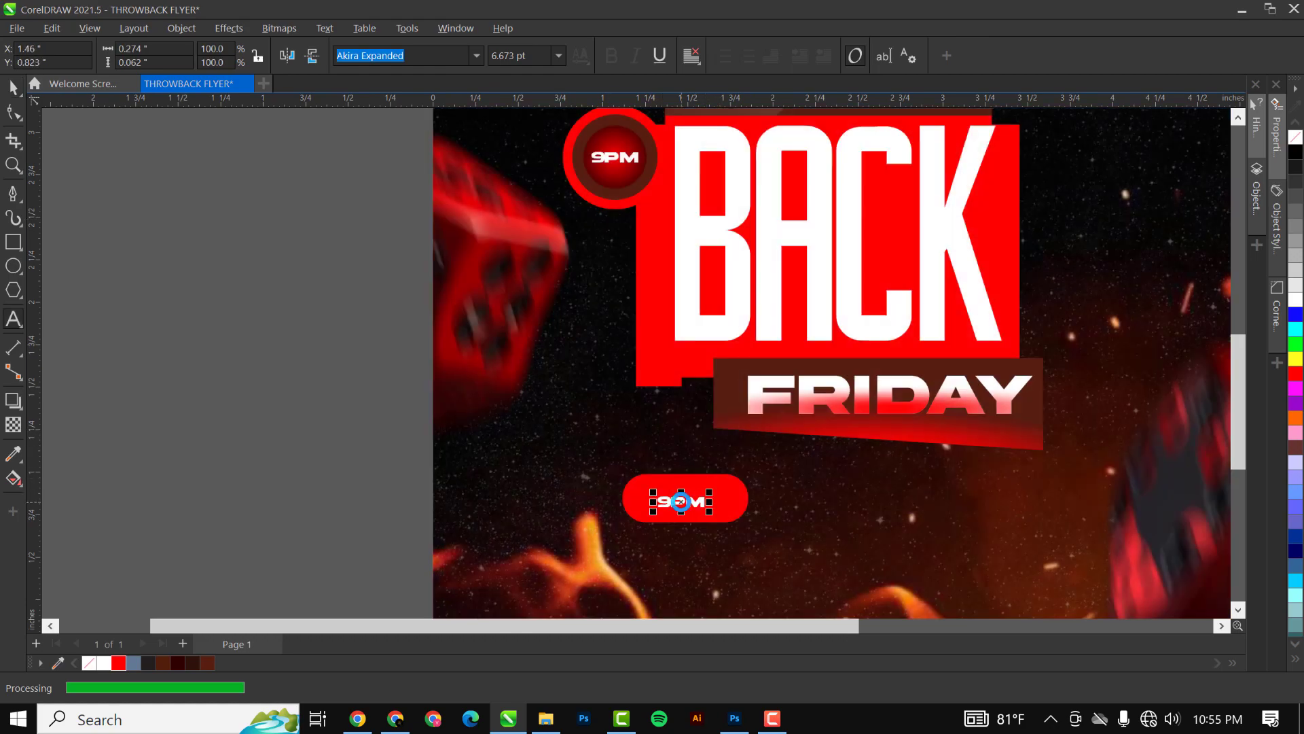
key(ctrl+a)
text(TH)
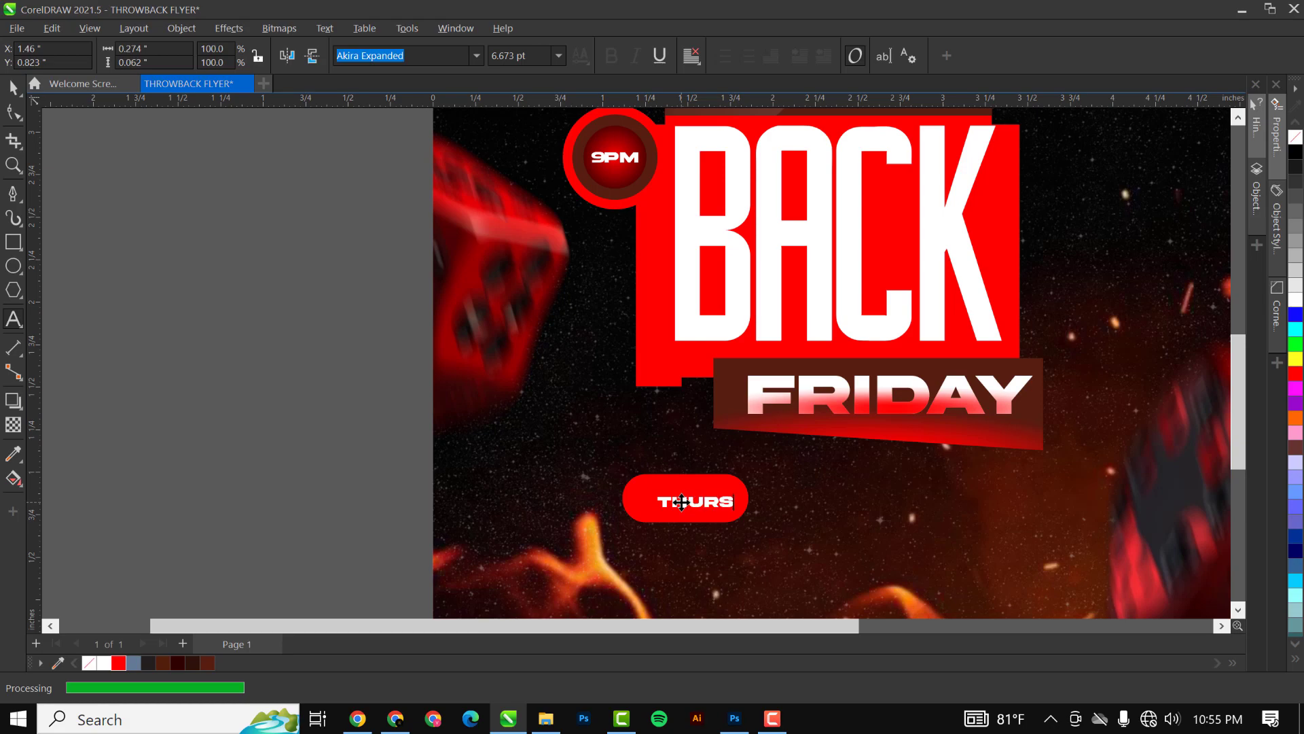
key(ctrl+space)
drag(696, 502, 686, 498)
Shrink the red pill around the THURS text to about 0.64 by 0.24 inches, keeping it centered
scroll(709, 526, up, 3)
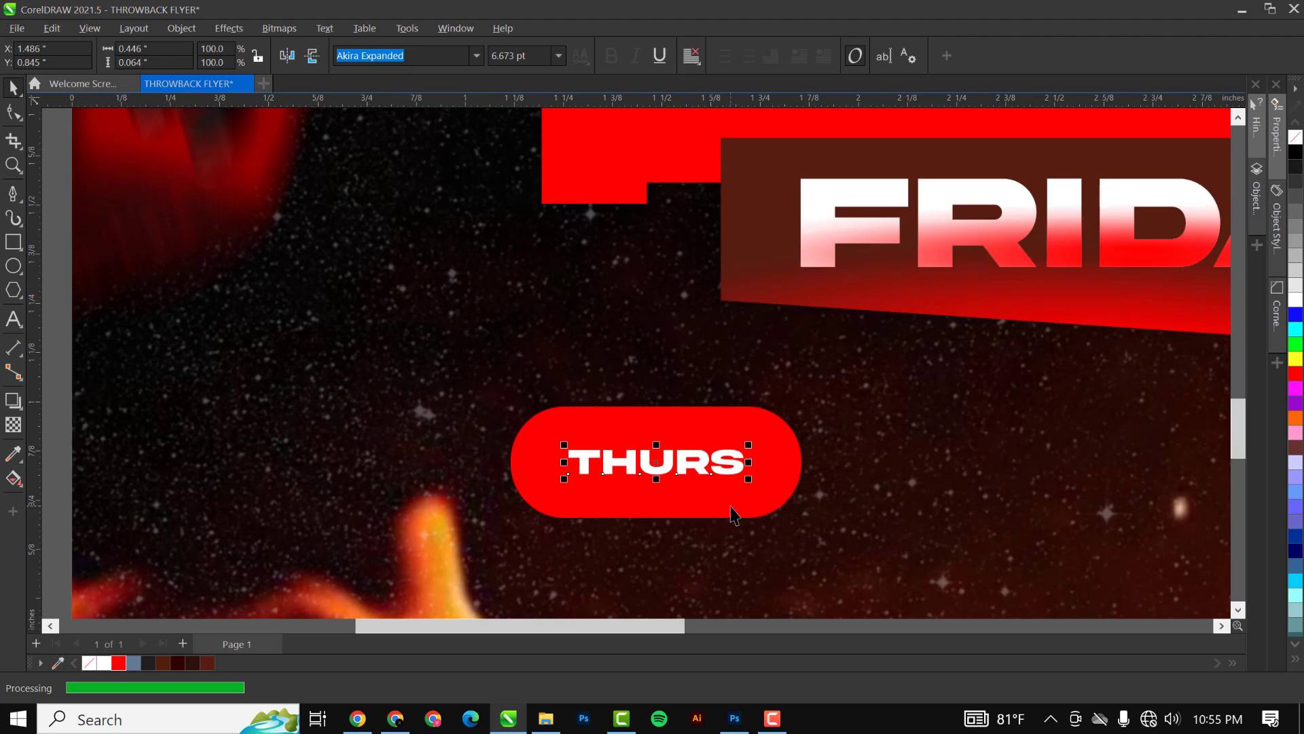
click(783, 505)
drag(805, 522, 788, 530)
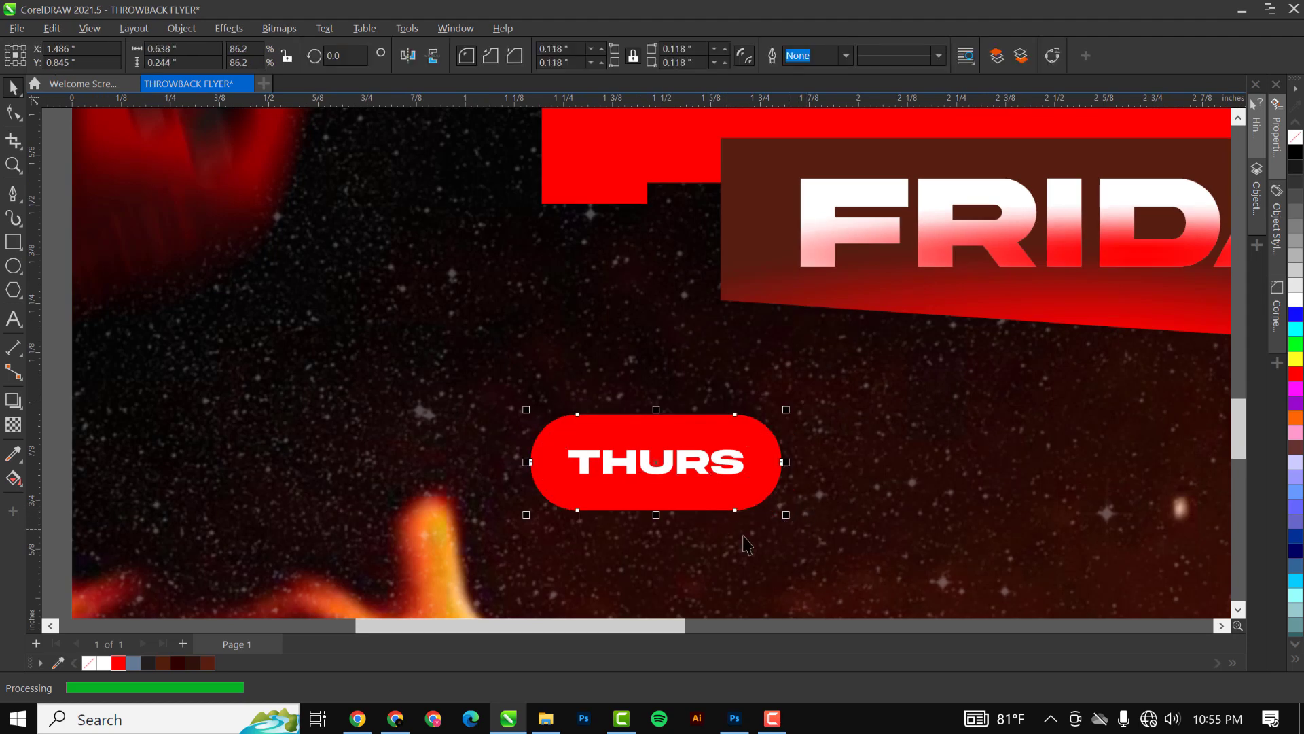
Place a copy of the THURS text just to the right of the red pill
scroll(653, 471, down, 1)
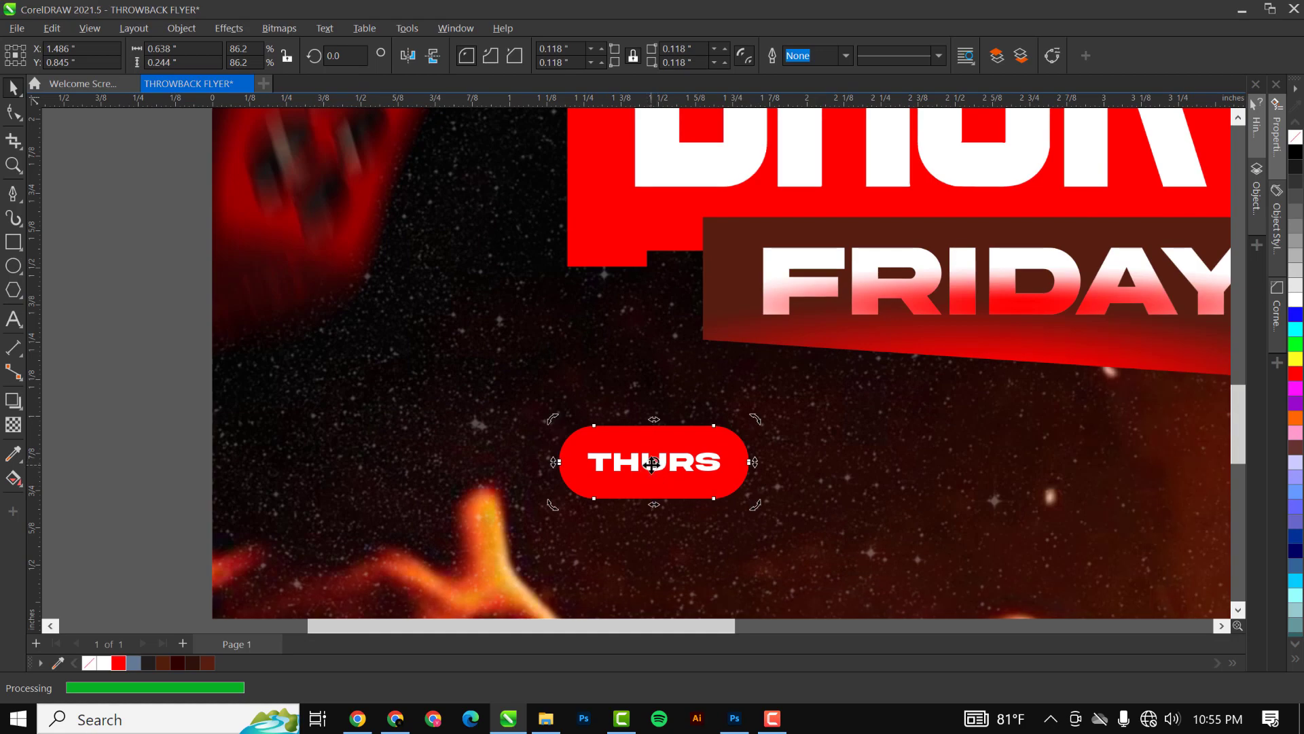
click(659, 471)
scroll(663, 466, down, 2)
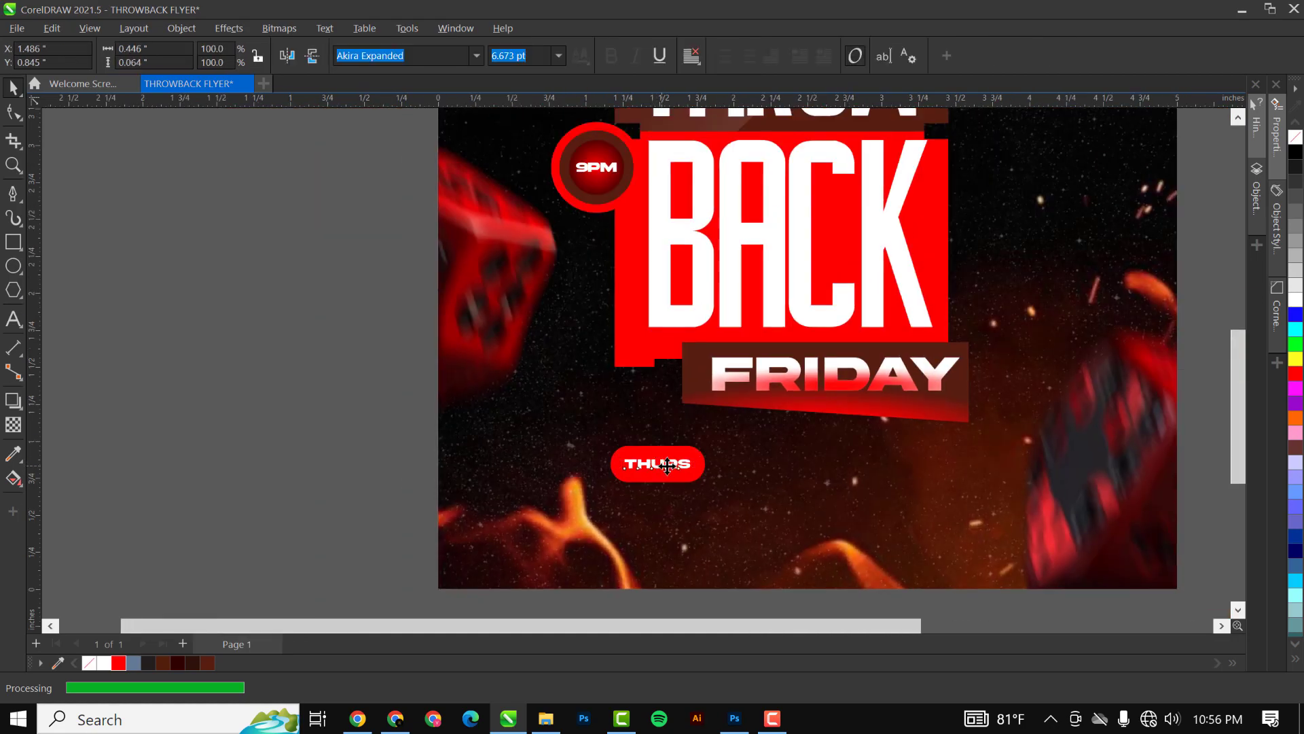
drag(662, 466, 750, 466)
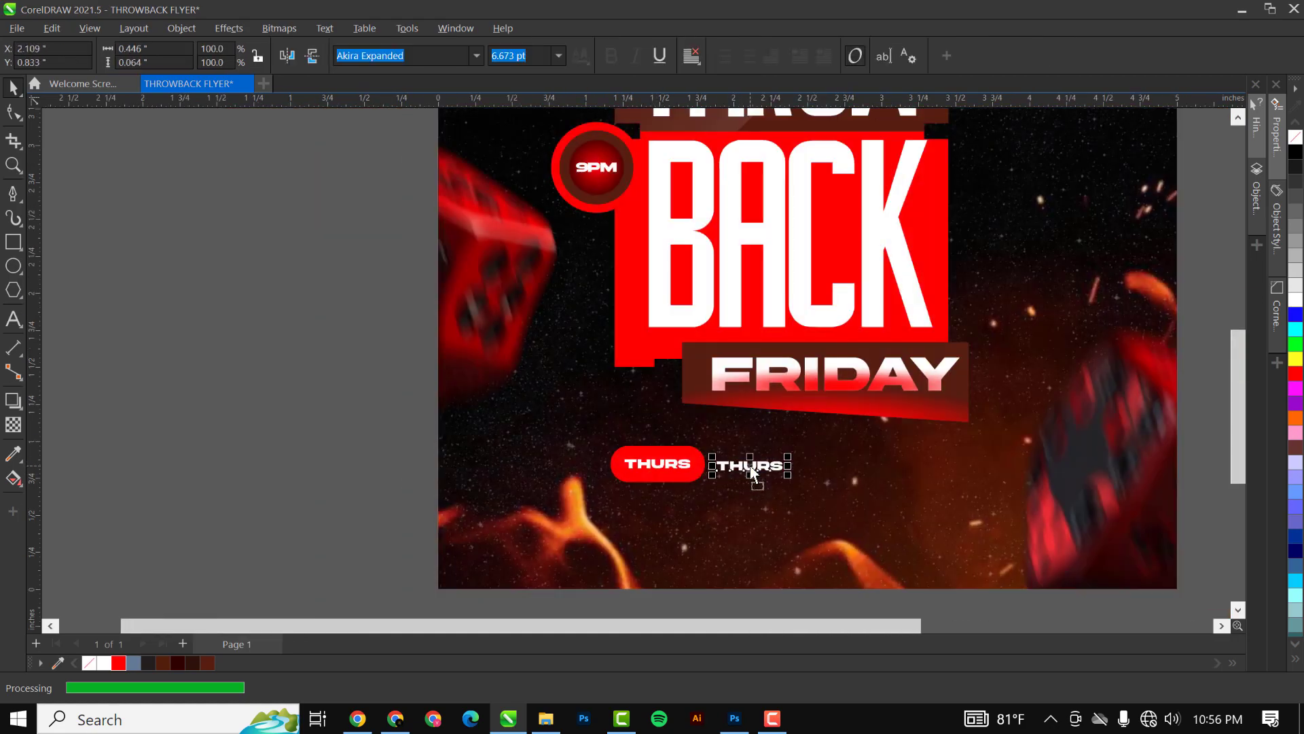
Change the THURS text copy beside the red pill to 24TH AUGUST
double_click(750, 466)
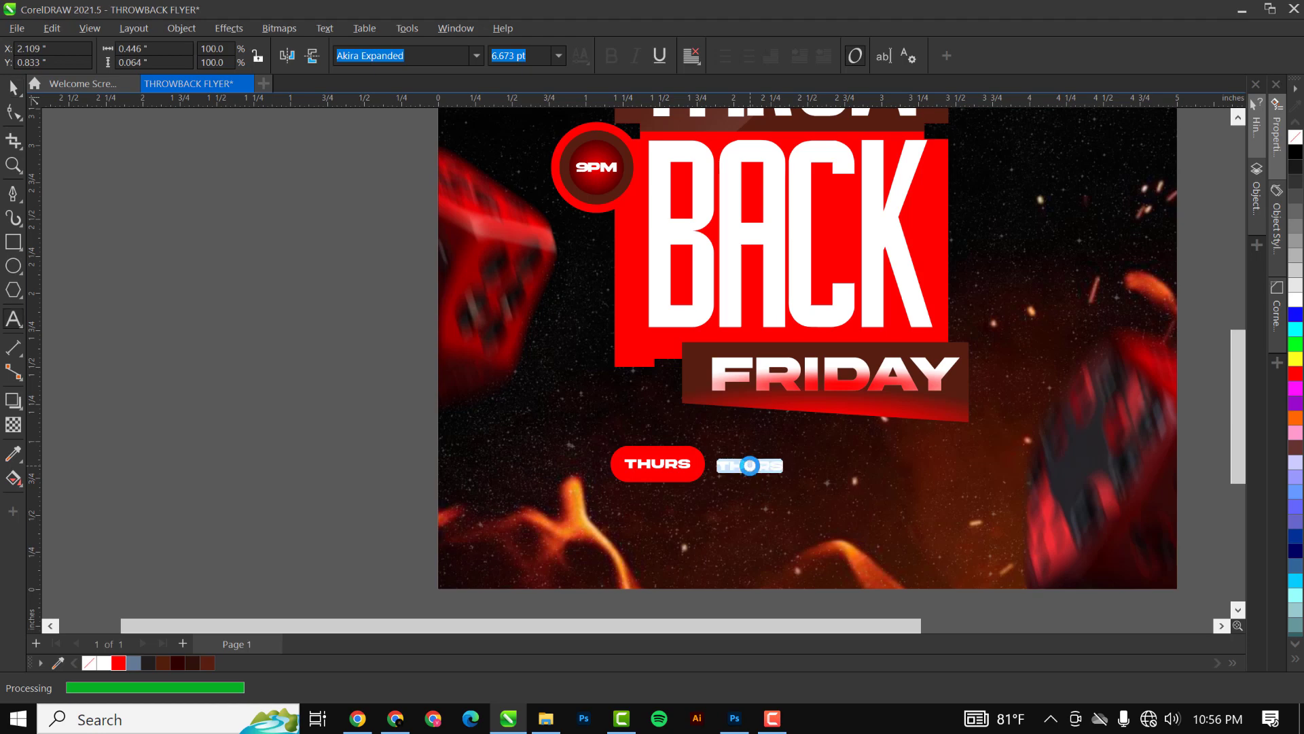
text(24TH AUGUST)
key(ctrl+space)
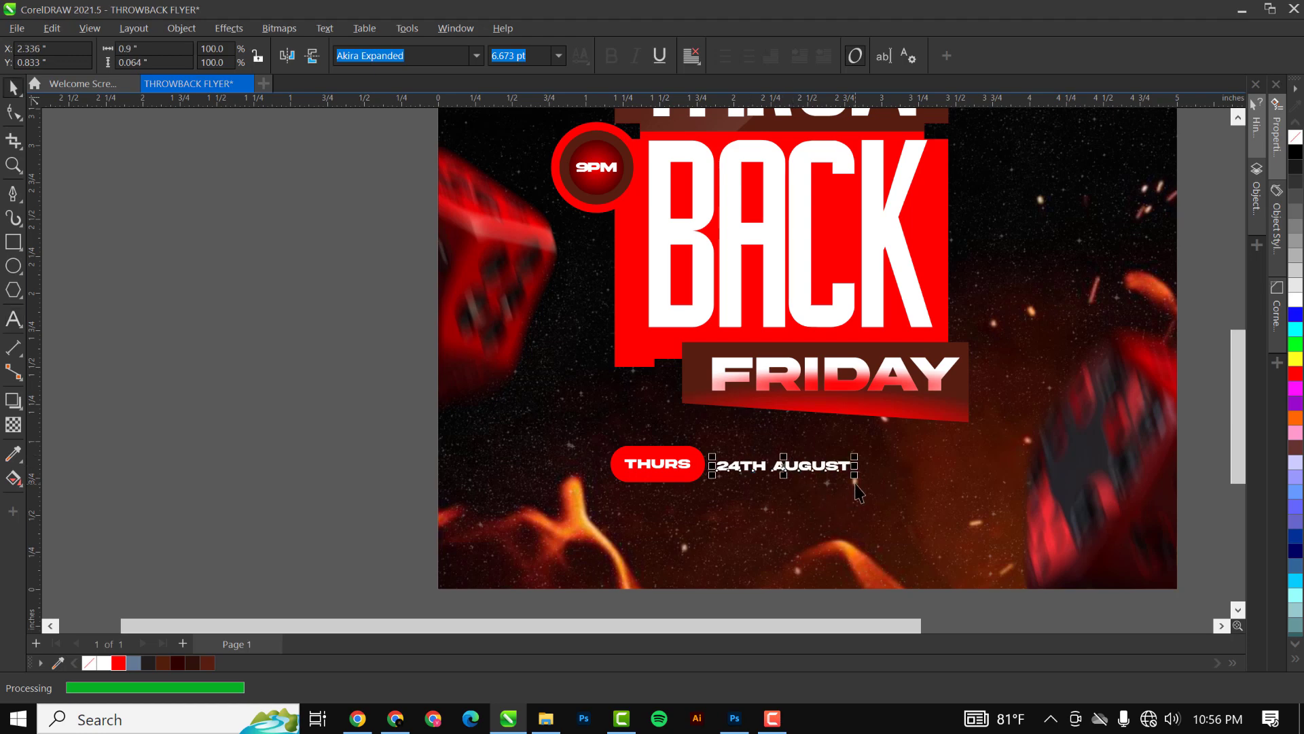
Enlarge the date to about 10.2 pt and duplicate it below as a smaller line reading TOMMY BAHAMA SCOTTSDALE KIERLAND
drag(854, 475, 766, 517)
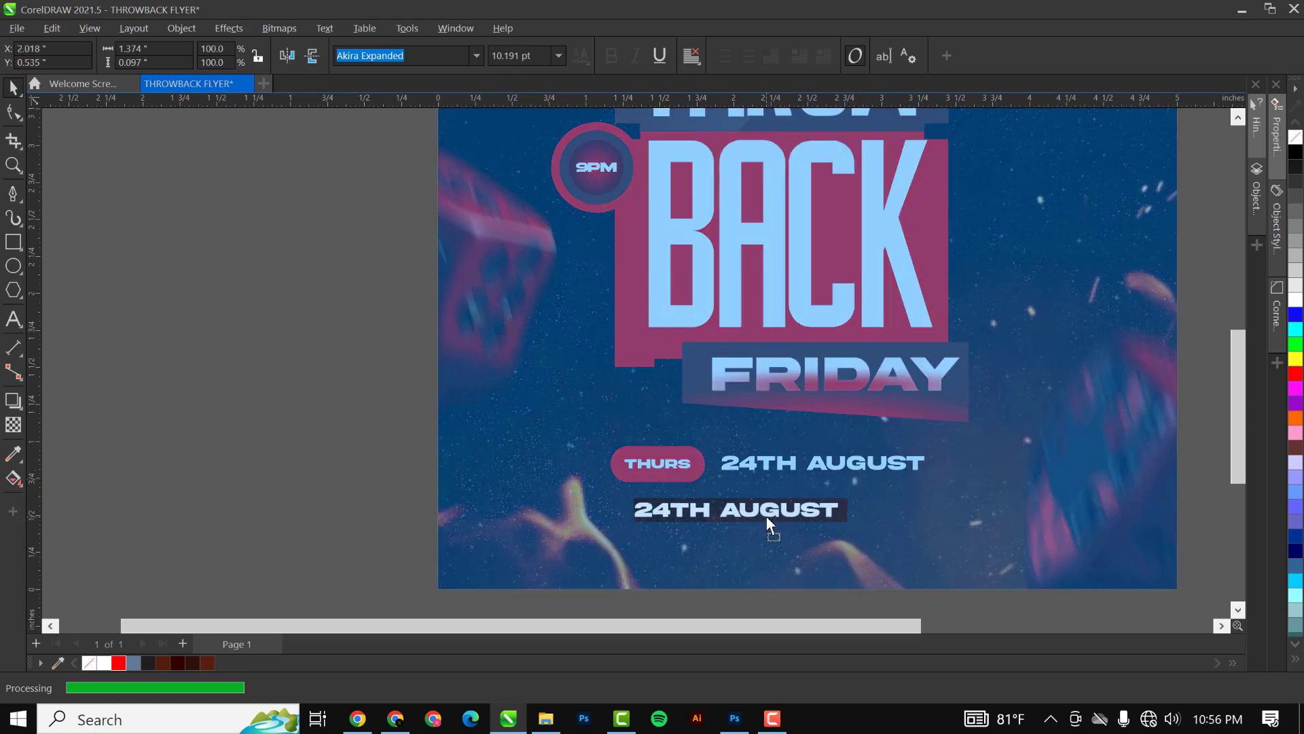
key(ctrl+a)
text(TOMMY BAHAMA SC)
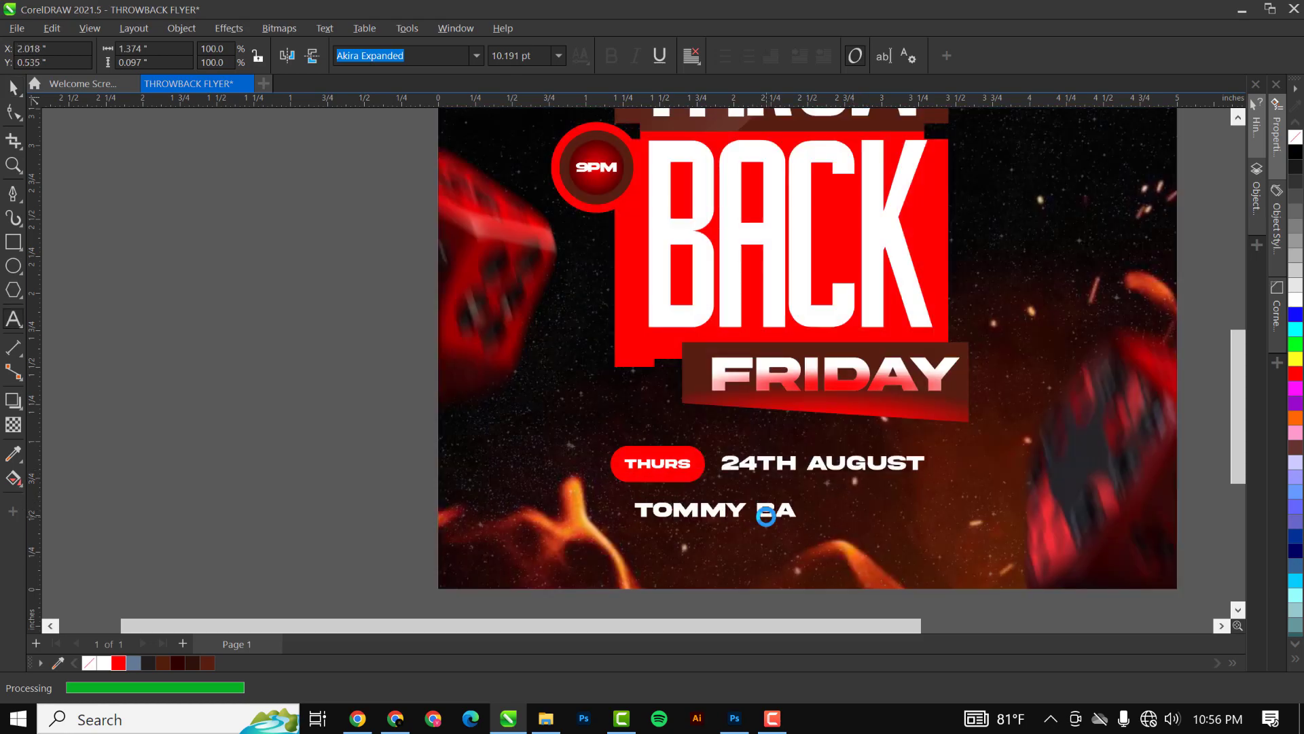
text(DALE)
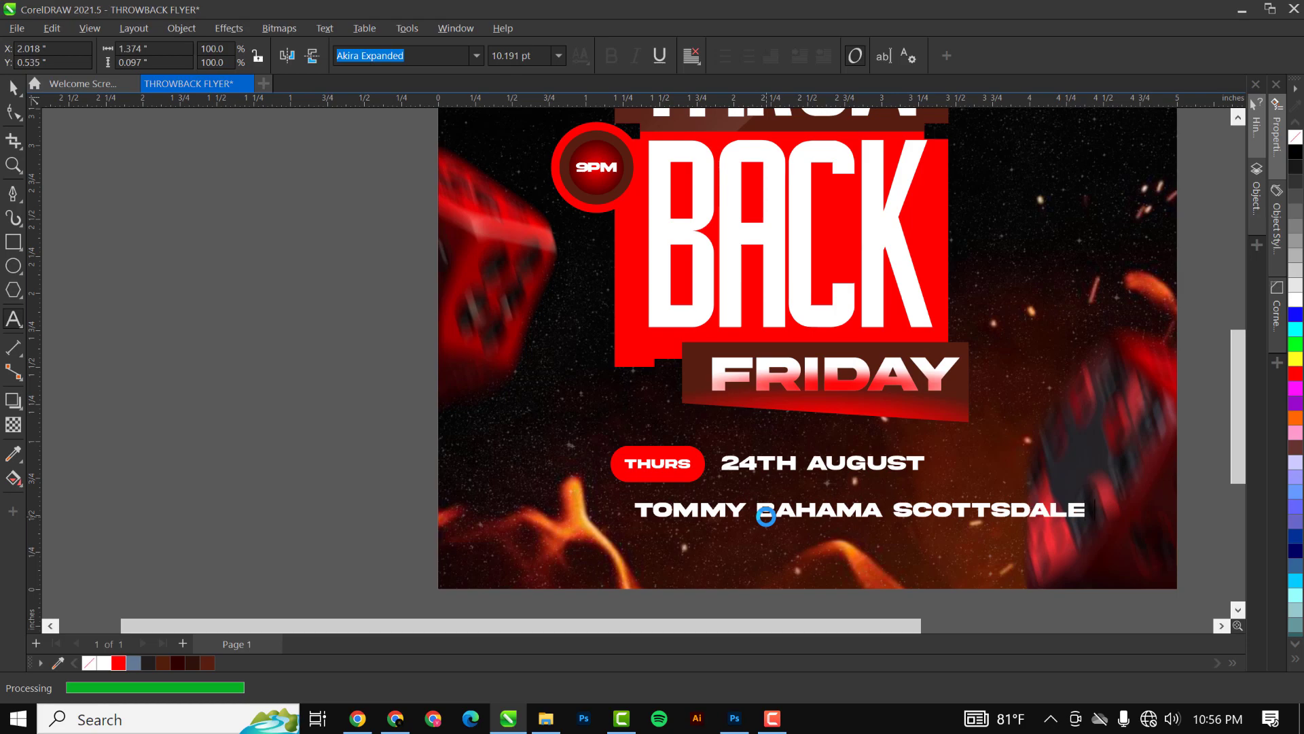
text( KIERLAND)
scroll(767, 516, down, 2)
key(ctrl+space)
drag(1109, 520, 914, 514)
Place a copy of the venue name below it and set the copy's font to Montserrat
mouse_move(860, 511)
mouse_down()
mouse_move(835, 504)
mouse_move(835, 521)
mouse_up()
drag(434, 57, 328, 67)
text(Montserrat)
key(Return)
Replace the Montserrat copy's text with the venue's street address and center it closely beneath the venue name
scroll(743, 524, up, 2)
key(F8)
key(ctrl+a)
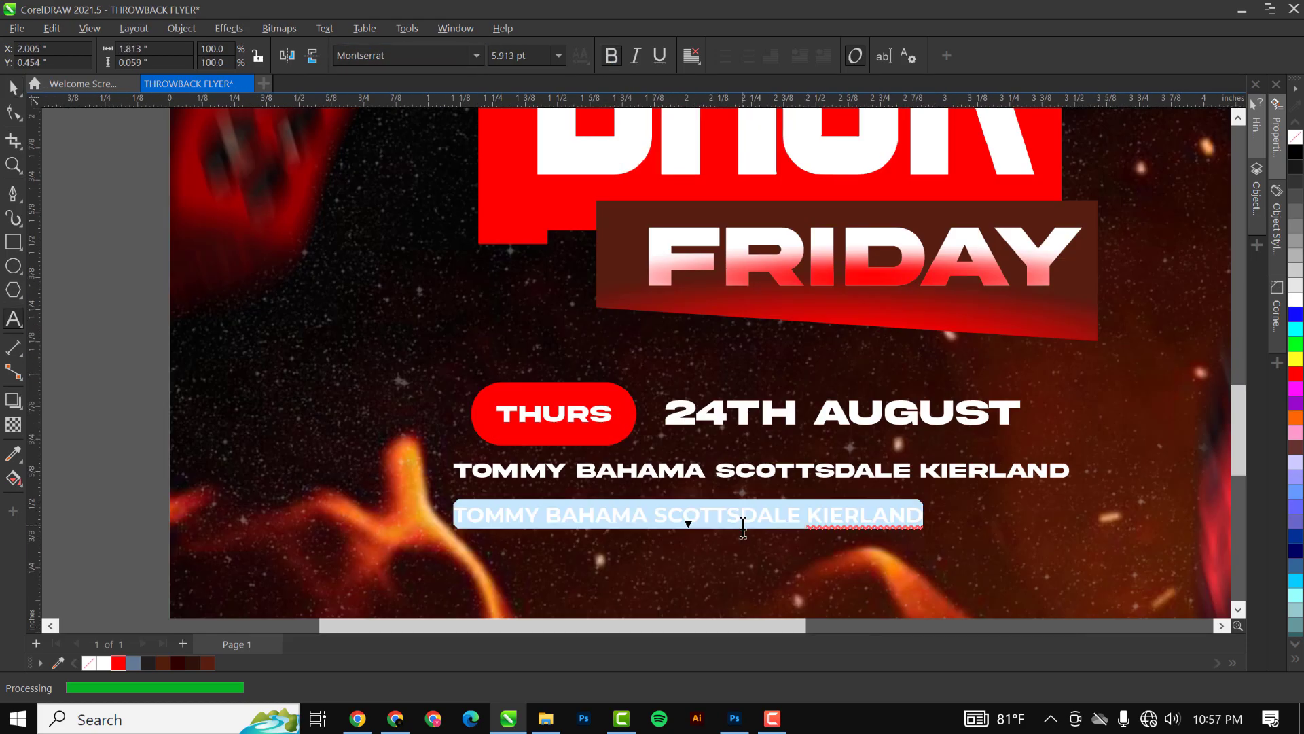
text(15205 North Kierland)
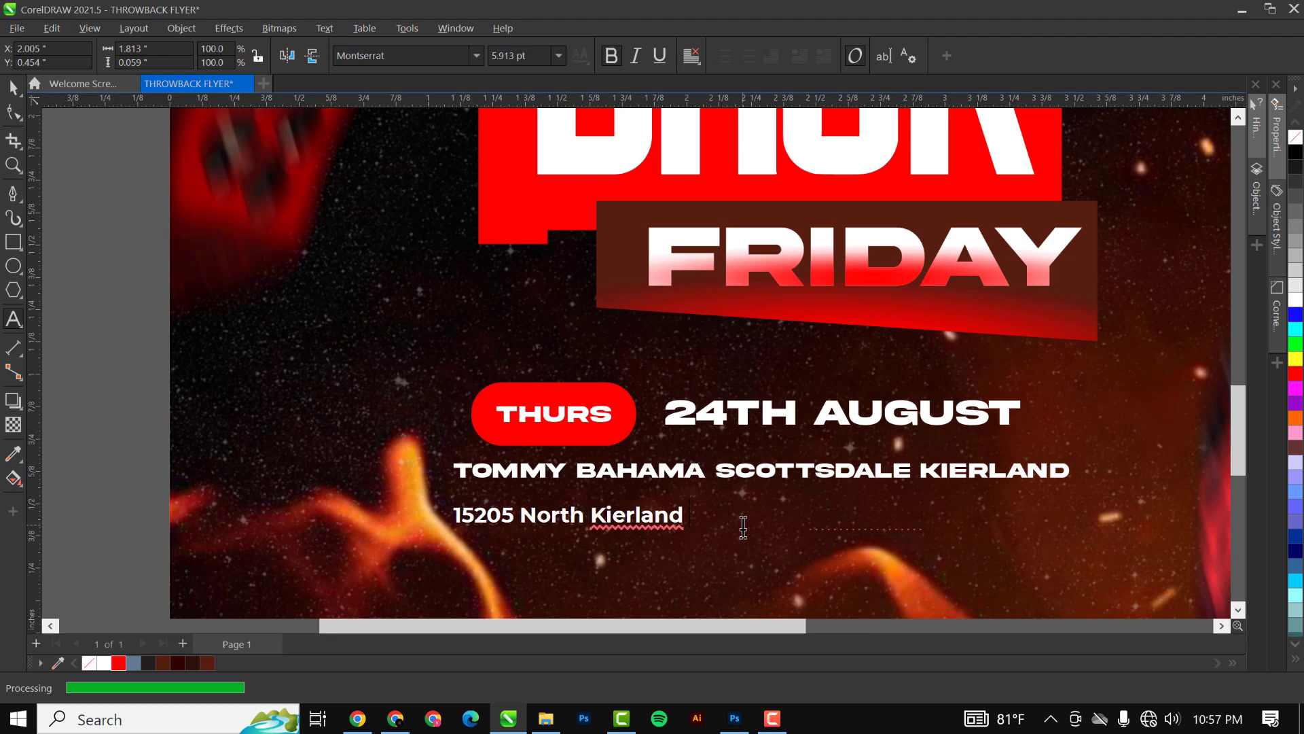
text( Blvd. Suite 100, Scottsdale)
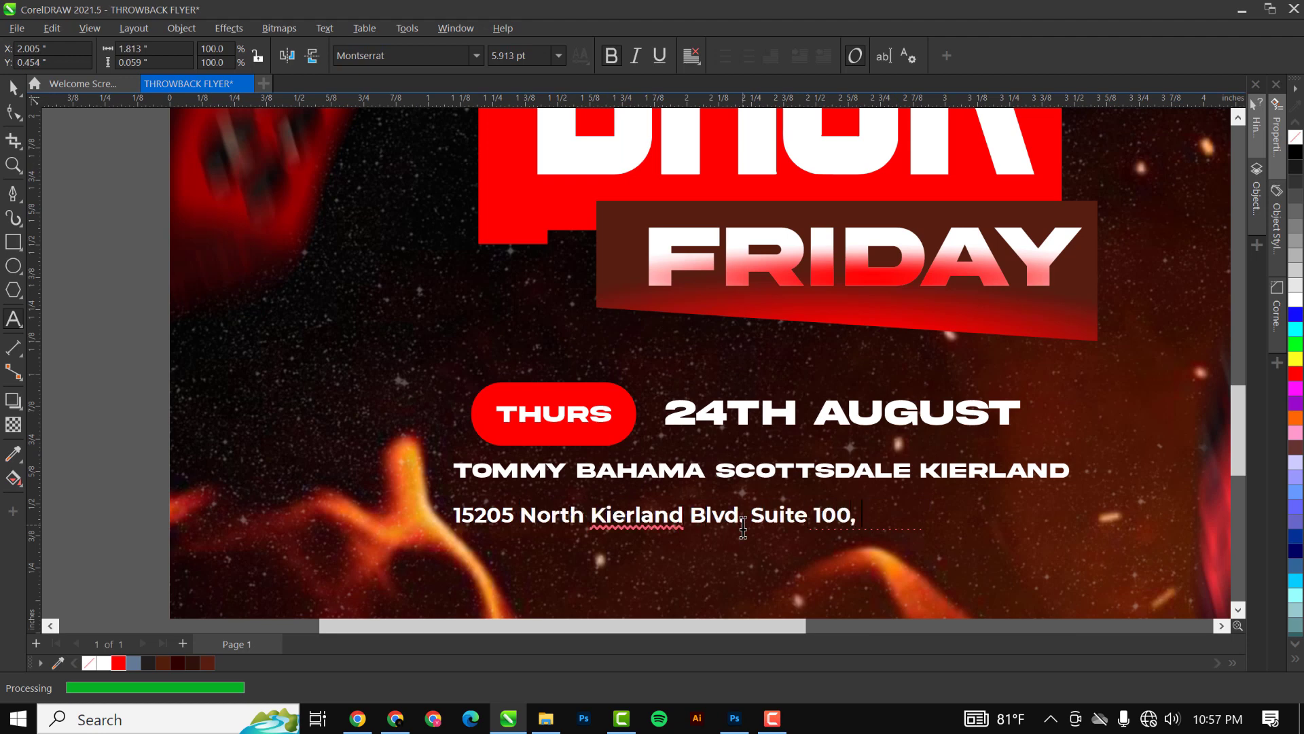
key(ctrl+space)
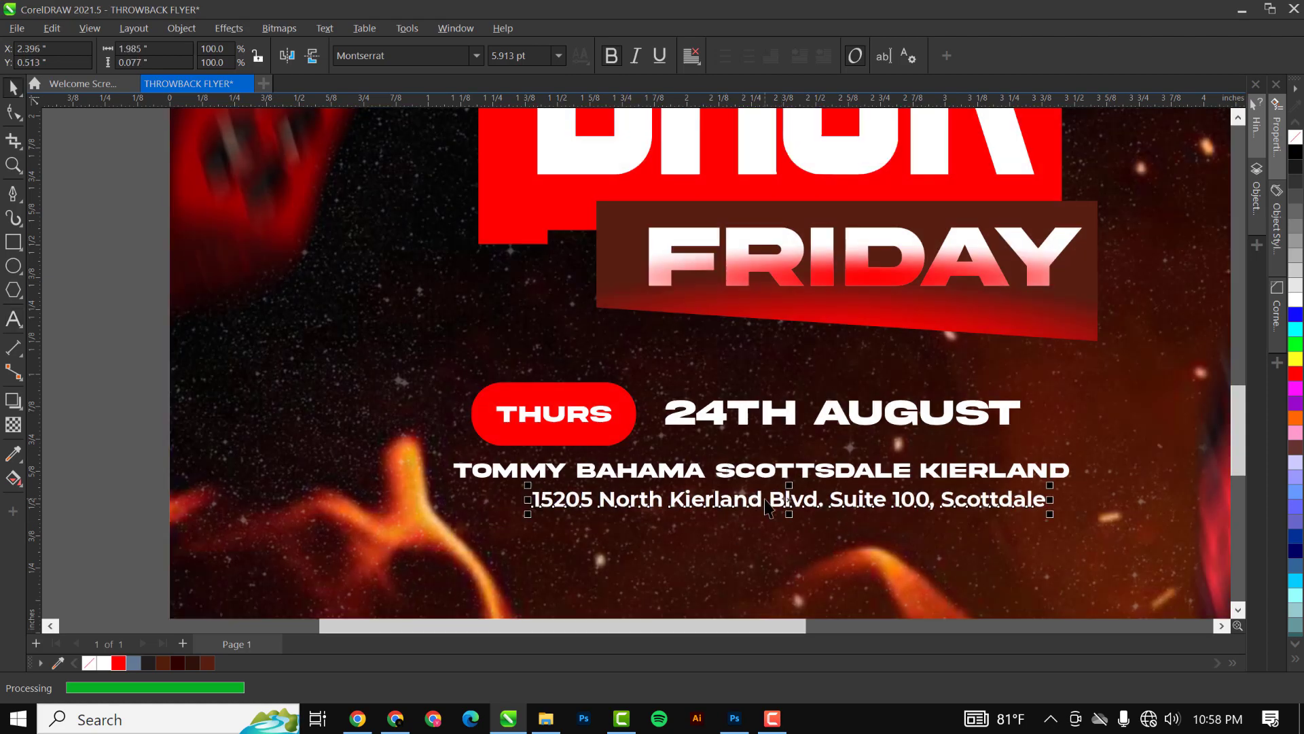
drag(773, 501, 770, 508)
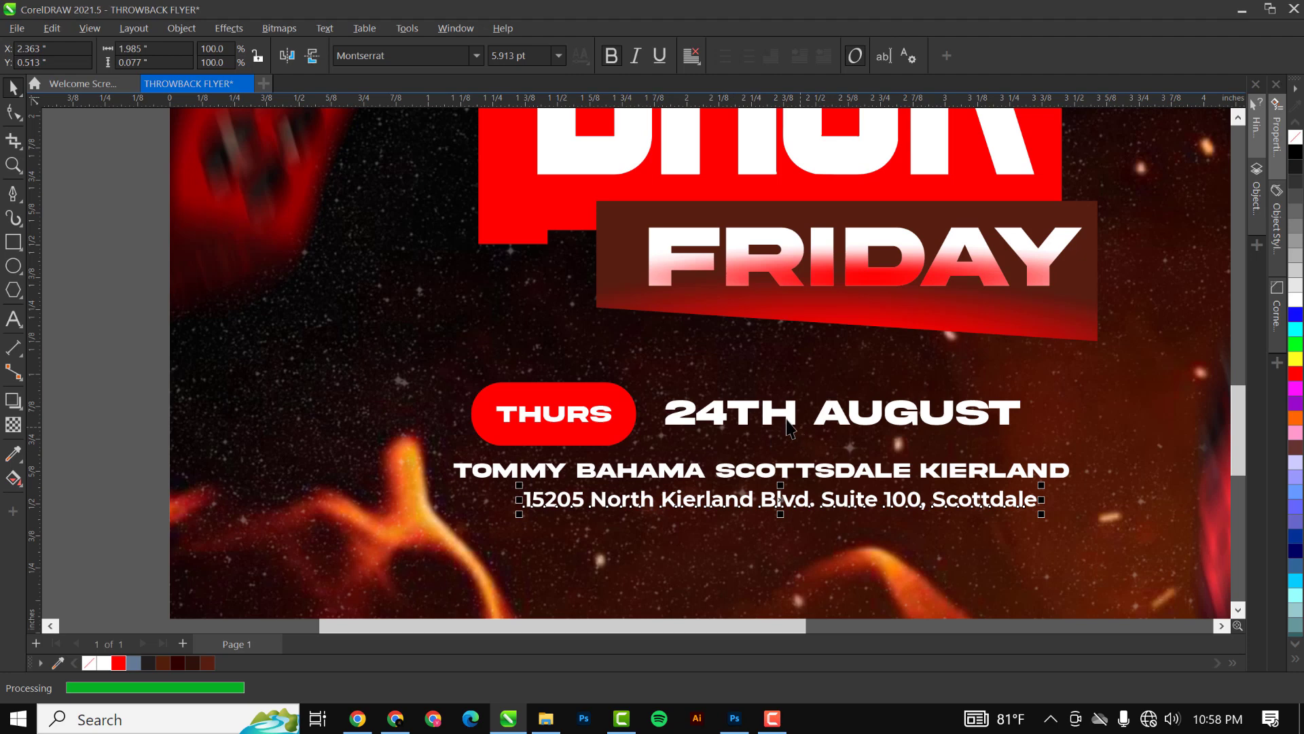
Enlarge the 24TH AUGUST text slightly to about 10.7 pt, keeping it beside the THURS pill
click(790, 422)
drag(1028, 431, 1051, 452)
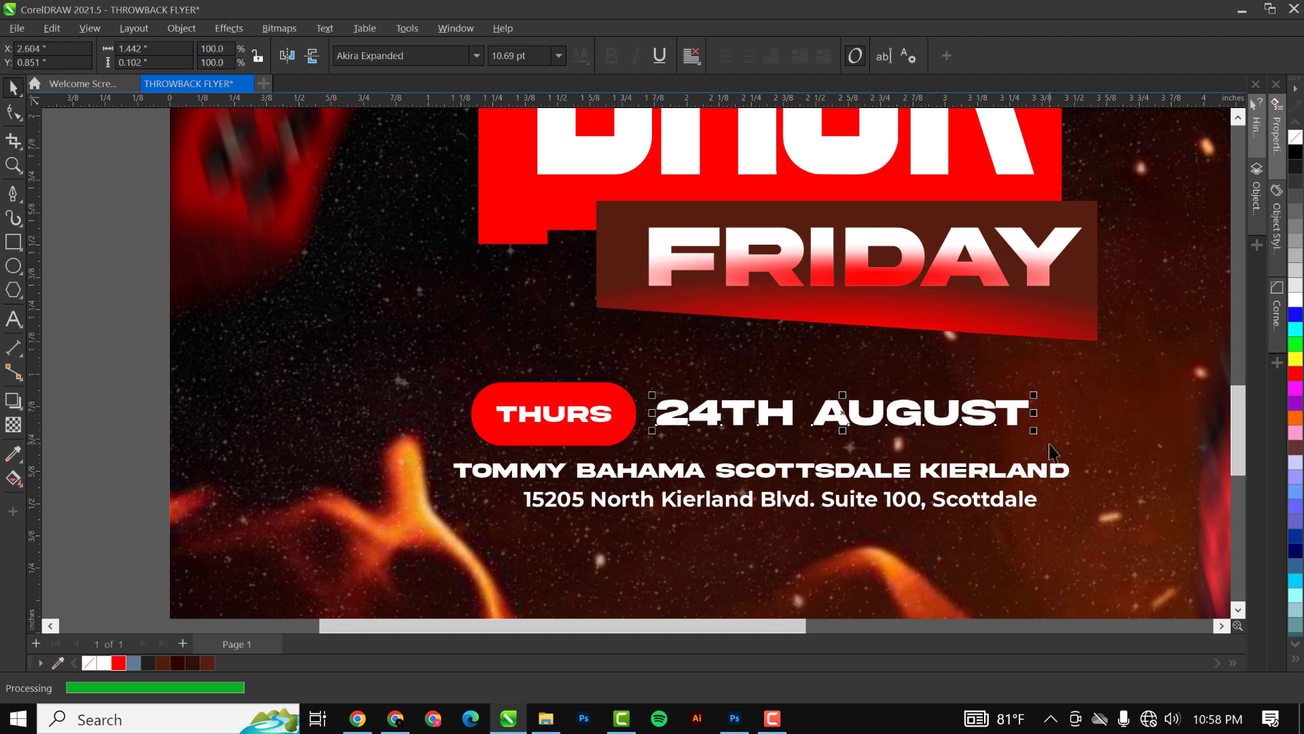
key(F4)
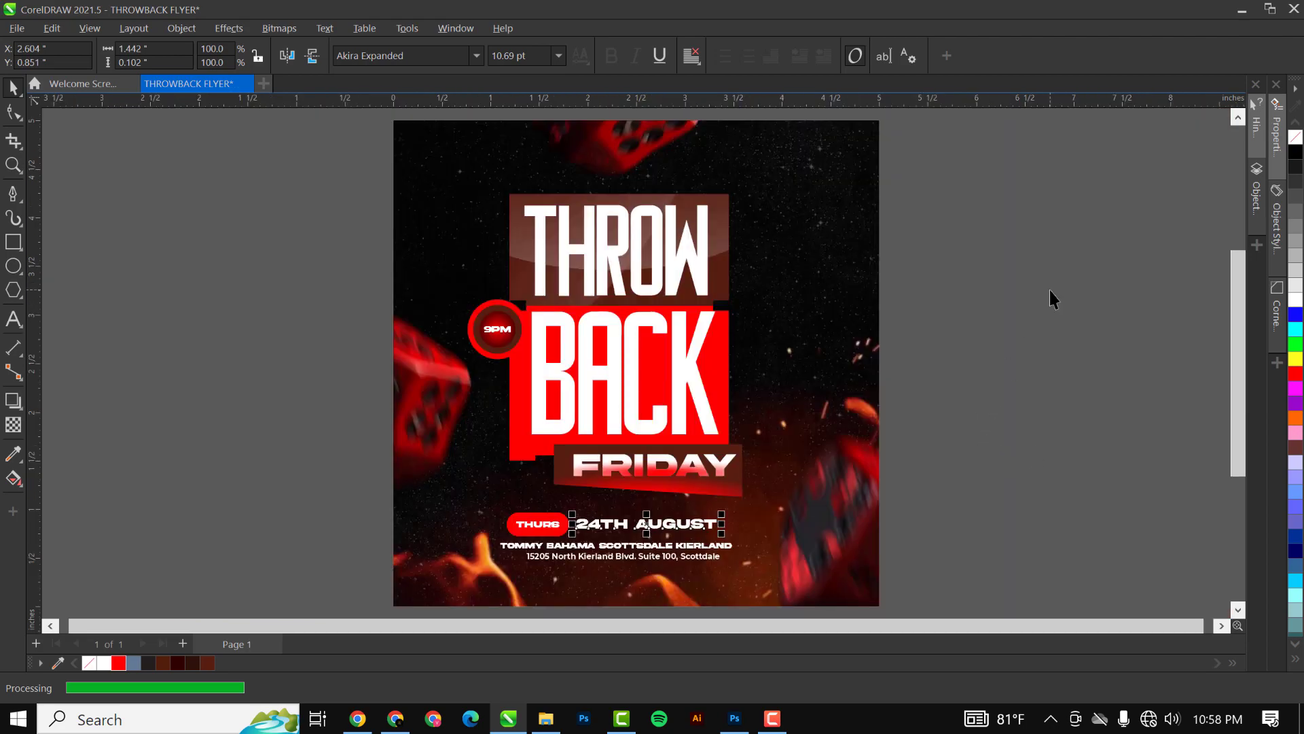
click(1049, 291)
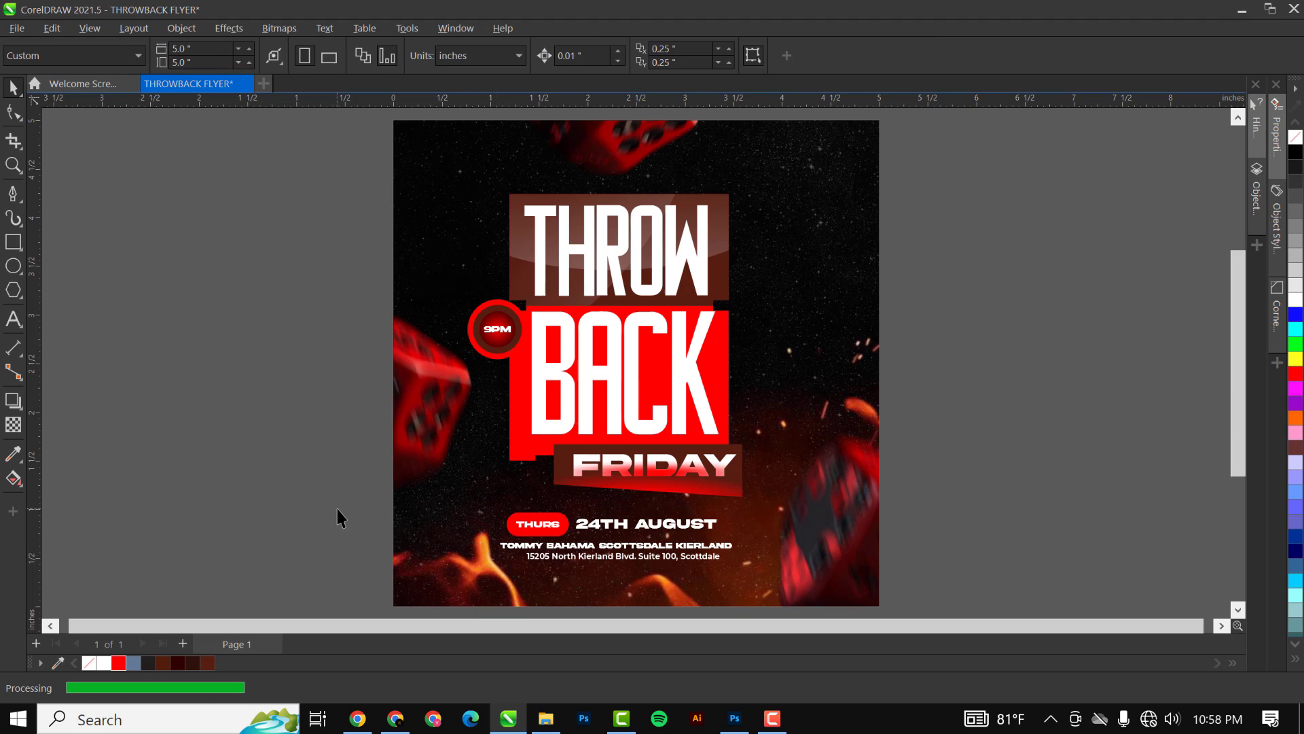
Reposition the date and venue details together beneath FRIDAY and scale them to about 2.63 by 0.55 inches
drag(339, 518, 758, 572)
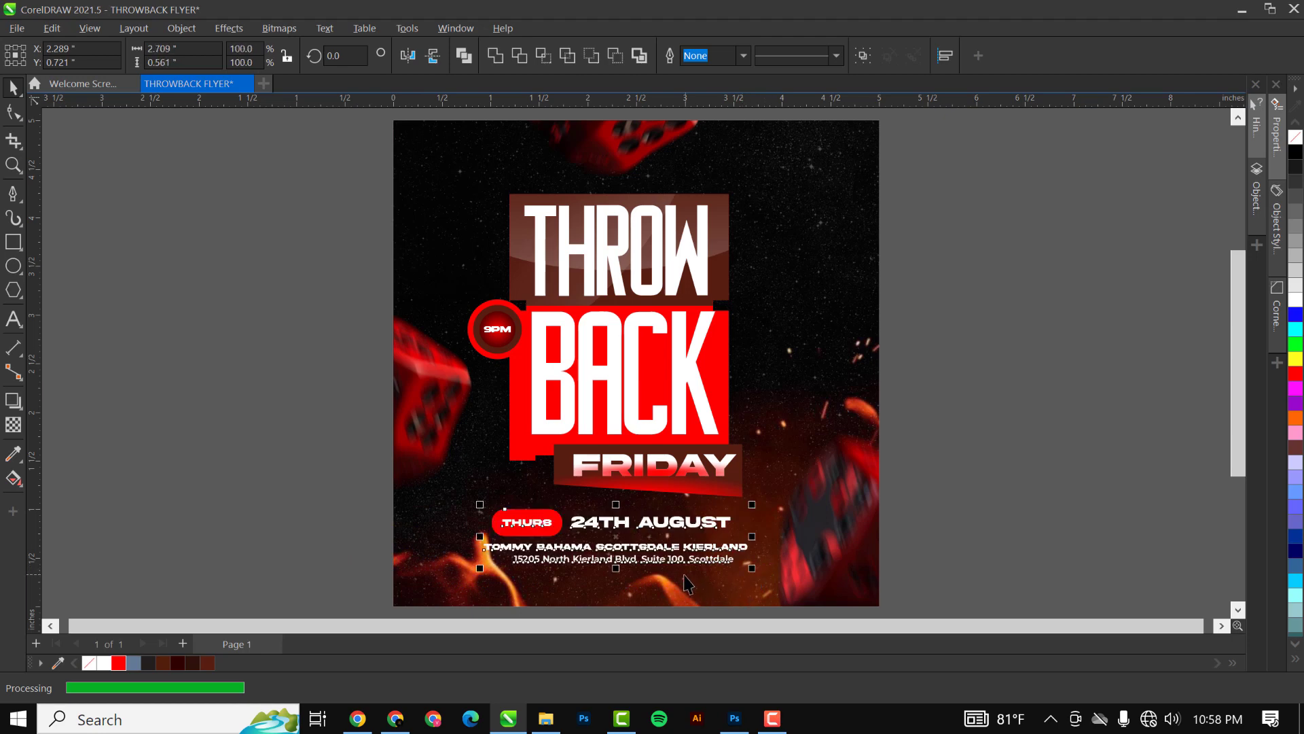
drag(664, 544, 672, 543)
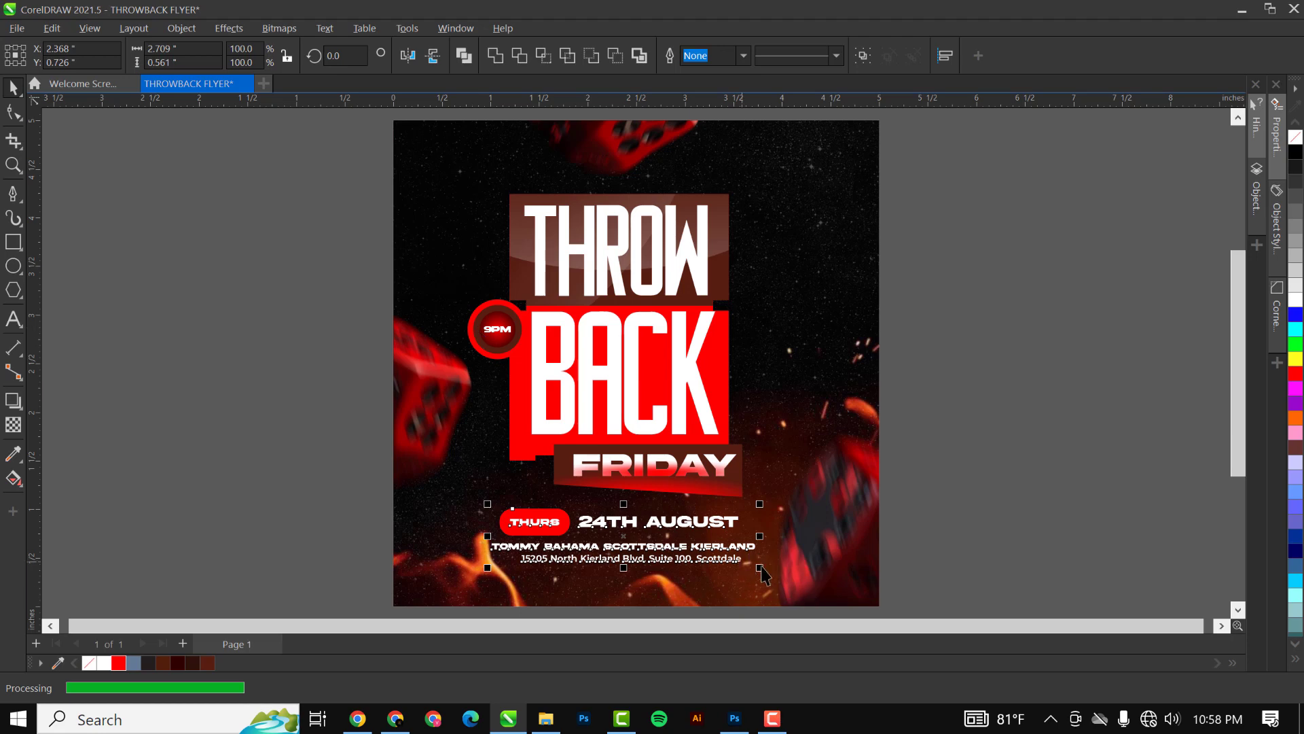
drag(759, 565, 752, 563)
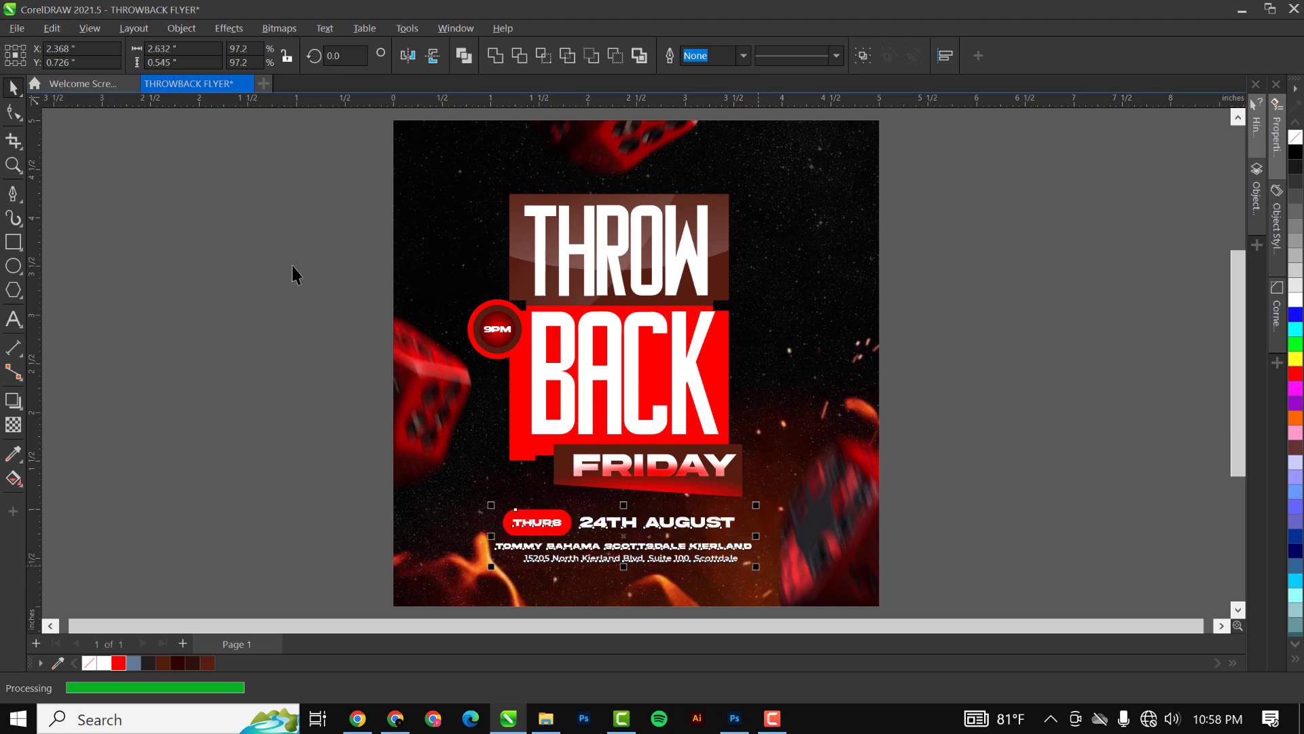
drag(289, 265, 537, 404)
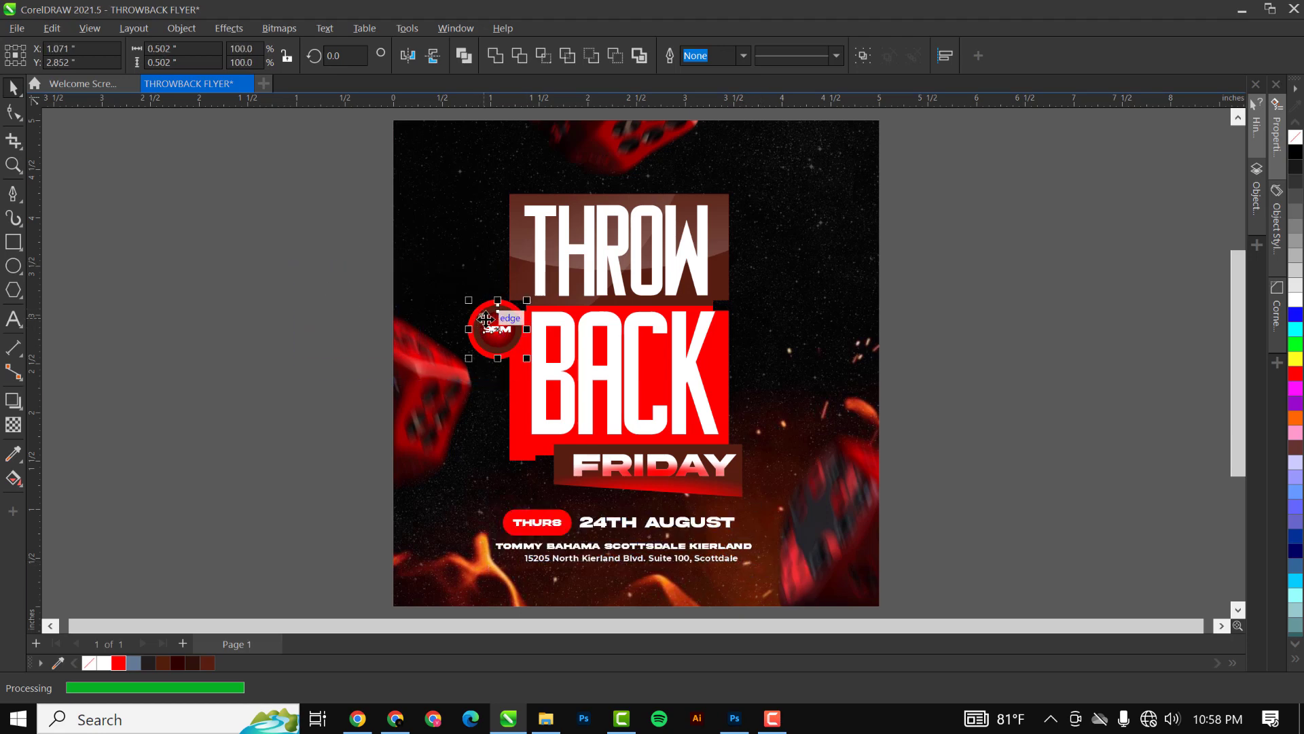
drag(491, 328, 491, 351)
scroll(513, 374, up, 1)
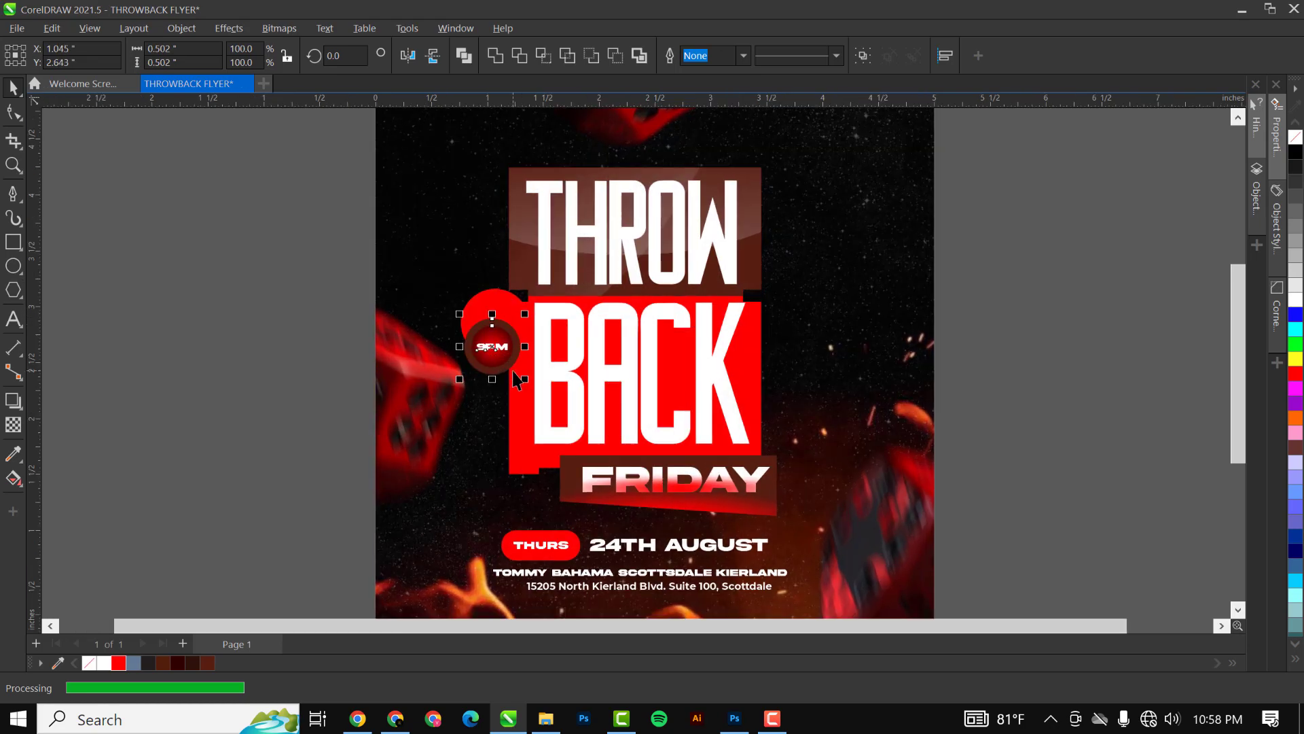
key(ctrl+z)
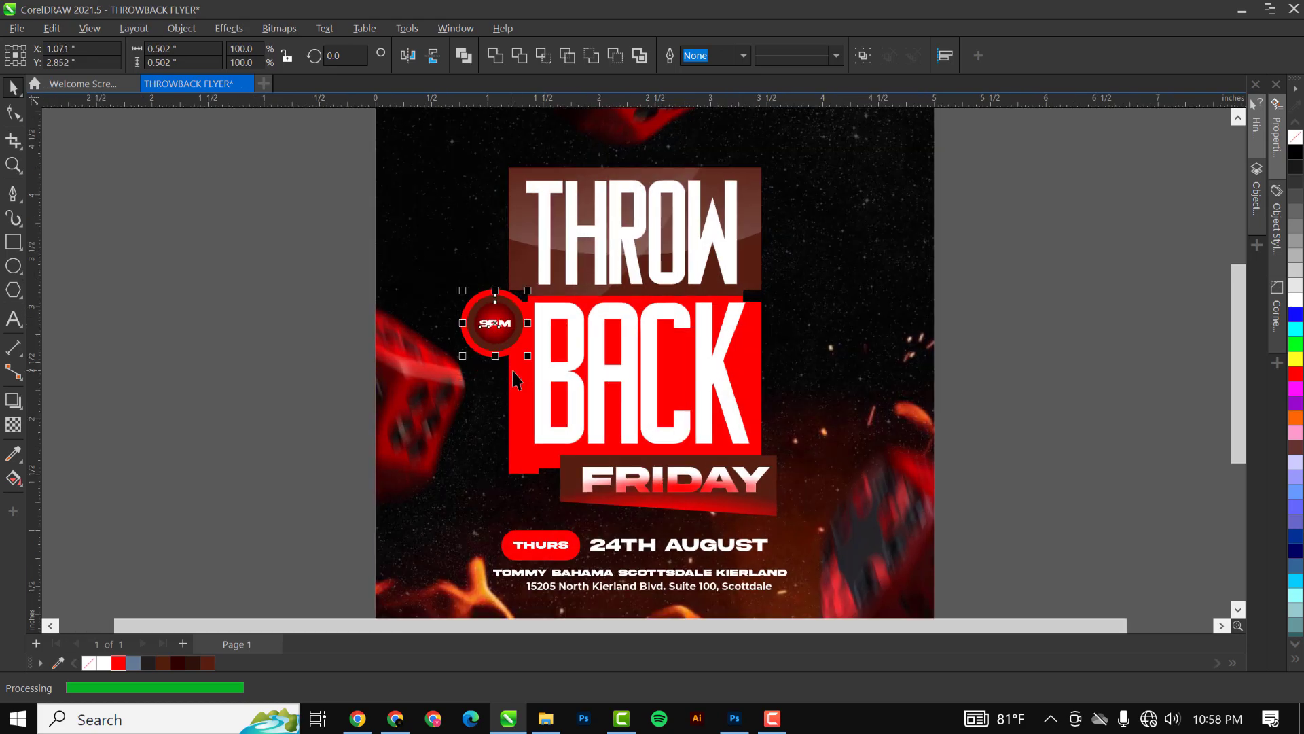
Enlarge the whole 9PM badge, including its outer red ring, to about 0.70 inch and move it slightly down the BACK panel's edge
shift+click(505, 292)
drag(536, 367, 540, 369)
drag(503, 321, 500, 342)
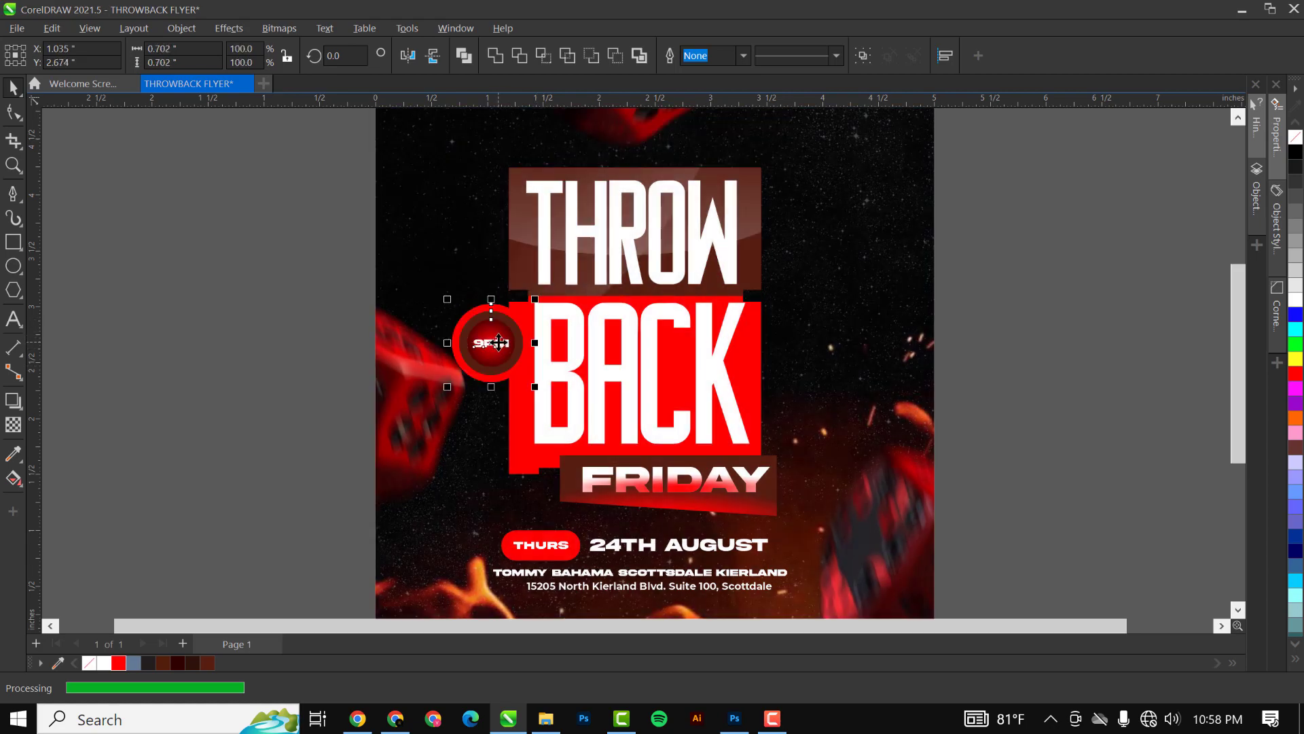
scroll(500, 342, down, 3)
click(967, 271)
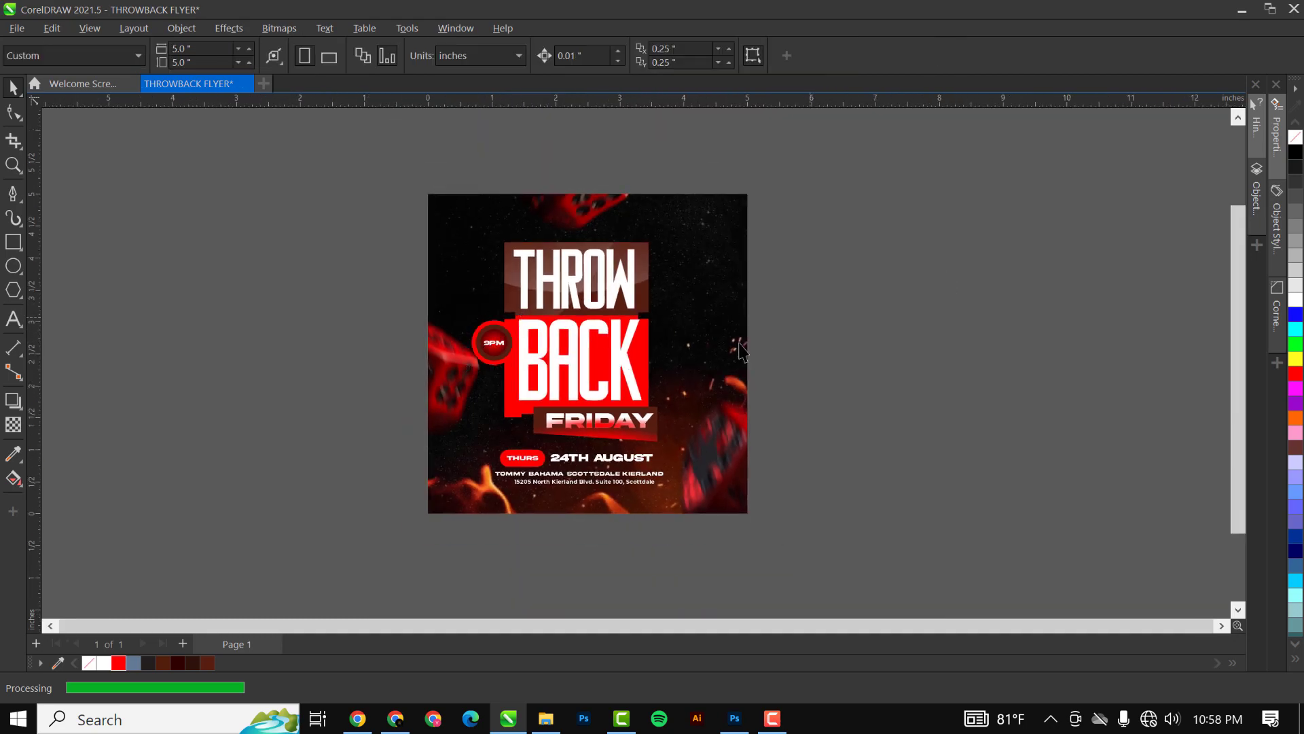
scroll(691, 374, up, 1)
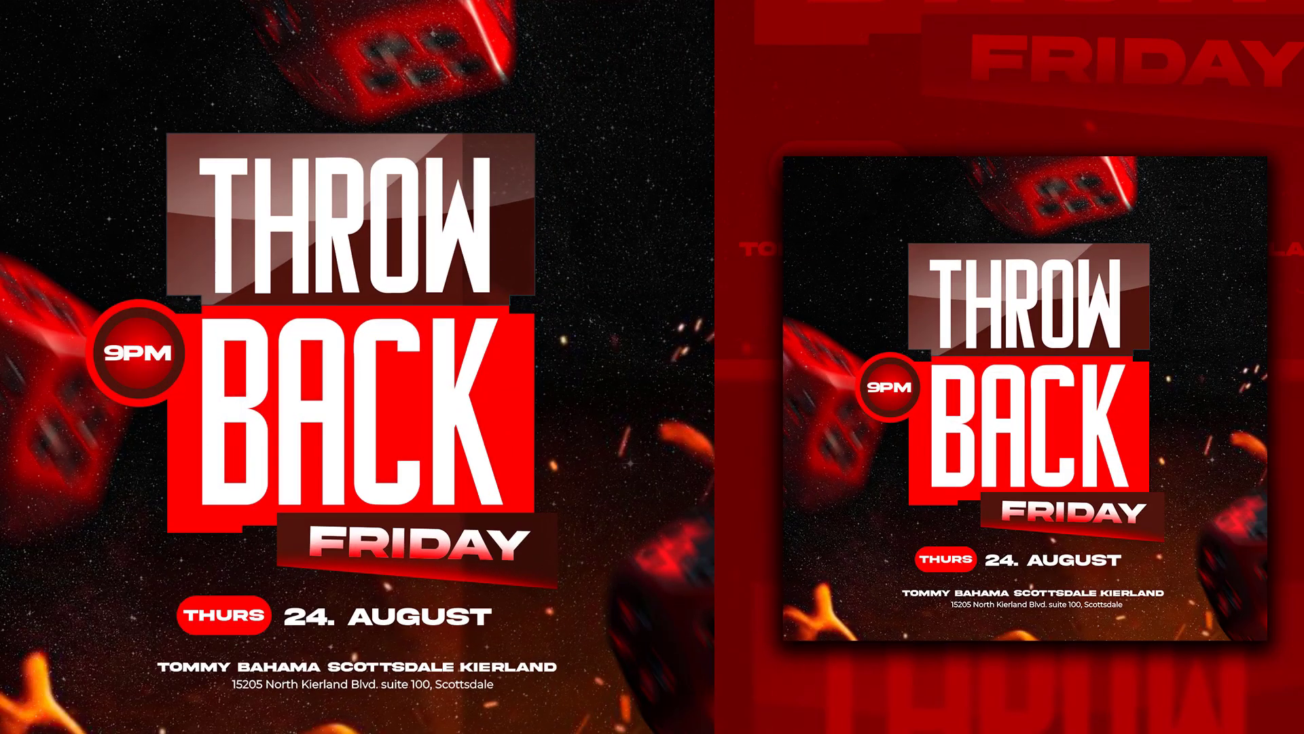